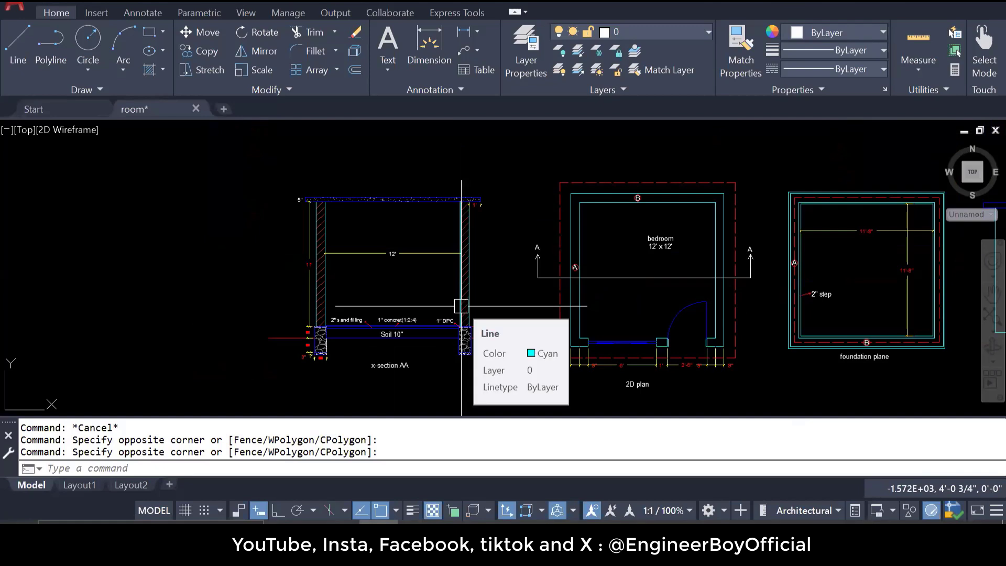
# Examine the left footing, the room section and the roof slab of x-section AA
pyautogui.scroll(2, 366, 346)
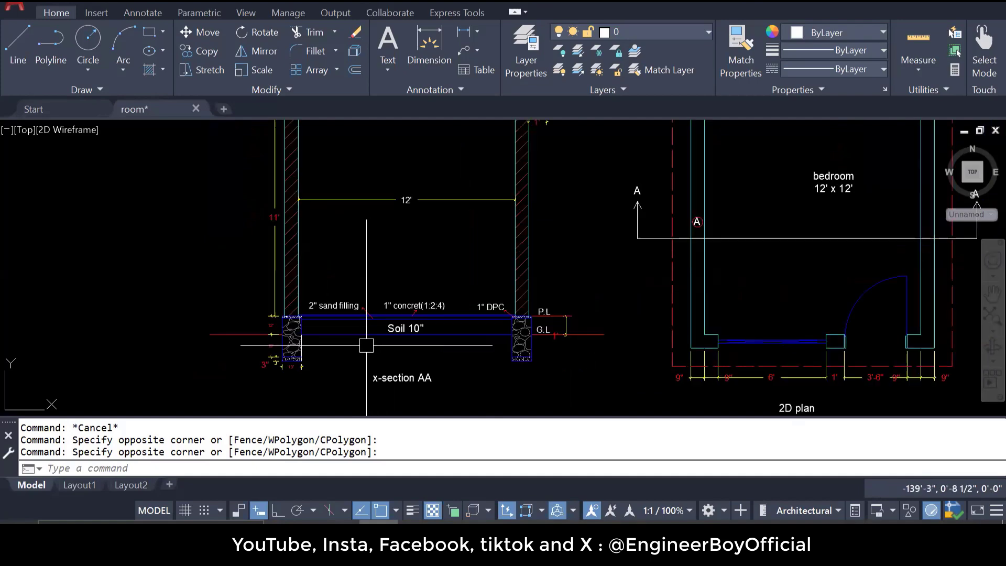
pyautogui.moveTo(607, 289); pyautogui.dragTo(534, 312)
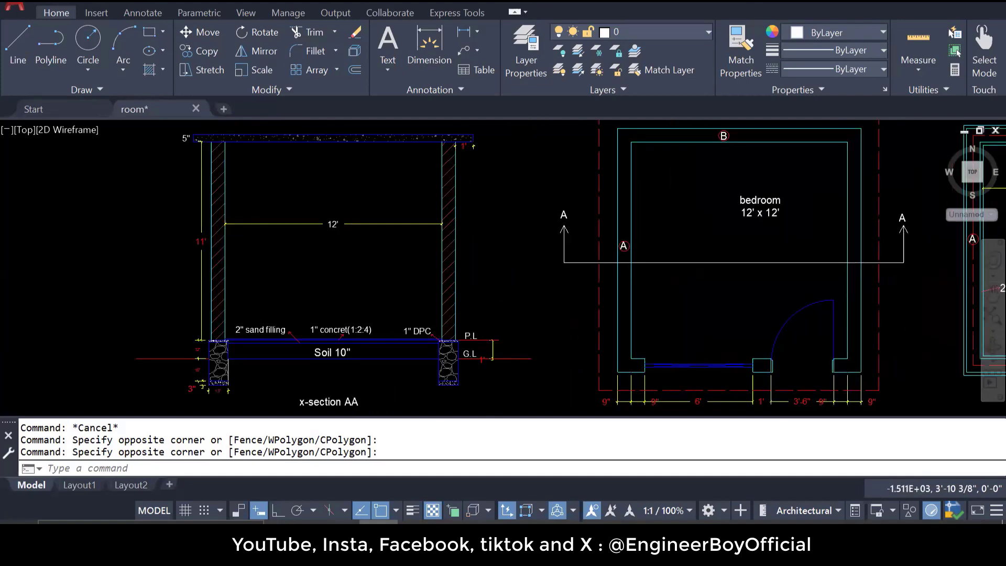
pyautogui.scroll(-2, 415, 252)
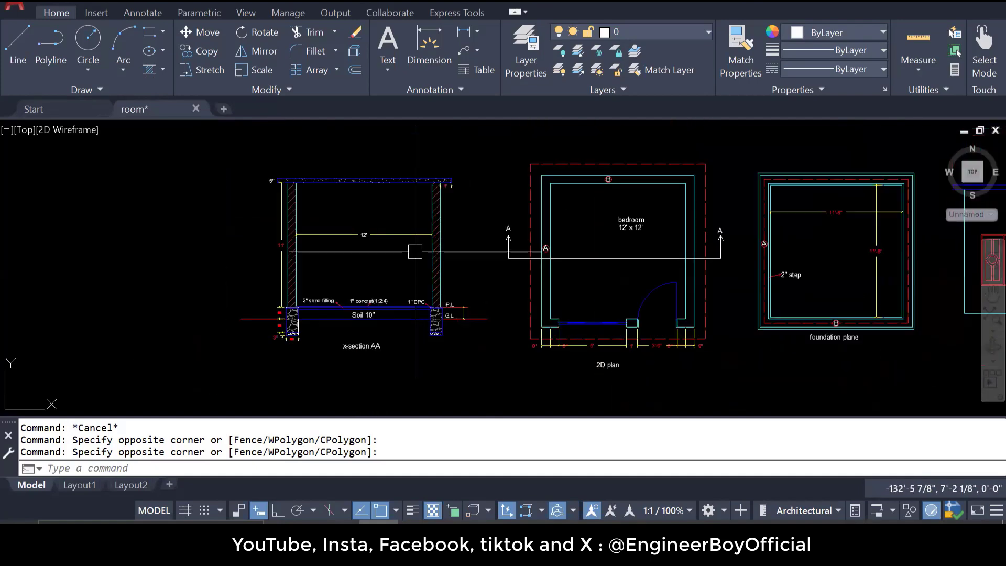
pyautogui.scroll(4, 270, 342)
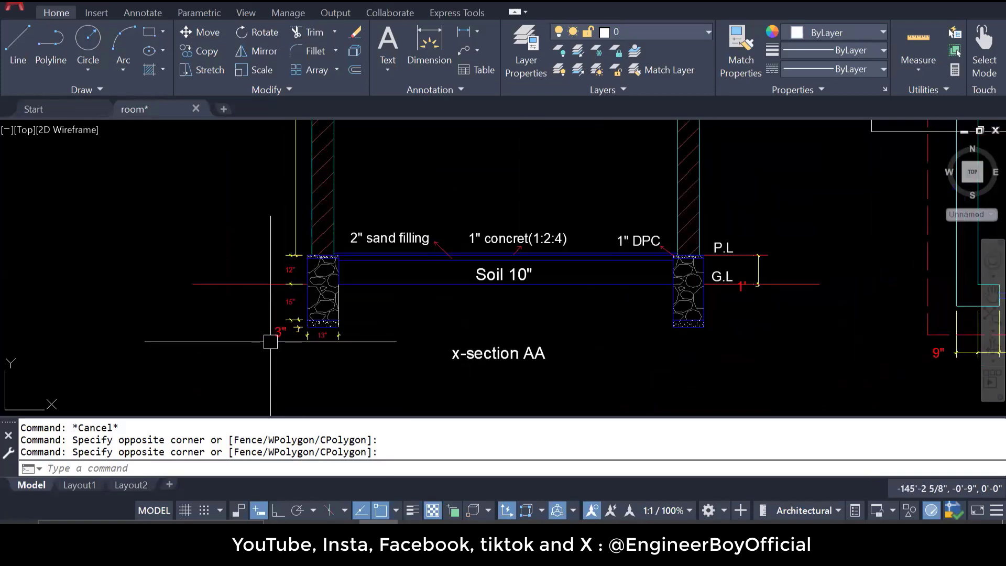
pyautogui.scroll(4, 335, 334)
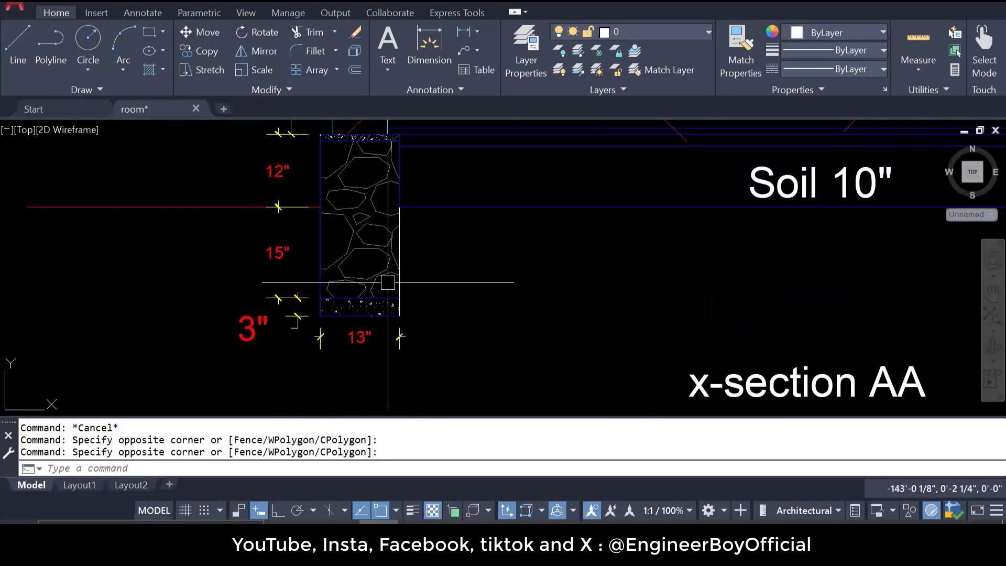
pyautogui.scroll(-5, 388, 283)
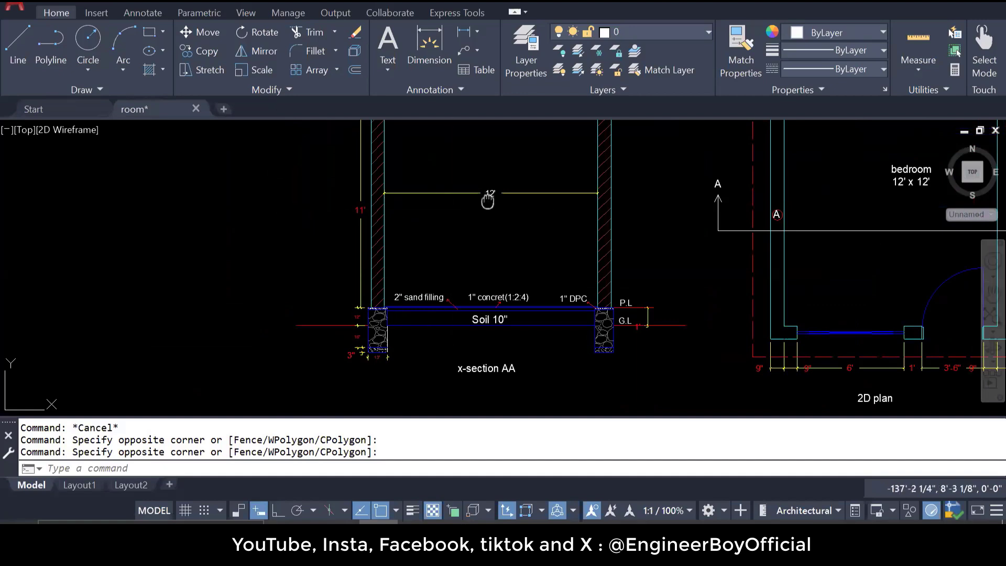
pyautogui.moveTo(485, 206); pyautogui.dragTo(452, 329)
pyautogui.scroll(4, 451, 237)
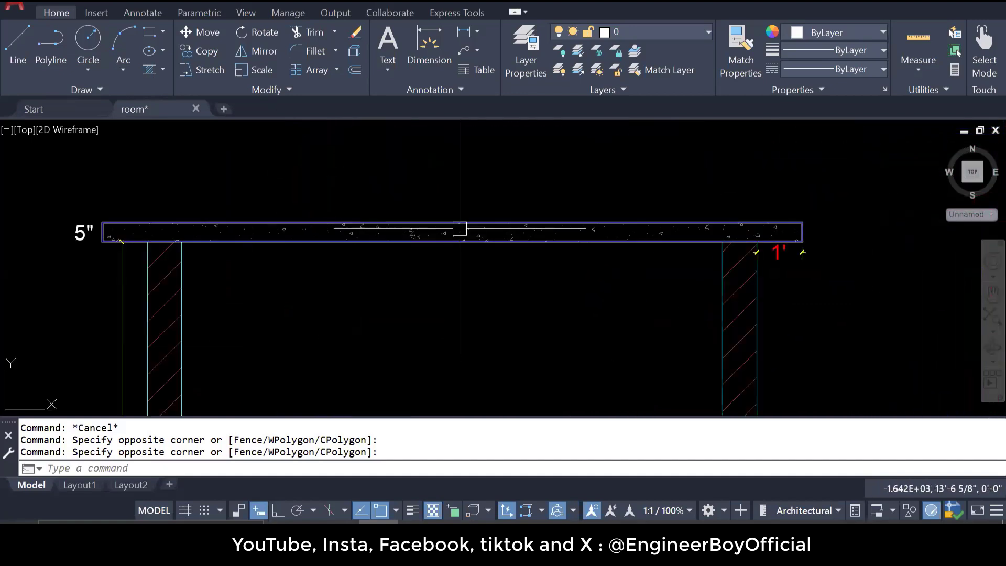
pyautogui.scroll(-6, 487, 206)
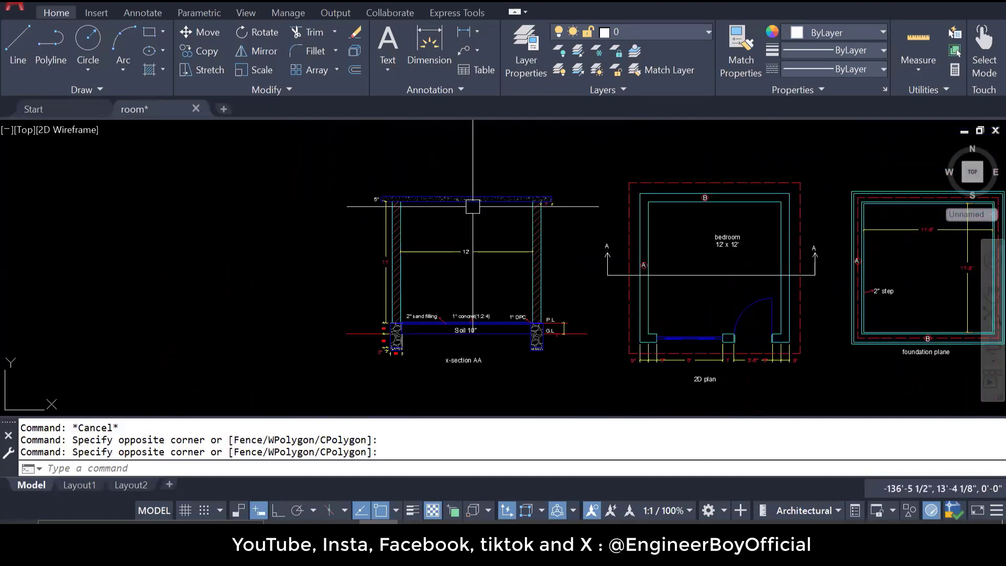
# Inspect the footing layers, the sand, concrete and soil floor build-up, and the roof slab in x-section AA
pyautogui.scroll(10, 392, 351)
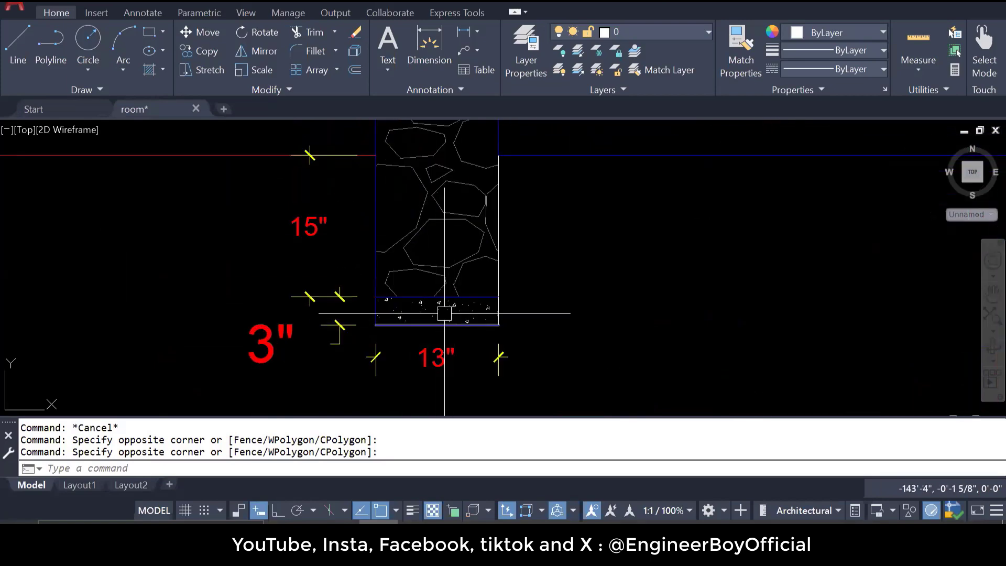
pyautogui.scroll(-3, 426, 308)
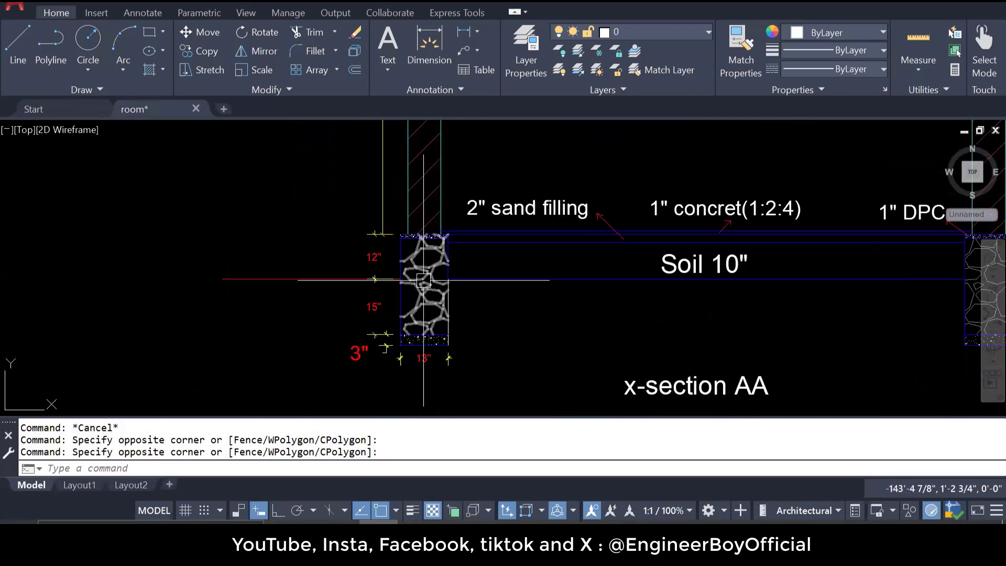
pyautogui.scroll(2, 455, 267)
pyautogui.scroll(-3, 455, 267)
pyautogui.scroll(3, 541, 260)
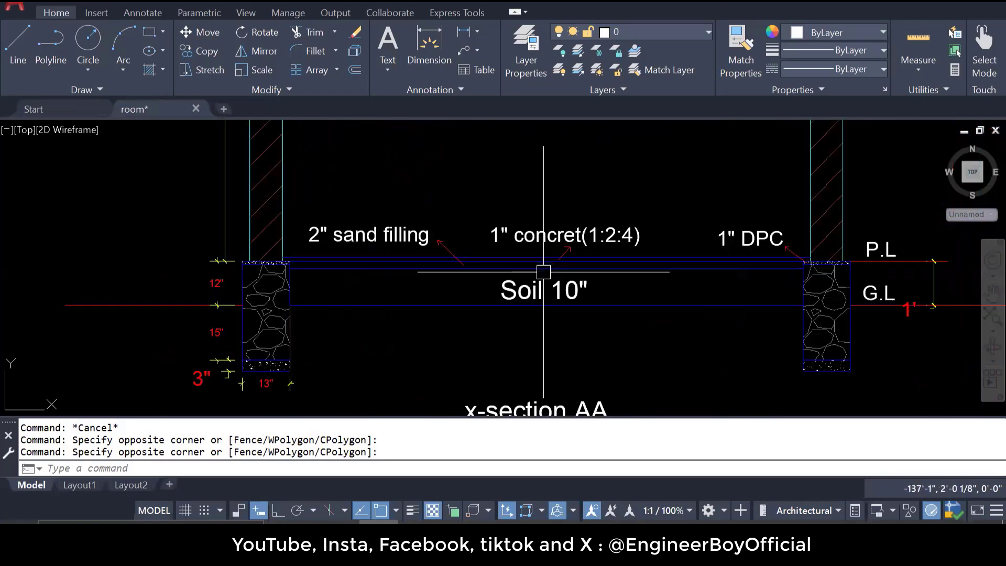
pyautogui.scroll(-2, 560, 260)
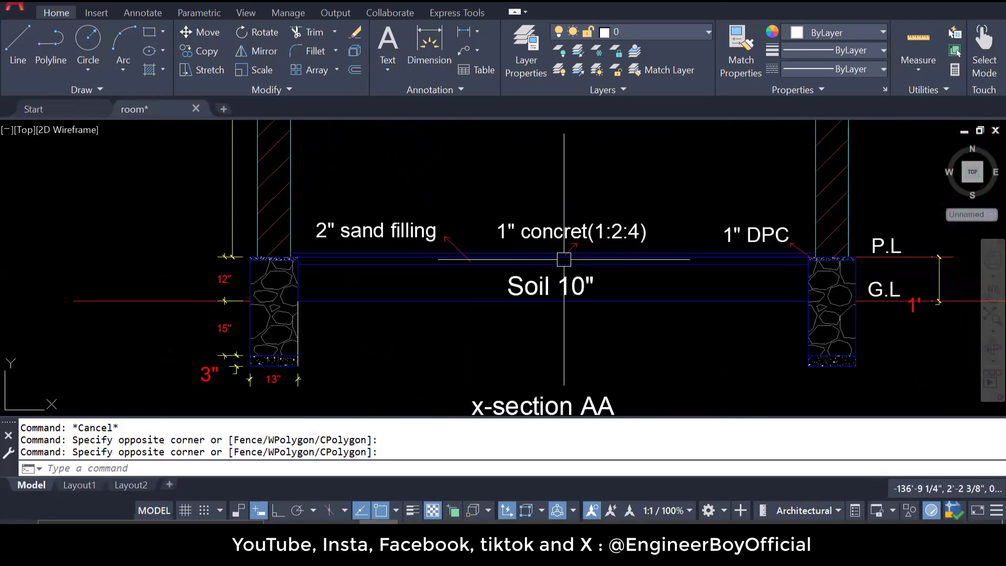
pyautogui.scroll(-3, 302, 288)
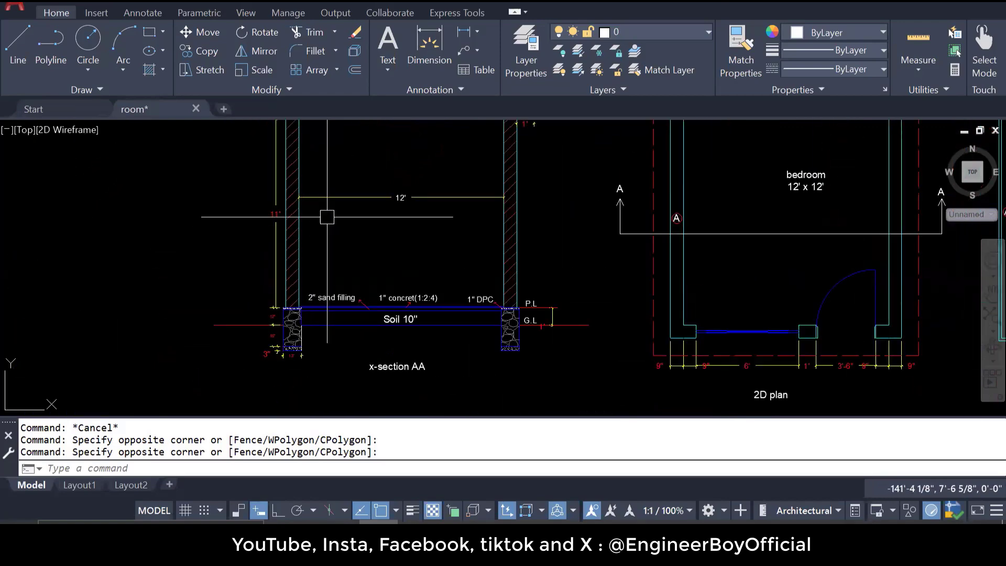
pyautogui.moveTo(325, 218); pyautogui.dragTo(243, 286)
pyautogui.scroll(2, 361, 183)
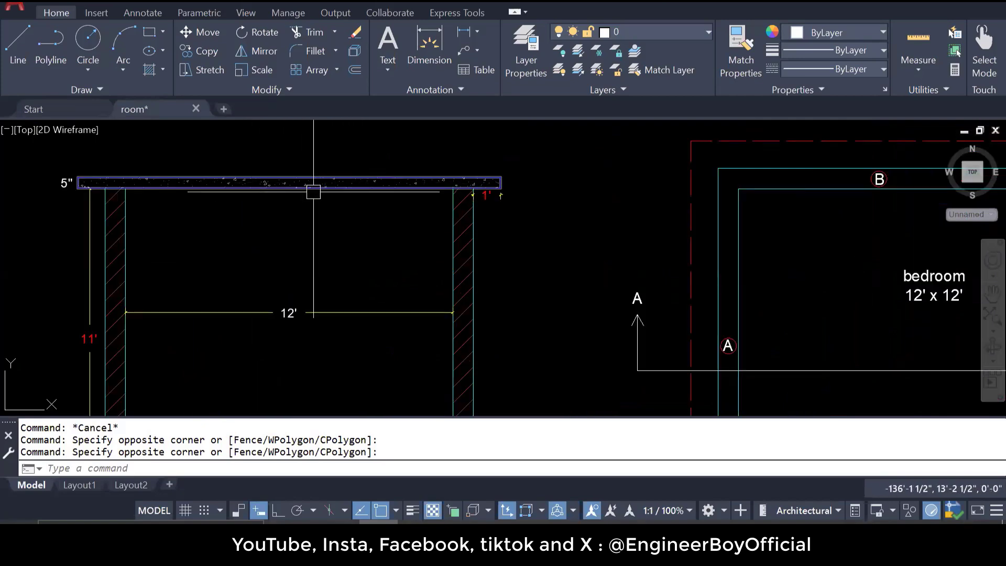
pyautogui.scroll(-3, 309, 178)
pyautogui.scroll(4, 474, 347)
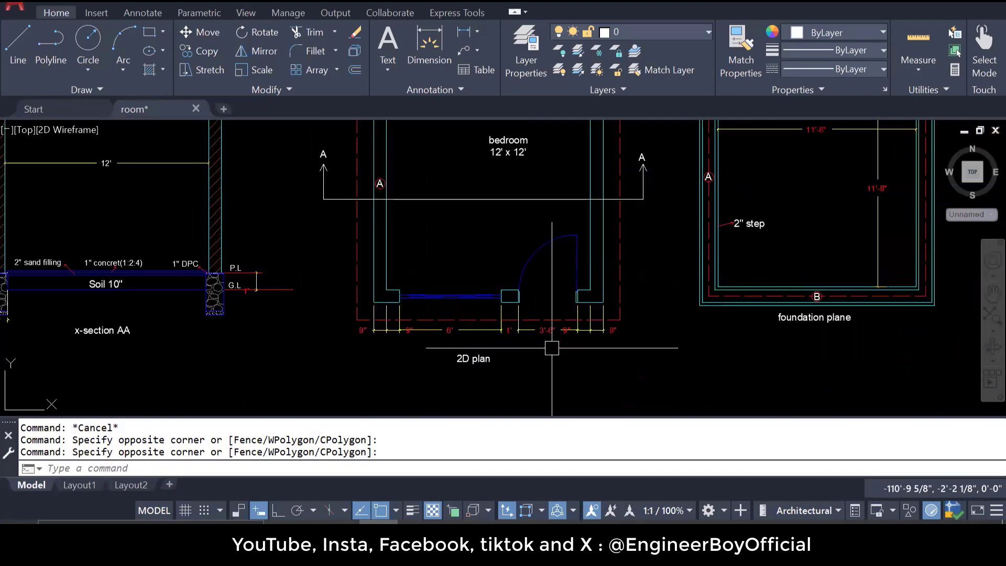
# Review the 2D plan, foundation plan and front elevation, and compare x-section AA with the section line A-A on the plan
pyautogui.scroll(-2, 288, 330)
pyautogui.moveTo(755, 317); pyautogui.dragTo(536, 374)
pyautogui.scroll(-2, 558, 256)
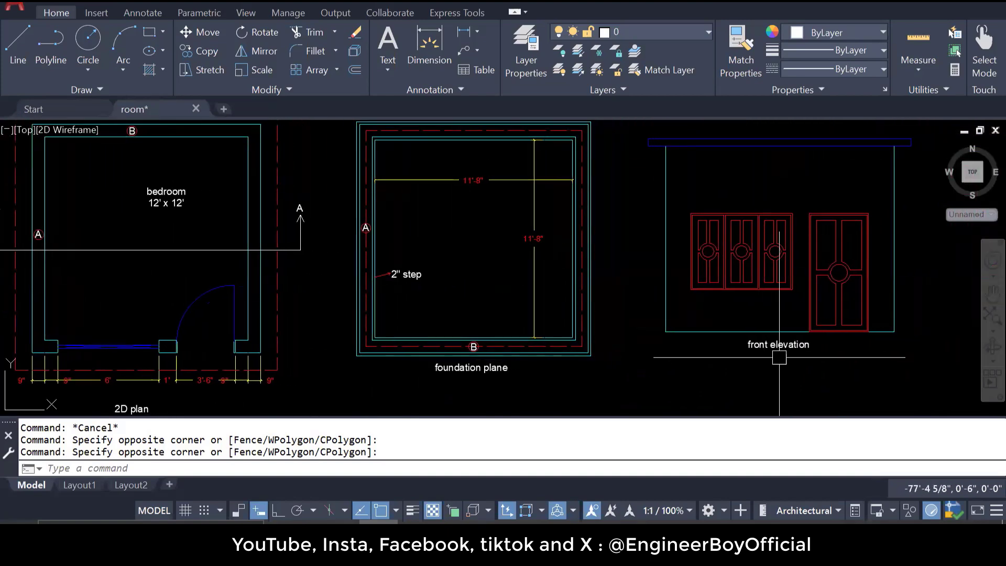
pyautogui.scroll(-5, 808, 325)
pyautogui.scroll(8, 593, 329)
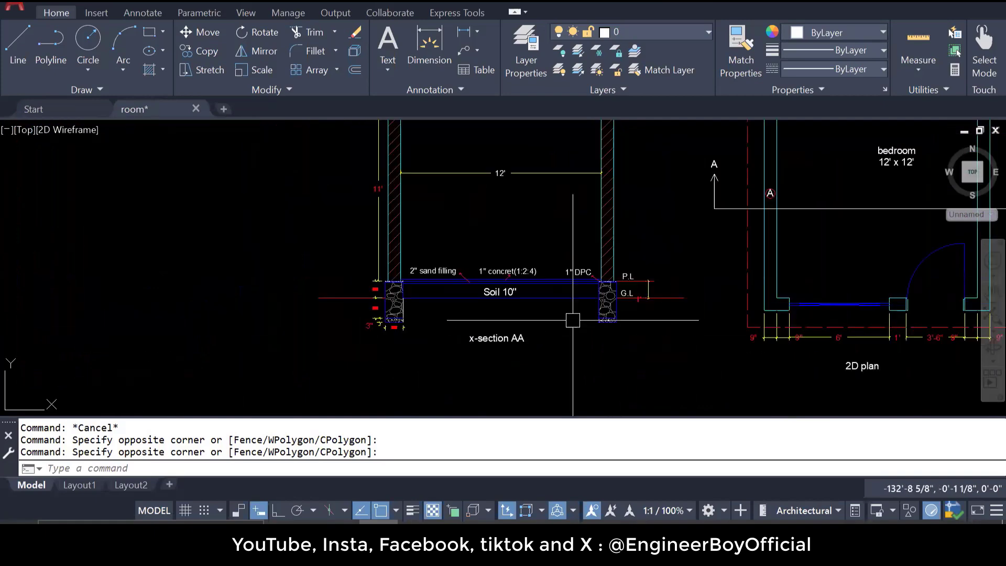
pyautogui.moveTo(438, 363); pyautogui.dragTo(280, 375)
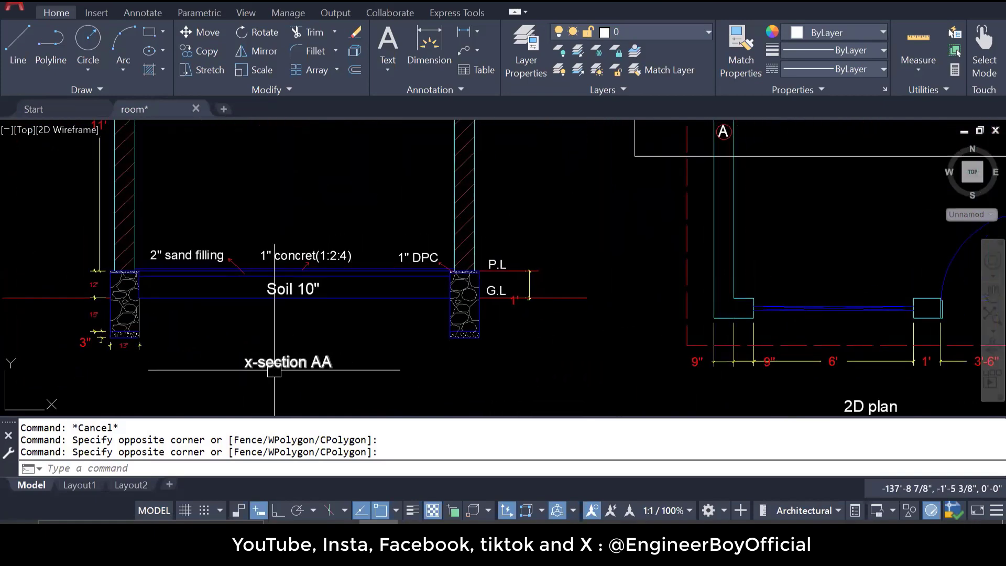
pyautogui.scroll(-2, 276, 371)
pyautogui.click(823, 176)
pyautogui.click(800, 229)
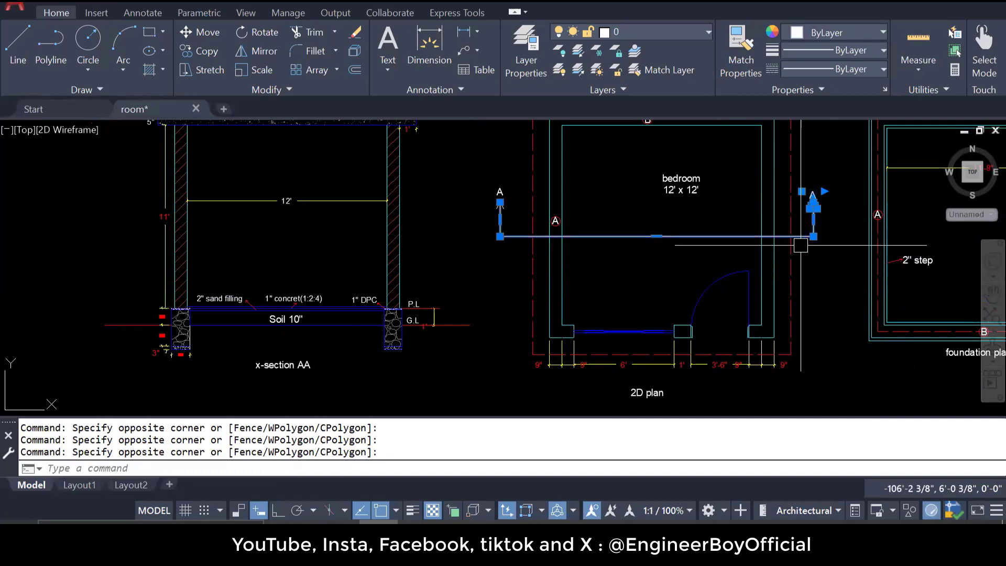
pyautogui.press('Escape')
pyautogui.press('Escape')
pyautogui.press('Escape')
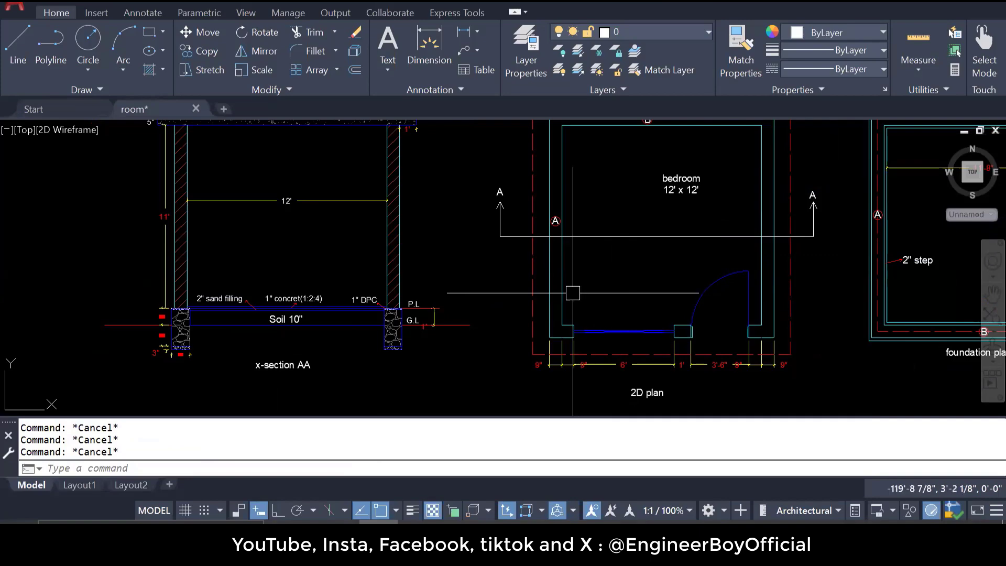
# Switch to the blank Excel workbook and merge and center cells A1:H1 for a title row
pyautogui.click(974, 2)
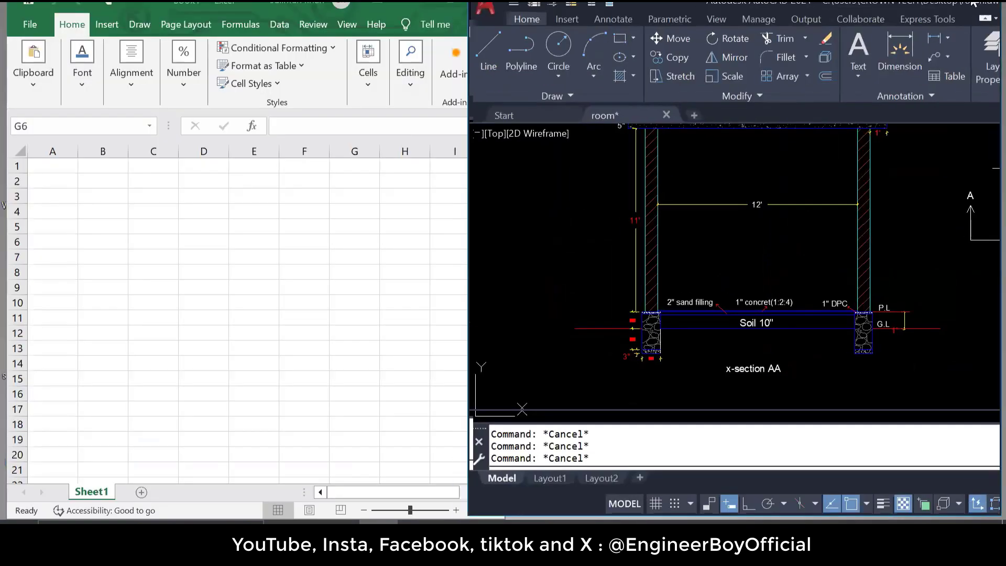
pyautogui.click(346, 255)
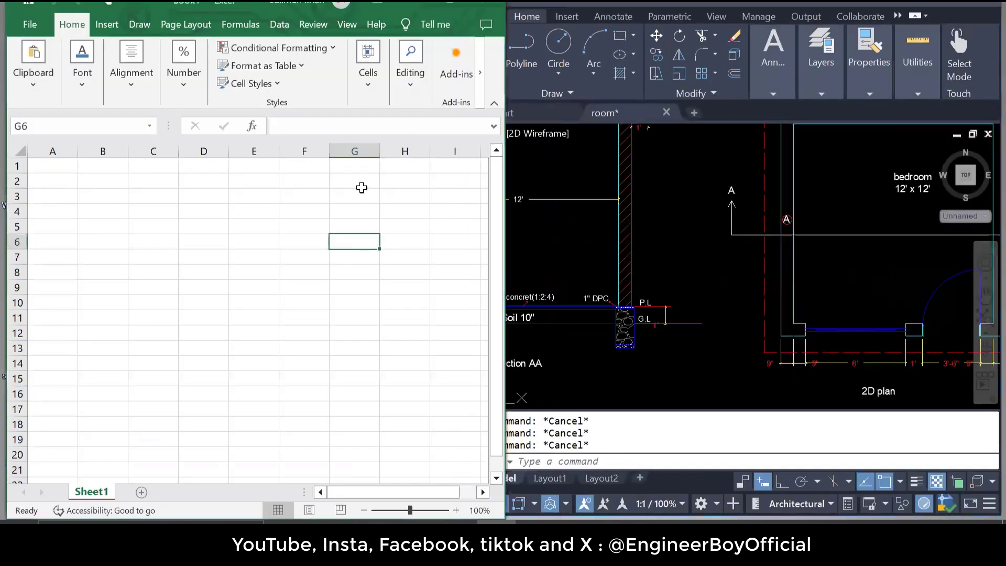
pyautogui.click(334, 209)
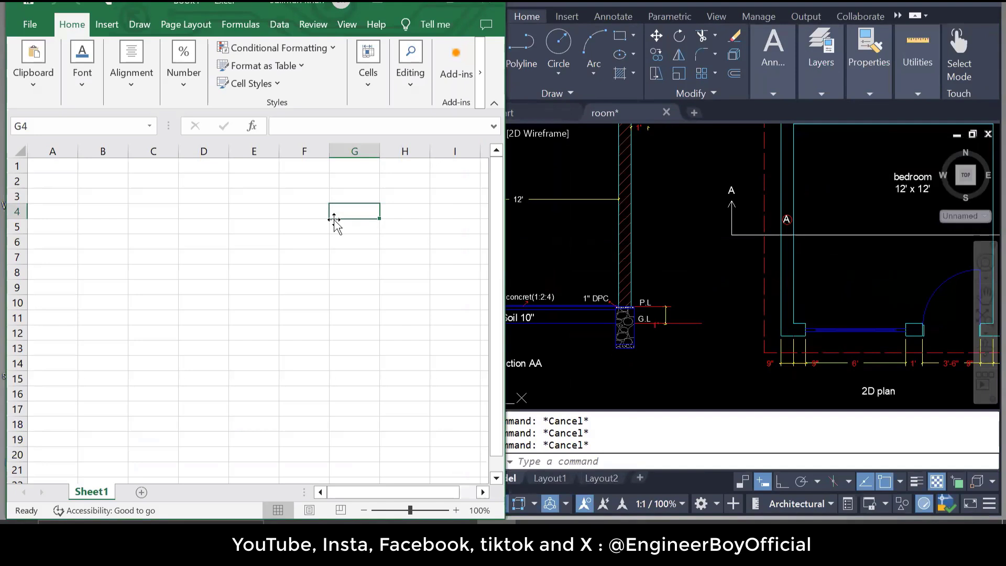
pyautogui.click(220, 198)
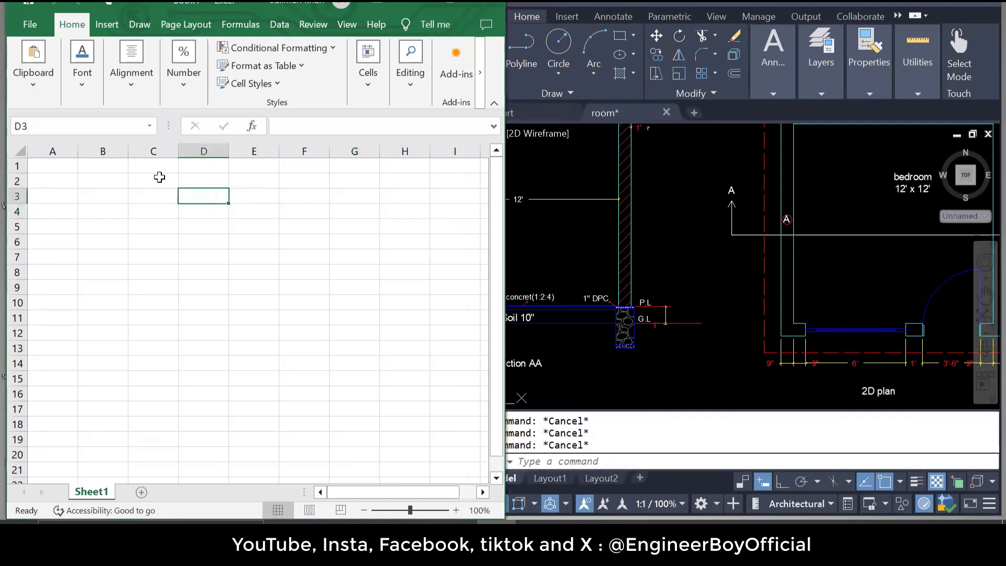
pyautogui.moveTo(66, 165); pyautogui.dragTo(393, 162)
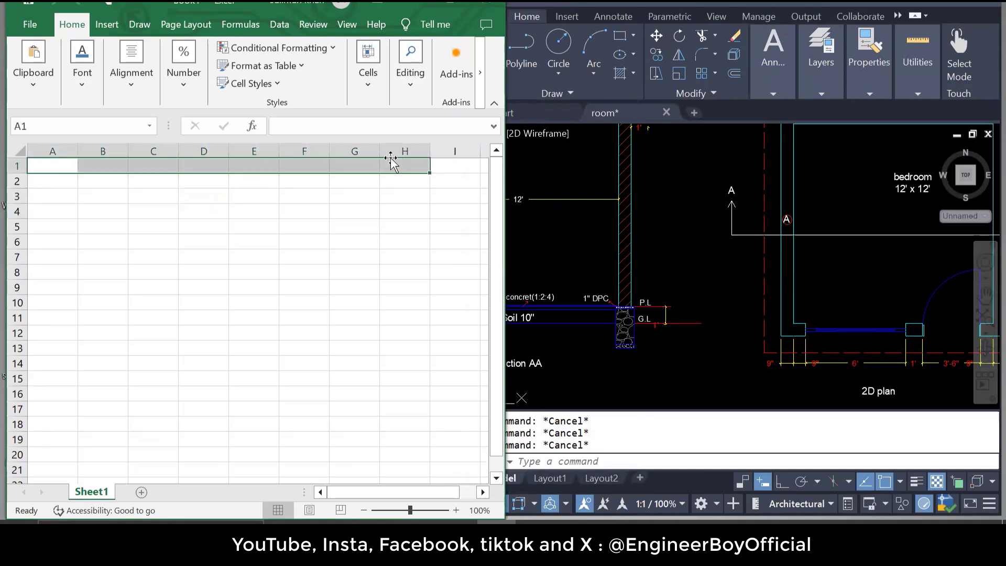
pyautogui.click(451, 3)
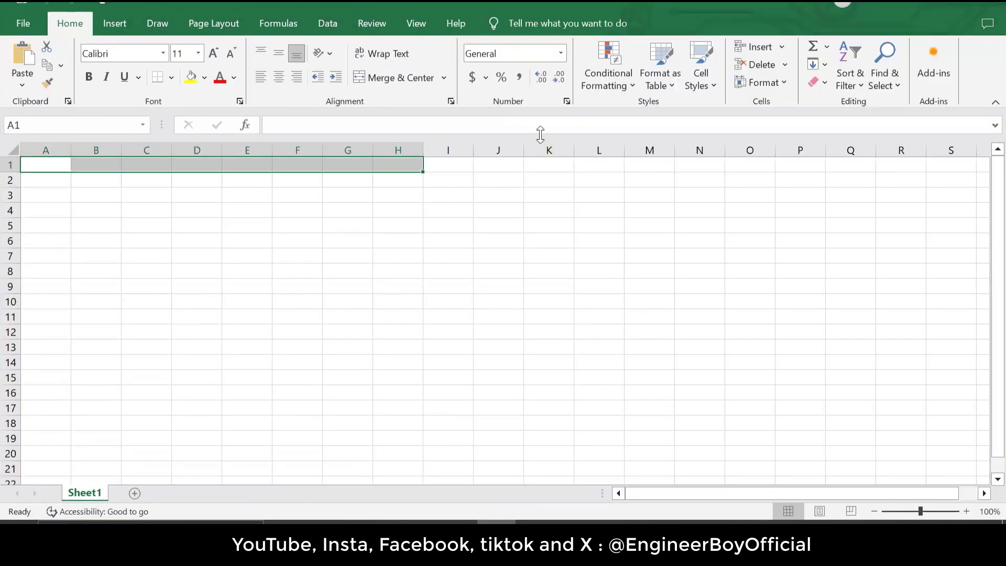
pyautogui.click(398, 78)
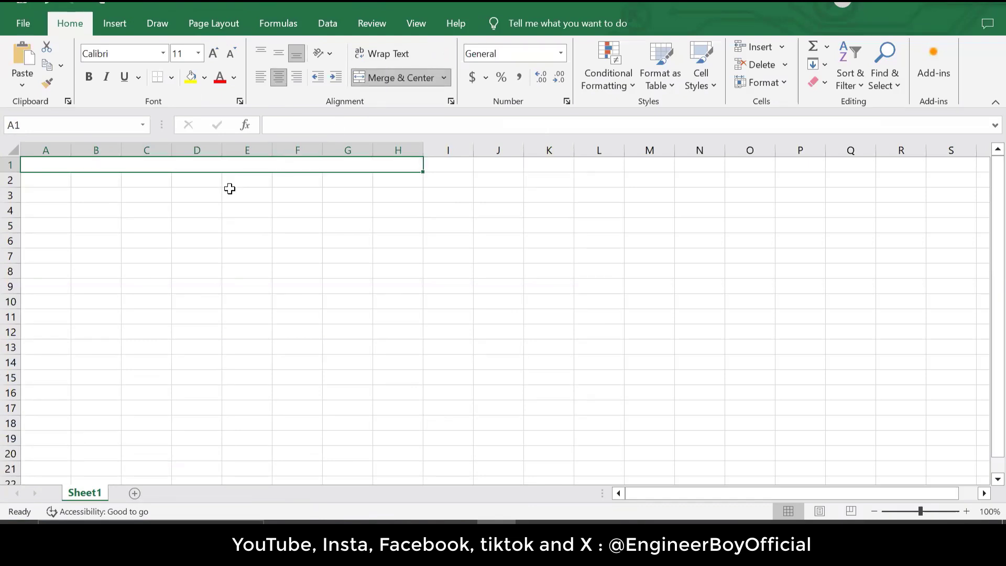
# Enter the title "Material estimation for a room 12x12 ft" in the merged title row
pyautogui.write('materia')
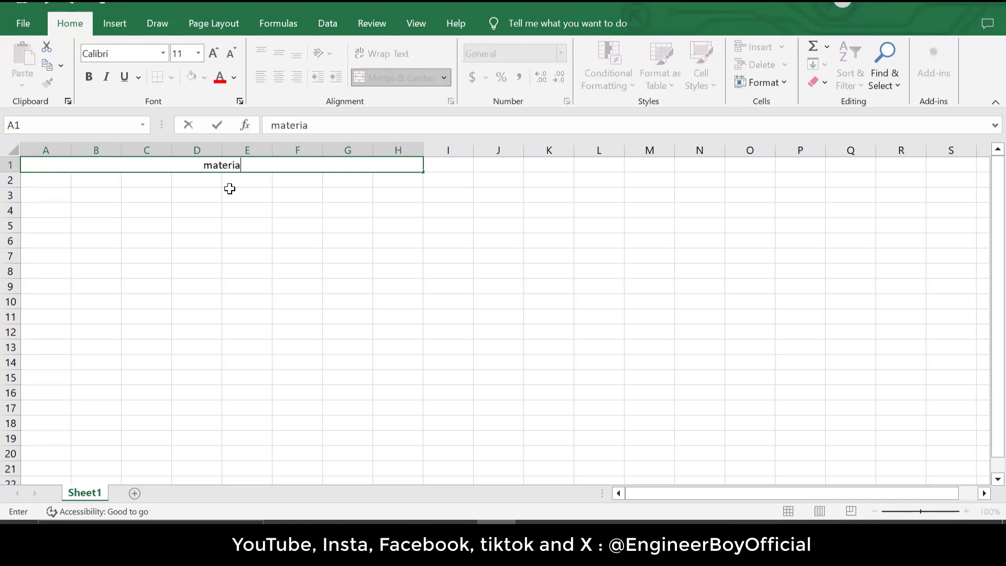
pyautogui.write('l estimation')
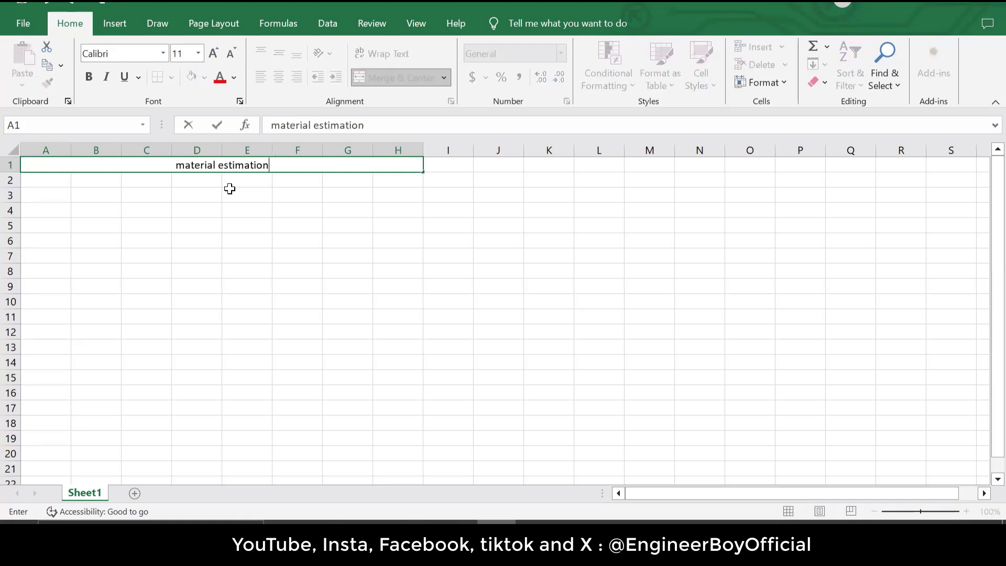
pyautogui.write(' for a')
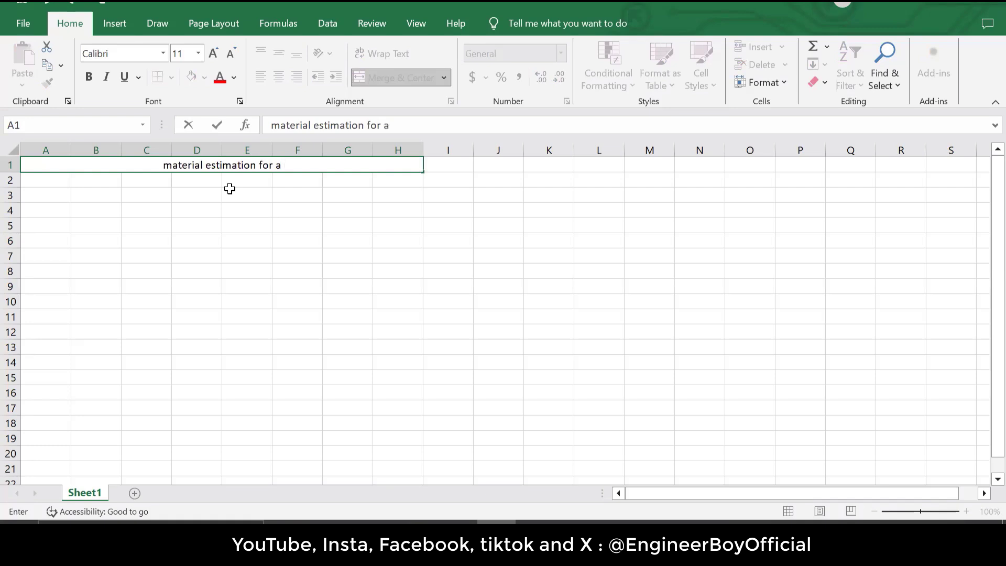
pyautogui.press('BackSpace')
pyautogui.press('BackSpace')
pyautogui.write('a room')
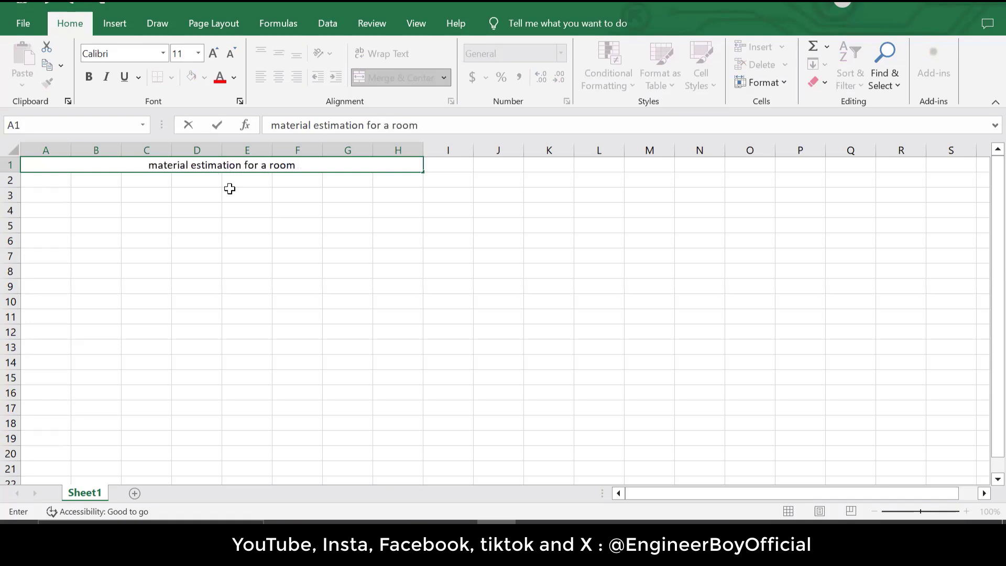
pyautogui.write(' 12')
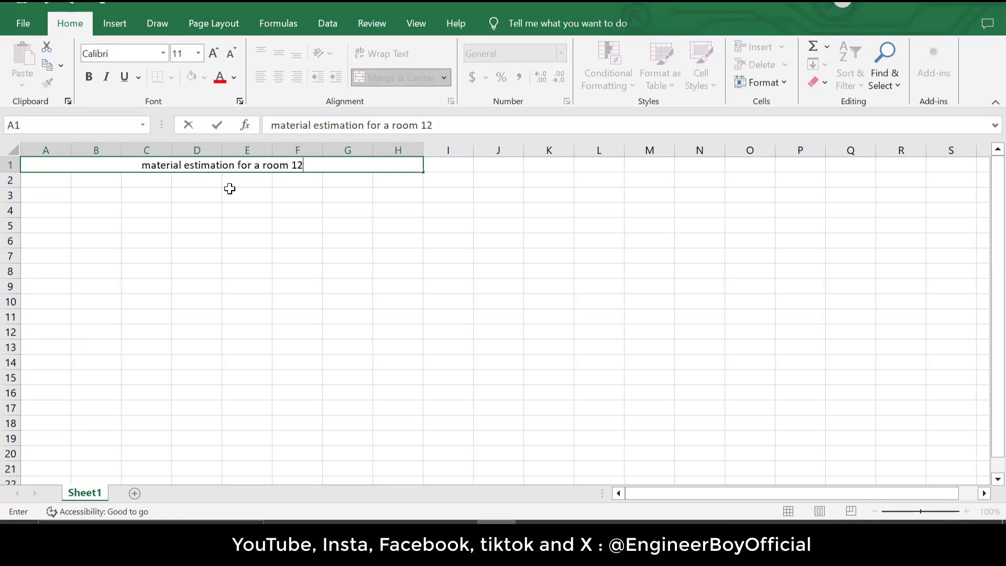
pyautogui.write('x12')
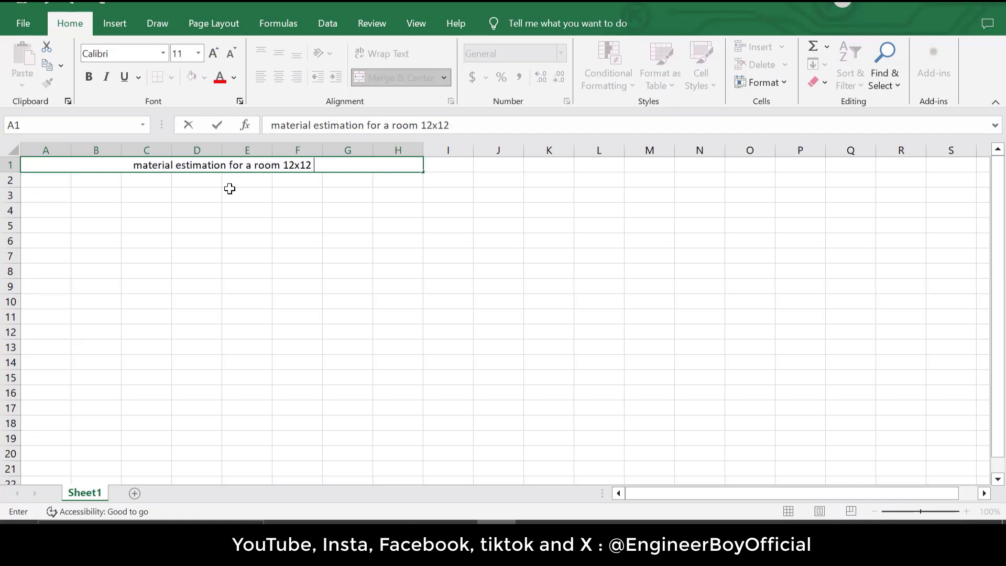
pyautogui.write(' ft')
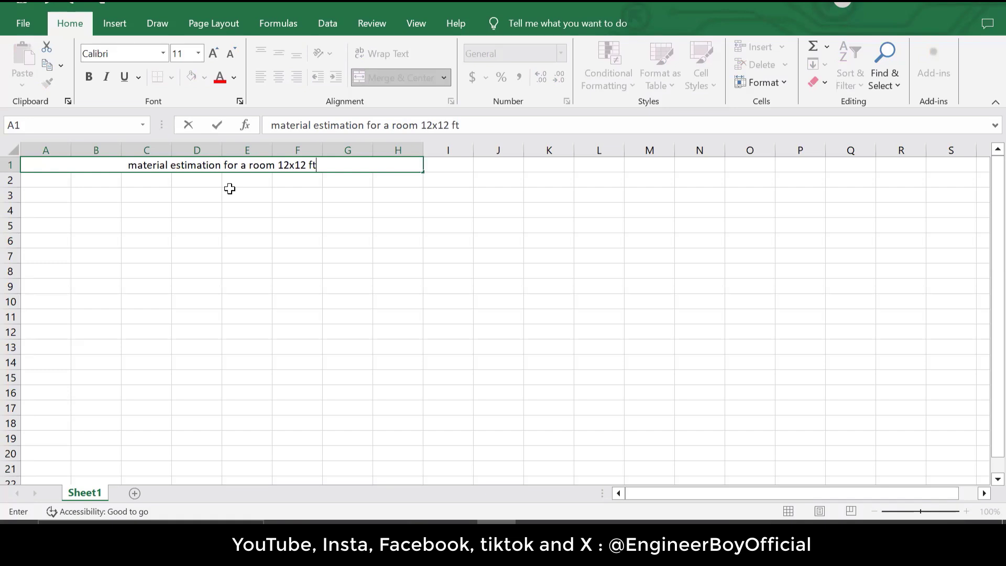
pyautogui.moveTo(137, 165); pyautogui.dragTo(127, 164)
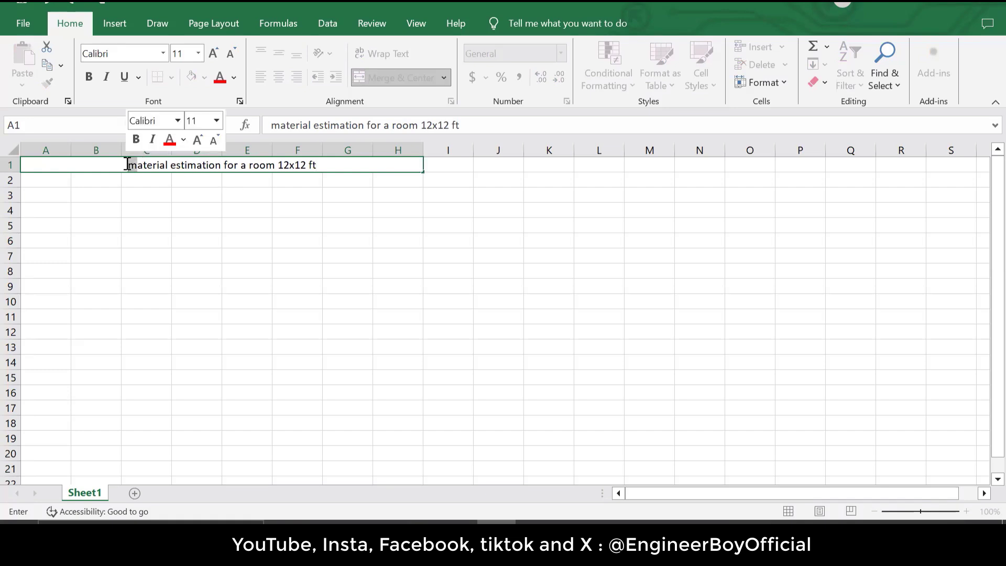
pyautogui.write('M')
pyautogui.click(200, 273)
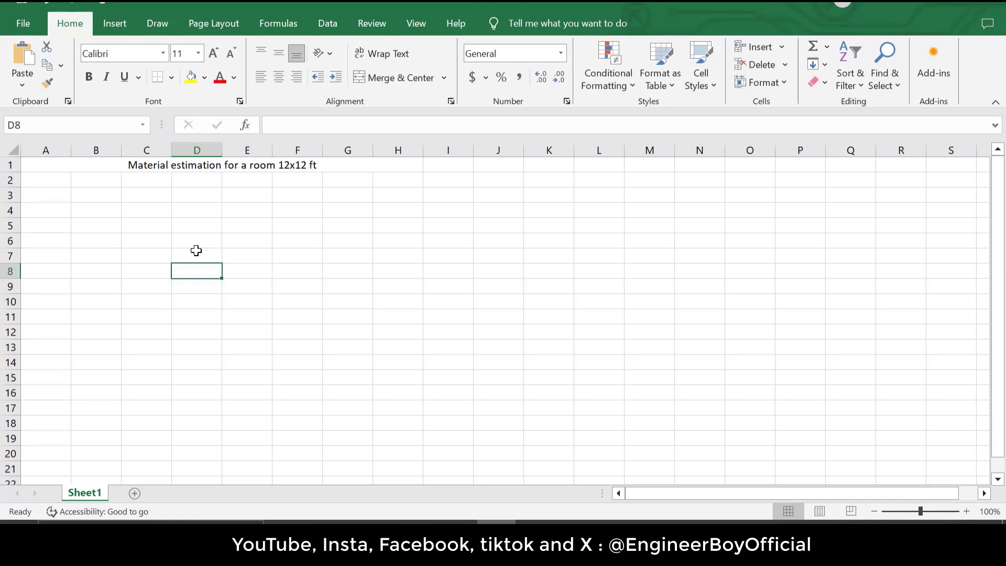
pyautogui.click(259, 181)
pyautogui.click(250, 167)
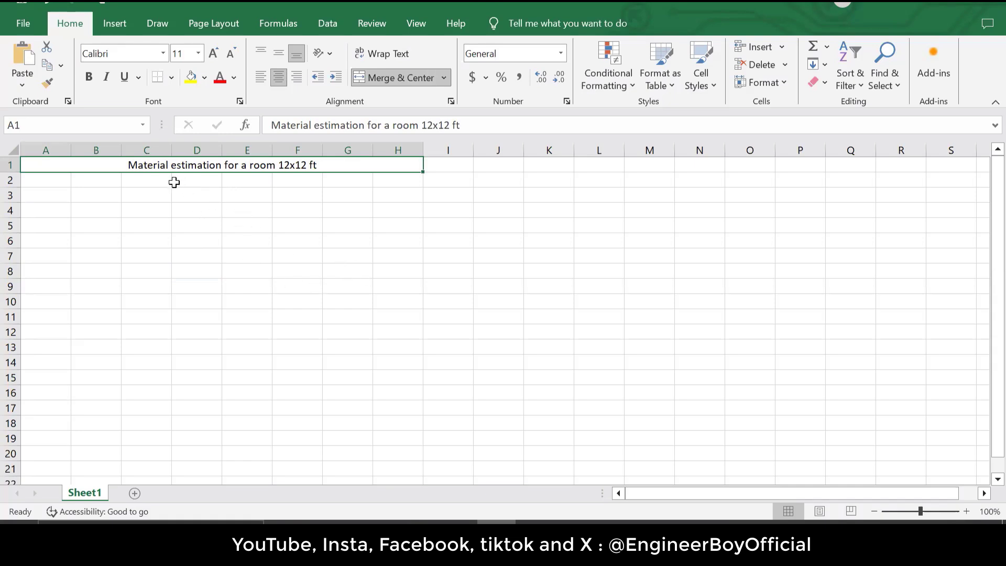
# Enter the column headings Sr.NO, No and LENGTH in cells A2 to C2
pyautogui.click(55, 180)
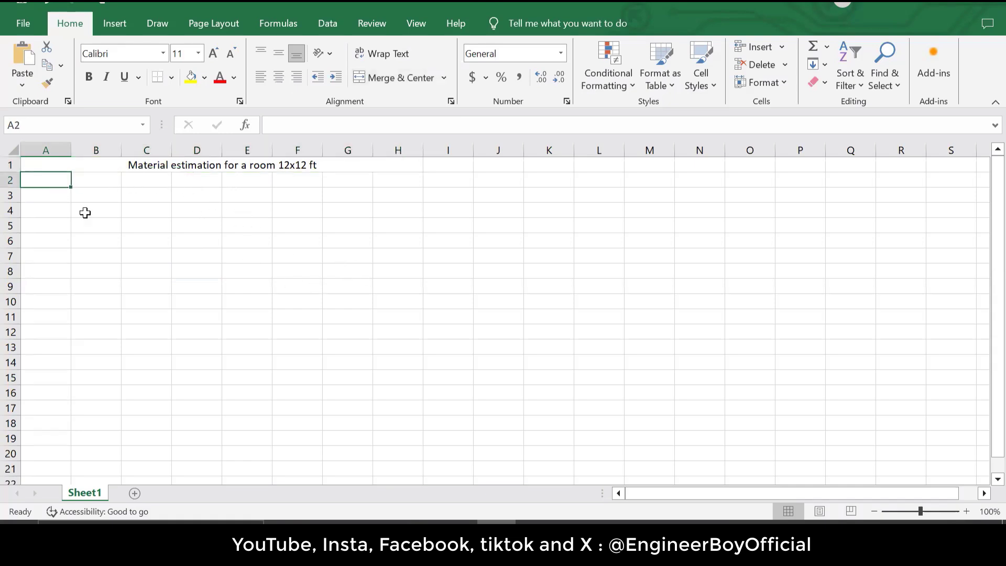
pyautogui.write('S')
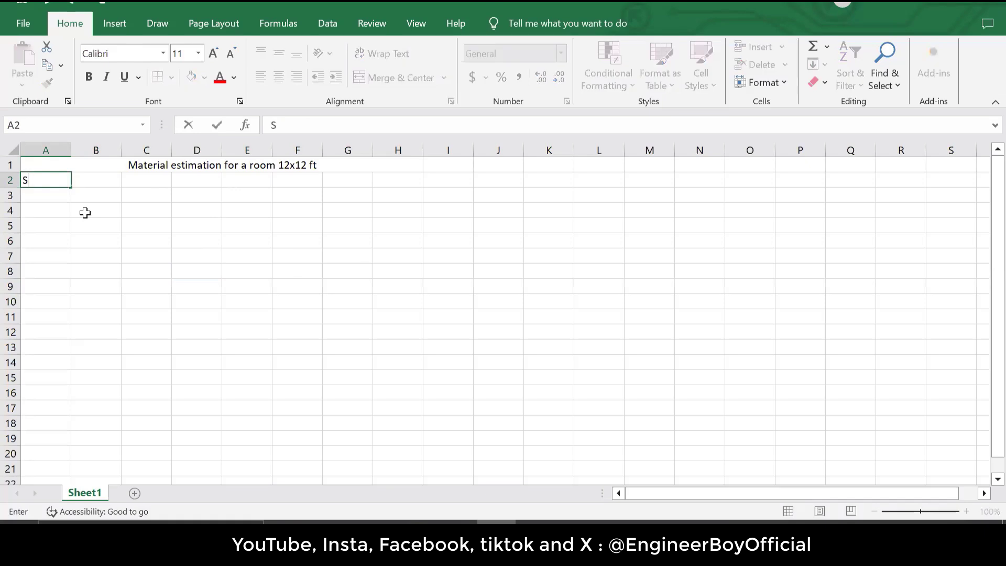
pyautogui.write('r.NO')
pyautogui.press('Tab')
pyautogui.write('N')
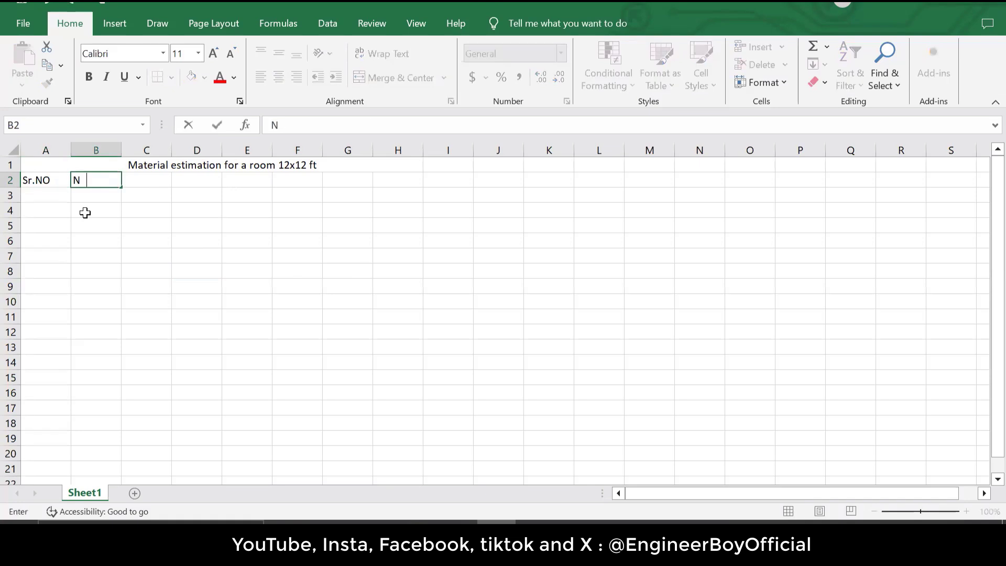
pyautogui.press('Tab')
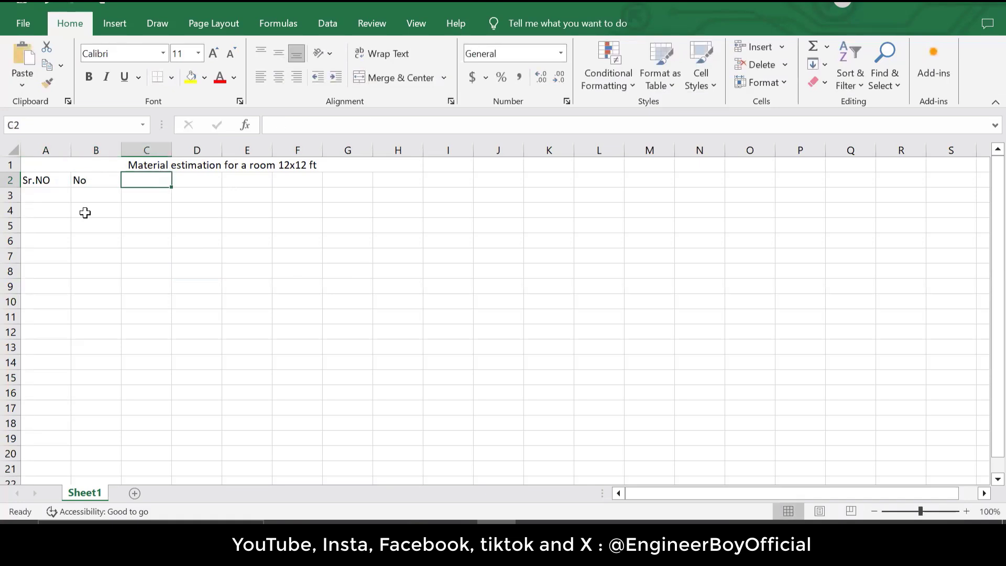
pyautogui.write('LENGTH')
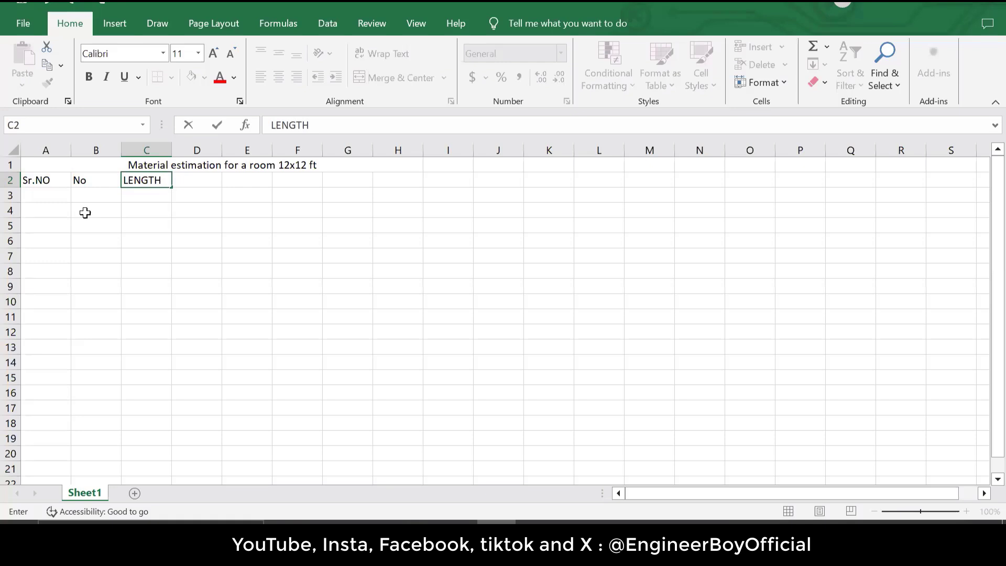
pyautogui.press('Tab')
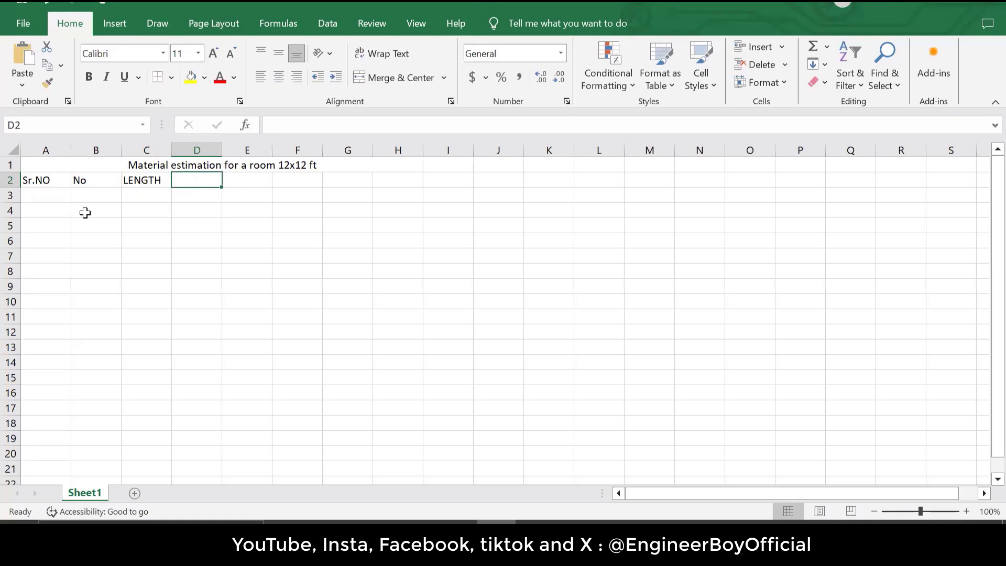
# Enter the column headings BREADTH, HEIGHT, QTY and REMARKS in cells D2 to G2
pyautogui.write('BREADTG')
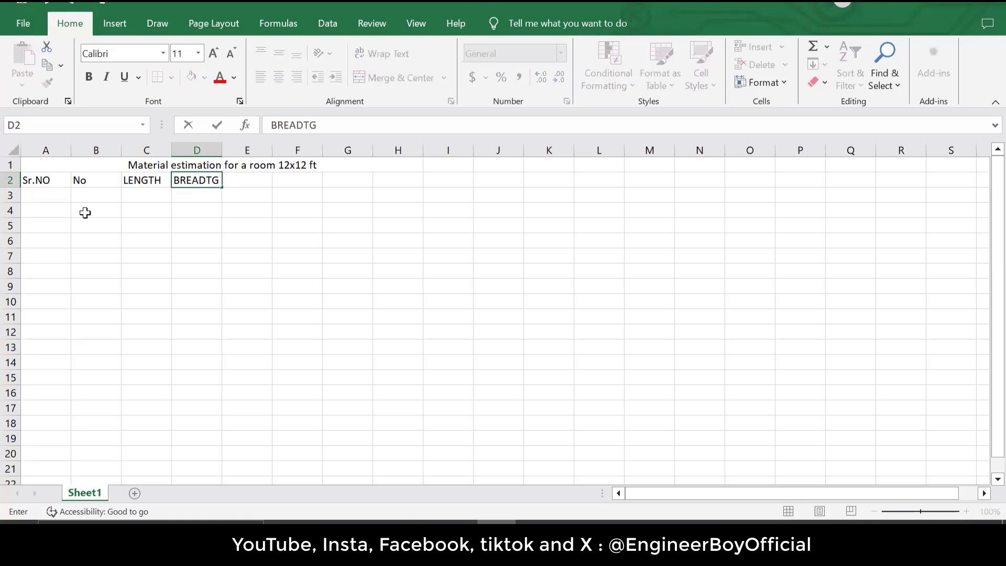
pyautogui.press('BackSpace')
pyautogui.write('H')
pyautogui.press('Tab')
pyautogui.write('HEIGHT')
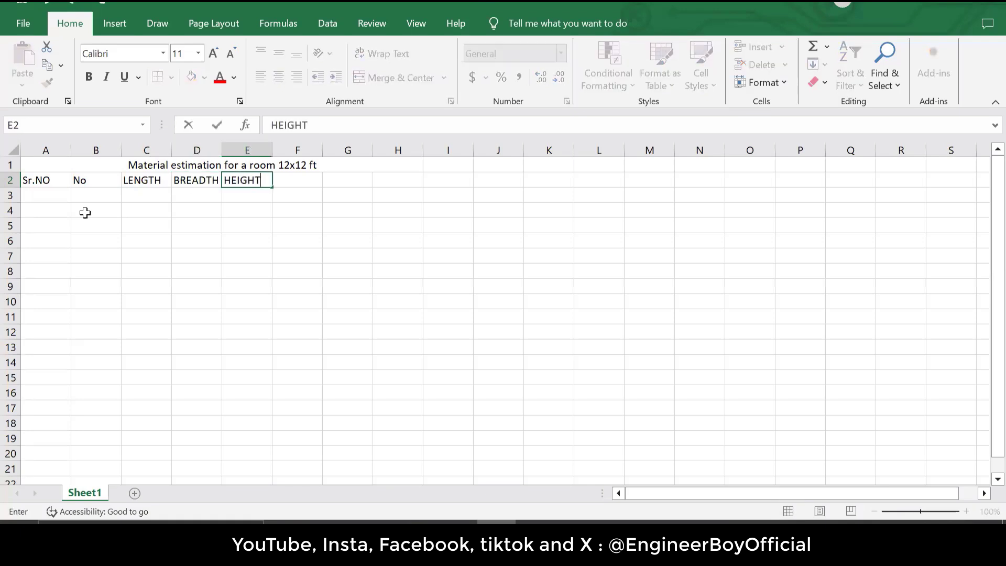
pyautogui.press('Tab')
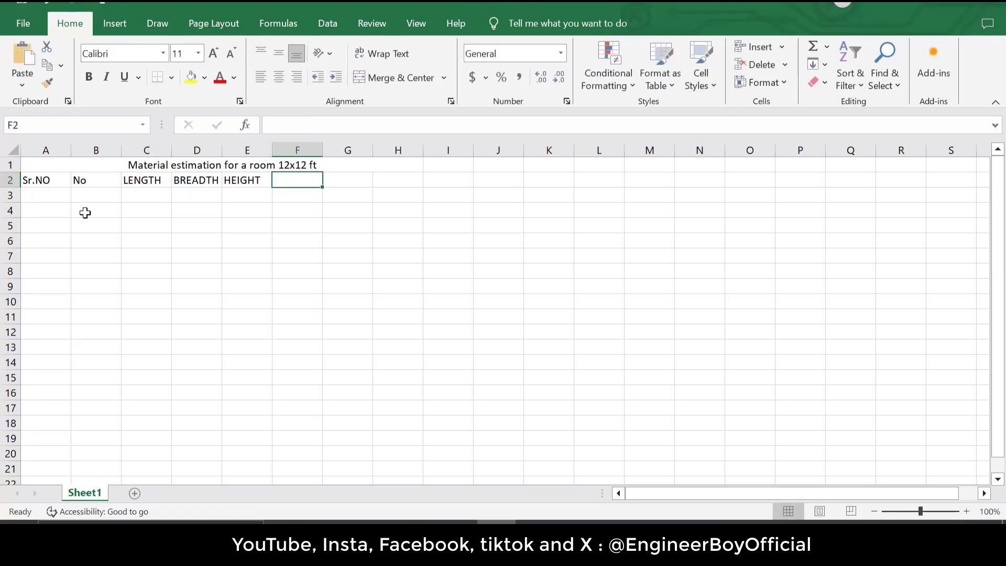
pyautogui.write('Q')
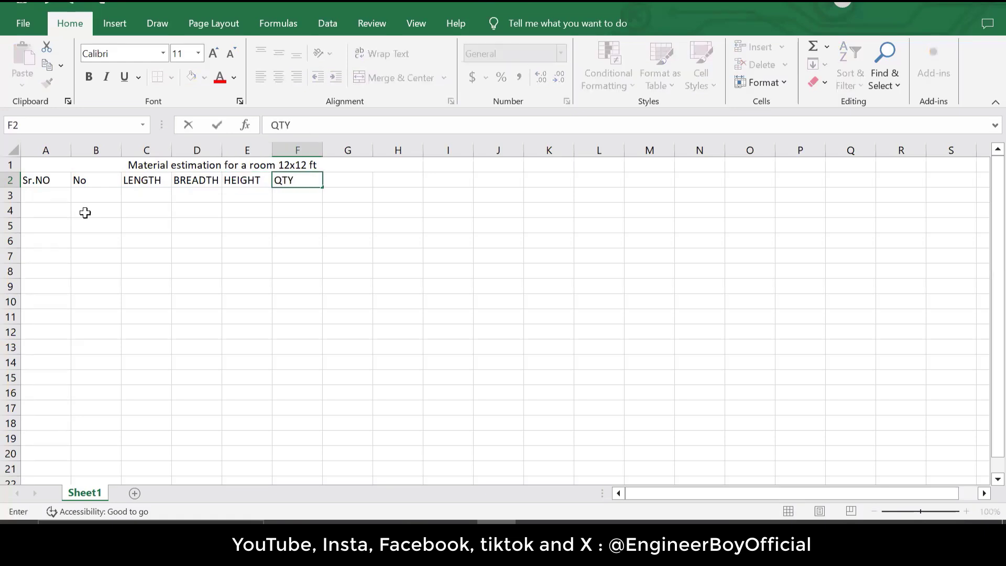
pyautogui.write('TY')
pyautogui.press('Tab')
pyautogui.write('REMARKS')
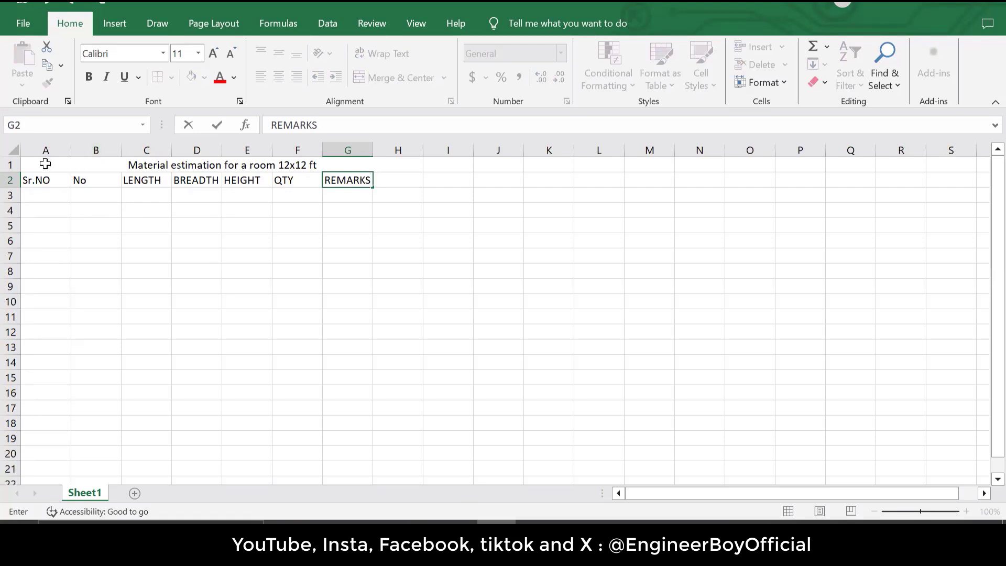
pyautogui.moveTo(46, 164); pyautogui.dragTo(351, 255)
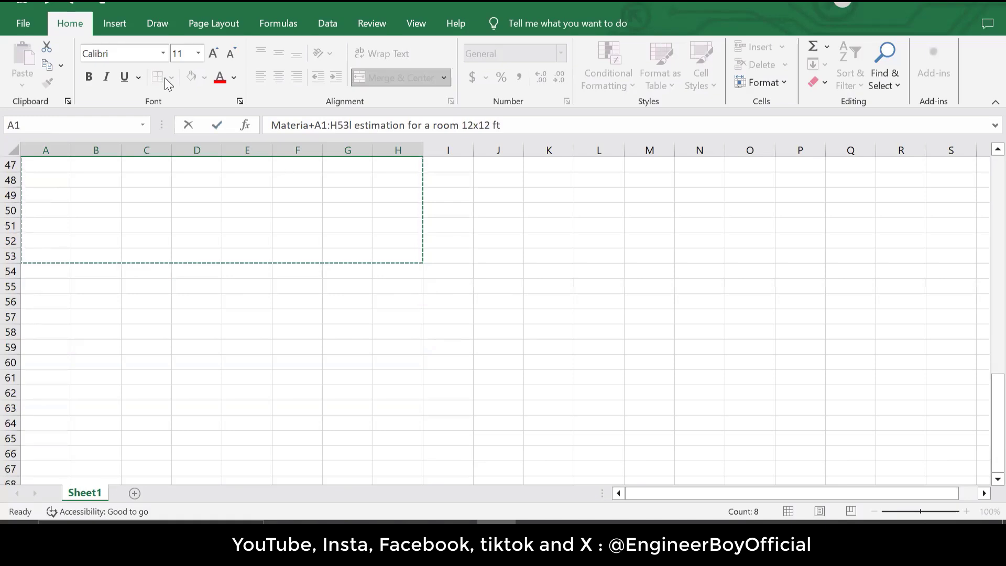
pyautogui.click(247, 179)
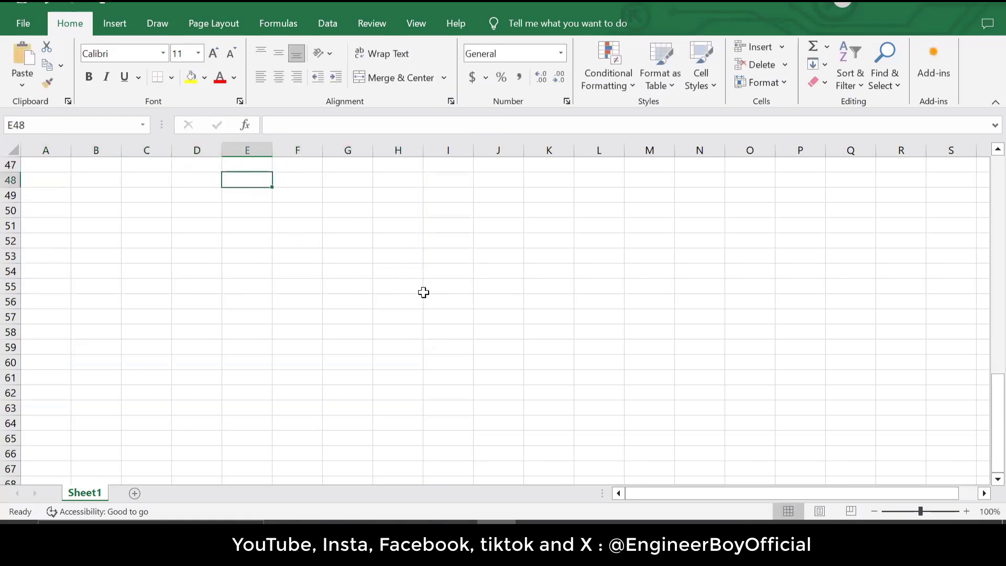
pyautogui.scroll(15, 401, 291)
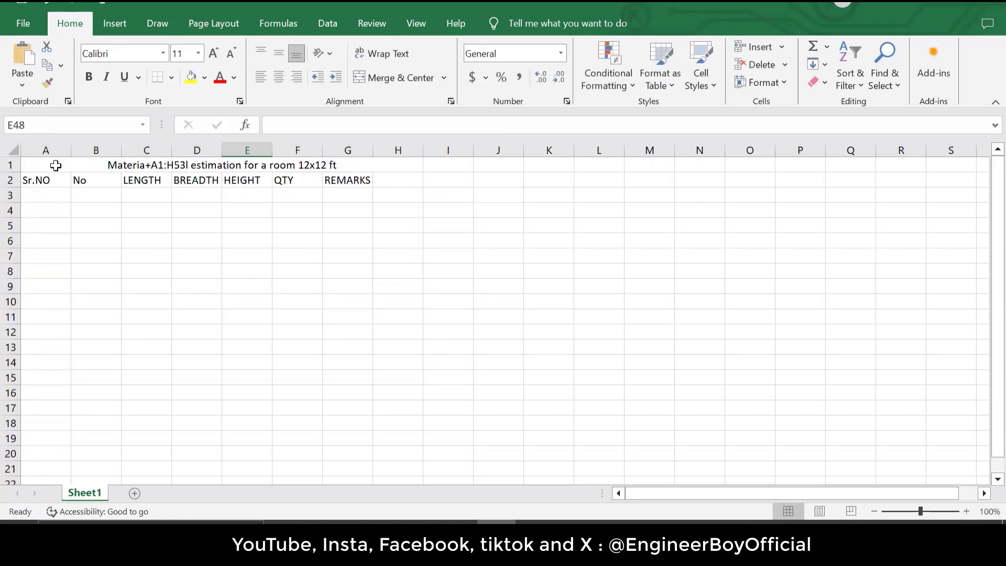
# Apply borders to all cells of the table range A1:H21
pyautogui.moveTo(55, 166); pyautogui.dragTo(305, 469)
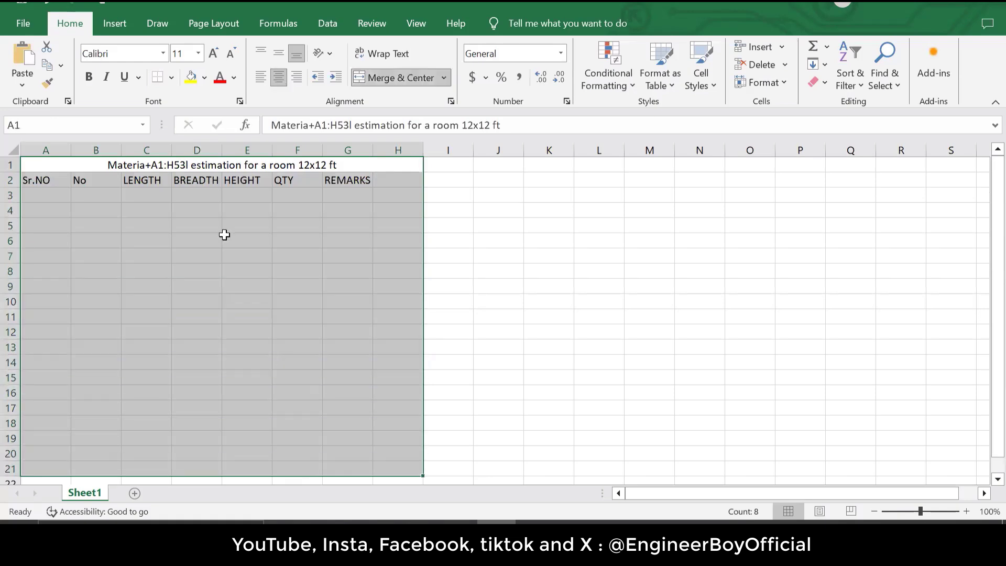
pyautogui.click(174, 77)
pyautogui.click(183, 150)
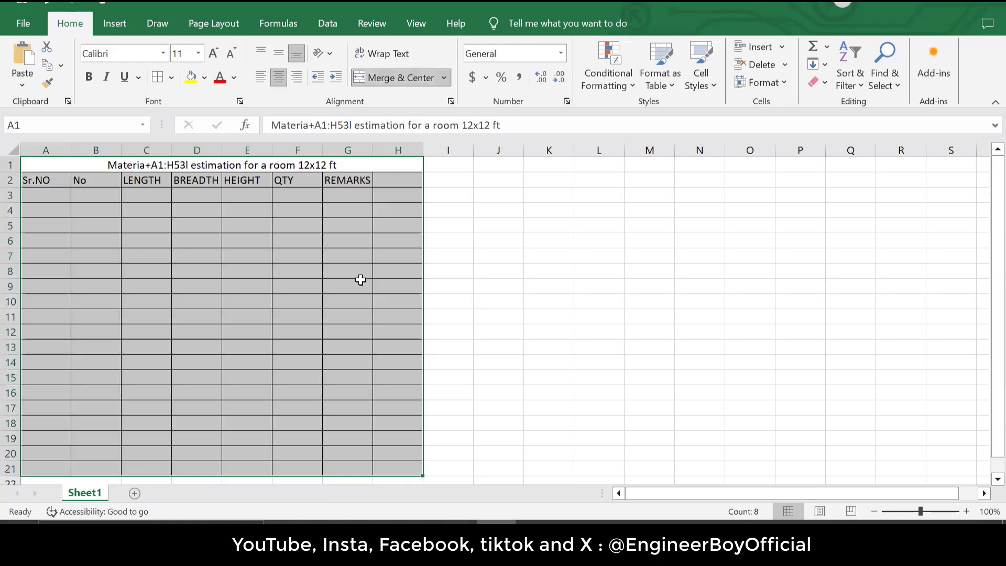
pyautogui.click(361, 280)
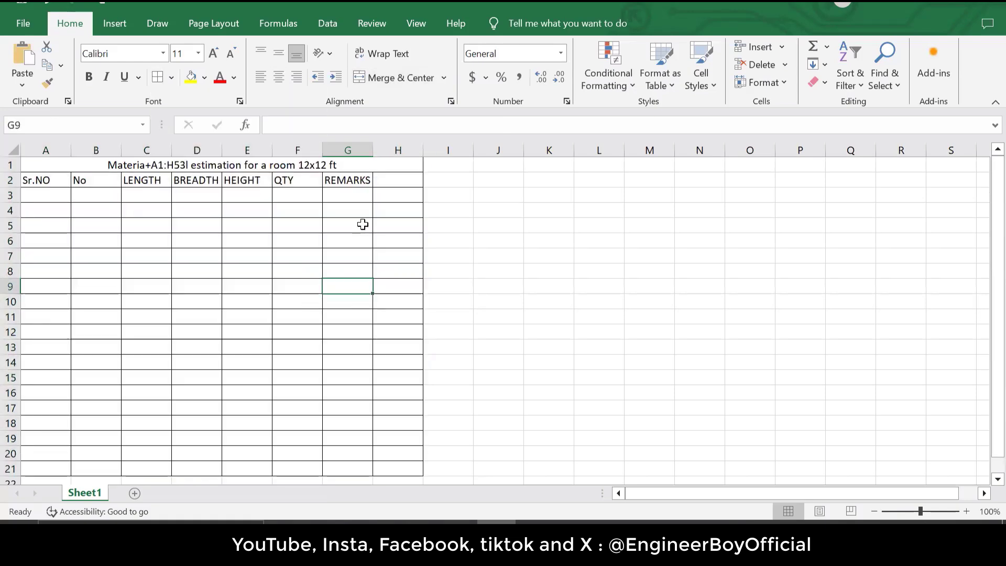
# Format the whole sheet with middle vertical alignment and Times New Roman at font size 12
pyautogui.click(11, 150)
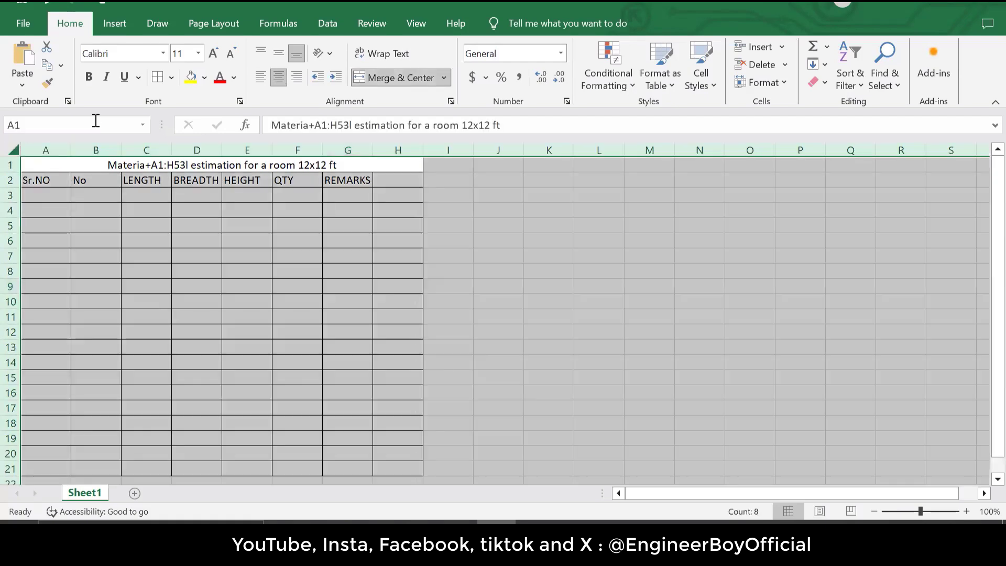
pyautogui.click(279, 52)
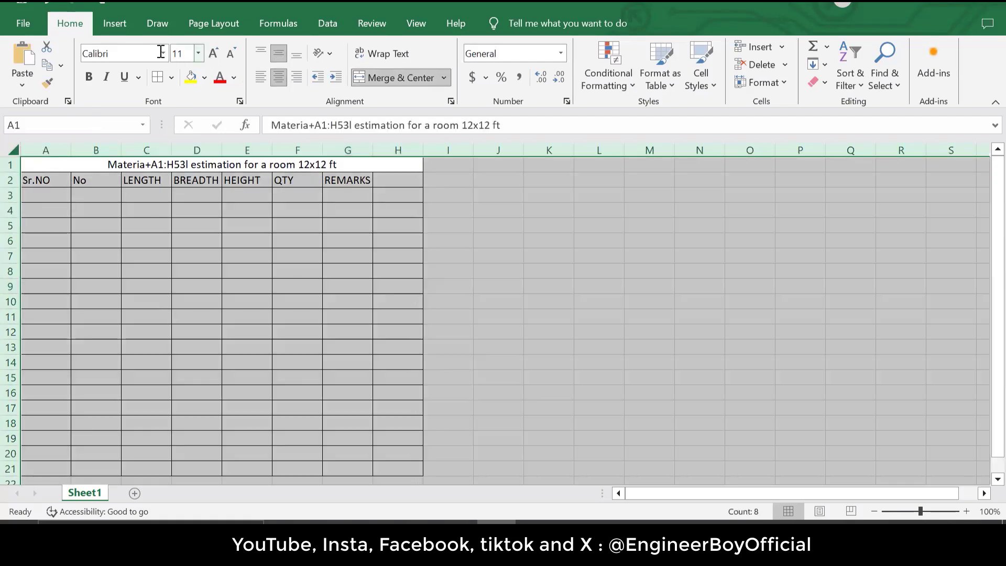
pyautogui.click(137, 52)
pyautogui.write('Times New Roman')
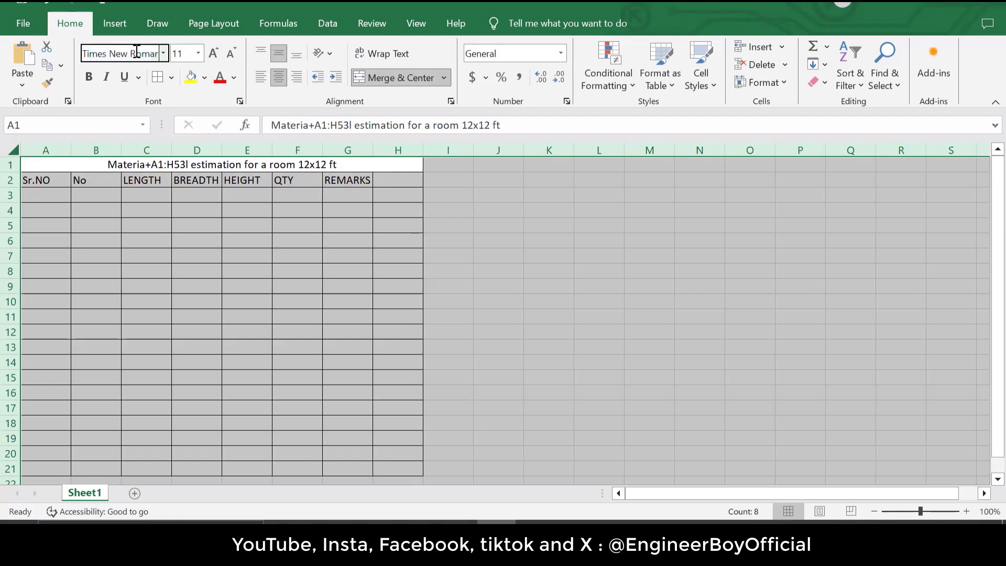
pyautogui.press('Return')
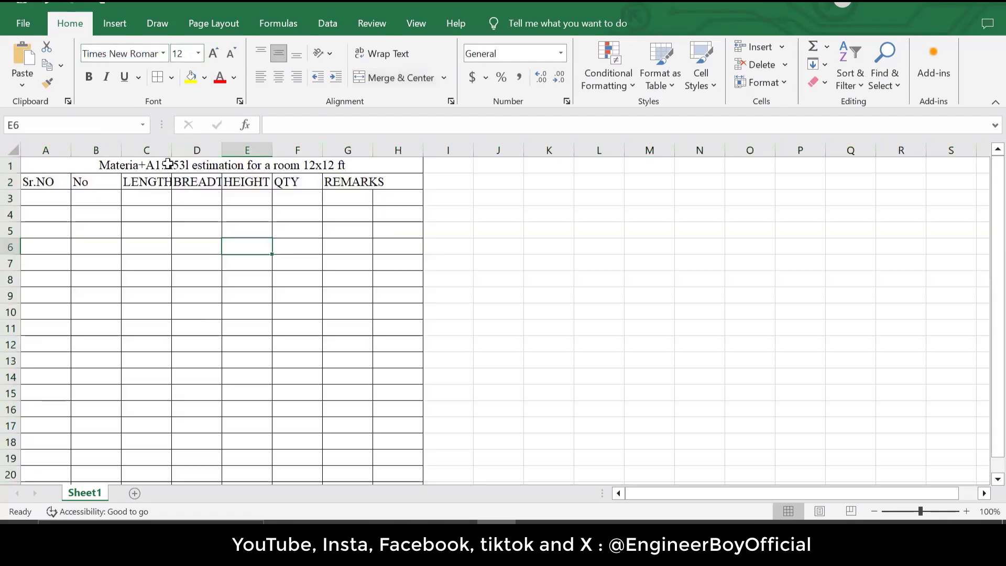
# Enlarge the title in row 1 to font size 16 and increase the height of that row
pyautogui.click(169, 163)
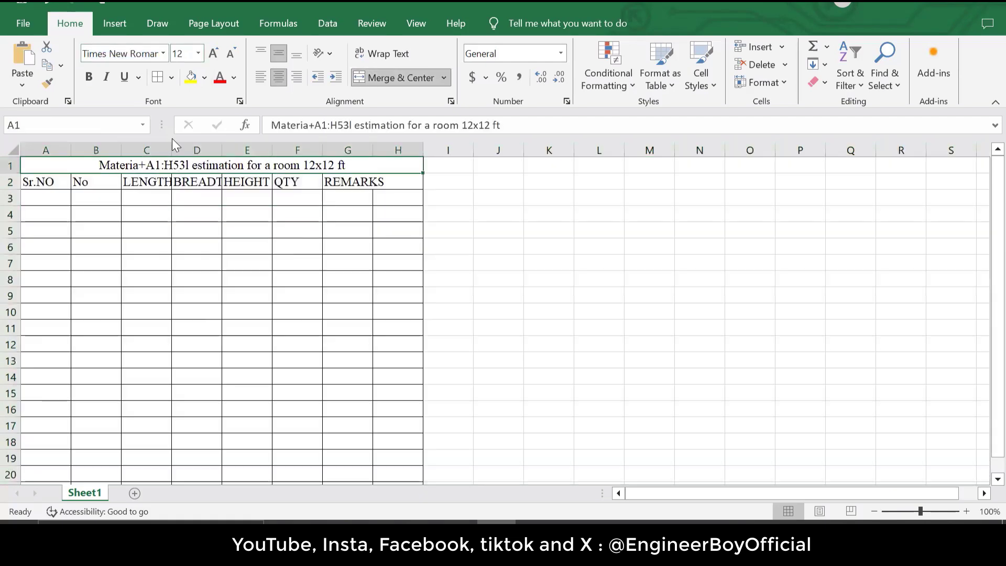
pyautogui.click(213, 53)
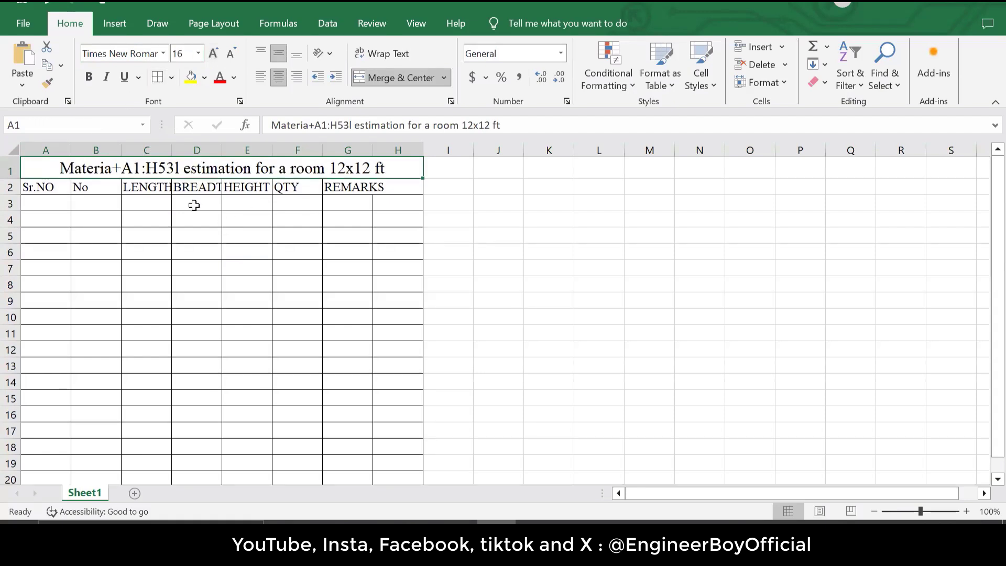
pyautogui.moveTo(9, 179); pyautogui.dragTo(8, 197)
pyautogui.click(371, 285)
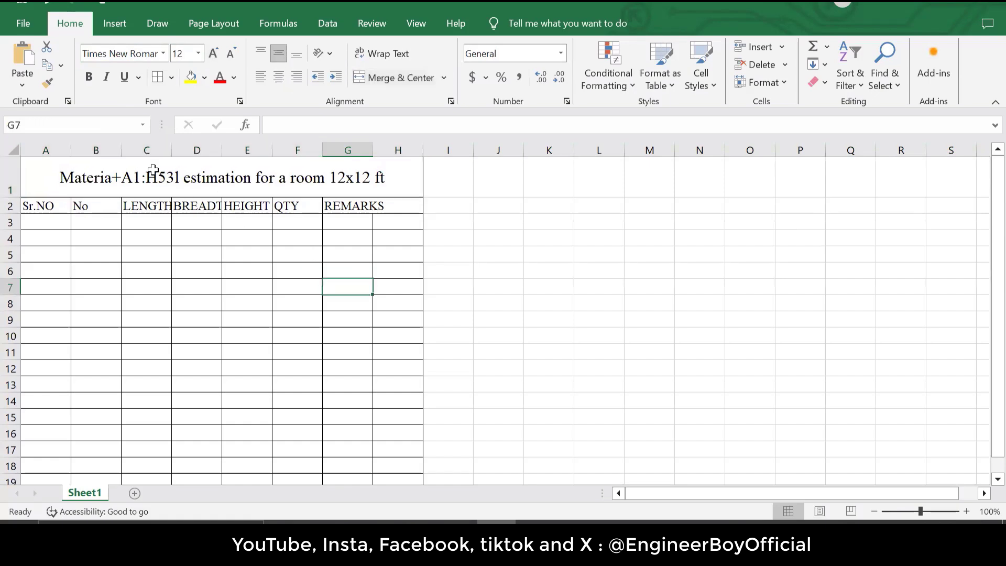
# Correct the garbled first word of the title in row 1 so it reads "Material estimation for a room 12x12 ft"
pyautogui.doubleClick(146, 177)
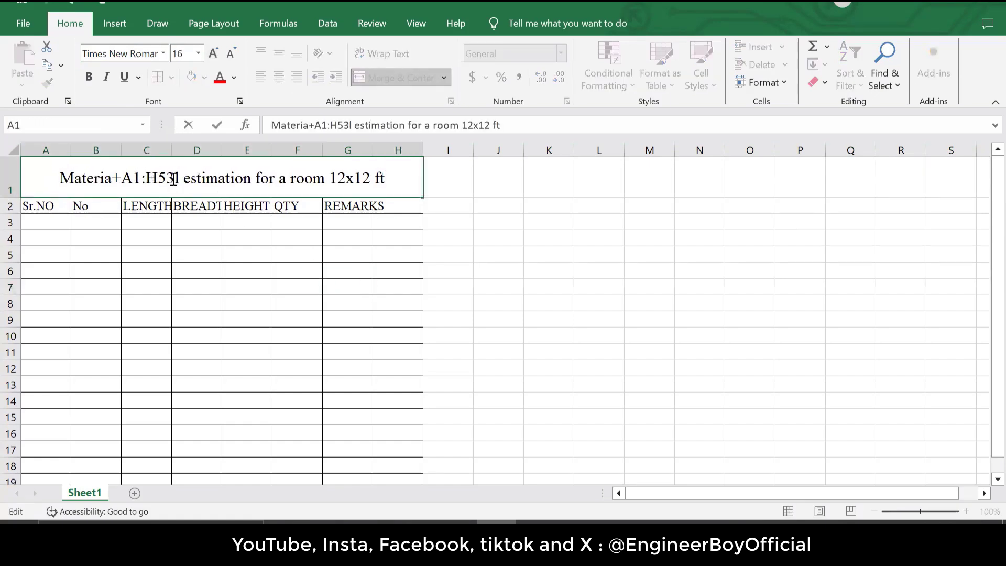
pyautogui.moveTo(180, 177); pyautogui.dragTo(41, 175)
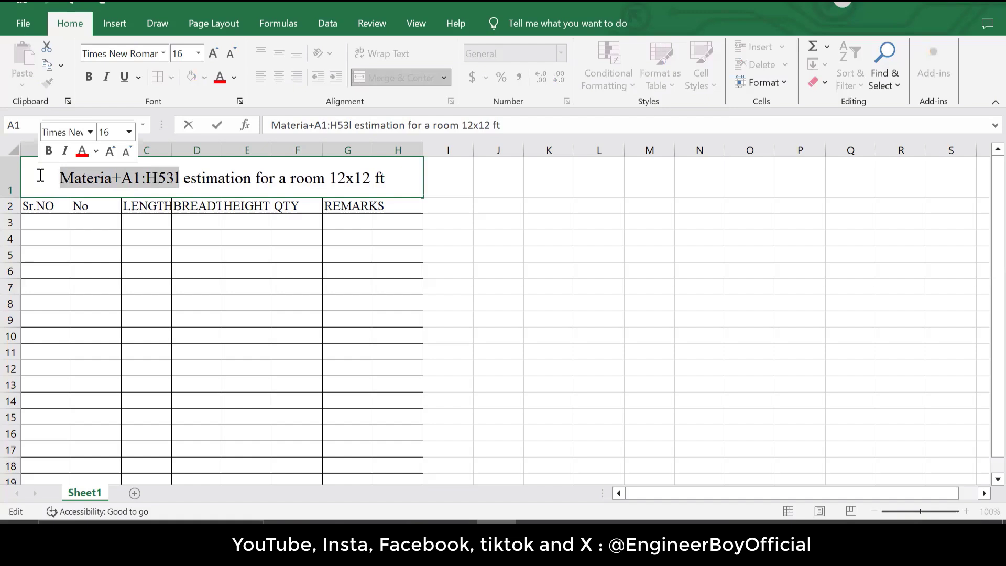
pyautogui.write('MA')
pyautogui.press('BackSpace')
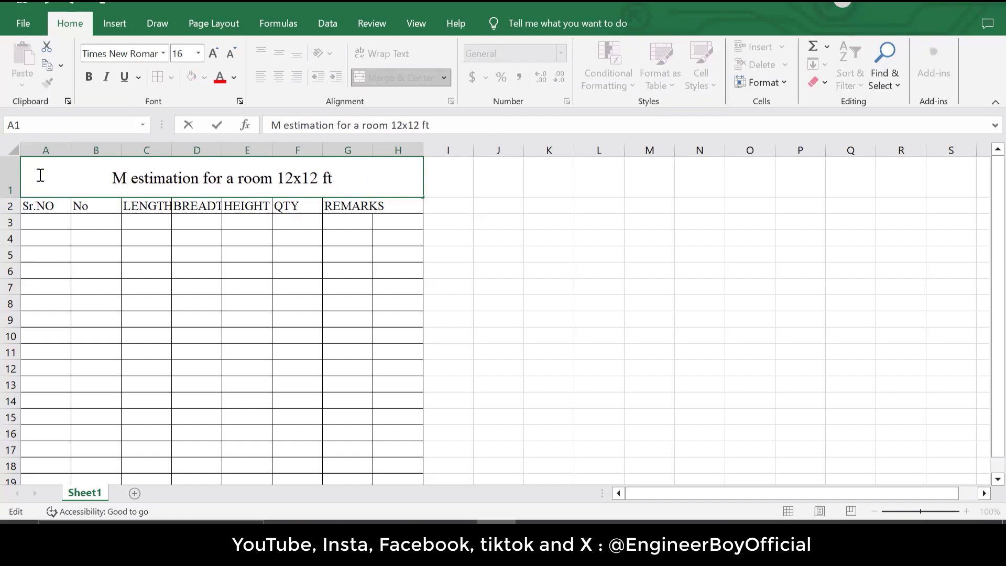
pyautogui.write('aterial')
pyautogui.click(319, 333)
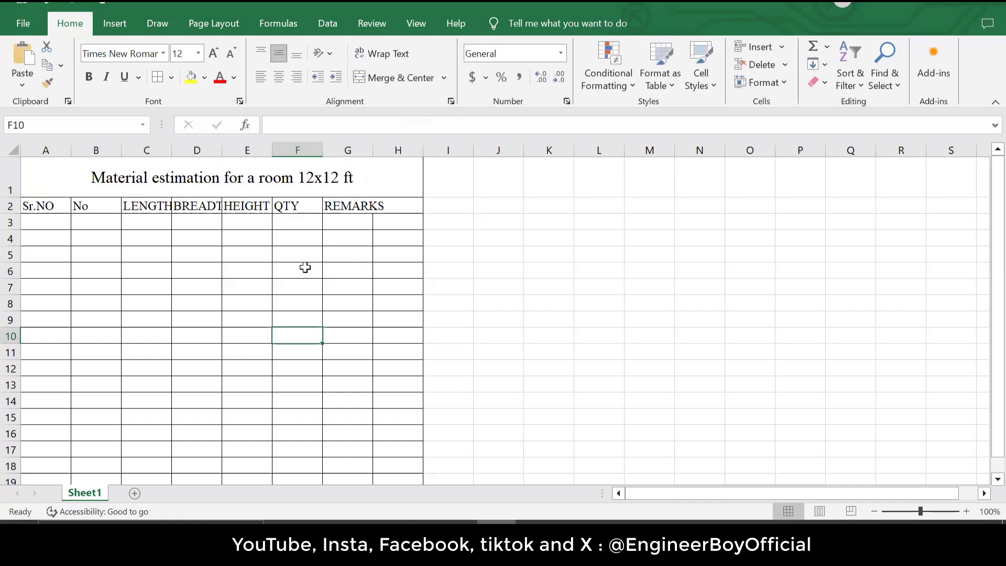
# Fit the widths of the LENGTH, BREADTH and HEIGHT columns to their headings
pyautogui.doubleClick(172, 150)
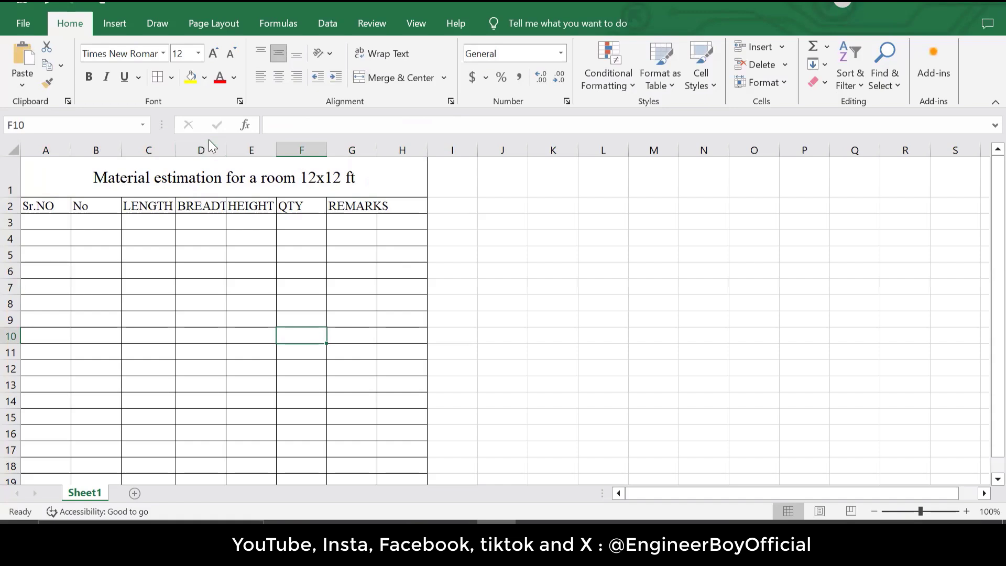
pyautogui.doubleClick(226, 150)
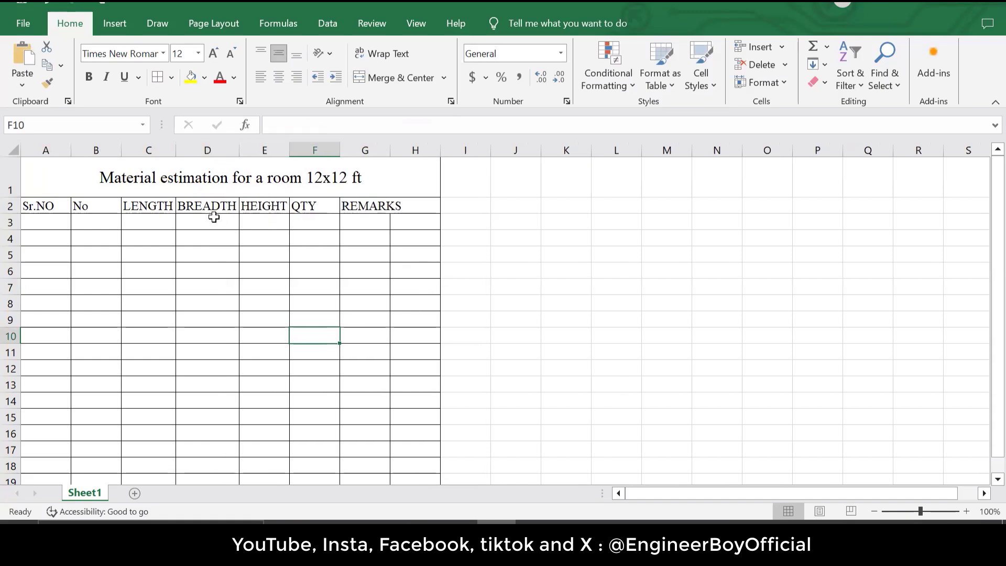
pyautogui.doubleClick(287, 152)
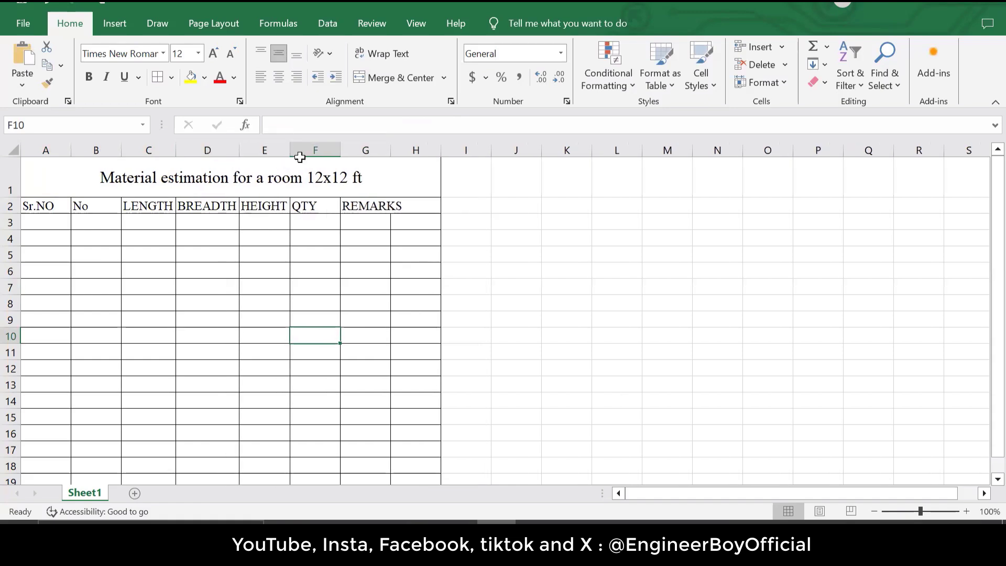
pyautogui.click(354, 220)
pyautogui.click(414, 220)
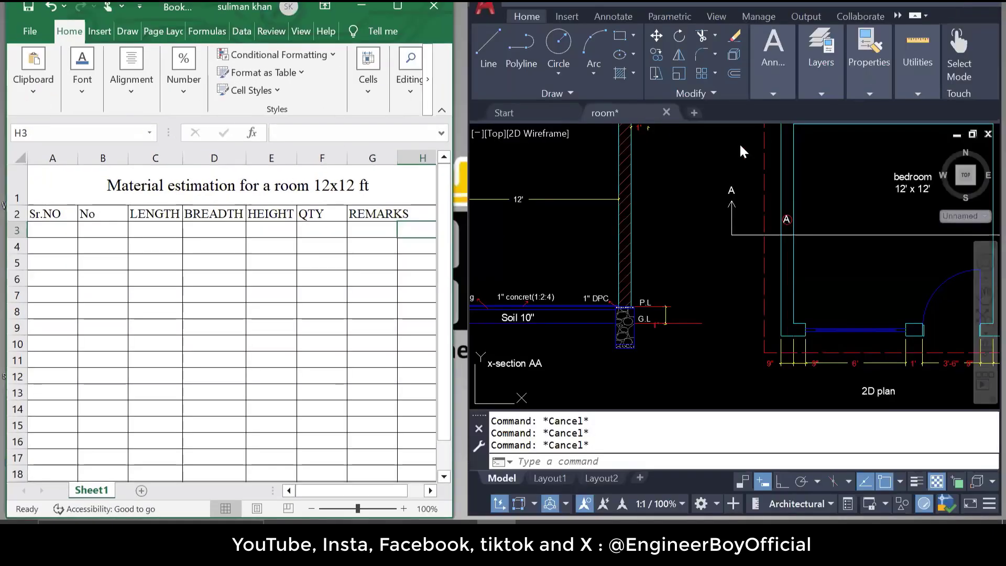
# Examine the section, 2D plan and foundation plan of the room in the AutoCAD drawing beside the sheet
pyautogui.scroll(-3, 687, 208)
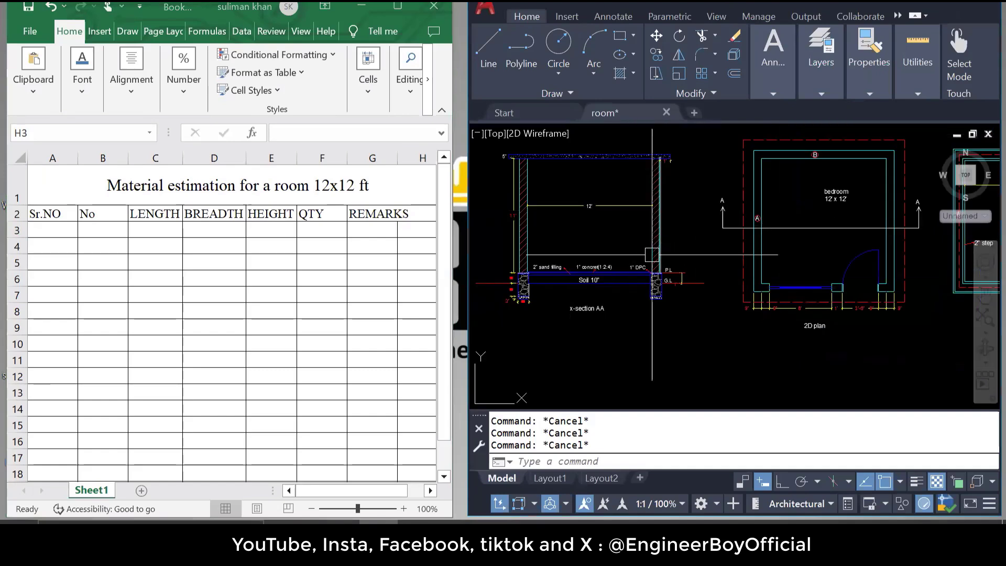
pyautogui.scroll(-2, 734, 230)
pyautogui.scroll(2, 820, 235)
pyautogui.scroll(3, 821, 235)
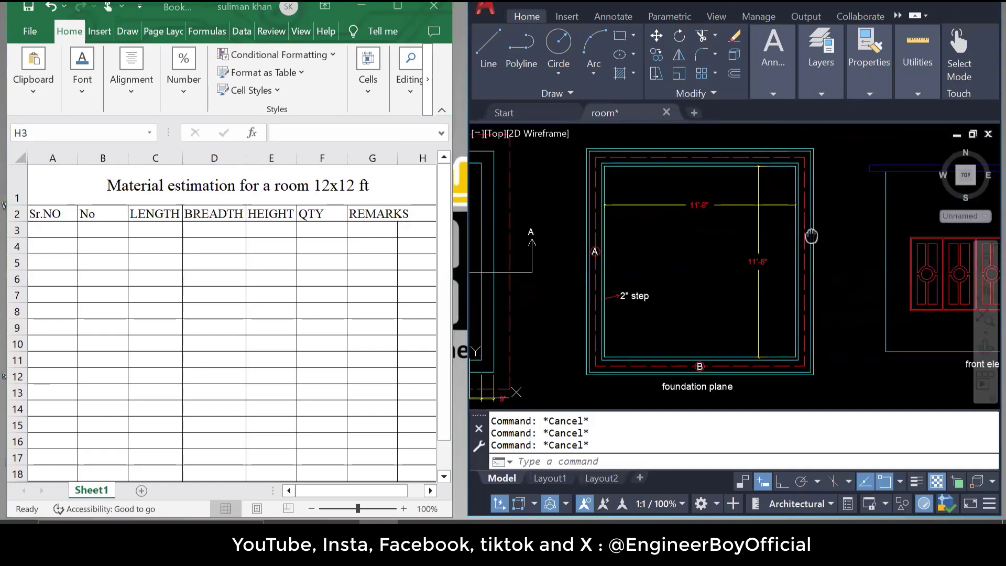
pyautogui.scroll(2, 798, 242)
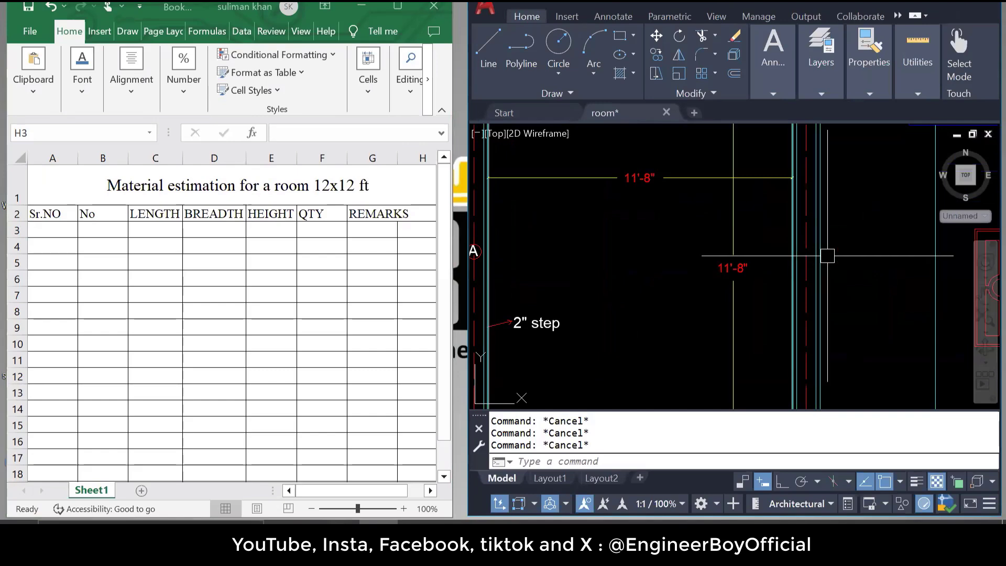
pyautogui.scroll(-2, 842, 260)
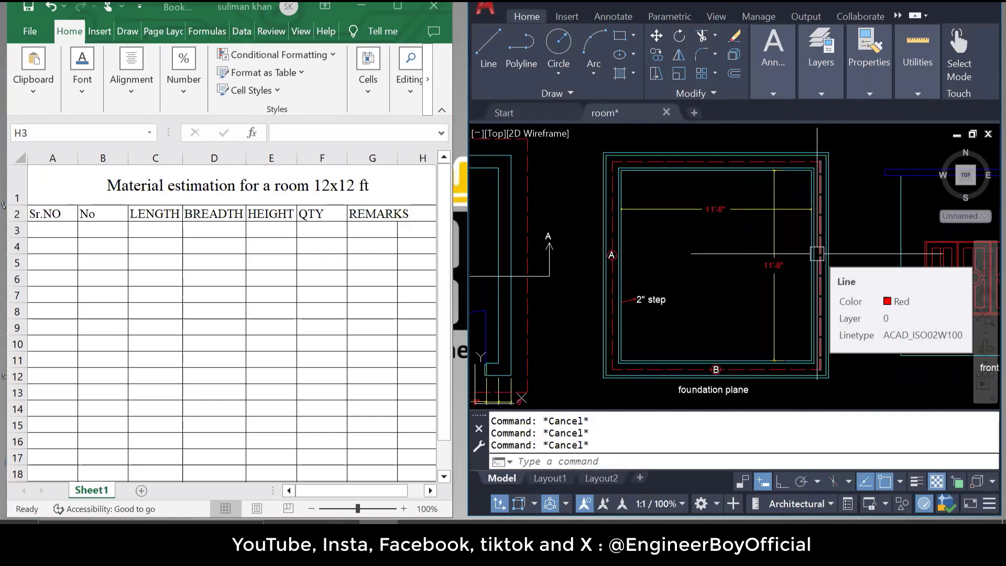
pyautogui.scroll(-2, 826, 266)
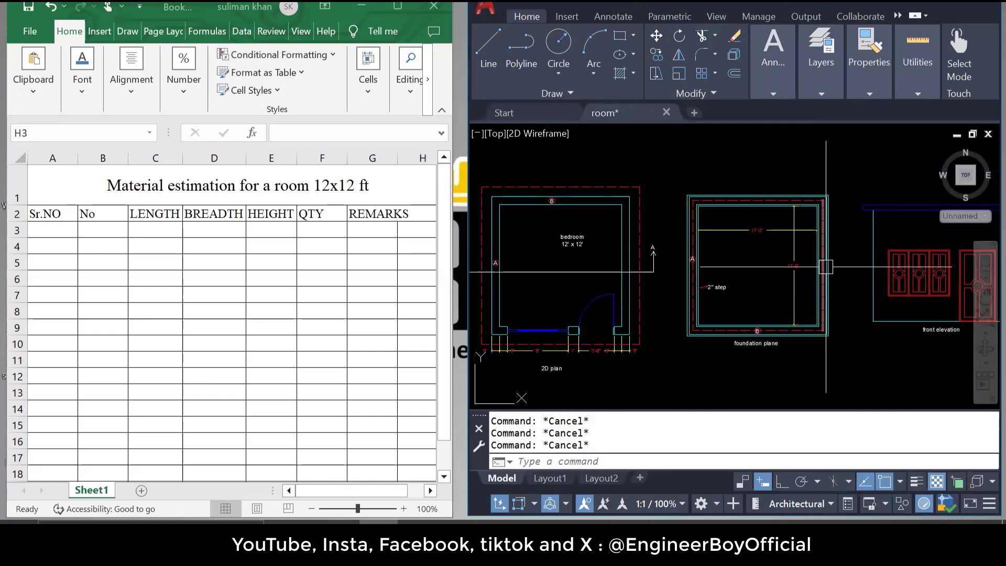
pyautogui.scroll(2, 542, 308)
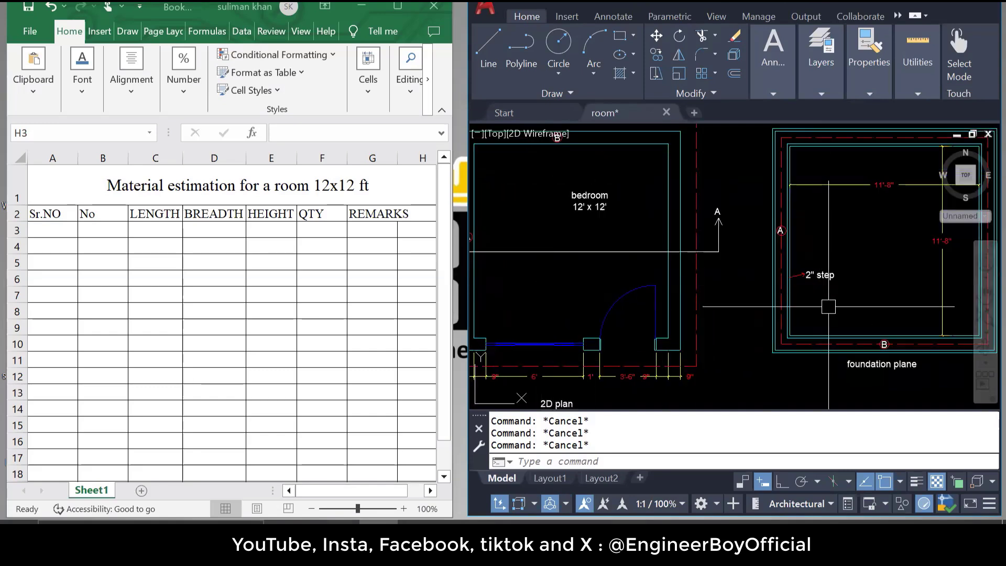
pyautogui.scroll(-2, 829, 306)
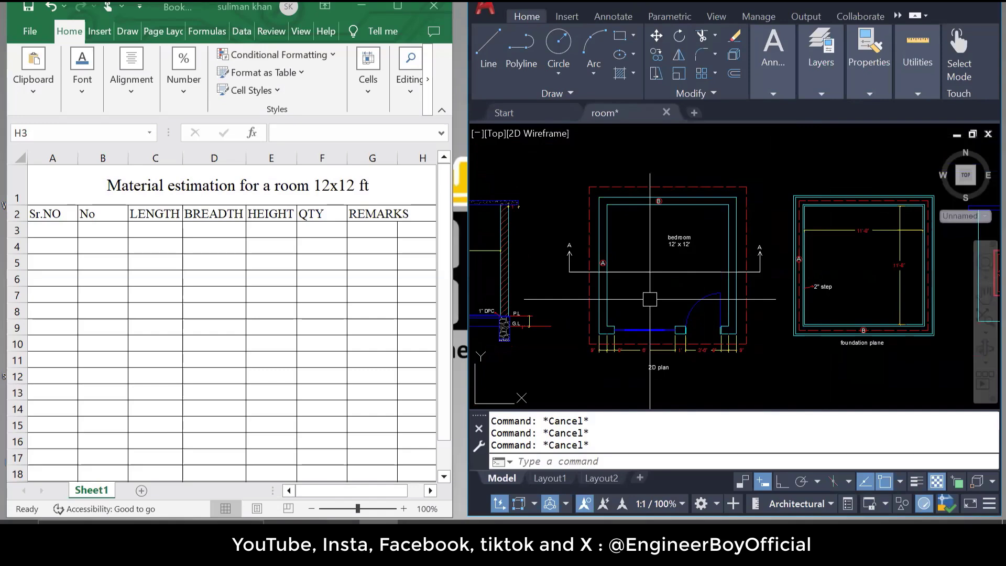
pyautogui.scroll(2, 636, 306)
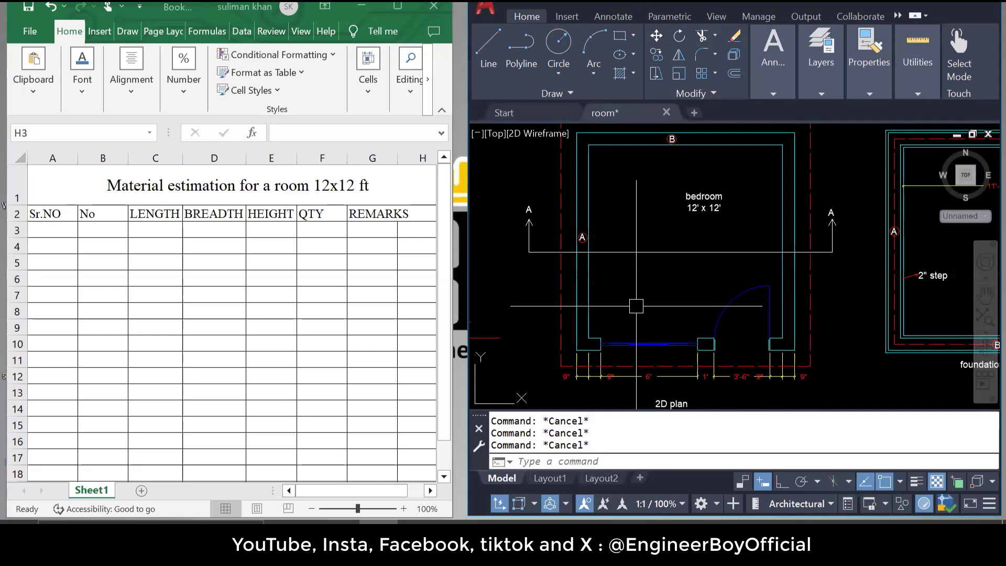
# Examine the walls marked A and B around the bedroom in the AutoCAD 2D plan
pyautogui.click(220, 224)
pyautogui.click(220, 225)
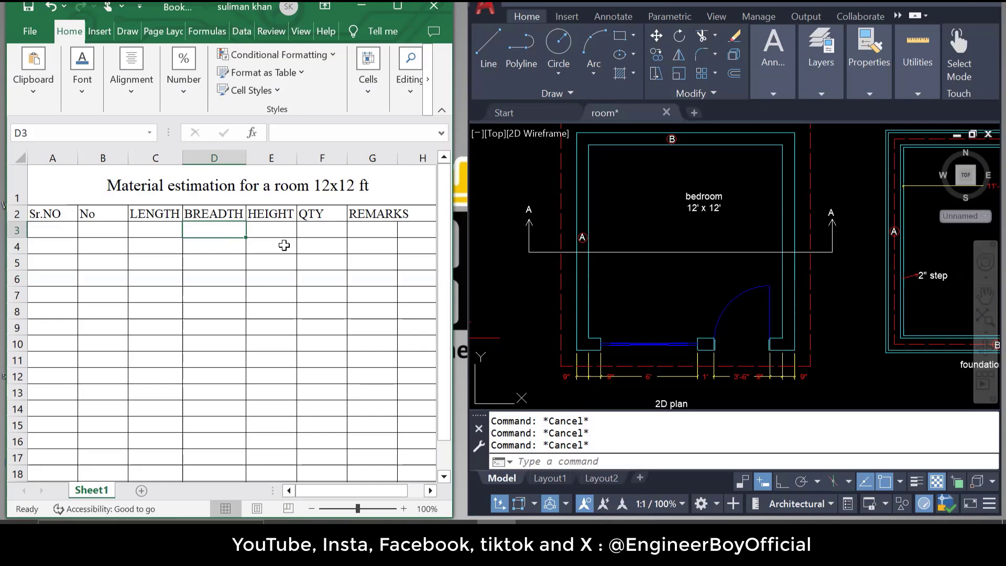
pyautogui.click(389, 273)
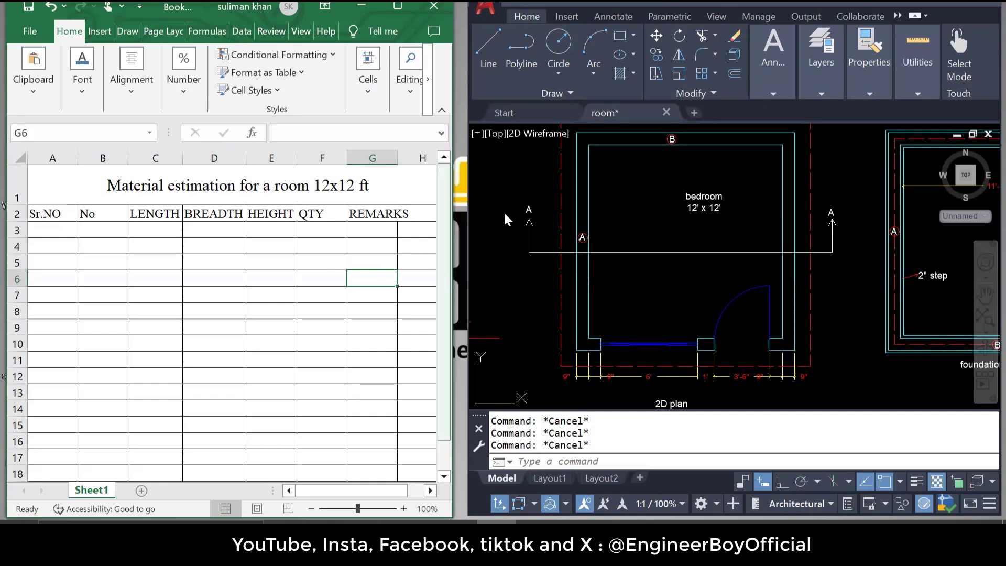
pyautogui.click(634, 293)
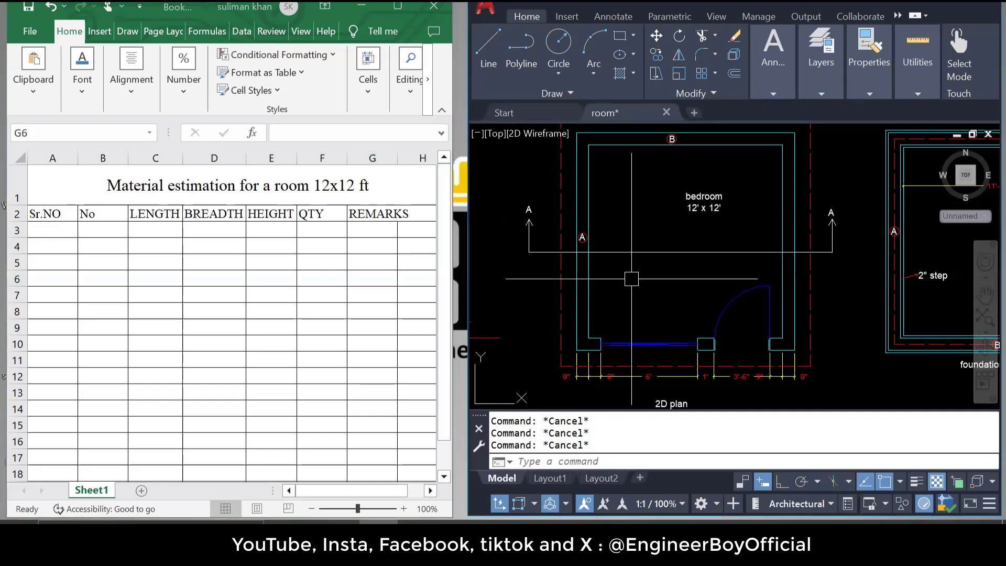
pyautogui.scroll(3, 582, 234)
pyautogui.scroll(-3, 580, 301)
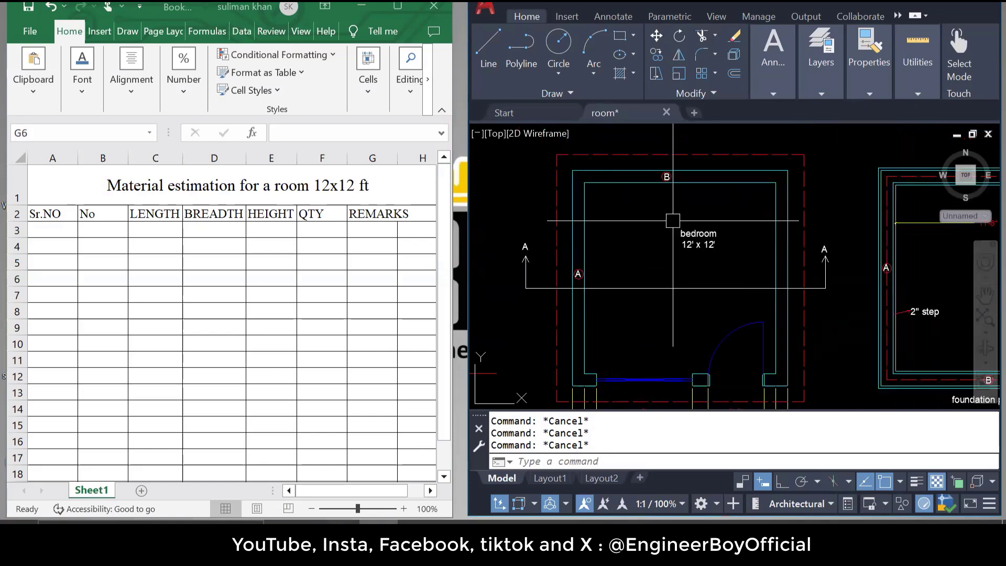
pyautogui.scroll(5, 587, 259)
pyautogui.scroll(-5, 587, 258)
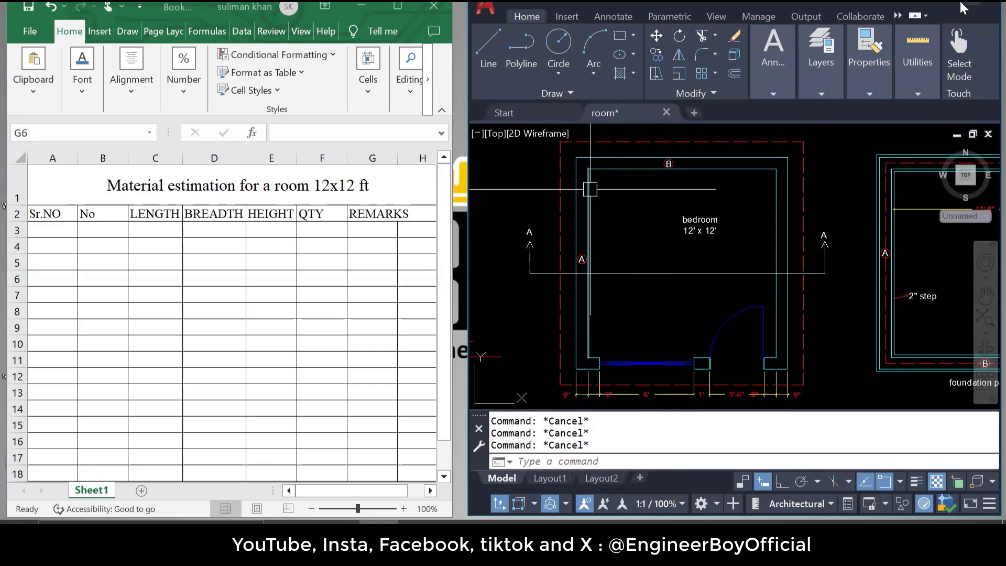
# Switch to the whiteboard sketch and complete the handwritten long wall length formula with 15' + 9" + 9" = ?
pyautogui.click(952, 6)
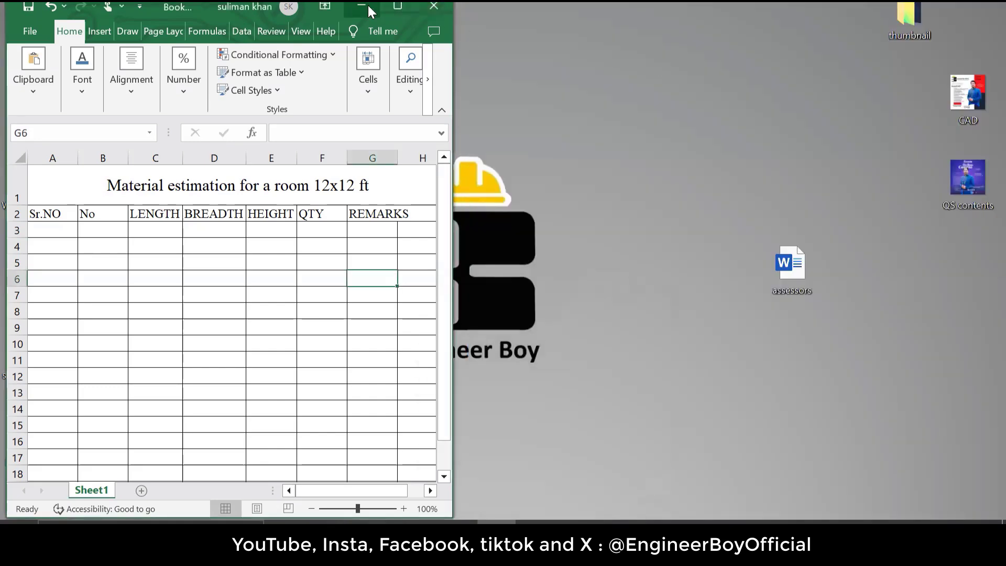
pyautogui.click(506, 526)
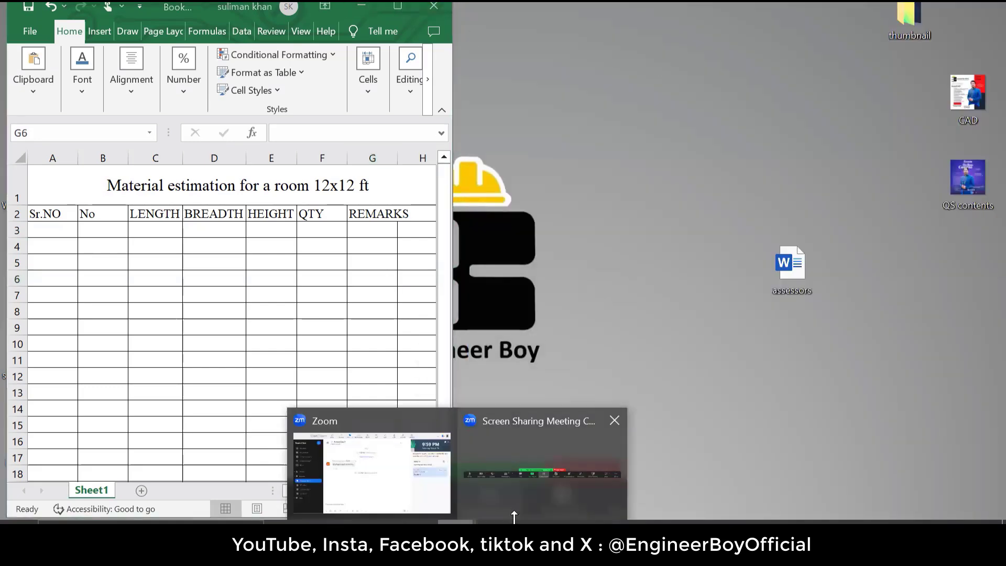
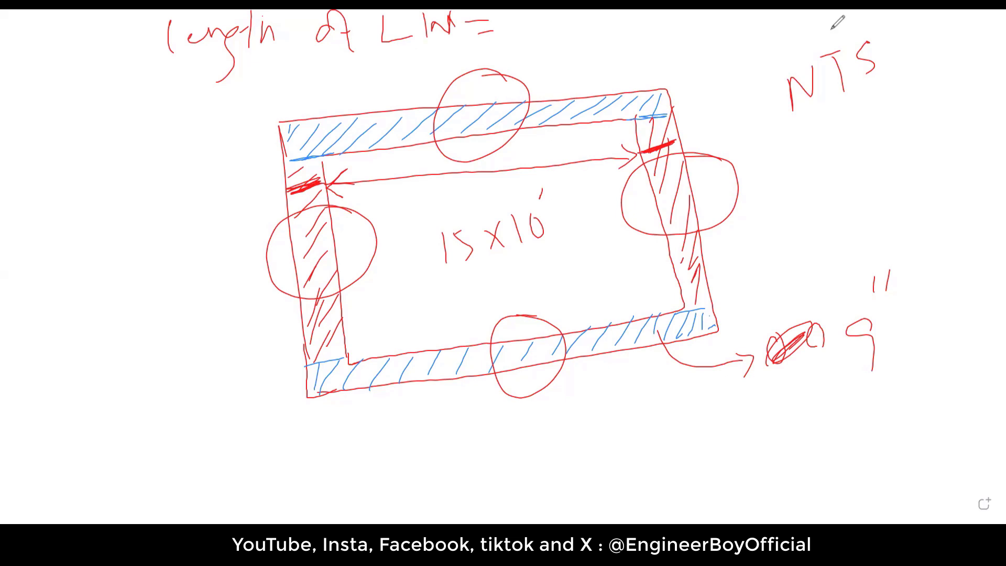
pyautogui.moveTo(521, 26)
pyautogui.mouseDown()
pyautogui.moveTo(520, 44)
pyautogui.moveTo(581, 28)
pyautogui.moveTo(573, 38)
pyautogui.moveTo(608, 48)
pyautogui.mouseUp()
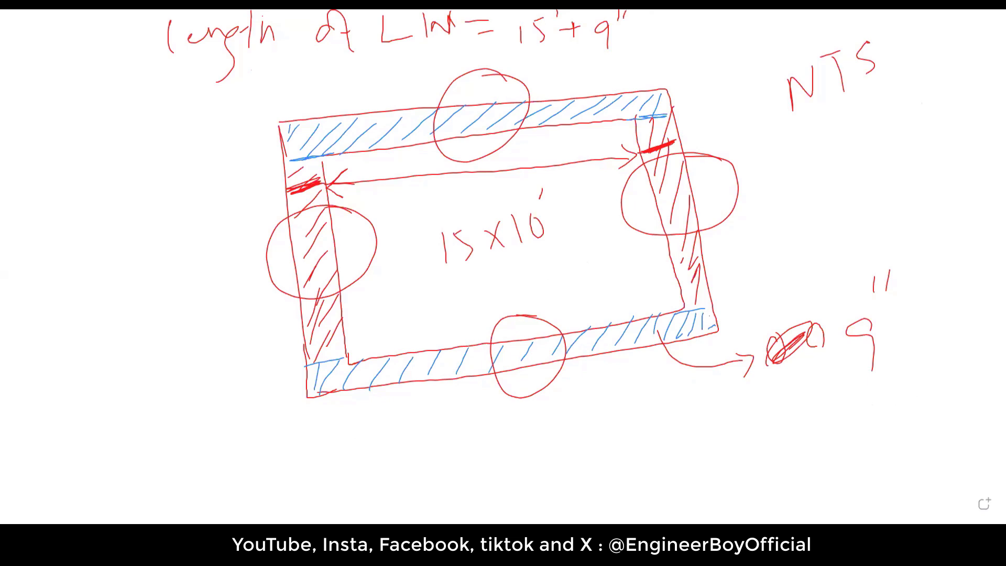
pyautogui.moveTo(635, 32)
pyautogui.mouseDown()
pyautogui.moveTo(684, 25)
pyautogui.moveTo(685, 52)
pyautogui.mouseUp()
pyautogui.moveTo(695, 16); pyautogui.dragTo(693, 23)
pyautogui.moveTo(702, 16); pyautogui.dragTo(748, 23)
pyautogui.moveTo(724, 36); pyautogui.dragTo(749, 34)
pyautogui.moveTo(780, 21)
pyautogui.mouseDown()
pyautogui.moveTo(789, 18)
pyautogui.moveTo(784, 36)
pyautogui.mouseUp()
pyautogui.click(787, 41)
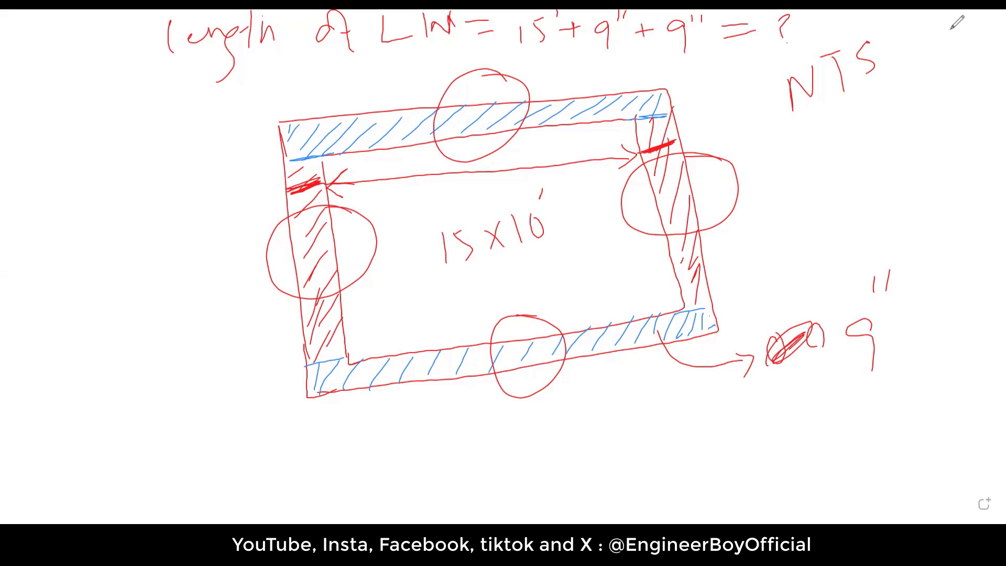
# Draw a blue double-headed dimension arrow along the inner face of the sketch's right short wall and label it 10'
pyautogui.moveTo(591, 127); pyautogui.dragTo(649, 309)
pyautogui.moveTo(662, 295); pyautogui.dragTo(652, 312)
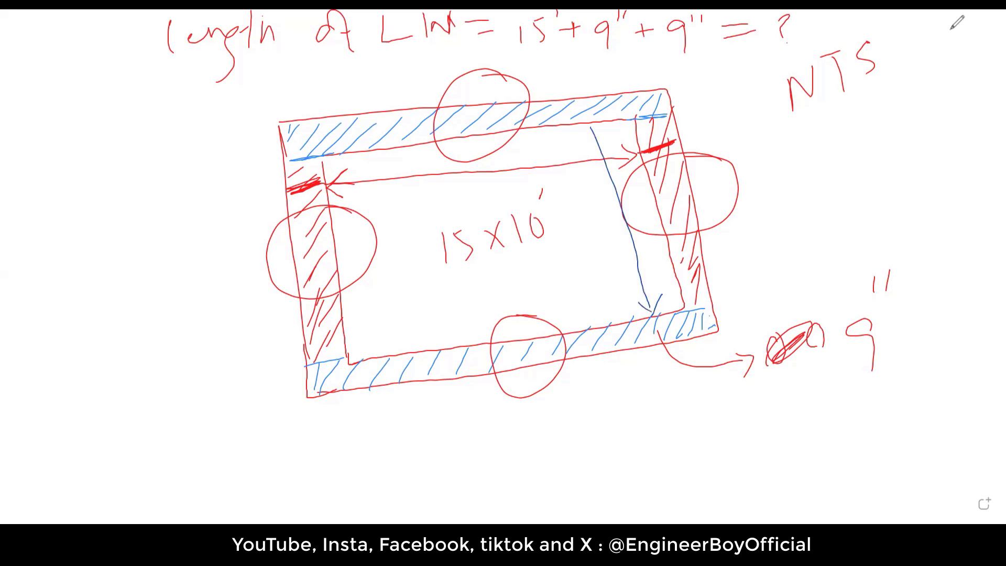
pyautogui.moveTo(584, 142); pyautogui.dragTo(604, 139)
pyautogui.moveTo(591, 247); pyautogui.dragTo(597, 265)
pyautogui.moveTo(606, 243); pyautogui.dragTo(616, 254)
pyautogui.moveTo(604, 219); pyautogui.dragTo(605, 244)
# Draw a dimension with extension lines outside the sketch's right short wall and label it 10'
pyautogui.moveTo(686, 114); pyautogui.dragTo(756, 104)
pyautogui.moveTo(707, 298); pyautogui.dragTo(791, 279)
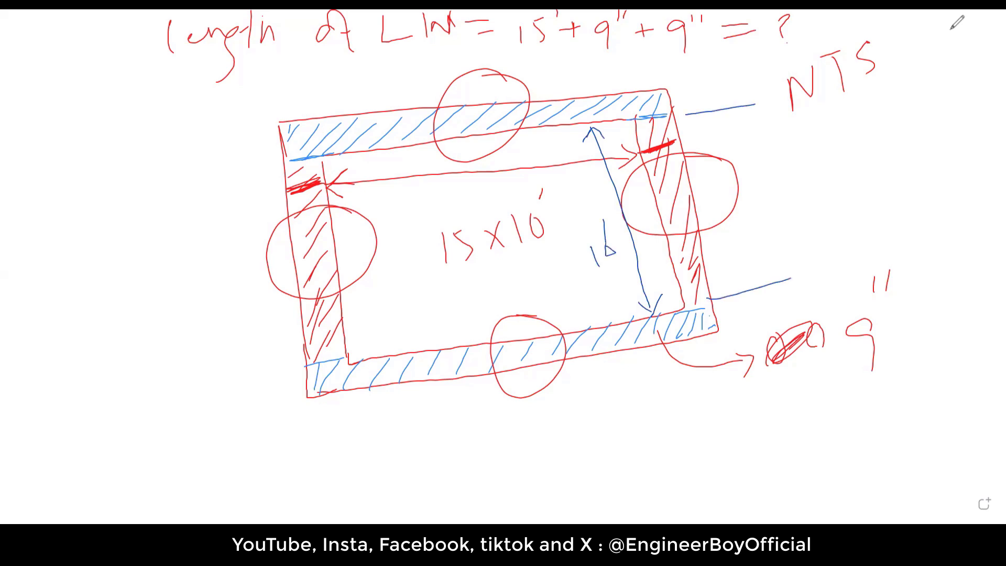
pyautogui.moveTo(731, 108)
pyautogui.mouseDown()
pyautogui.moveTo(763, 287)
pyautogui.moveTo(779, 255)
pyautogui.mouseUp()
pyautogui.moveTo(721, 139); pyautogui.dragTo(749, 137)
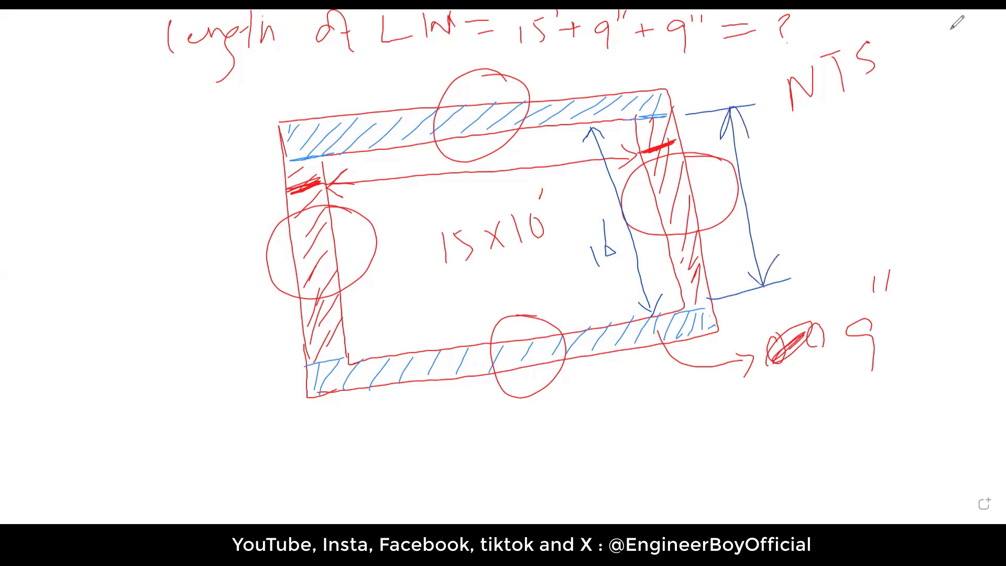
pyautogui.moveTo(772, 188)
pyautogui.mouseDown()
pyautogui.moveTo(766, 218)
pyautogui.moveTo(786, 183)
pyautogui.mouseUp()
pyautogui.moveTo(796, 150); pyautogui.dragTo(788, 173)
# Shade the two end corners of the sketch's upper long wall in dark blue to mark the wall overlaps
pyautogui.moveTo(656, 91)
pyautogui.mouseDown()
pyautogui.moveTo(647, 104)
pyautogui.moveTo(660, 95)
pyautogui.moveTo(674, 103)
pyautogui.moveTo(635, 102)
pyautogui.moveTo(656, 107)
pyautogui.moveTo(665, 97)
pyautogui.moveTo(636, 95)
pyautogui.mouseUp()
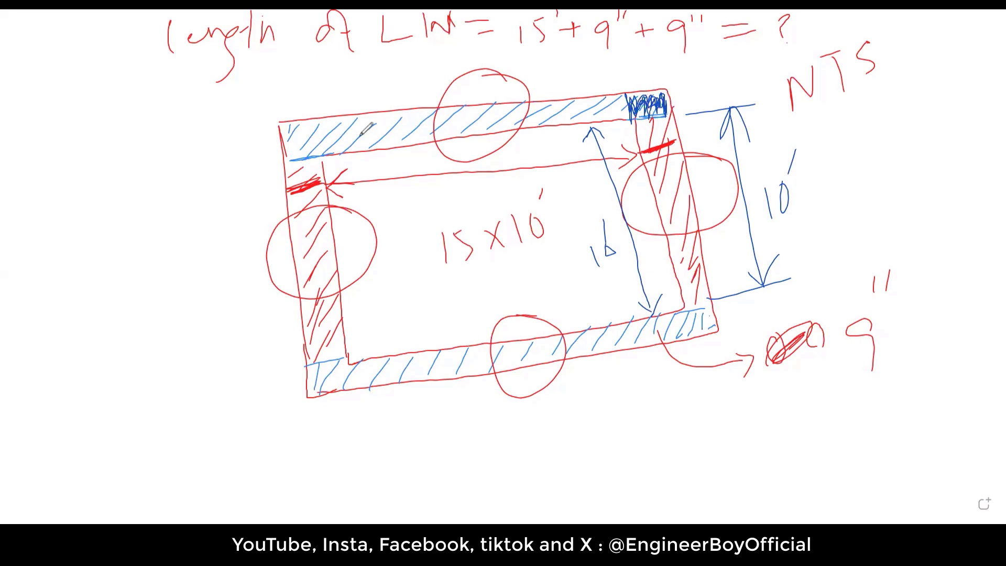
pyautogui.moveTo(320, 156)
pyautogui.mouseDown()
pyautogui.moveTo(320, 115)
pyautogui.moveTo(306, 149)
pyautogui.moveTo(292, 131)
pyautogui.moveTo(320, 127)
pyautogui.moveTo(304, 136)
pyautogui.moveTo(294, 125)
pyautogui.moveTo(294, 147)
pyautogui.moveTo(310, 117)
pyautogui.moveTo(306, 137)
pyautogui.mouseUp()
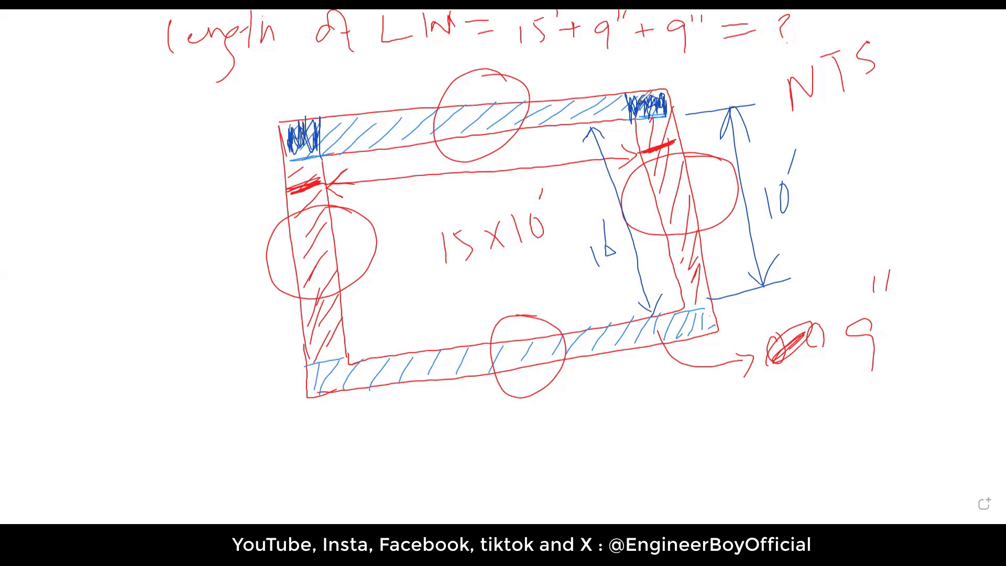
pyautogui.moveTo(670, 94)
pyautogui.mouseDown()
pyautogui.moveTo(676, 108)
pyautogui.moveTo(655, 93)
pyautogui.moveTo(666, 95)
pyautogui.moveTo(658, 105)
pyautogui.moveTo(658, 92)
pyautogui.mouseUp()
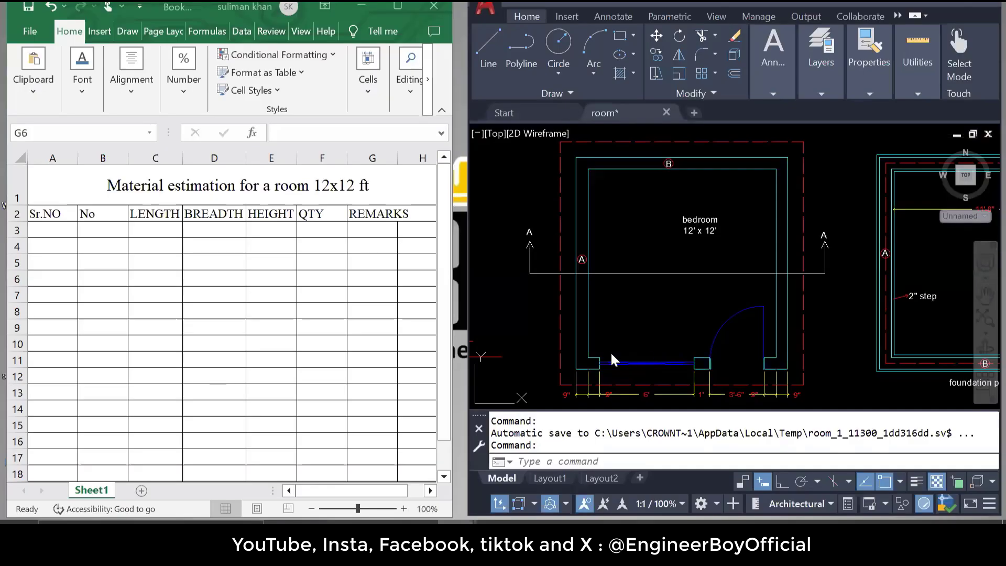
# Switch to the Excel estimation sheet and enter serial number 1 in cell A3
pyautogui.click(530, 322)
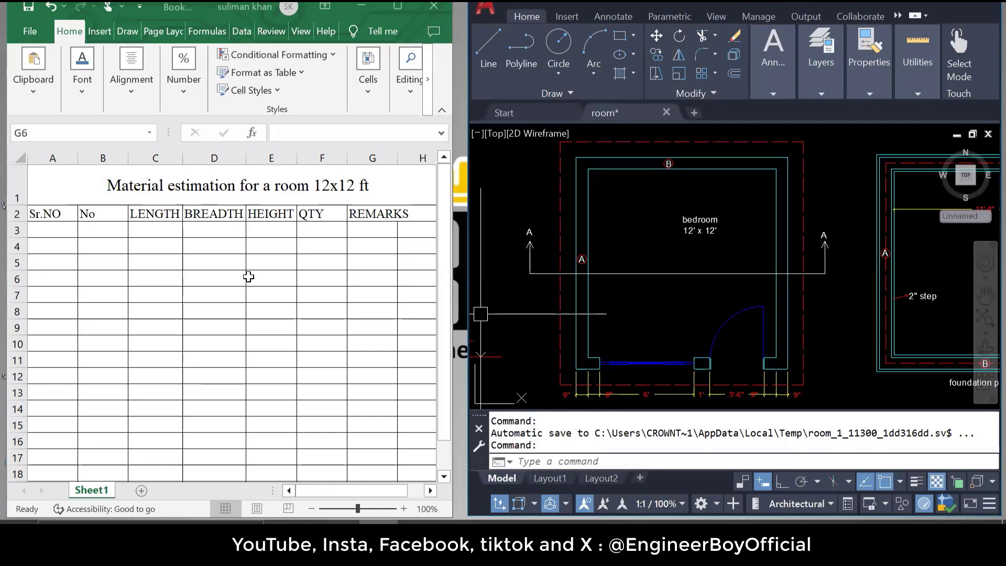
pyautogui.click(65, 232)
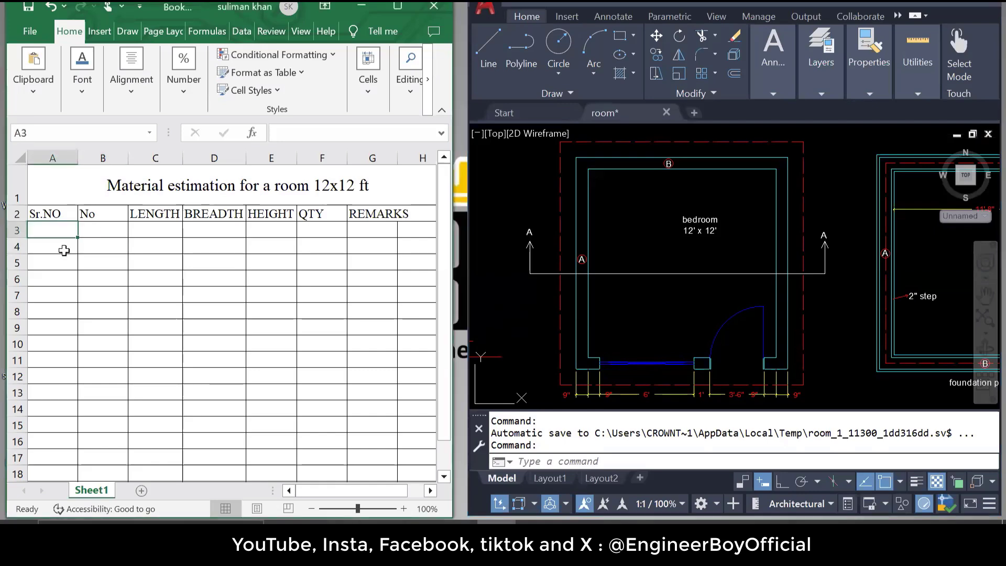
pyautogui.write('1')
pyautogui.press('Tab')
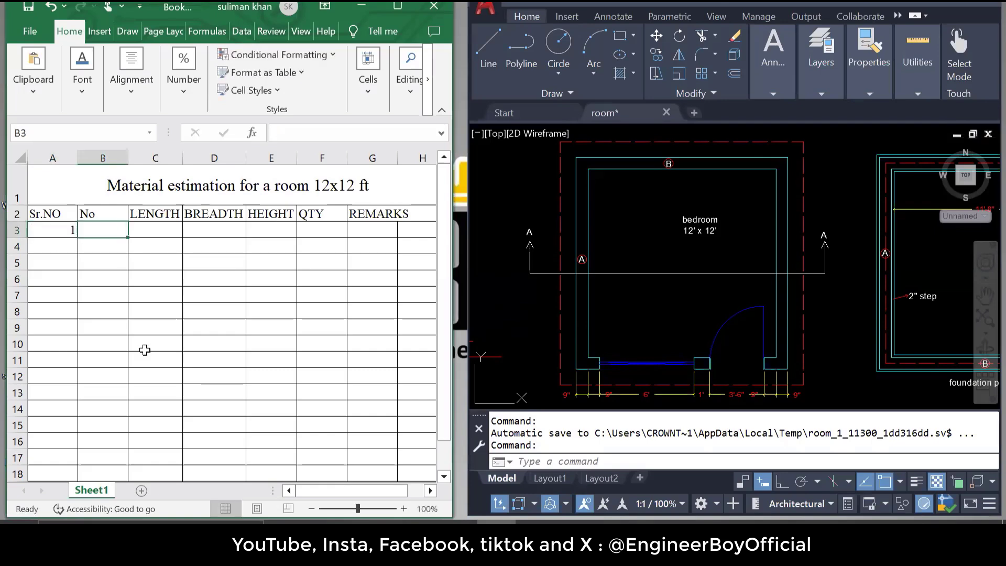
# Insert a blank column between the Sr.NO and No columns of the estimation sheet
pyautogui.click(398, 6)
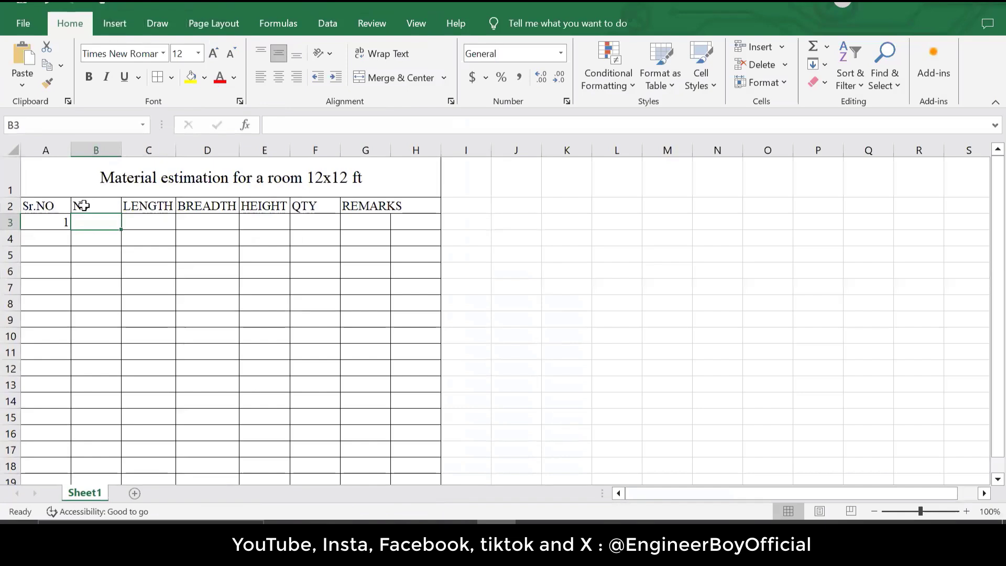
pyautogui.click(83, 205)
pyautogui.click(96, 150)
pyautogui.rightClick(98, 150)
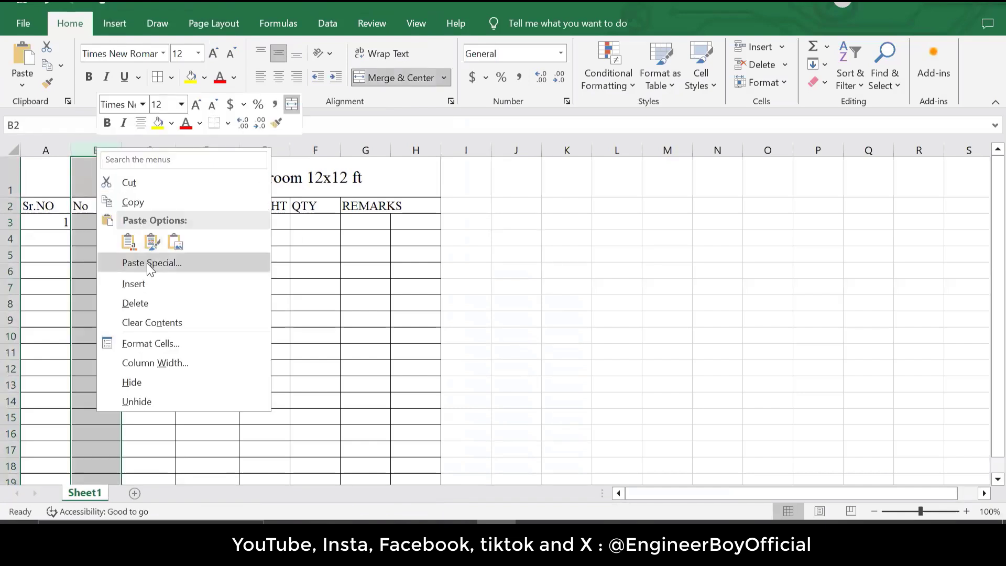
pyautogui.click(137, 283)
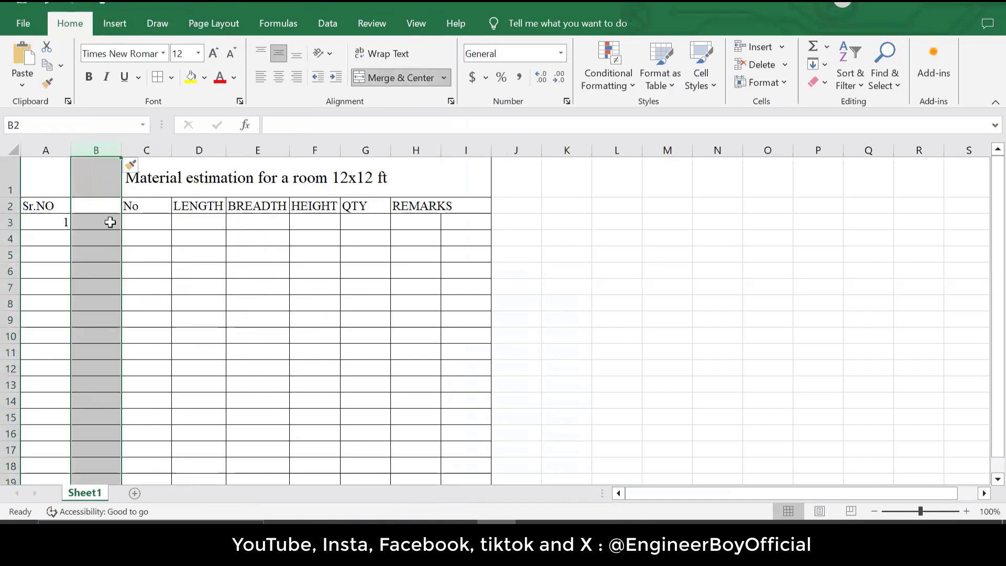
pyautogui.click(110, 222)
# Enter the heading "description" in cell B2 and widen column B well beyond the heading text
pyautogui.click(83, 208)
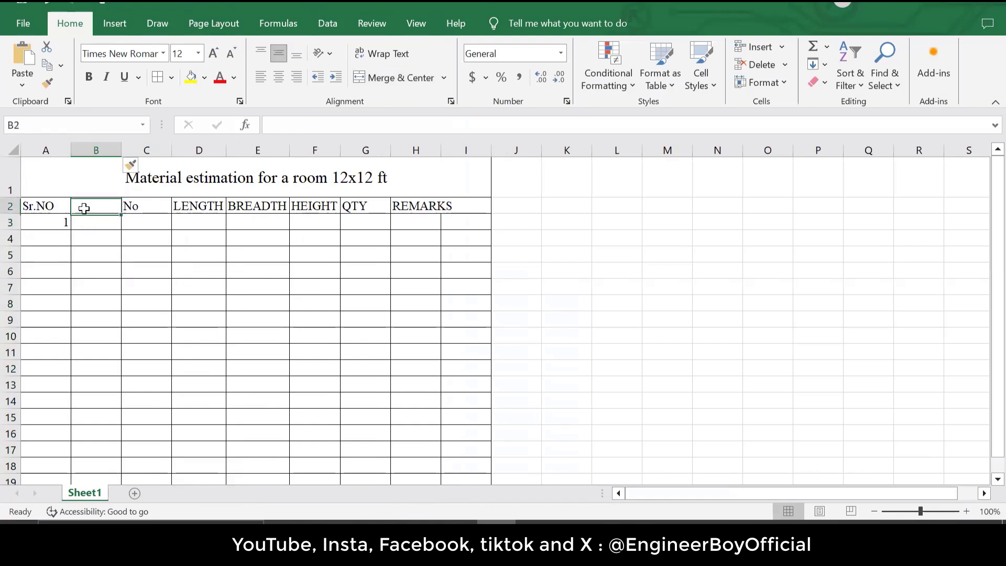
pyautogui.write('description')
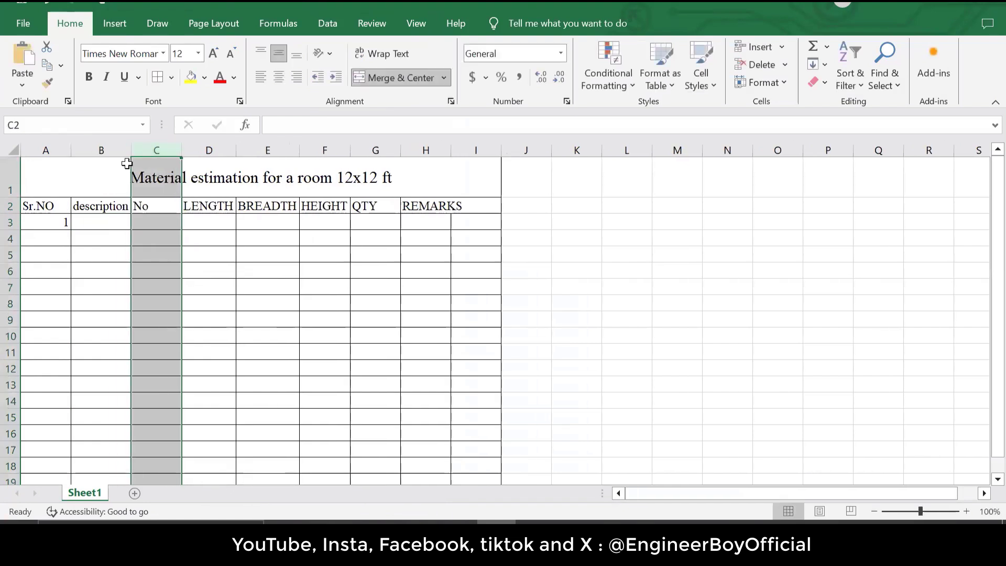
pyautogui.click(241, 283)
pyautogui.moveTo(131, 150); pyautogui.dragTo(186, 158)
# Capitalize the first letter of the heading in cell B2 so it reads "Description"
pyautogui.click(80, 206)
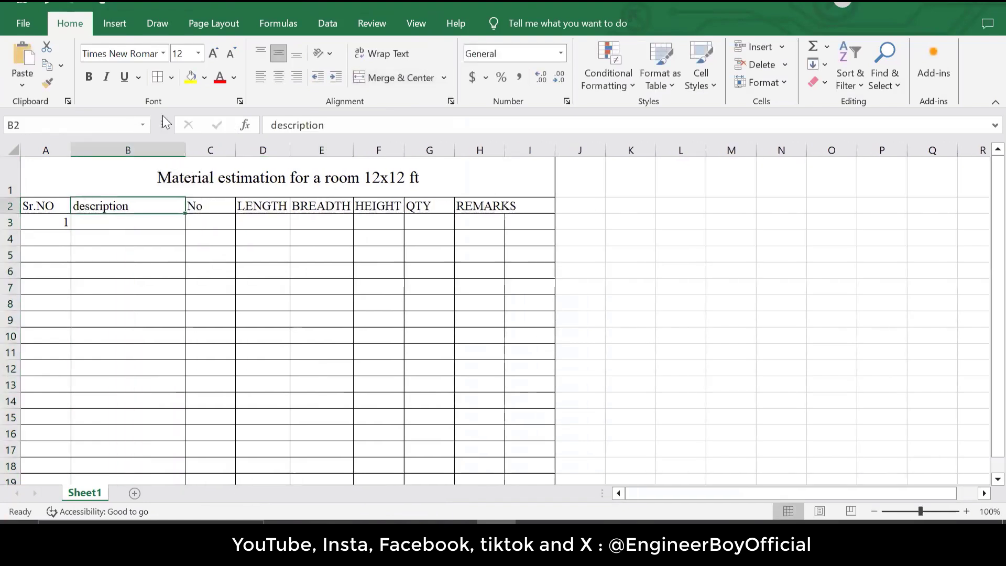
pyautogui.click(273, 125)
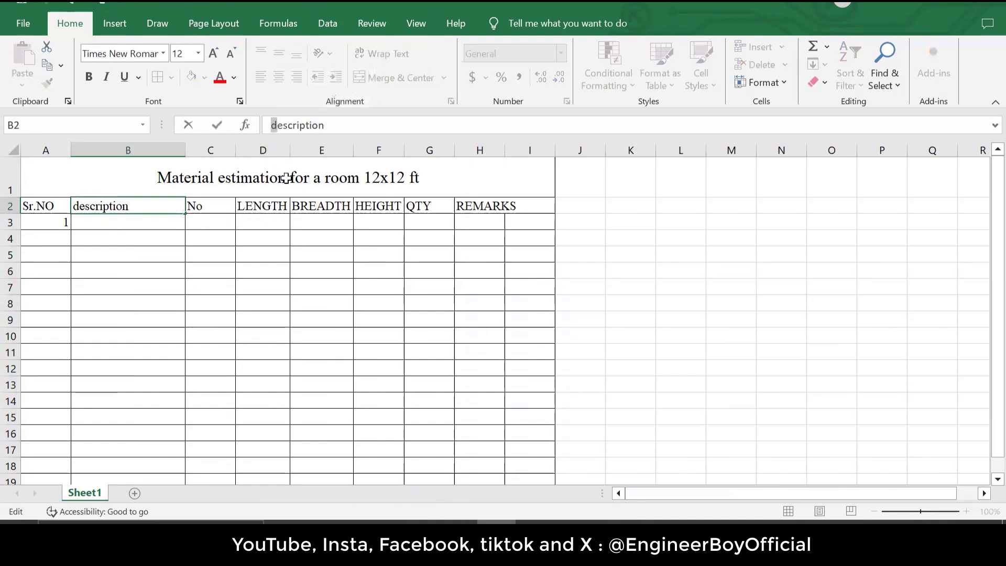
pyautogui.write('D')
pyautogui.click(310, 287)
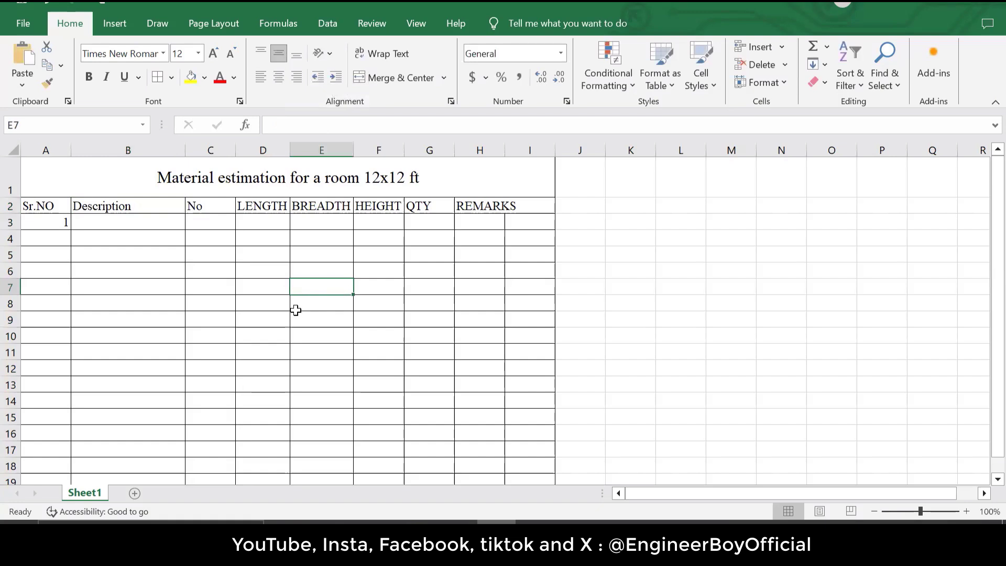
# Enter the first item's description "earth/ excavation in ordinary soil" in cell B3
pyautogui.click(137, 225)
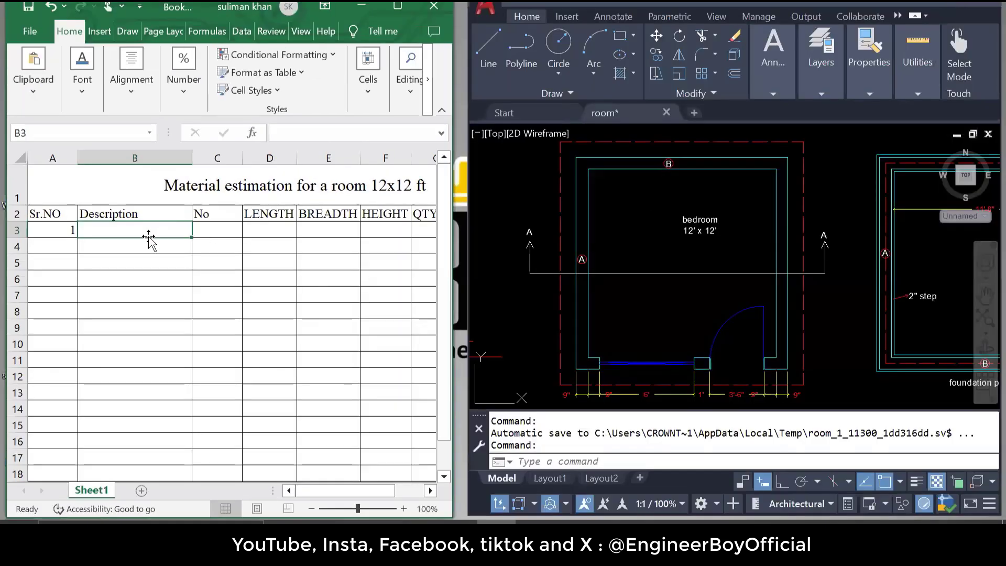
pyautogui.write('ear')
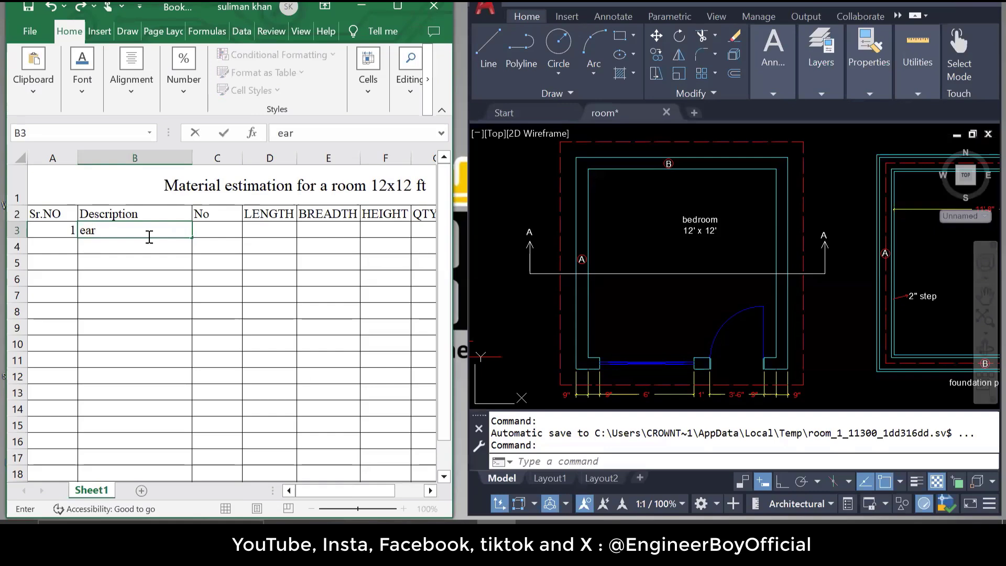
pyautogui.write('th/ e')
pyautogui.press('BackSpace')
pyautogui.write('excavation')
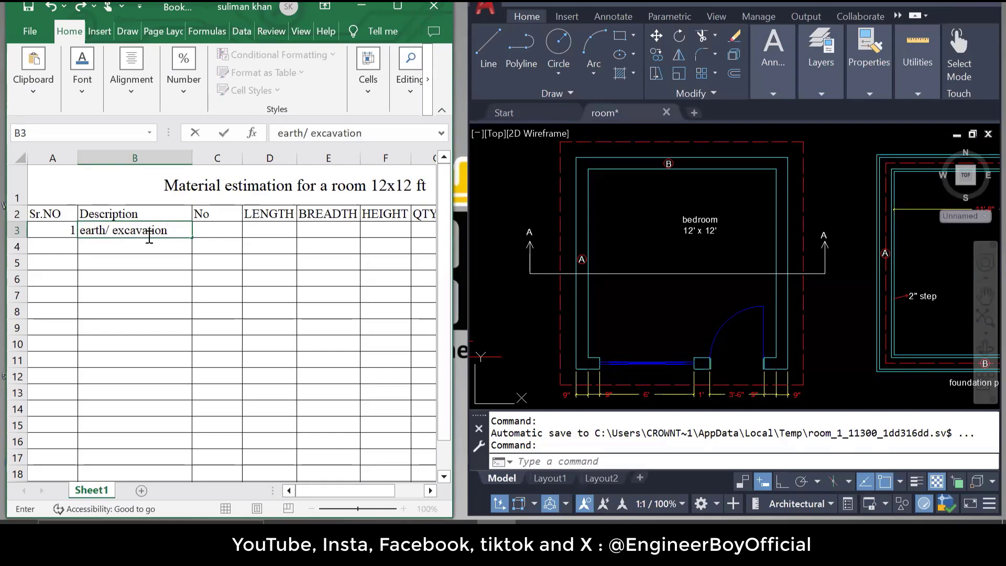
pyautogui.write(' in ordinary soil')
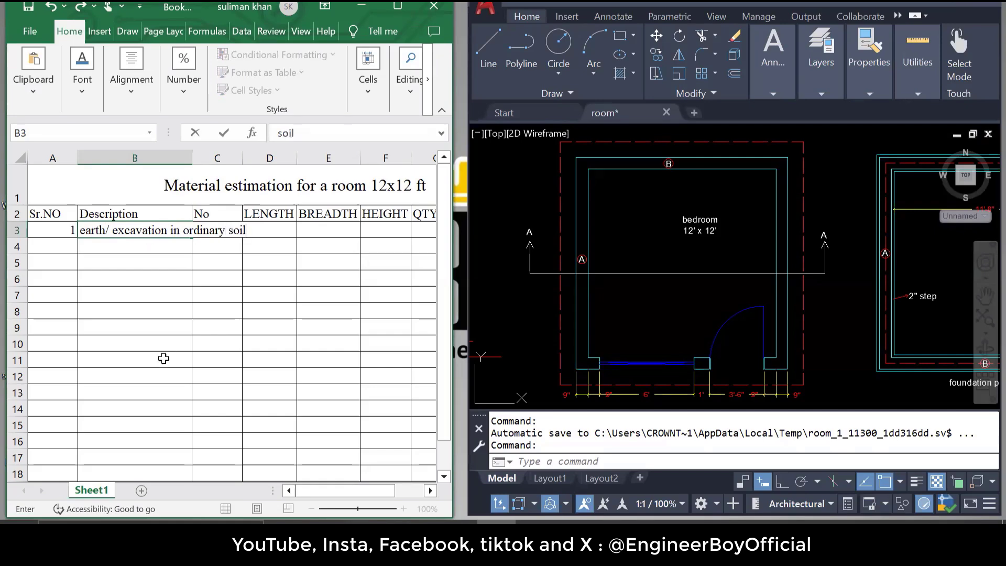
pyautogui.click(164, 358)
# Wrap the excavation description in cell B3 so it fits within the column's width
pyautogui.click(154, 231)
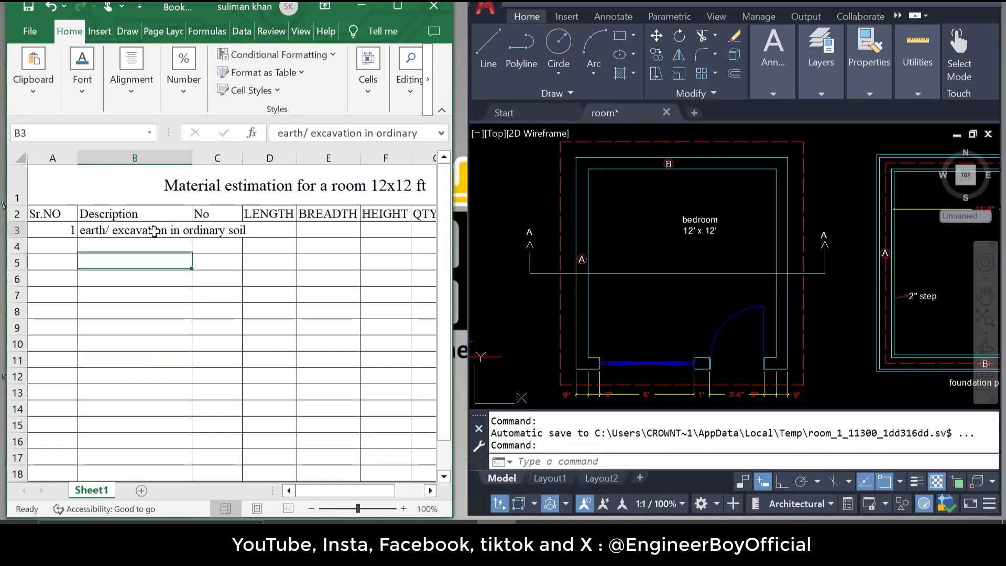
pyautogui.click(397, 5)
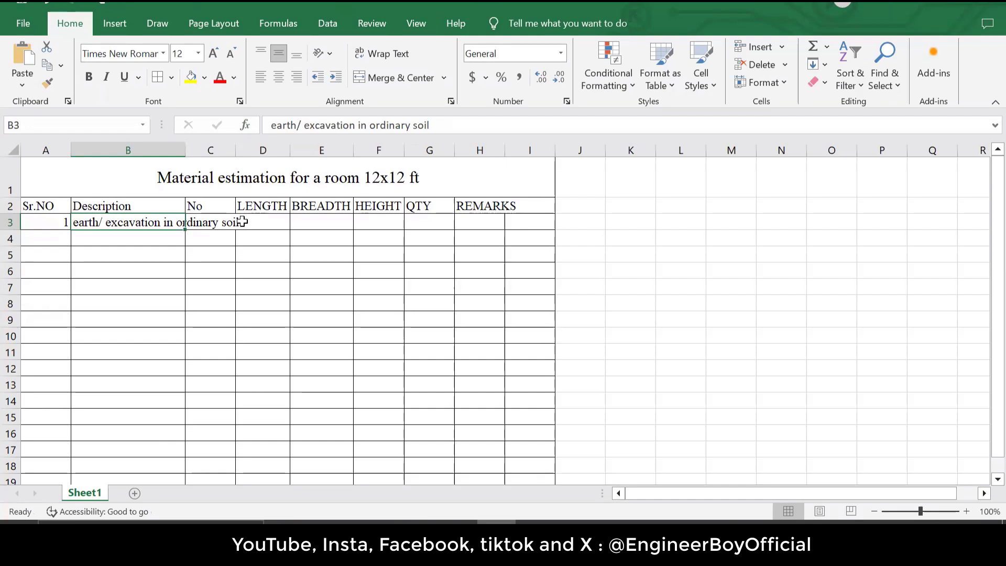
pyautogui.click(177, 235)
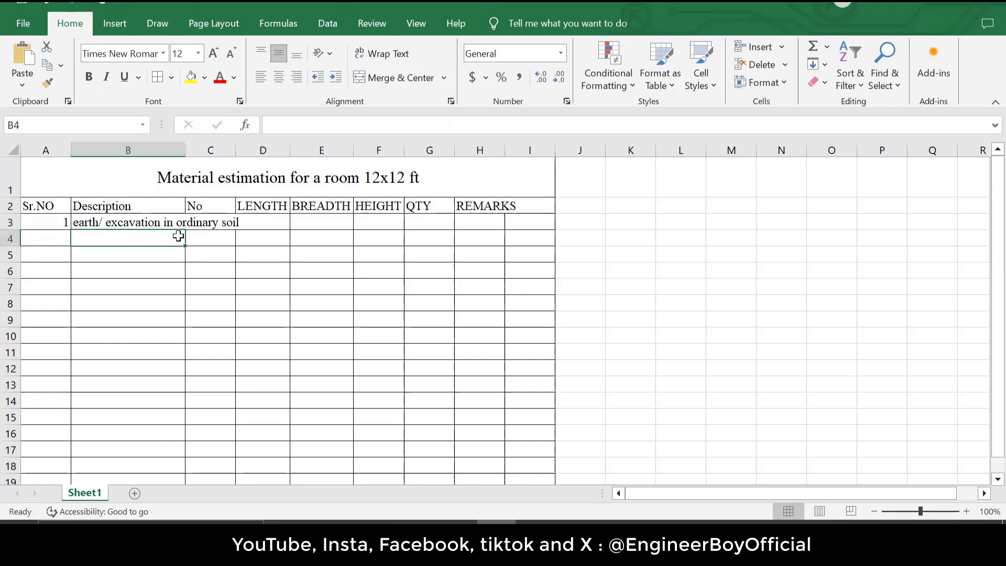
pyautogui.click(109, 223)
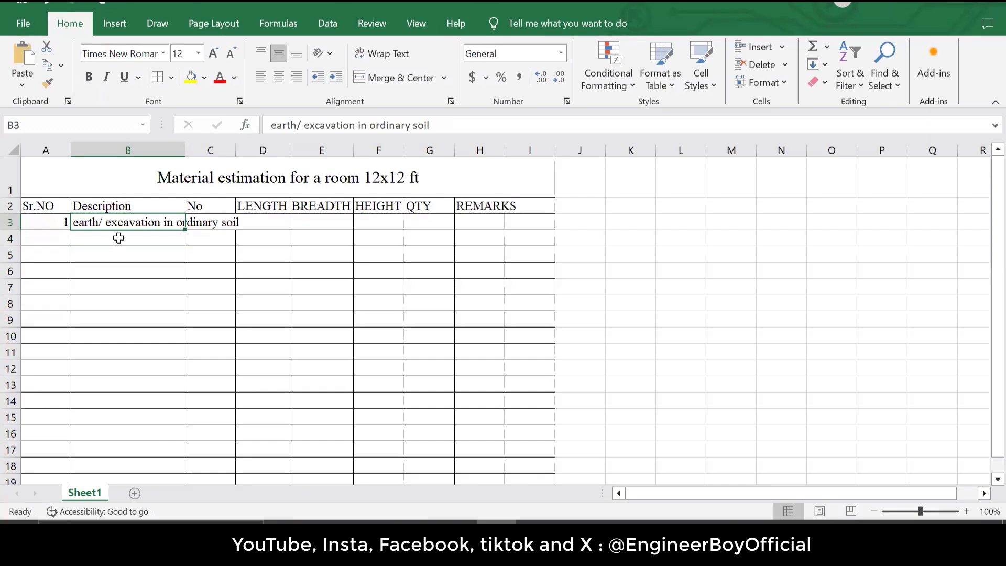
pyautogui.click(119, 239)
pyautogui.click(110, 224)
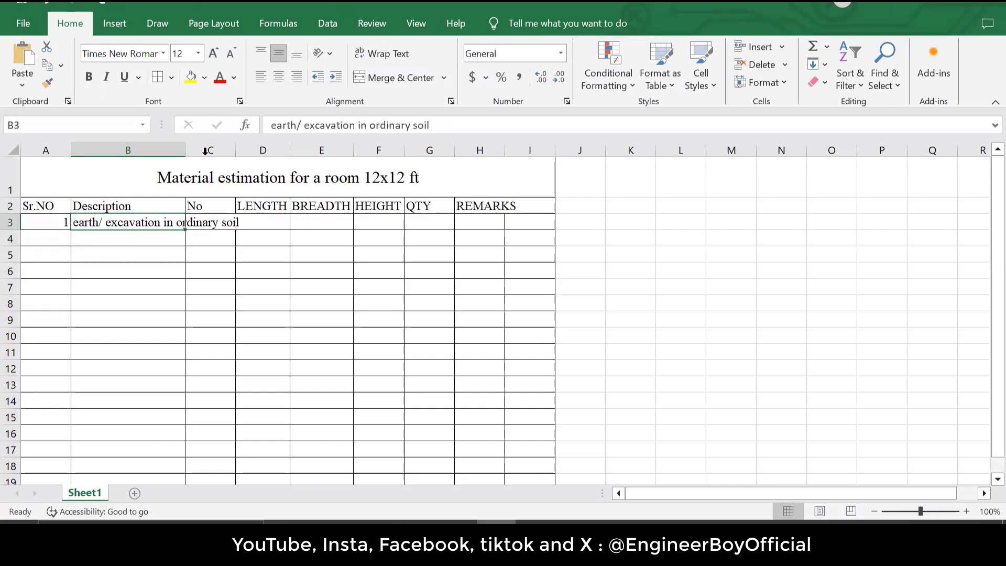
pyautogui.click(396, 55)
pyautogui.click(141, 280)
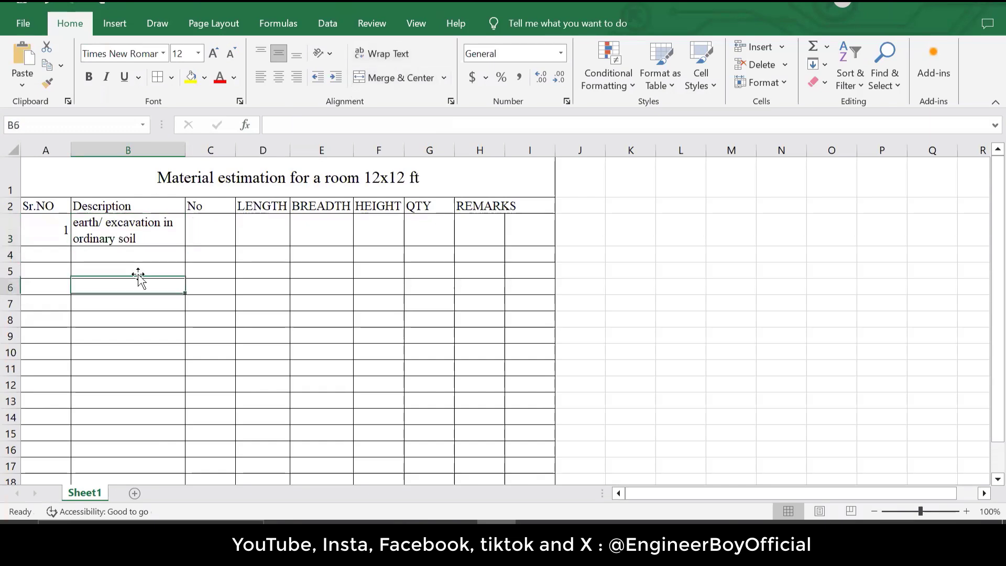
pyautogui.click(111, 224)
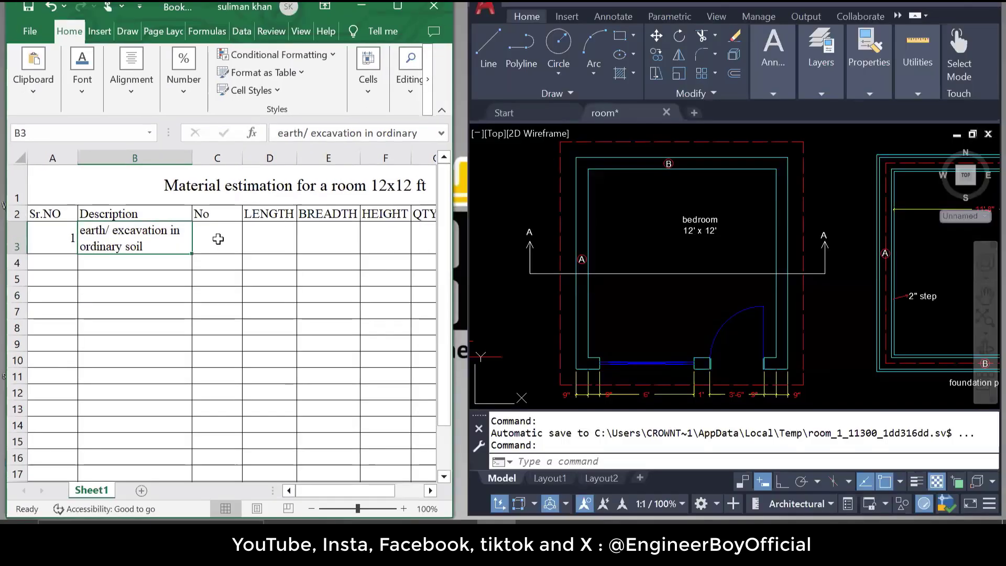
# List the walls under the excavation item: "wall A" in cell B4 and "Wall B" in cell B5
pyautogui.click(217, 239)
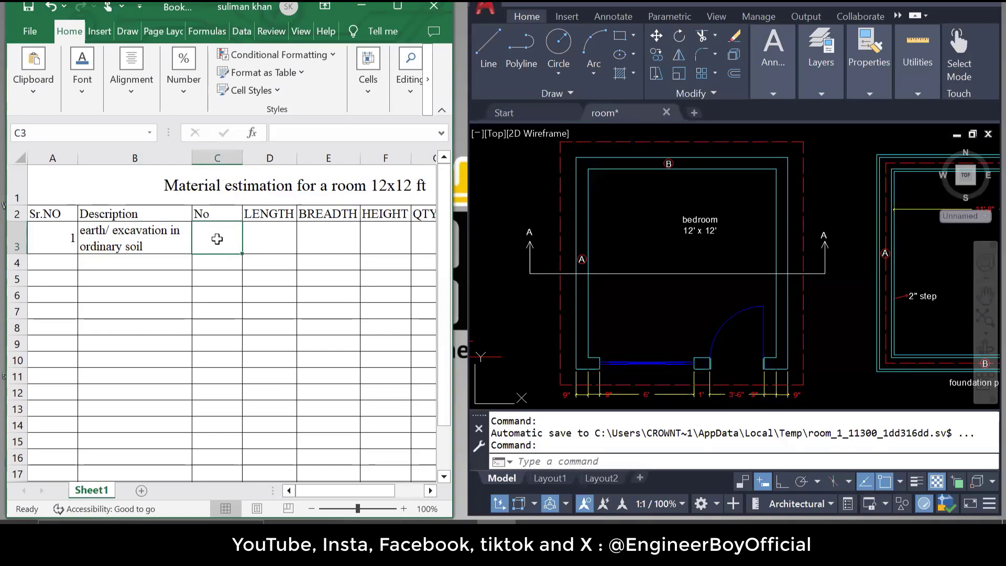
pyautogui.click(155, 263)
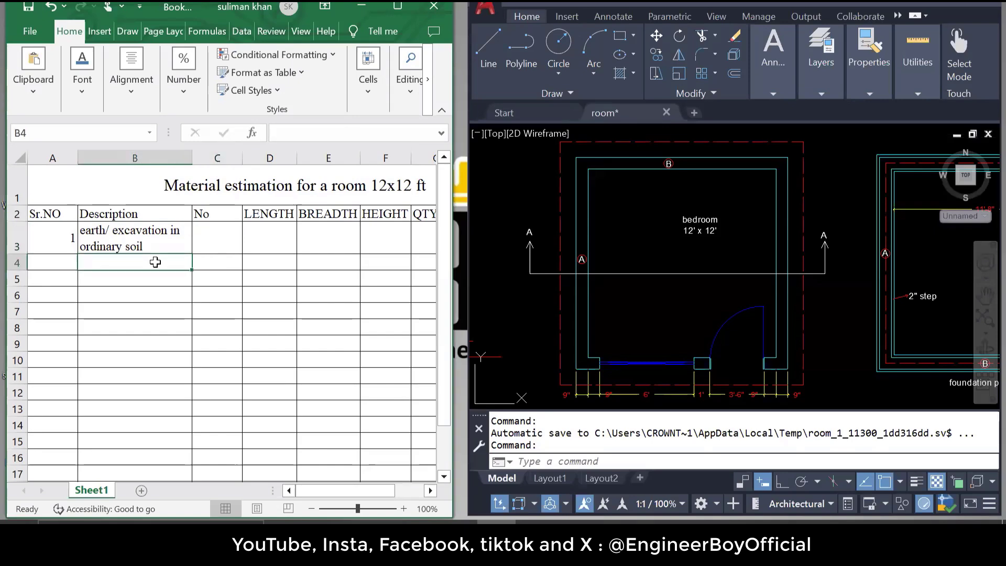
pyautogui.write('wa')
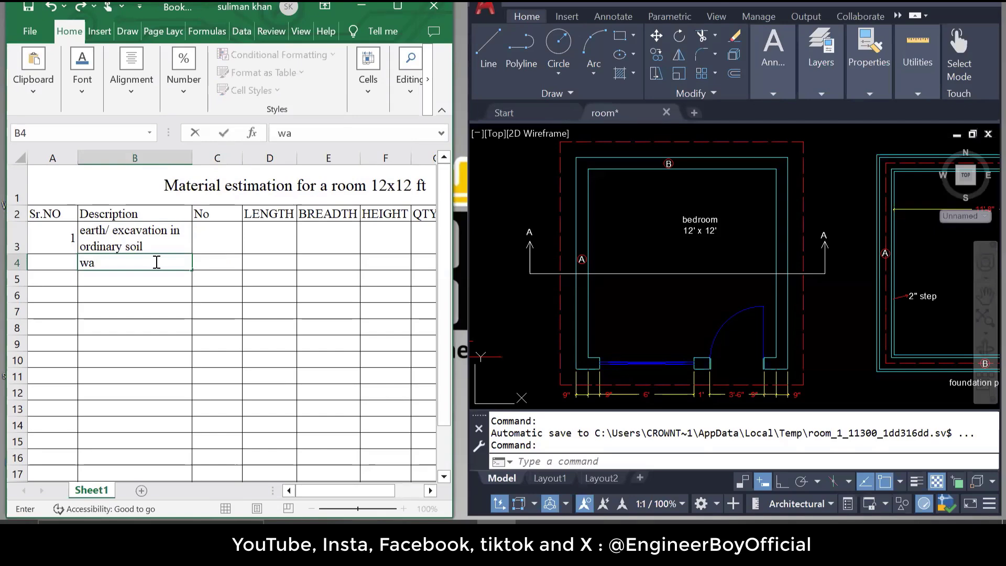
pyautogui.write('ll A')
pyautogui.press('Return')
pyautogui.write('Wall ')
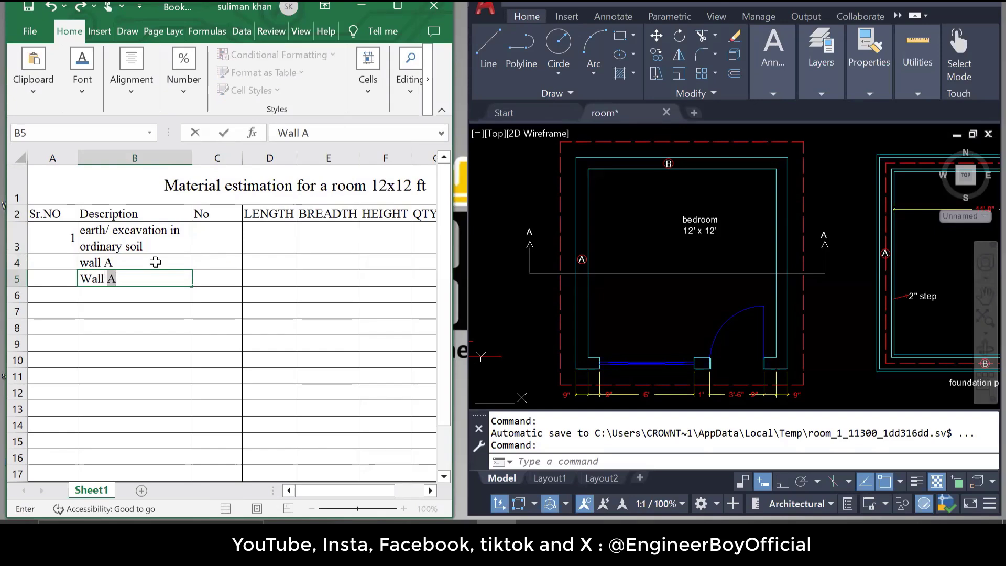
pyautogui.write('B')
pyautogui.click(613, 270)
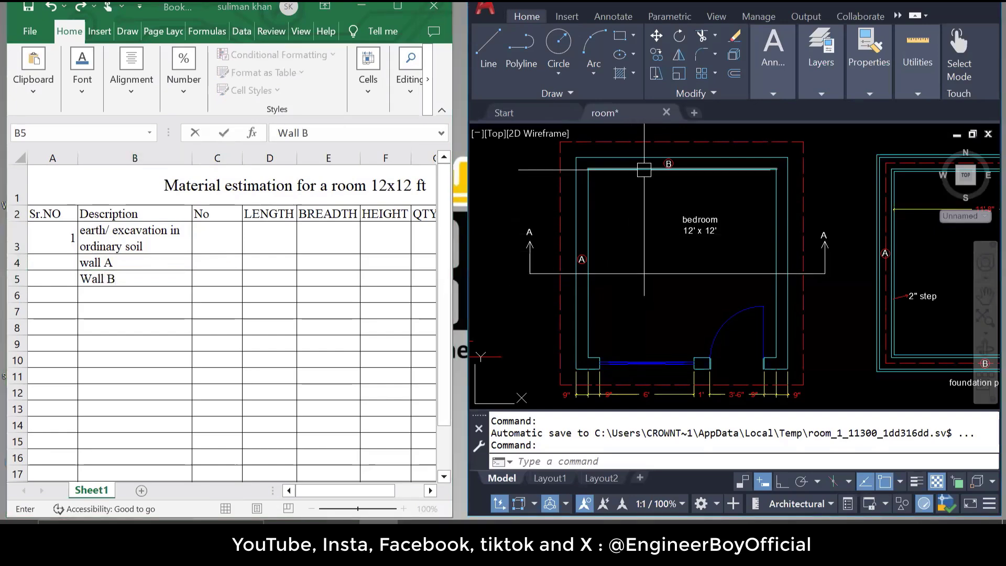
# Extend the text in cell B4 to "wall A (short wall)"
pyautogui.click(130, 261)
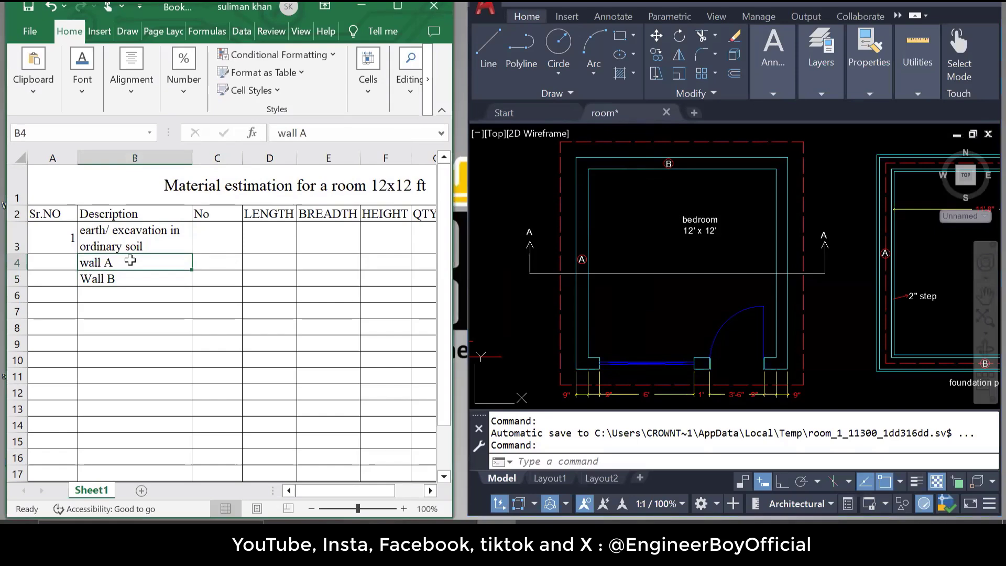
pyautogui.click(332, 137)
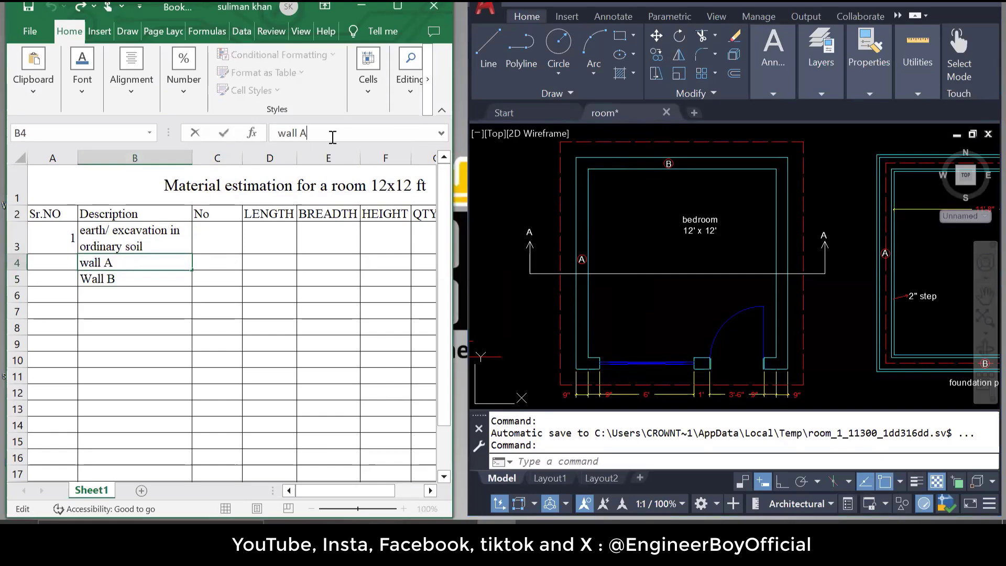
pyautogui.write('(short')
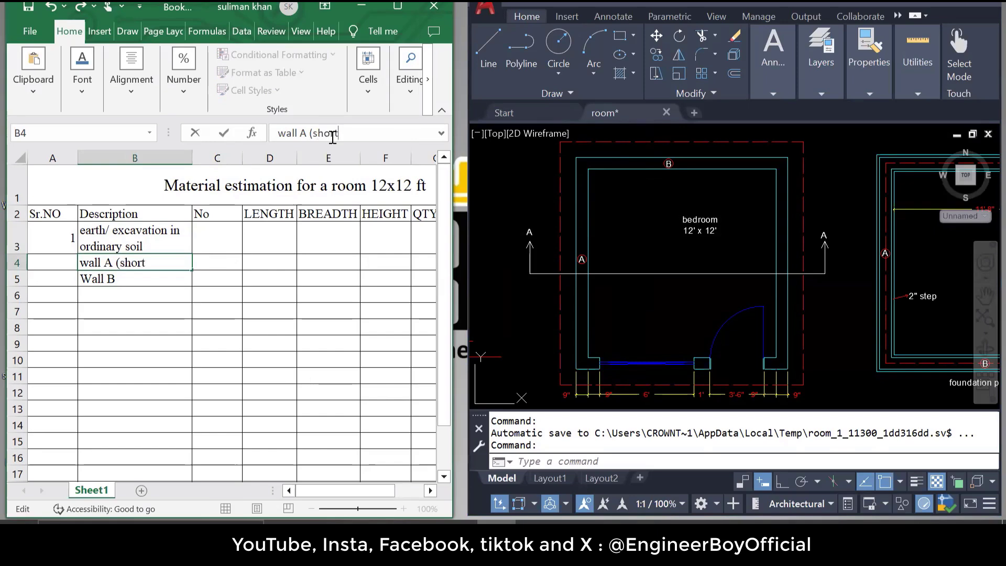
pyautogui.write(' wall)')
pyautogui.press('Return')
# Extend the text in cell B5 to "Wall B (long wall)"
pyautogui.doubleClick(144, 279)
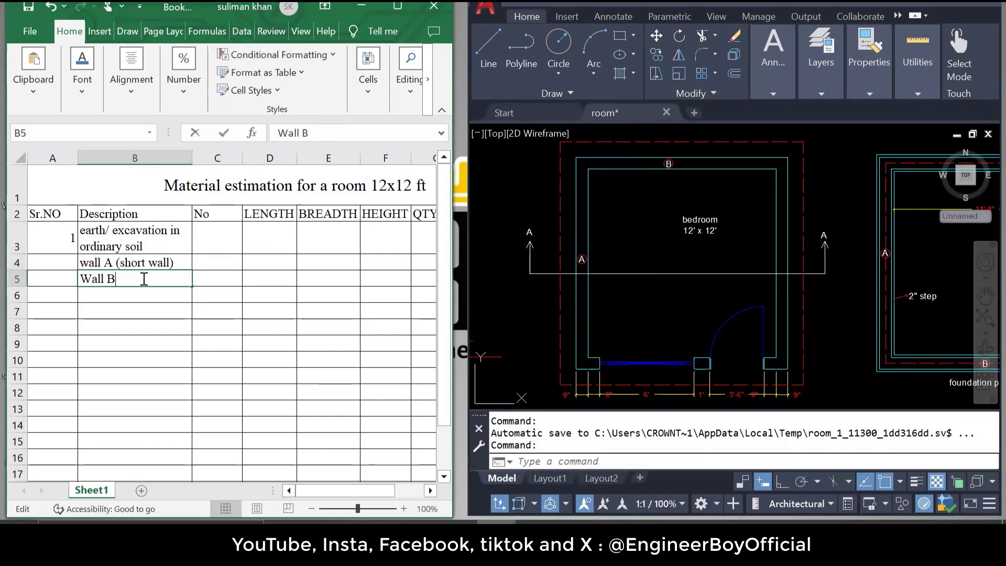
pyautogui.write('(')
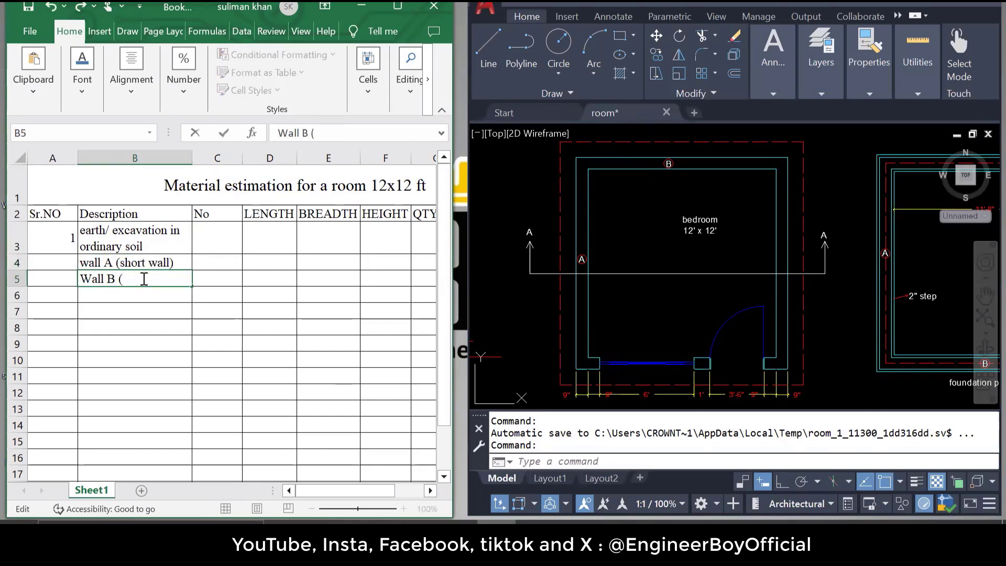
pyautogui.write('long wall')
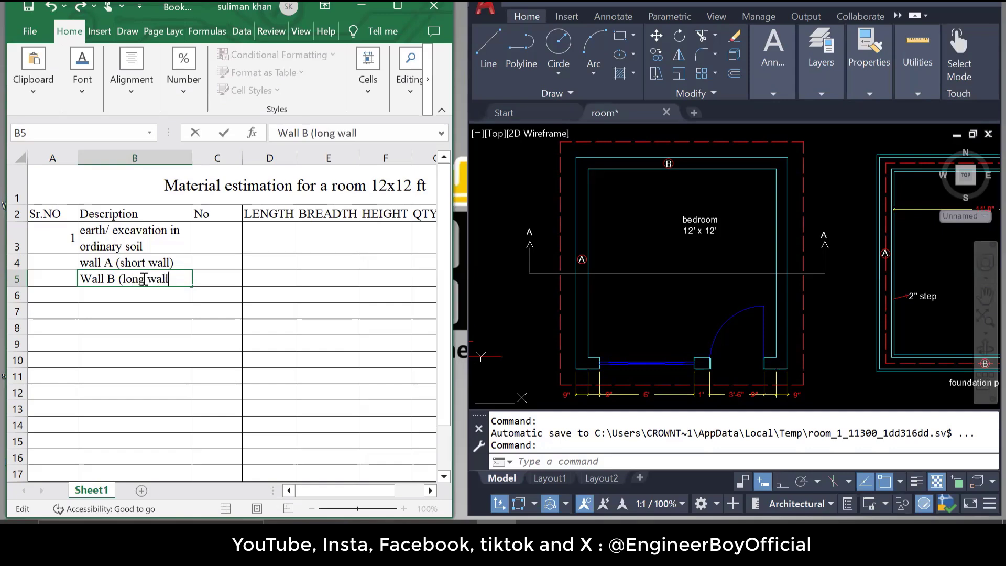
pyautogui.write(')')
pyautogui.press('Return')
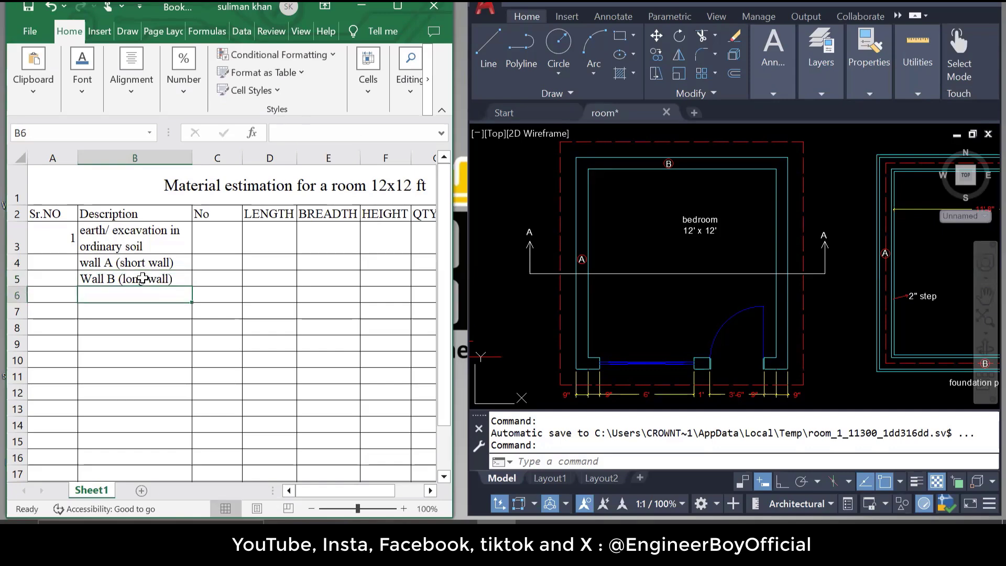
# Switch to AutoCAD and examine walls A and B on the 12' x 12' bedroom plan
pyautogui.click(648, 224)
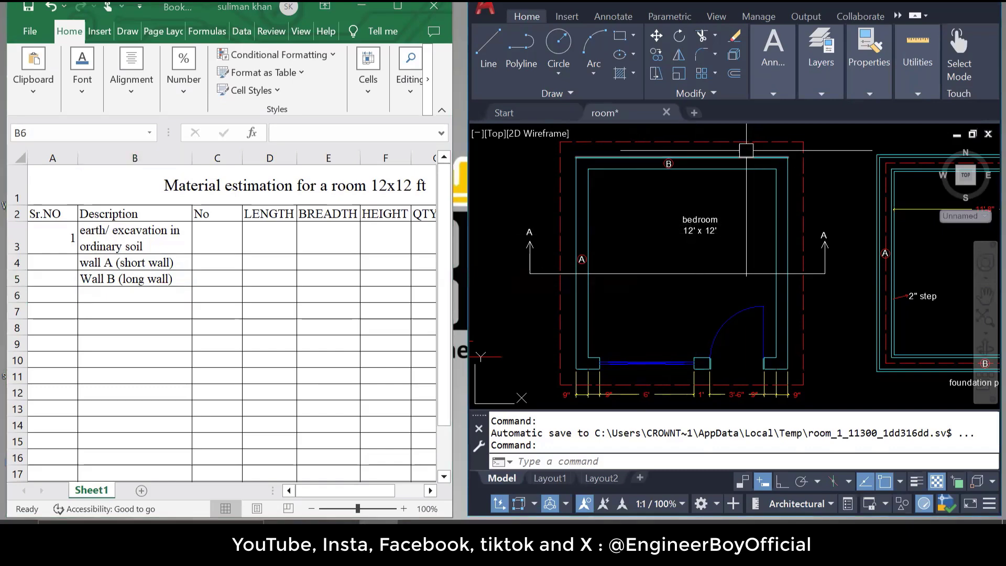
pyautogui.scroll(2, 747, 150)
pyautogui.scroll(-2, 755, 288)
pyautogui.scroll(2, 757, 231)
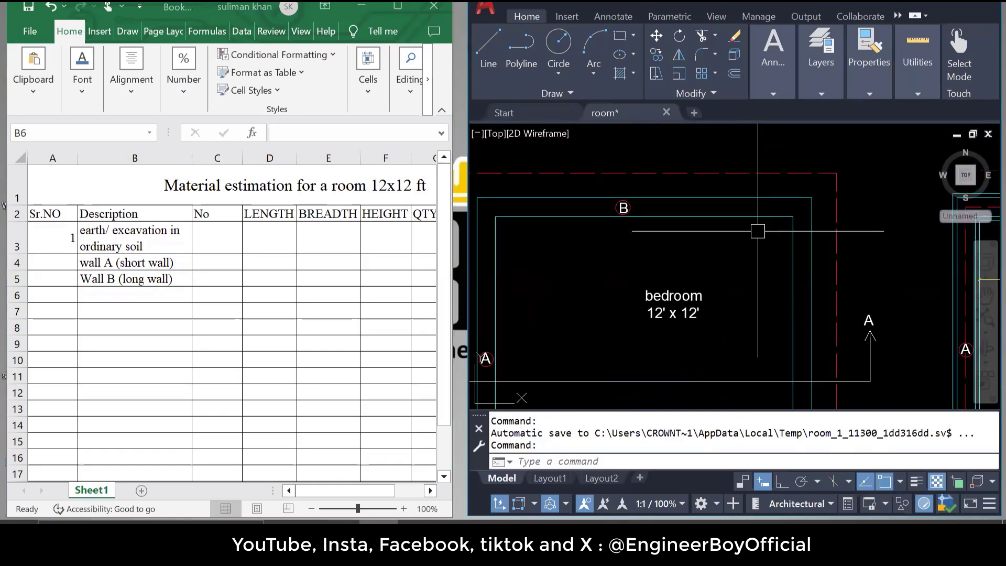
pyautogui.scroll(-3, 674, 195)
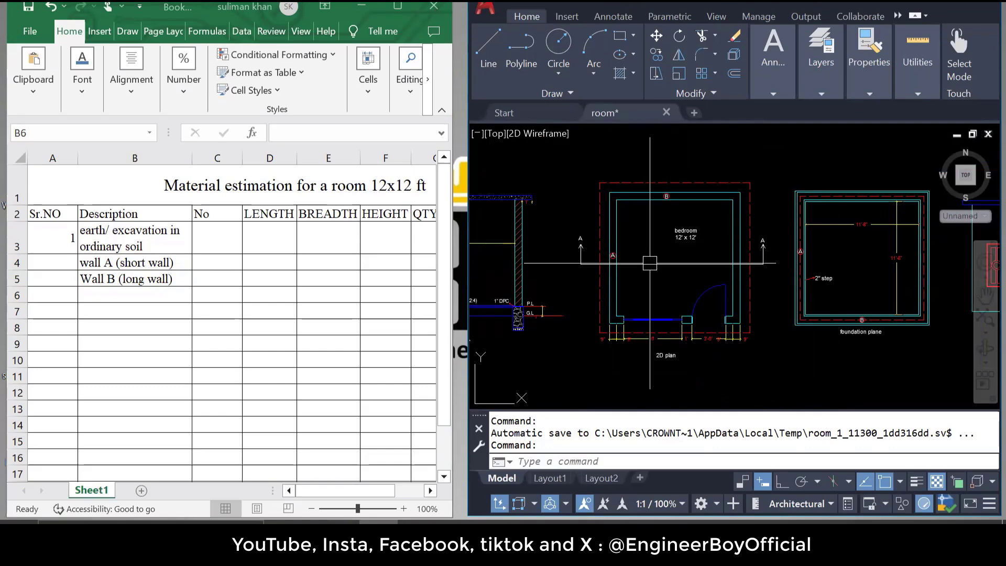
pyautogui.scroll(3, 642, 202)
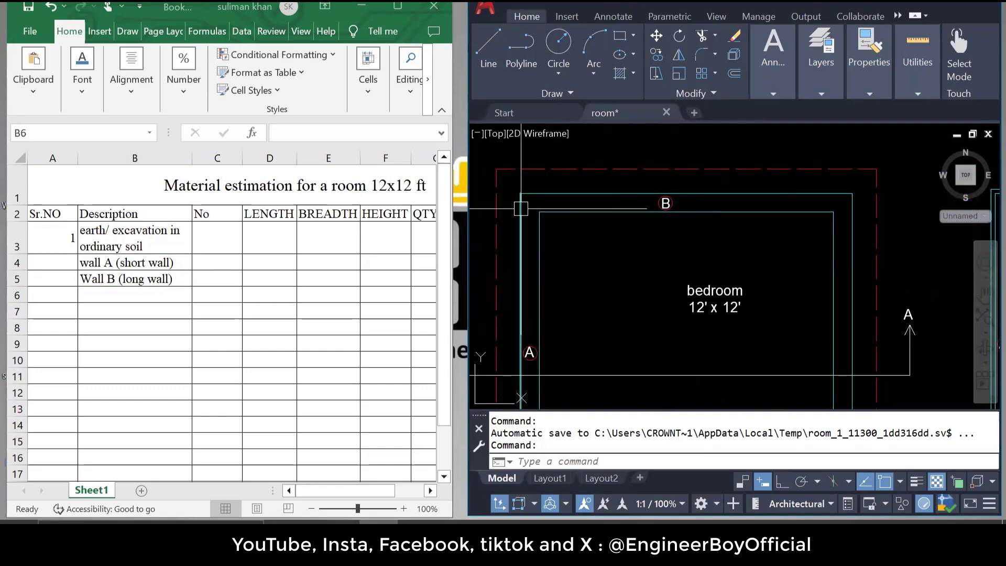
pyautogui.scroll(2, 521, 208)
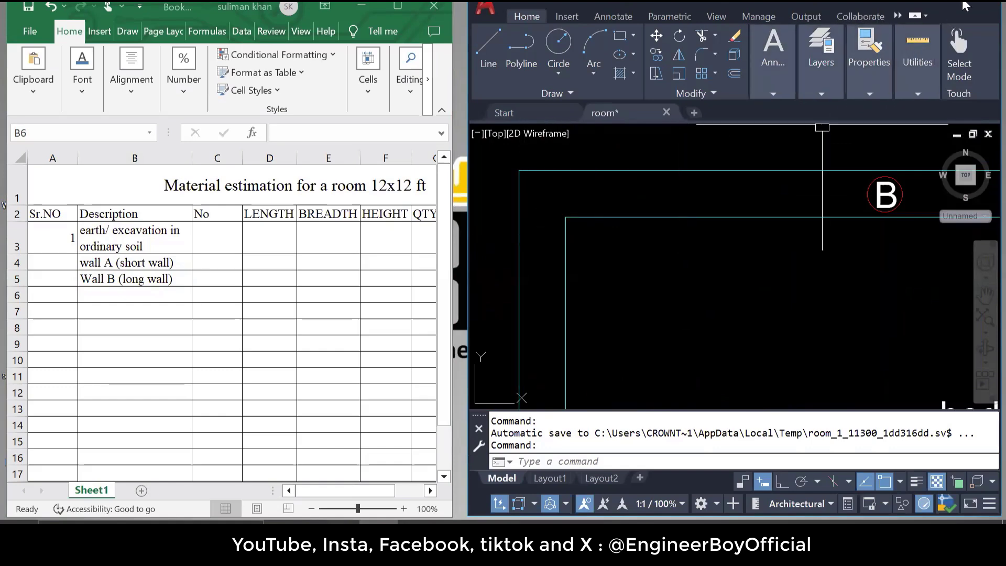
# Maximize the AutoCAD window and set the current object colour to Yellow
pyautogui.click(967, 7)
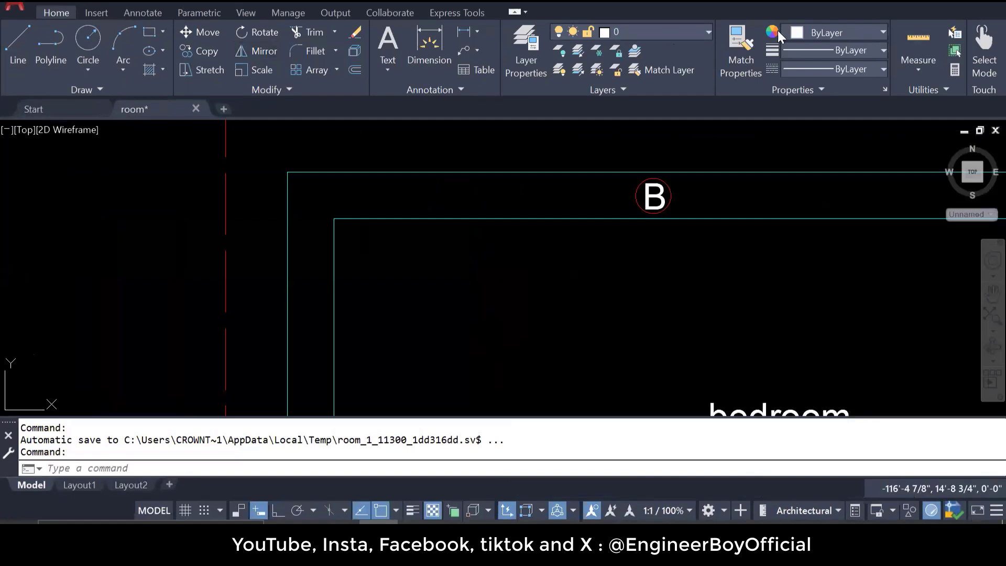
pyautogui.click(806, 32)
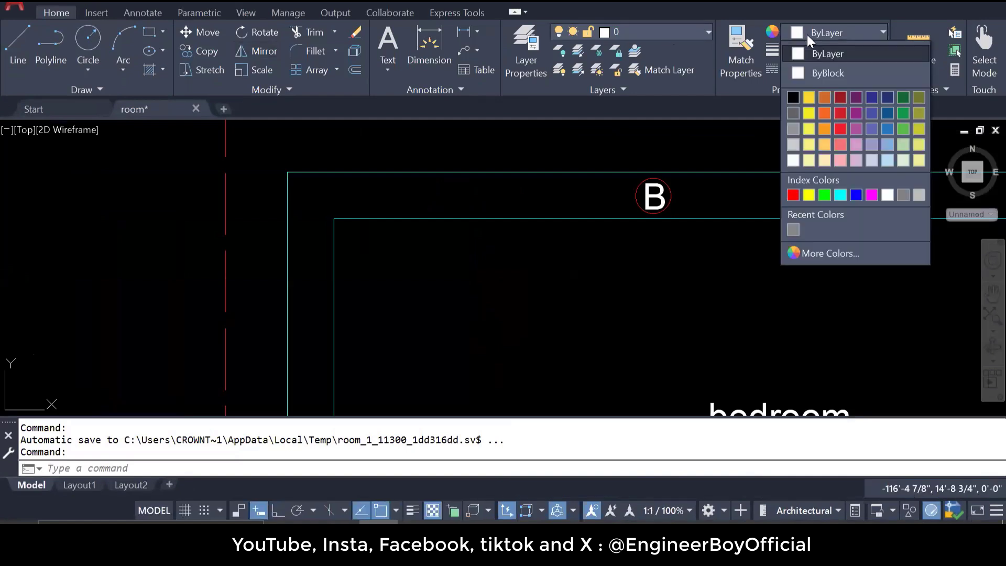
pyautogui.click(810, 195)
# Draw a line extending wall B's inner face across the right-hand wall to its outer face on the bedroom plan
pyautogui.scroll(-2, 278, 253)
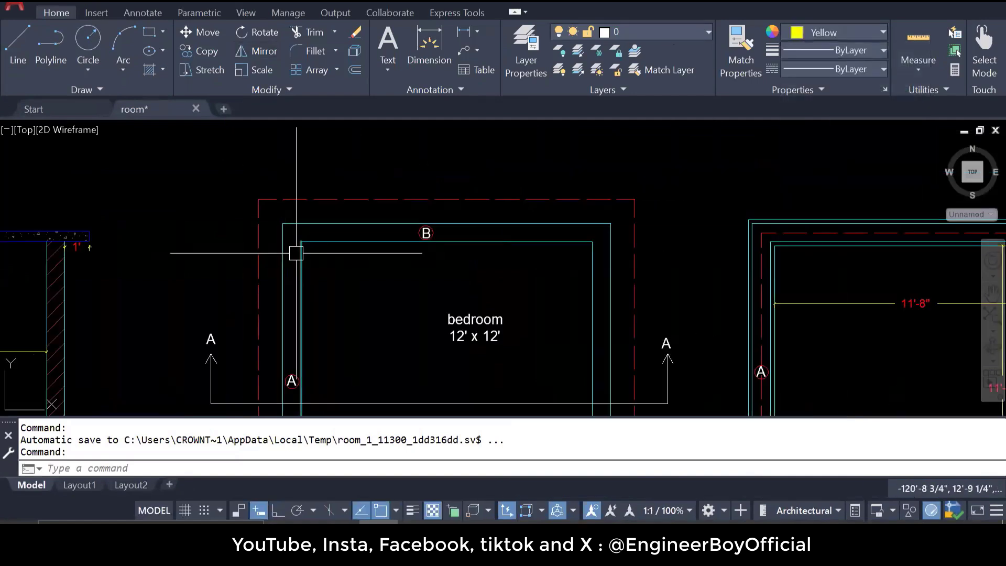
pyautogui.write('l')
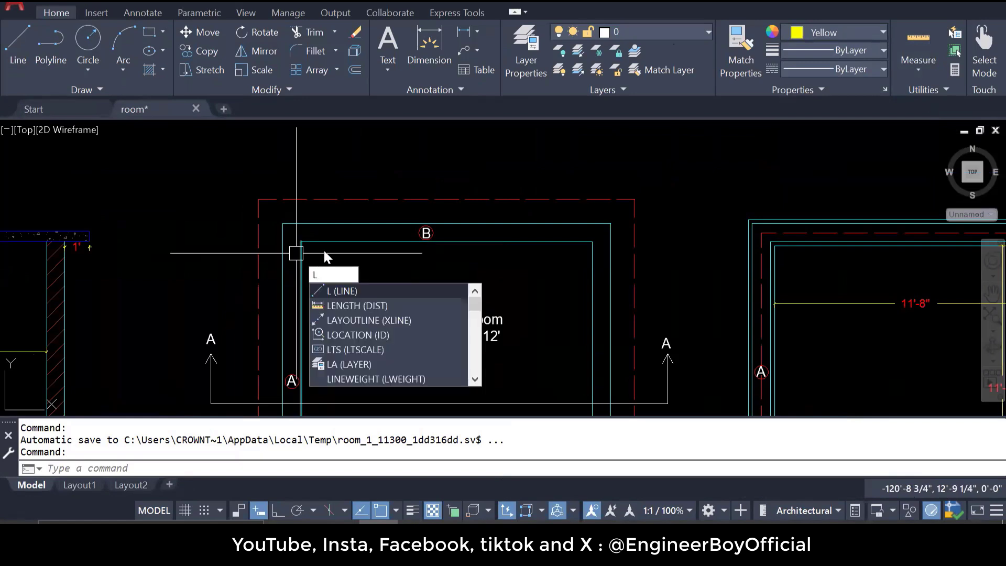
pyautogui.press('Return')
pyautogui.click(593, 241)
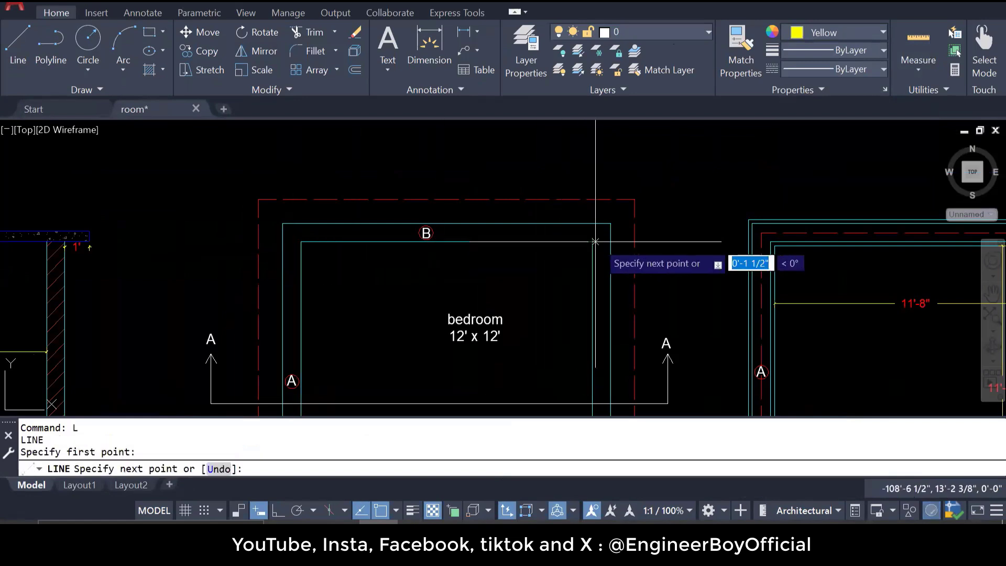
pyautogui.scroll(3, 610, 242)
pyautogui.click(611, 242)
pyautogui.press('Return')
pyautogui.scroll(-3, 697, 263)
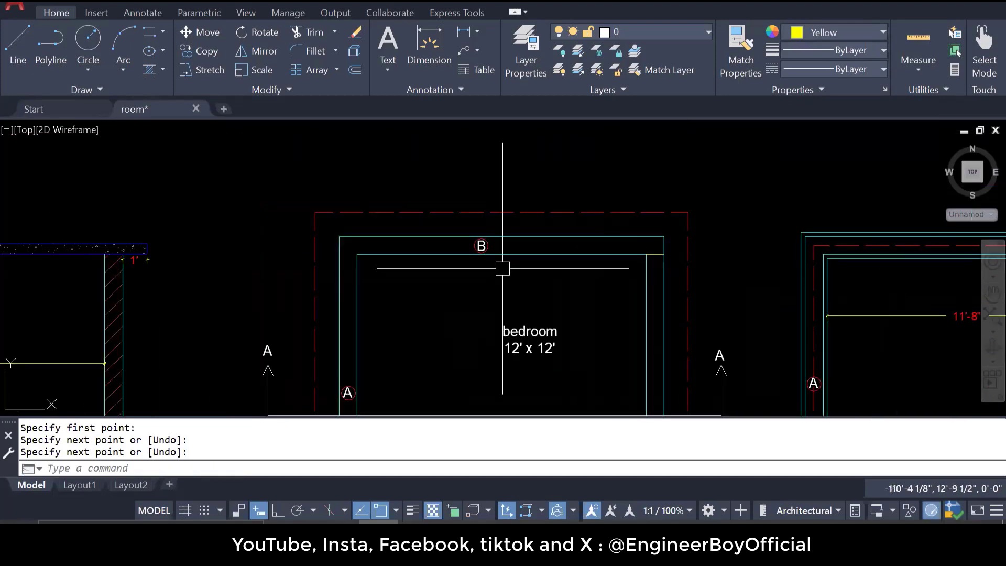
# Draw a matching line across the left-hand wall, closing off wall B as a full-width strip
pyautogui.press('Return')
pyautogui.click(340, 254)
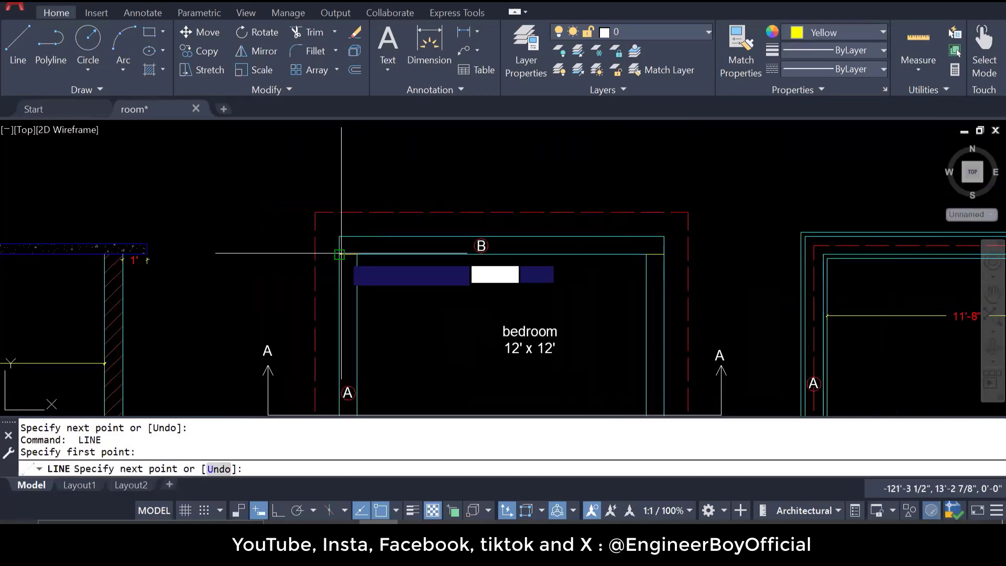
pyautogui.press('Escape')
pyautogui.scroll(2, 480, 261)
pyautogui.press('Escape')
pyautogui.press('Escape')
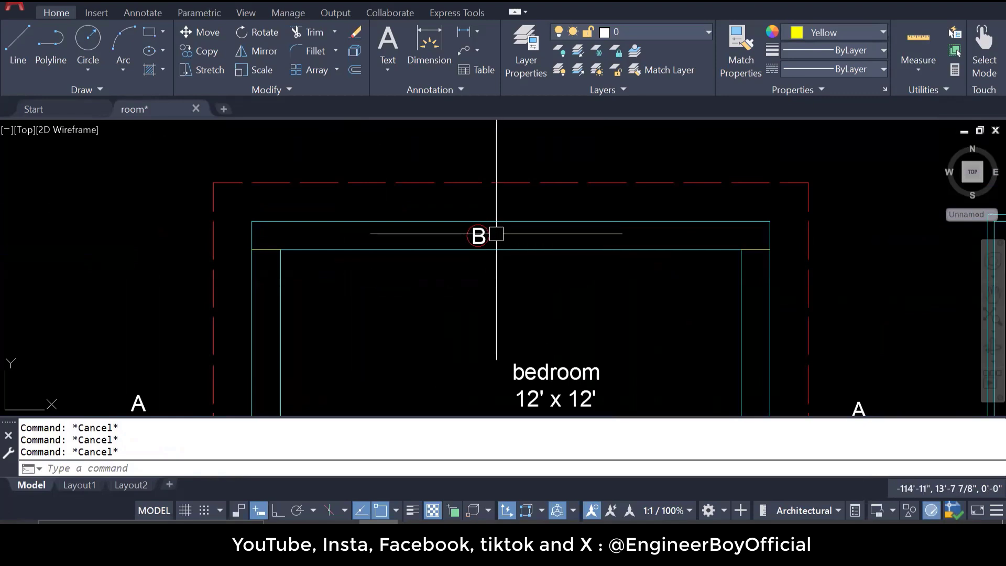
# Move the circled B label out of the wall to a spot above the plan's dashed outline
pyautogui.click(495, 231)
pyautogui.click(470, 239)
pyautogui.write('M')
pyautogui.press('Return')
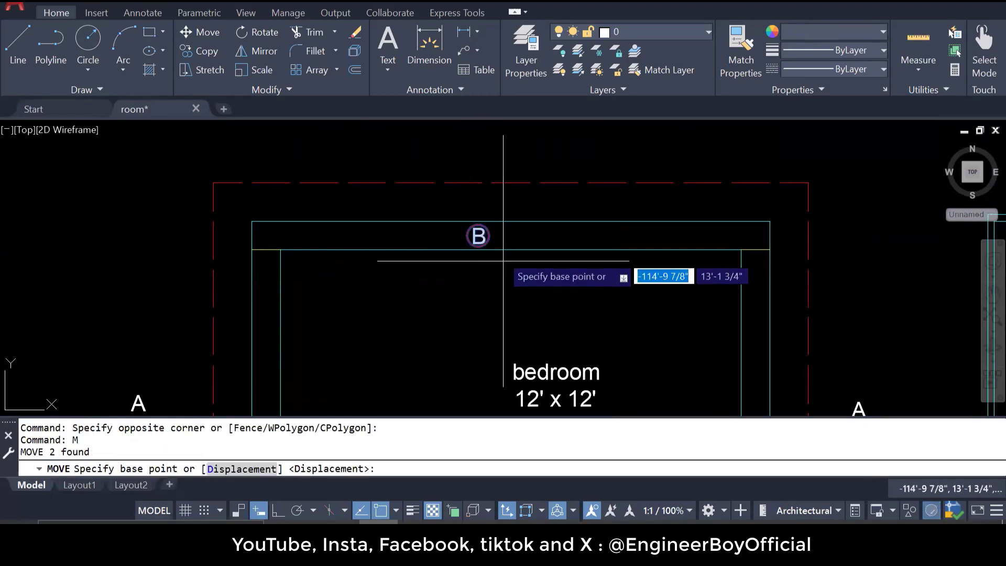
pyautogui.click(503, 269)
pyautogui.scroll(-2, 511, 209)
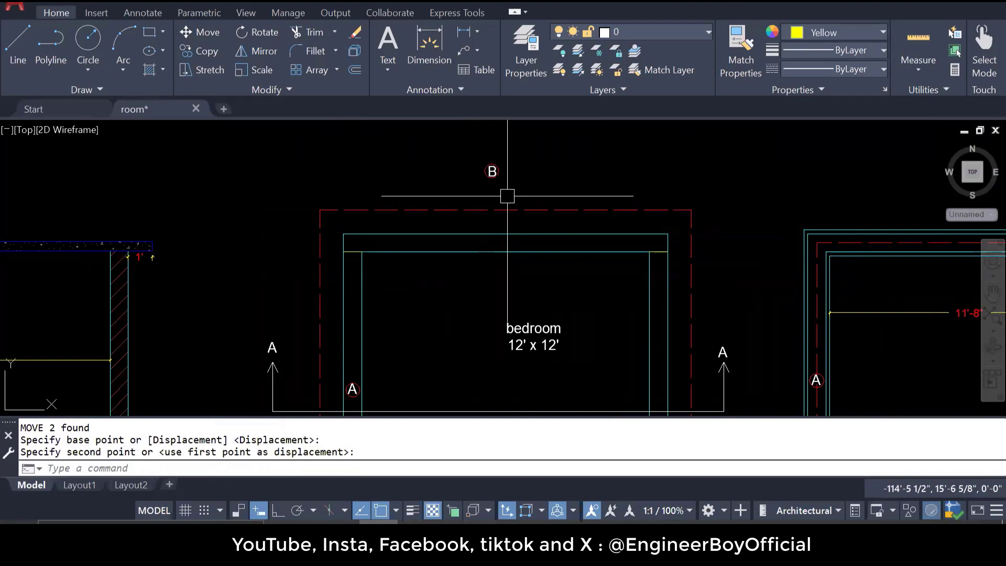
pyautogui.press('Escape')
pyautogui.press('Escape')
# Hatch the closed strip of wall B in yellow with the ANSI31 pattern
pyautogui.write('H')
pyautogui.press('Return')
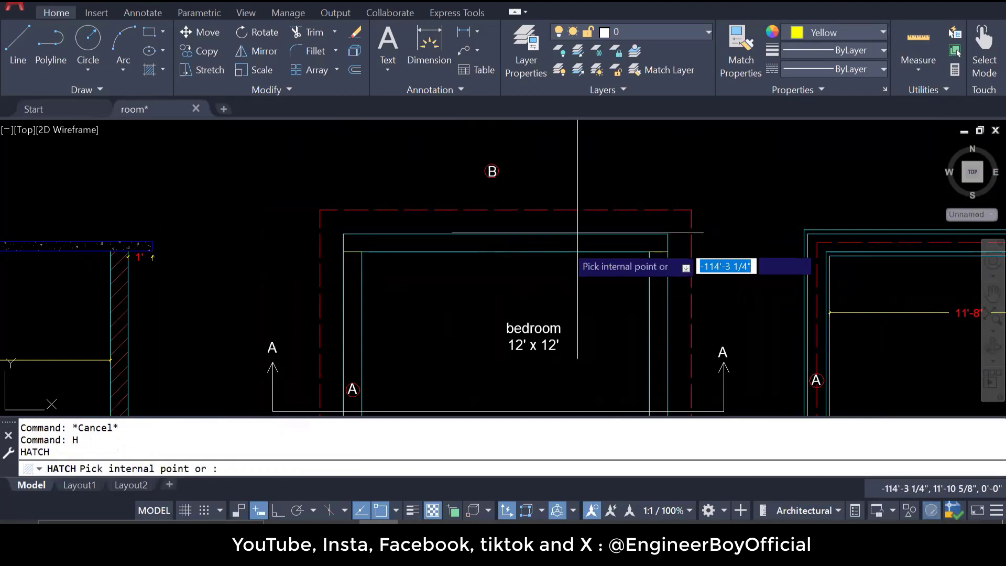
pyautogui.click(487, 243)
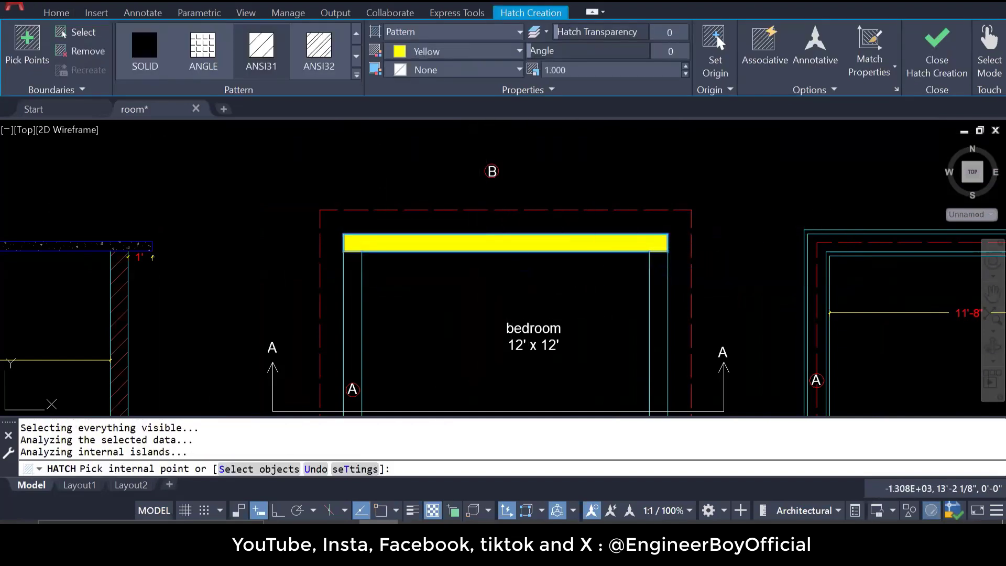
pyautogui.press('Escape')
pyautogui.press('Escape')
pyautogui.scroll(-4, 524, 194)
pyautogui.scroll(8, 524, 193)
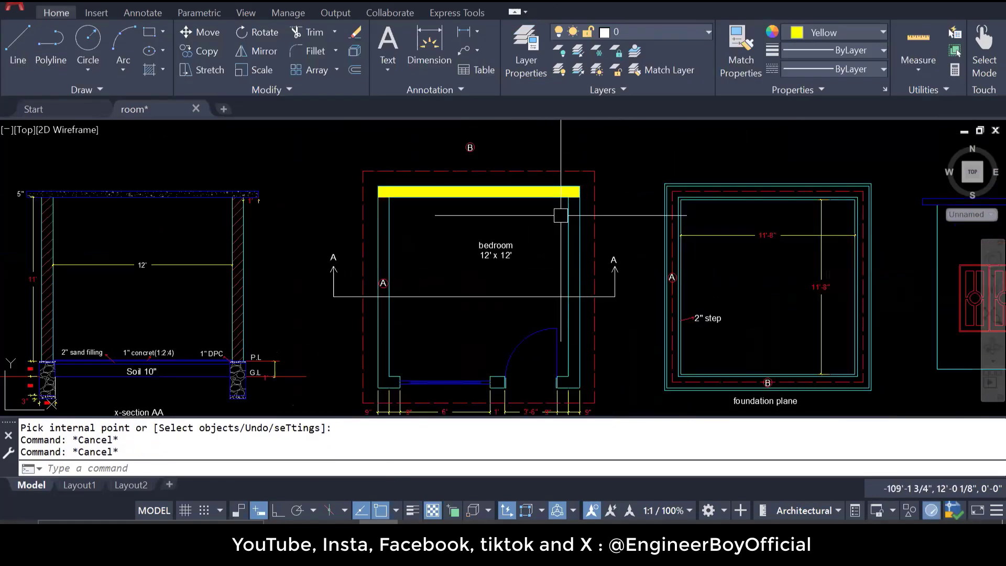
pyautogui.scroll(-2, 273, 187)
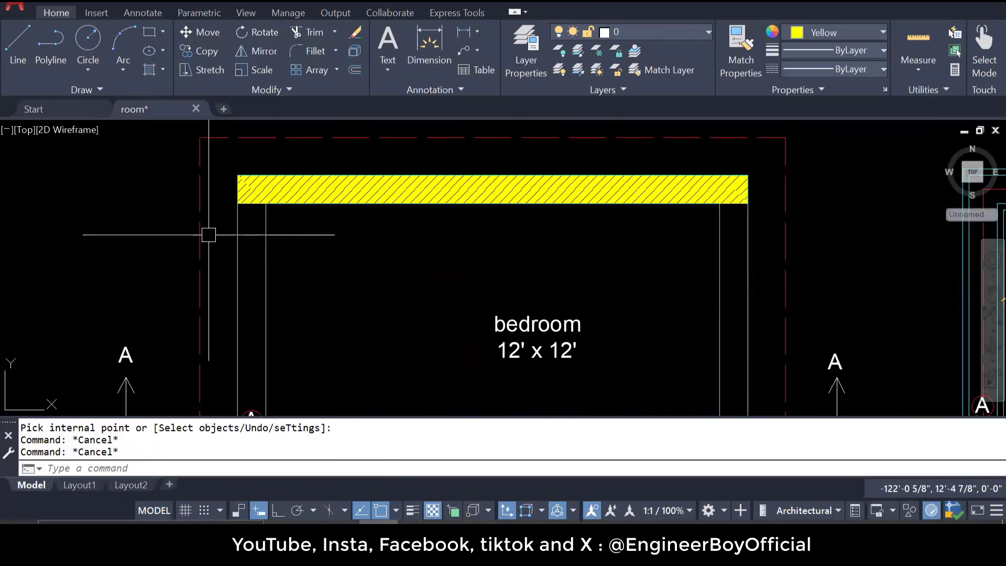
# Add a linear dimension for the bedroom's inside width just below the hatched wall
pyautogui.click(141, 16)
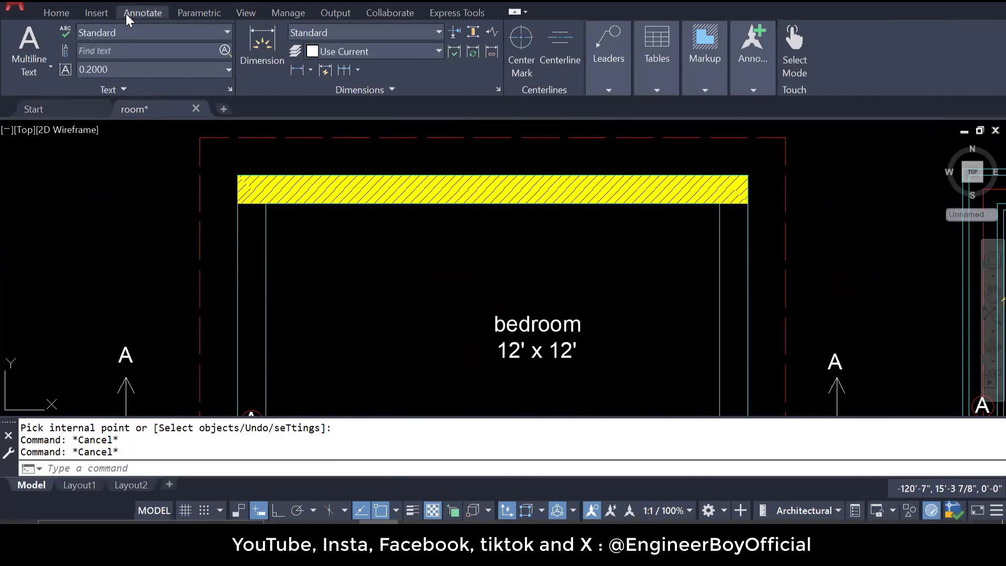
pyautogui.click(296, 71)
pyautogui.click(266, 220)
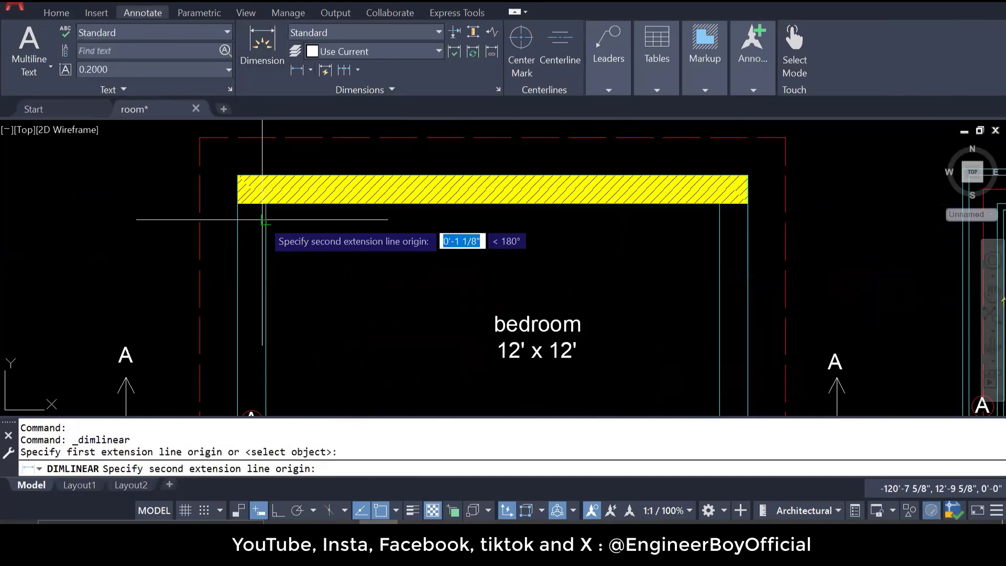
pyautogui.click(717, 223)
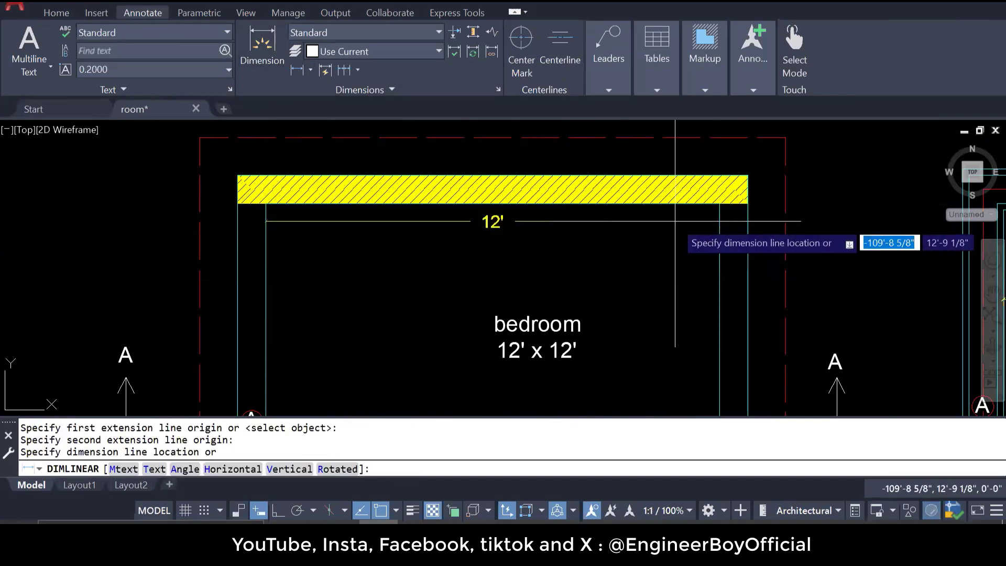
pyautogui.click(712, 219)
# Add a linear dimension for the right-hand wall's thickness just below the hatched wall
pyautogui.scroll(2, 750, 214)
pyautogui.press('Return')
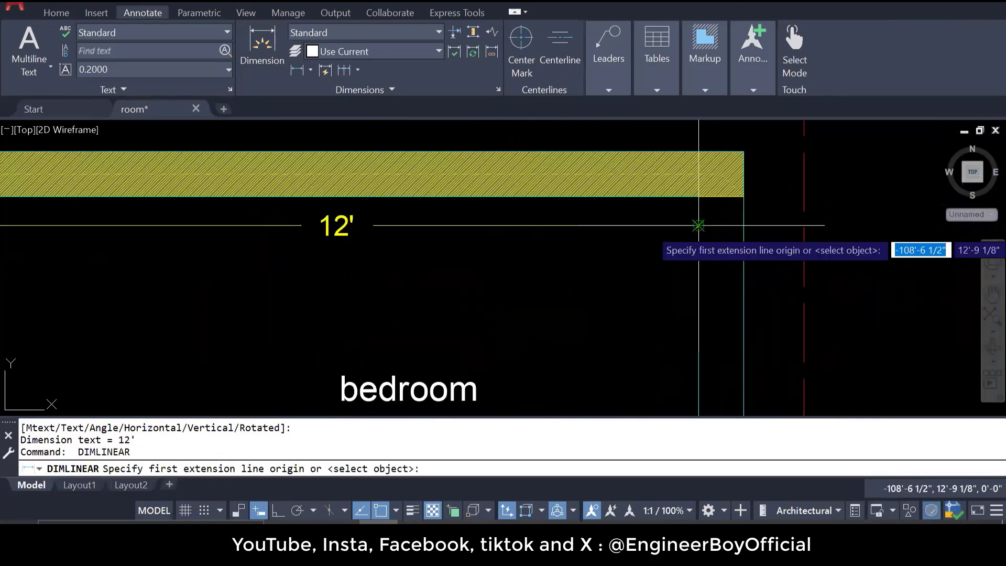
pyautogui.click(698, 226)
pyautogui.click(741, 227)
pyautogui.click(741, 231)
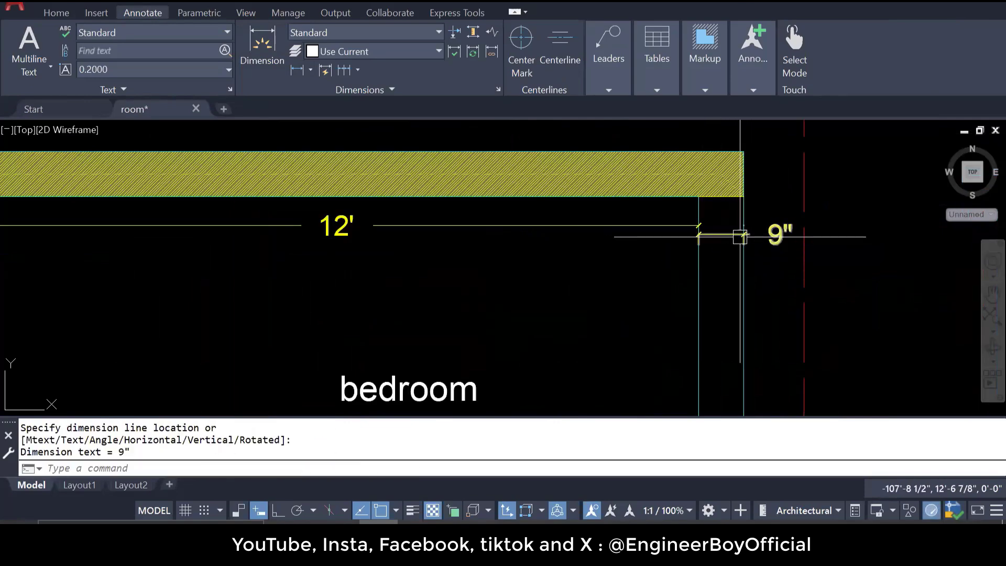
# Add a linear dimension for the left-hand wall's thickness just below the hatched wall
pyautogui.scroll(-2, 579, 241)
pyautogui.scroll(2, 148, 249)
pyautogui.press('Return')
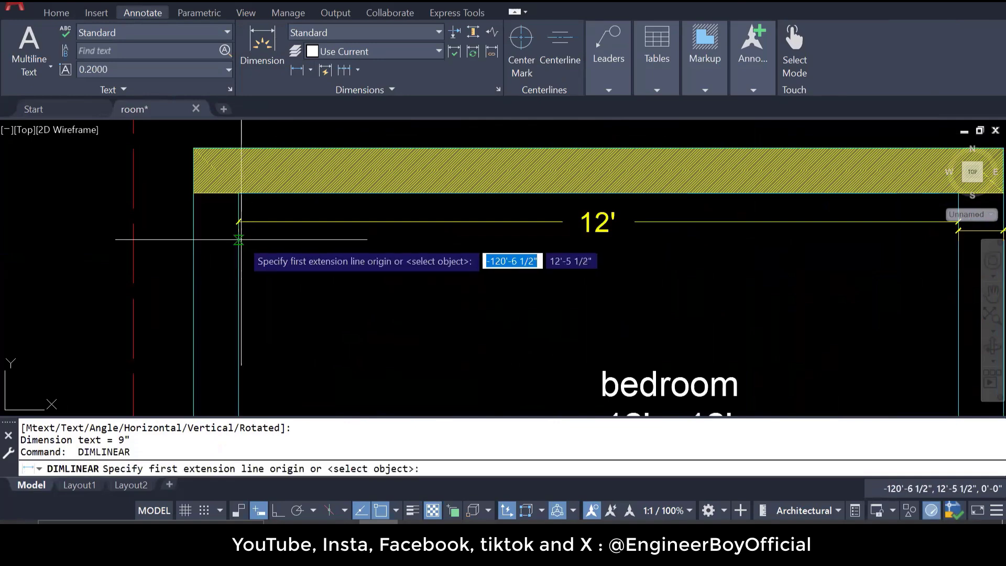
pyautogui.click(238, 225)
pyautogui.click(195, 240)
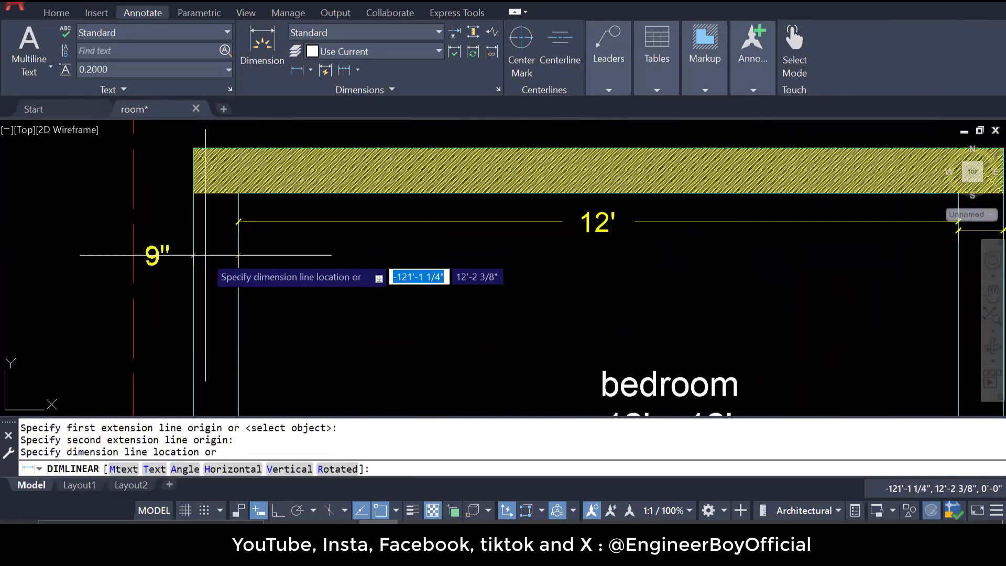
pyautogui.click(206, 255)
pyautogui.press('Return')
pyautogui.scroll(-2, 272, 264)
pyautogui.press('Escape')
pyautogui.press('Escape')
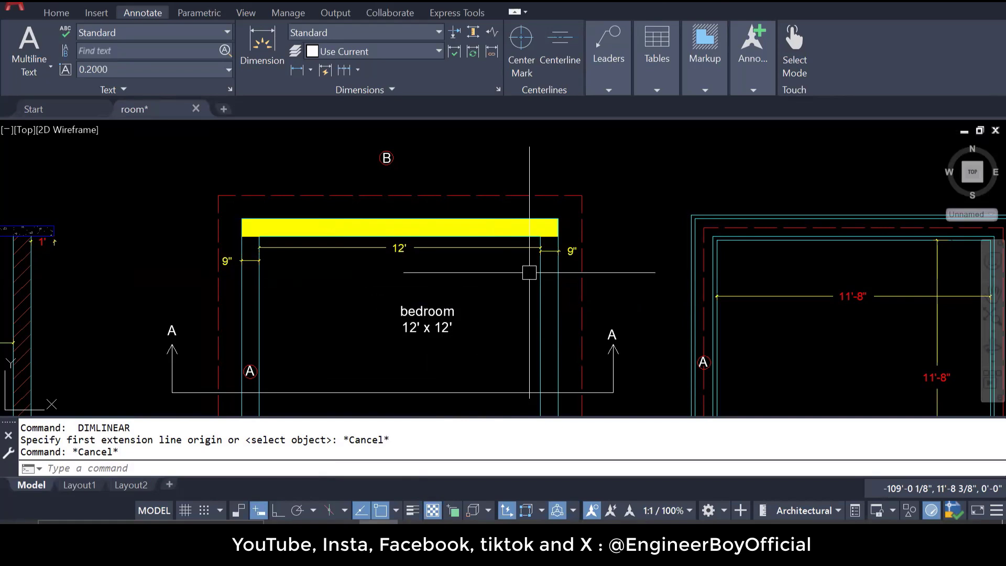
# Examine the outer wall lines at the foundation plan's upper right corner and compare them with the dimensioned long wall on the bedroom plan
pyautogui.moveTo(934, 276)
pyautogui.mouseDown()
pyautogui.moveTo(707, 231)
pyautogui.moveTo(591, 239)
pyautogui.mouseUp()
pyautogui.press('Escape')
pyautogui.press('Escape')
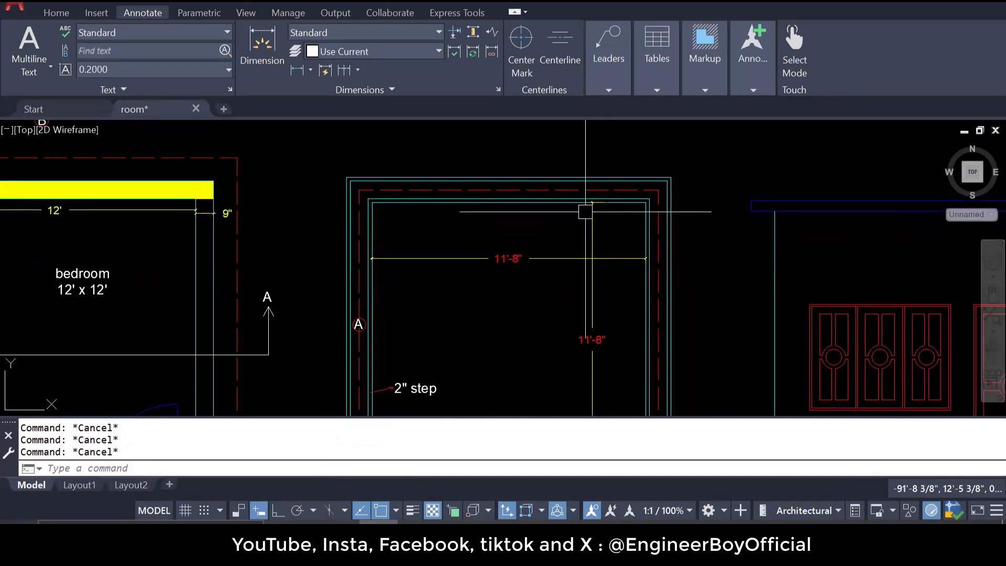
pyautogui.scroll(2, 636, 179)
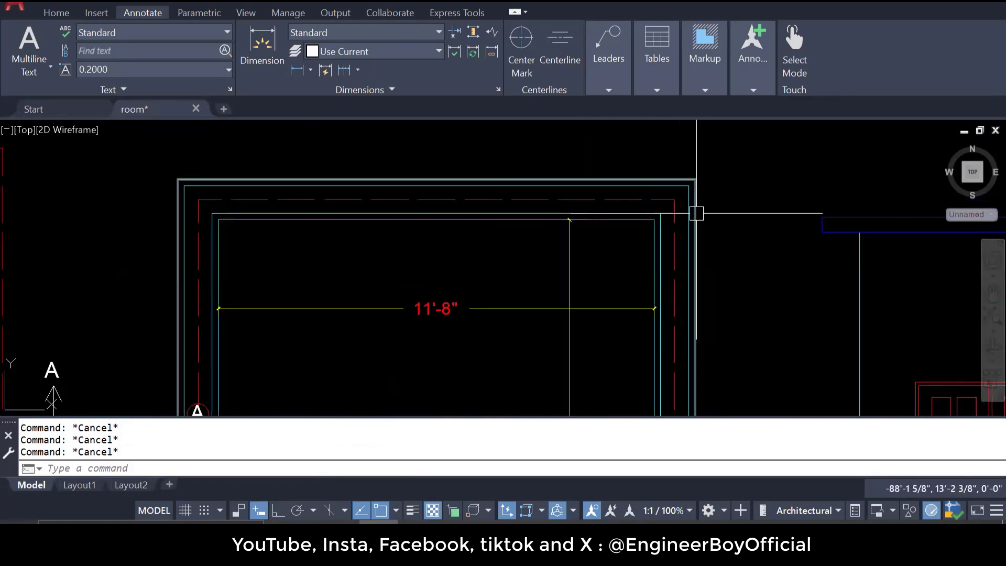
pyautogui.scroll(3, 697, 213)
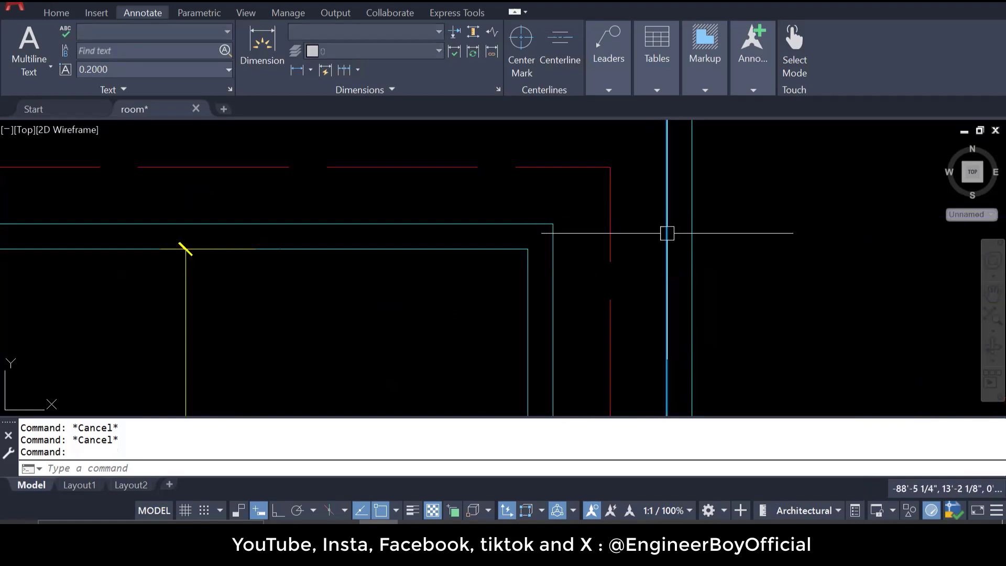
pyautogui.press('Escape')
pyautogui.click(692, 227)
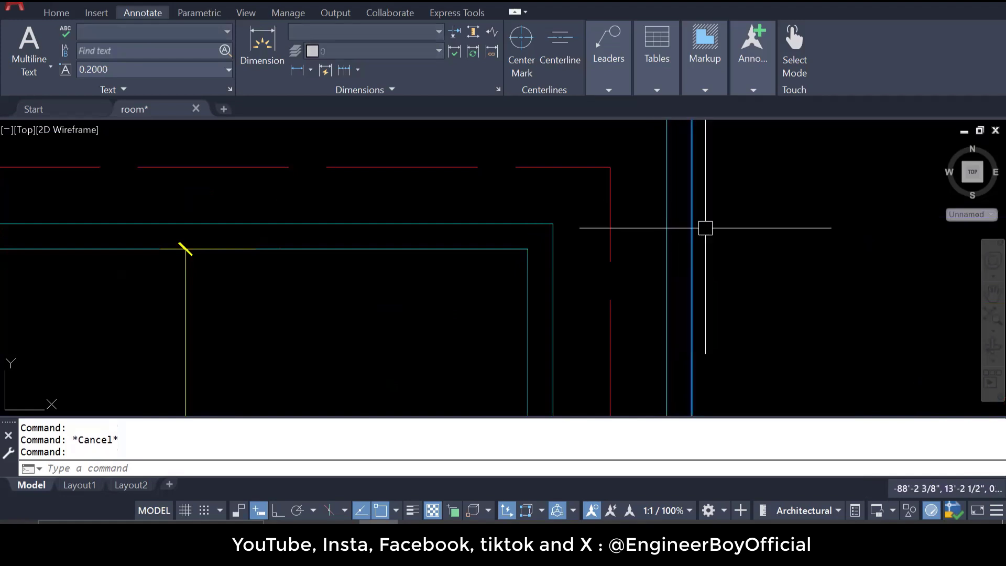
pyautogui.scroll(-3, 706, 228)
pyautogui.press('Escape')
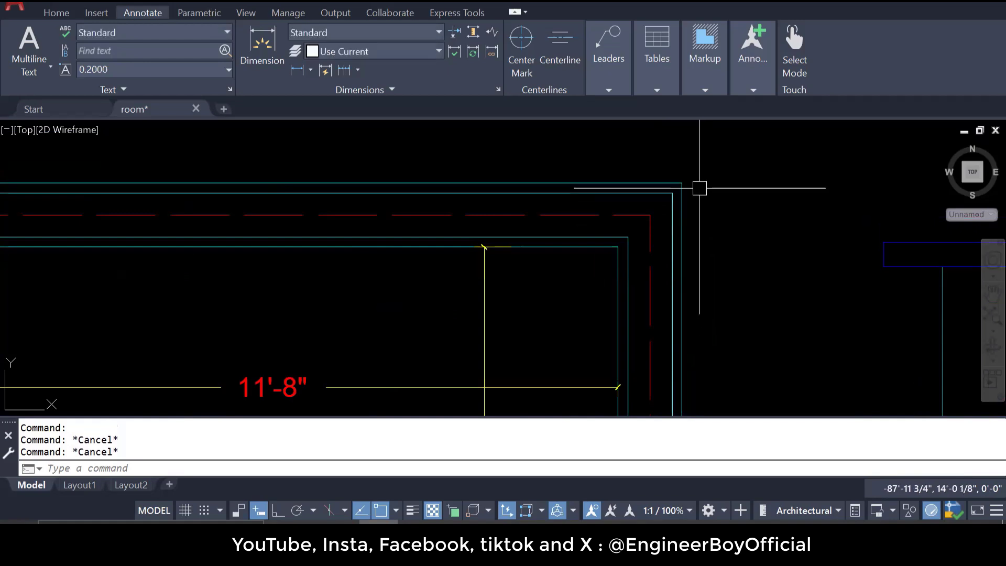
pyautogui.scroll(-5, 700, 188)
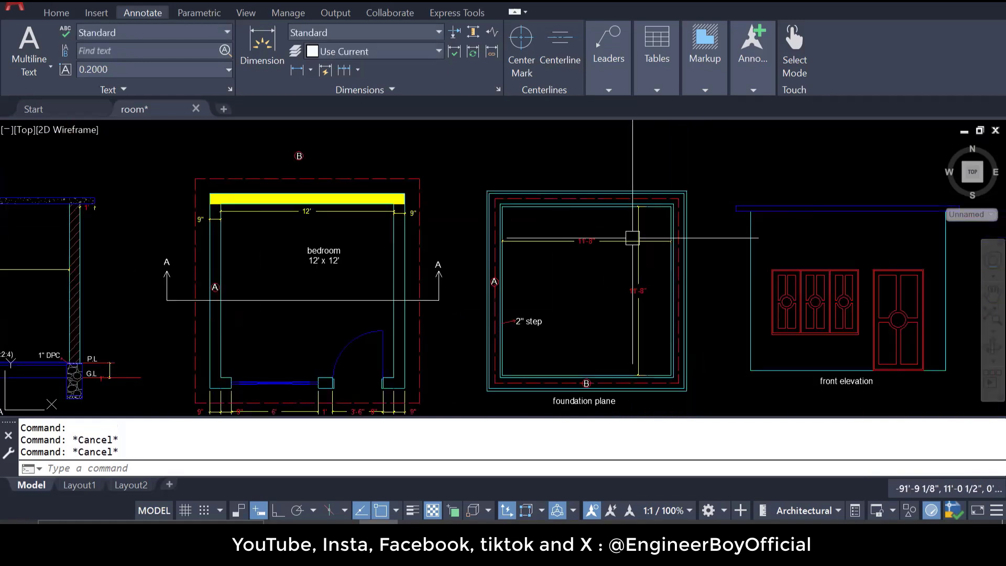
pyautogui.scroll(4, 239, 199)
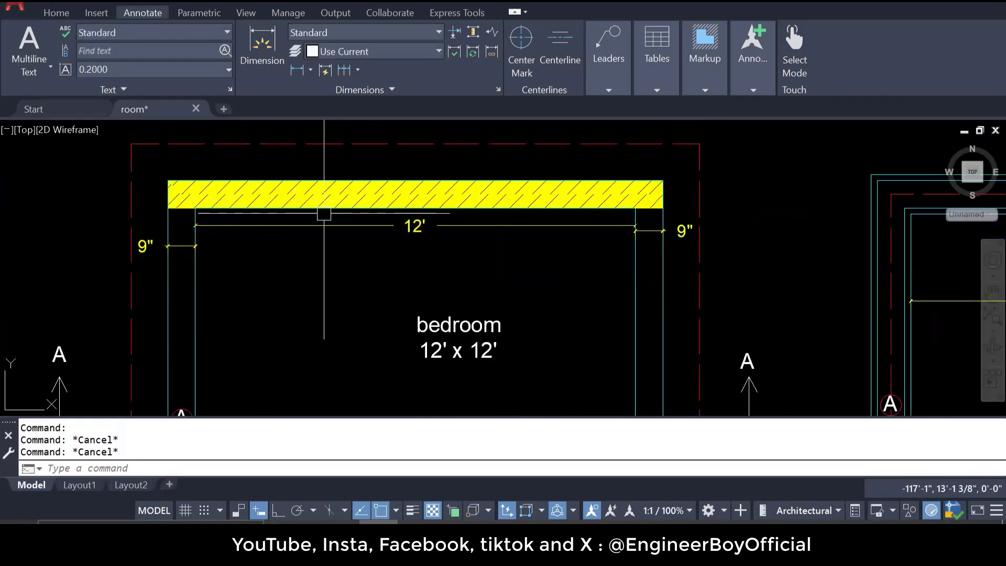
pyautogui.moveTo(431, 240); pyautogui.dragTo(482, 242)
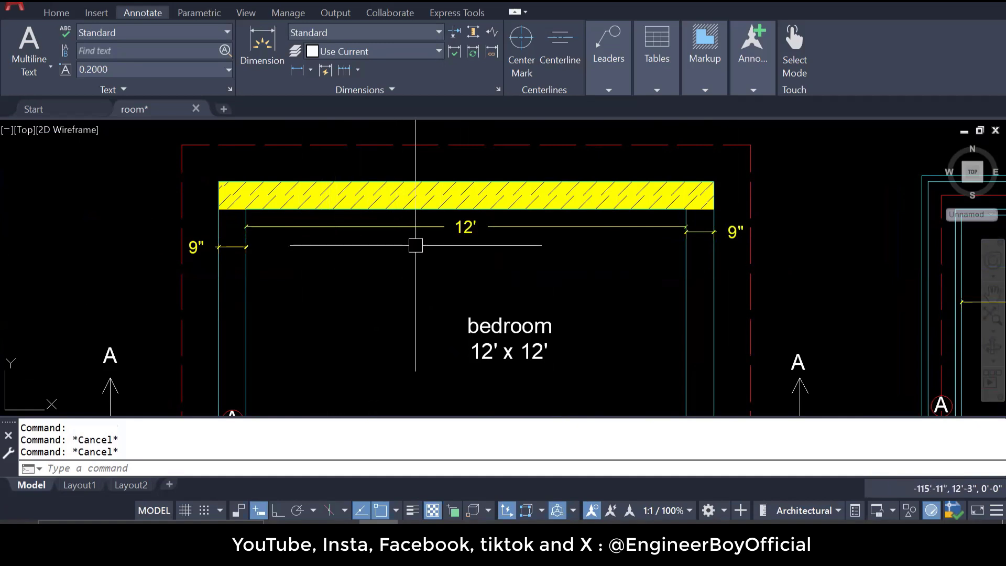
# Add a linear dimension for the bedroom's overall outer width, placed between the inside width dimension and the room label
pyautogui.click(295, 70)
pyautogui.click(218, 278)
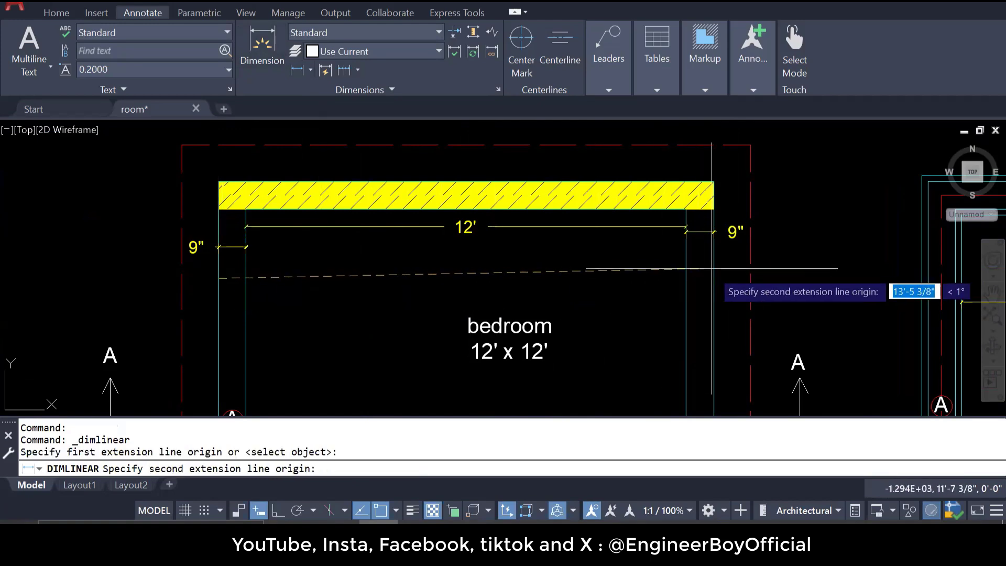
pyautogui.click(714, 279)
pyautogui.click(641, 278)
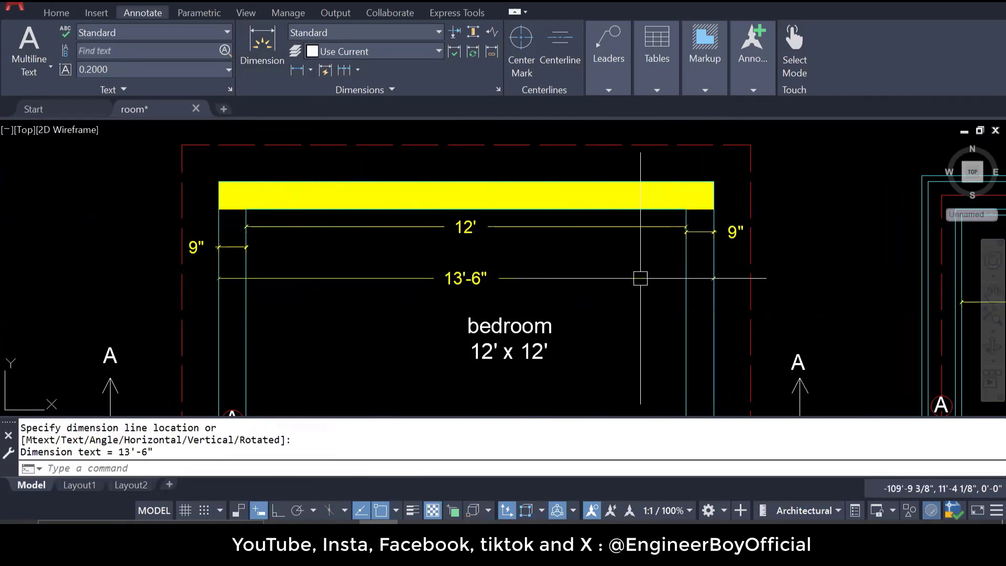
pyautogui.scroll(2, 460, 279)
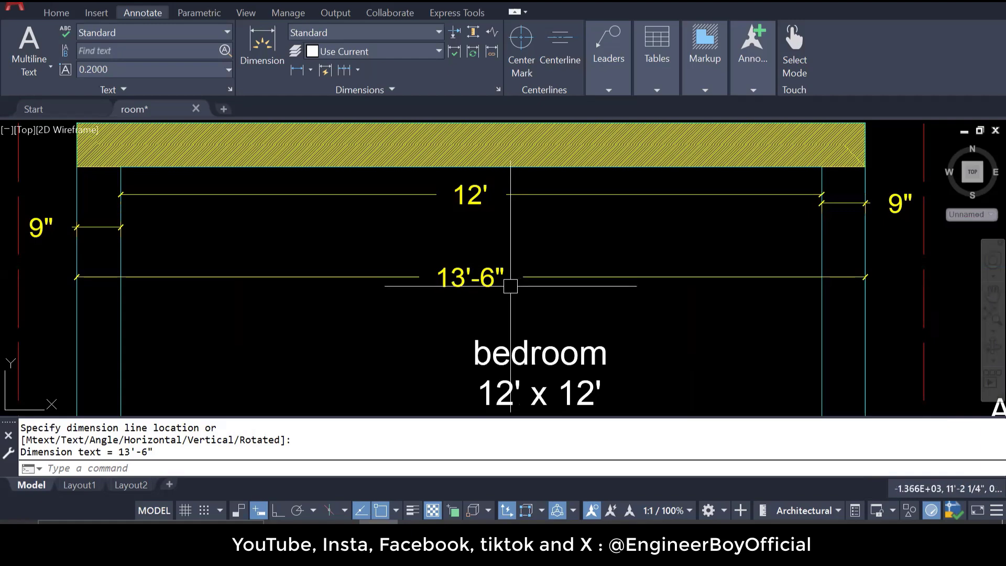
pyautogui.press('Escape')
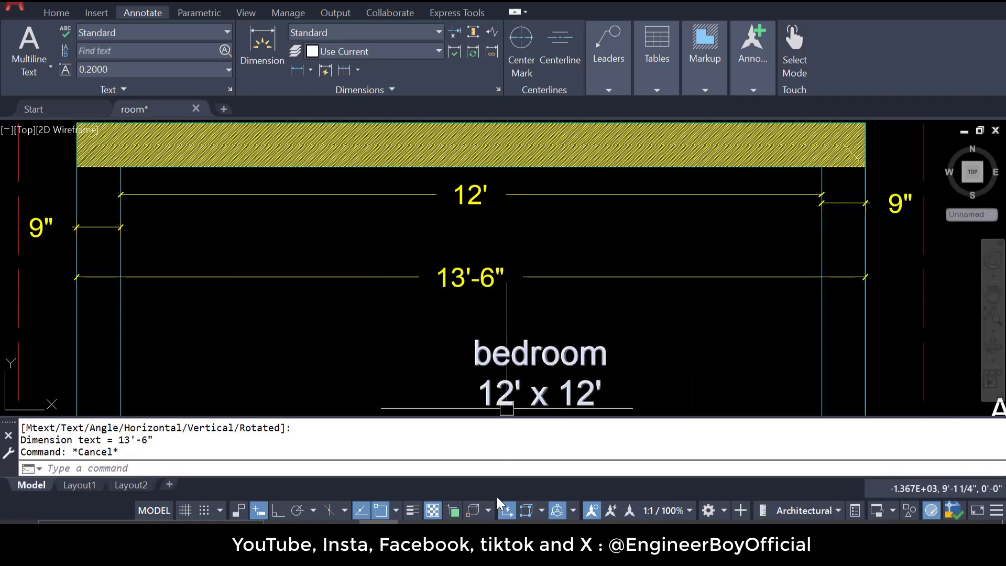
# Switch to the Excel estimation sheet and enter 2 as the number for both wall A and wall B
pyautogui.click(496, 520)
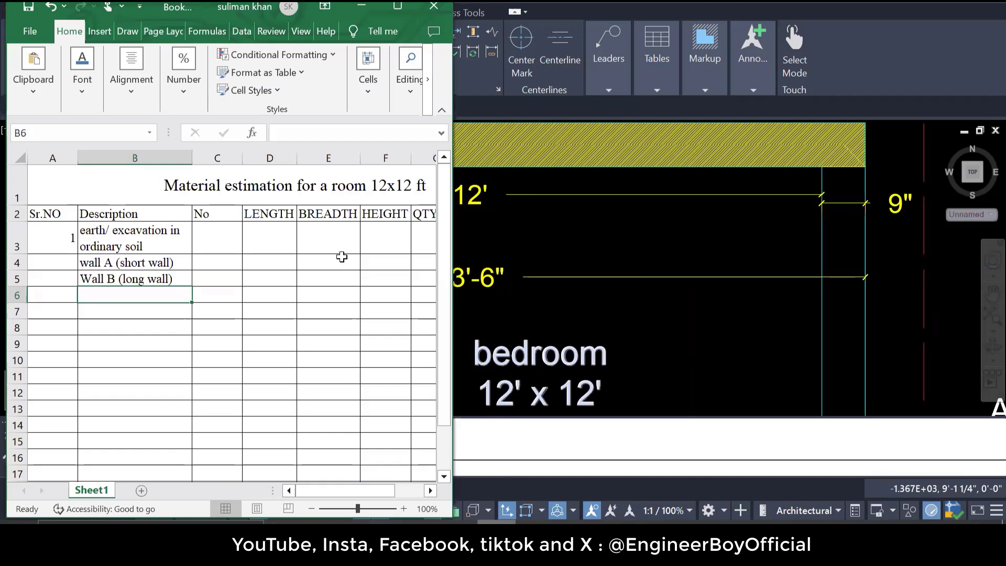
pyautogui.click(201, 279)
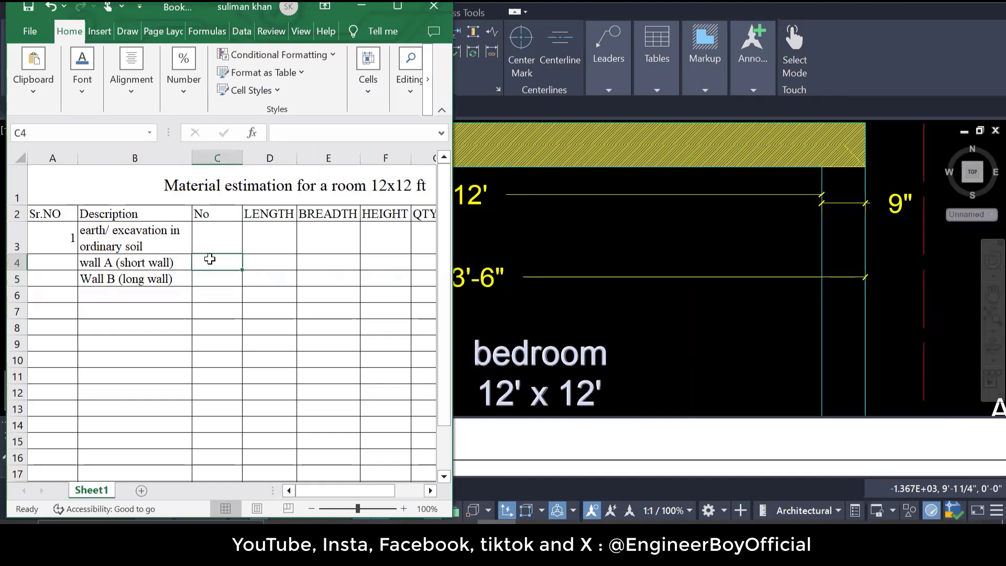
pyautogui.write('2')
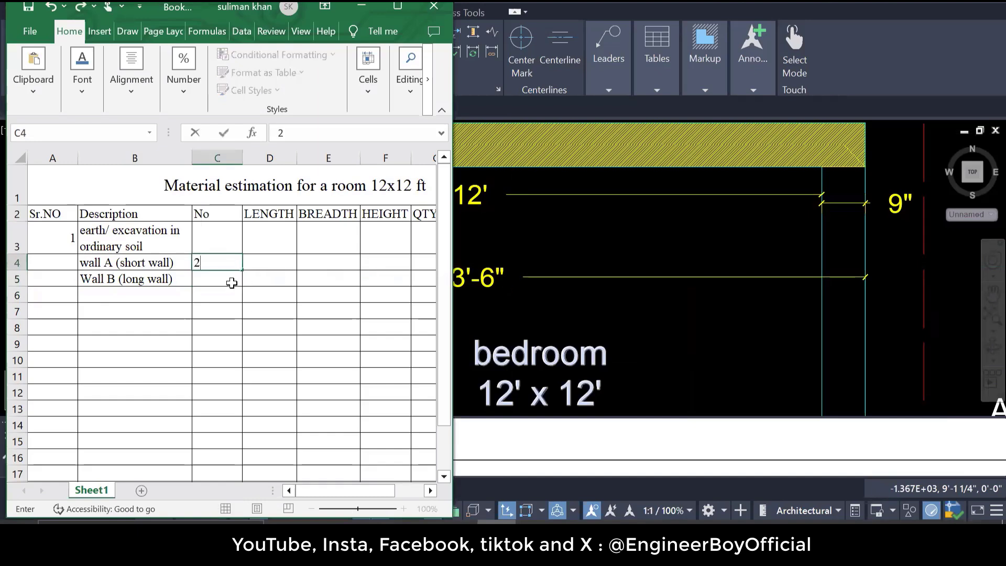
pyautogui.press('Return')
pyautogui.write('2')
pyautogui.click(259, 298)
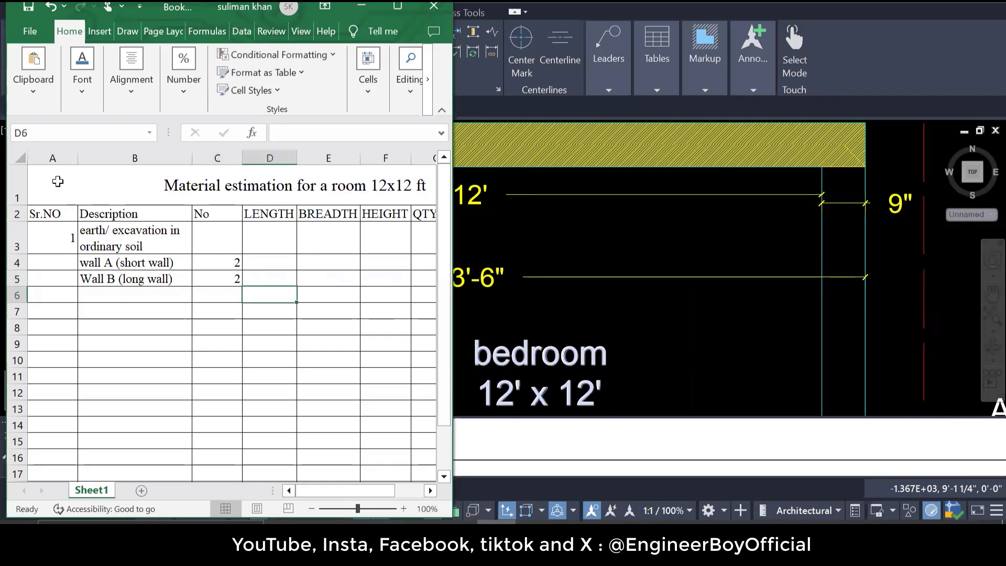
# Maximize the workbook window and centre the contents of all the sheet's cells horizontally
pyautogui.click(16, 158)
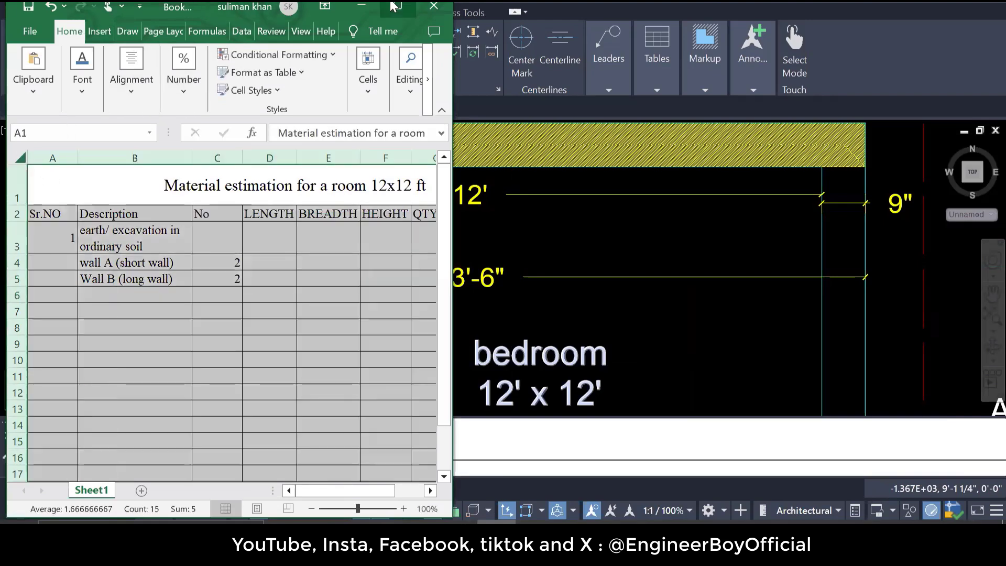
pyautogui.click(412, 11)
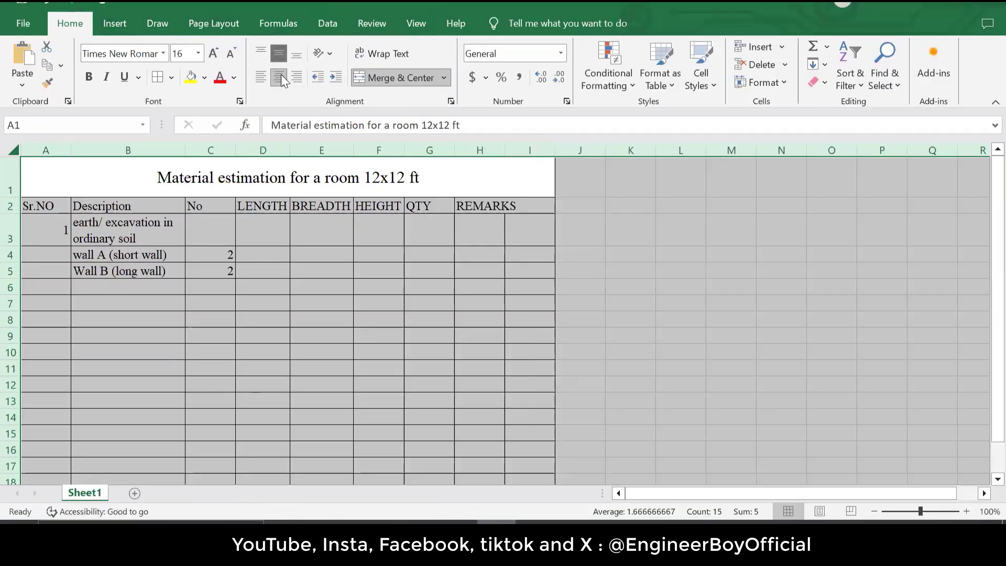
pyautogui.click(278, 80)
pyautogui.click(279, 79)
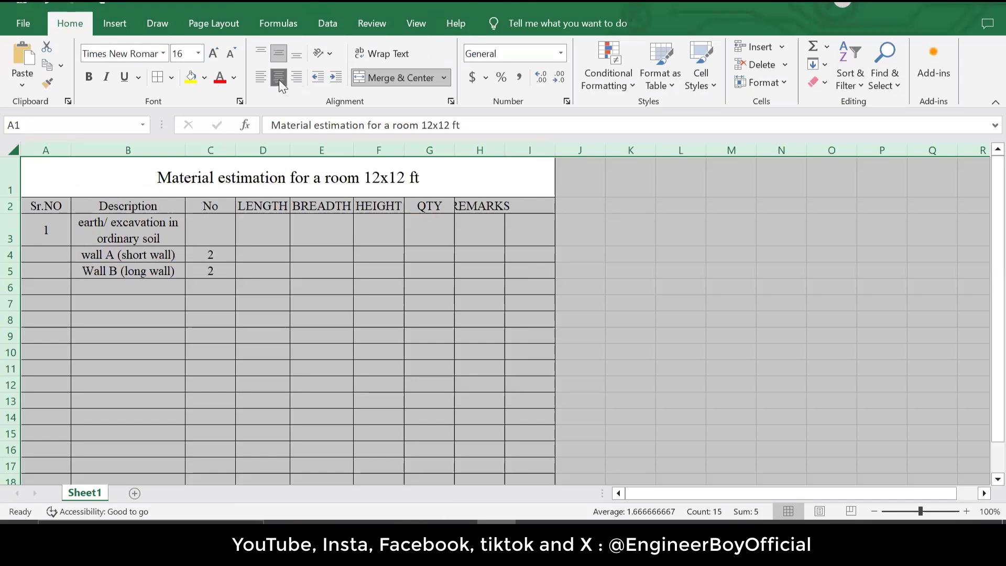
pyautogui.click(274, 237)
pyautogui.click(264, 255)
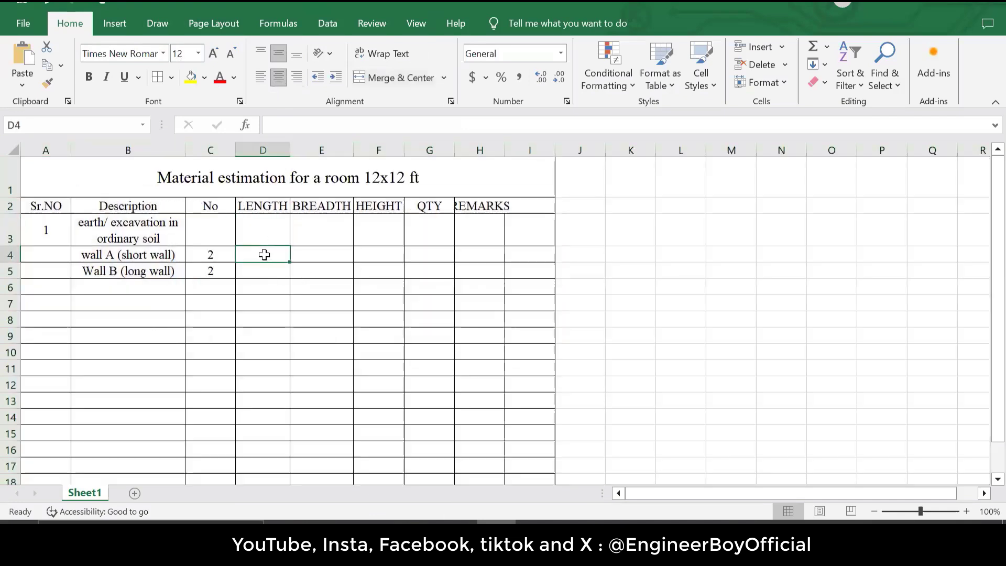
pyautogui.click(121, 234)
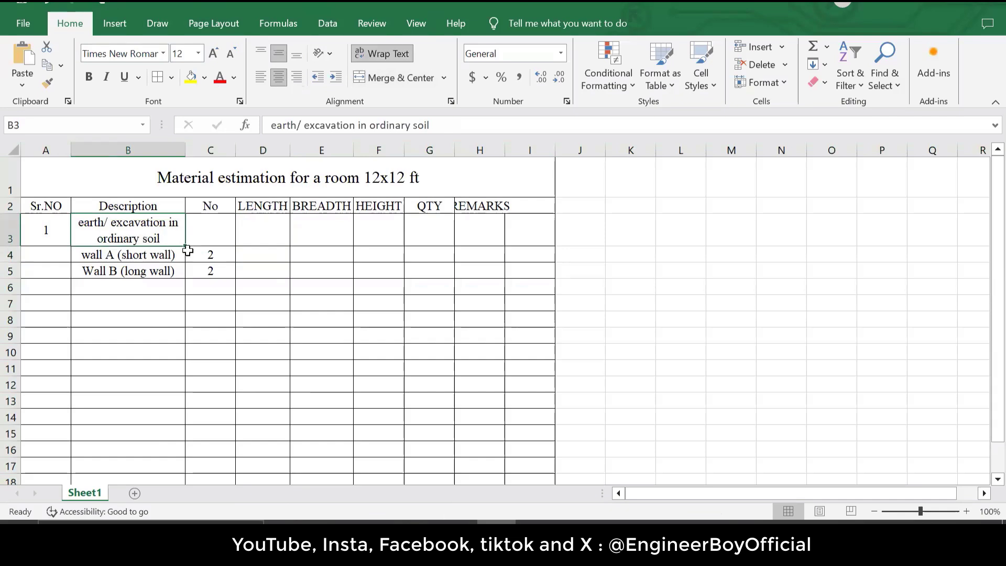
pyautogui.click(257, 255)
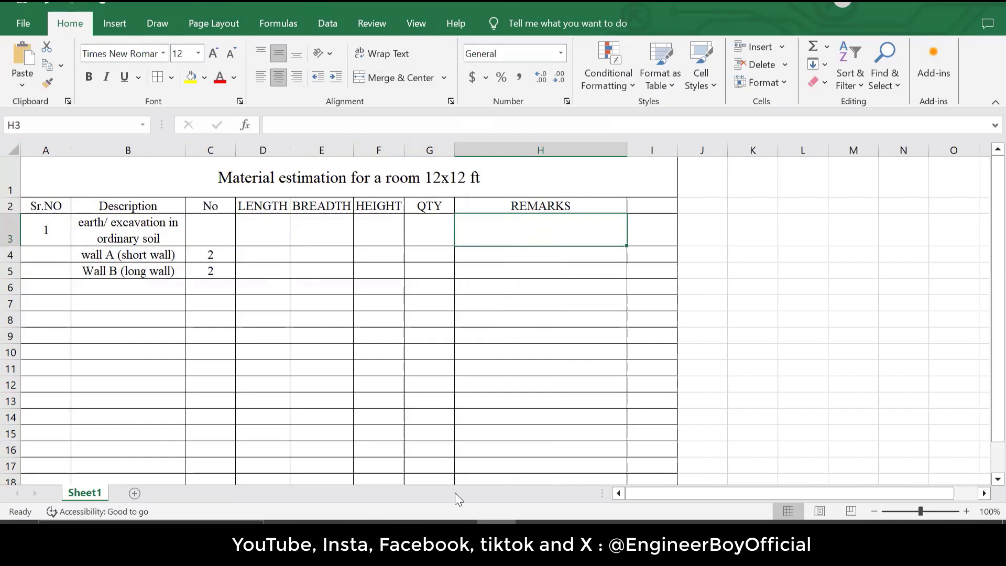
# Switch to AutoCAD and examine the foundation width and the wall above it in x-section AA
pyautogui.moveTo(456, 536)
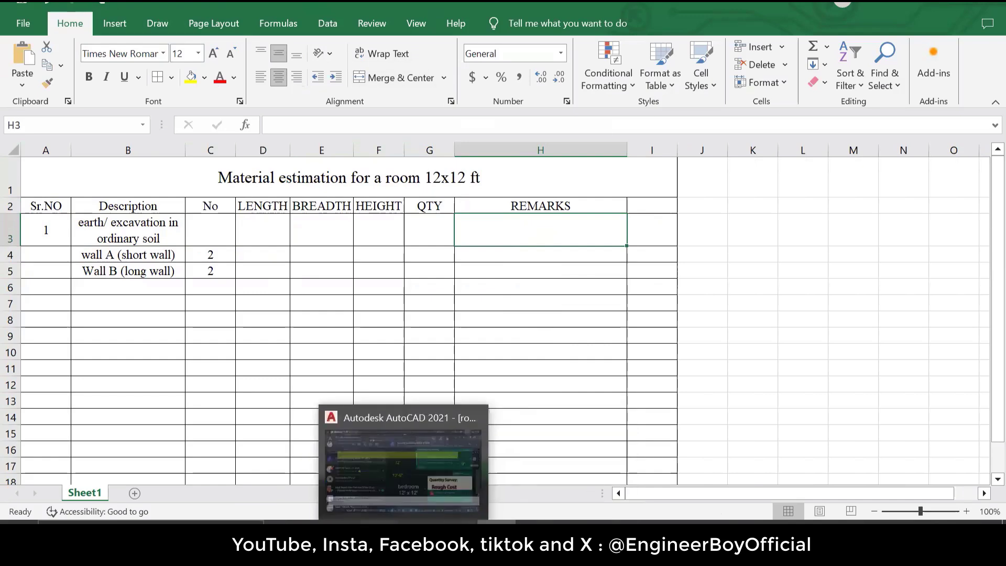
pyautogui.click(378, 536)
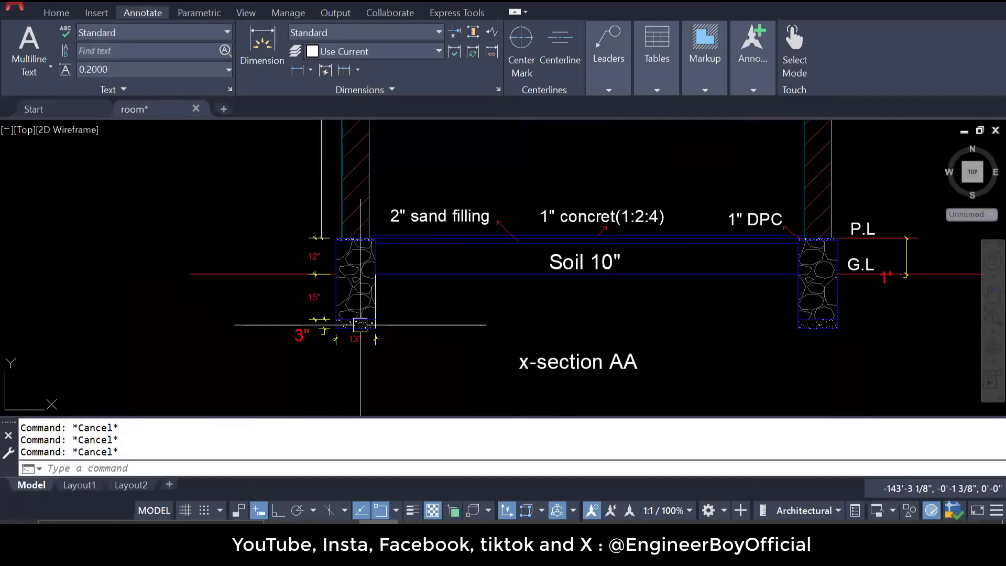
pyautogui.scroll(4, 360, 329)
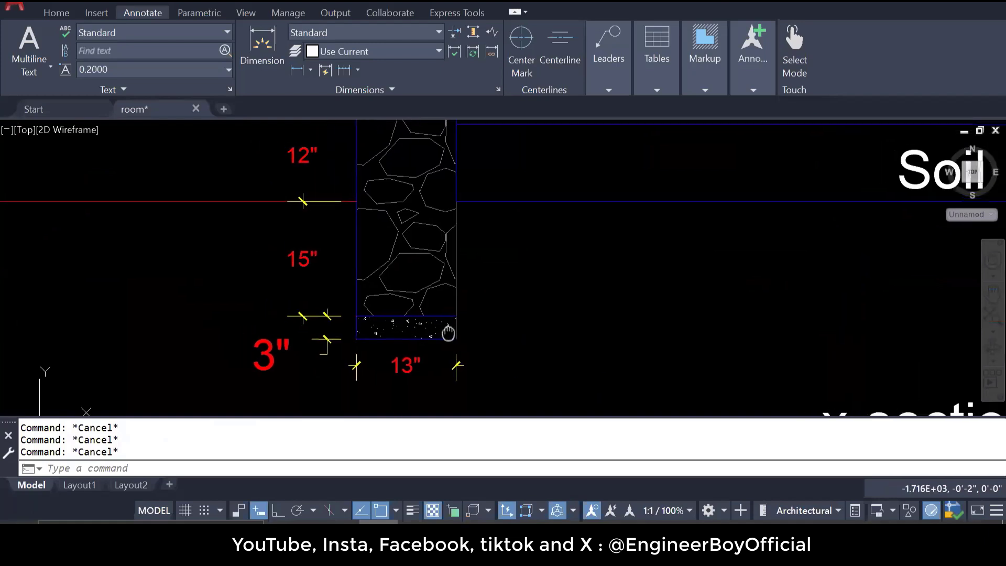
pyautogui.scroll(-2, 420, 382)
pyautogui.scroll(2, 414, 378)
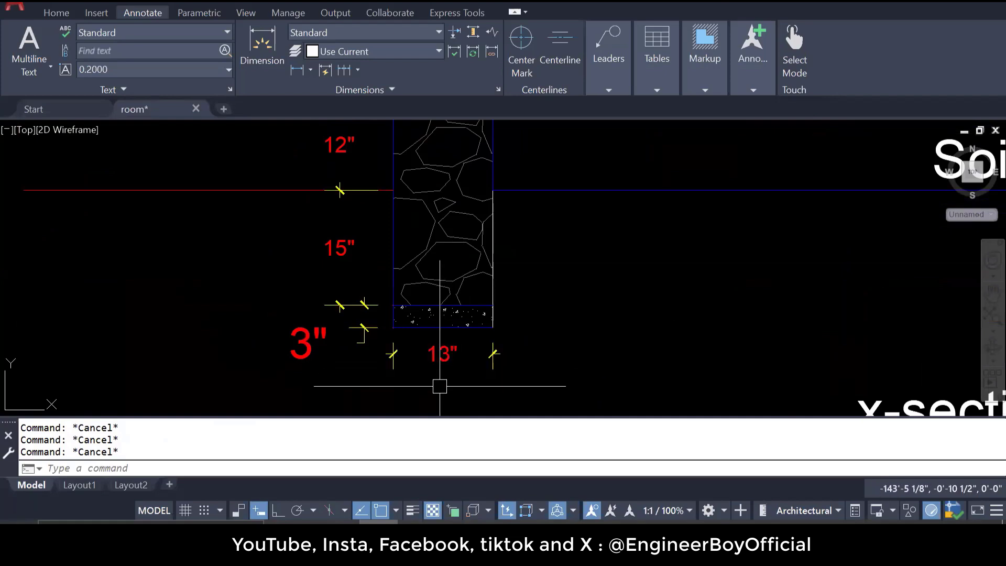
pyautogui.scroll(-2, 440, 386)
pyautogui.scroll(3, 451, 252)
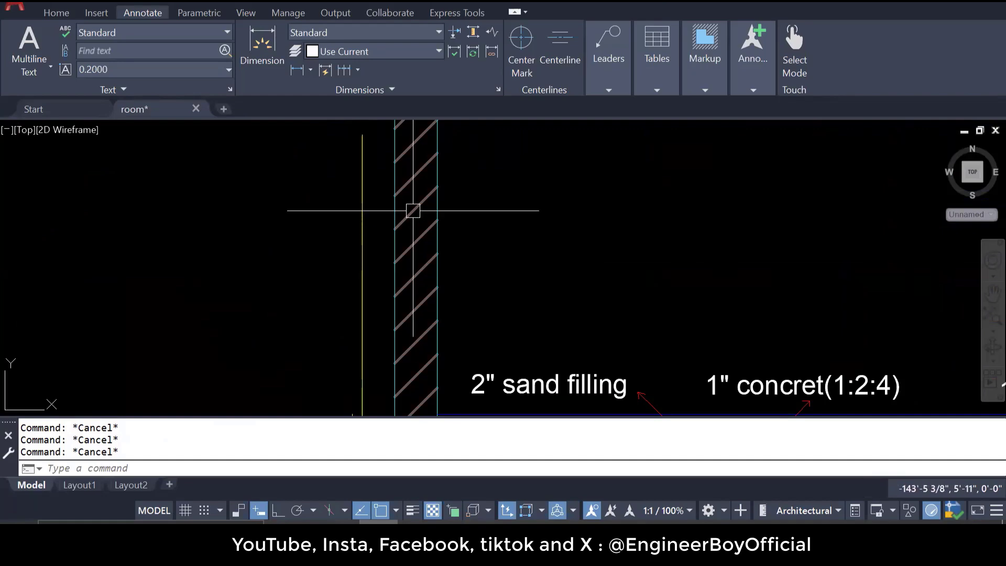
pyautogui.scroll(-3, 413, 211)
pyautogui.scroll(5, 411, 382)
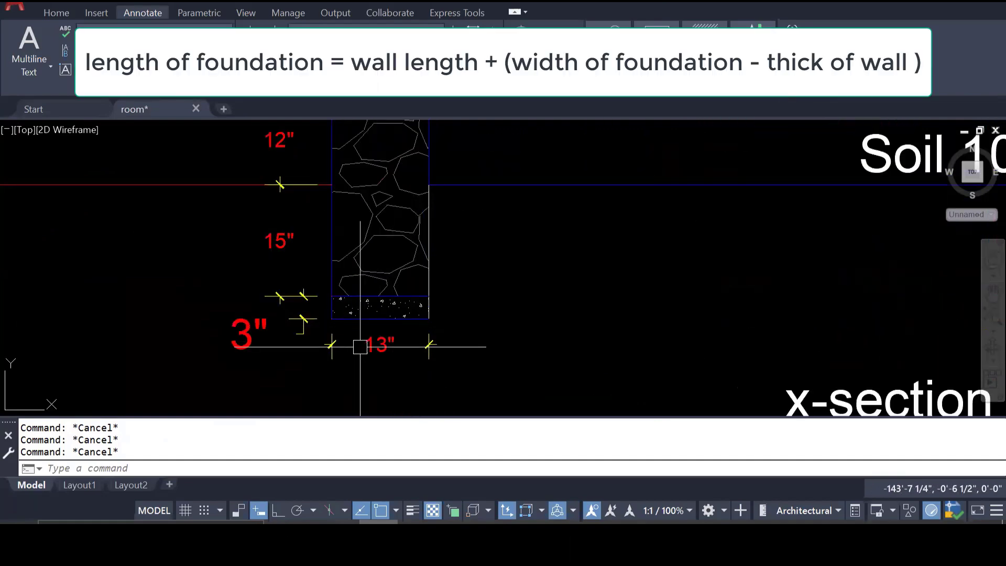
pyautogui.scroll(-5, 390, 381)
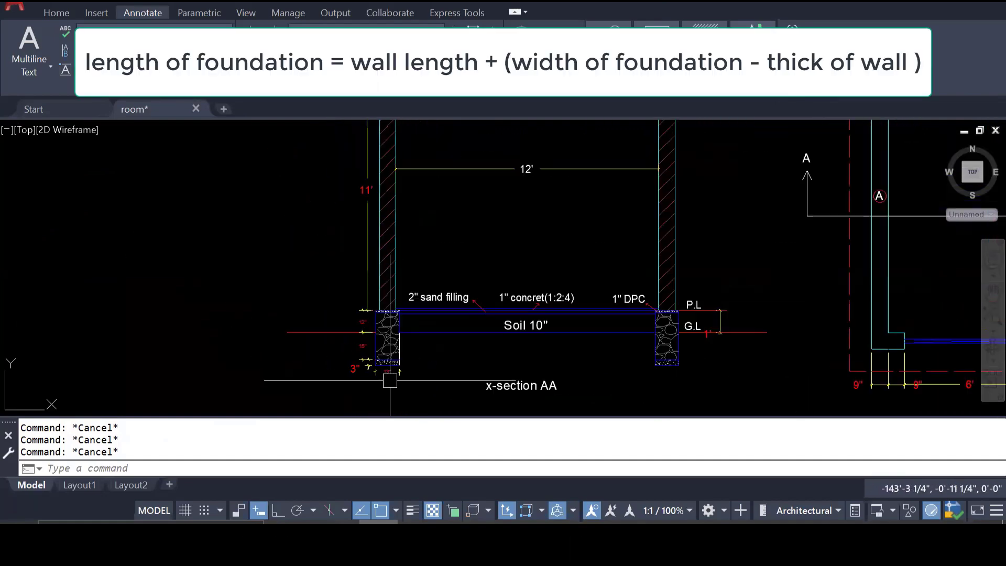
pyautogui.scroll(4, 397, 225)
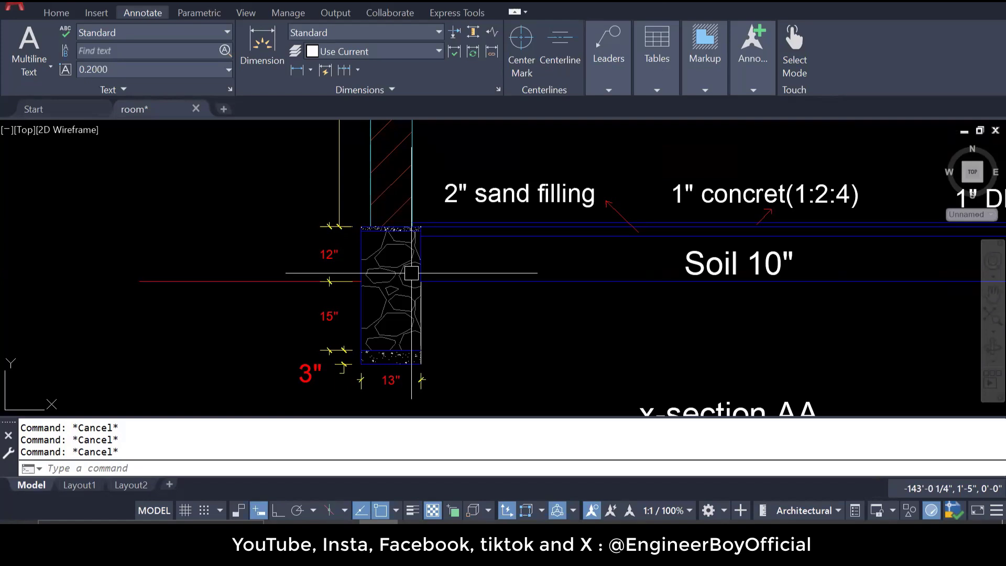
# Add the multiline text 13" - 9" beside the left-hand foundation in x-section AA
pyautogui.write('mt')
pyautogui.press('Return')
pyautogui.click(450, 292)
pyautogui.click(764, 303)
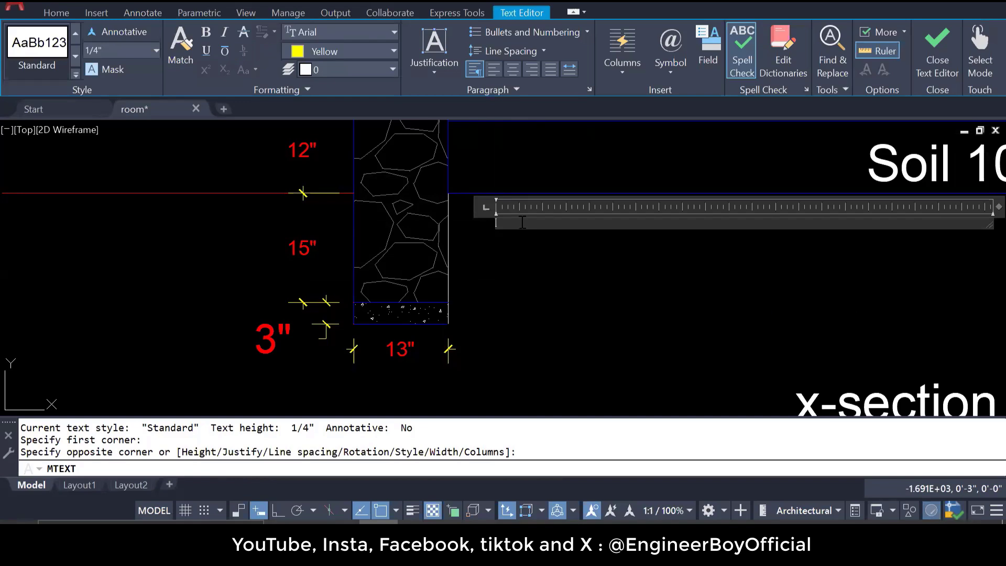
pyautogui.write('13')
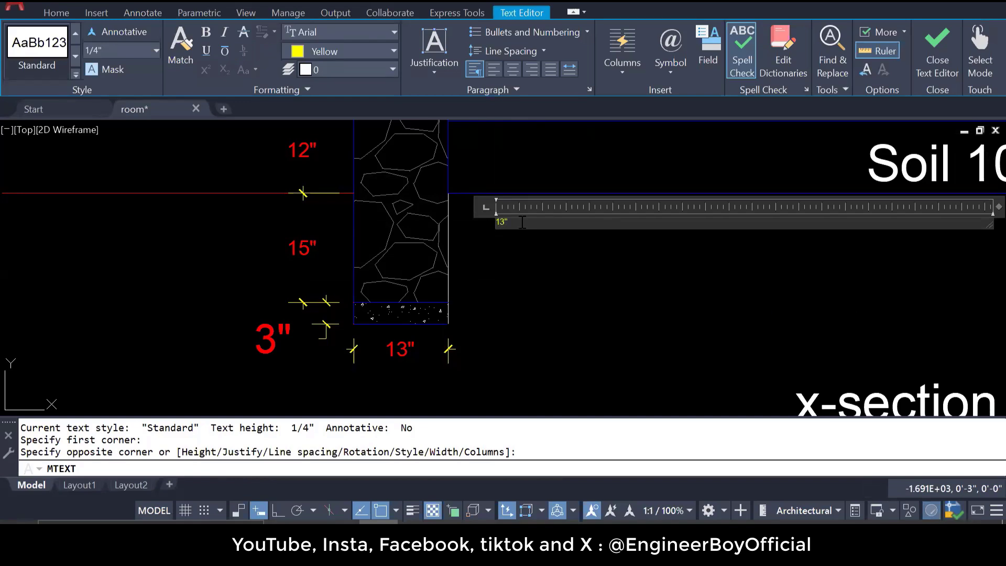
pyautogui.write('" - 9"')
pyautogui.click(271, 131)
# Start scaling the 13" - 9" text beside the foundation
pyautogui.click(501, 219)
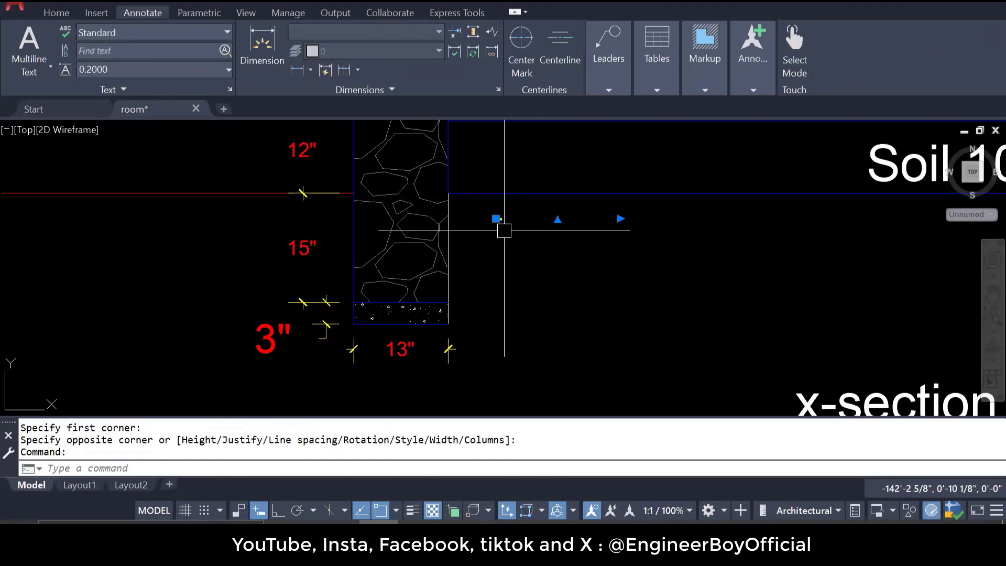
pyautogui.write('sc')
pyautogui.press('Return')
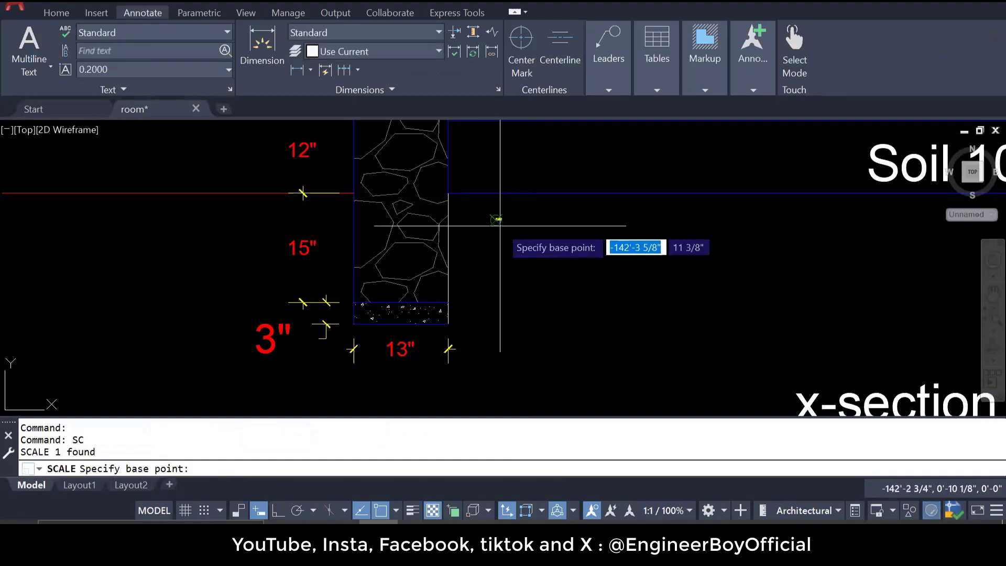
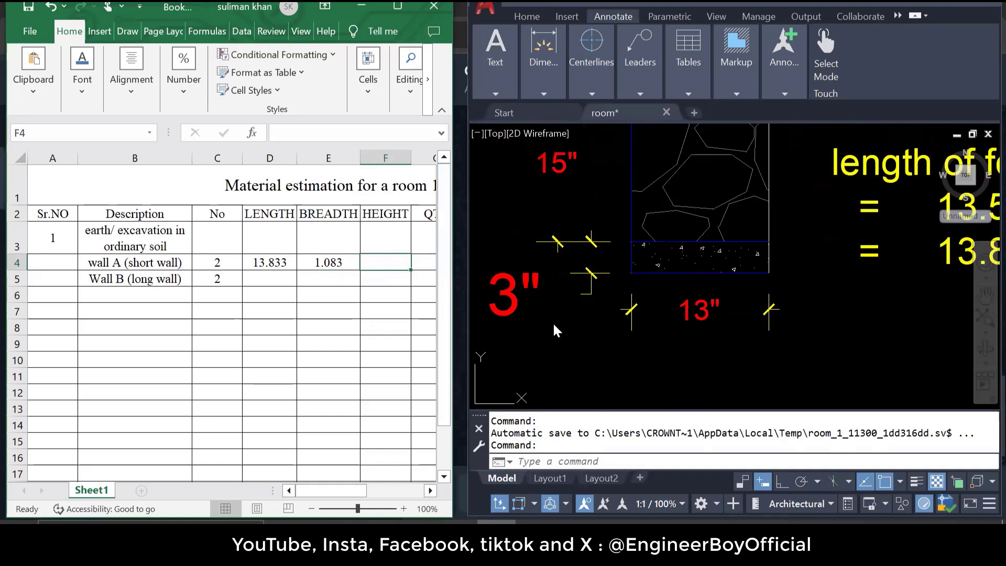
# Examine both foundations in x-section AA for the ground level line and the depth dimensions below it
pyautogui.scroll(-4, 609, 324)
pyautogui.click(617, 313)
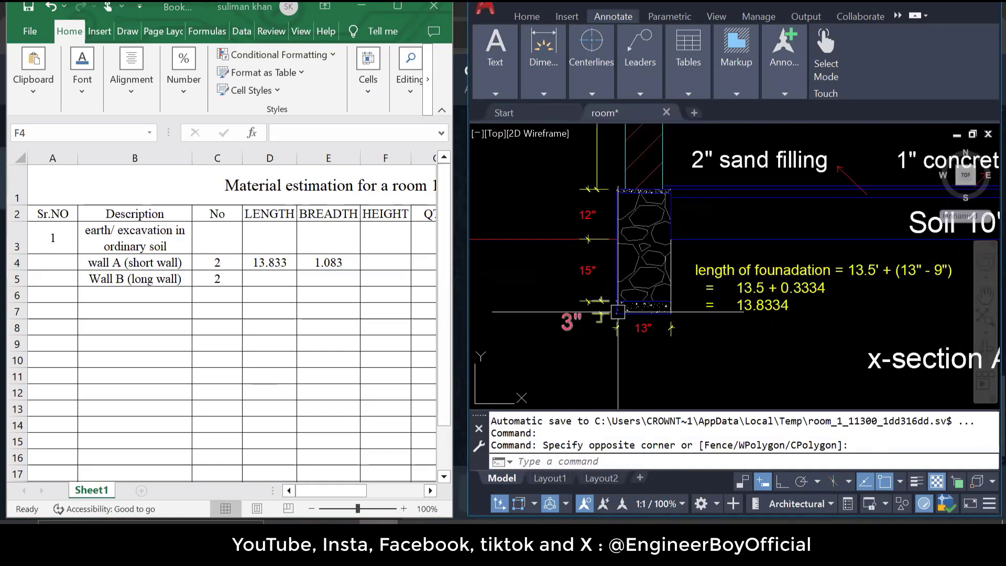
pyautogui.scroll(-2, 617, 313)
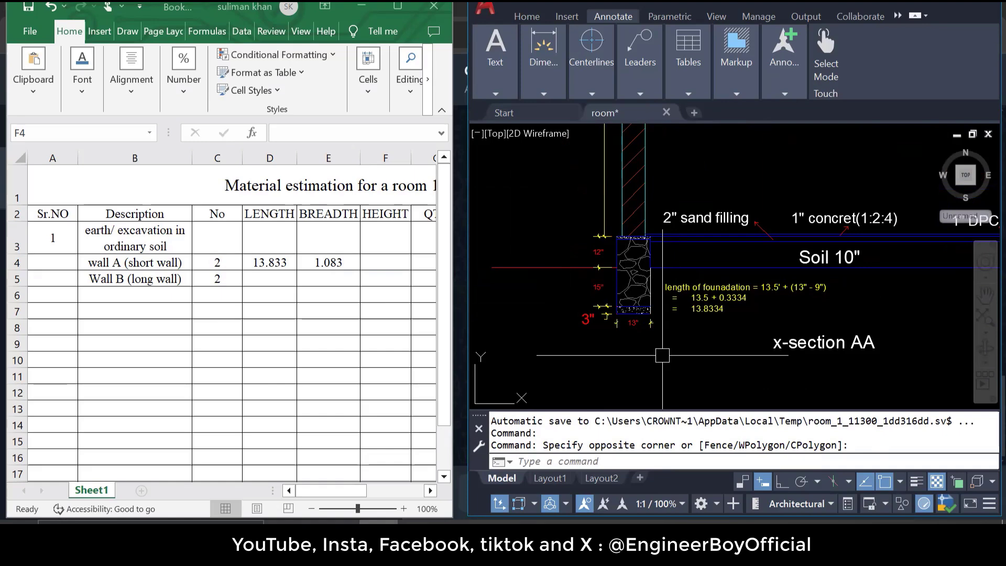
pyautogui.moveTo(756, 305); pyautogui.dragTo(581, 316)
pyautogui.scroll(4, 930, 296)
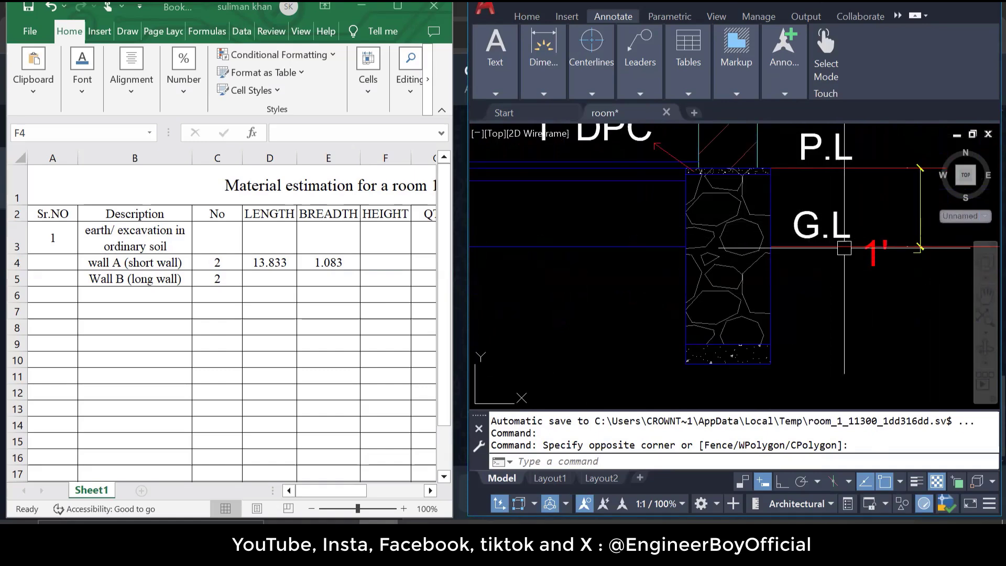
pyautogui.click(814, 225)
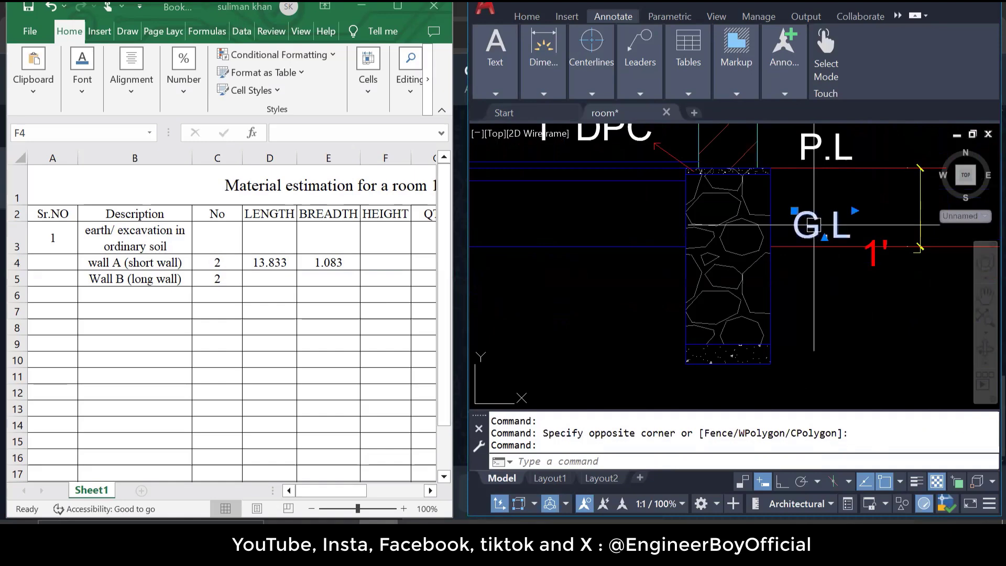
pyautogui.press('Escape')
pyautogui.press('Escape')
pyautogui.press('Escape')
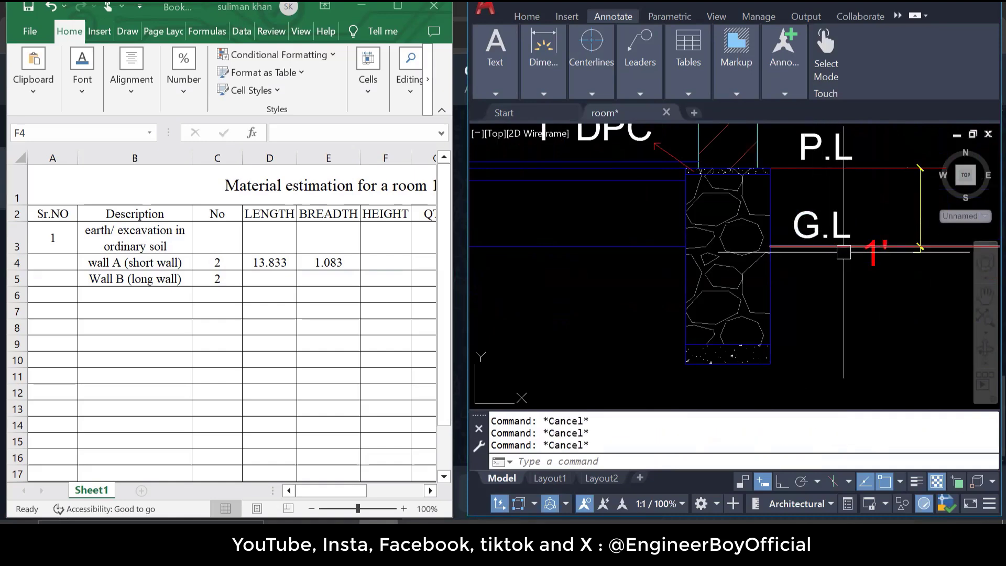
pyautogui.scroll(-3, 752, 266)
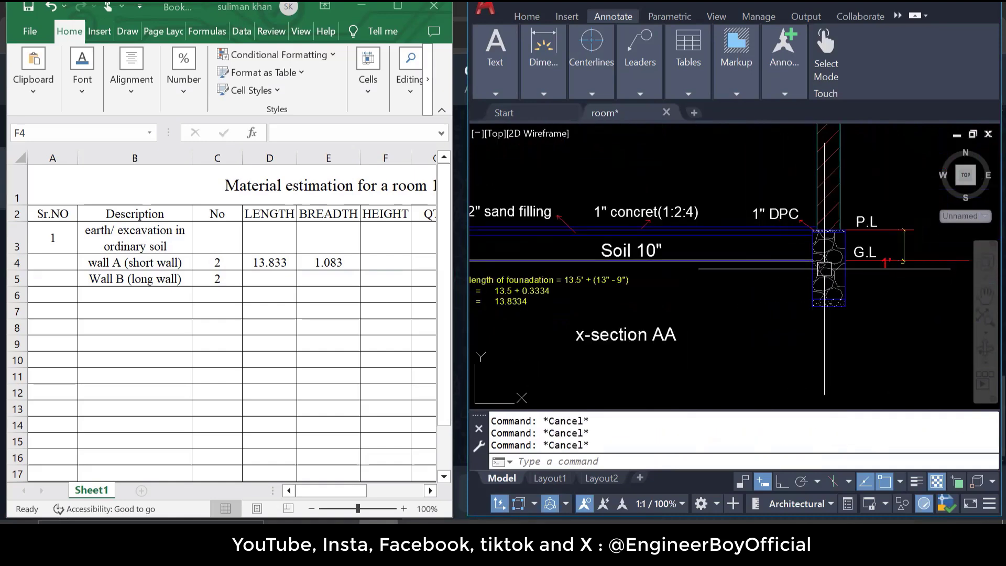
pyautogui.scroll(-4, 804, 285)
pyautogui.scroll(6, 699, 281)
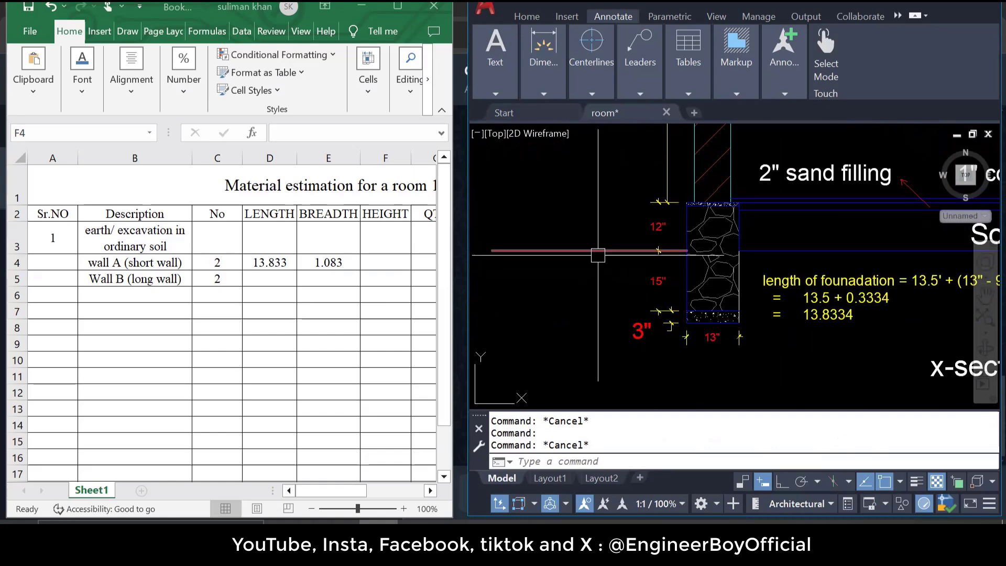
pyautogui.scroll(3, 671, 327)
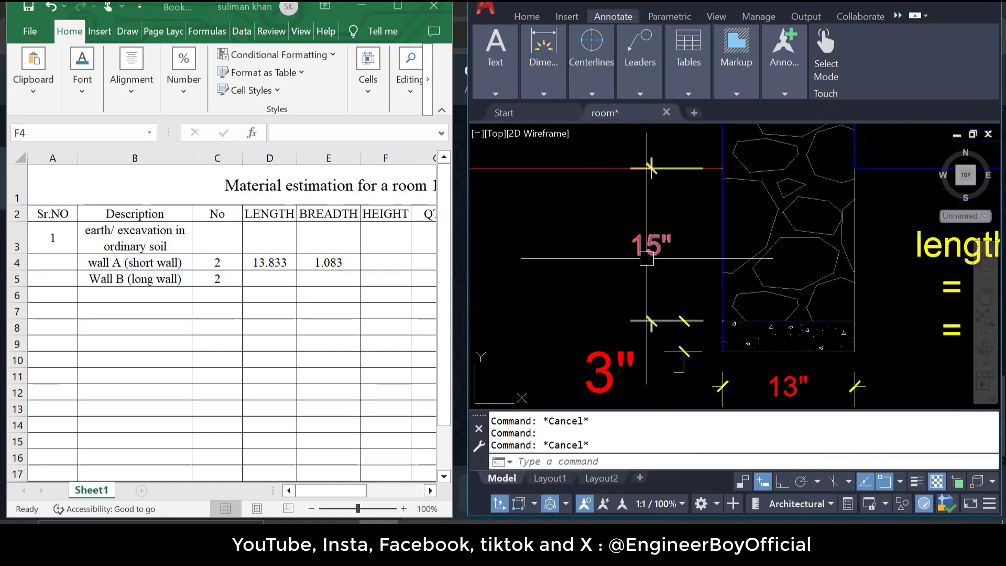
# Enter 1.5 as the height of wall A (short wall) in the estimation sheet
pyautogui.moveTo(706, 294); pyautogui.dragTo(688, 244)
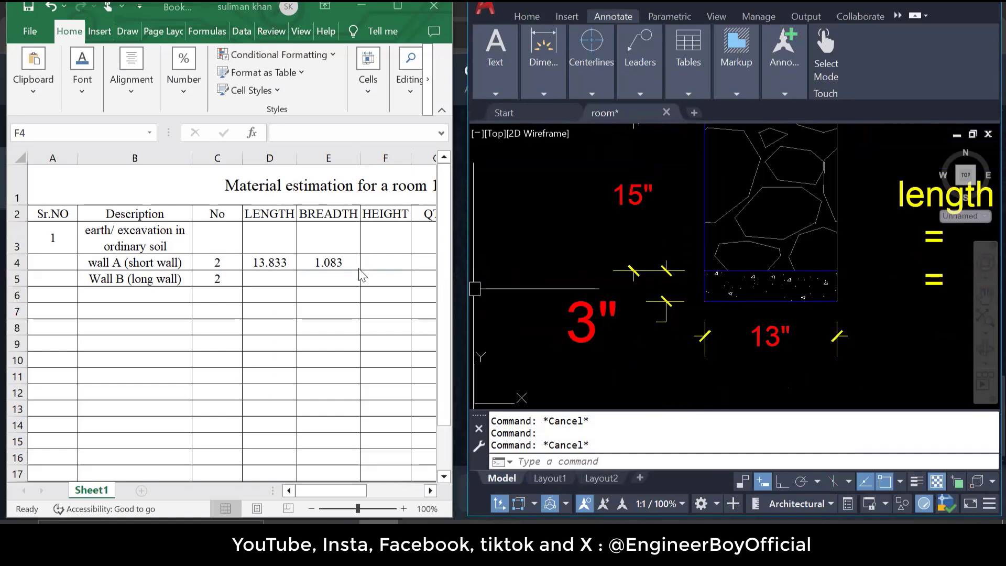
pyautogui.click(382, 263)
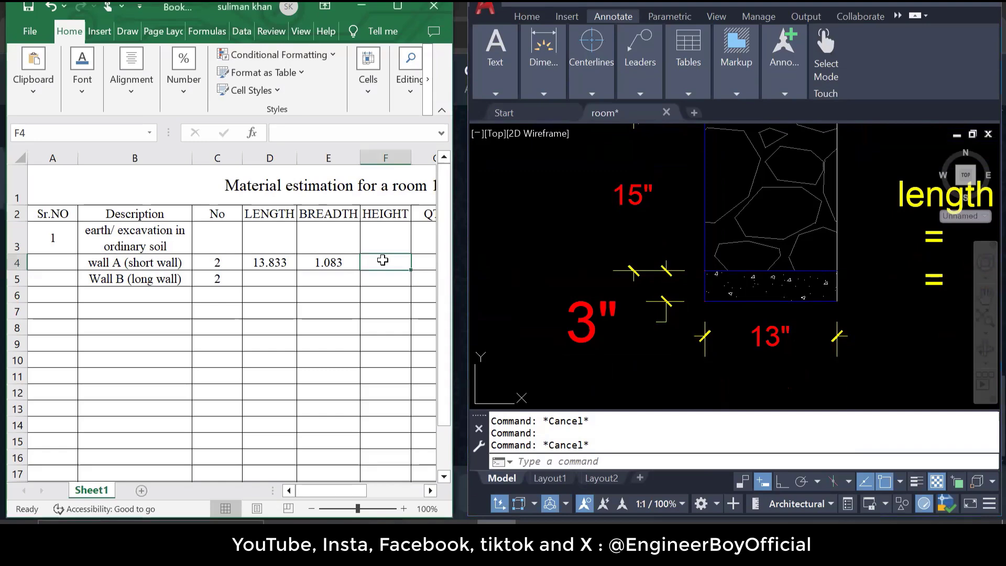
pyautogui.write('1')
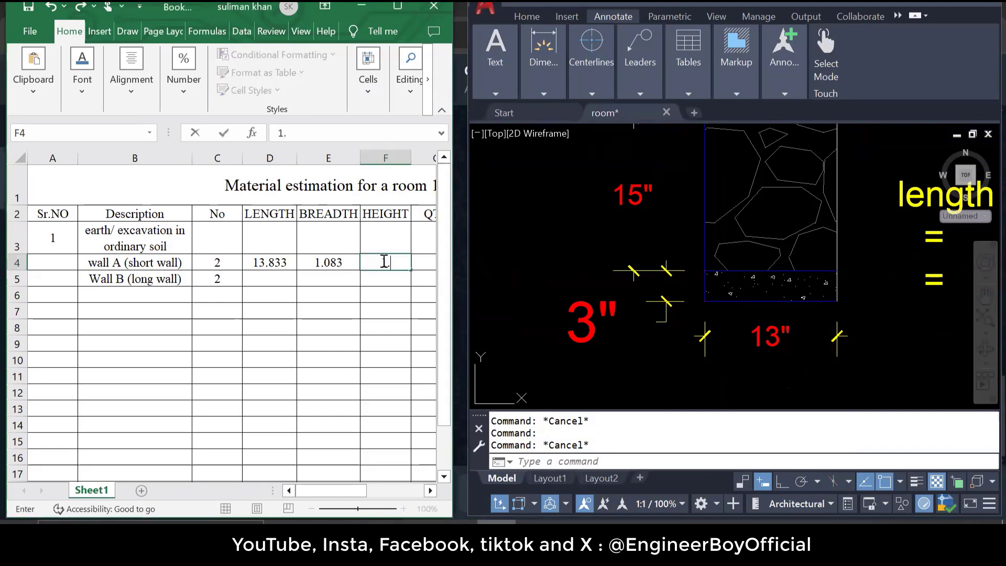
pyautogui.write('.5')
pyautogui.click(415, 292)
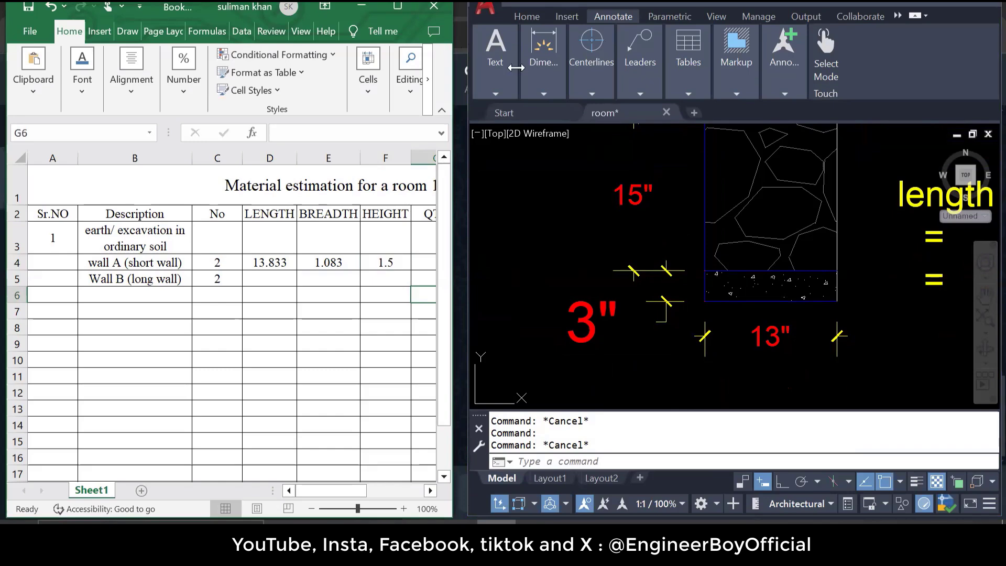
# Widen the Excel window and calculate wall A's quantity in G4 with the formula =F4*E4*D4*C4
pyautogui.moveTo(452, 47); pyautogui.dragTo(516, 47)
pyautogui.click(426, 258)
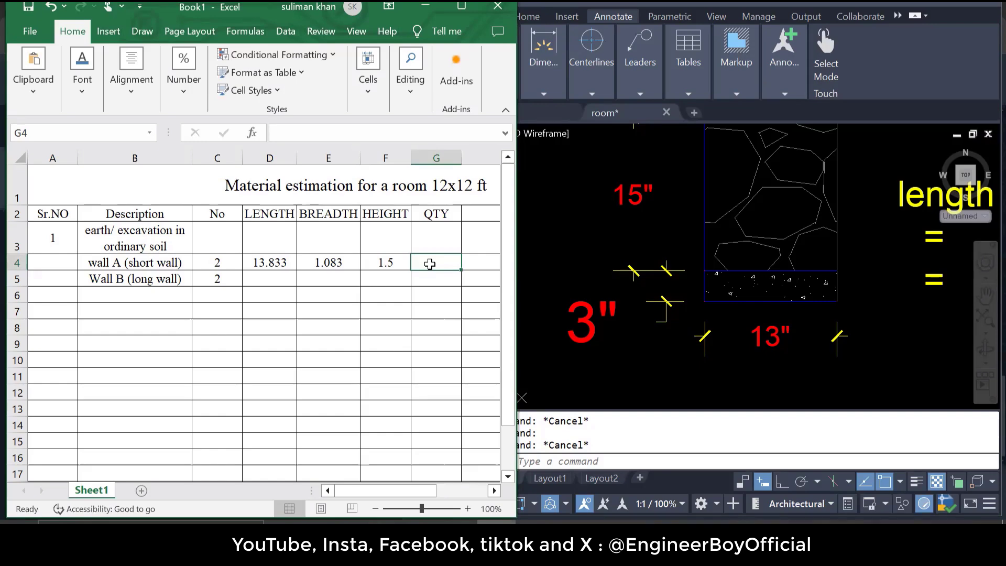
pyautogui.write('=')
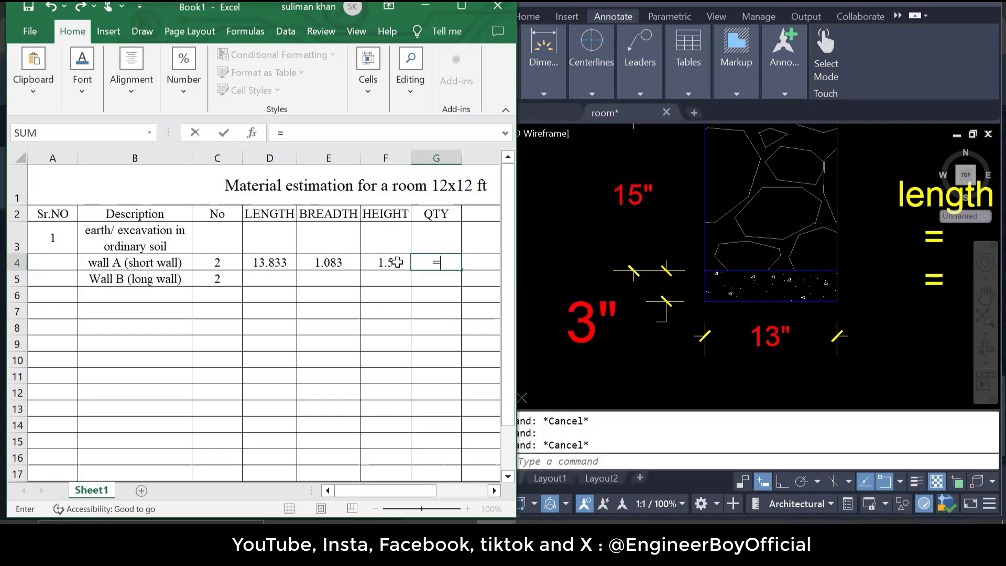
pyautogui.click(398, 262)
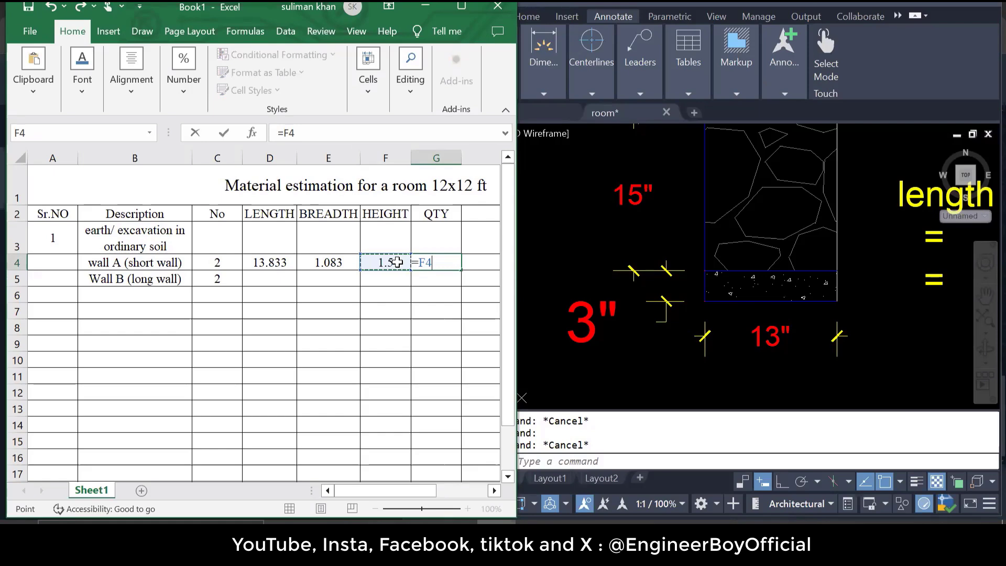
pyautogui.write('*')
pyautogui.click(335, 260)
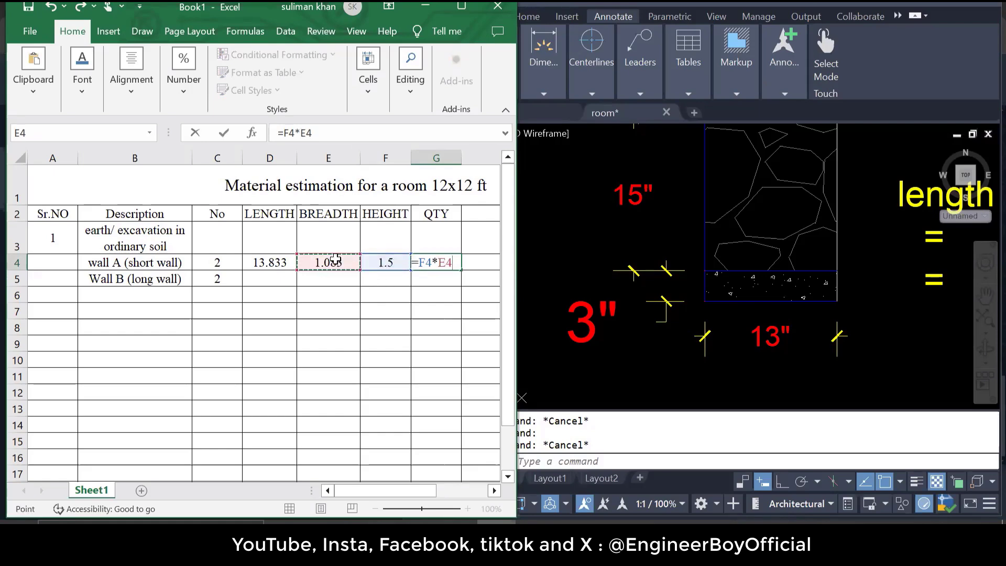
pyautogui.write('*')
pyautogui.click(276, 260)
pyautogui.write('*')
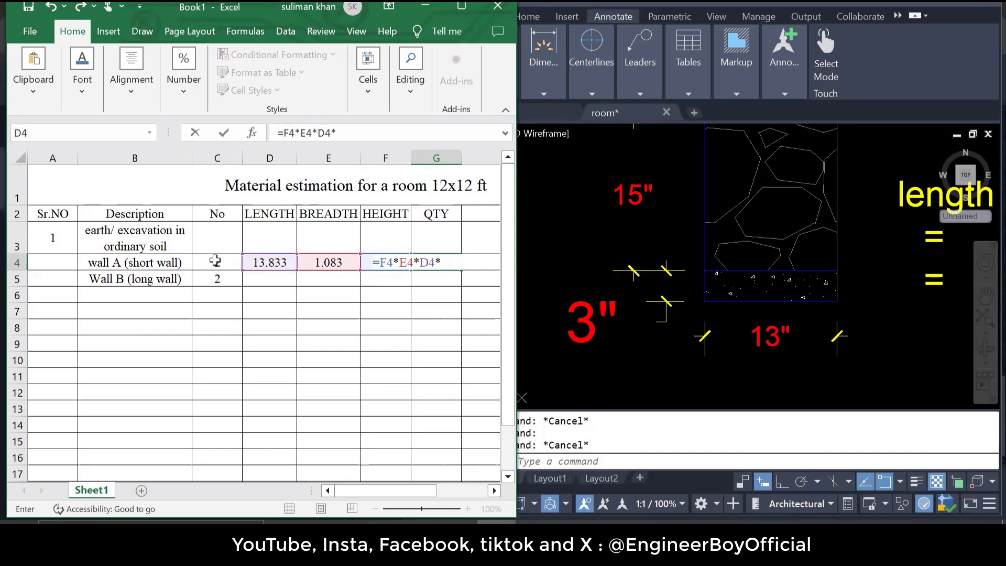
pyautogui.write('*')
pyautogui.click(214, 260)
pyautogui.write('*')
pyautogui.press('Return')
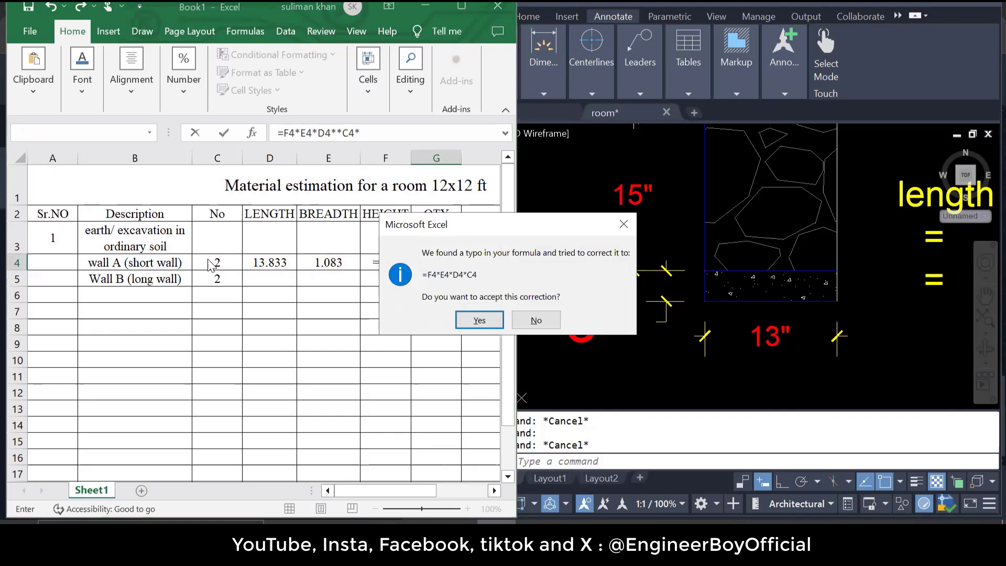
pyautogui.click(461, 322)
pyautogui.click(440, 265)
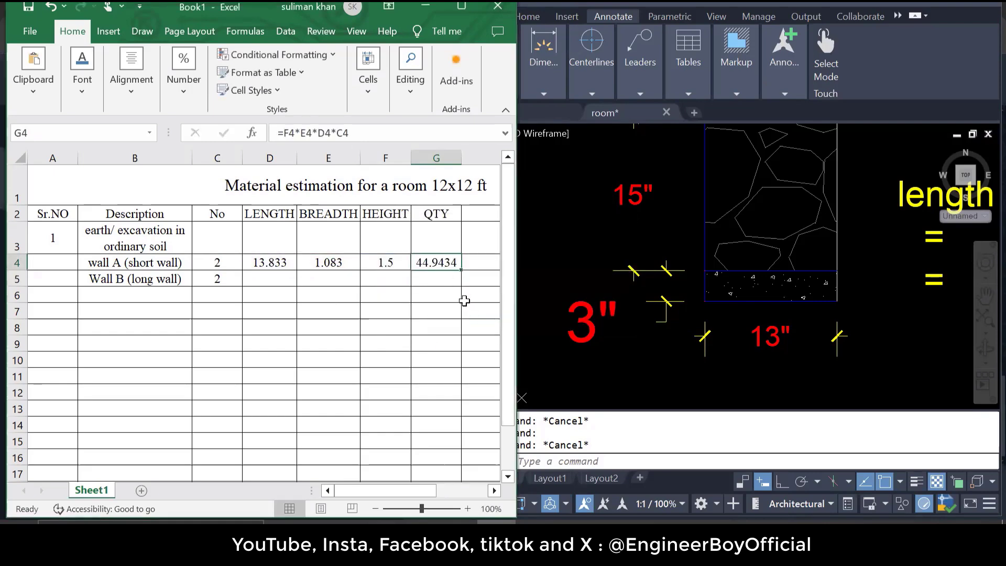
# Enter cft in wall A's REMARKS cell and insert a blank column before the REMARKS column
pyautogui.click(474, 263)
pyautogui.write('cft')
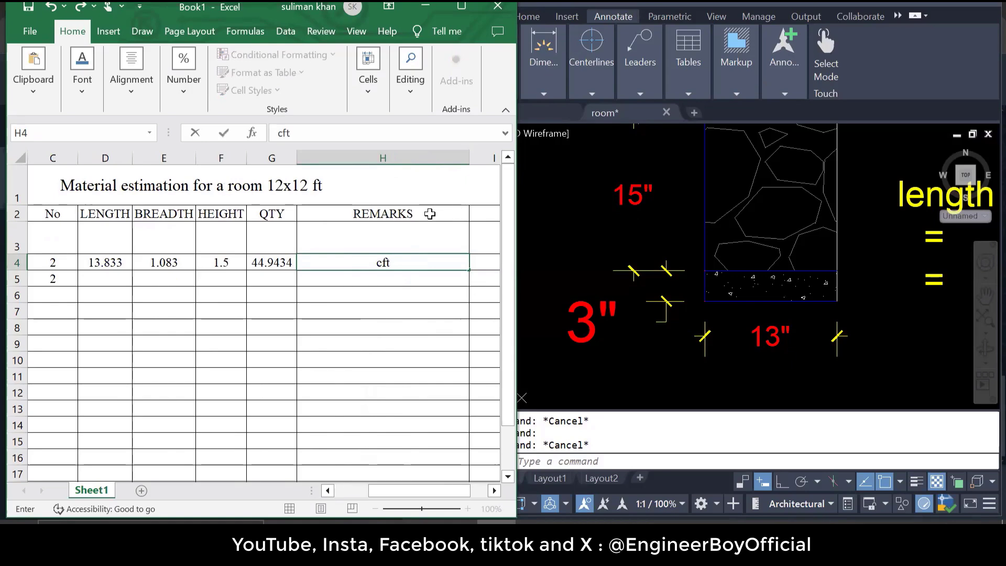
pyautogui.click(335, 210)
pyautogui.rightClick(338, 157)
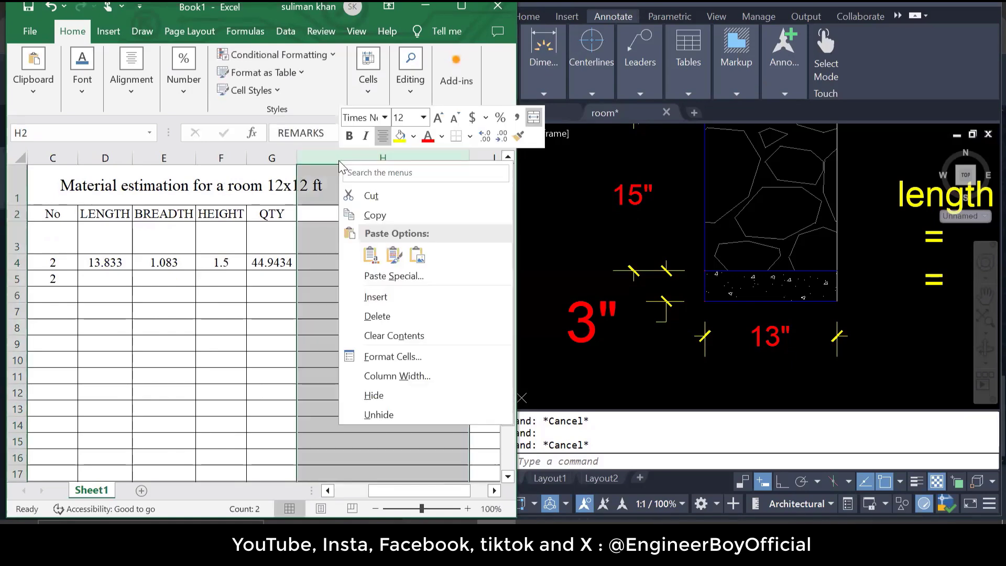
pyautogui.click(378, 291)
# Title the blank column between QTY and REMARKS "unit" and enter cft as wall A's unit
pyautogui.click(329, 262)
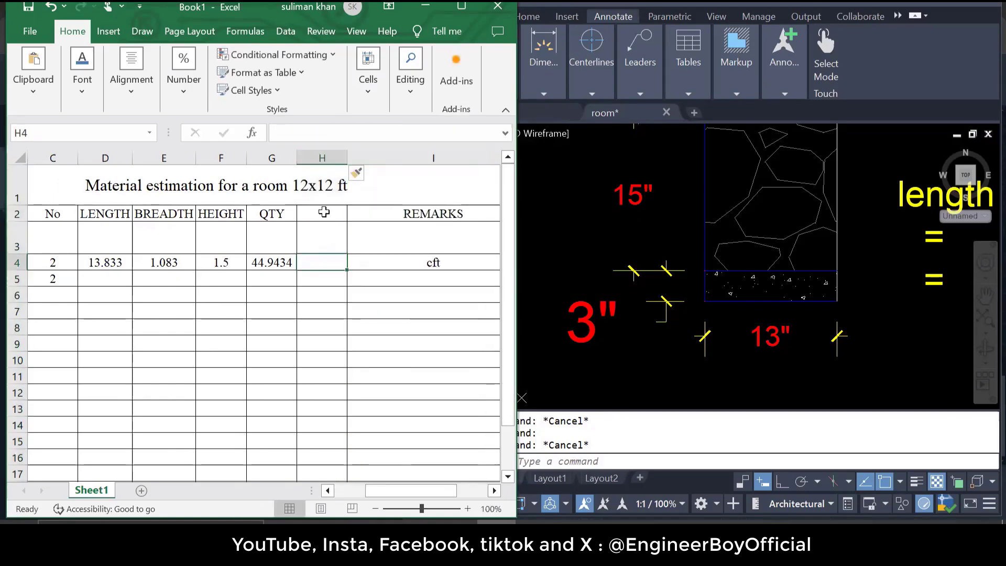
pyautogui.click(324, 212)
pyautogui.write('unit')
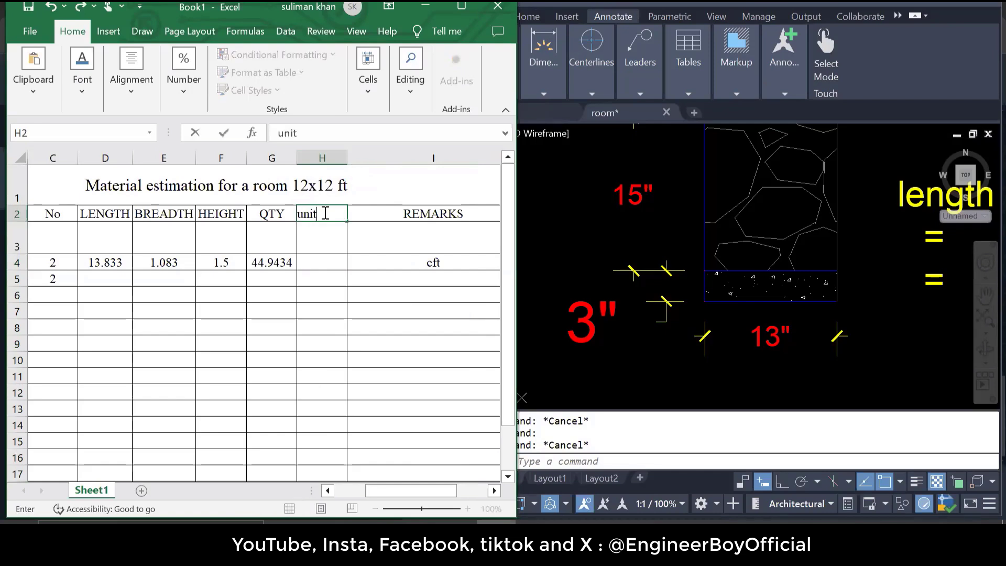
pyautogui.click(311, 262)
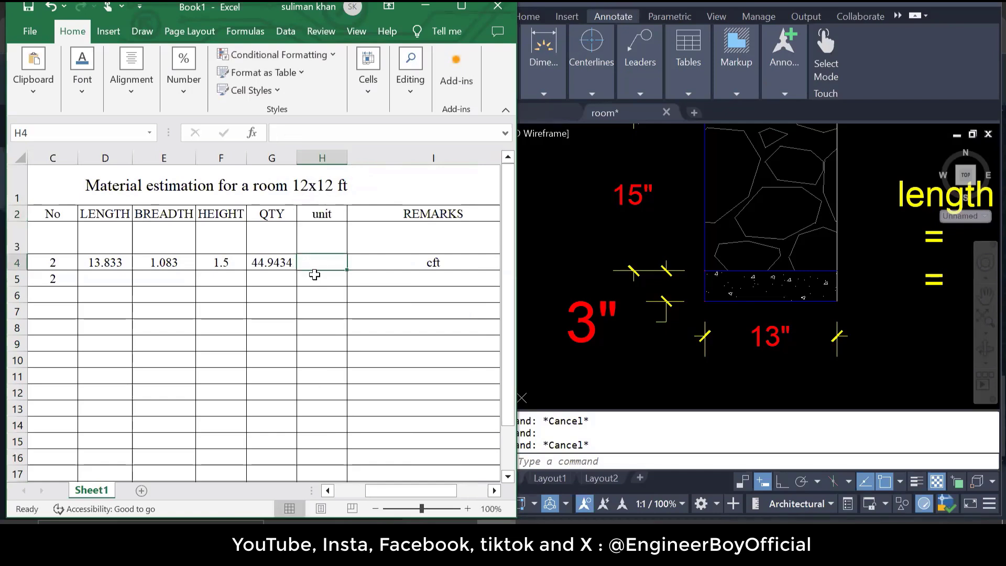
pyautogui.write('cft')
# Maximize the Excel window and replace wall A's cft remark with 13.833 = 13.5 +(1.083-0.75)
pyautogui.click(421, 264)
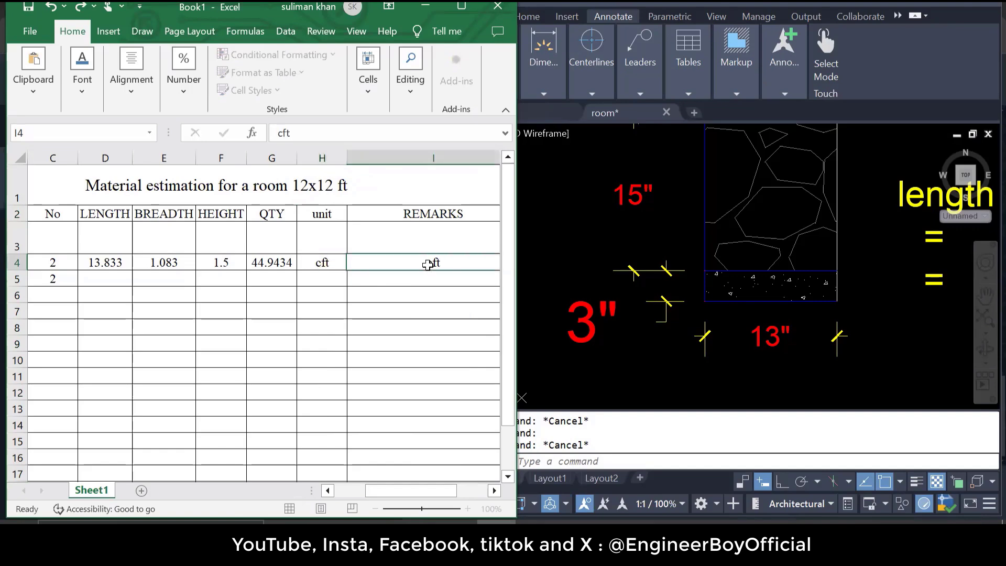
pyautogui.press('Delete')
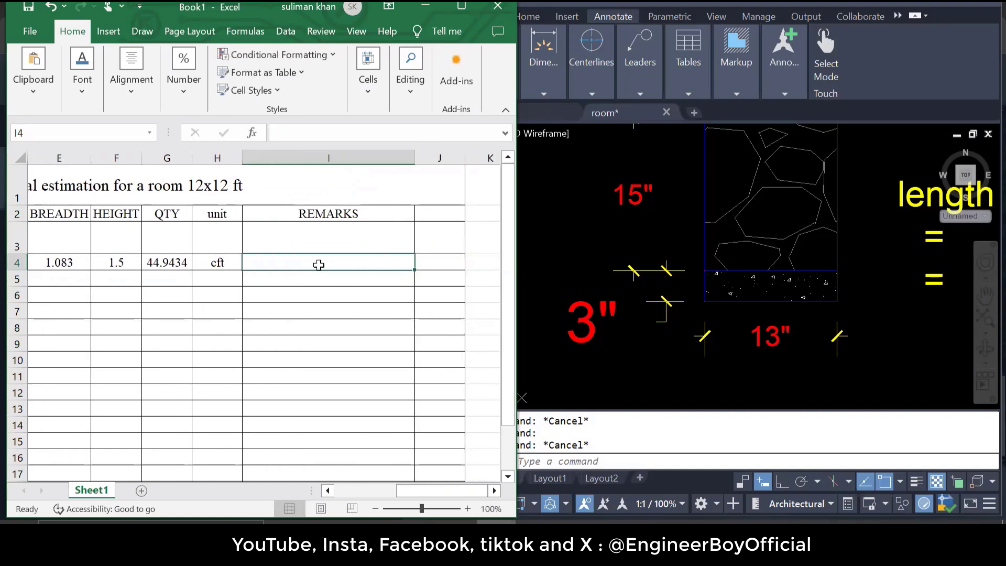
pyautogui.click(467, 11)
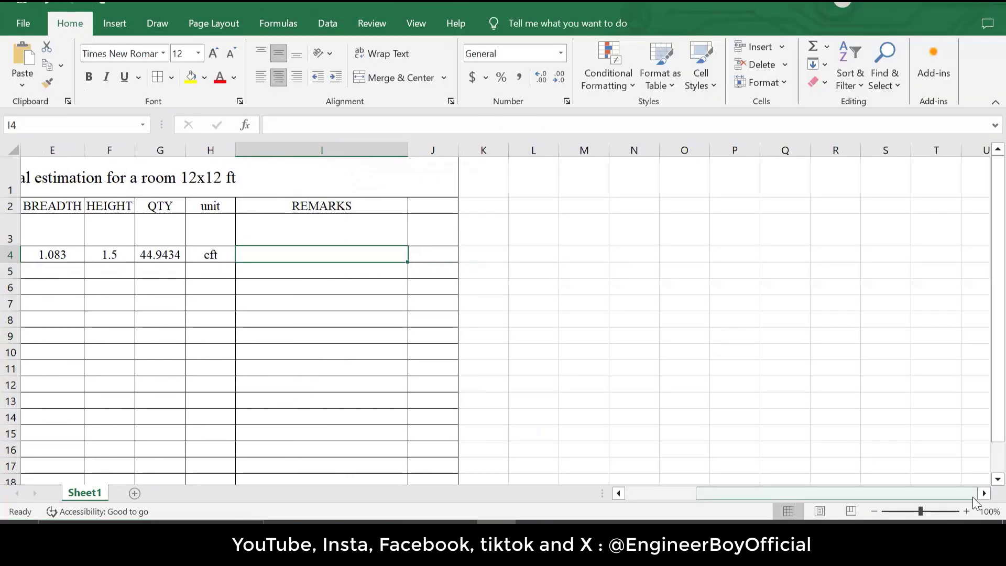
pyautogui.moveTo(973, 498); pyautogui.dragTo(896, 494)
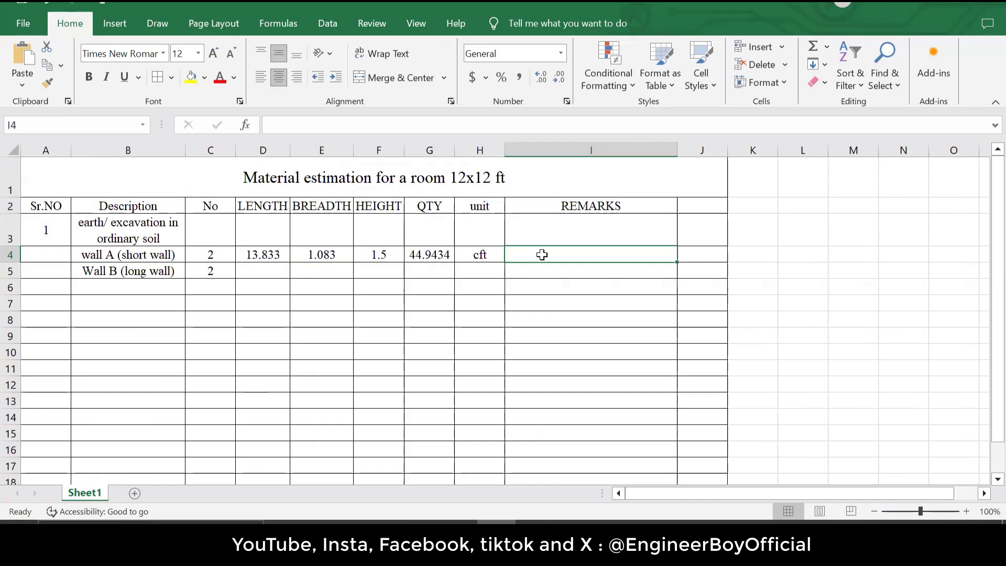
pyautogui.write('1')
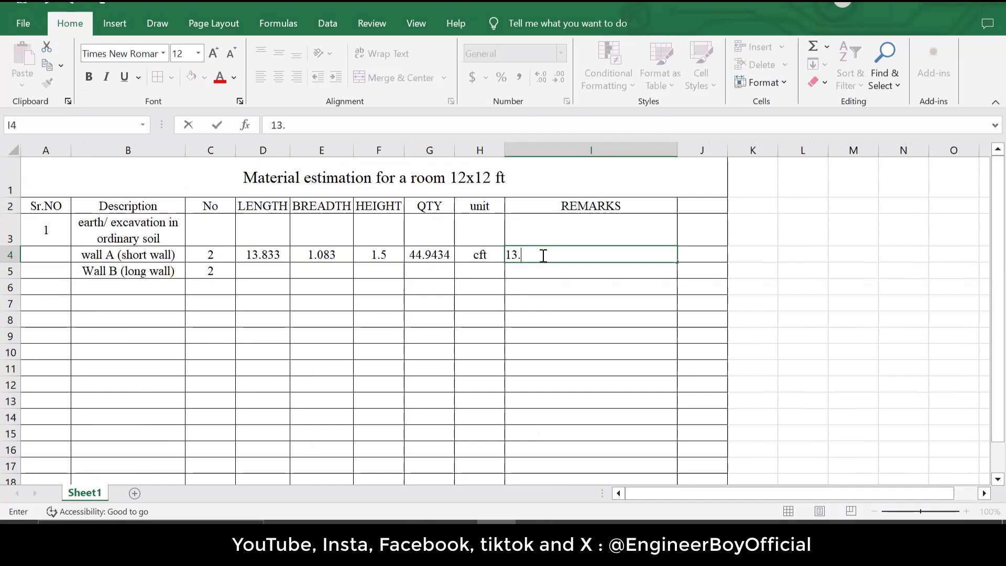
pyautogui.write('3.833')
pyautogui.write('= 13.5 +(1.')
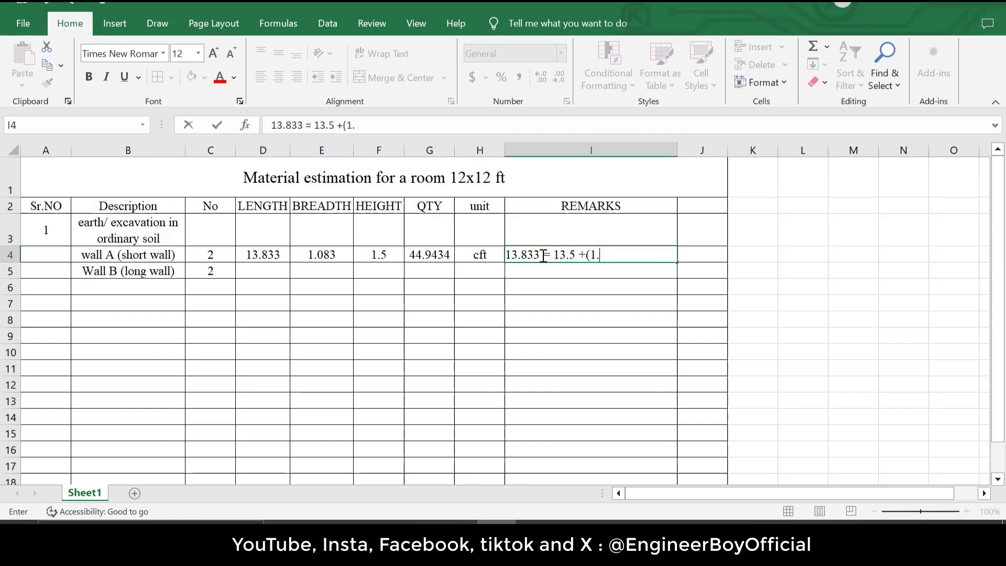
pyautogui.write('083-0.')
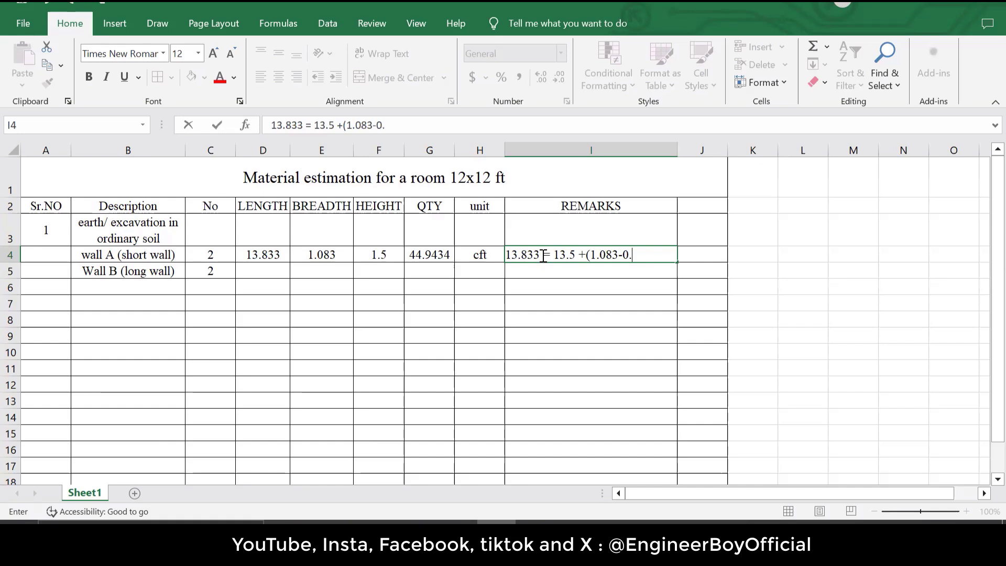
pyautogui.write('75)')
pyautogui.click(580, 306)
pyautogui.click(656, 260)
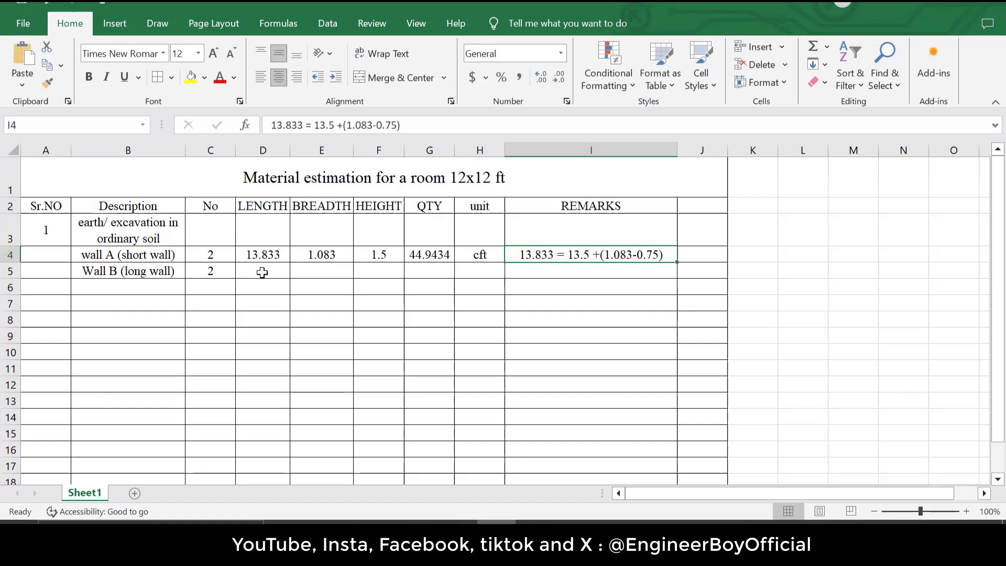
pyautogui.click(561, 268)
pyautogui.click(612, 260)
# Move the entries from LENGTH through REMARKS from the wall A row to the Wall B (long wall) row
pyautogui.click(114, 276)
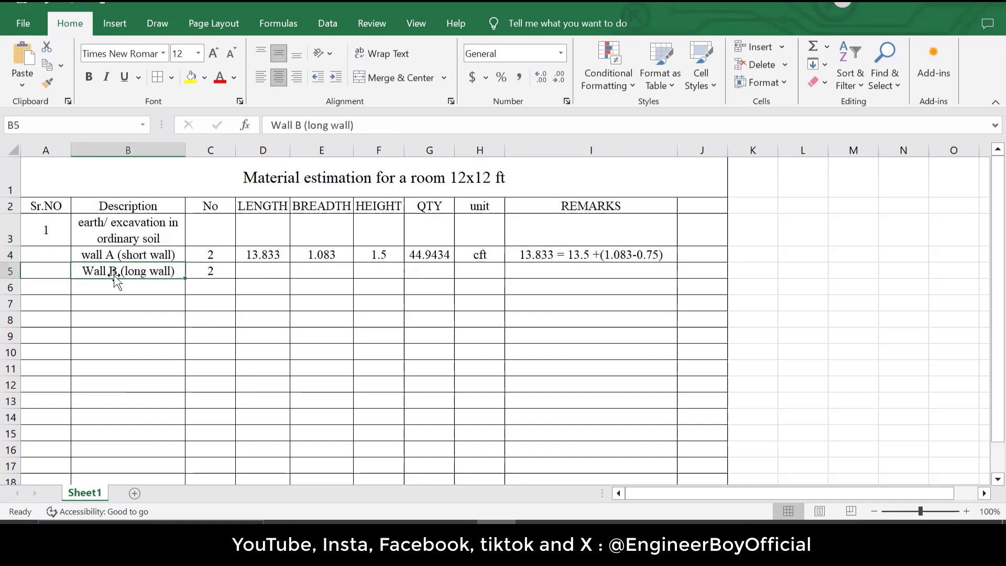
pyautogui.click(253, 269)
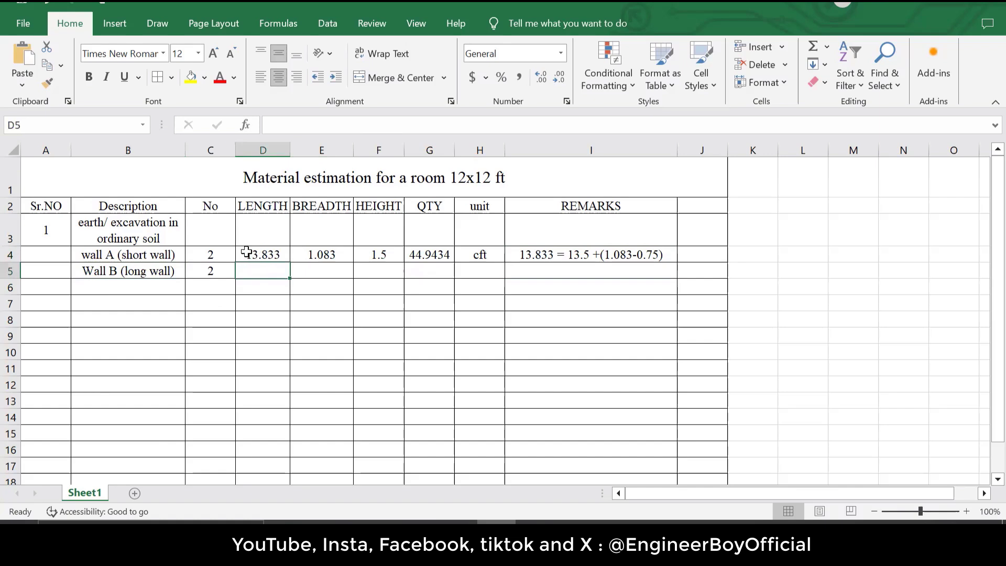
pyautogui.moveTo(246, 253); pyautogui.dragTo(608, 261)
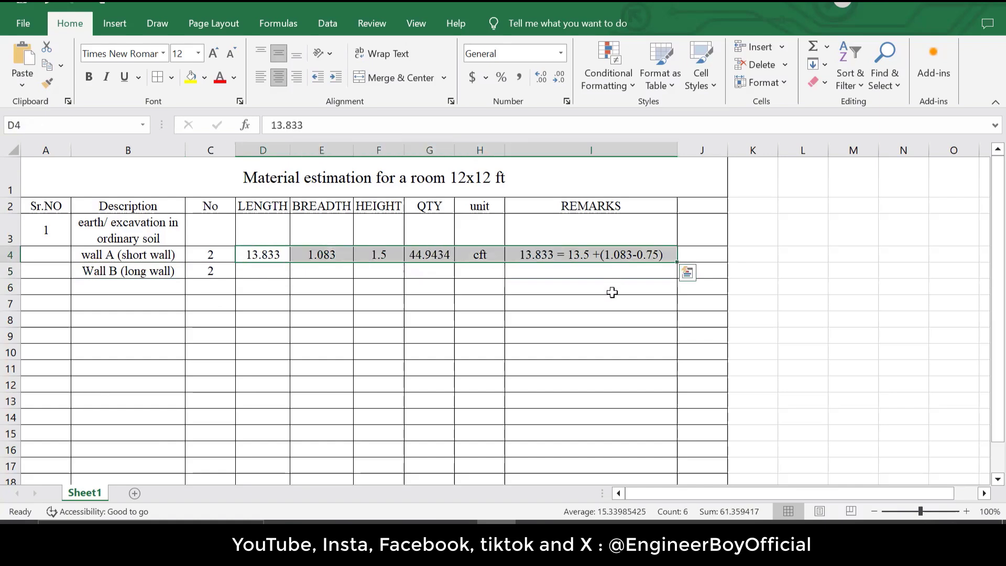
pyautogui.hotkey('ctrl', 'c')
pyautogui.click(263, 271)
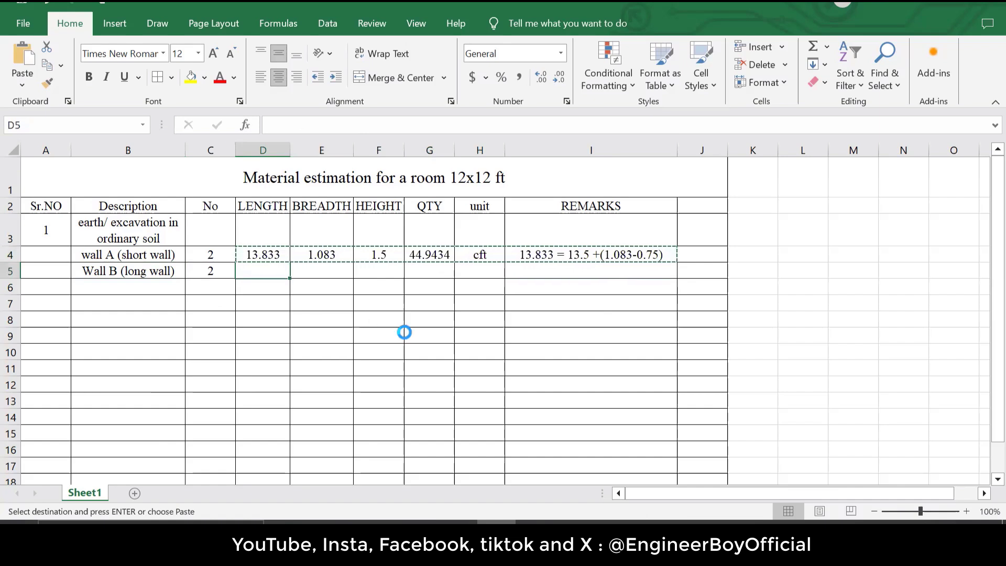
pyautogui.hotkey('ctrl', 'v')
pyautogui.click(391, 355)
pyautogui.click(160, 273)
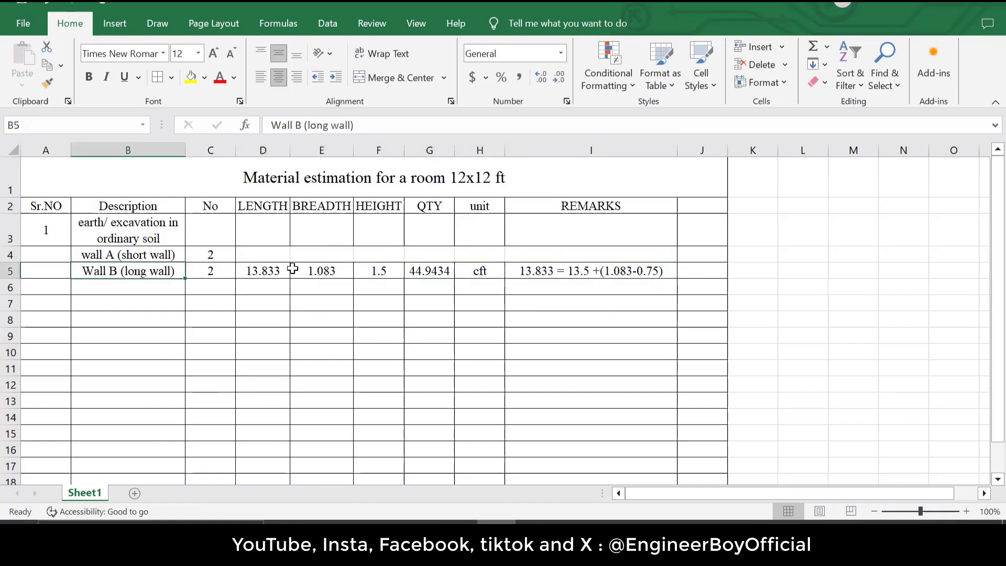
pyautogui.click(210, 270)
pyautogui.click(258, 253)
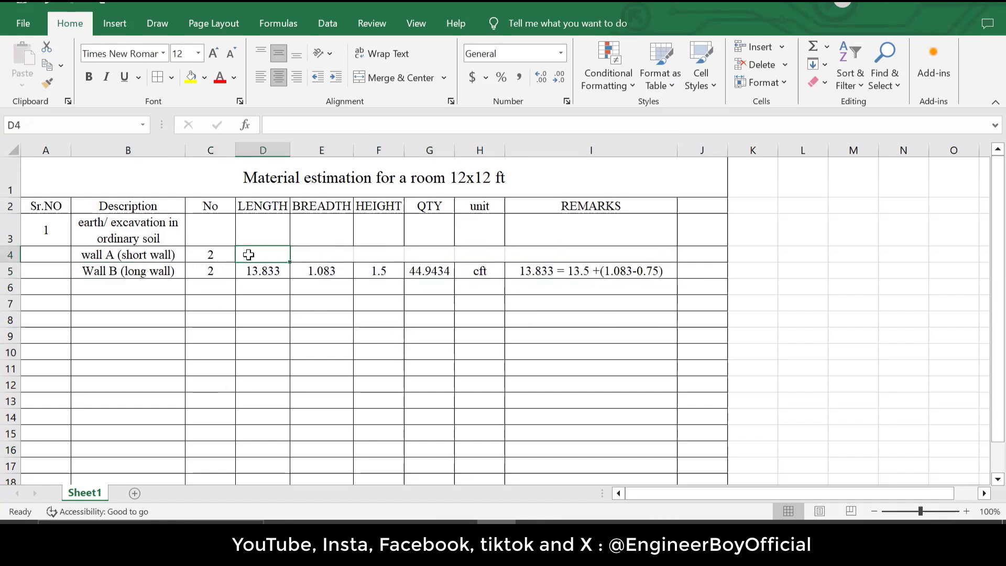
# Restore the Excel window beside AutoCAD and switch to AutoCAD to bring up the room's 2D plan
pyautogui.click(951, 4)
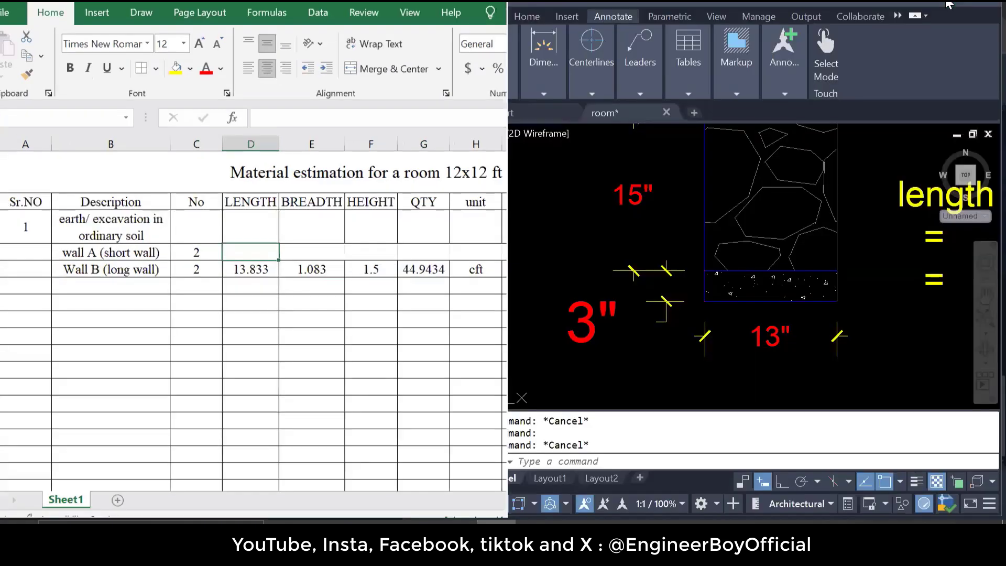
pyautogui.click(791, 231)
pyautogui.scroll(-6, 772, 246)
pyautogui.scroll(-5, 771, 253)
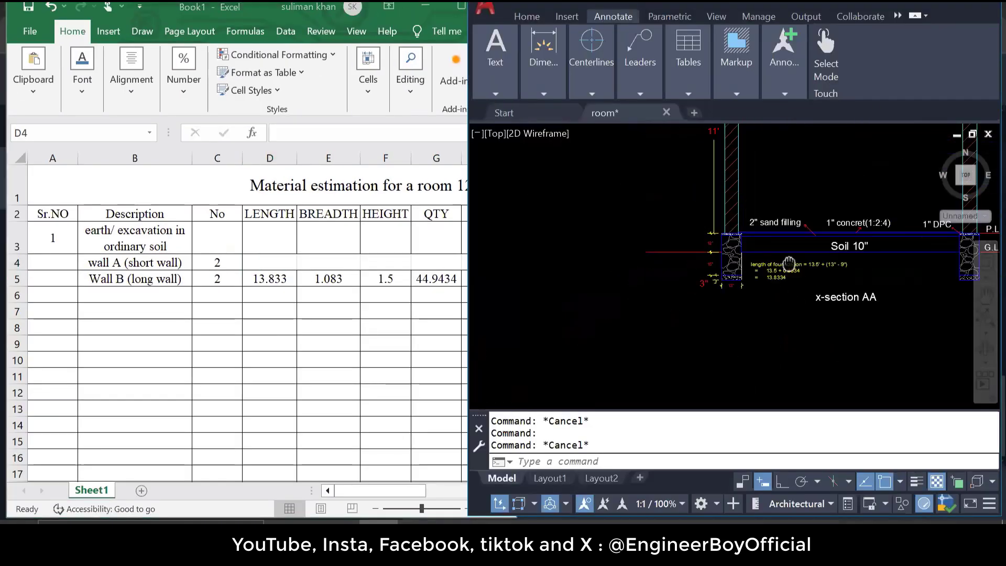
pyautogui.moveTo(815, 283); pyautogui.dragTo(624, 272)
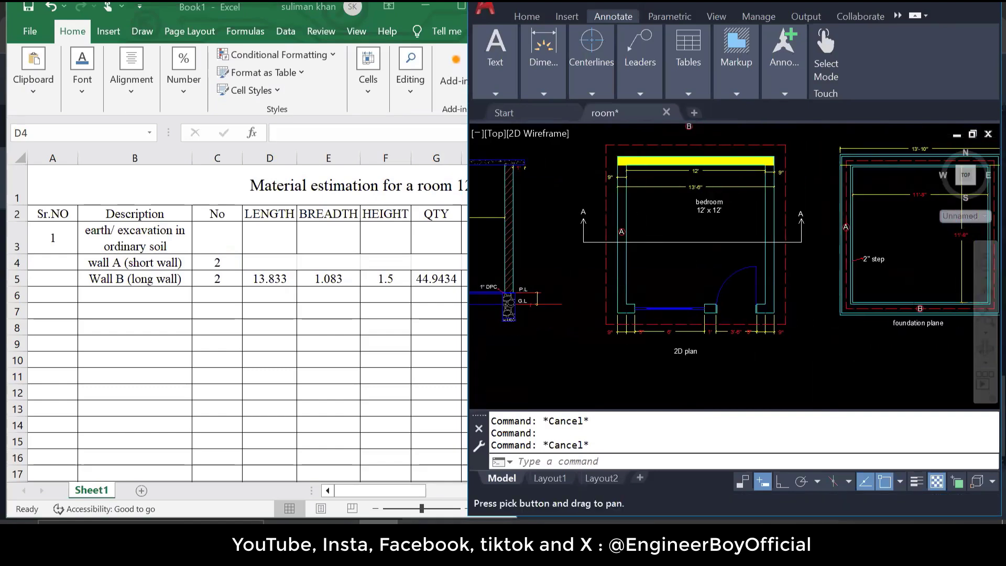
# Copy the yellow long-wall highlight from the upper wall of the 2D plan onto the lower wall, aligned at the outer left edge
pyautogui.scroll(5, 680, 156)
pyautogui.click(665, 183)
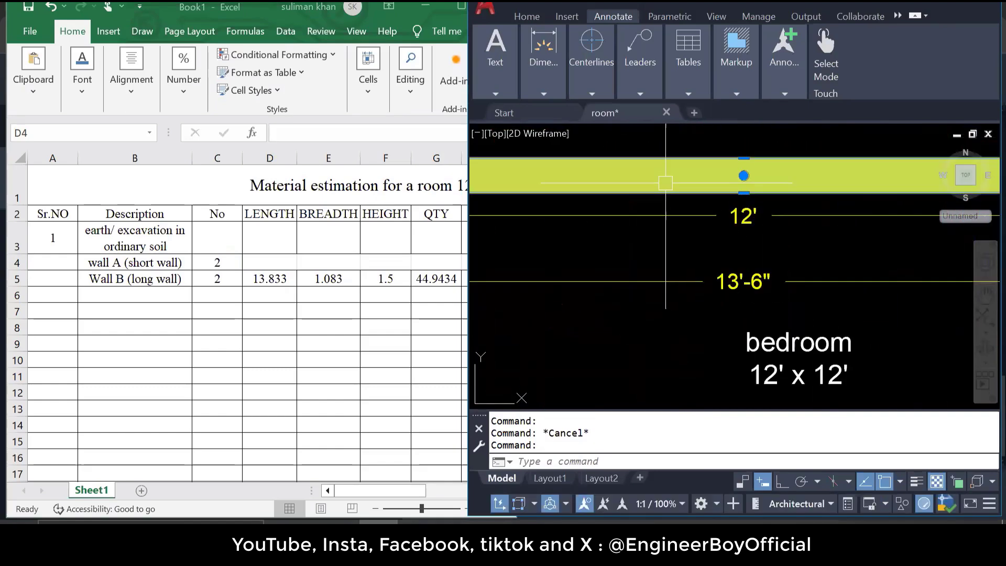
pyautogui.write('CO')
pyautogui.scroll(-2, 681, 204)
pyautogui.press('Return')
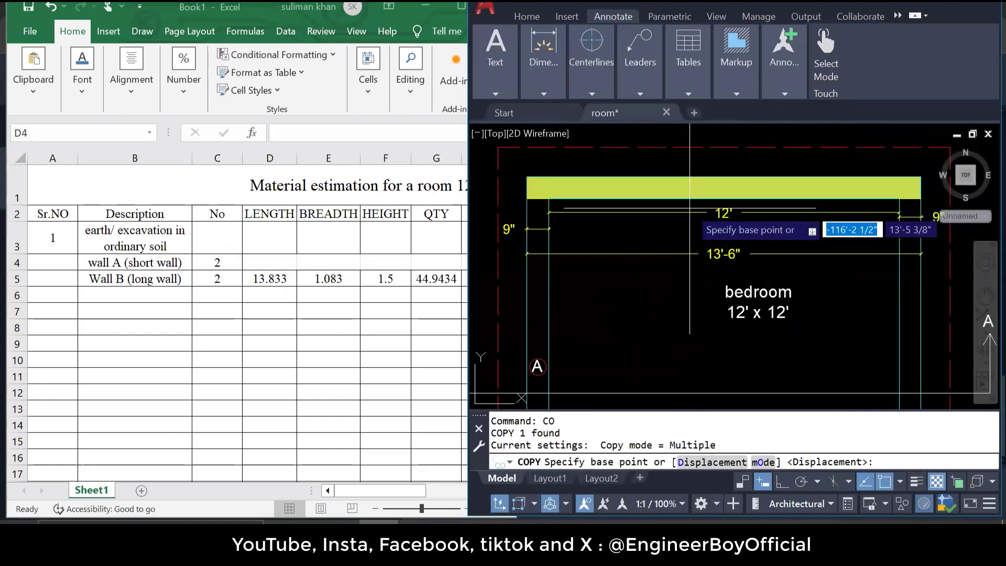
pyautogui.click(527, 177)
pyautogui.scroll(-5, 549, 212)
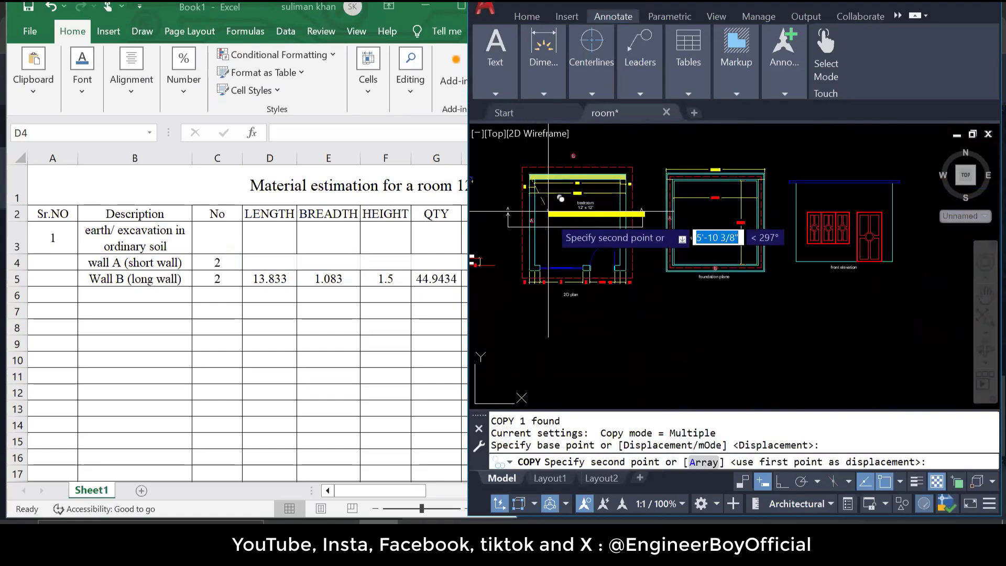
pyautogui.scroll(5, 549, 213)
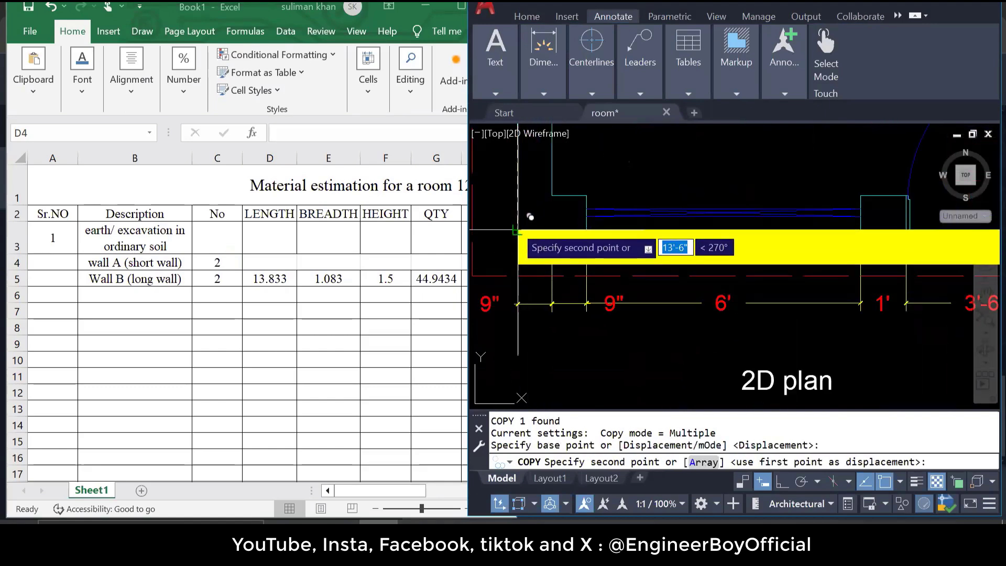
pyautogui.click(516, 231)
pyautogui.press('Escape')
pyautogui.press('Escape')
pyautogui.press('Escape')
pyautogui.scroll(-3, 769, 332)
pyautogui.scroll(-5, 774, 344)
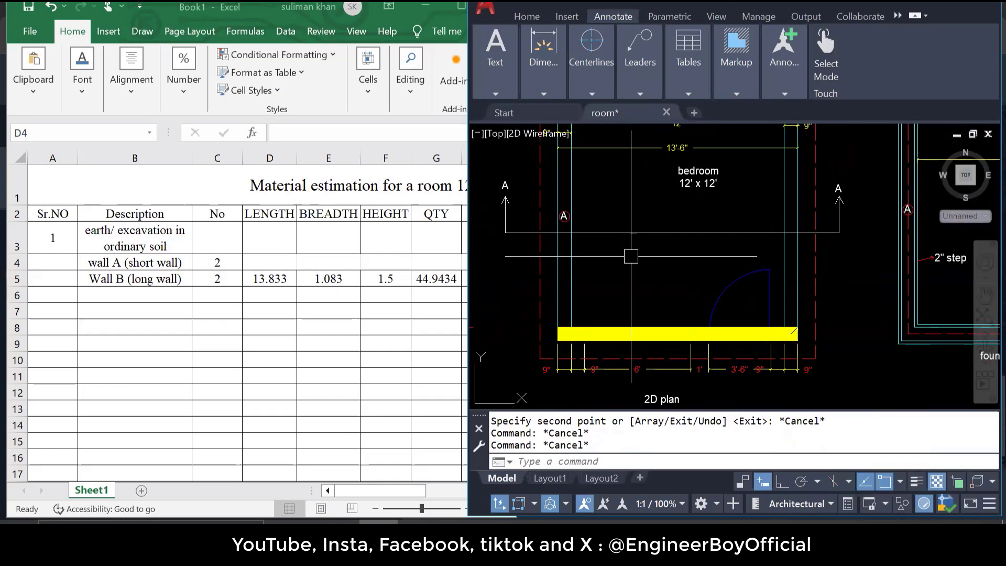
# Erase the horizontal 12' and 13'-6" dimensions below the upper wall in the 2D plan
pyautogui.scroll(4, 660, 199)
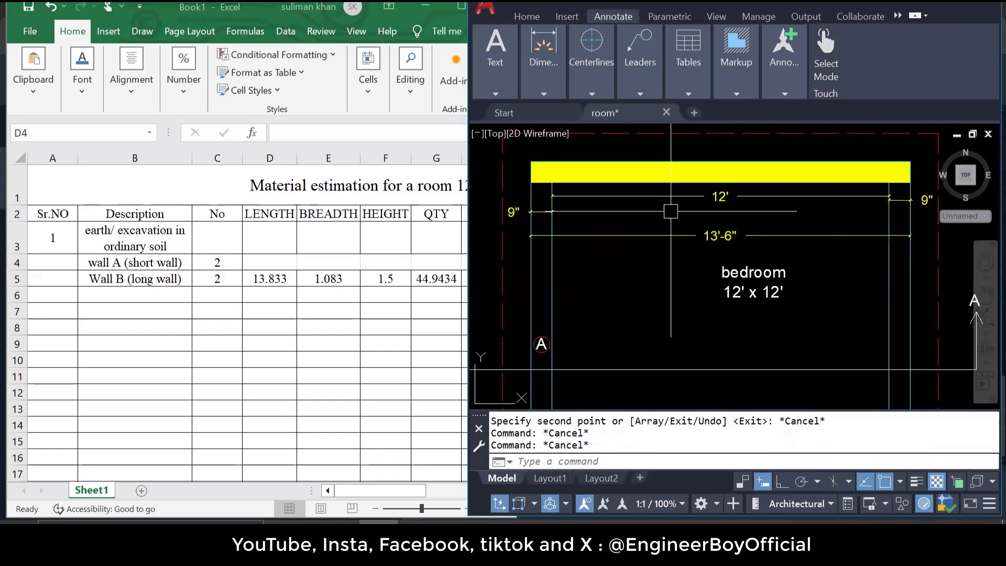
pyautogui.click(650, 238)
pyautogui.click(632, 196)
pyautogui.write('E')
pyautogui.press('Return')
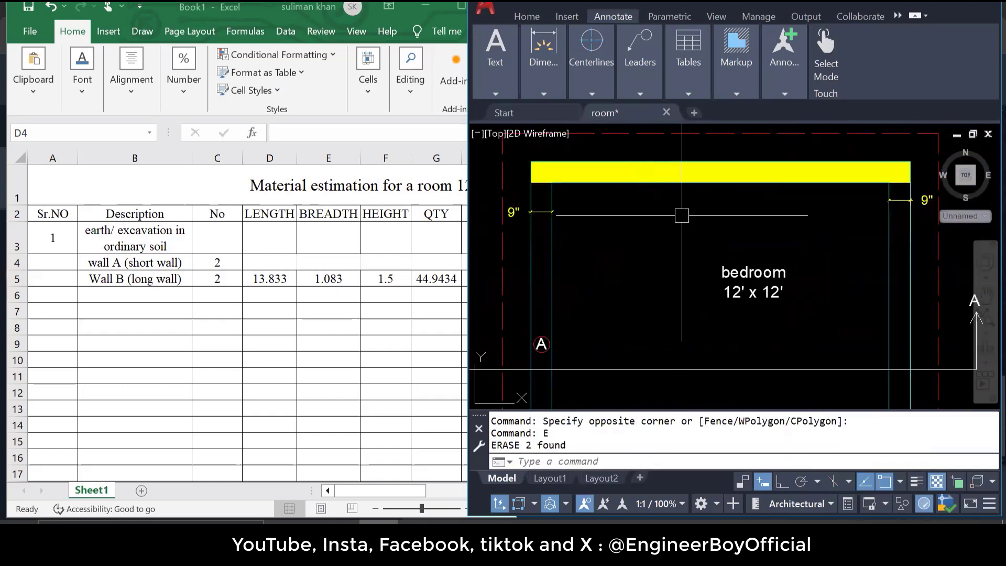
# Add a vertical linear dimension inside the bedroom between the inner faces of the two yellow long walls
pyautogui.scroll(-3, 632, 196)
pyautogui.scroll(2, 635, 259)
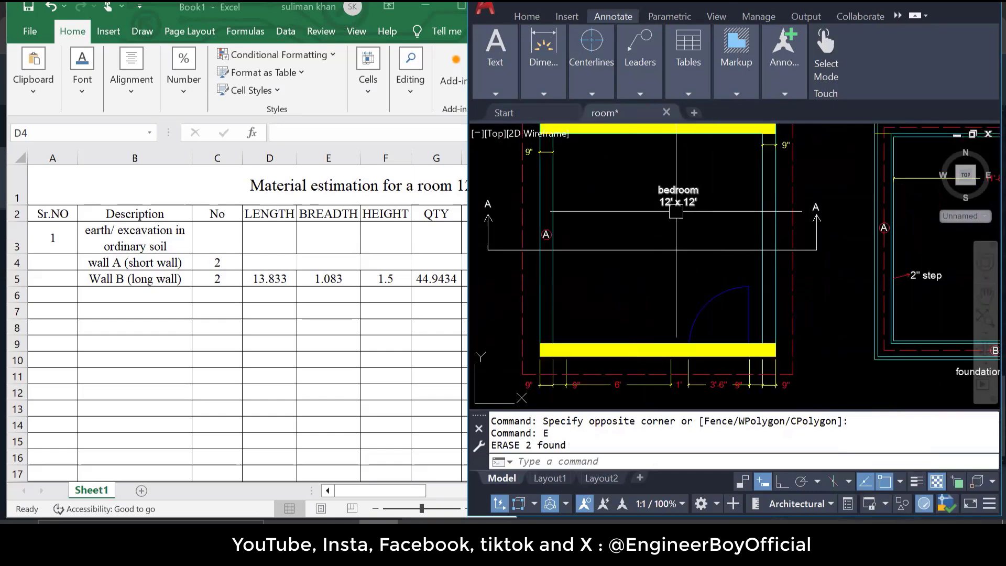
pyautogui.scroll(3, 690, 199)
pyautogui.scroll(-3, 663, 214)
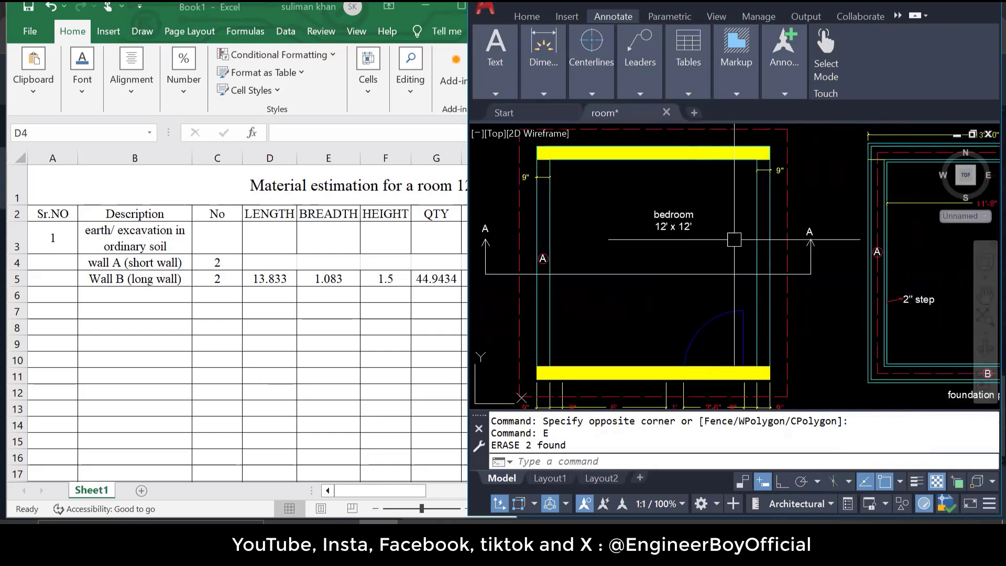
pyautogui.moveTo(538, 52)
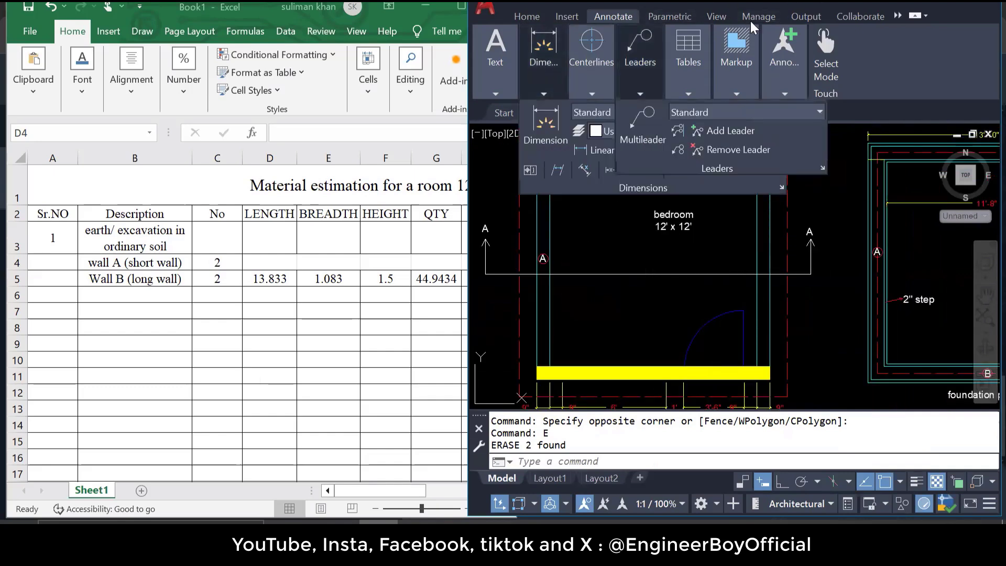
pyautogui.click(581, 150)
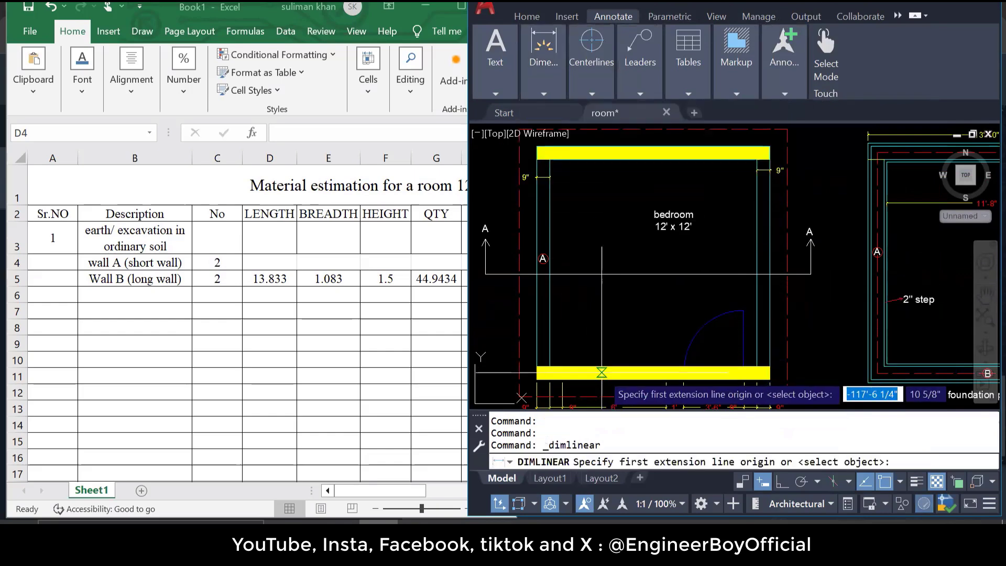
pyautogui.scroll(4, 519, 349)
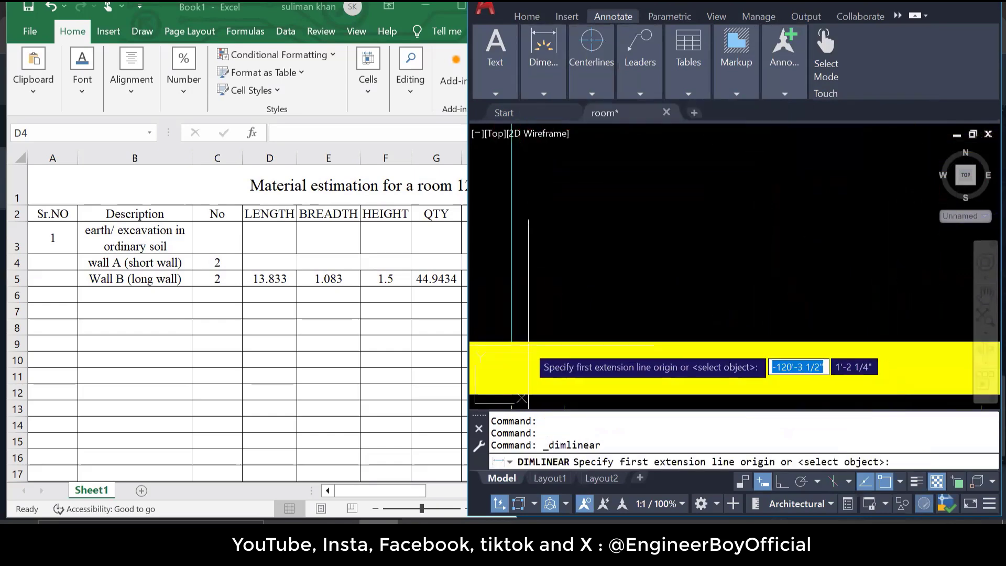
pyautogui.click(512, 342)
pyautogui.scroll(-4, 516, 346)
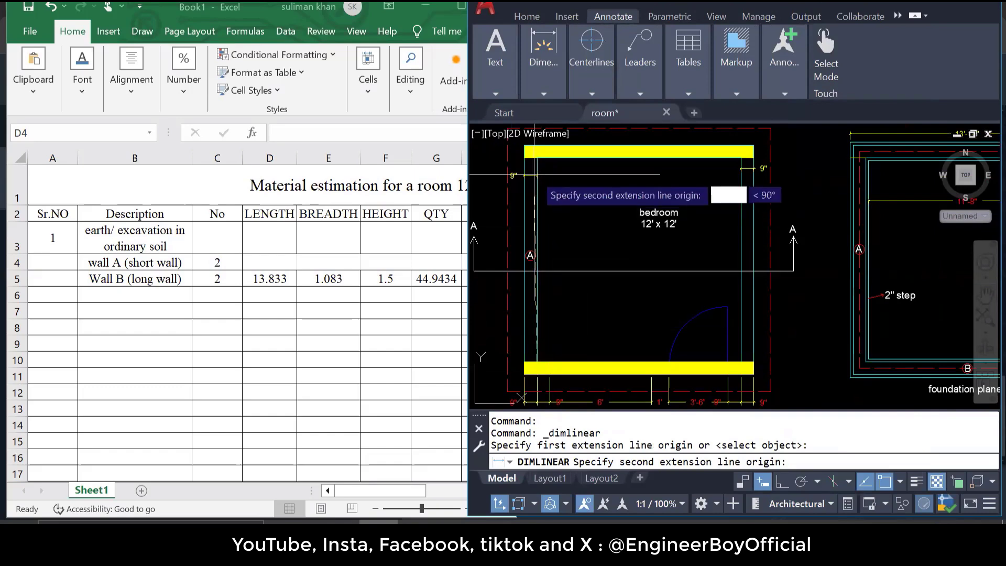
pyautogui.scroll(4, 526, 214)
pyautogui.click(526, 214)
pyautogui.scroll(-2, 566, 230)
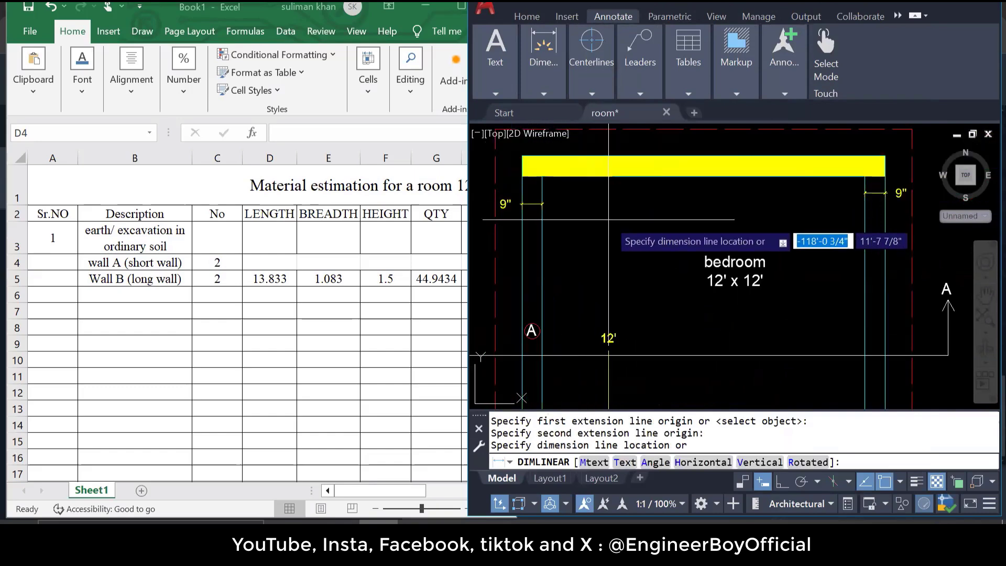
pyautogui.click(607, 231)
pyautogui.scroll(-2, 607, 231)
pyautogui.press('Escape')
pyautogui.press('Escape')
pyautogui.scroll(4, 585, 267)
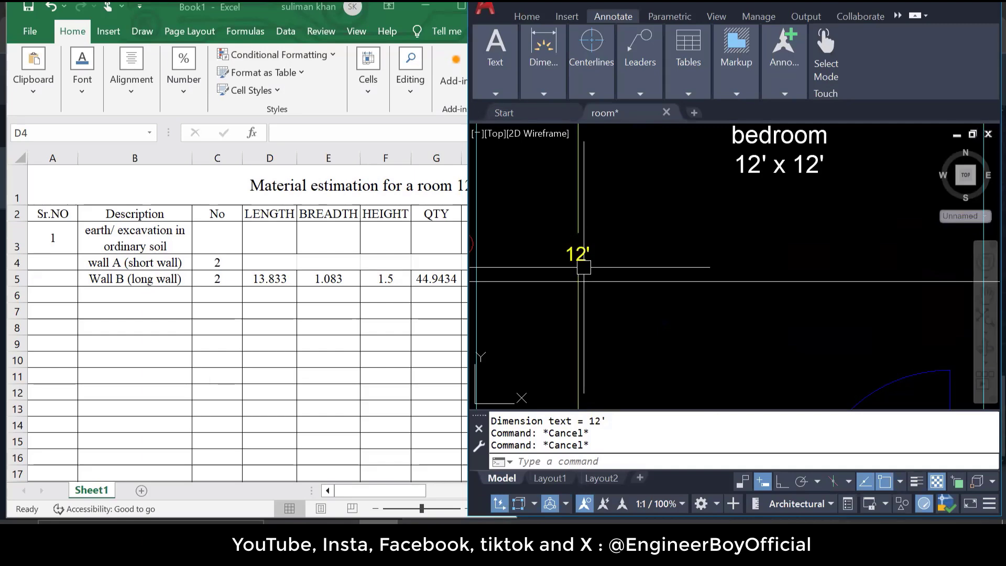
# Erase the two 11'-8" inner dimensions from the foundation plan
pyautogui.scroll(-4, 584, 267)
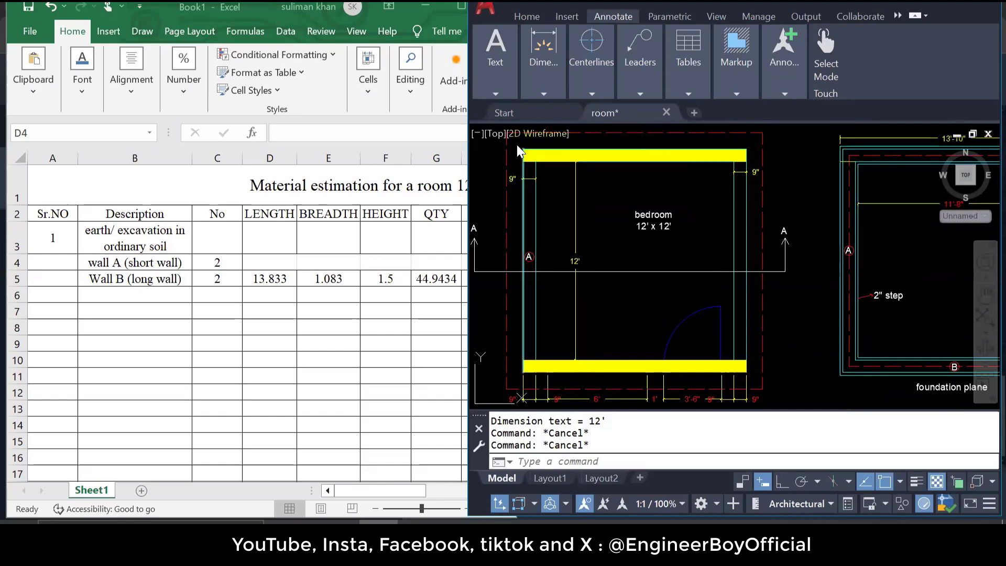
pyautogui.scroll(2, 551, 192)
pyautogui.scroll(-2, 516, 249)
pyautogui.moveTo(806, 191); pyautogui.dragTo(623, 185)
pyautogui.scroll(2, 839, 262)
pyautogui.click(820, 247)
pyautogui.click(764, 215)
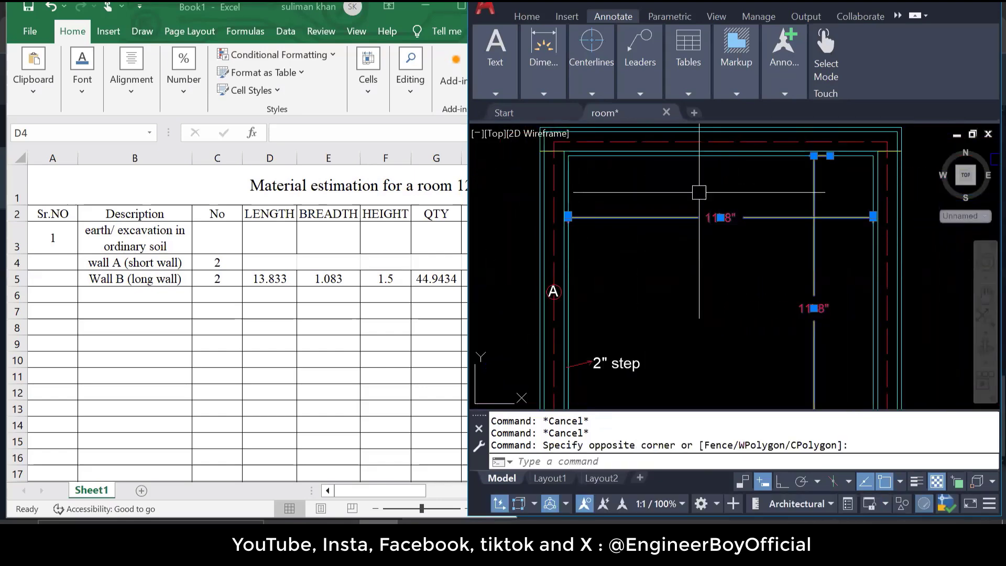
pyautogui.write('E')
pyautogui.press('Return')
# Erase the dashed centerline and the short line across the wall at the foundation plan's upper-left corner
pyautogui.scroll(-2, 741, 297)
pyautogui.scroll(4, 659, 293)
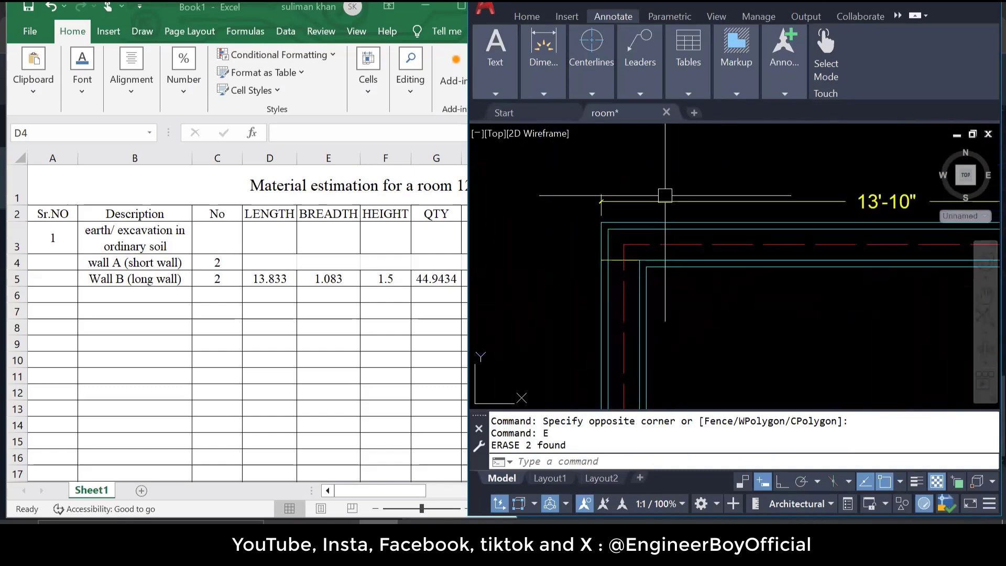
pyautogui.click(596, 271)
pyautogui.write('E')
pyautogui.press('Return')
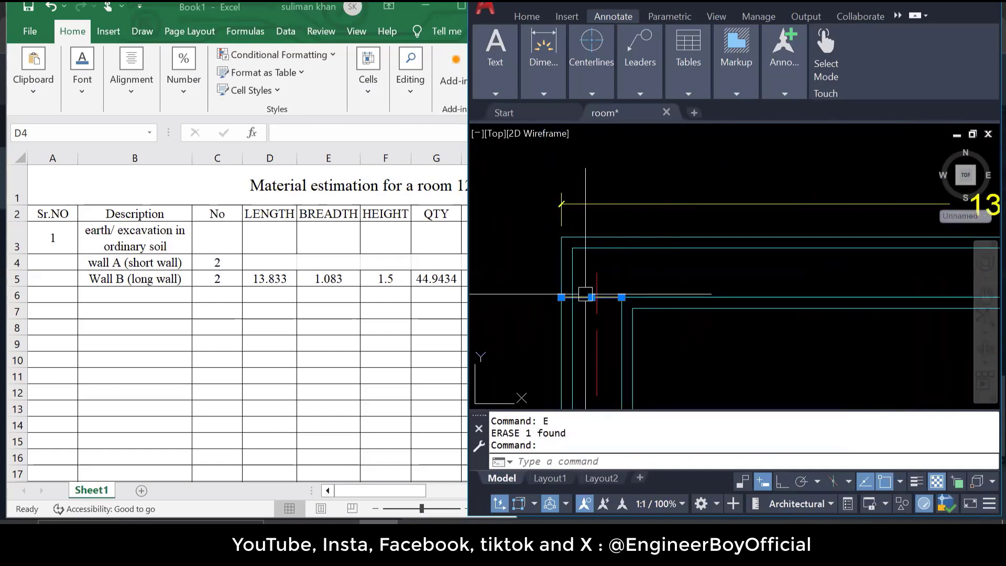
# Erase the dashed centerline and the short line across the wall at the foundation plan's upper-right corner
pyautogui.scroll(-1, 586, 267)
pyautogui.scroll(-3, 519, 257)
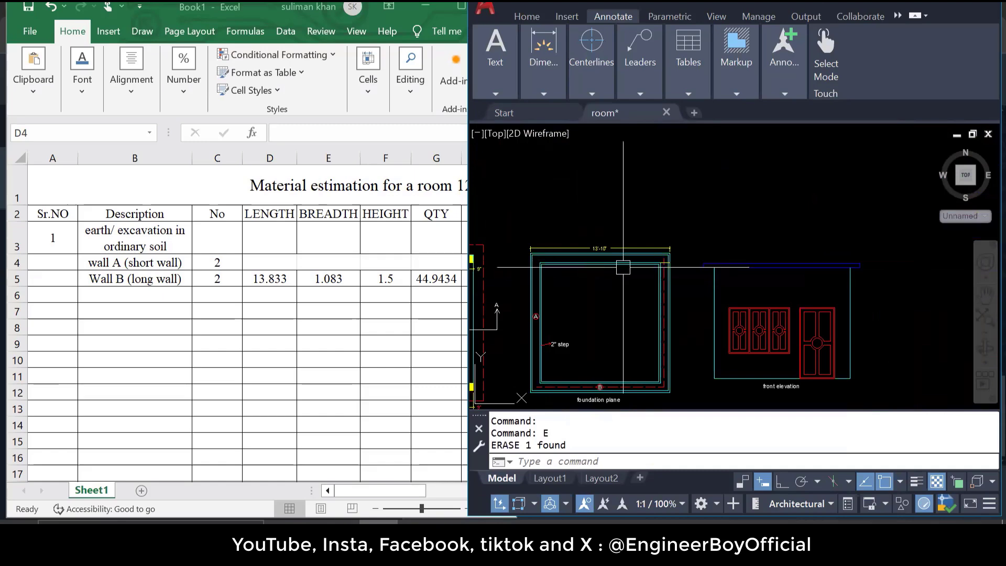
pyautogui.scroll(1, 624, 268)
pyautogui.scroll(3, 686, 267)
pyautogui.click(738, 258)
pyautogui.click(715, 218)
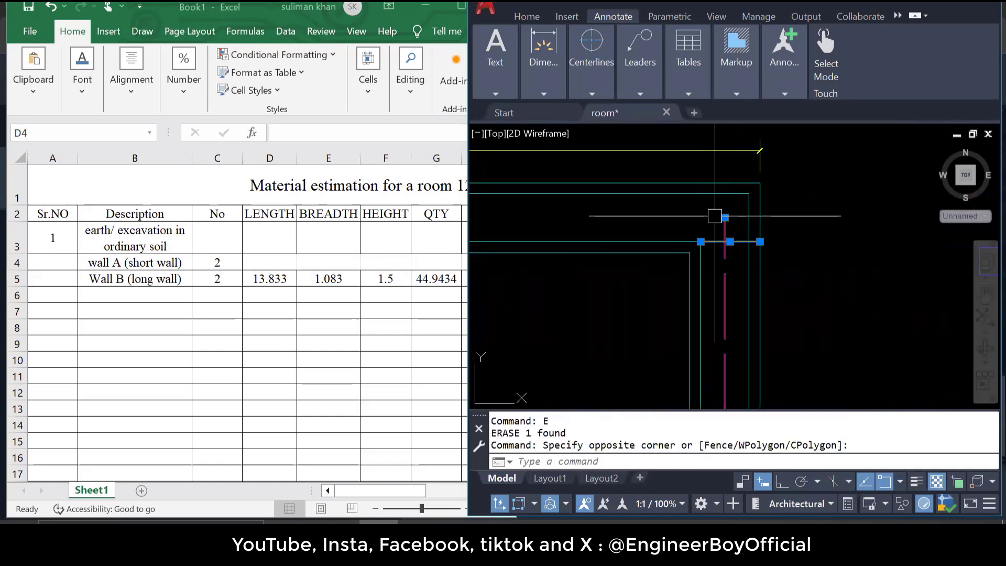
pyautogui.write('E')
pyautogui.press('Return')
pyautogui.scroll(-2, 786, 252)
pyautogui.press('Escape')
pyautogui.press('Escape')
# Draw a 13'-10" by 1'-1" rectangle over the upper long wall in the foundation plan
pyautogui.scroll(-3, 793, 257)
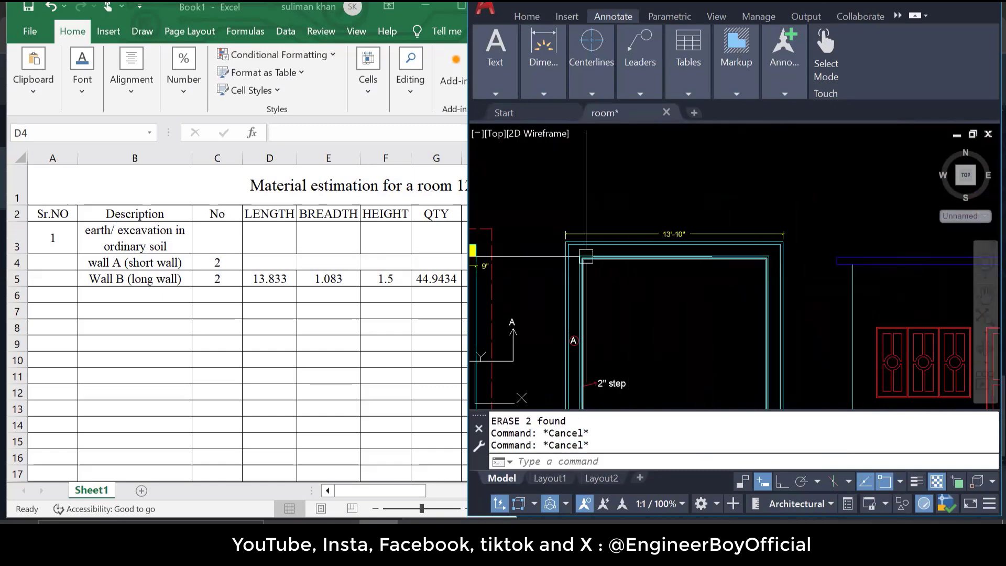
pyautogui.write('rec')
pyautogui.scroll(3, 588, 256)
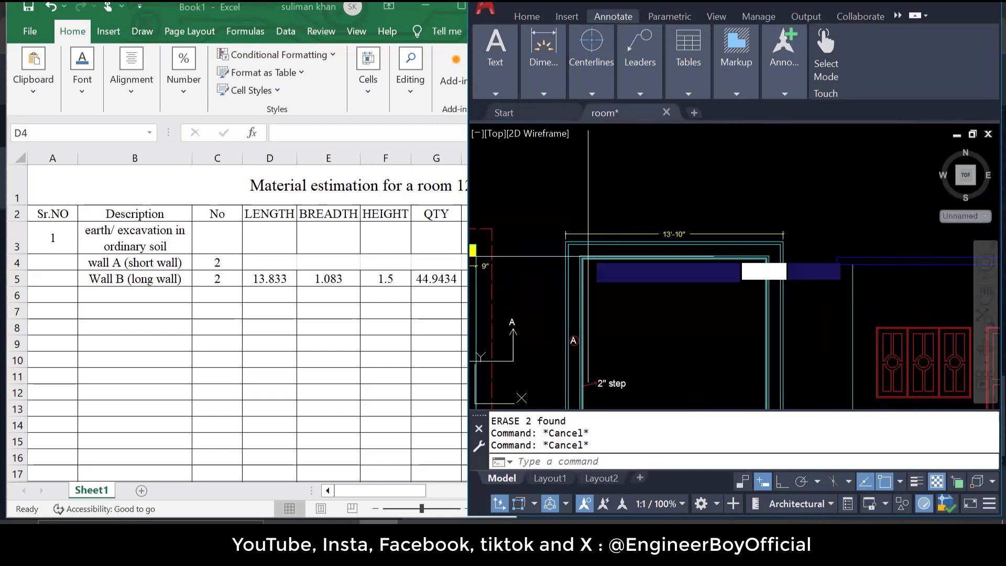
pyautogui.press('Return')
pyautogui.click(538, 240)
pyautogui.scroll(-3, 537, 239)
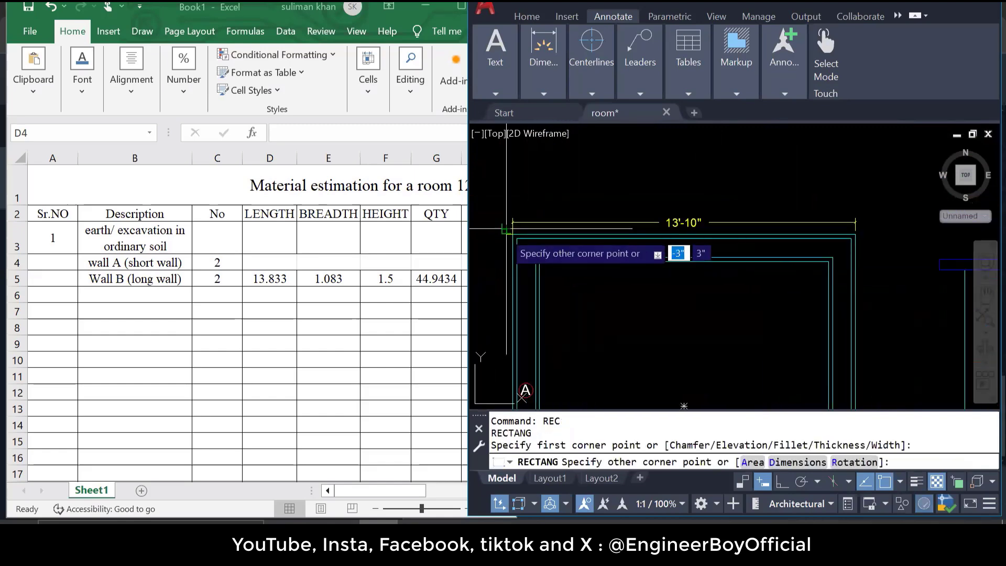
pyautogui.scroll(3, 866, 263)
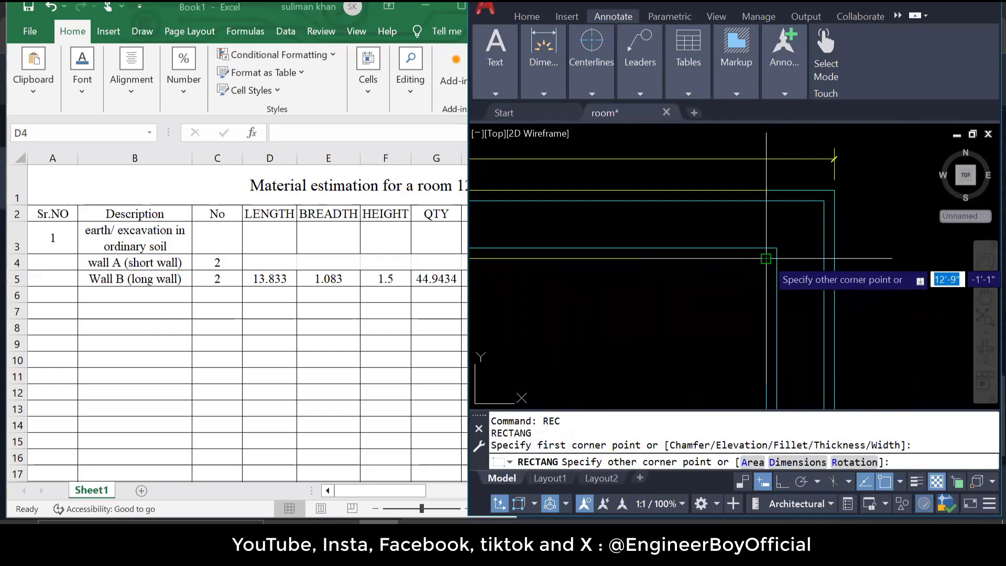
pyautogui.scroll(-2, 834, 258)
pyautogui.press('Escape')
pyautogui.press('Escape')
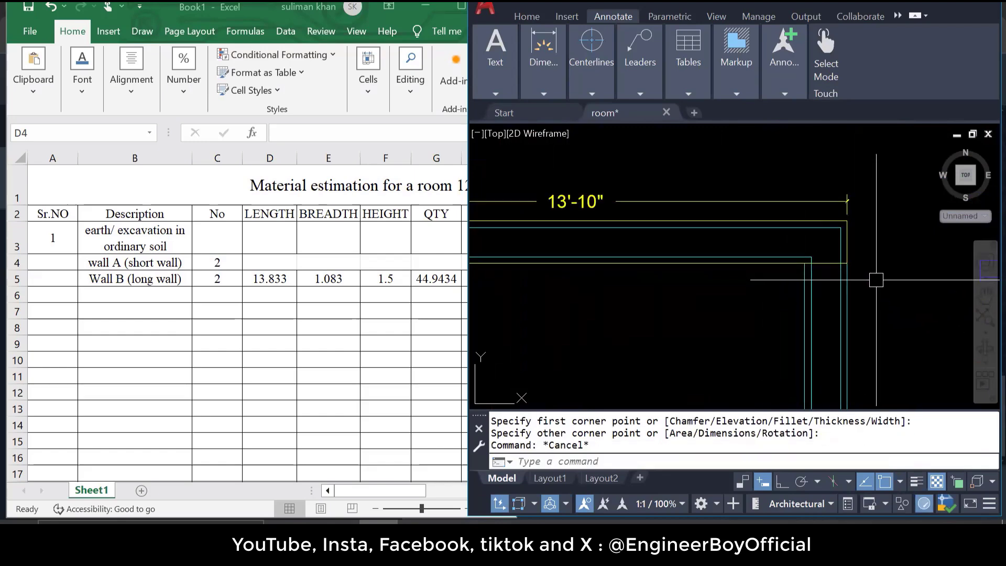
# Examine the long-wall rectangle and where its lower edge meets the short wall at the foundation plan's upper-left corner
pyautogui.click(761, 226)
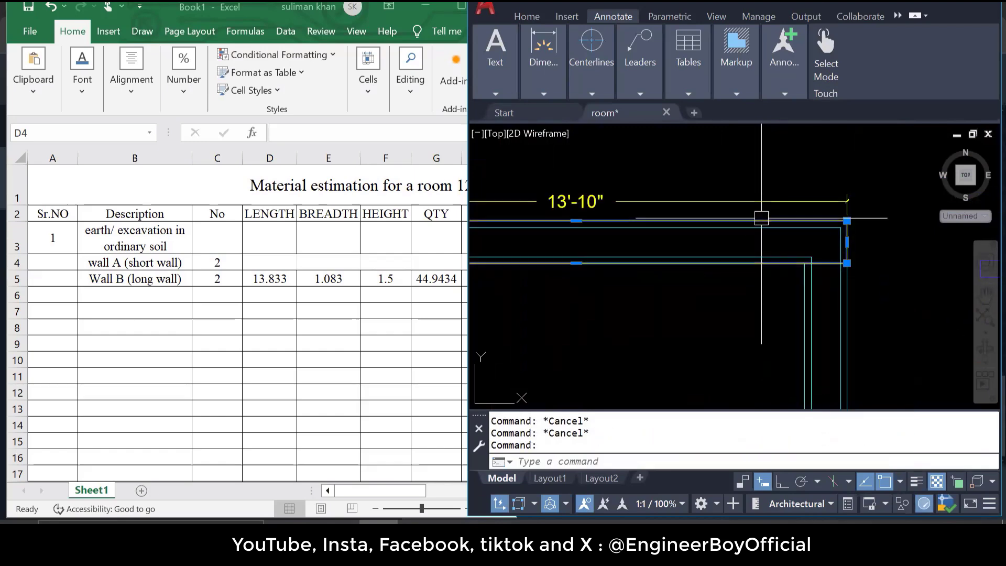
pyautogui.scroll(-2, 761, 226)
pyautogui.scroll(2, 693, 251)
pyautogui.press('Escape')
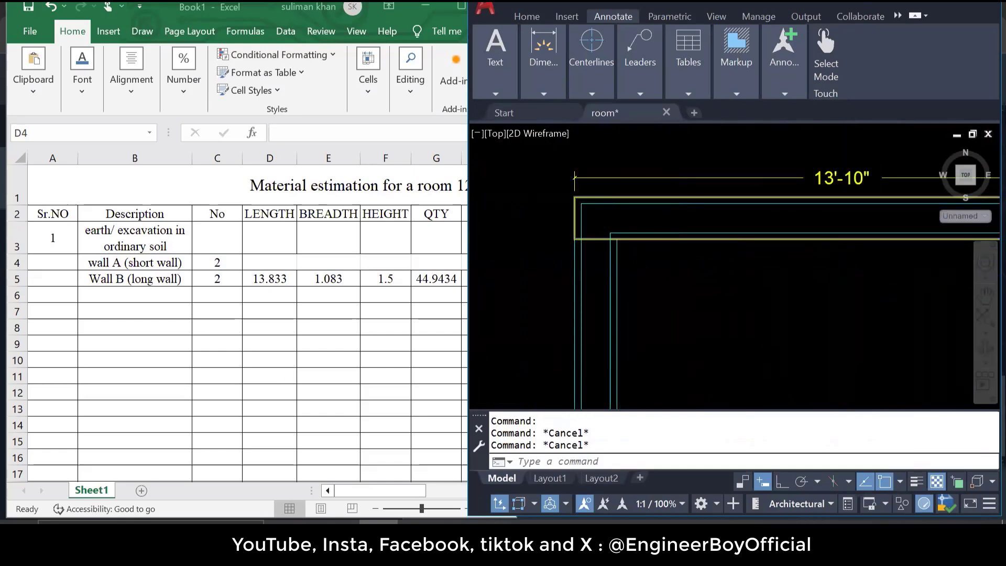
pyautogui.scroll(2, 606, 265)
pyautogui.scroll(4, 581, 231)
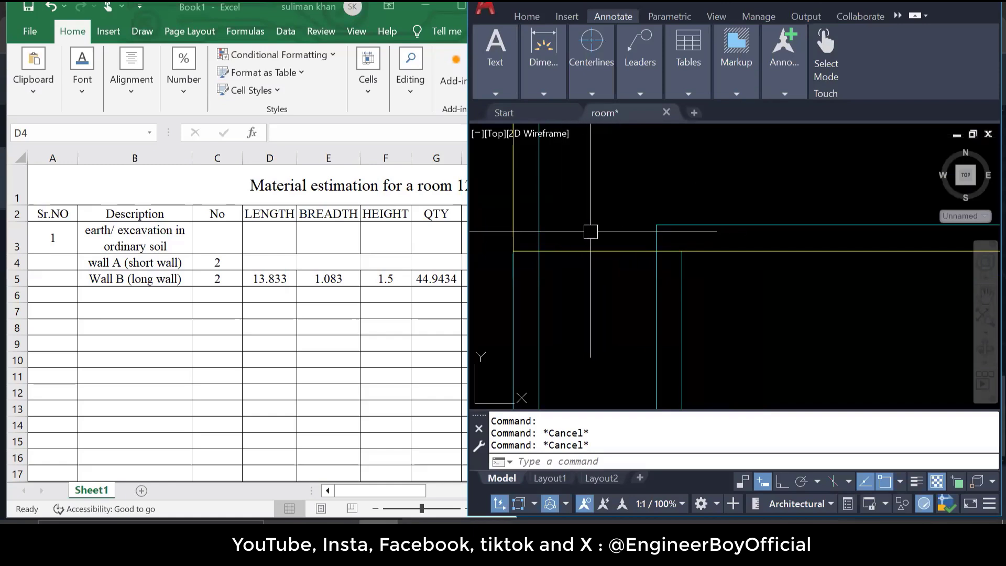
pyautogui.scroll(-2, 590, 236)
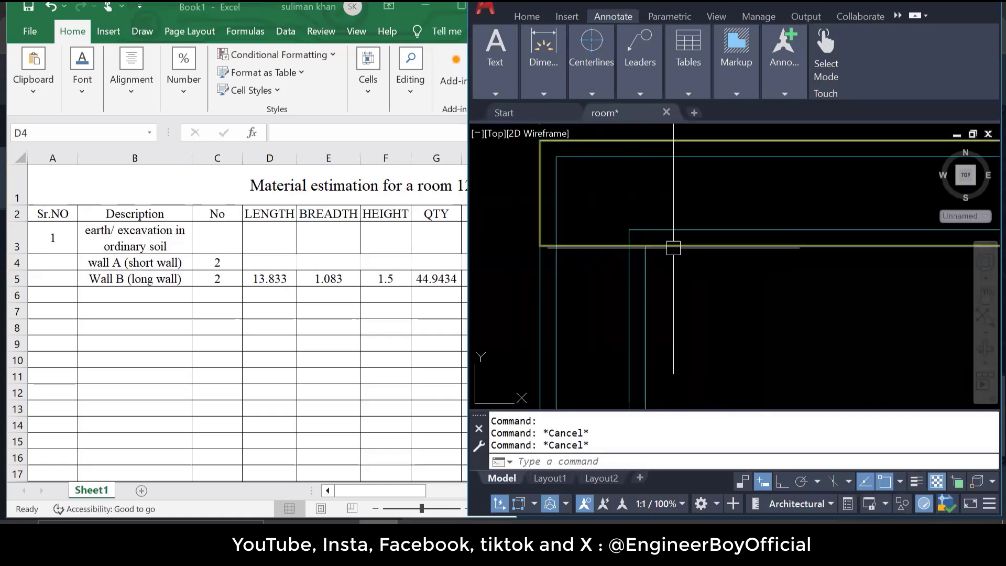
pyautogui.click(673, 246)
pyautogui.press('Escape')
pyautogui.click(682, 245)
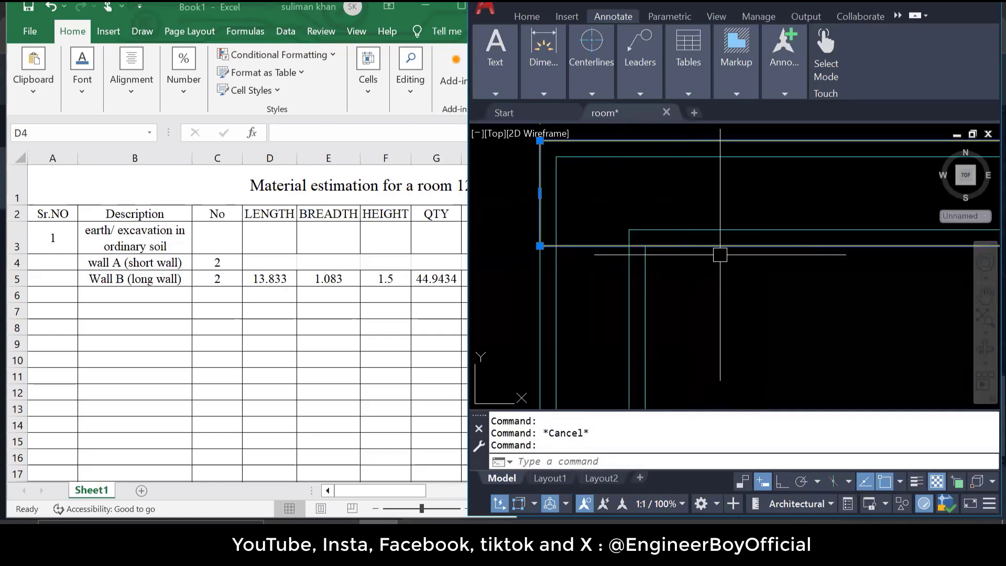
pyautogui.press('Escape')
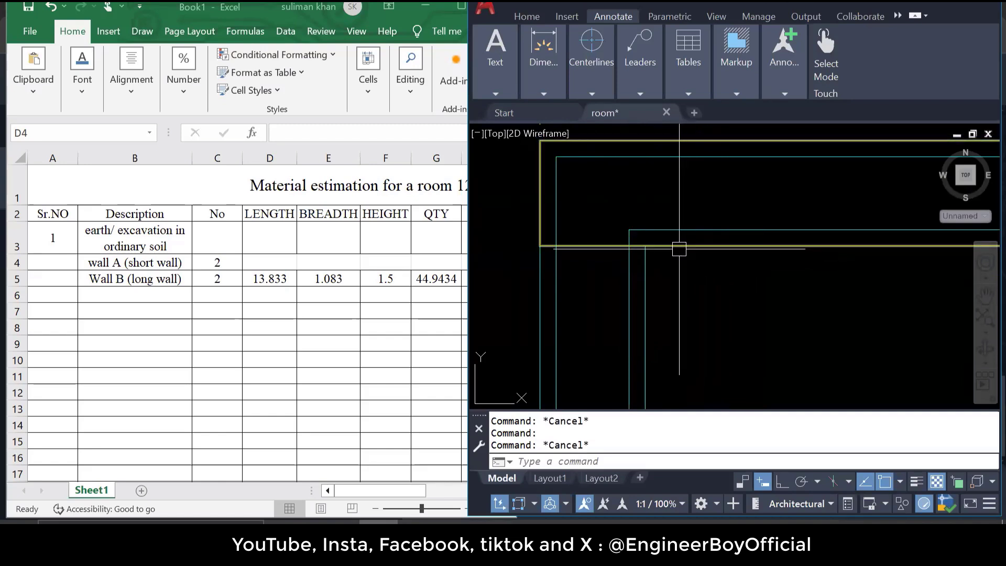
# Copy the long-wall rectangle by its lower outer corner onto the lower long wall of the foundation plan
pyautogui.click(682, 245)
pyautogui.press('Escape')
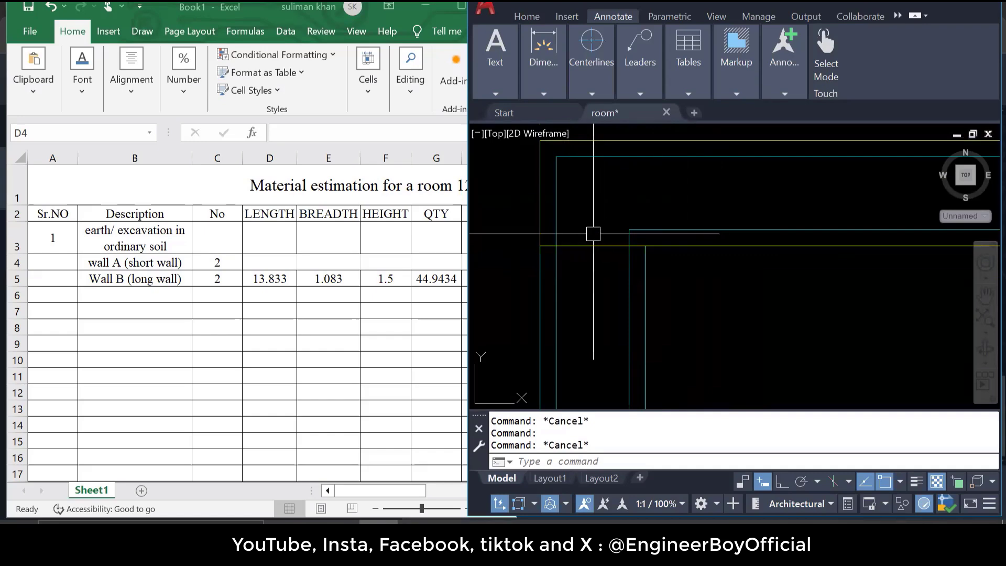
pyautogui.scroll(-5, 591, 231)
pyautogui.scroll(5, 746, 180)
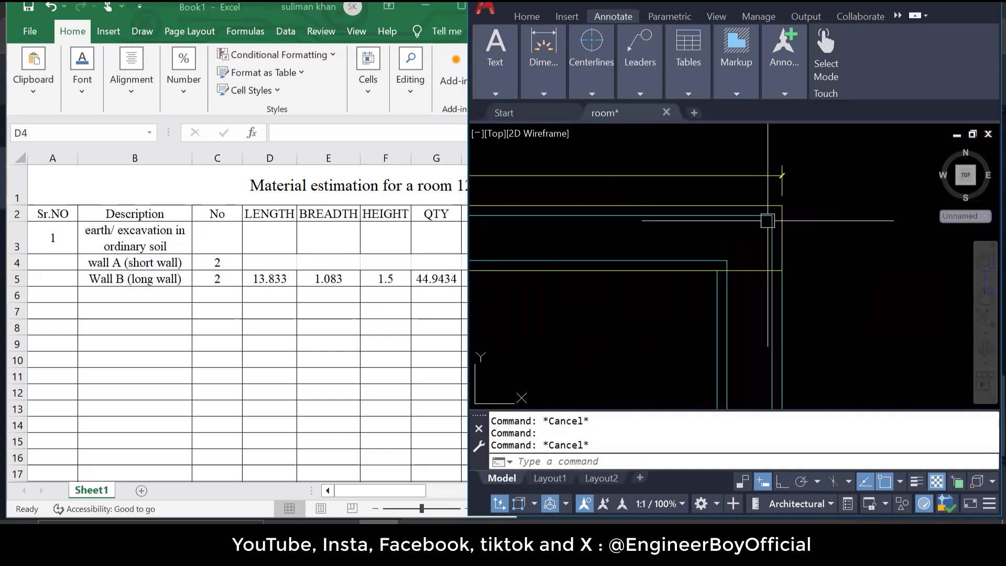
pyautogui.click(781, 237)
pyautogui.write('co')
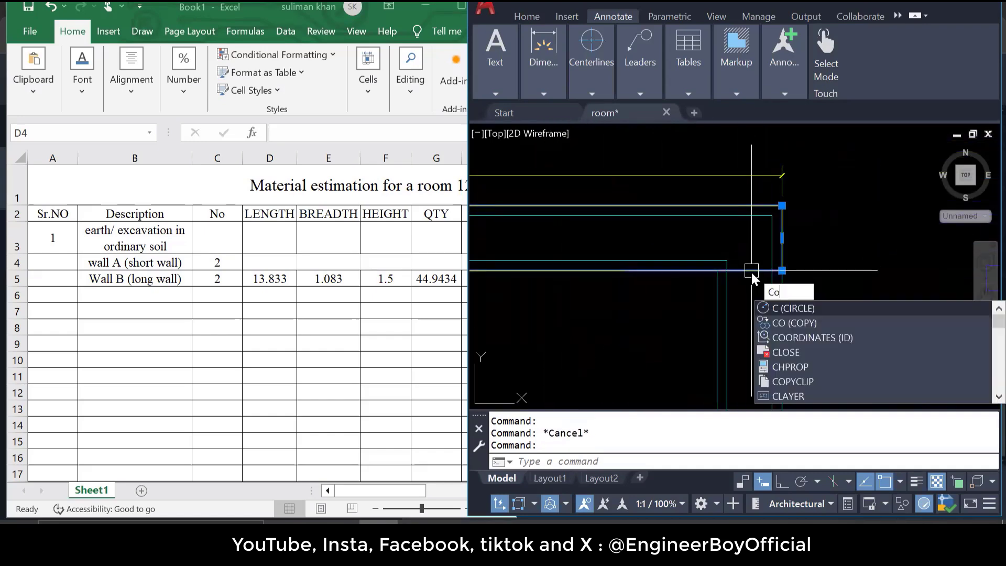
pyautogui.press('Return')
pyautogui.click(781, 270)
pyautogui.scroll(-5, 794, 257)
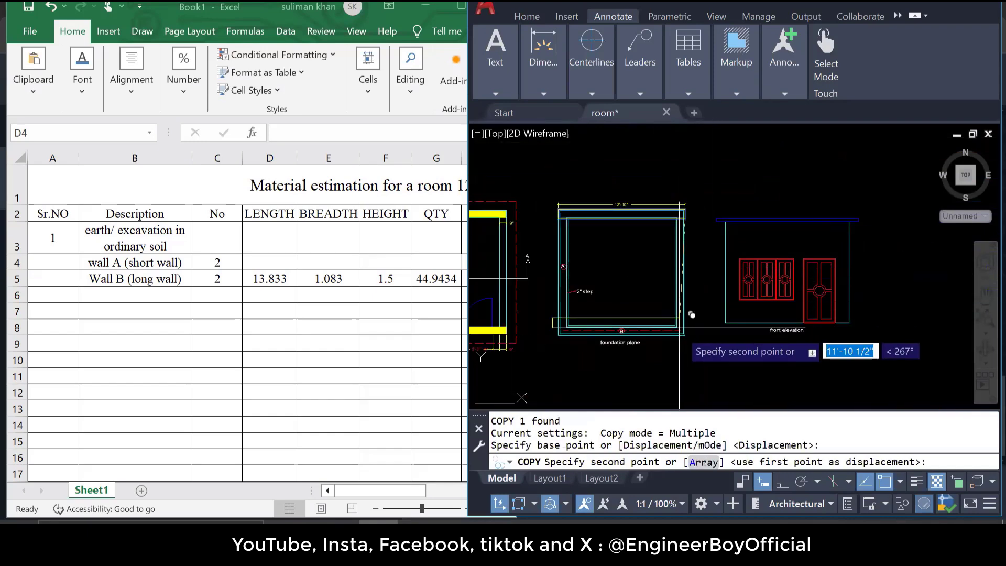
pyautogui.scroll(5, 726, 342)
pyautogui.click(704, 345)
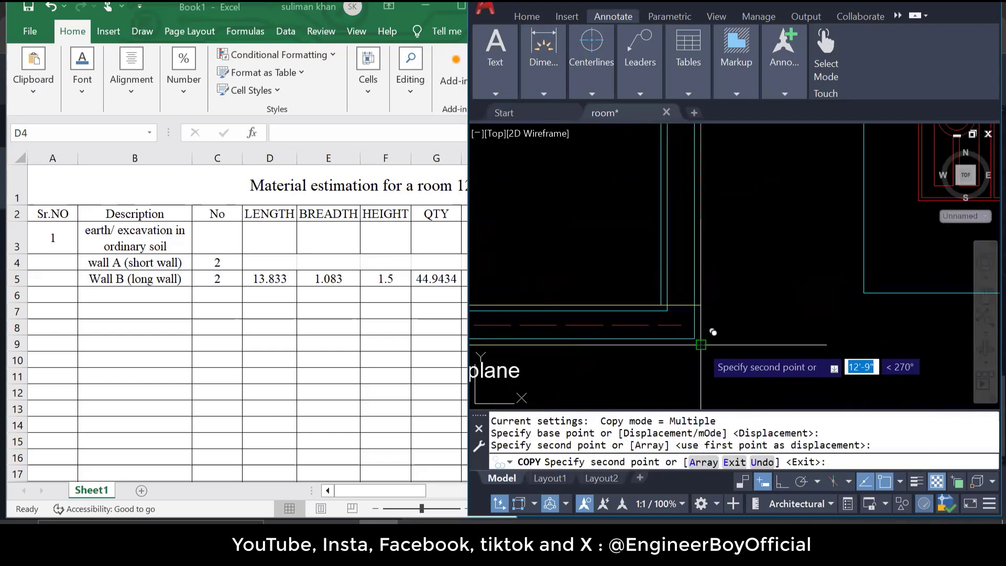
pyautogui.press('Escape')
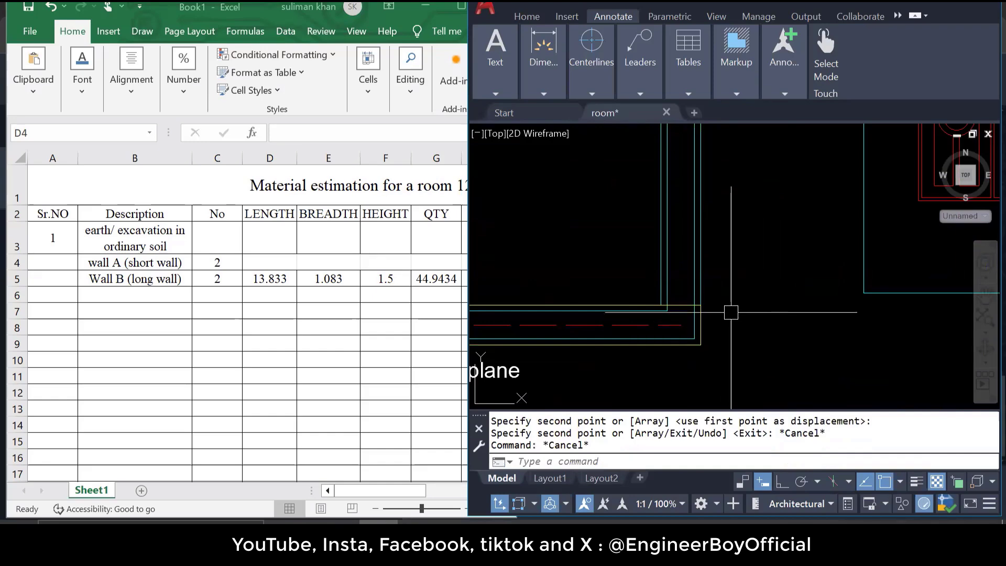
# Switch to Excel, maximize the window and review the Wall B remark beside the empty Wall A length
pyautogui.click(439, 311)
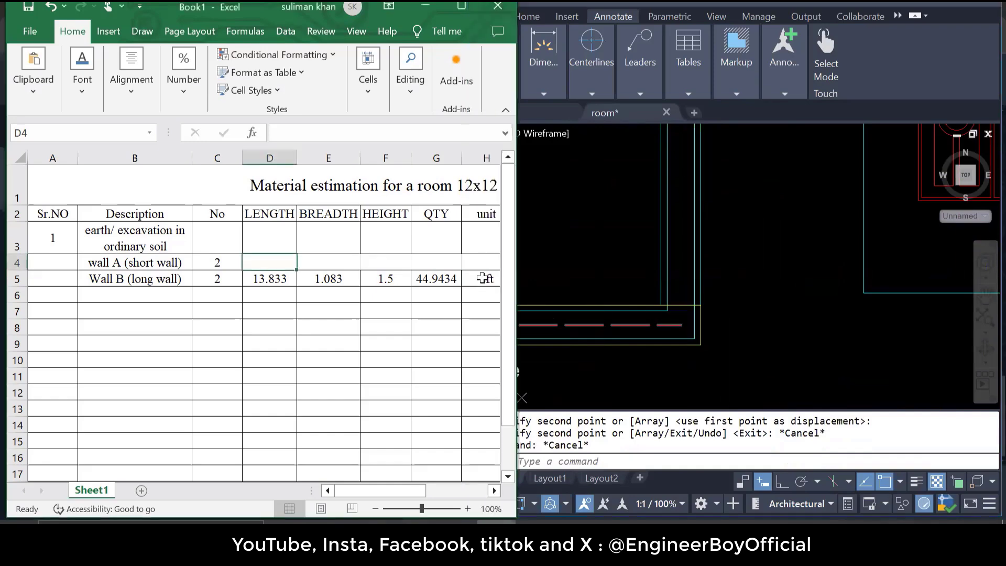
pyautogui.click(461, 7)
pyautogui.click(596, 272)
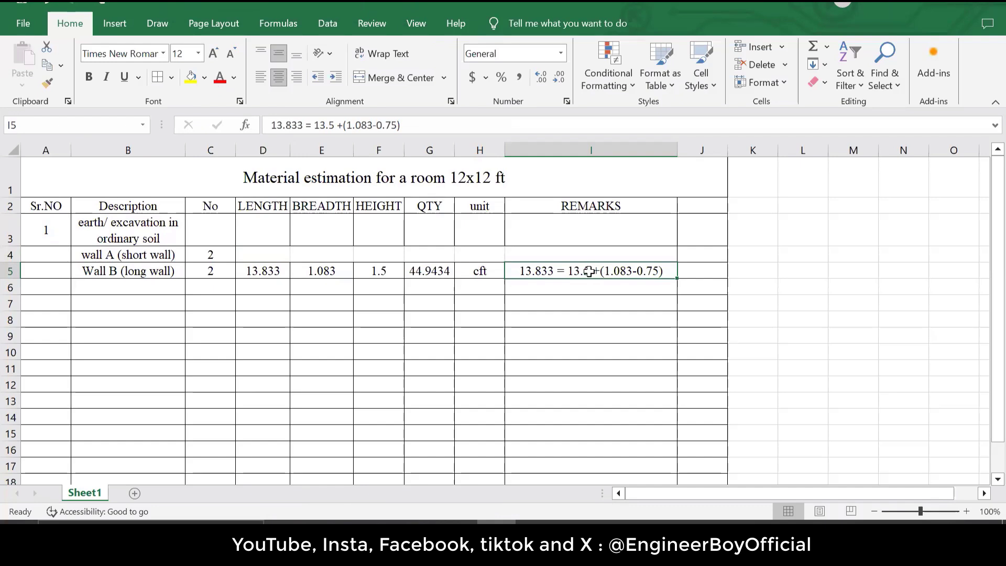
pyautogui.click(248, 254)
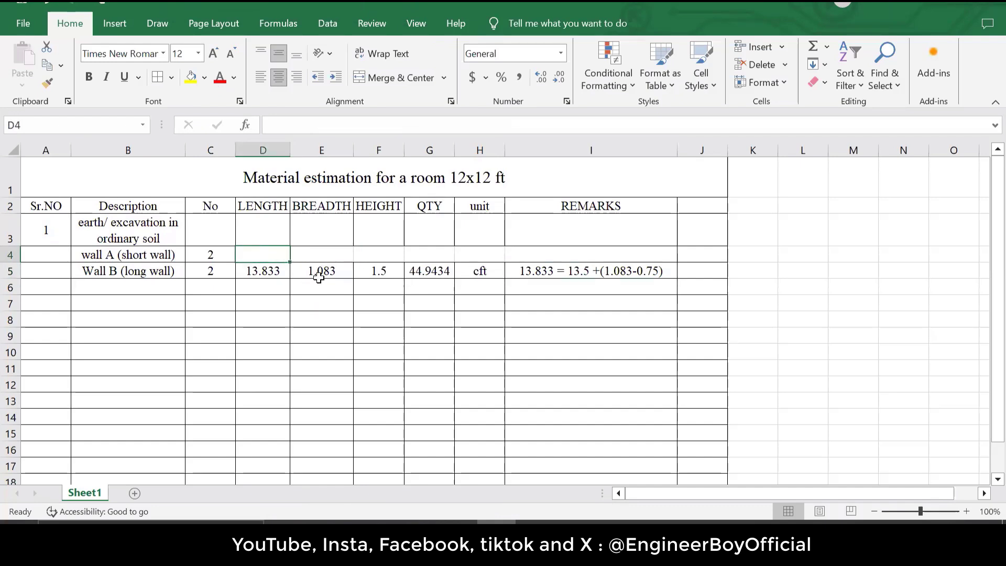
# Copy the breadth 1.083 from the Wall B row into the Wall A row
pyautogui.click(315, 252)
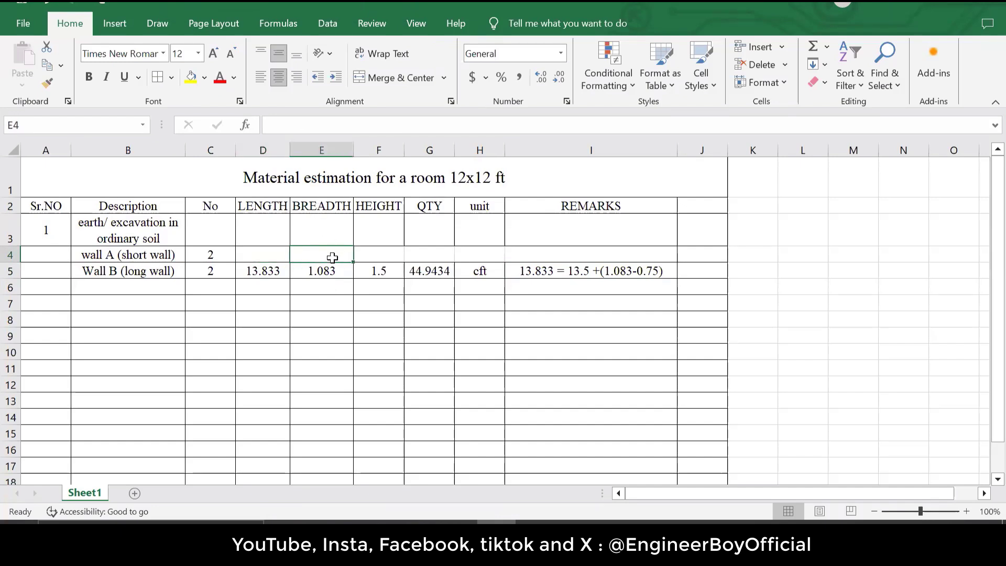
pyautogui.click(331, 273)
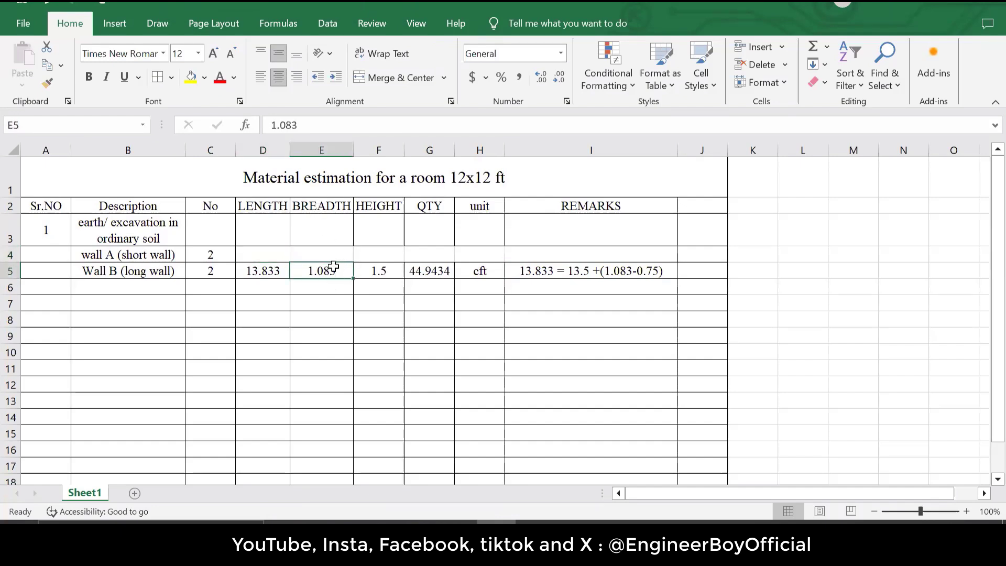
pyautogui.hotkey('ctrl', 'c')
pyautogui.click(330, 257)
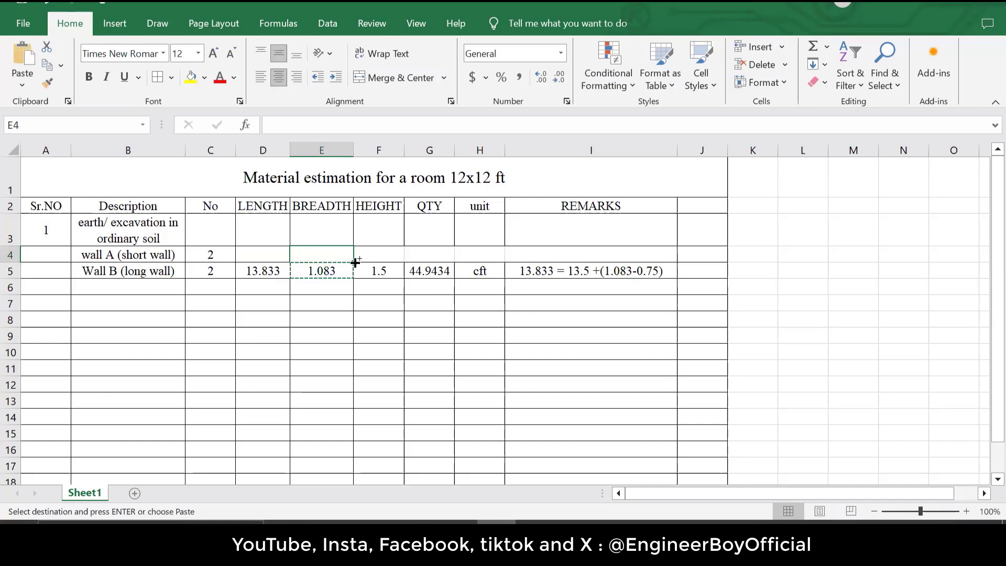
pyautogui.hotkey('ctrl', 'v')
pyautogui.press('Escape')
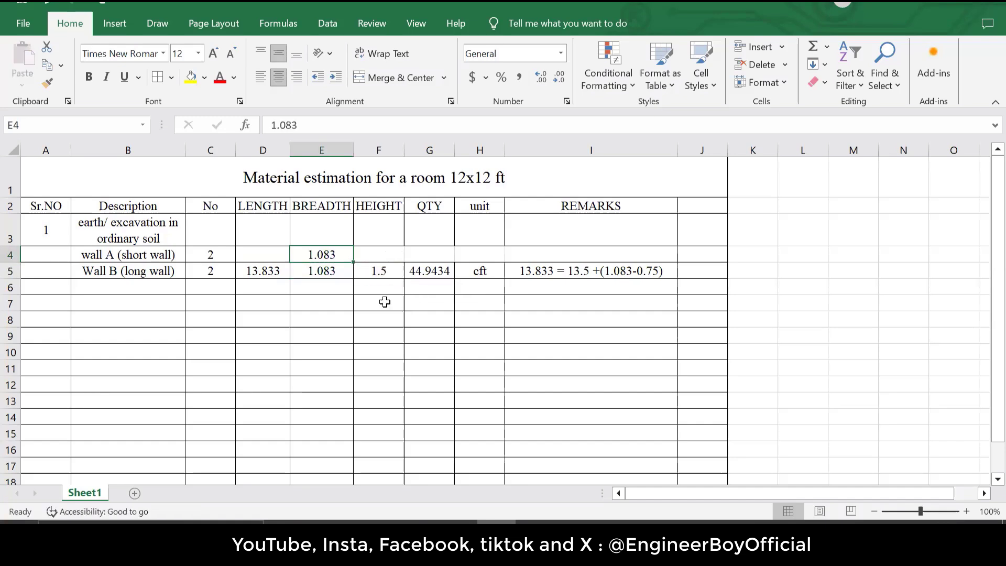
# Copy the height 1.5 from the Wall B row into the Wall A row
pyautogui.click(376, 271)
pyautogui.hotkey('ctrl', 'c')
pyautogui.click(387, 254)
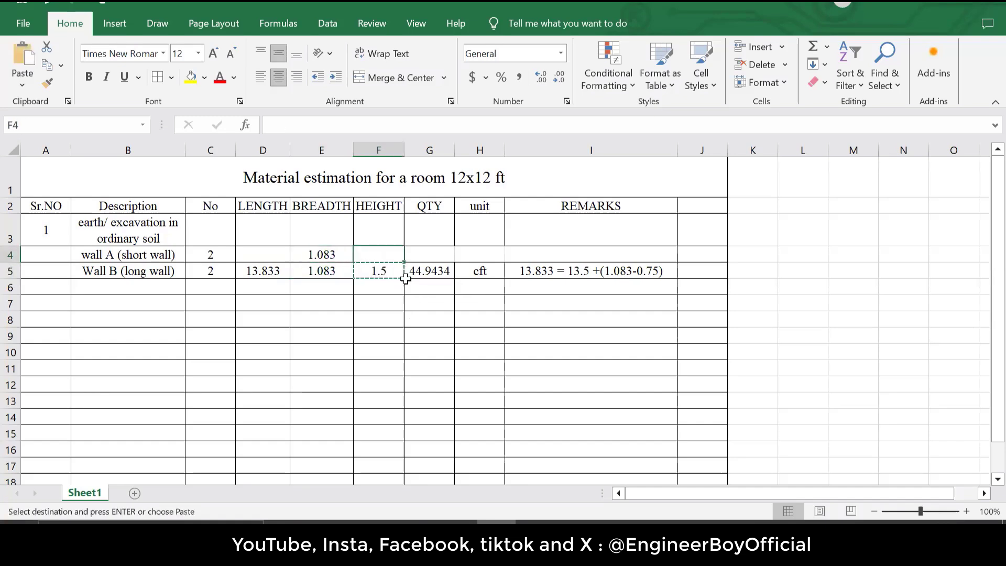
pyautogui.hotkey('ctrl', 'v')
pyautogui.press('Escape')
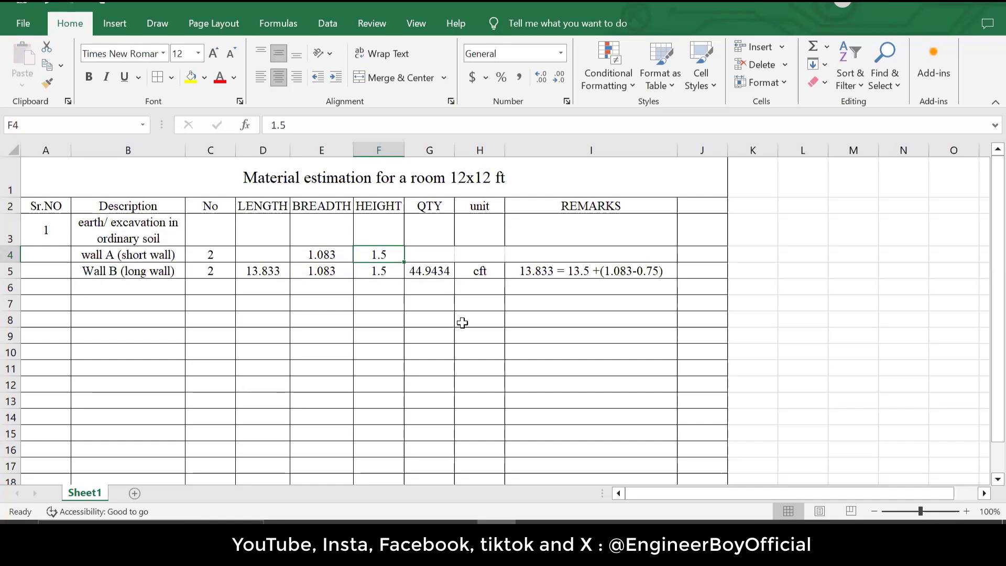
# Switch to AutoCAD and examine the foundation plan, the footing dimensions and the foundation-length note in section AA
pyautogui.click(270, 254)
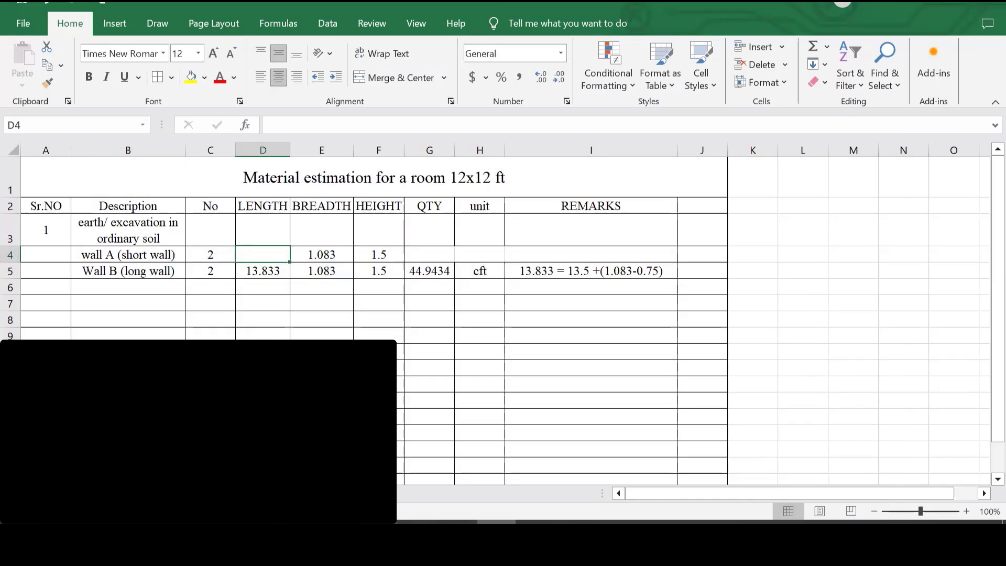
pyautogui.hotkey('alt', 'Tab')
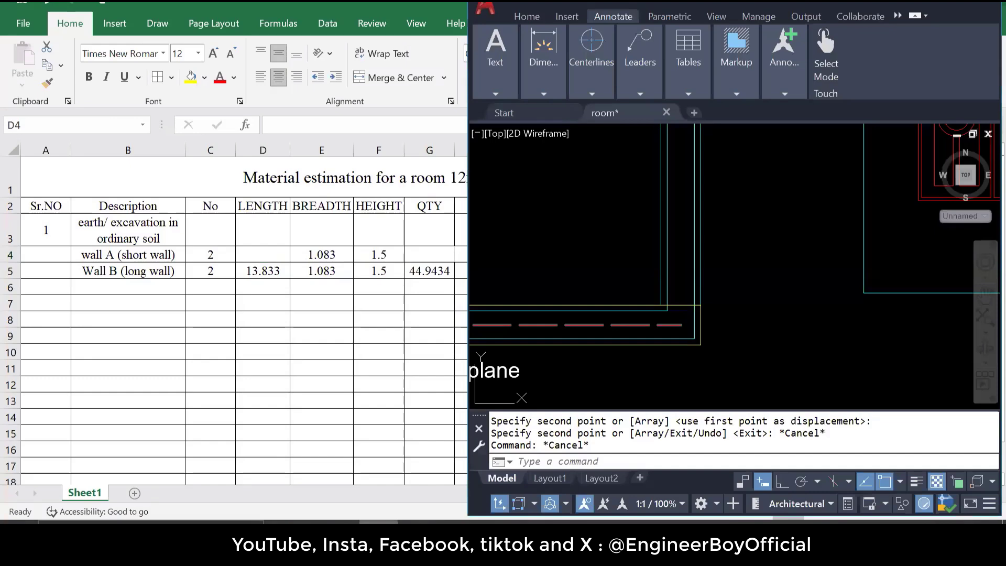
pyautogui.scroll(-5, 682, 231)
pyautogui.scroll(4, 651, 168)
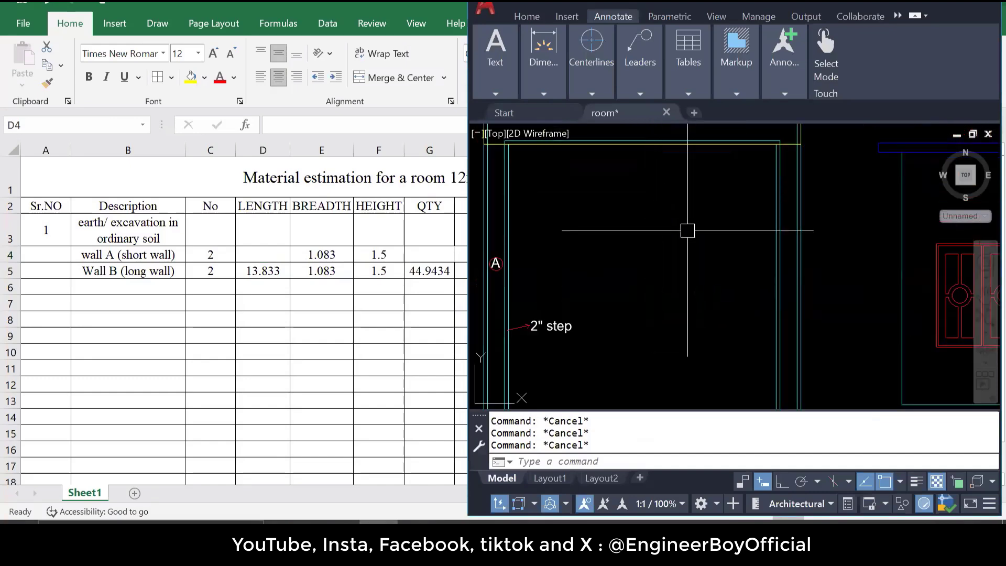
pyautogui.scroll(-5, 687, 231)
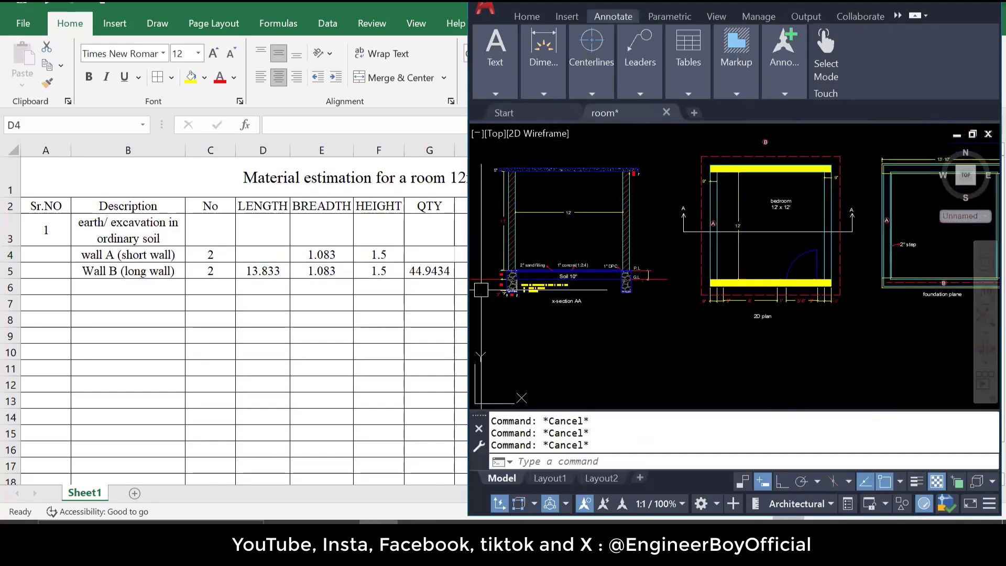
pyautogui.scroll(8, 481, 290)
pyautogui.scroll(-2, 630, 332)
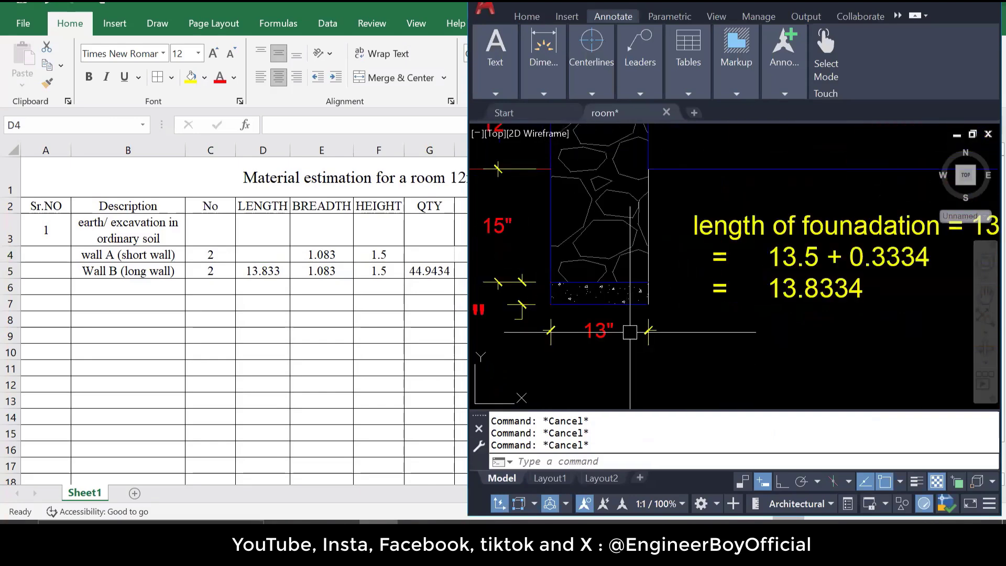
pyautogui.scroll(-3, 630, 331)
pyautogui.scroll(4, 566, 238)
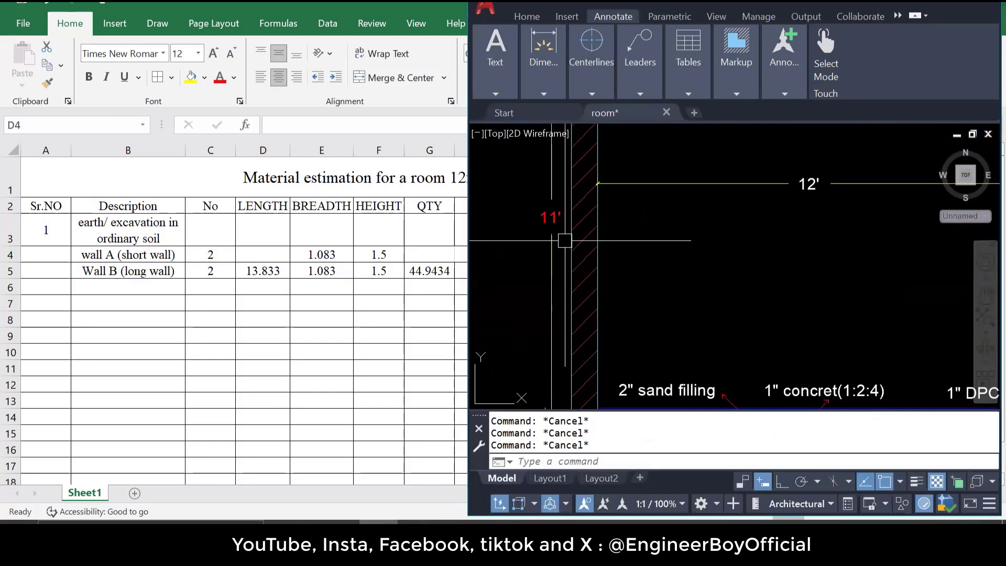
pyautogui.scroll(-4, 565, 241)
pyautogui.scroll(6, 592, 285)
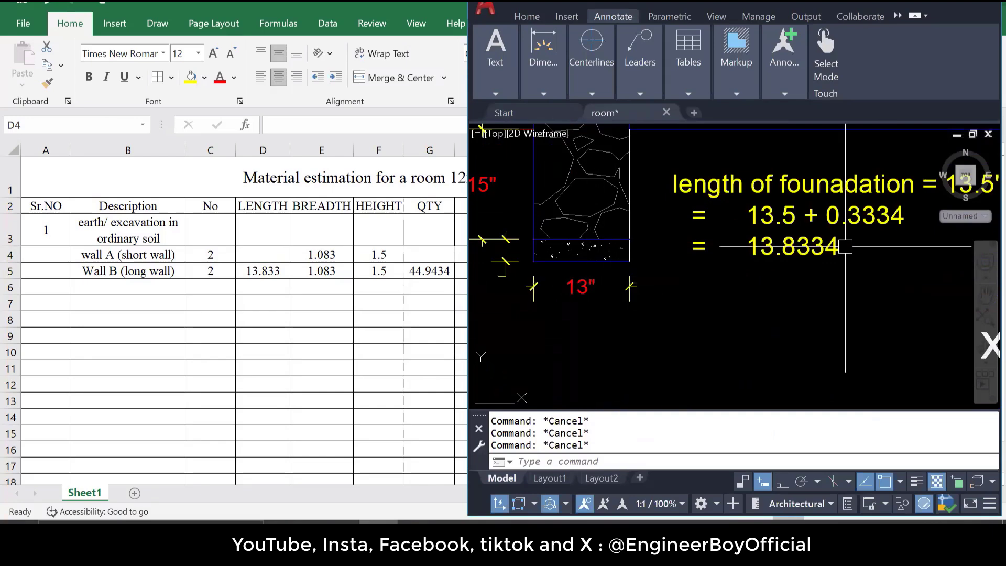
# Change the foundation-length note in section AA to 12' - (13" - 9") and clear the calculated values below it
pyautogui.moveTo(845, 247); pyautogui.dragTo(567, 328)
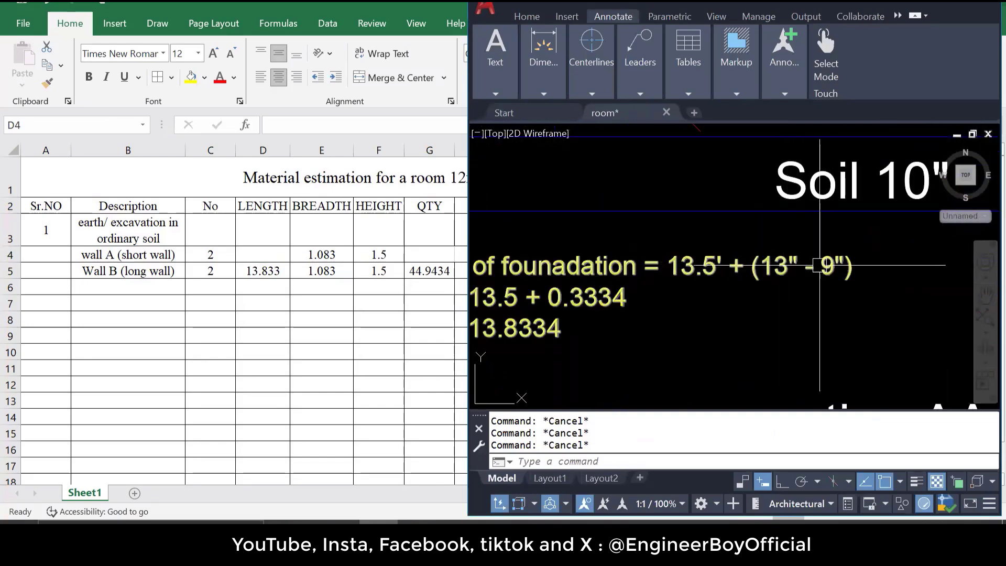
pyautogui.scroll(-2, 765, 294)
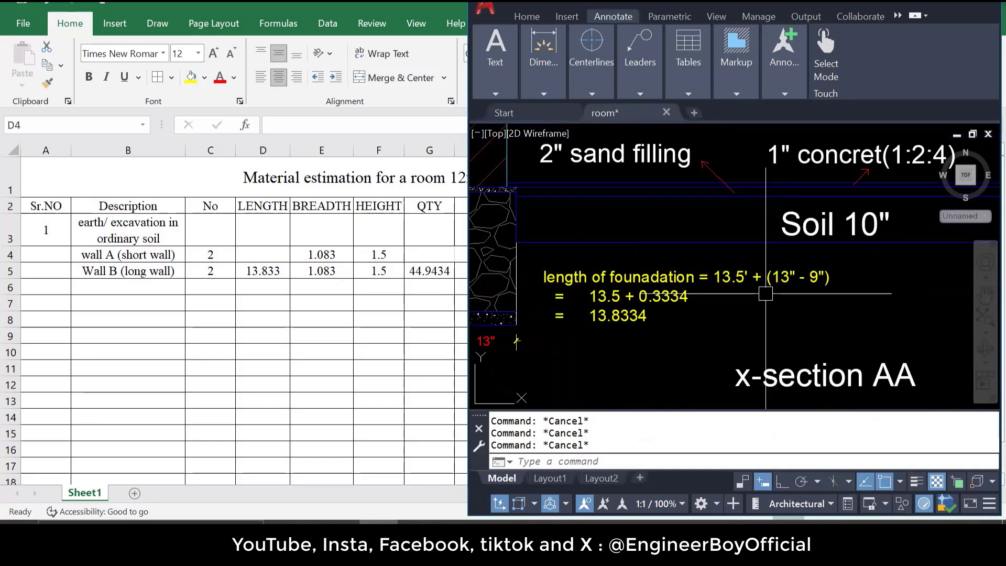
pyautogui.scroll(4, 749, 291)
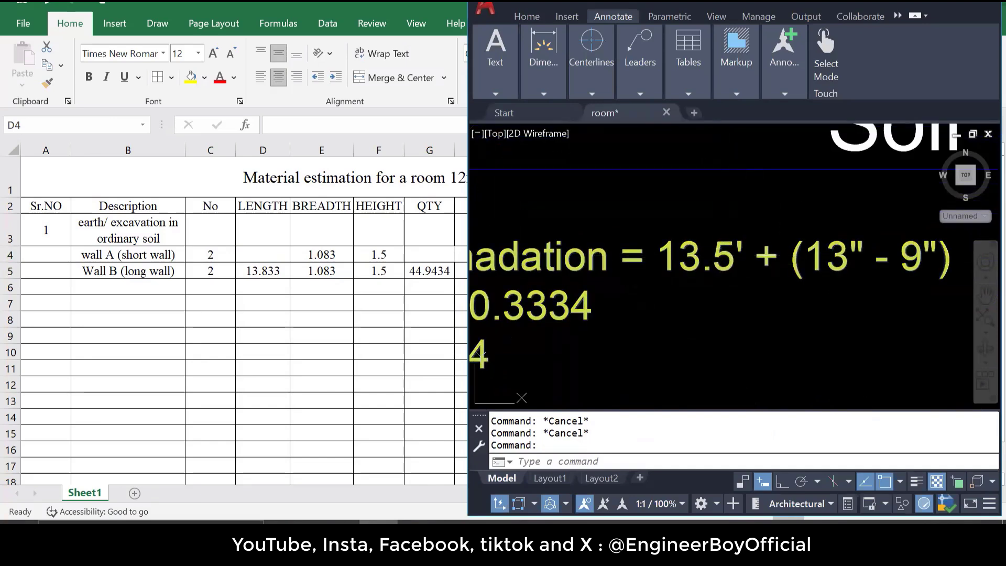
pyautogui.doubleClick(758, 257)
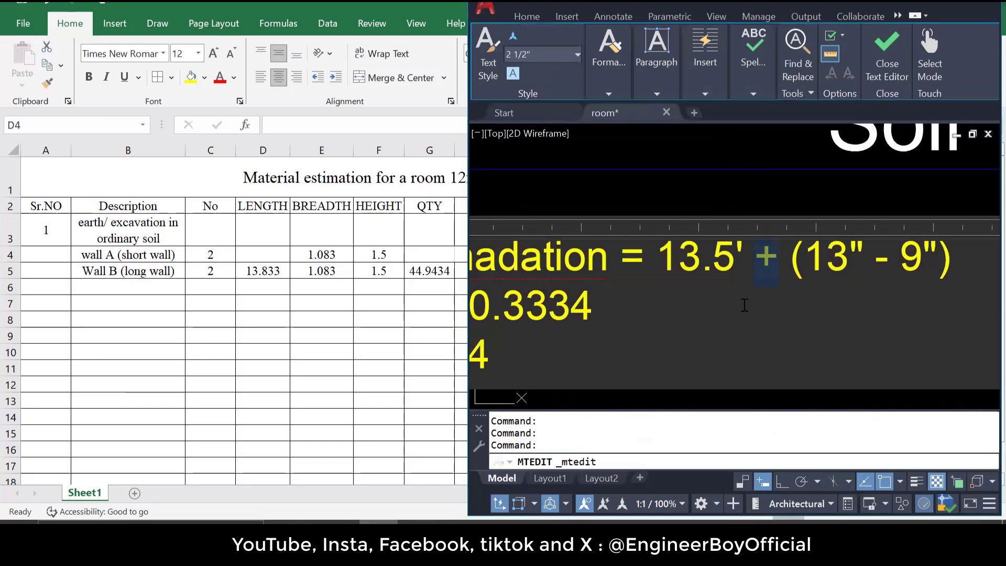
pyautogui.write('-')
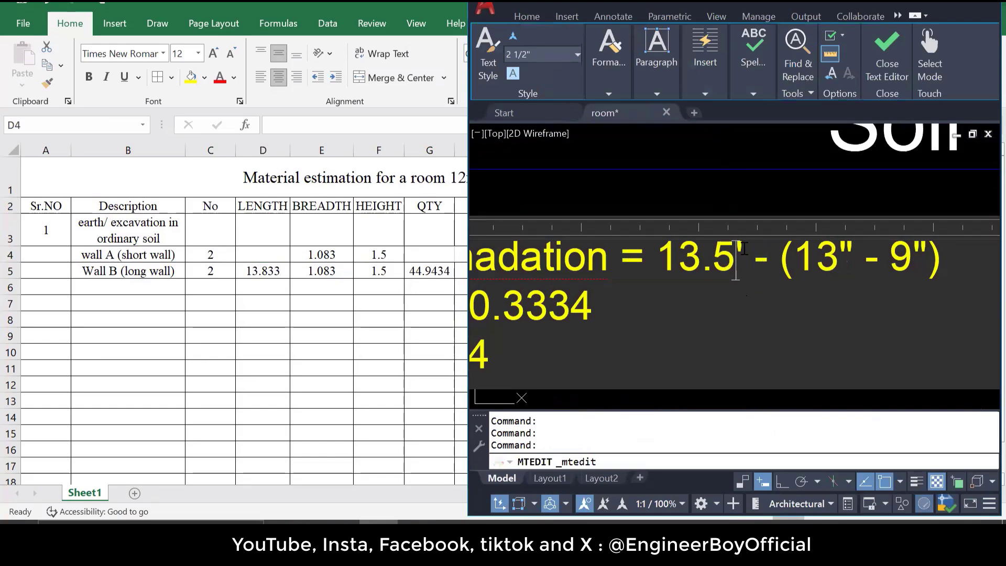
pyautogui.moveTo(742, 249); pyautogui.dragTo(664, 262)
pyautogui.write('12')
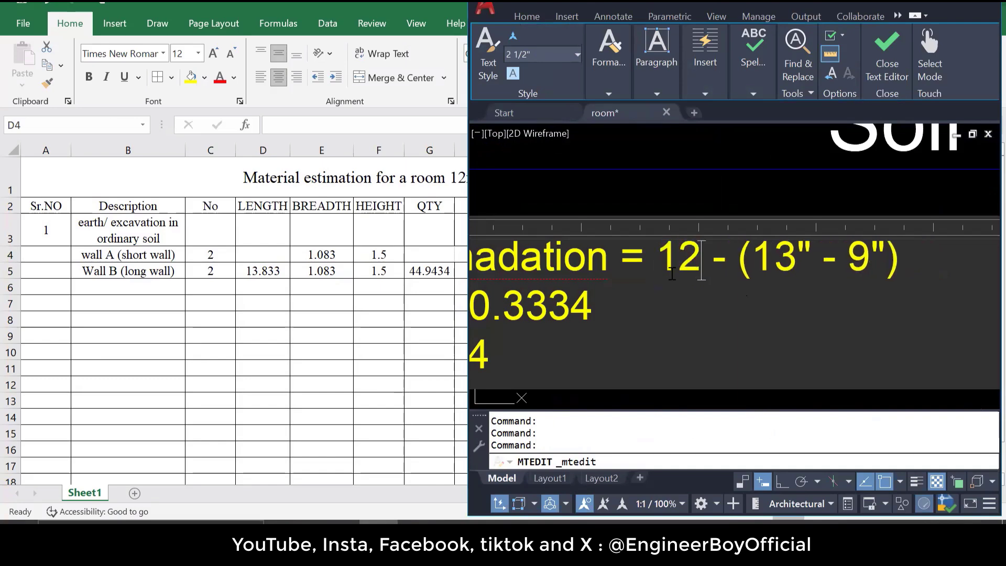
pyautogui.write('"')
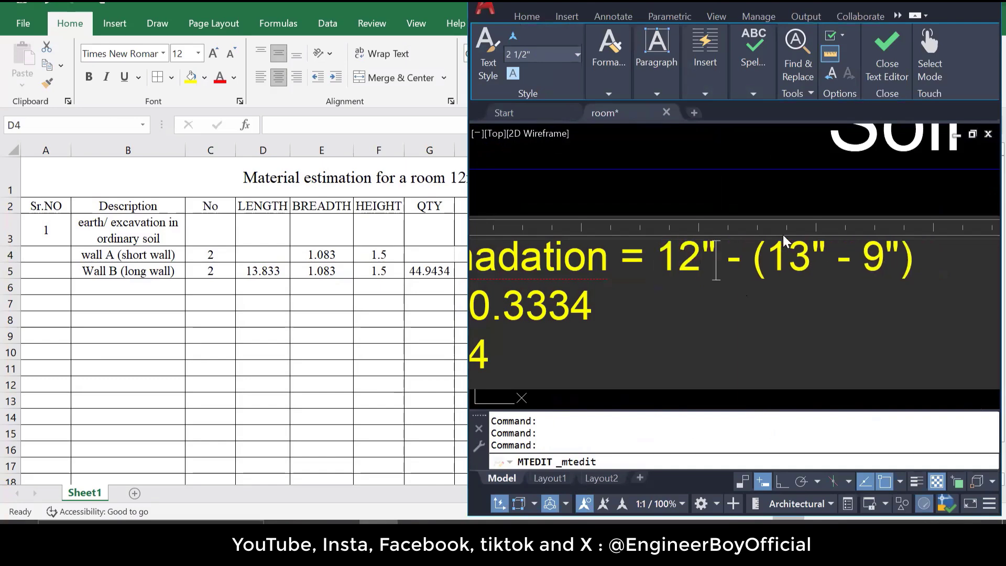
pyautogui.press('BackSpace')
pyautogui.write("'")
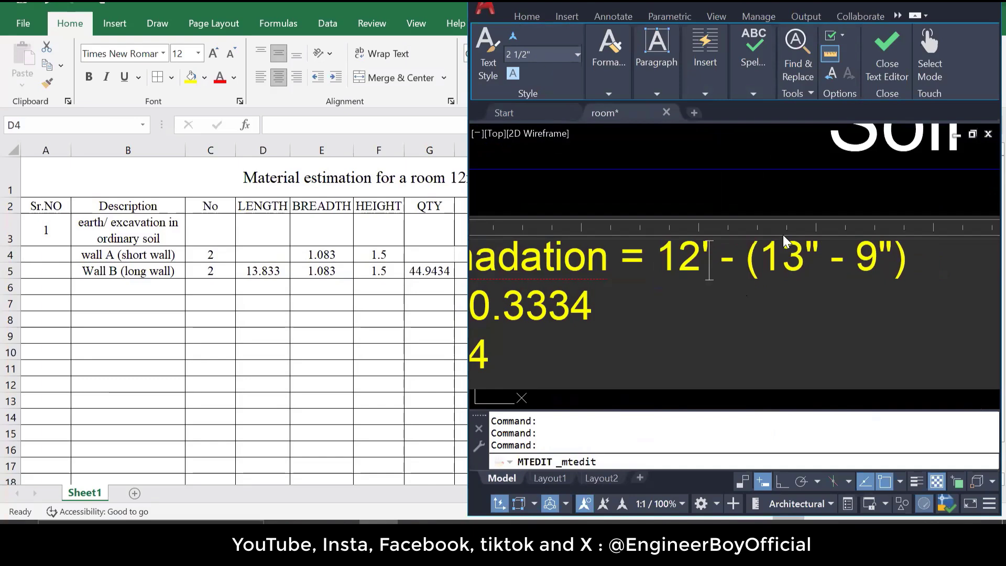
pyautogui.click(880, 73)
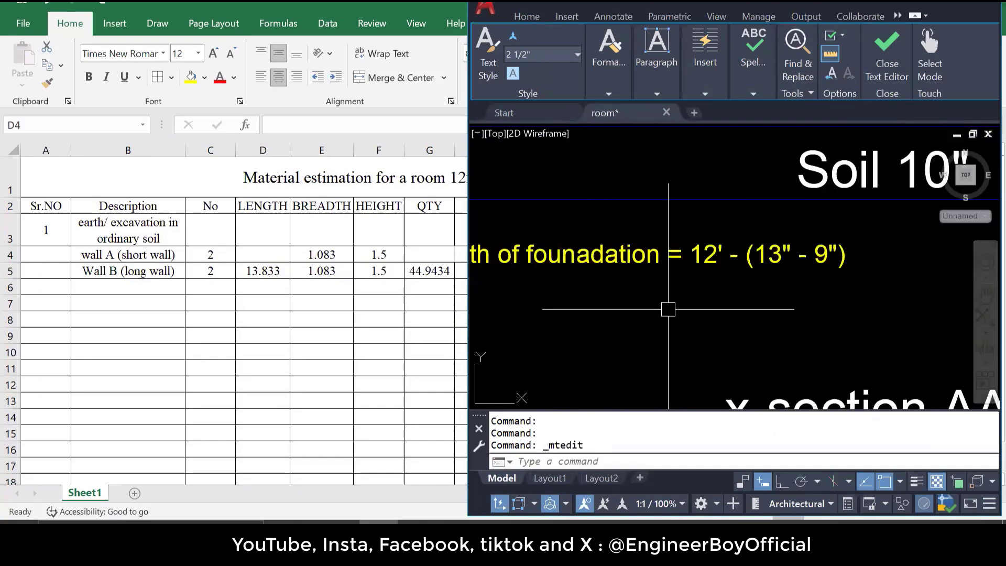
pyautogui.press('Escape')
pyautogui.scroll(4, 723, 321)
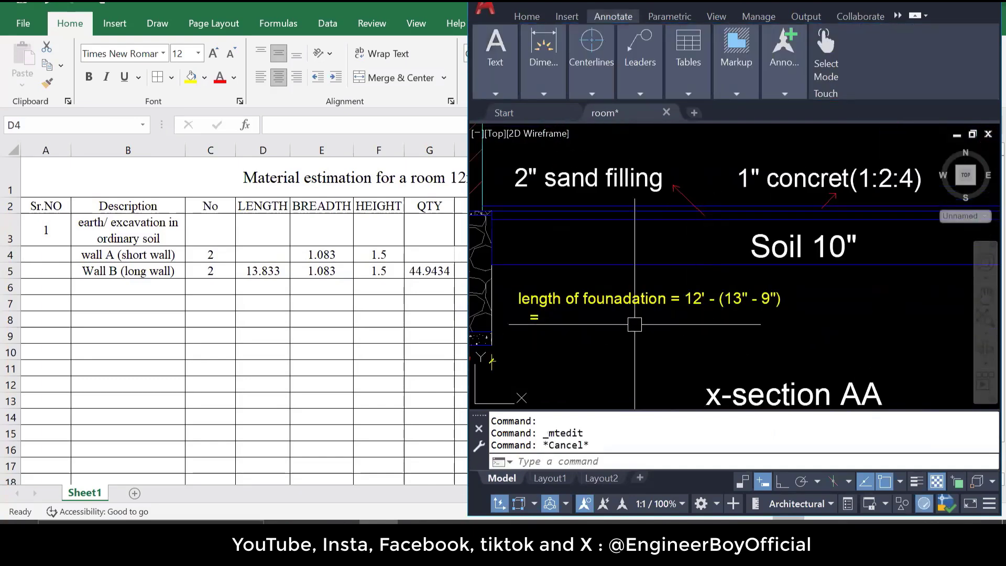
pyautogui.scroll(3, 723, 320)
pyautogui.scroll(2, 722, 333)
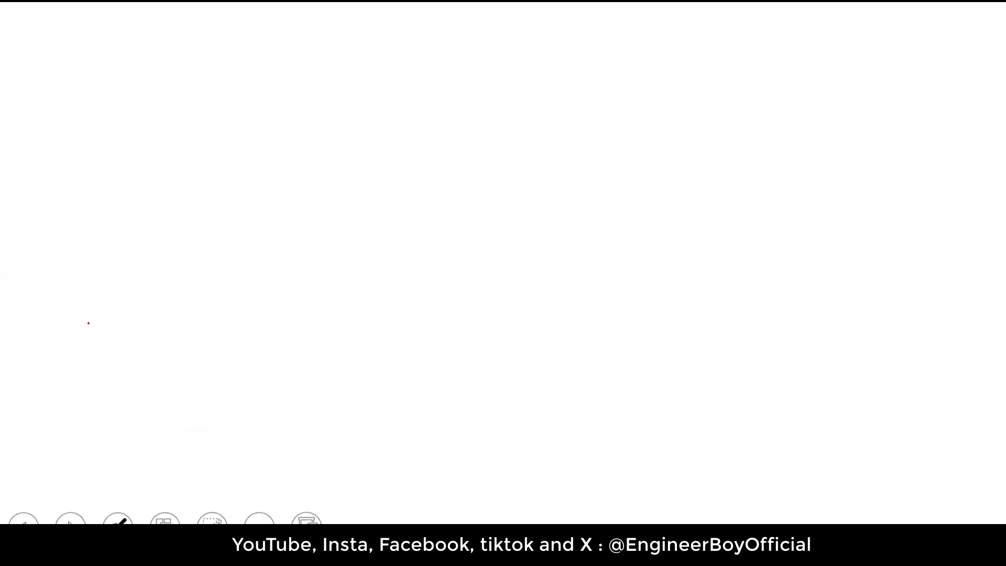
# Switch to the blank full-screen slide and sketch a room plan with outer and inner wall outlines in red
pyautogui.moveTo(606, 83)
pyautogui.mouseDown()
pyautogui.moveTo(712, 157)
pyautogui.moveTo(622, 254)
pyautogui.moveTo(465, 254)
pyautogui.mouseUp()
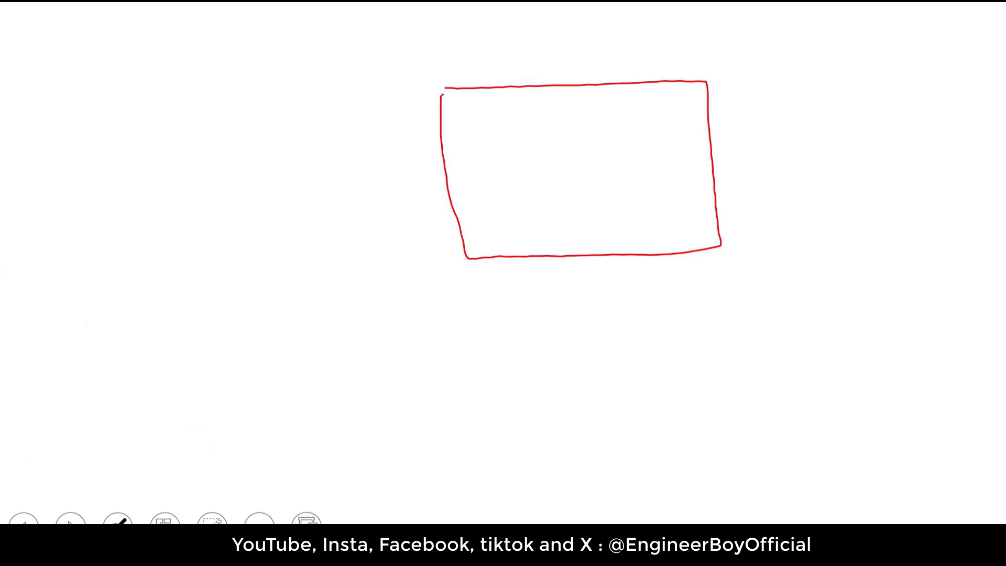
pyautogui.moveTo(580, 111); pyautogui.dragTo(679, 113)
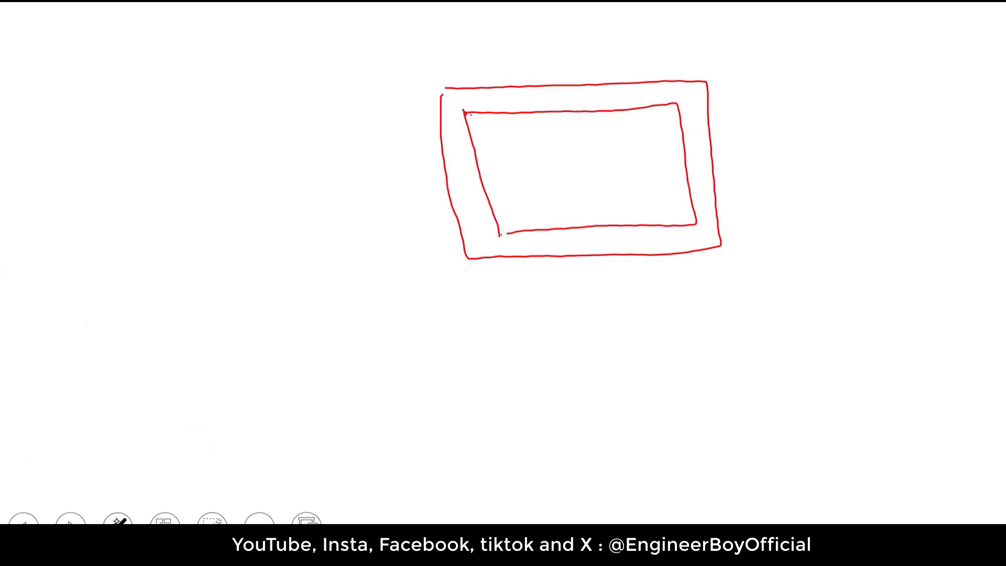
# Sketch light blue excavation outlines around the two long walls and dimension the distance between them as 12'
pyautogui.click(118, 523)
pyautogui.click(104, 470)
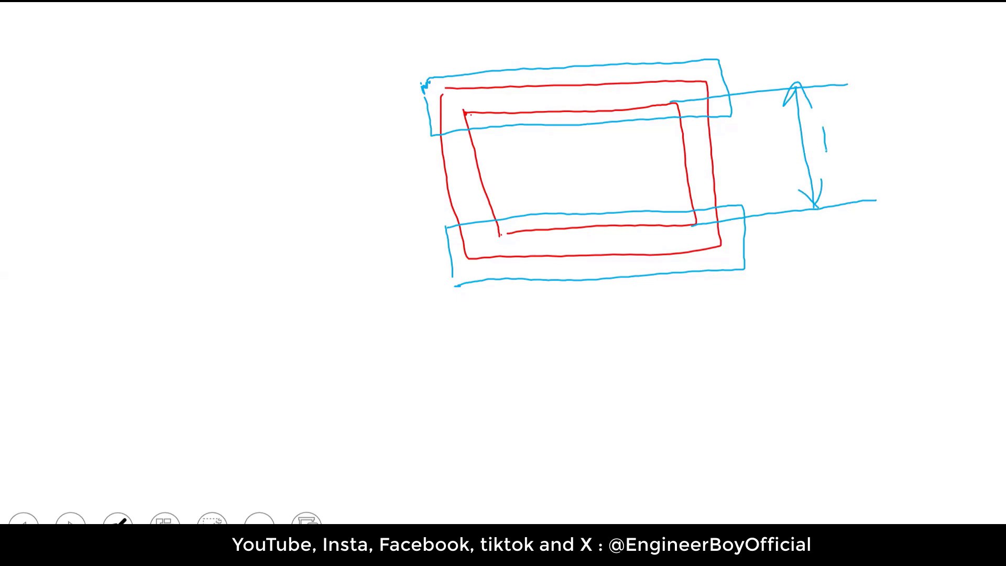
pyautogui.moveTo(829, 129); pyautogui.dragTo(844, 147)
# Hatch the four short-wall portions that overlap the long-wall excavation strips in dark red
pyautogui.click(118, 526)
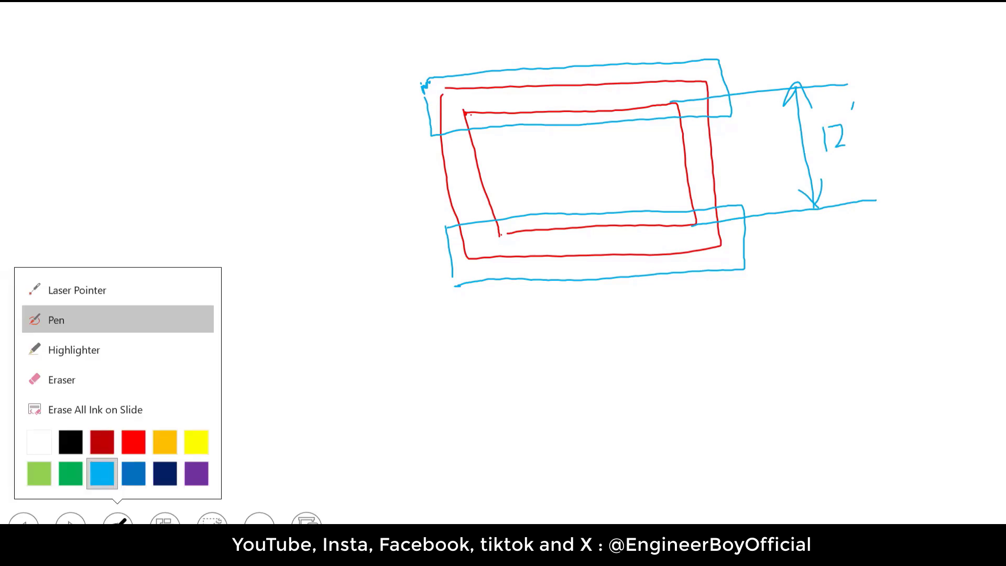
pyautogui.click(101, 445)
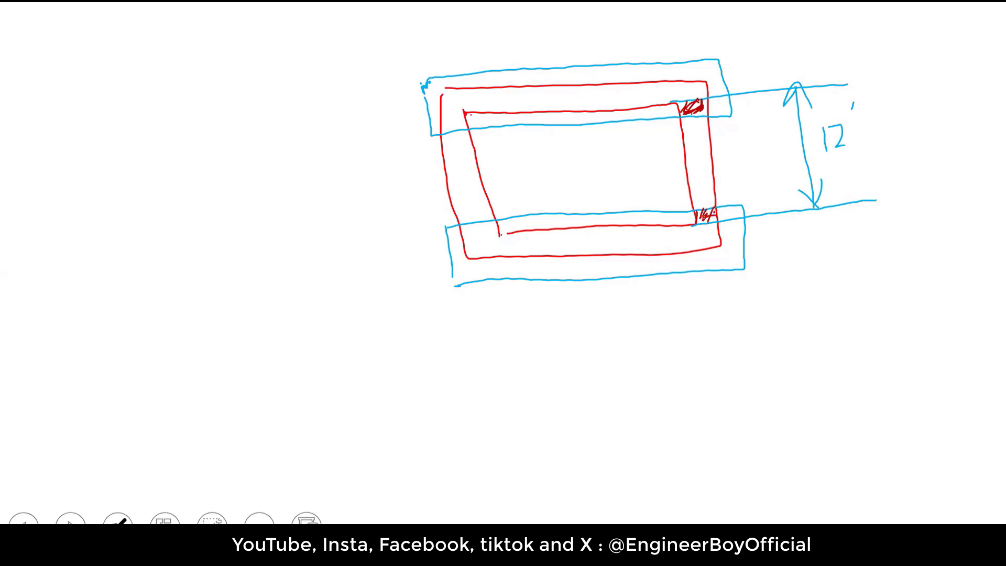
pyautogui.moveTo(463, 237)
pyautogui.mouseDown()
pyautogui.moveTo(494, 236)
pyautogui.moveTo(468, 227)
pyautogui.mouseUp()
pyautogui.moveTo(476, 234); pyautogui.dragTo(482, 222)
pyautogui.moveTo(485, 235); pyautogui.dragTo(494, 220)
pyautogui.moveTo(445, 135); pyautogui.dragTo(449, 116)
pyautogui.moveTo(450, 134); pyautogui.dragTo(458, 115)
pyautogui.moveTo(455, 131); pyautogui.dragTo(463, 117)
pyautogui.moveTo(459, 131); pyautogui.dragTo(464, 121)
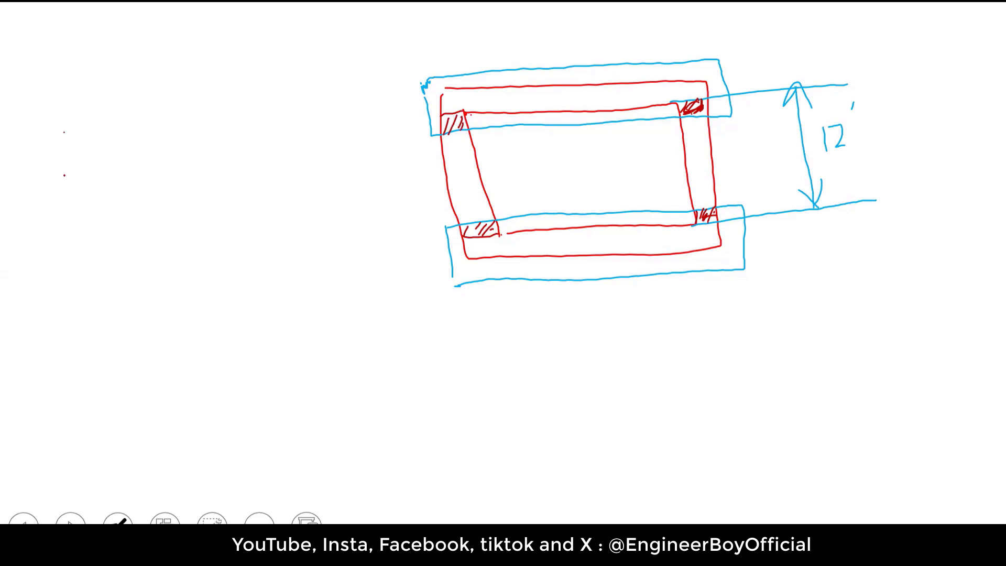
# Write the start of the short-wall length expression, 12' -, beside the room sketch in dark red
pyautogui.moveTo(64, 133); pyautogui.dragTo(64, 178)
pyautogui.moveTo(81, 137)
pyautogui.mouseDown()
pyautogui.moveTo(90, 129)
pyautogui.moveTo(109, 165)
pyautogui.mouseUp()
pyautogui.moveTo(116, 80); pyautogui.dragTo(111, 110)
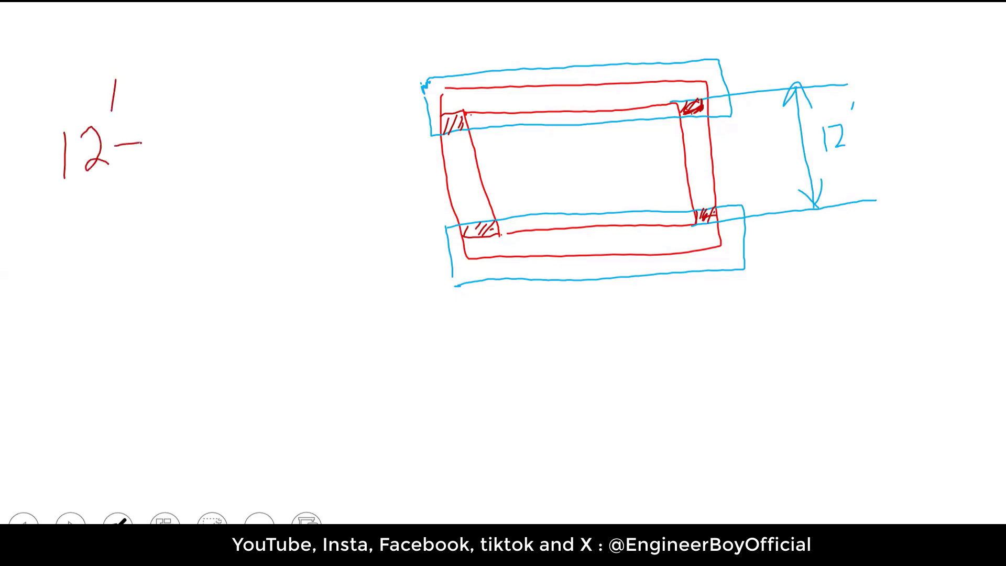
# Sketch a wall-and-footing section below the plan, labelling the footing width 13" and the wall thickness 9"
pyautogui.moveTo(776, 308)
pyautogui.mouseDown()
pyautogui.moveTo(781, 359)
pyautogui.moveTo(750, 424)
pyautogui.mouseUp()
pyautogui.moveTo(814, 302); pyautogui.dragTo(832, 384)
pyautogui.moveTo(834, 385); pyautogui.dragTo(786, 474)
pyautogui.moveTo(761, 430)
pyautogui.mouseDown()
pyautogui.moveTo(758, 445)
pyautogui.moveTo(820, 469)
pyautogui.moveTo(828, 520)
pyautogui.mouseUp()
pyautogui.moveTo(843, 484); pyautogui.dragTo(846, 522)
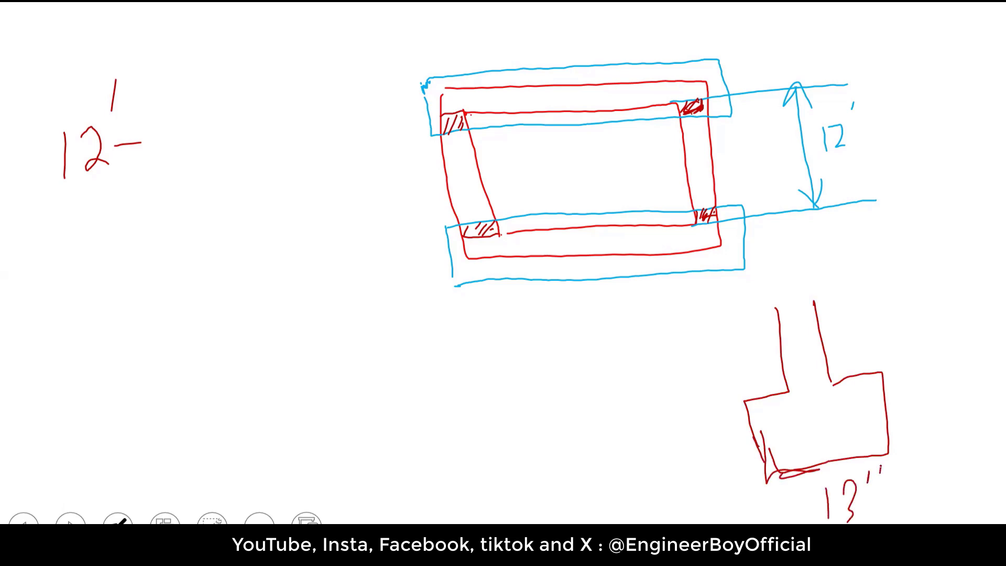
pyautogui.moveTo(802, 341); pyautogui.dragTo(866, 292)
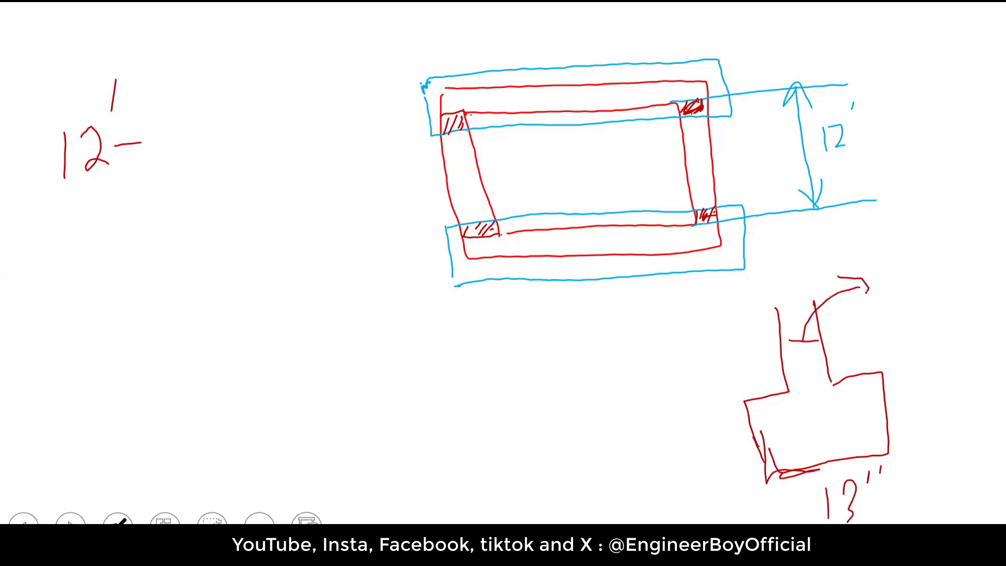
pyautogui.moveTo(900, 256); pyautogui.dragTo(902, 303)
pyautogui.moveTo(909, 223); pyautogui.dragTo(911, 242)
# Complete the handwritten short-wall expression with (13" - 9") and put an equals sign in front of it
pyautogui.moveTo(171, 105); pyautogui.dragTo(177, 192)
pyautogui.moveTo(195, 135); pyautogui.dragTo(201, 169)
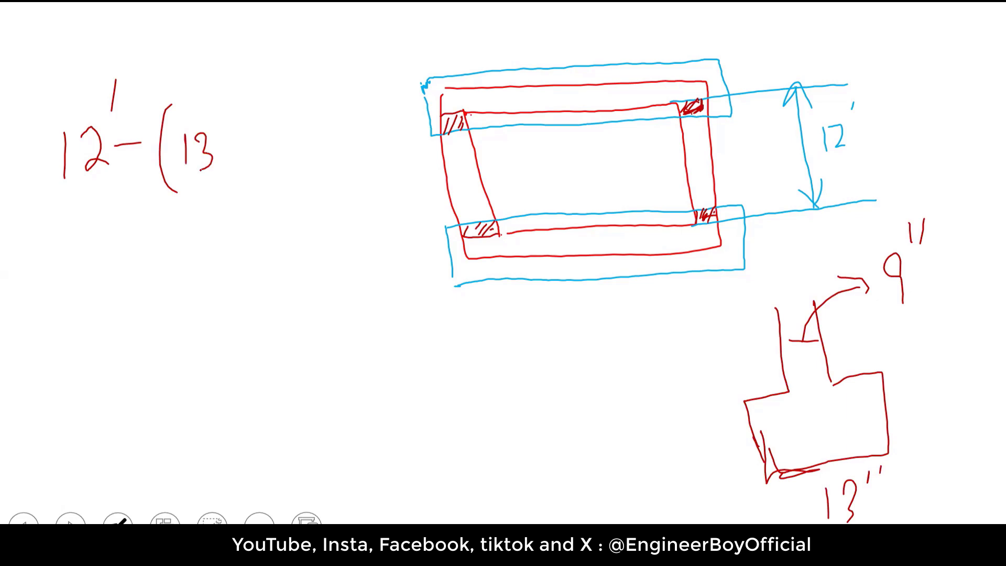
pyautogui.moveTo(283, 129); pyautogui.dragTo(284, 176)
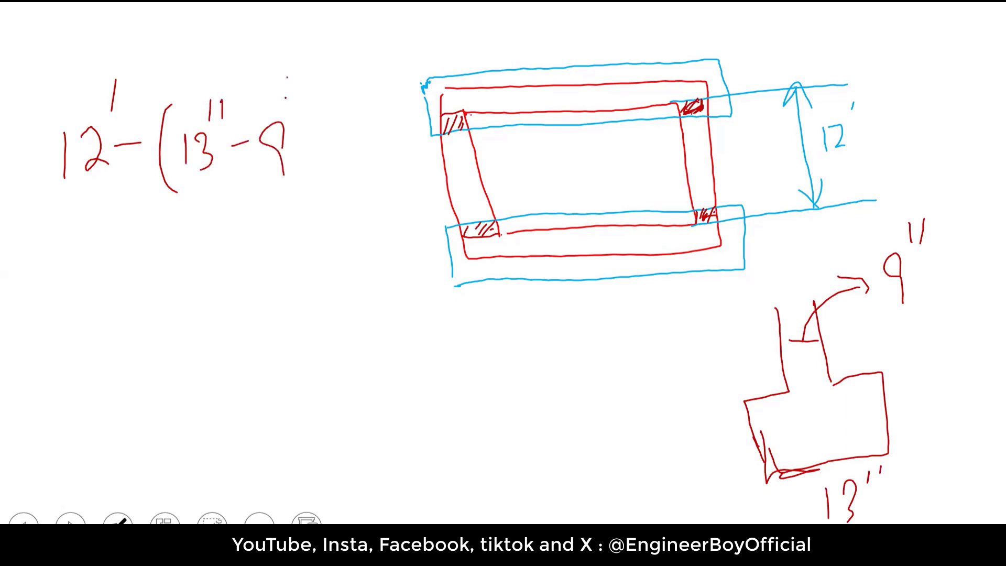
pyautogui.moveTo(286, 78); pyautogui.dragTo(286, 98)
pyautogui.moveTo(301, 76); pyautogui.dragTo(322, 184)
pyautogui.moveTo(35, 157); pyautogui.dragTo(67, 153)
pyautogui.moveTo(44, 170); pyautogui.dragTo(58, 169)
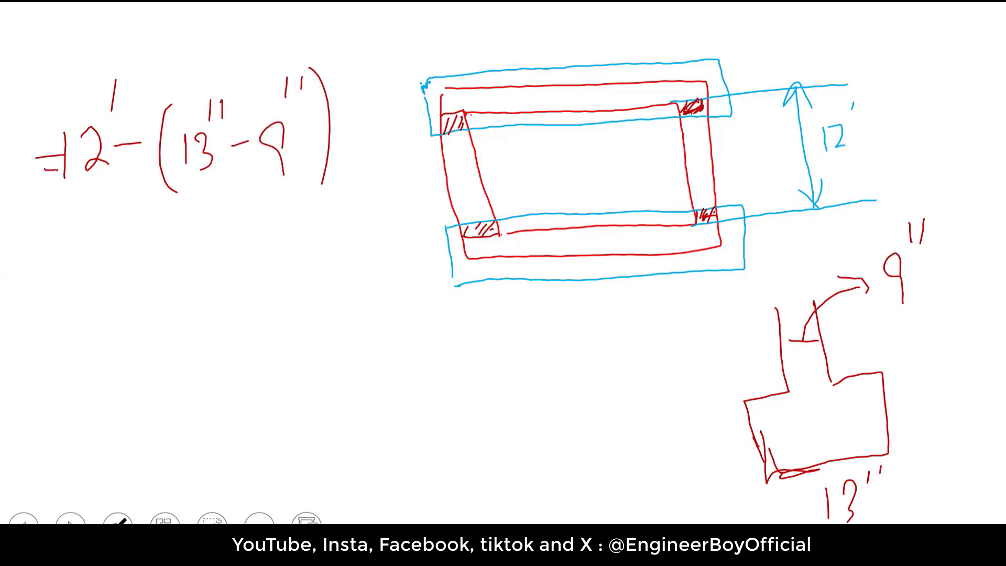
# Write the calculated short-wall length, = 11.667', below the handwritten expression
pyautogui.moveTo(50, 262); pyautogui.dragTo(78, 253)
pyautogui.moveTo(57, 295); pyautogui.dragTo(85, 286)
pyautogui.moveTo(119, 243); pyautogui.dragTo(130, 306)
pyautogui.moveTo(146, 229); pyautogui.dragTo(155, 306)
pyautogui.click(175, 264)
pyautogui.moveTo(209, 228)
pyautogui.mouseDown()
pyautogui.moveTo(205, 283)
pyautogui.moveTo(192, 270)
pyautogui.mouseUp()
pyautogui.moveTo(229, 228)
pyautogui.mouseDown()
pyautogui.moveTo(231, 259)
pyautogui.moveTo(271, 291)
pyautogui.mouseUp()
pyautogui.moveTo(305, 217)
pyautogui.mouseDown()
pyautogui.moveTo(345, 283)
pyautogui.moveTo(315, 254)
pyautogui.mouseUp()
pyautogui.moveTo(343, 190)
pyautogui.mouseDown()
pyautogui.moveTo(346, 251)
pyautogui.moveTo(359, 211)
pyautogui.mouseUp()
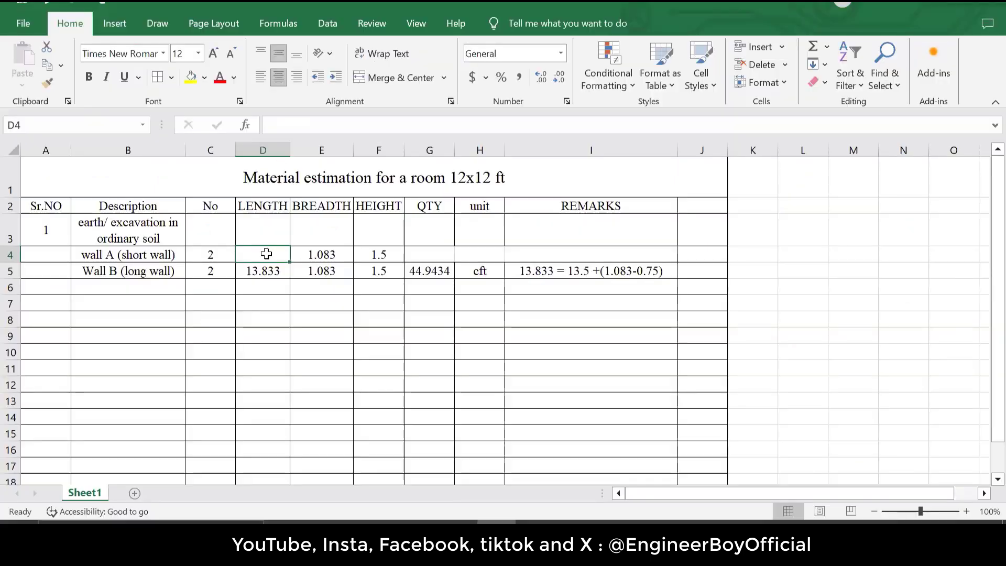
# In the Excel sheet, enter 11.667 as the length of wall A (short wall)
pyautogui.write('11')
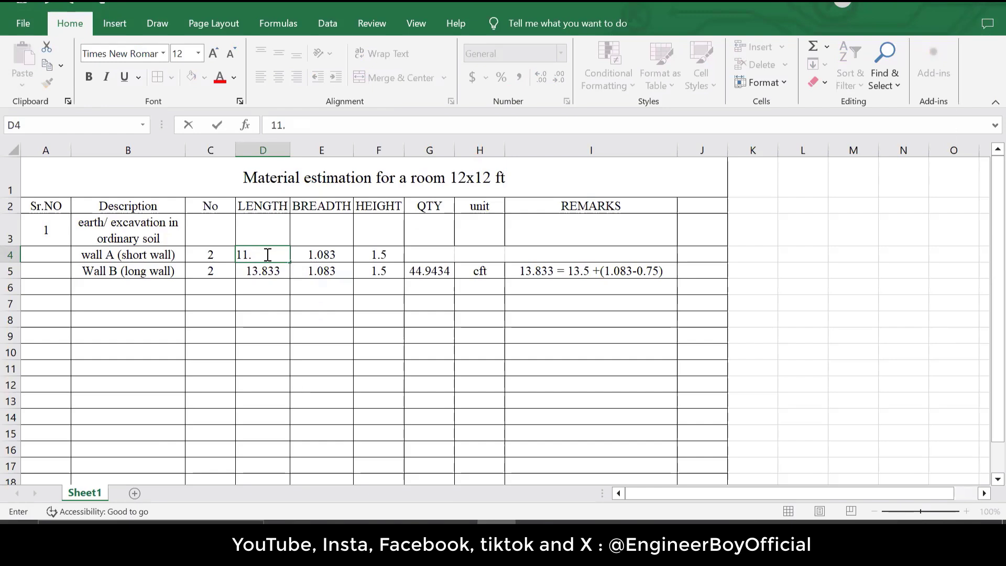
pyautogui.write('.667')
pyautogui.click(440, 256)
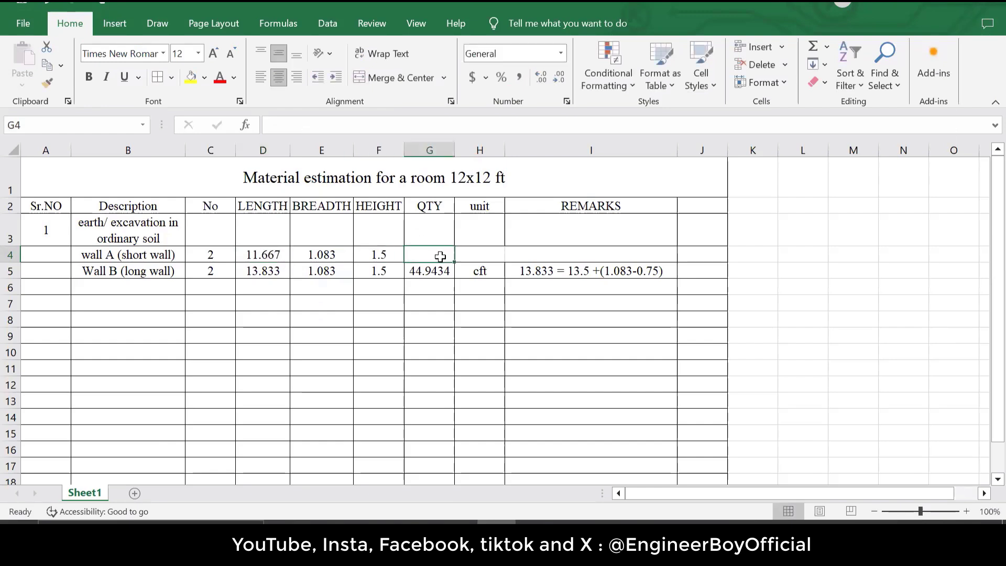
# Copy the quantity formula from the Wall B row into the wall A row
pyautogui.click(430, 271)
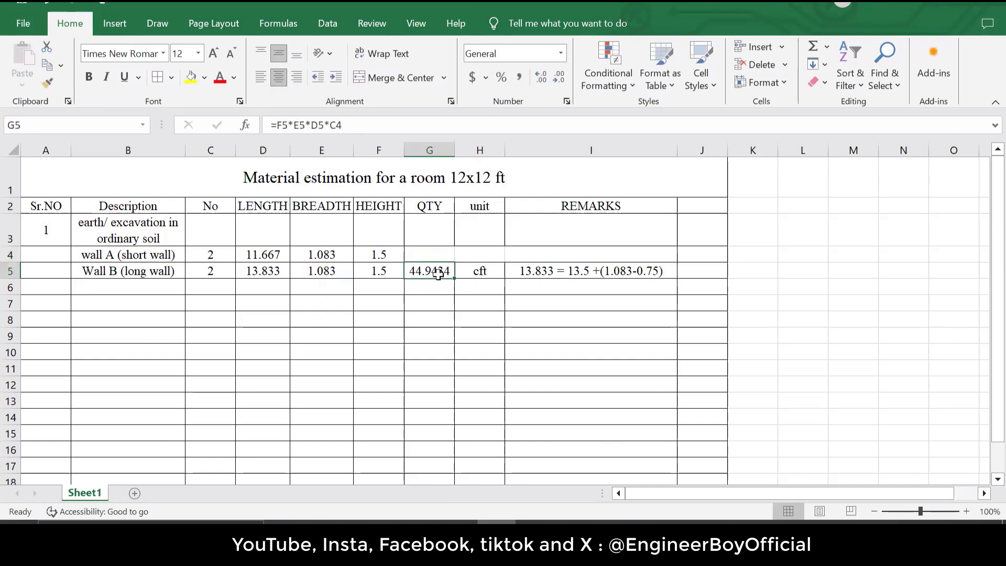
pyautogui.hotkey('ctrl', 'c')
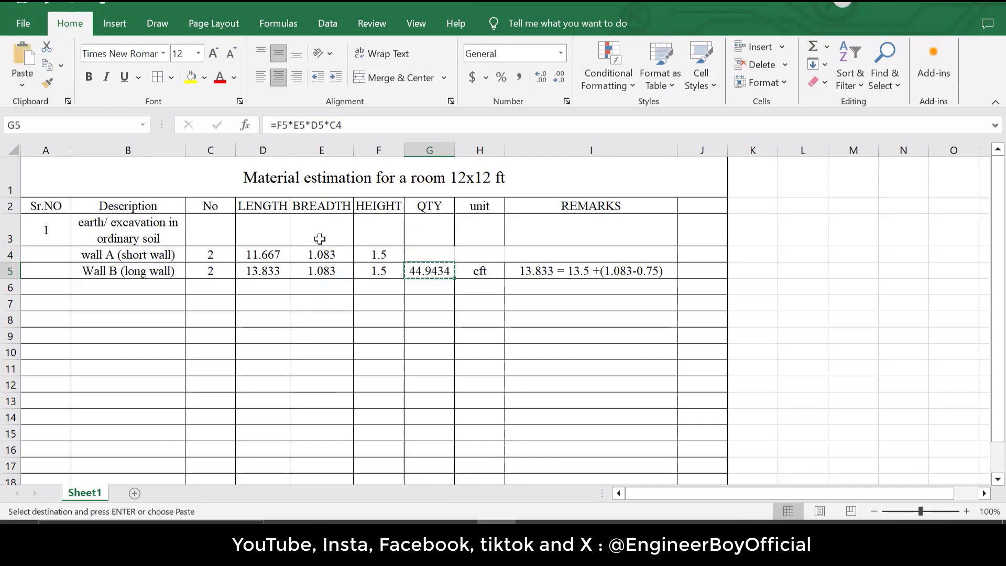
pyautogui.click(421, 255)
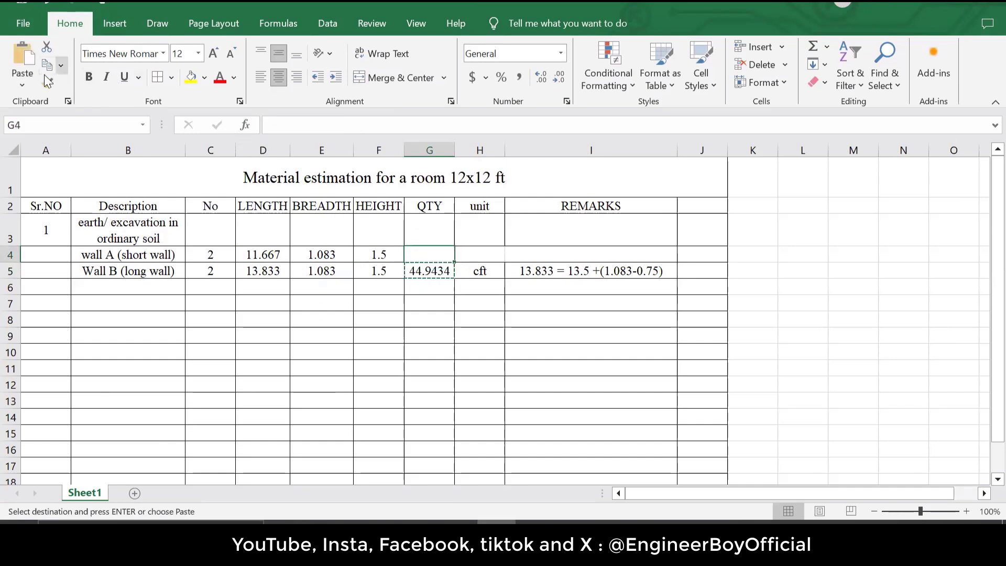
pyautogui.click(22, 84)
pyautogui.click(43, 125)
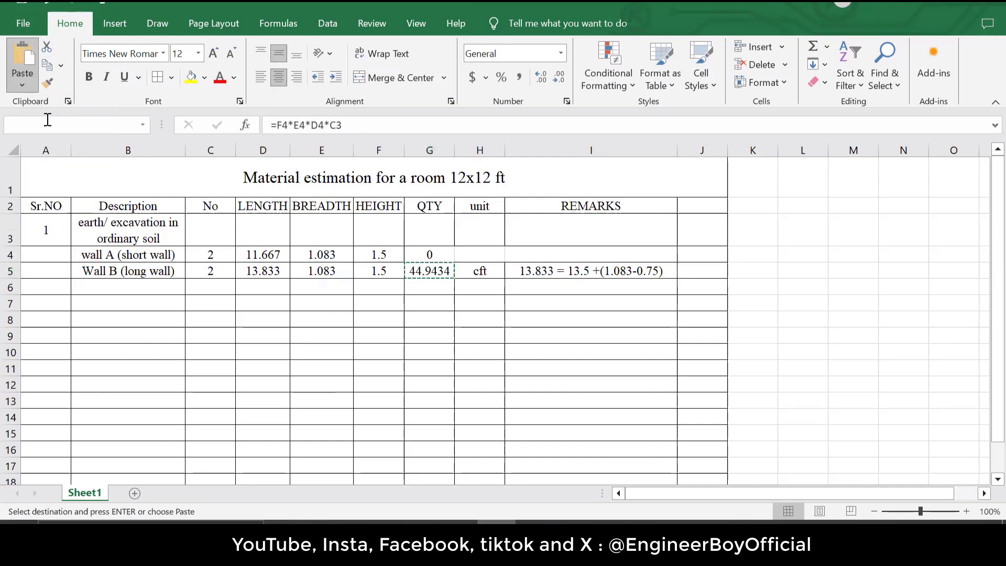
pyautogui.press('Escape')
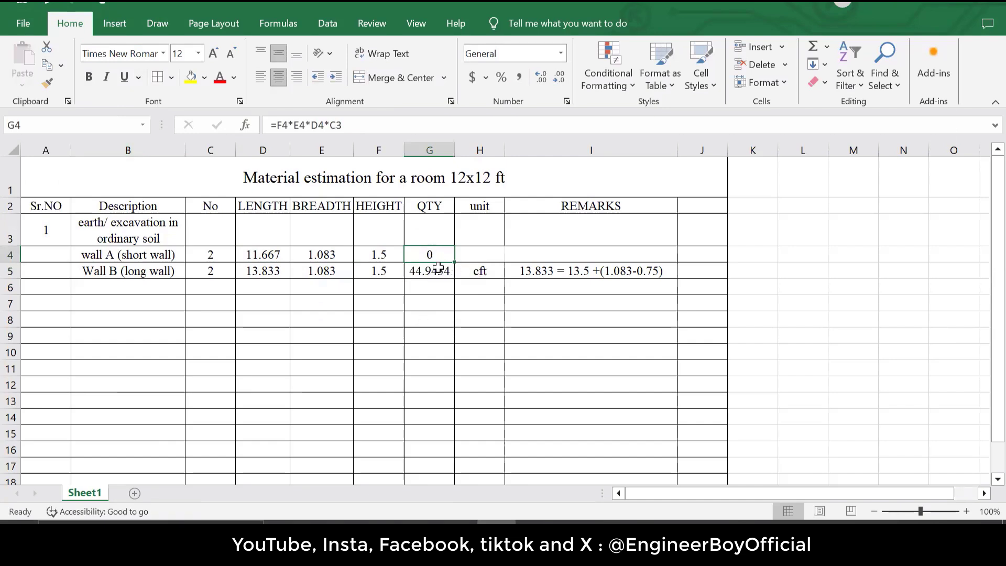
# Start a new quantity formula for wall A in G4 that multiplies the number in C4 by the length in D4
pyautogui.write('=')
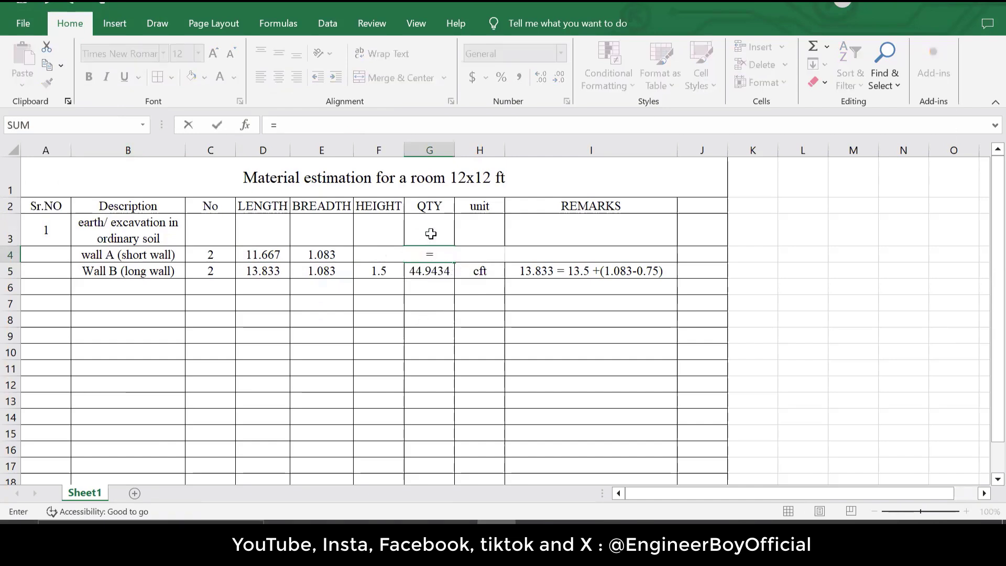
pyautogui.write('(')
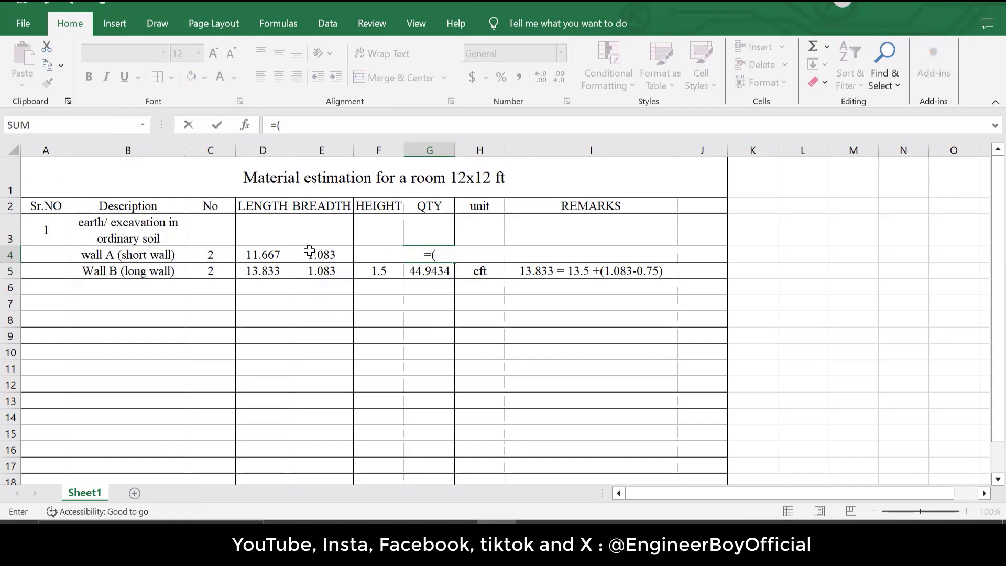
pyautogui.click(216, 251)
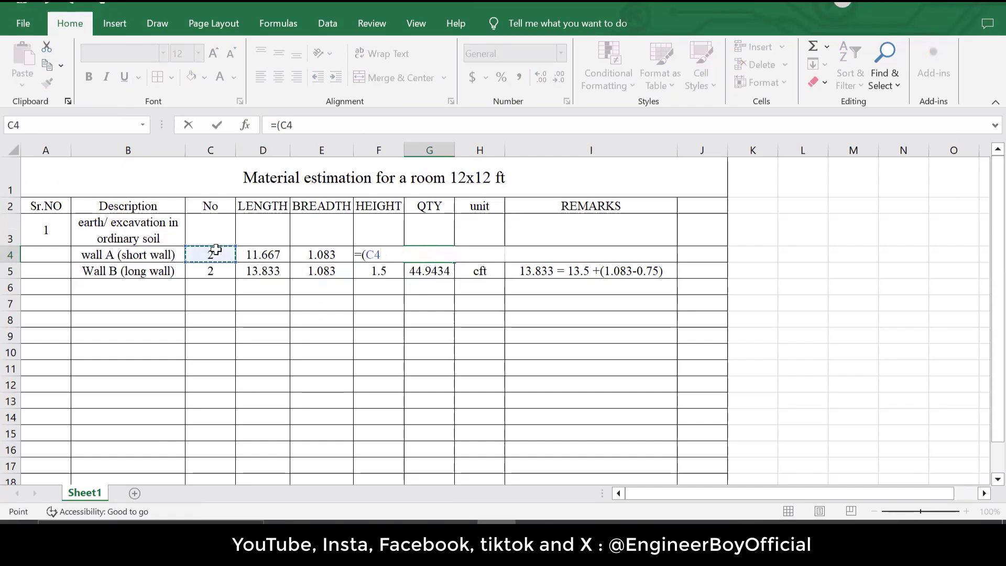
pyautogui.write('*')
pyautogui.click(256, 253)
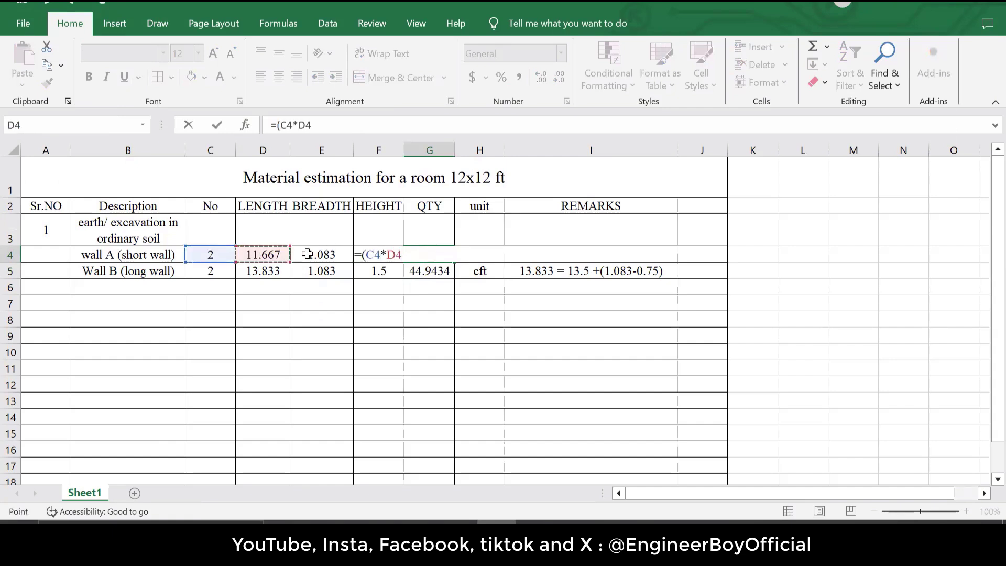
pyautogui.write('(')
pyautogui.press('BackSpace')
pyautogui.write('*')
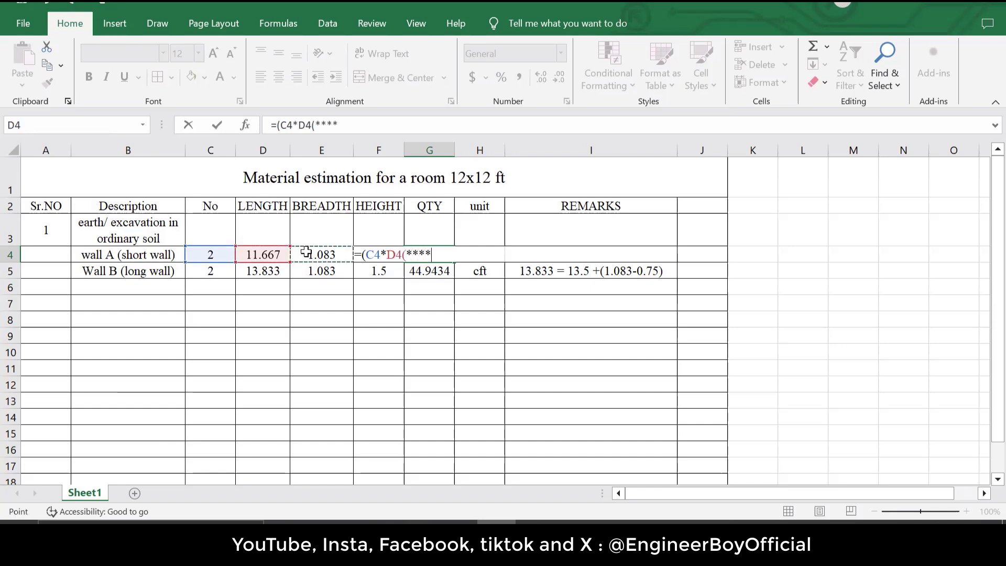
# Complete the wall A quantity formula in G4 as =(C4*D4*E4*F4)
pyautogui.click(333, 253)
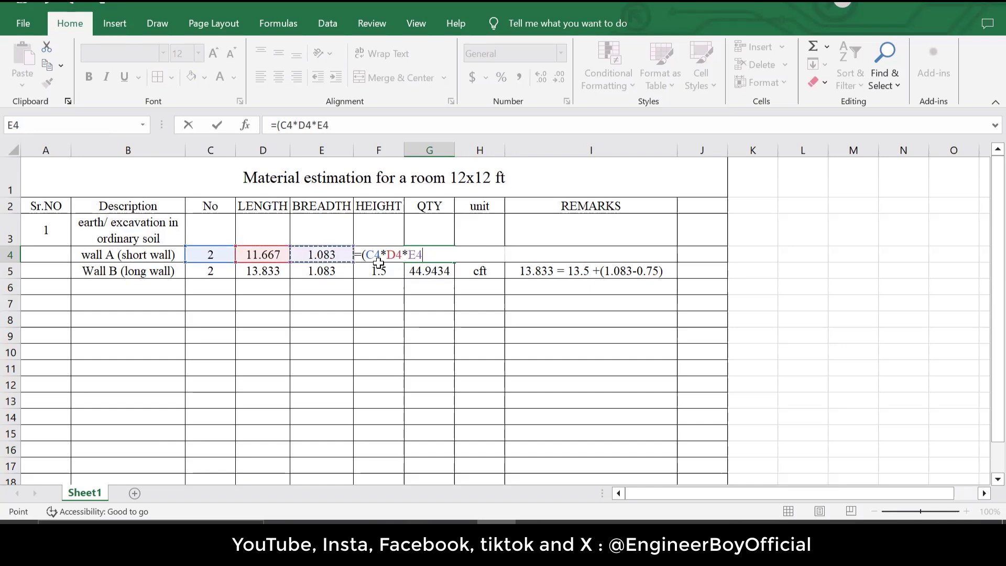
pyautogui.write('*')
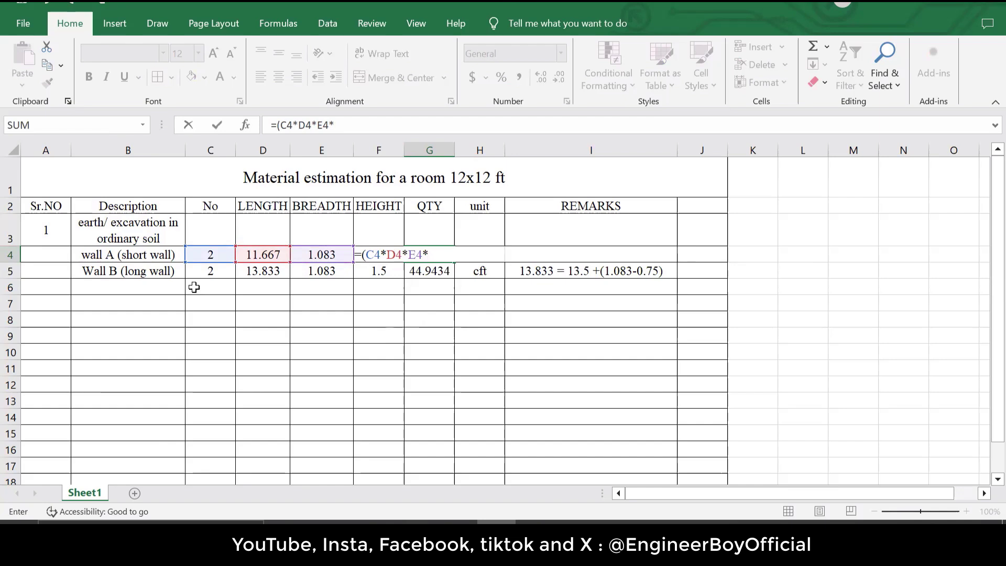
pyautogui.write('f4)')
pyautogui.press('Return')
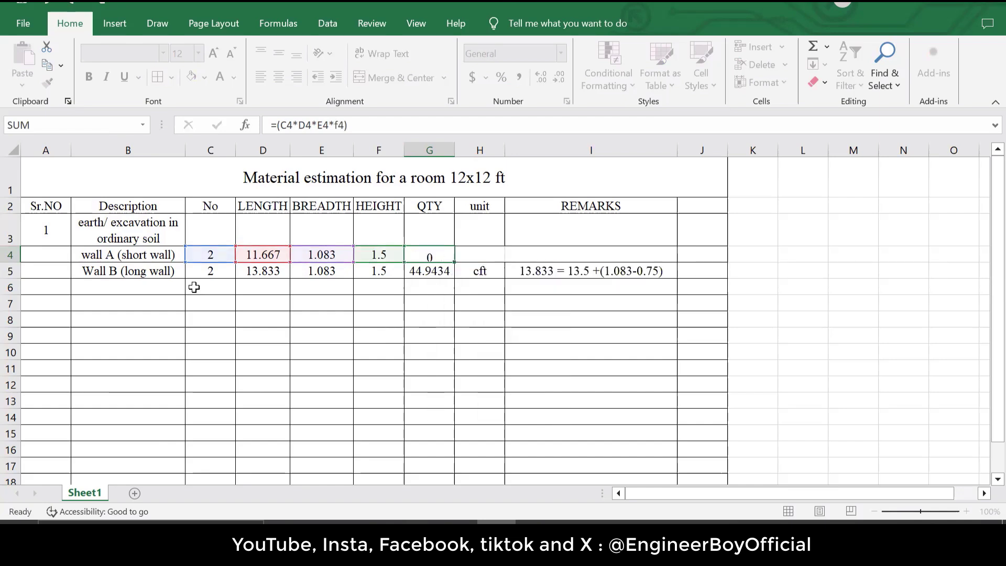
# Enter "total excavation" as the description in cell B6, below the Wall B row
pyautogui.click(100, 290)
pyautogui.write('tota')
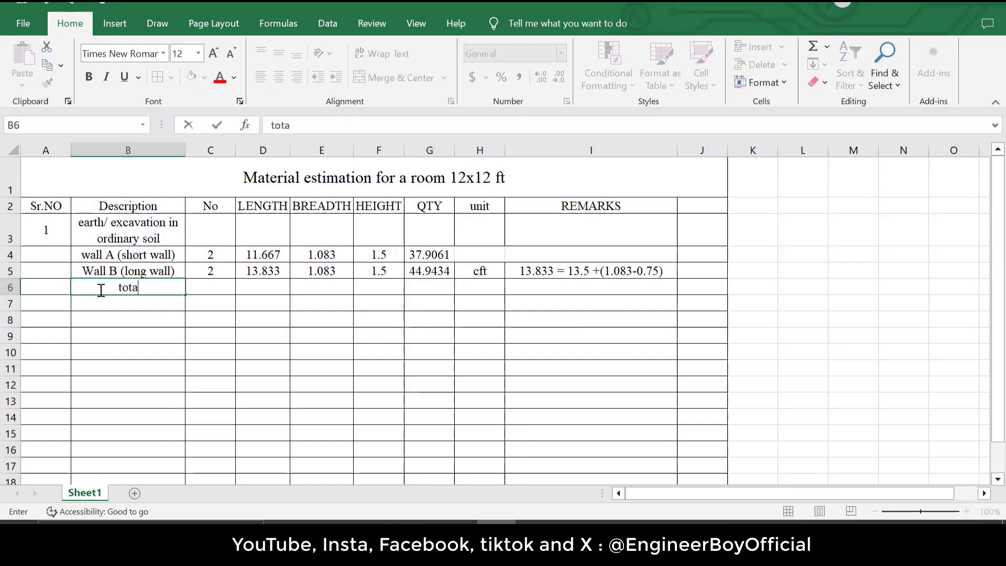
pyautogui.write('l excavation')
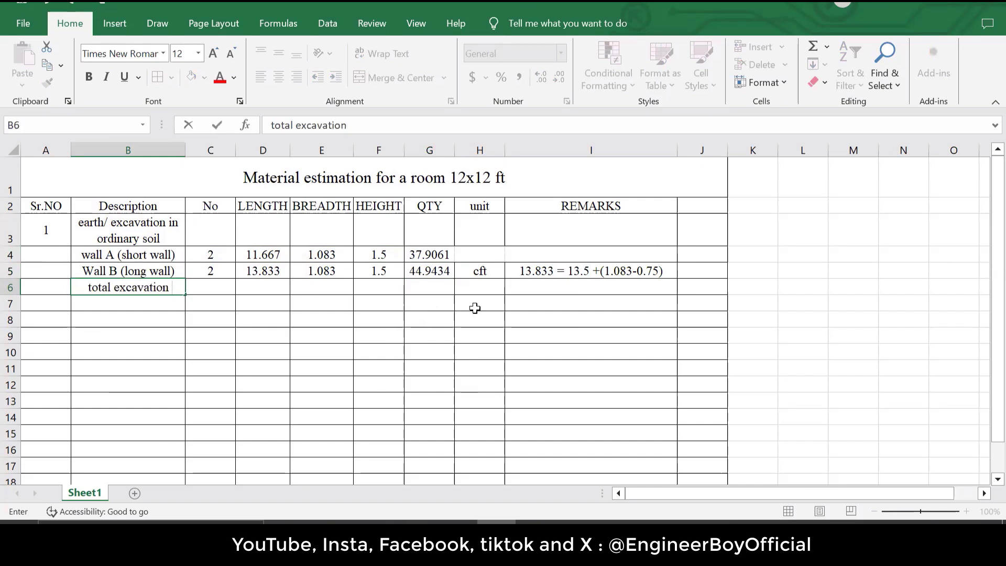
pyautogui.click(475, 287)
# Sum the wall A and Wall B quantities into G6 and enter cft as the unit in H6
pyautogui.moveTo(431, 252); pyautogui.dragTo(429, 288)
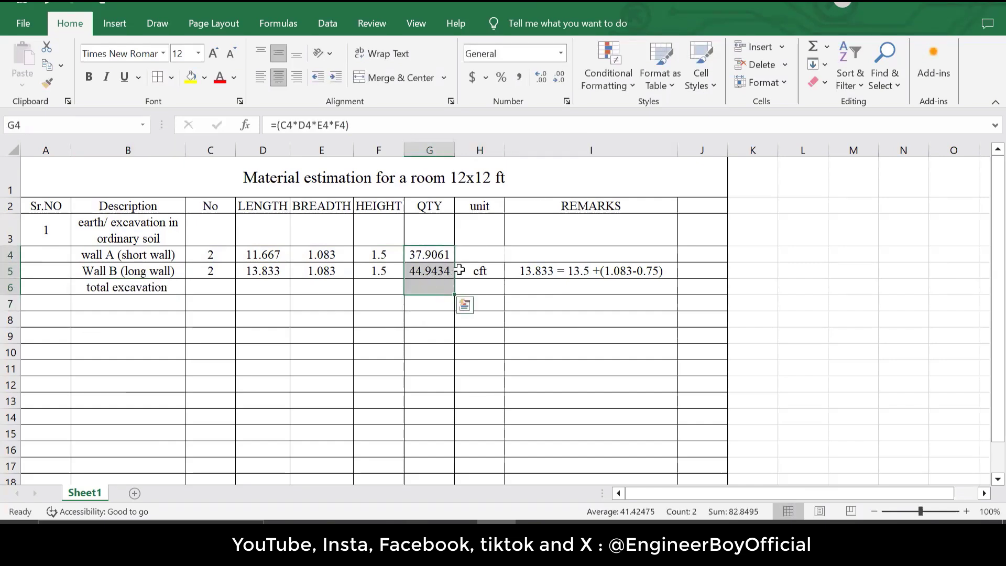
pyautogui.click(813, 46)
pyautogui.click(508, 336)
pyautogui.click(432, 288)
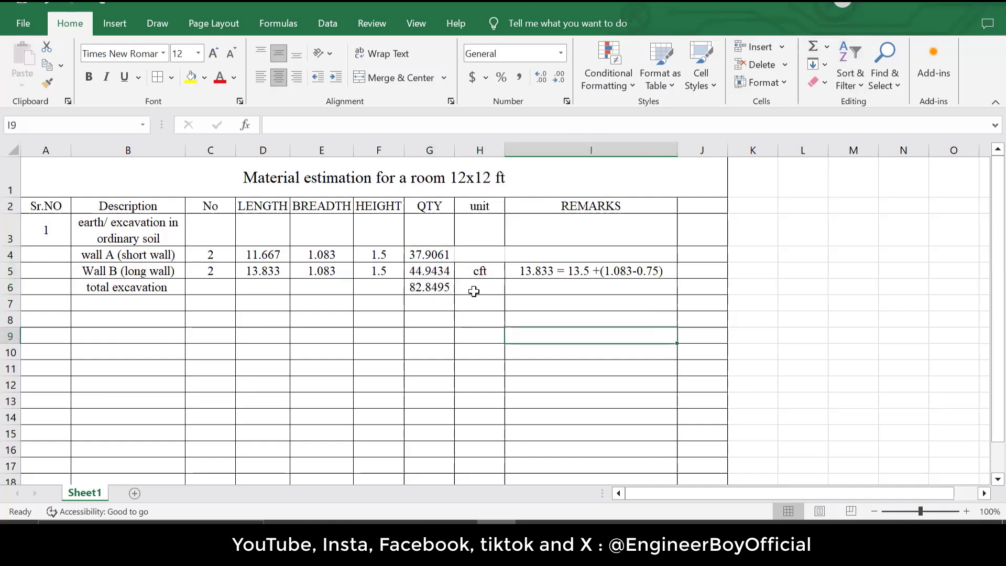
pyautogui.click(490, 291)
pyautogui.write('cft')
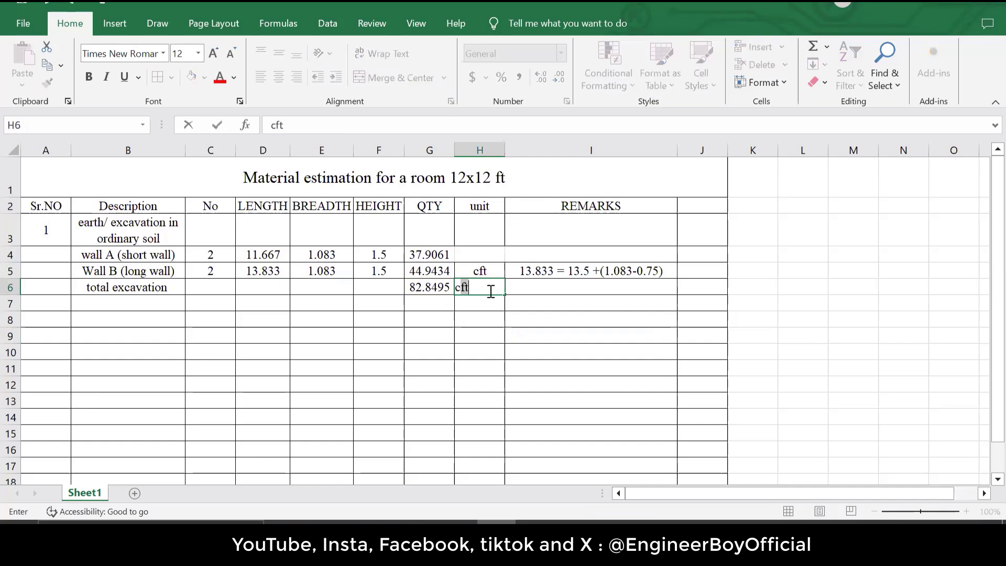
pyautogui.click(603, 322)
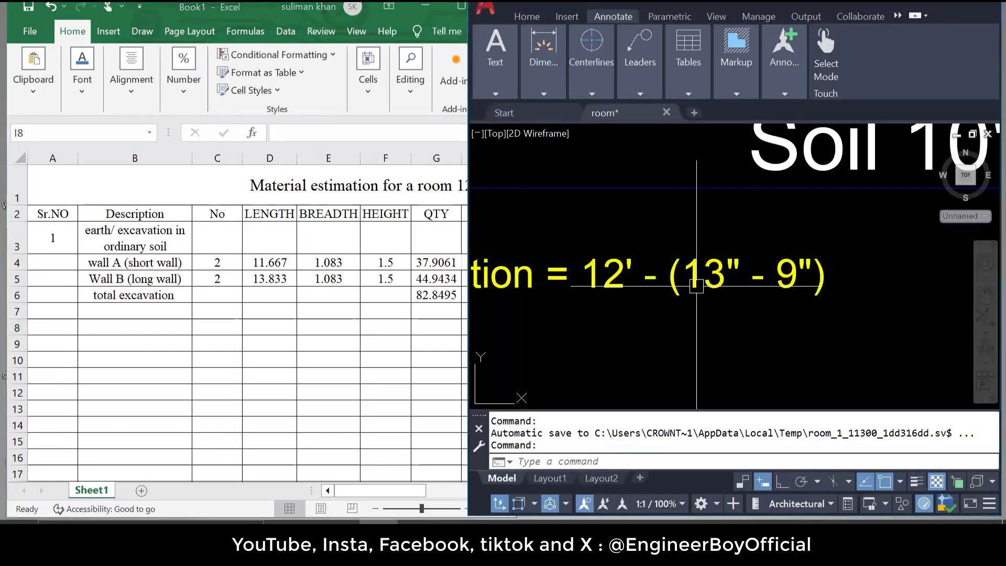
# Enter serial number 2 in cell A7 of the Excel sheet and narrow the Sr.NO column
pyautogui.scroll(-3, 685, 241)
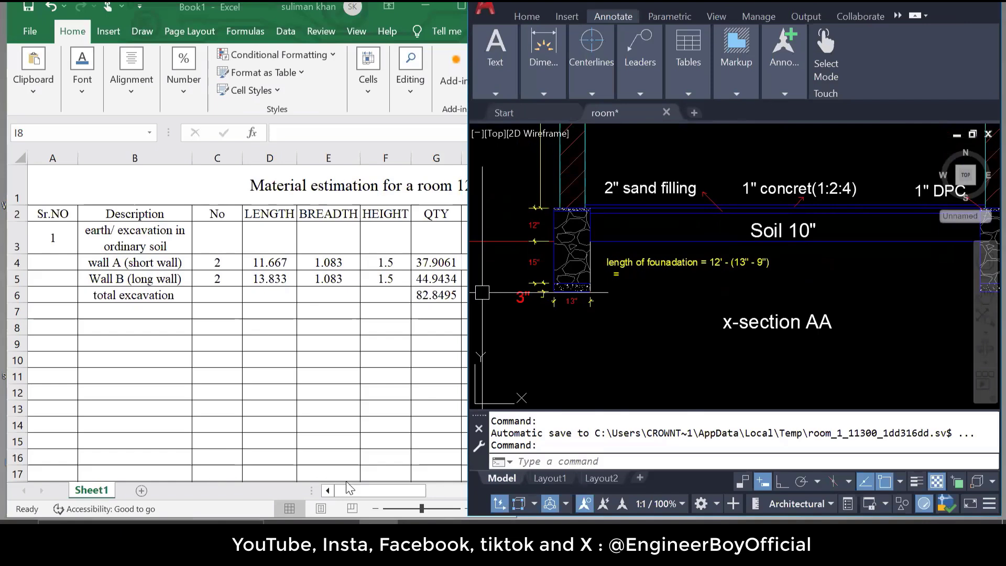
pyautogui.click(52, 313)
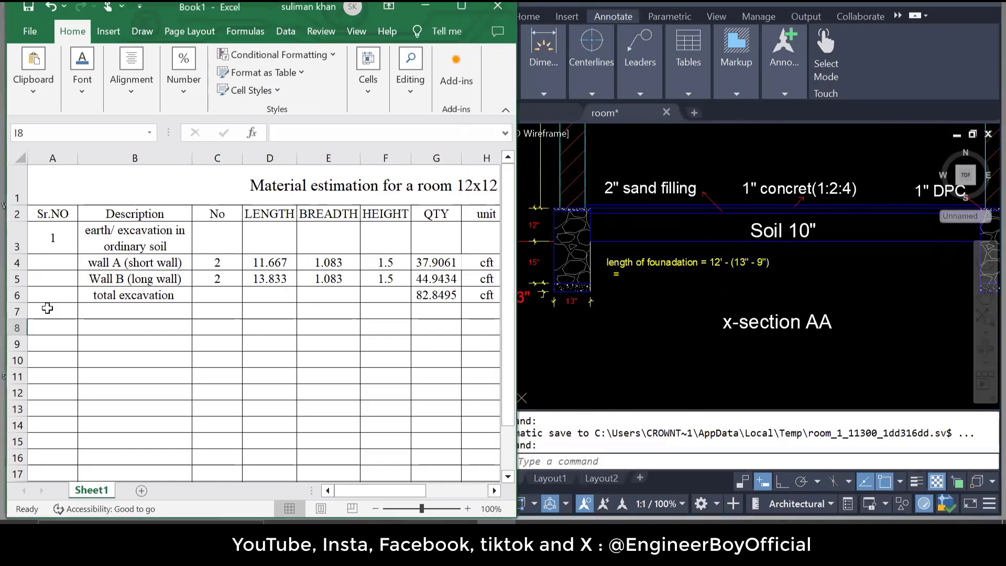
pyautogui.click(53, 310)
pyautogui.write('2')
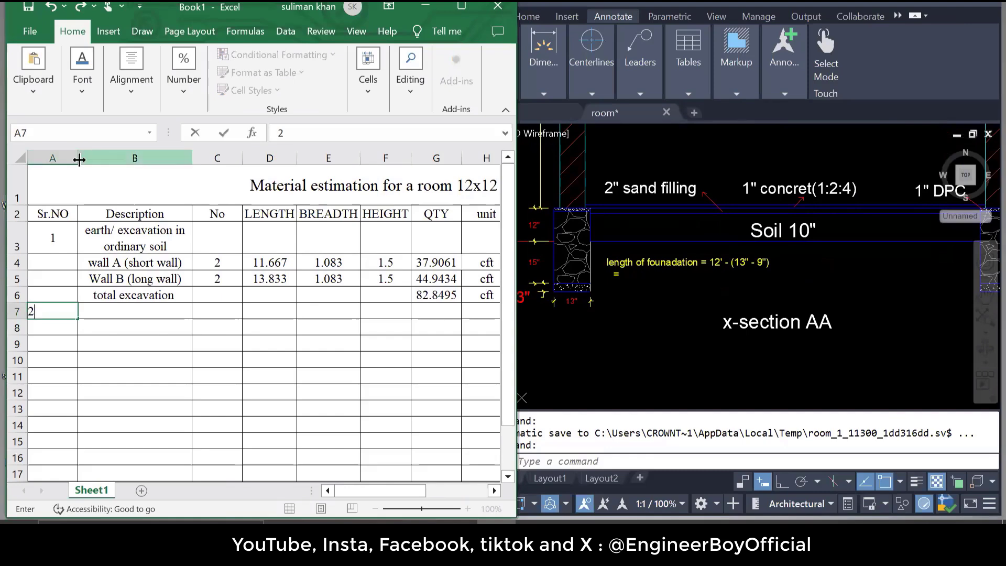
pyautogui.click(78, 156)
pyautogui.moveTo(77, 156); pyautogui.dragTo(63, 152)
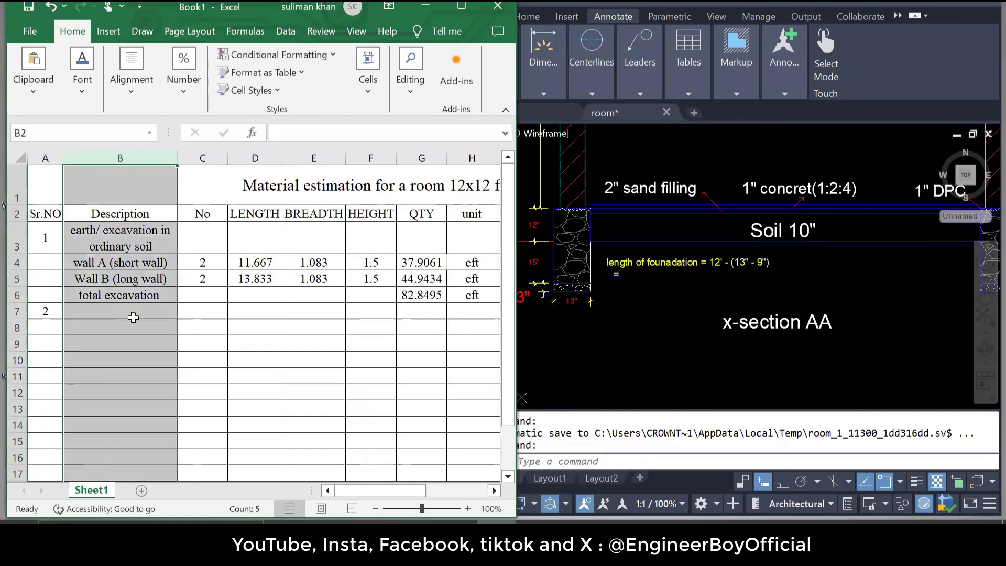
# Switch to the AutoCAD drawing and examine the concrete layer at the base of the foundation in x-section AA
pyautogui.click(133, 316)
pyautogui.click(576, 296)
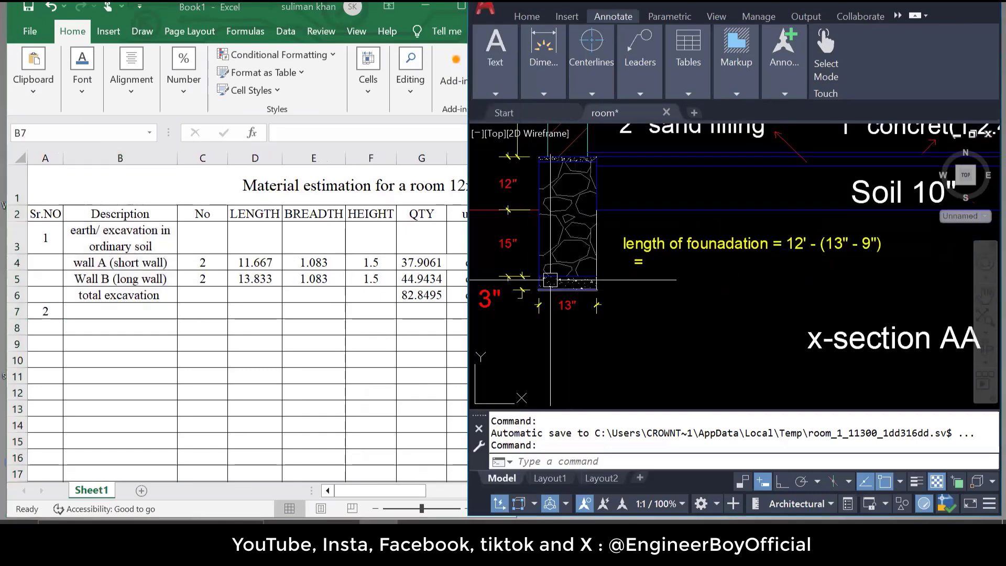
pyautogui.scroll(8, 574, 291)
pyautogui.scroll(-6, 681, 330)
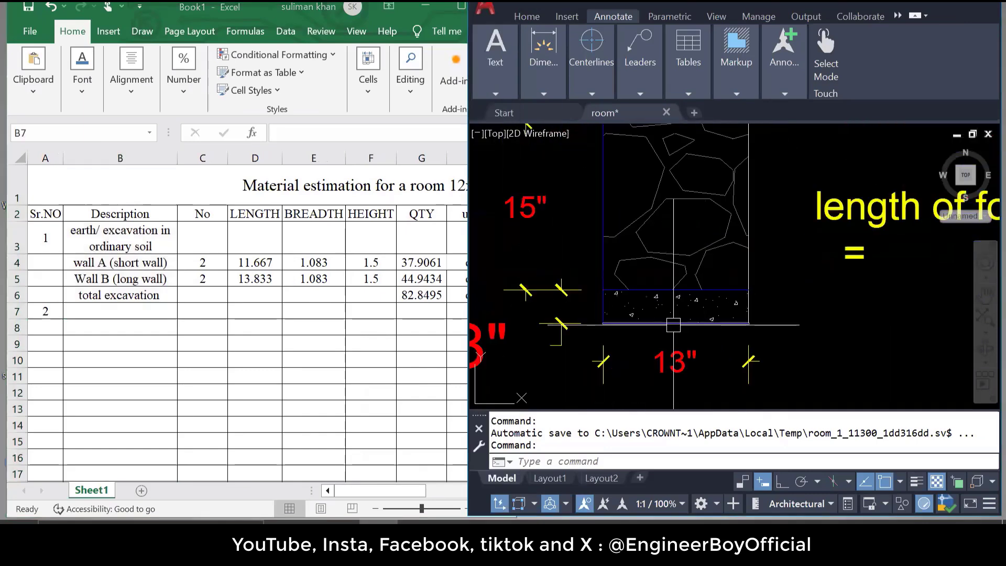
pyautogui.scroll(4, 693, 289)
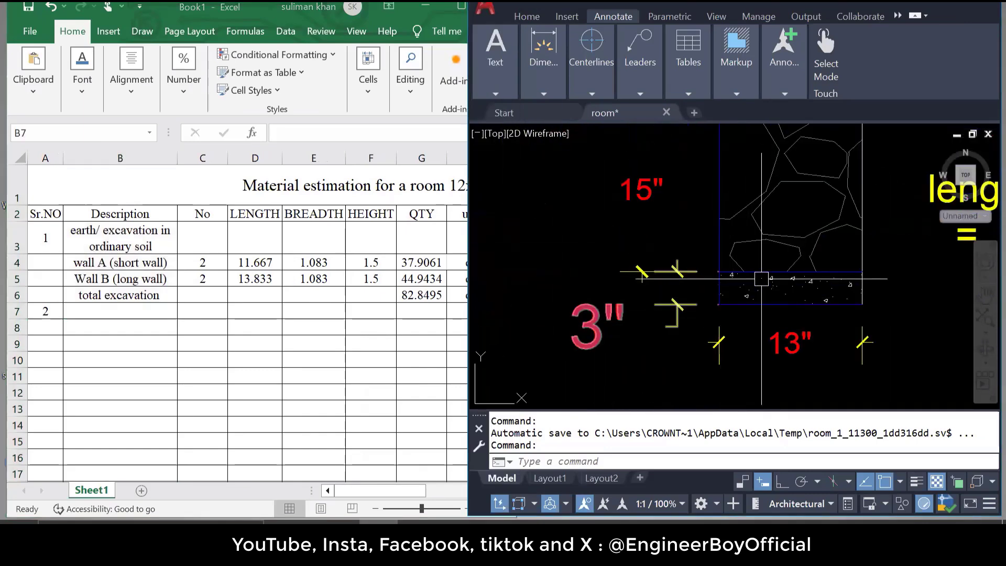
pyautogui.click(786, 284)
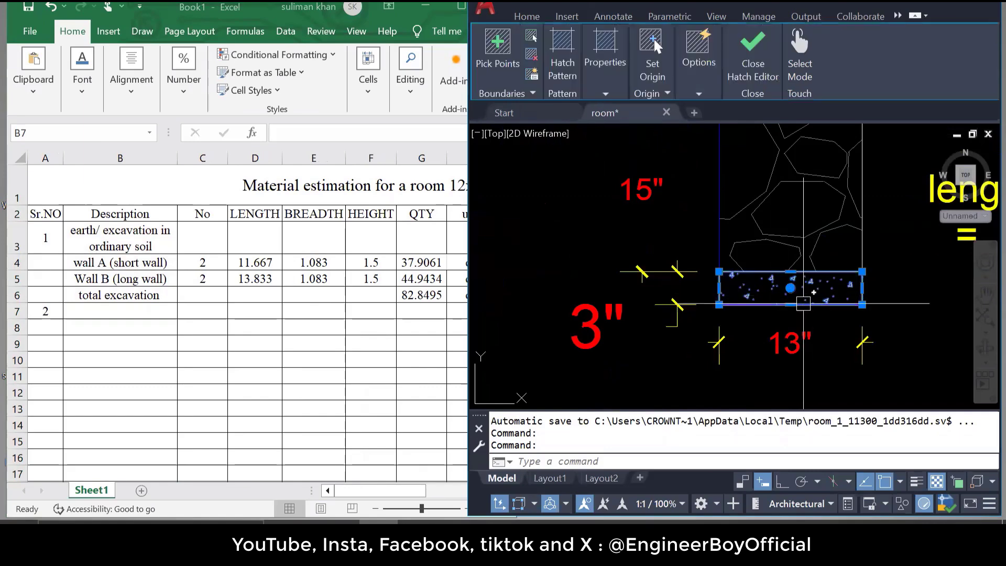
pyautogui.press('Escape')
# Return to the Excel sheet, enter "pcc work in foundation" in cell B7 and wrap its text
pyautogui.click(119, 311)
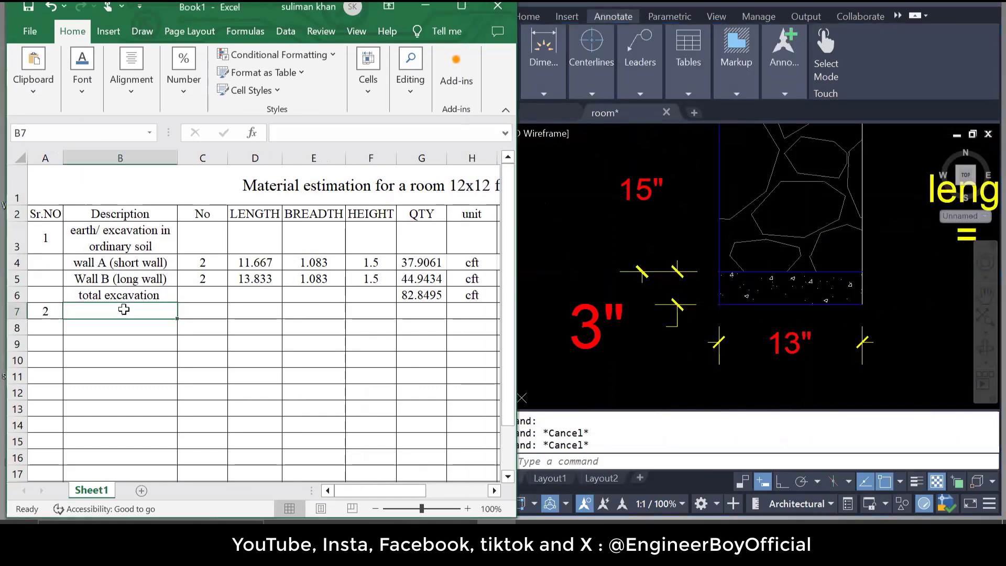
pyautogui.write('pcc w')
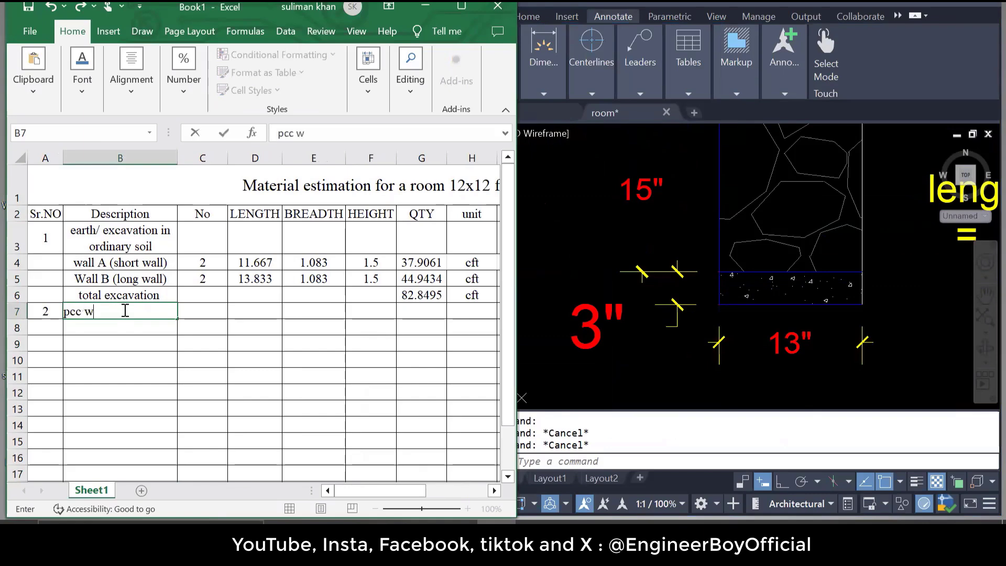
pyautogui.write('ork in foundation')
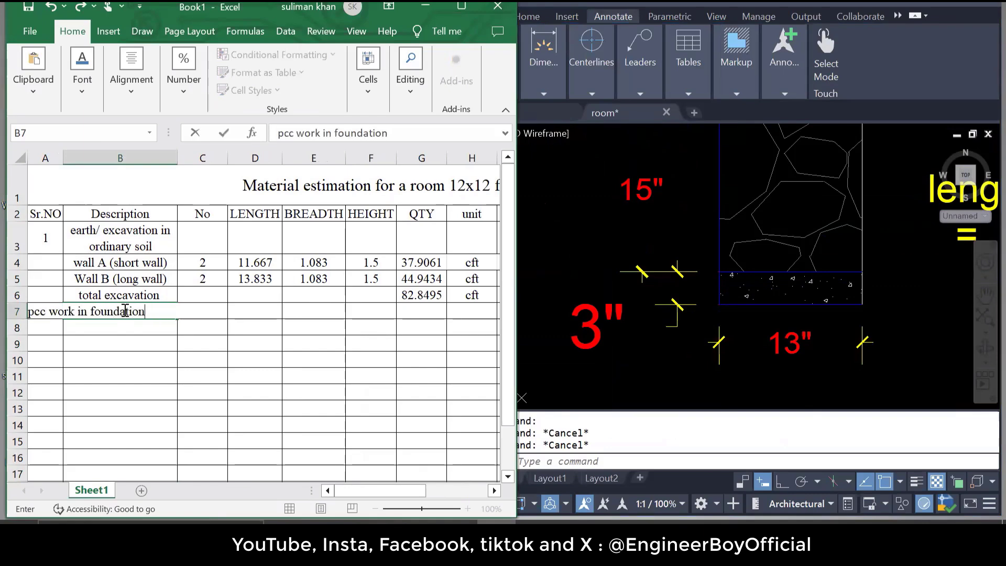
pyautogui.click(202, 376)
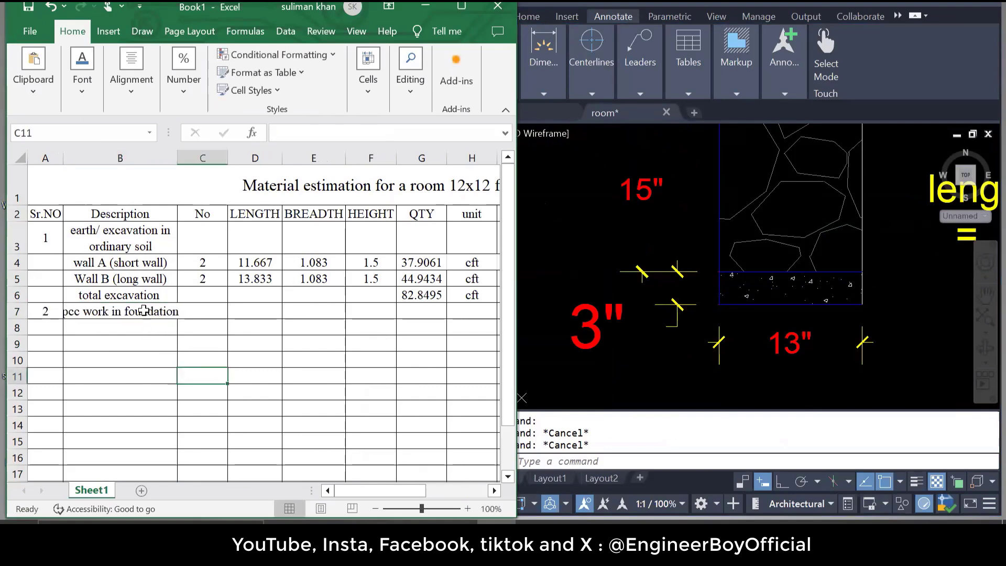
pyautogui.click(120, 311)
pyautogui.click(461, 6)
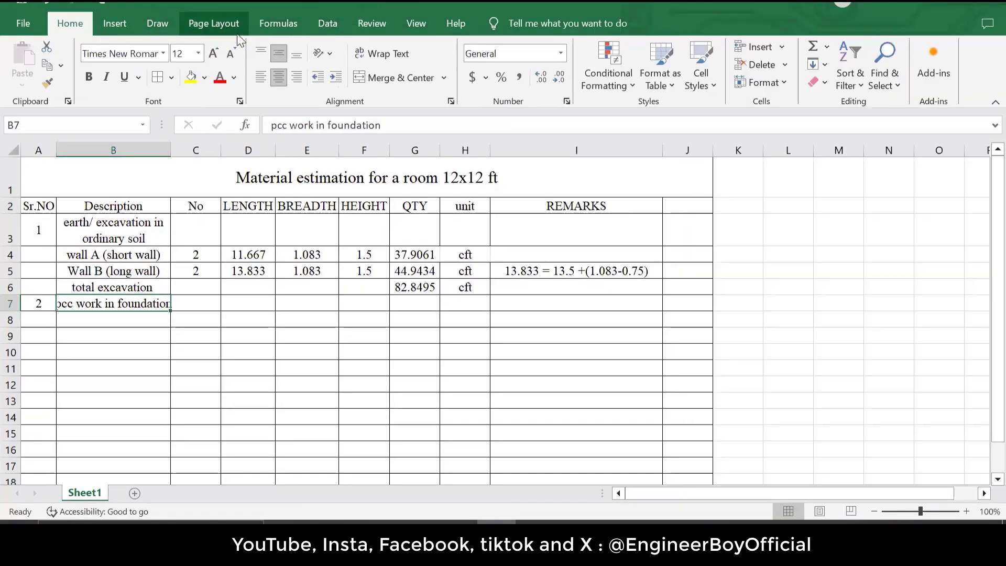
pyautogui.click(396, 57)
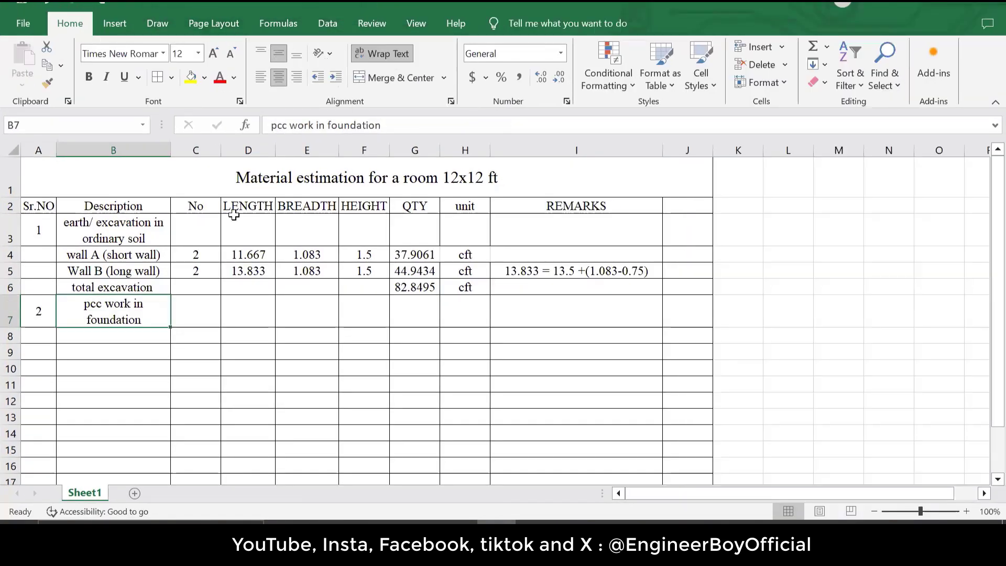
# Append the mix ratio "(1:4:8)" to the pcc work description in B7
pyautogui.doubleClick(154, 319)
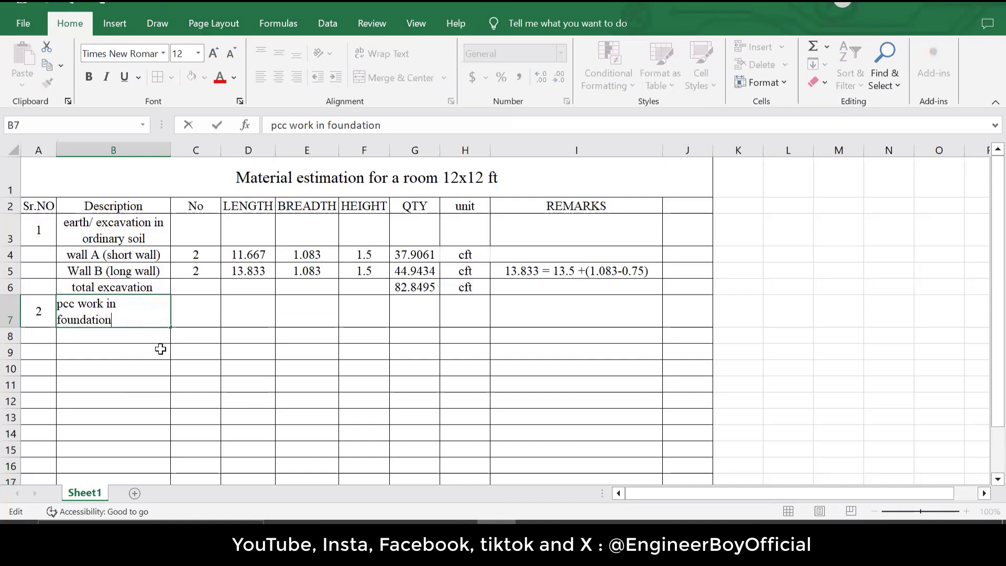
pyautogui.write('(1:4:8')
pyautogui.write(')')
pyautogui.press('Return')
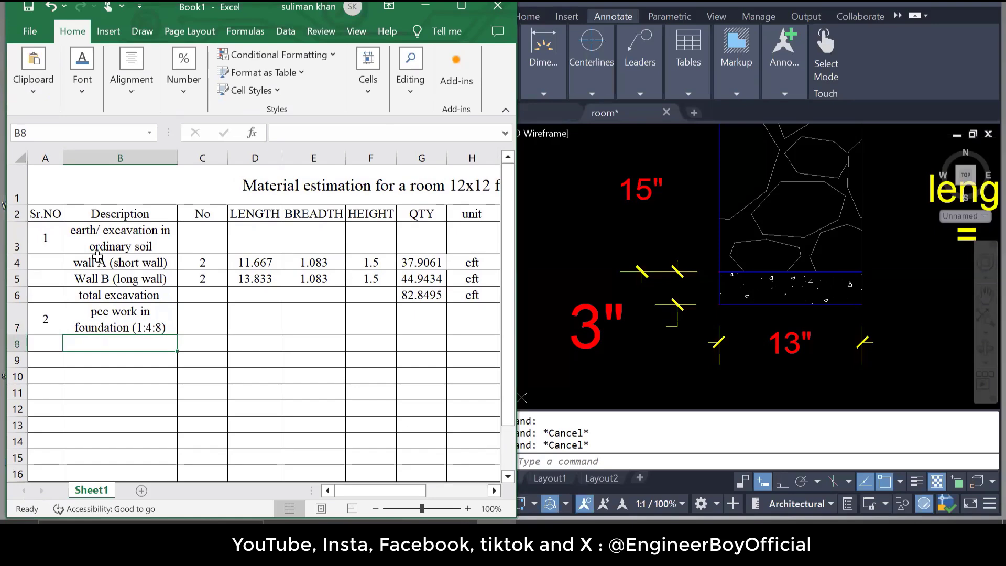
# Copy the "Wall B (long wall)" description from B5 into B8 under the pcc work item
pyautogui.click(106, 260)
pyautogui.moveTo(105, 260); pyautogui.dragTo(124, 278)
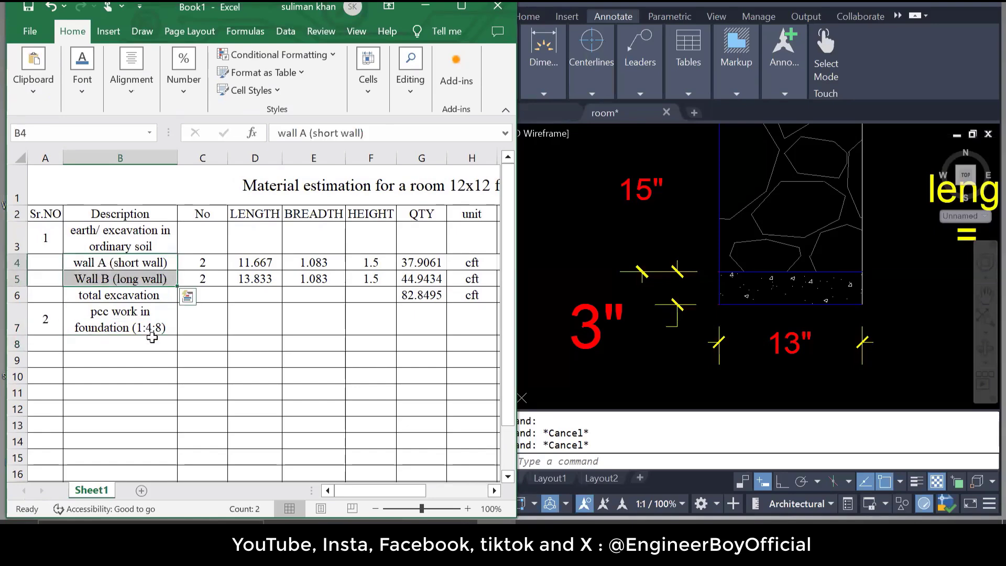
pyautogui.click(192, 342)
pyautogui.click(131, 276)
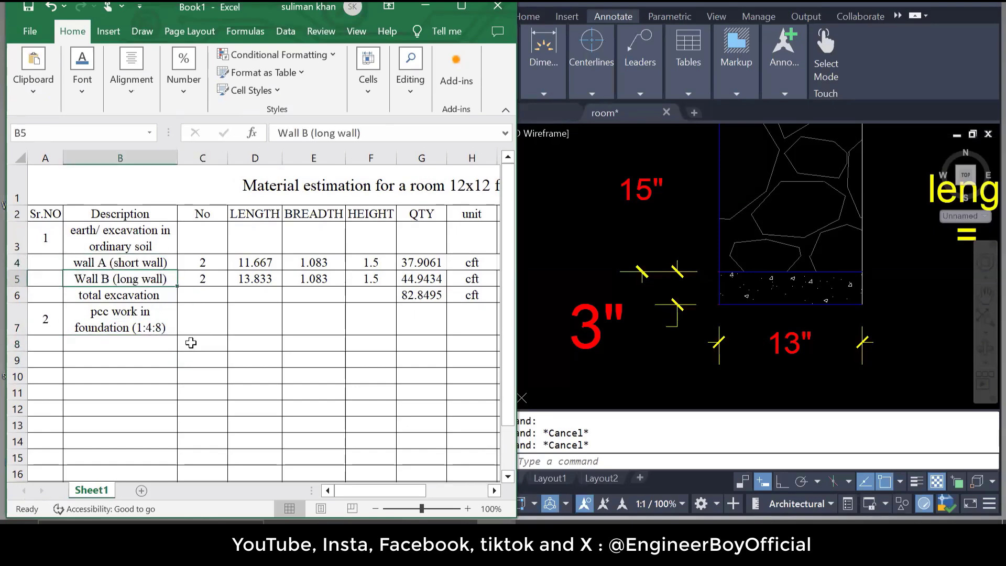
pyautogui.hotkey('ctrl', 'c')
pyautogui.click(123, 344)
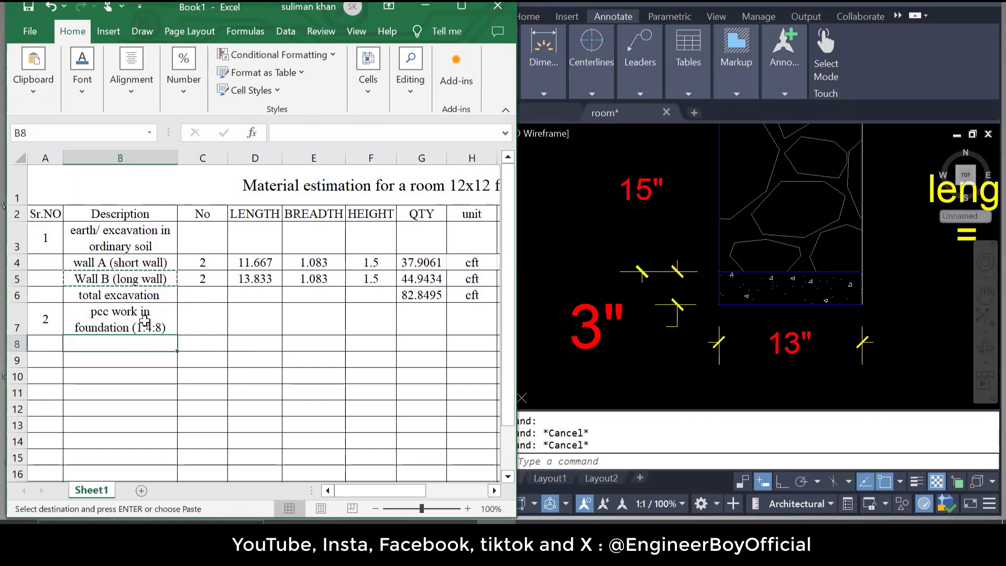
pyautogui.hotkey('ctrl', 'v')
pyautogui.press('ctrl')
pyautogui.press('Escape')
# Copy the "wall A (short wall)" description from B4 into B9
pyautogui.click(118, 260)
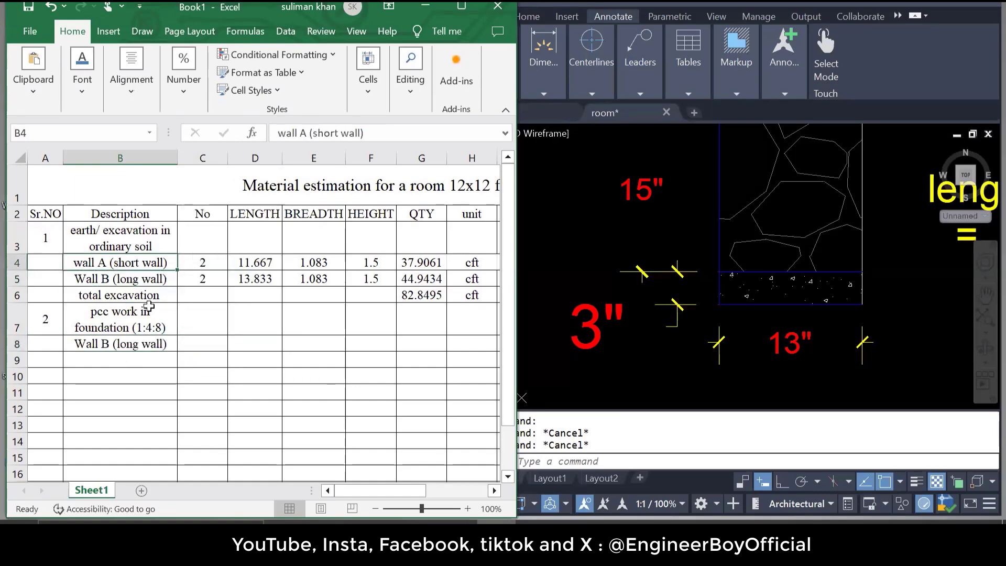
pyautogui.hotkey('ctrl', 'c')
pyautogui.click(132, 360)
pyautogui.hotkey('ctrl', 'v')
# Enter 2 in the No column for both pcc walls, in C8 and C9
pyautogui.click(207, 346)
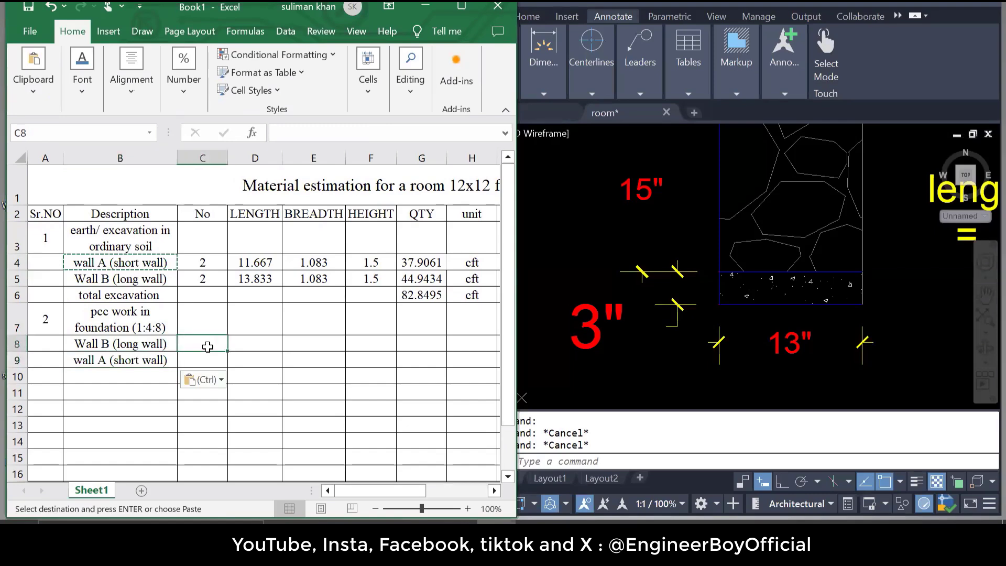
pyautogui.press('Escape')
pyautogui.write('2')
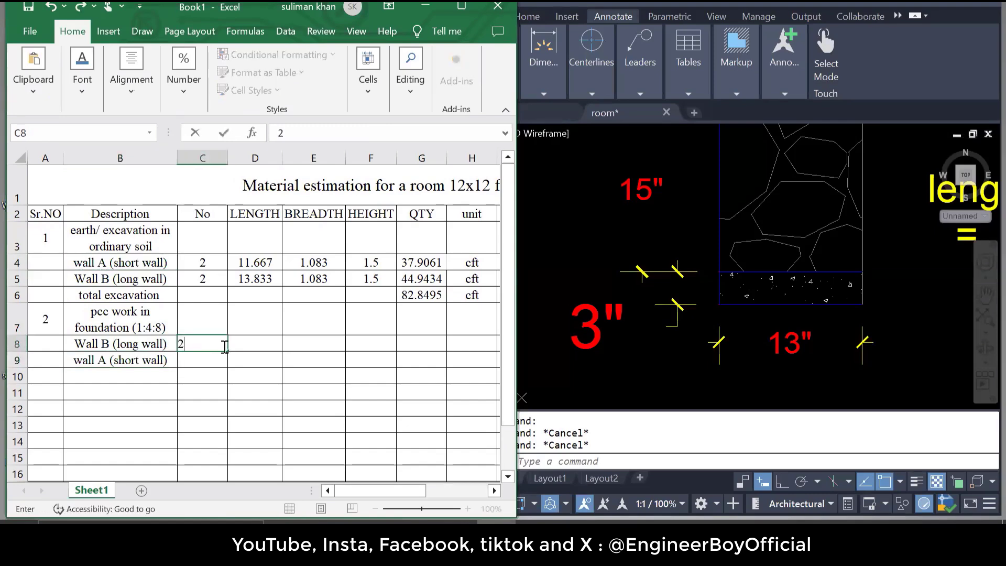
pyautogui.press('Return')
pyautogui.write('2')
pyautogui.press('Return')
pyautogui.press('Right')
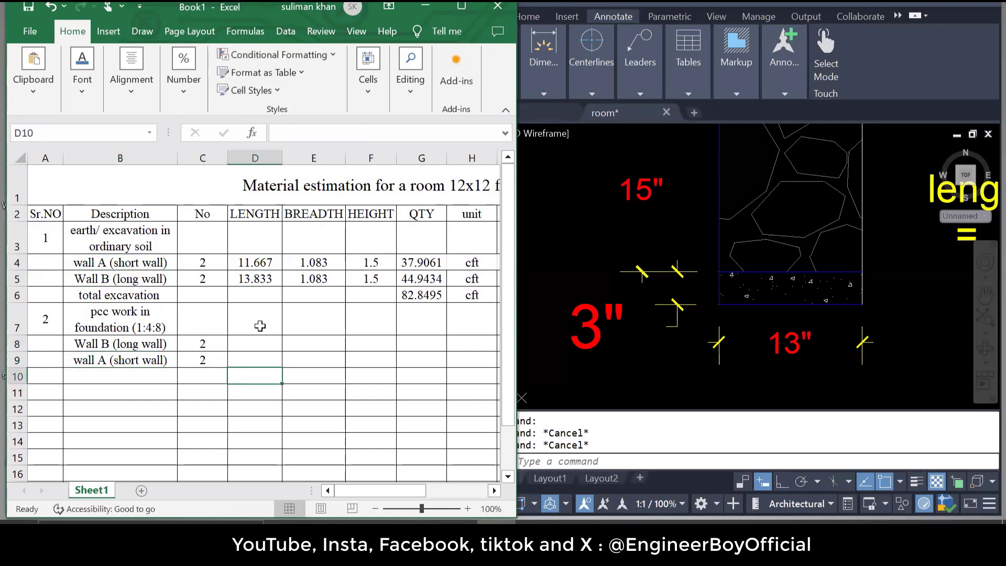
# Copy the Wall B length 13.833 from D5 into D8 for the pcc work
pyautogui.click(256, 281)
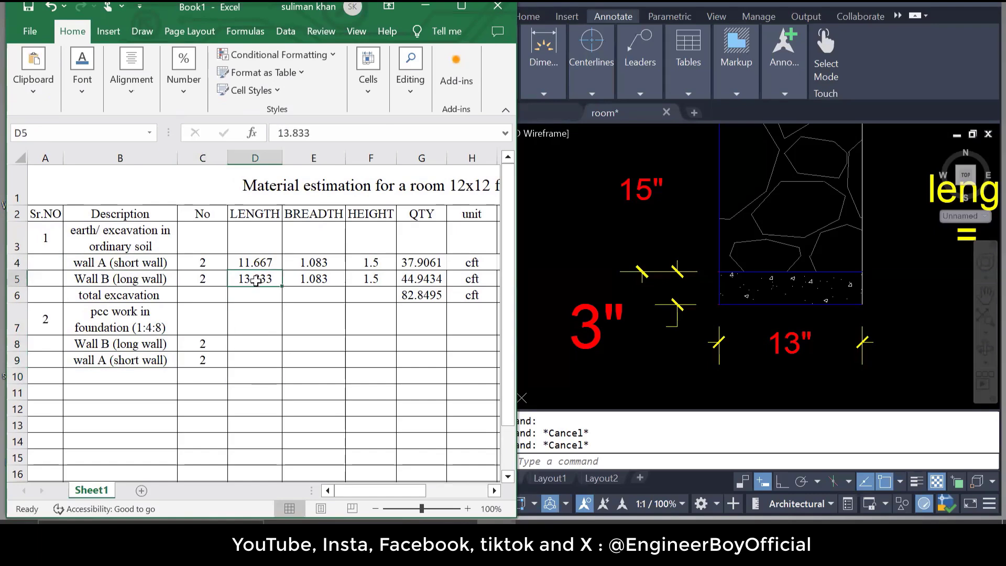
pyautogui.hotkey('ctrl', 'c')
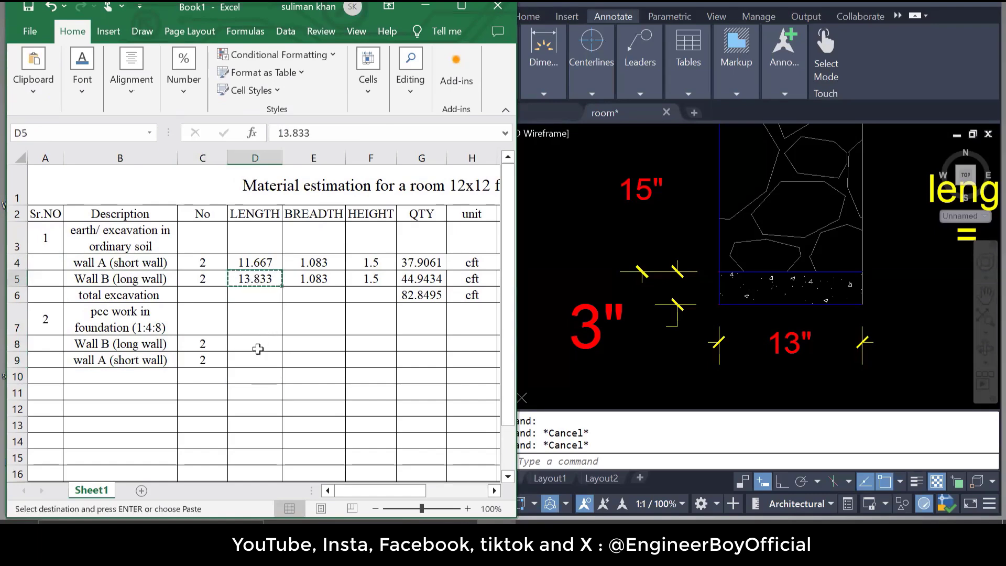
pyautogui.click(257, 346)
pyautogui.hotkey('ctrl', 'v')
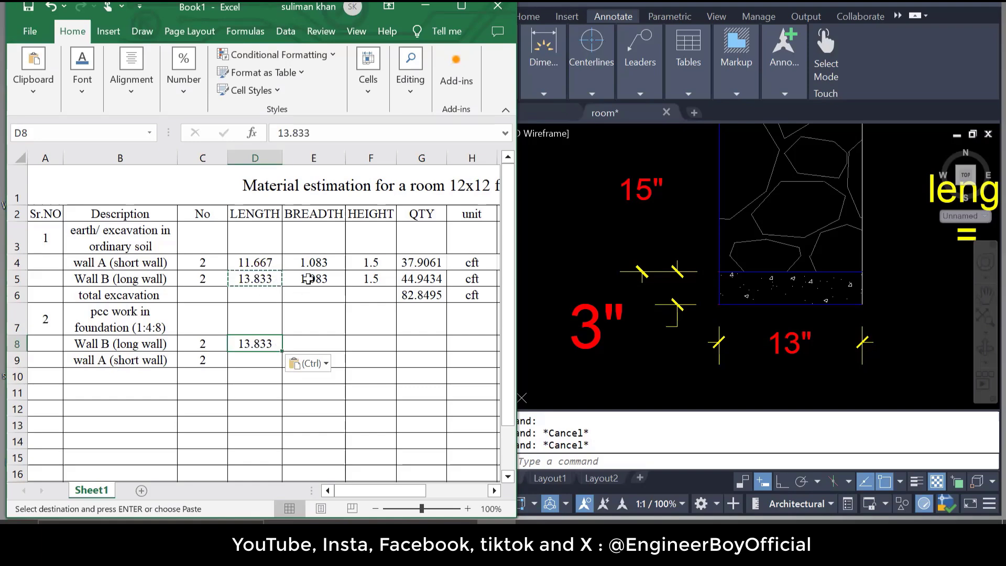
# Copy the Wall B breadth 1.083 from E5 into E8 for the pcc work
pyautogui.click(309, 280)
pyautogui.hotkey('ctrl', 'c')
pyautogui.click(321, 343)
pyautogui.hotkey('ctrl', 'v')
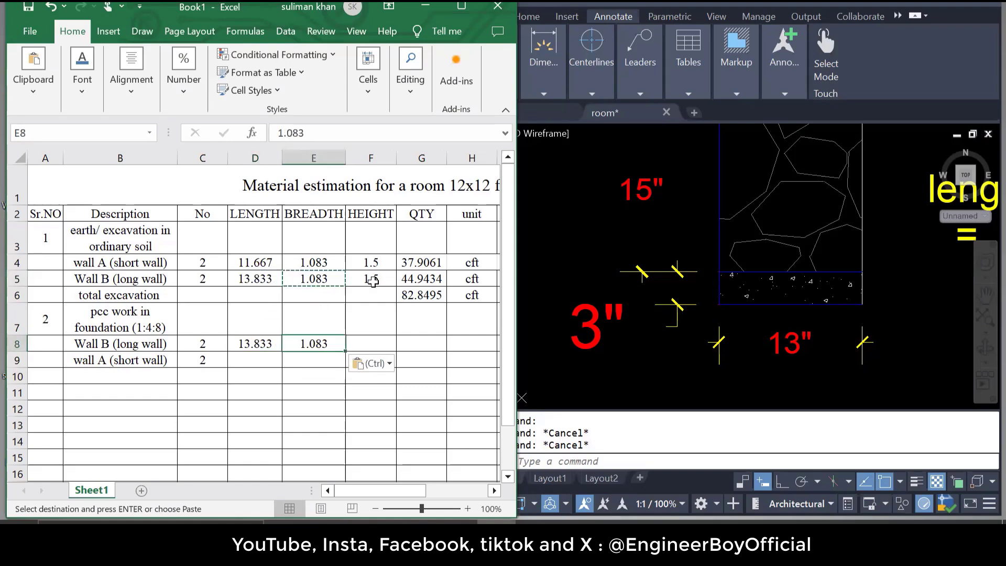
pyautogui.click(371, 280)
pyautogui.press('Escape')
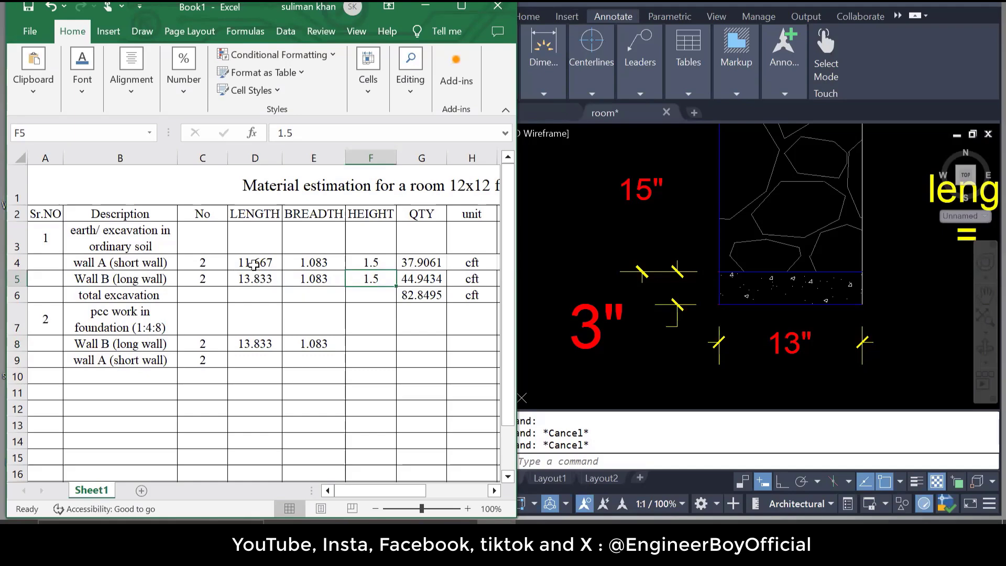
# Copy the wall A length 11.667 from D4 into D9 for the pcc work
pyautogui.click(254, 265)
pyautogui.hotkey('ctrl', 'c')
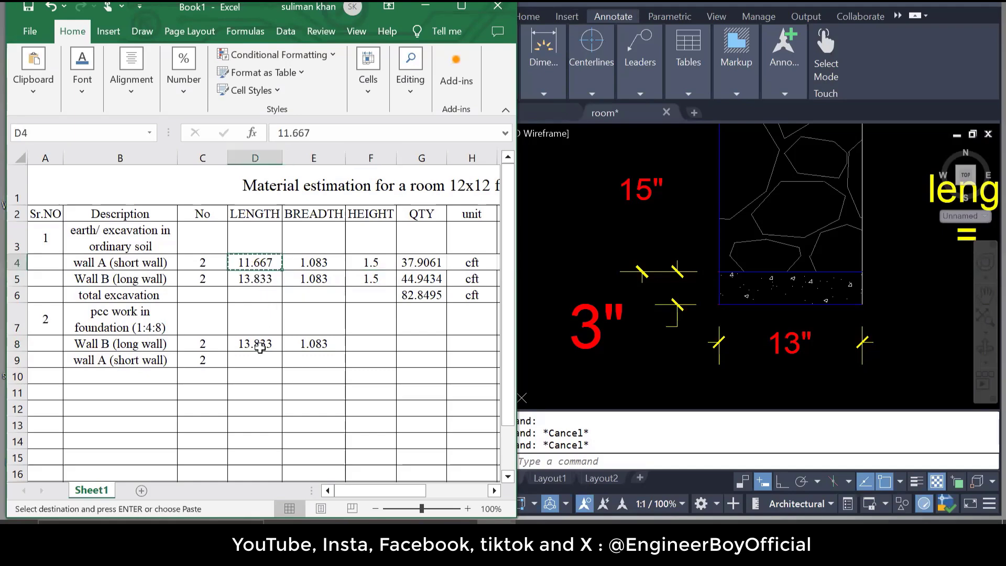
pyautogui.click(255, 360)
pyautogui.hotkey('ctrl', 'v')
pyautogui.click(307, 378)
pyautogui.press('Escape')
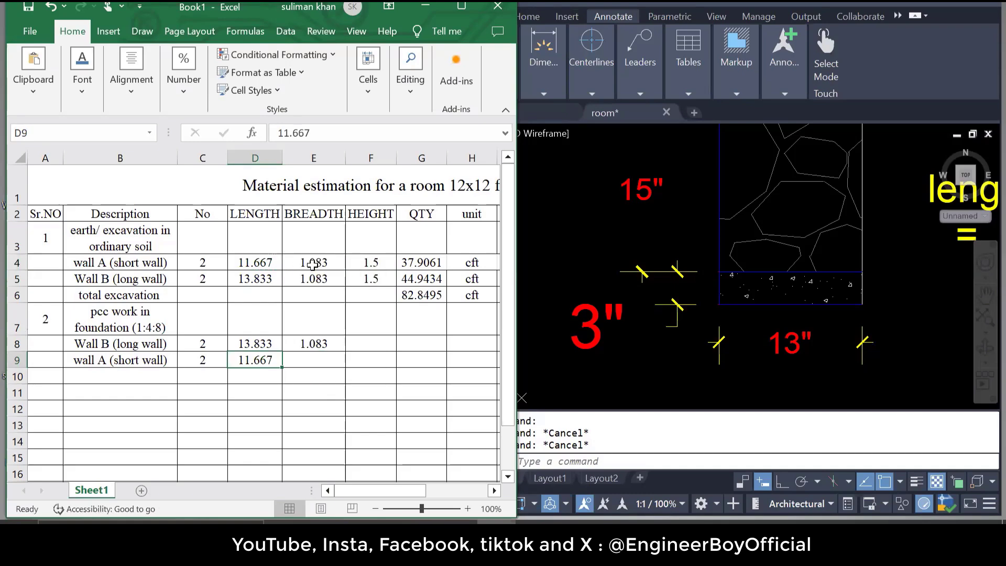
# Copy the wall A breadth 1.083 from E4 into E9 for the pcc work
pyautogui.click(313, 264)
pyautogui.hotkey('ctrl', 'c')
pyautogui.click(314, 360)
pyautogui.hotkey('ctrl', 'v')
pyautogui.click(362, 347)
pyautogui.press('Escape')
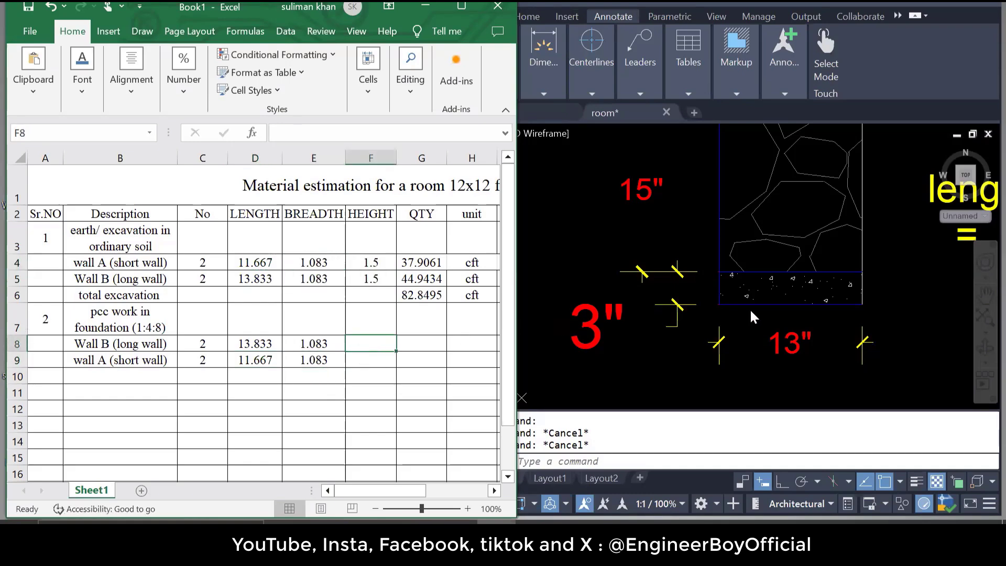
# Switch to the AutoCAD drawing and examine the thickness and width dimensions of the PCC layer at the foundation's base
pyautogui.click(802, 310)
pyautogui.moveTo(891, 292); pyautogui.dragTo(737, 294)
pyautogui.scroll(-3, 684, 338)
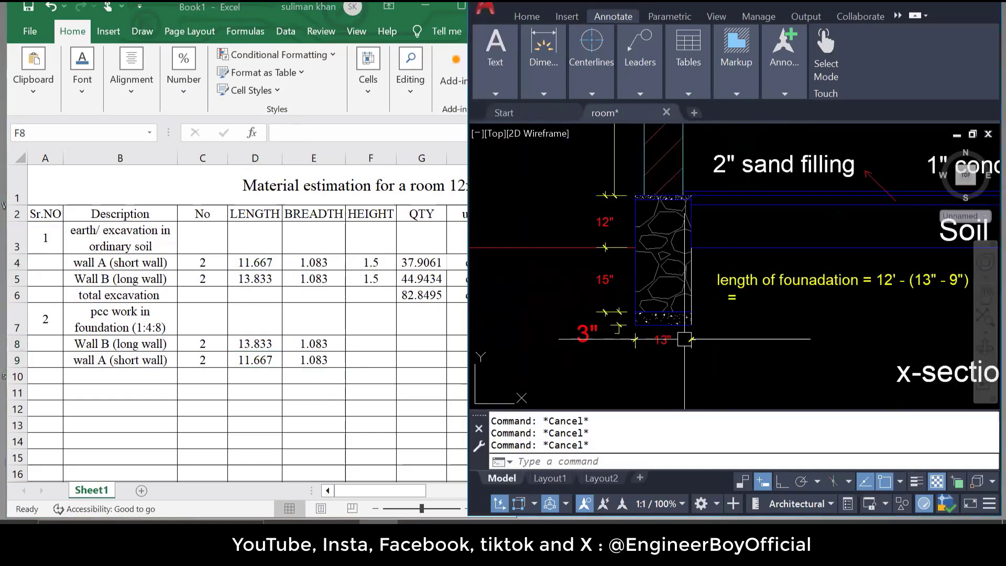
pyautogui.scroll(4, 684, 338)
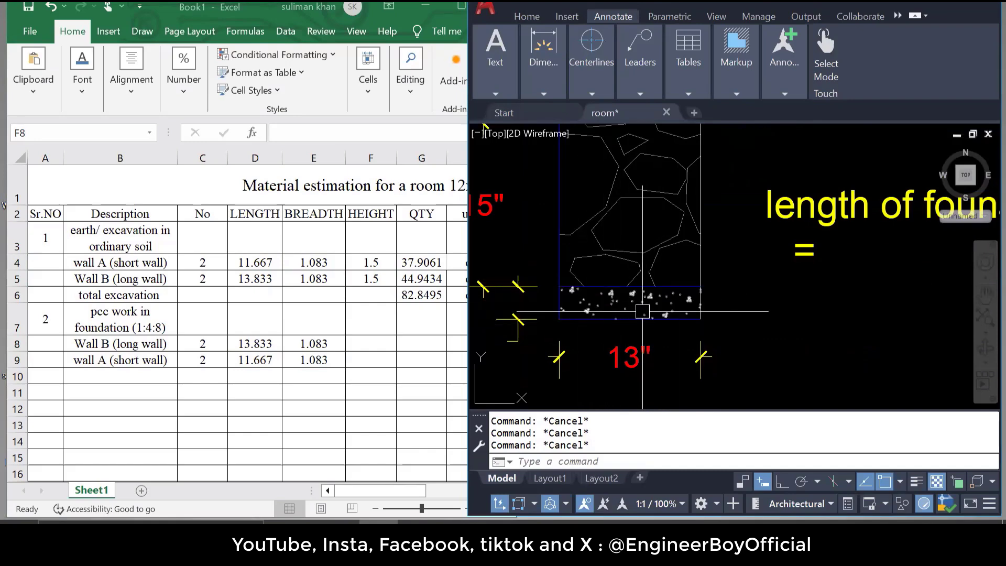
pyautogui.click(642, 312)
pyautogui.press('Escape')
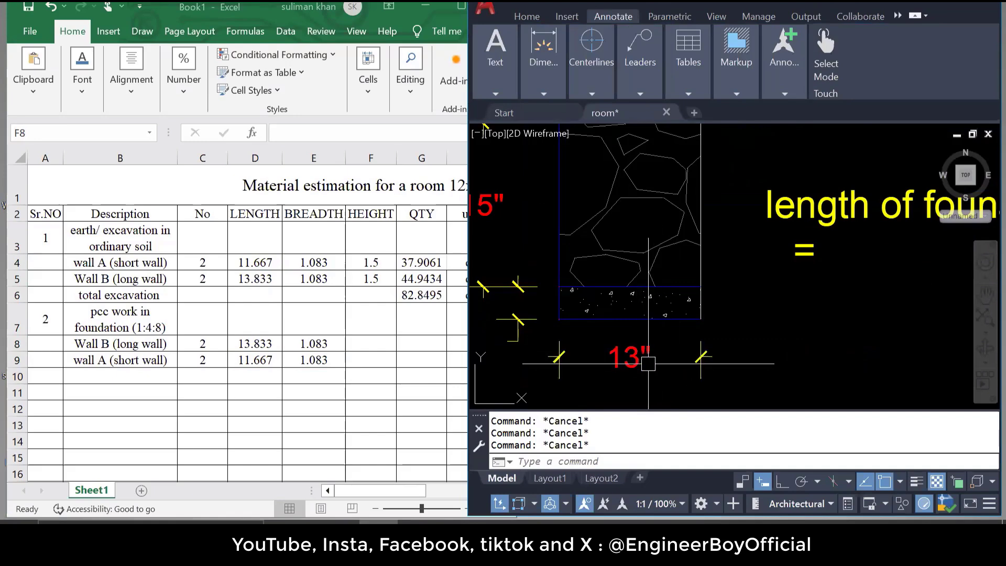
pyautogui.moveTo(650, 361); pyautogui.dragTo(662, 316)
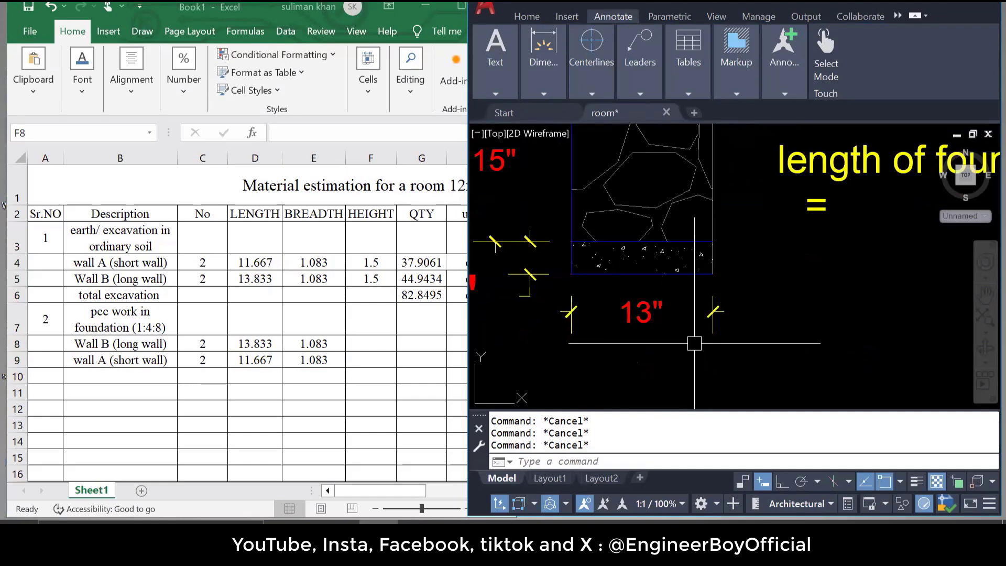
pyautogui.scroll(-4, 694, 343)
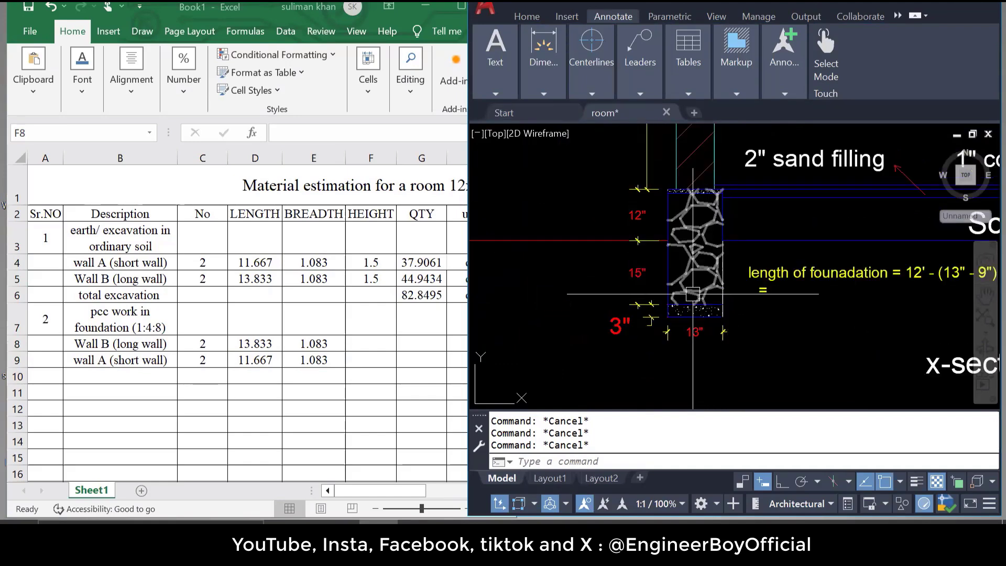
pyautogui.scroll(4, 653, 322)
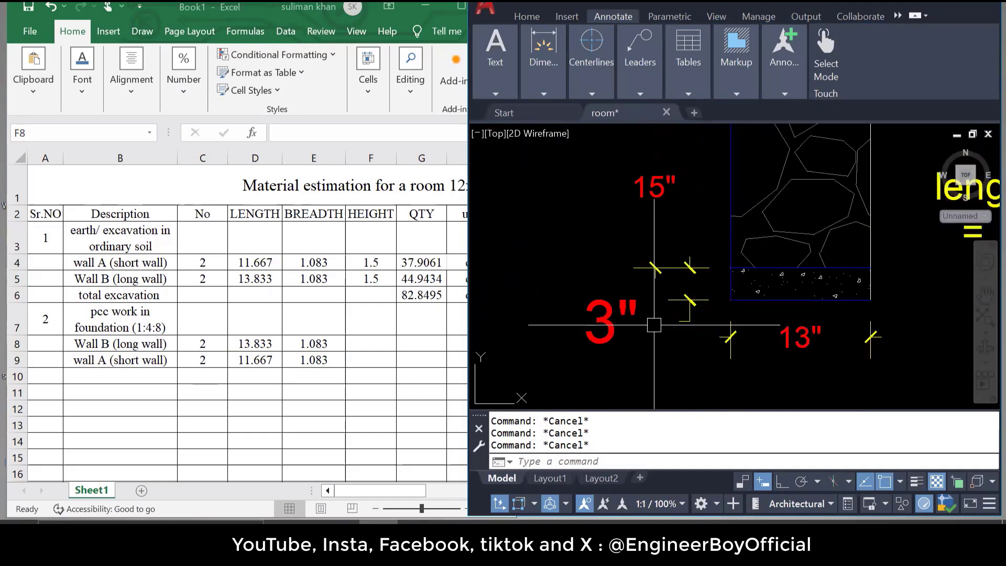
pyautogui.scroll(-4, 654, 325)
pyautogui.scroll(3, 598, 303)
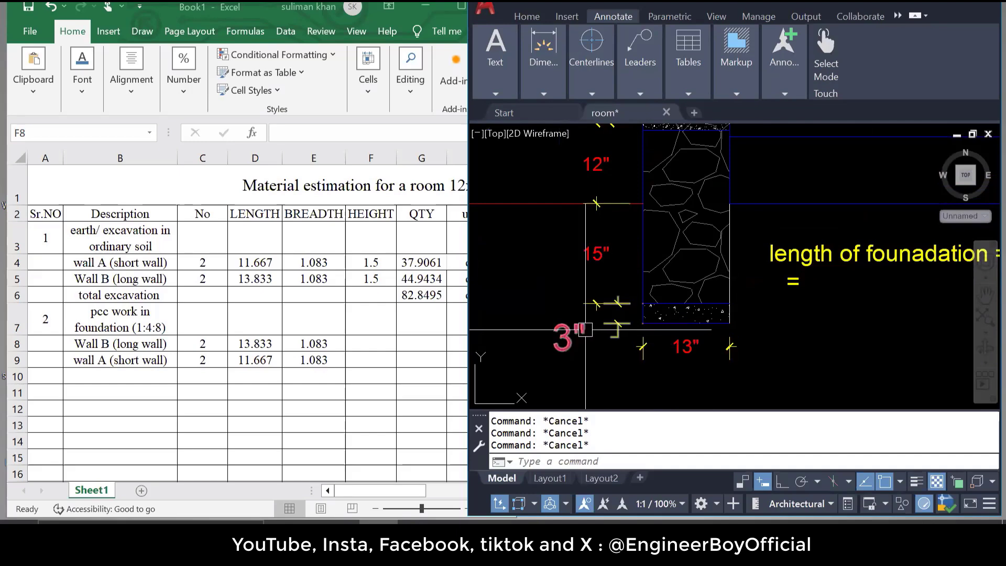
pyautogui.scroll(4, 585, 329)
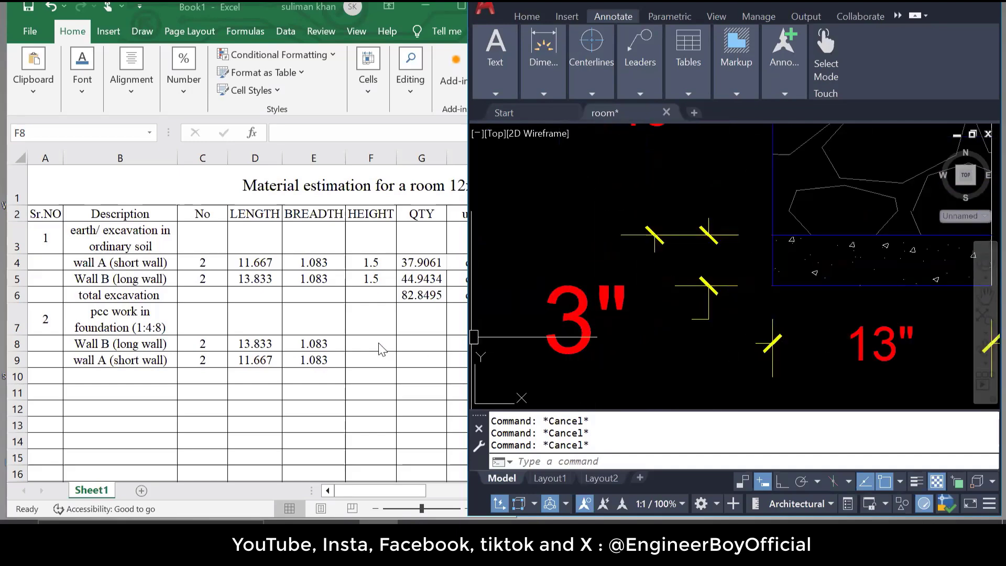
# Back in Excel, enter a height of 0.25 for both pcc walls, in F8 and F9
pyautogui.click(365, 342)
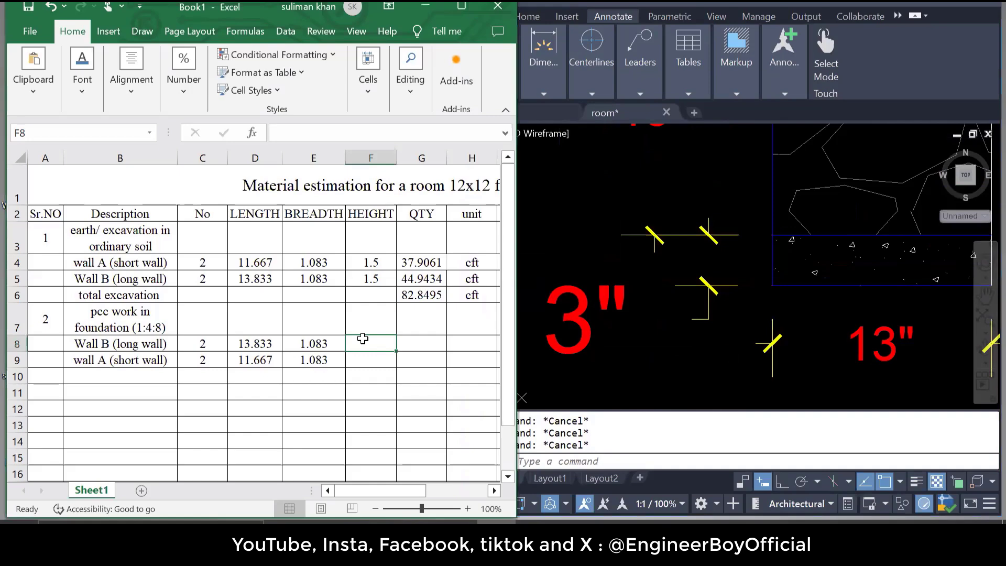
pyautogui.write('0.')
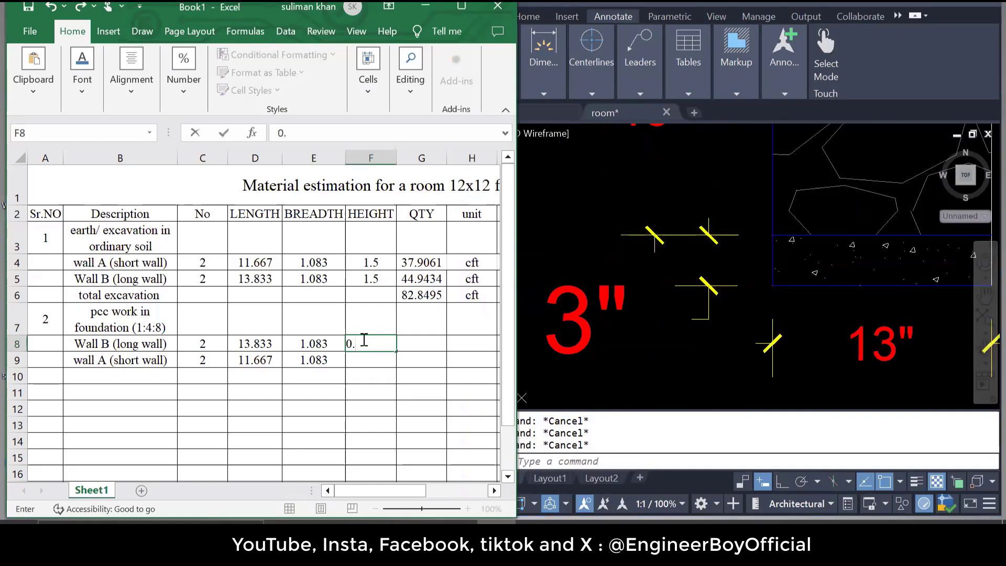
pyautogui.write('25')
pyautogui.press('Return')
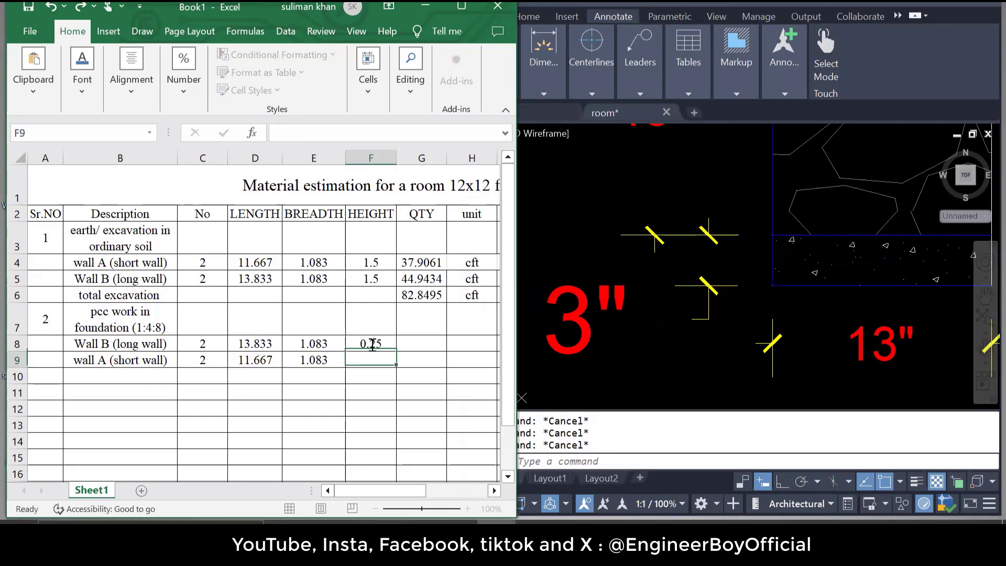
pyautogui.write('0.25')
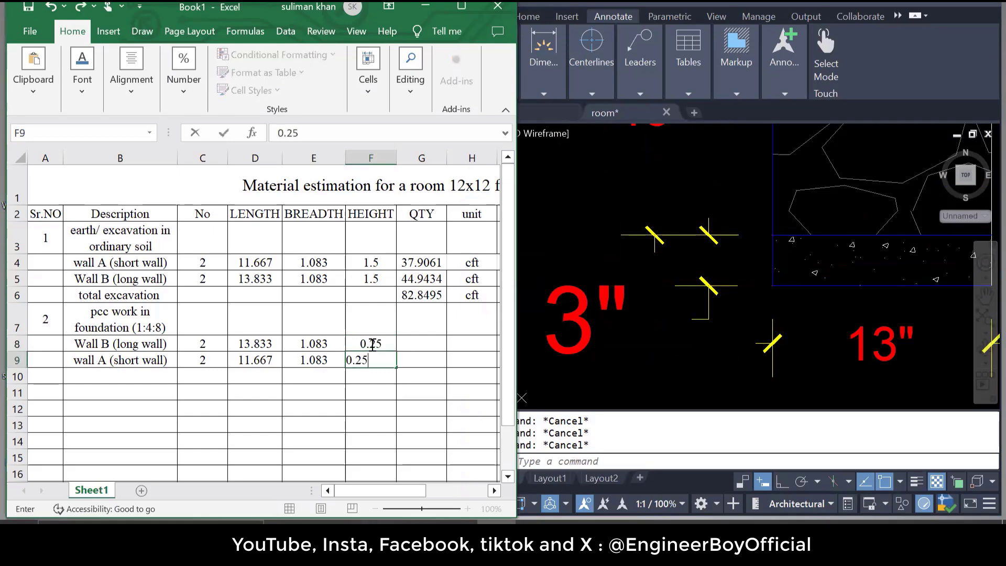
pyautogui.click(437, 344)
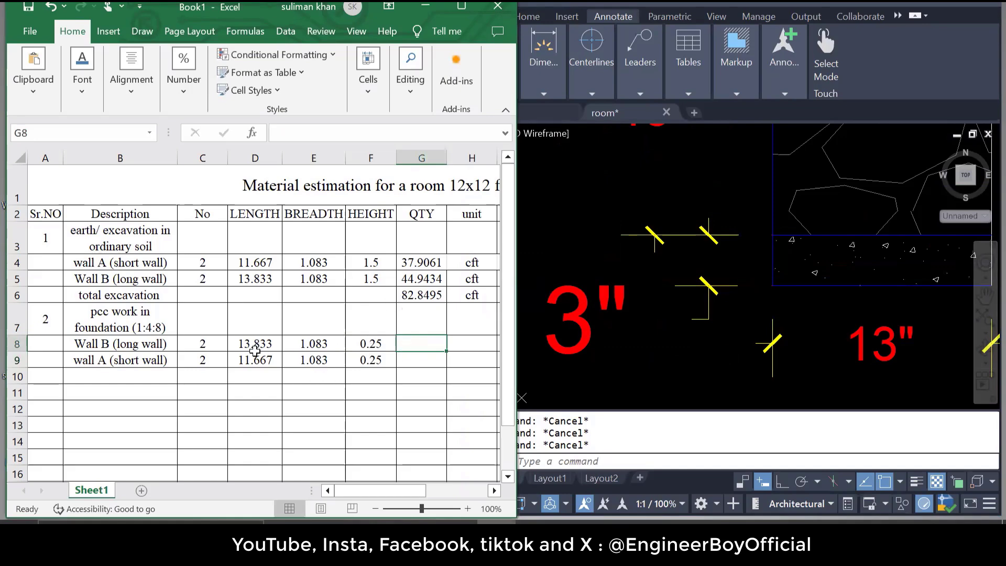
# Copy the quantity formula from G4 into G8 for the pcc long wall
pyautogui.click(416, 263)
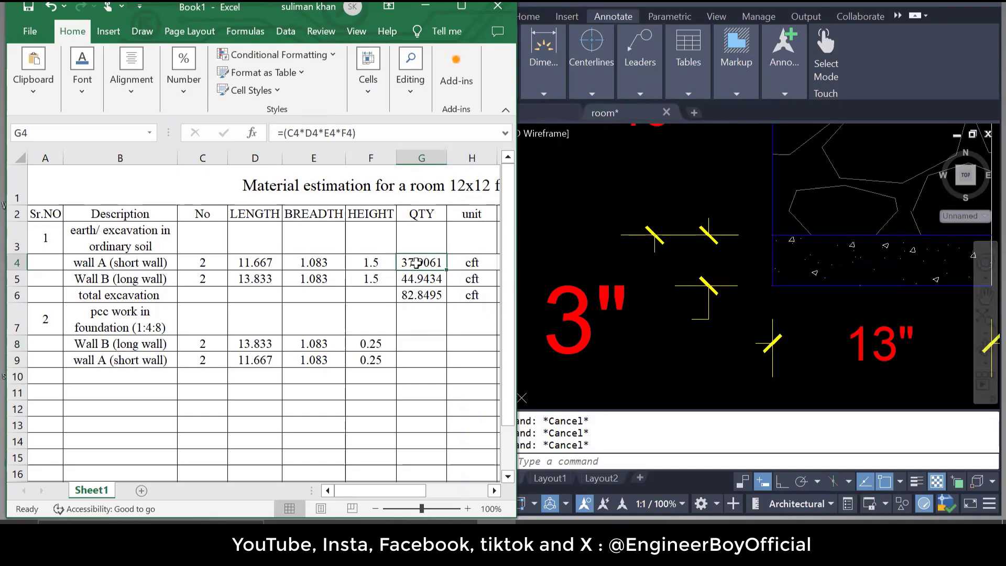
pyautogui.rightClick(416, 263)
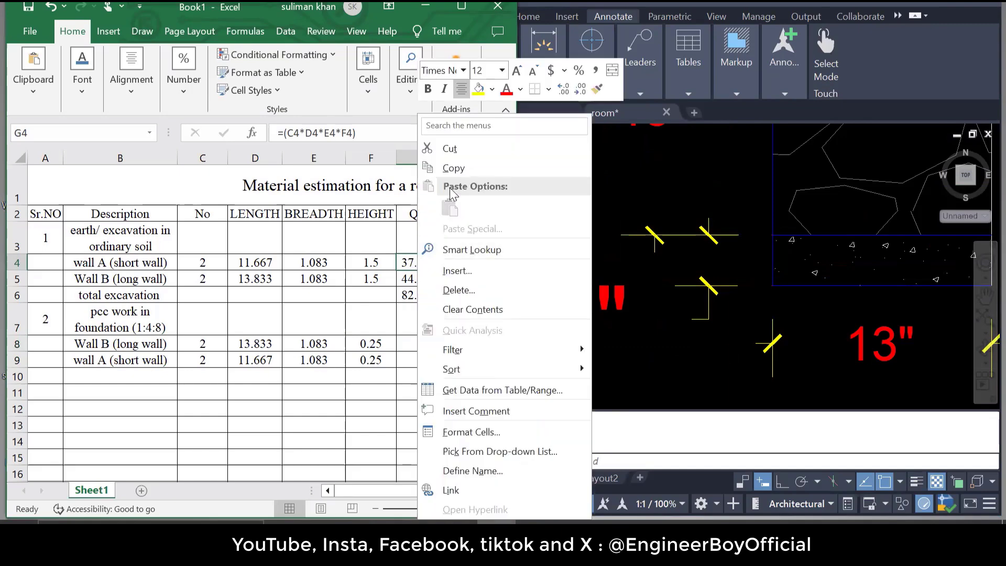
pyautogui.click(450, 167)
pyautogui.click(422, 343)
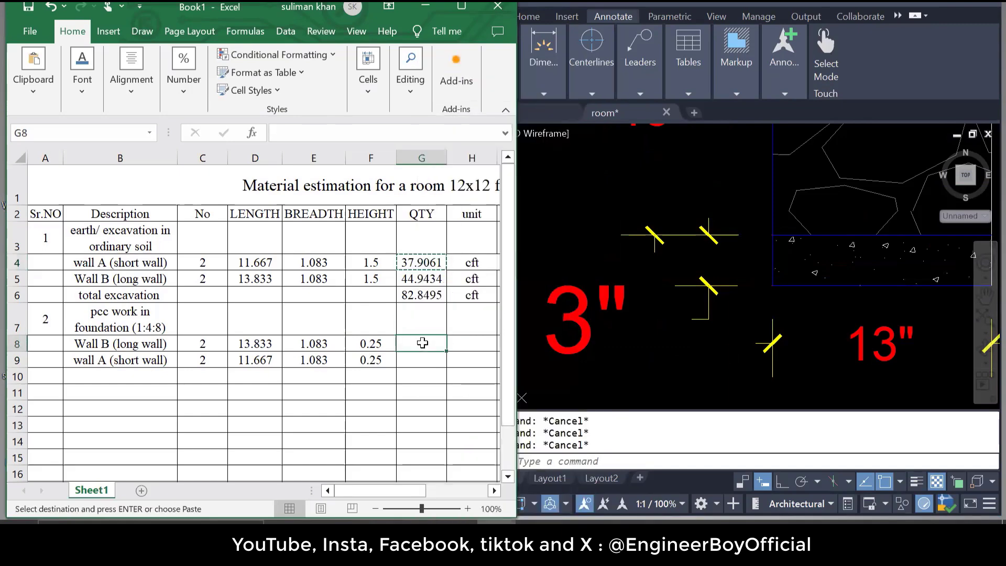
pyautogui.hotkey('ctrl', 'v')
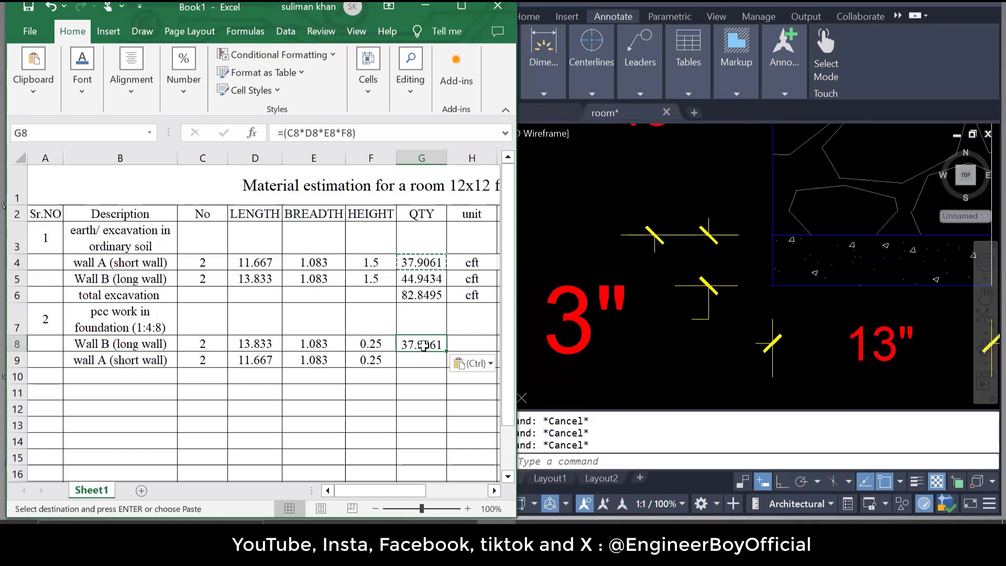
pyautogui.press('Escape')
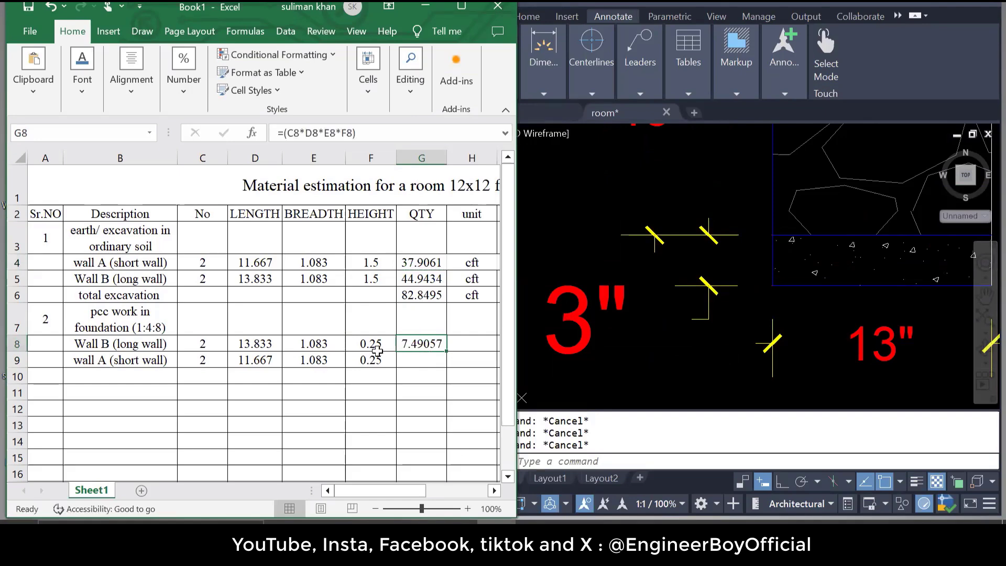
# Check the cell references of the quantity formula in G8 and fill it down to G9
pyautogui.click(201, 343)
pyautogui.click(417, 343)
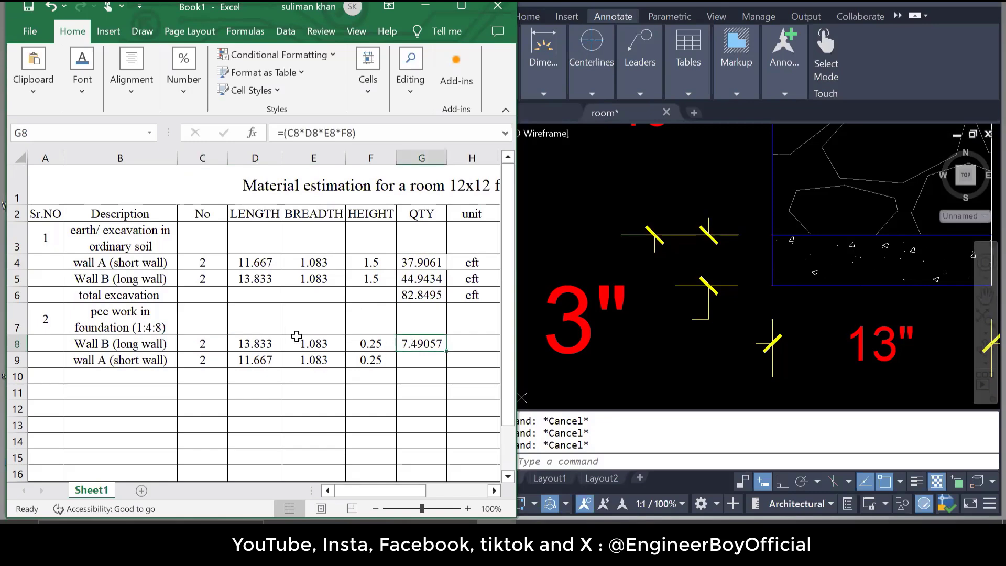
pyautogui.doubleClick(414, 343)
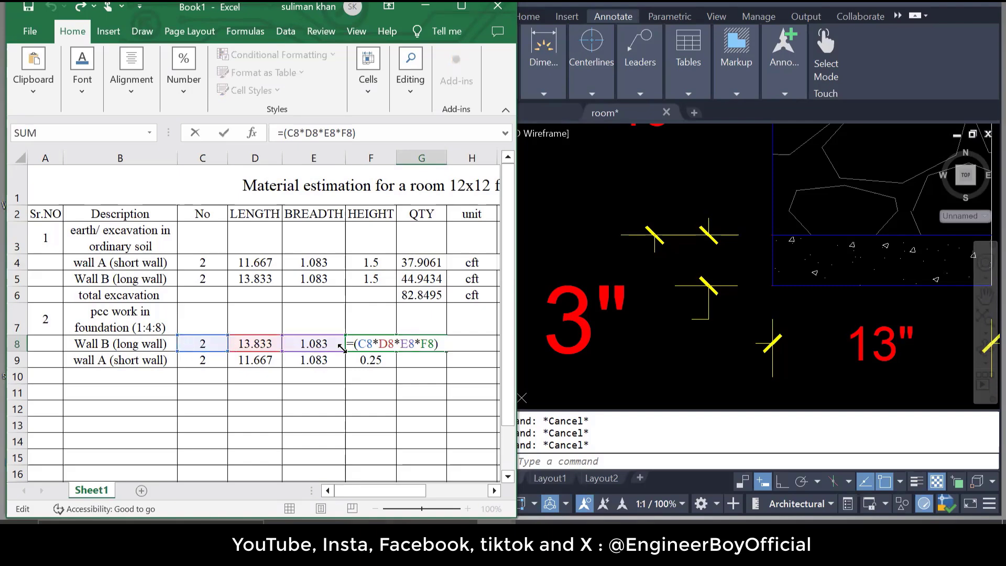
pyautogui.press('Escape')
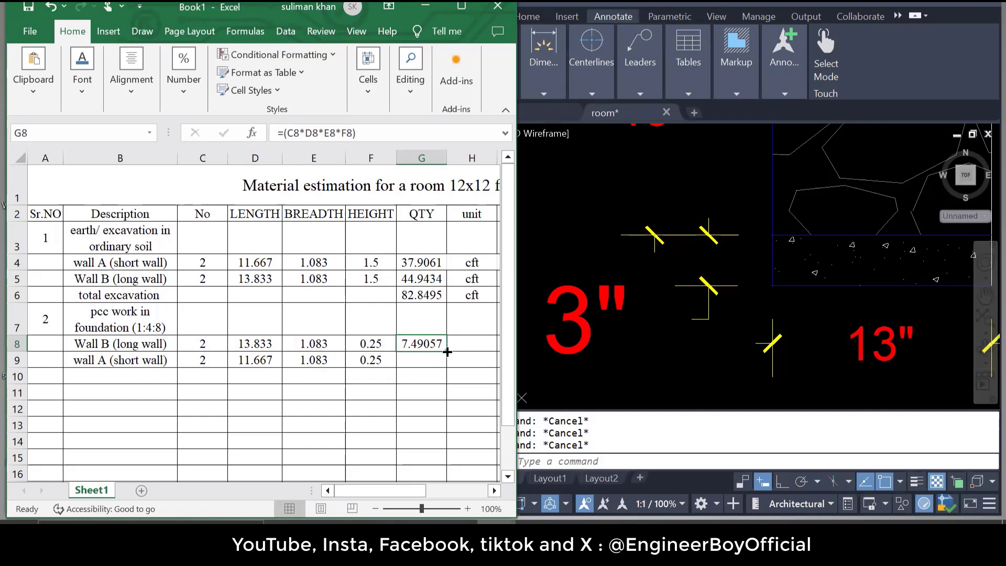
pyautogui.moveTo(445, 350); pyautogui.dragTo(449, 370)
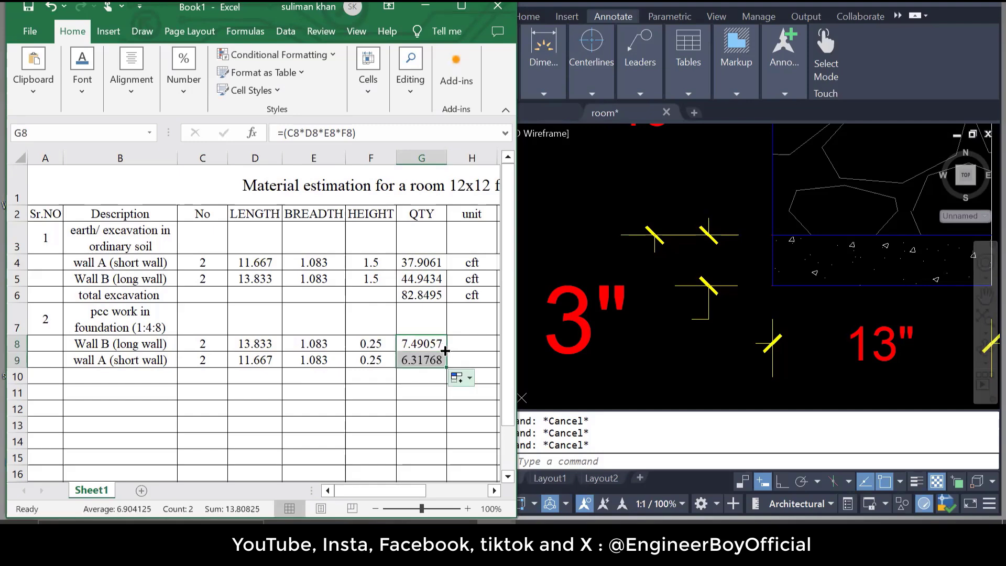
# Maximize the Excel window and enter the description "total pcc" in B10
pyautogui.click(462, 6)
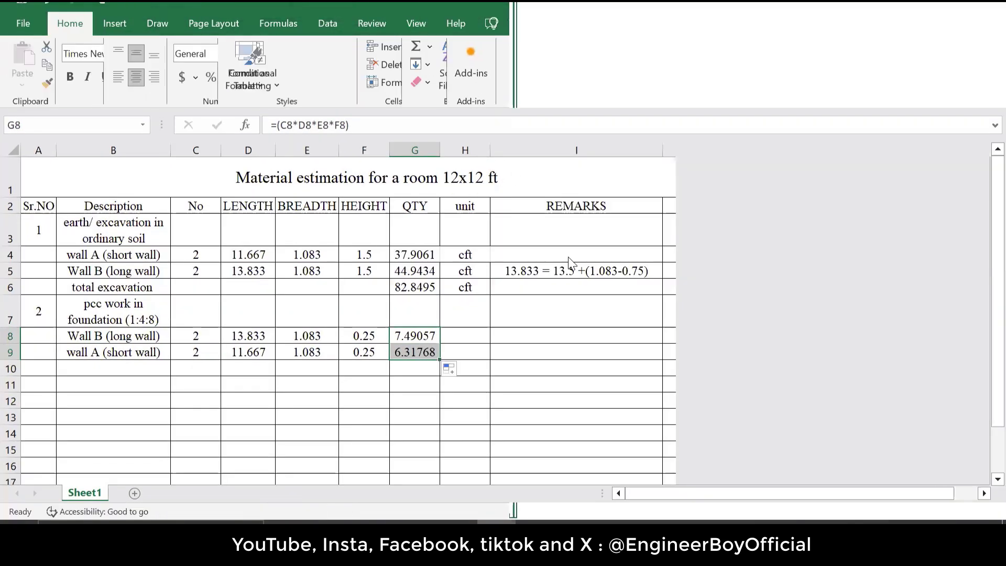
pyautogui.press('Down')
pyautogui.press('Down')
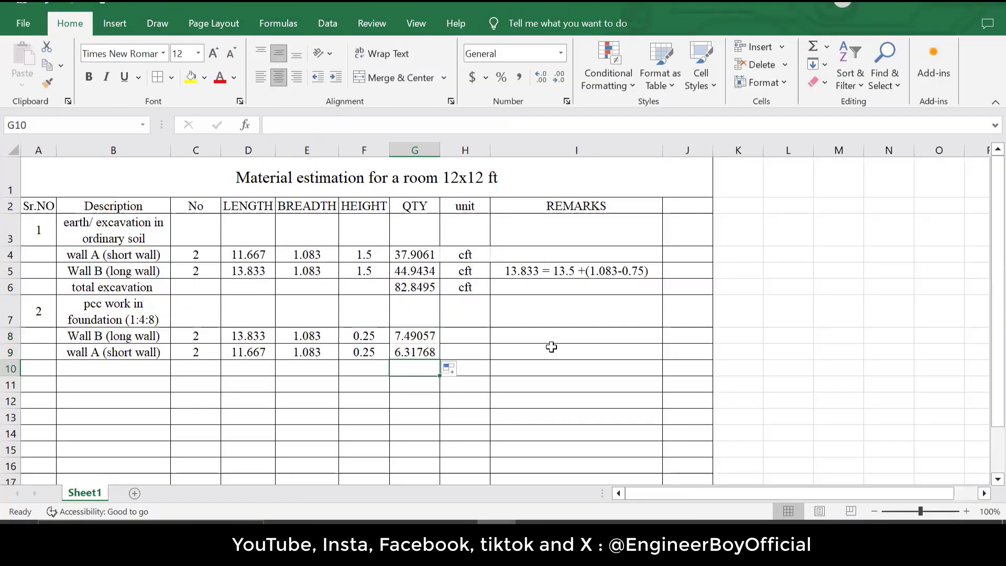
pyautogui.press('Left')
pyautogui.press('Left')
pyautogui.press('Left')
pyautogui.press('Left')
pyautogui.press('Left')
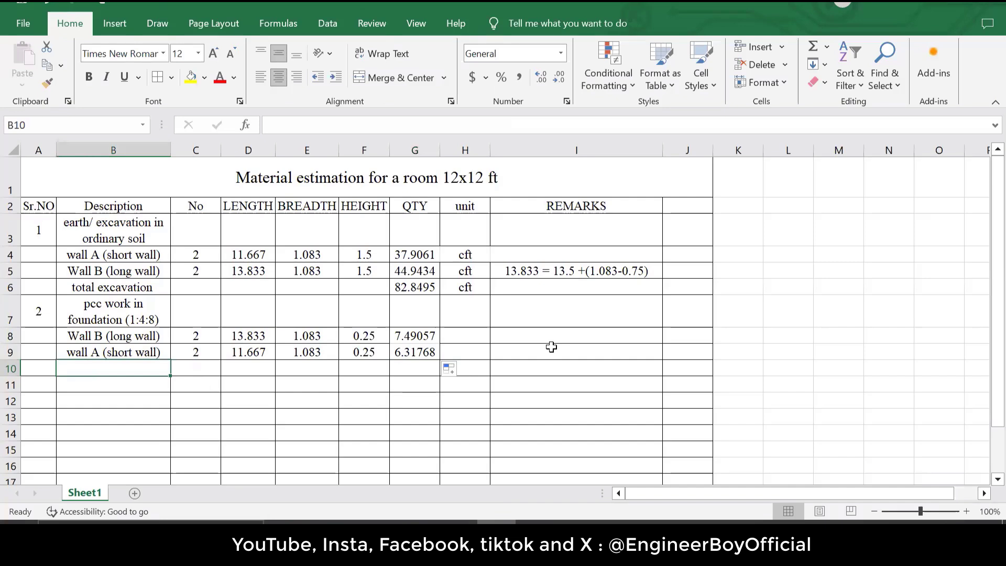
pyautogui.write('total pcc')
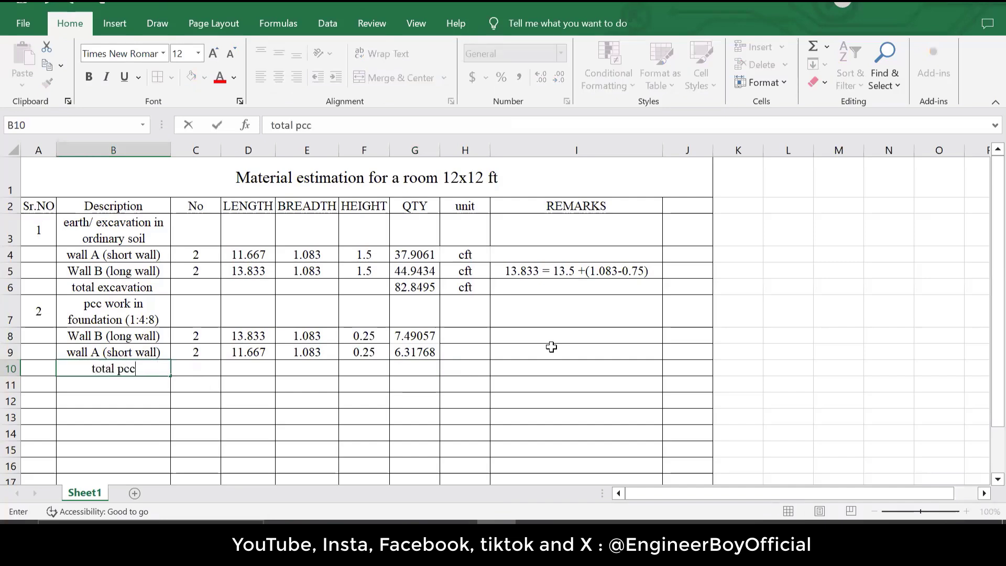
# Sum the pcc quantities G8:G9 into G10 with AutoSum and enter the unit cft in H10
pyautogui.moveTo(420, 338); pyautogui.dragTo(420, 368)
pyautogui.click(813, 47)
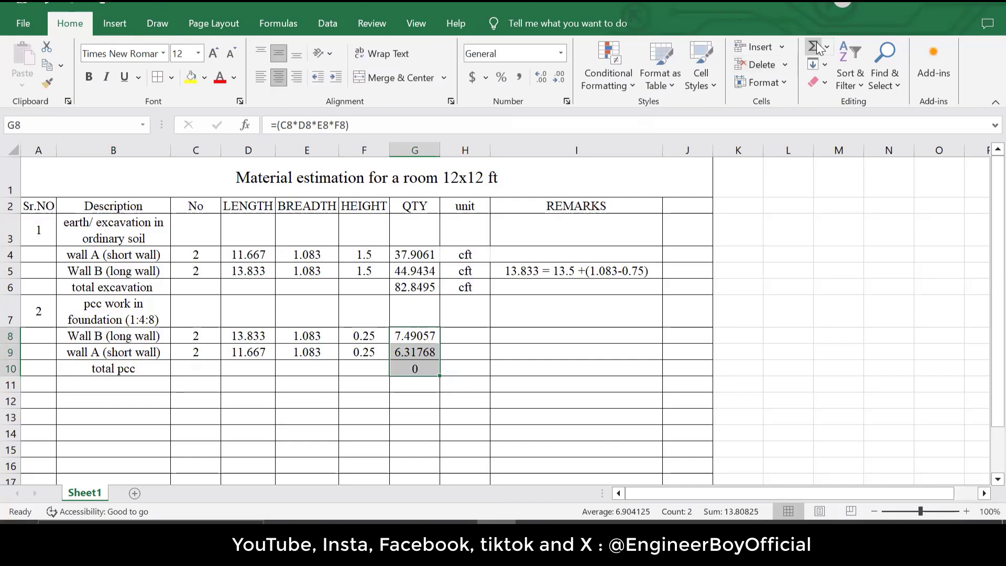
pyautogui.click(468, 367)
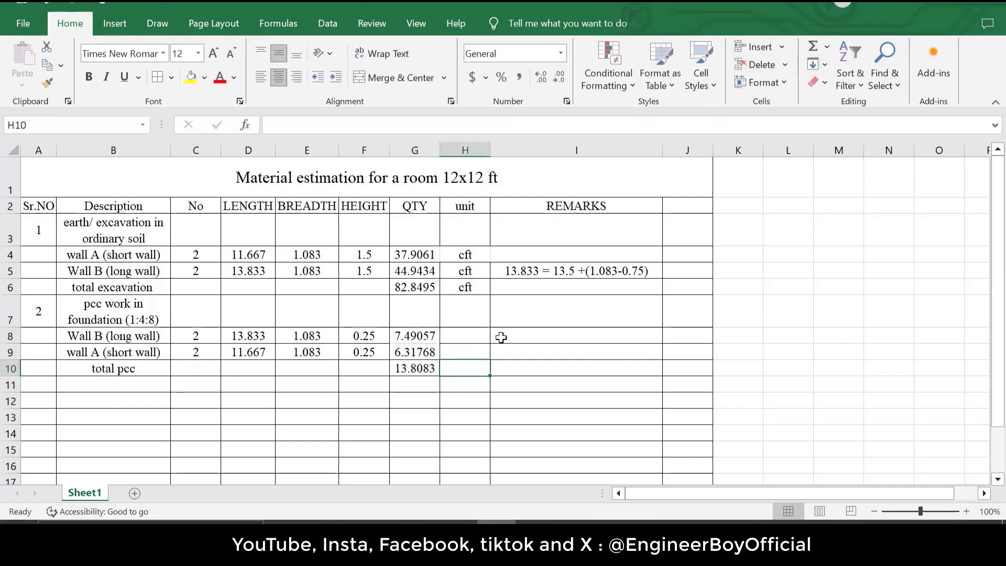
pyautogui.write('cft')
pyautogui.click(547, 344)
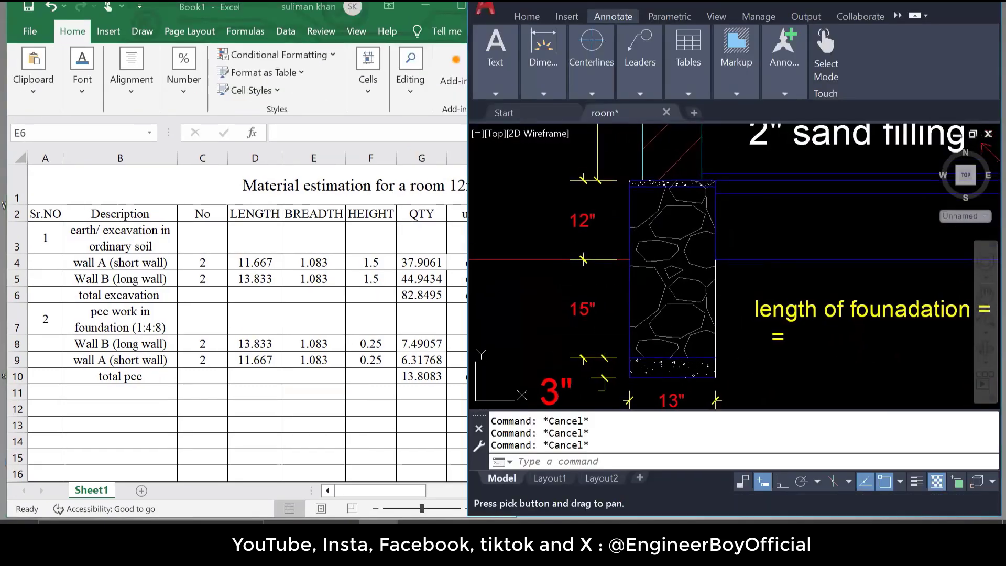
# Enter serial number 3 in A11 and the description "stone work in cement mortar (1:3)" in B11, and wrap the description text
pyautogui.click(669, 255)
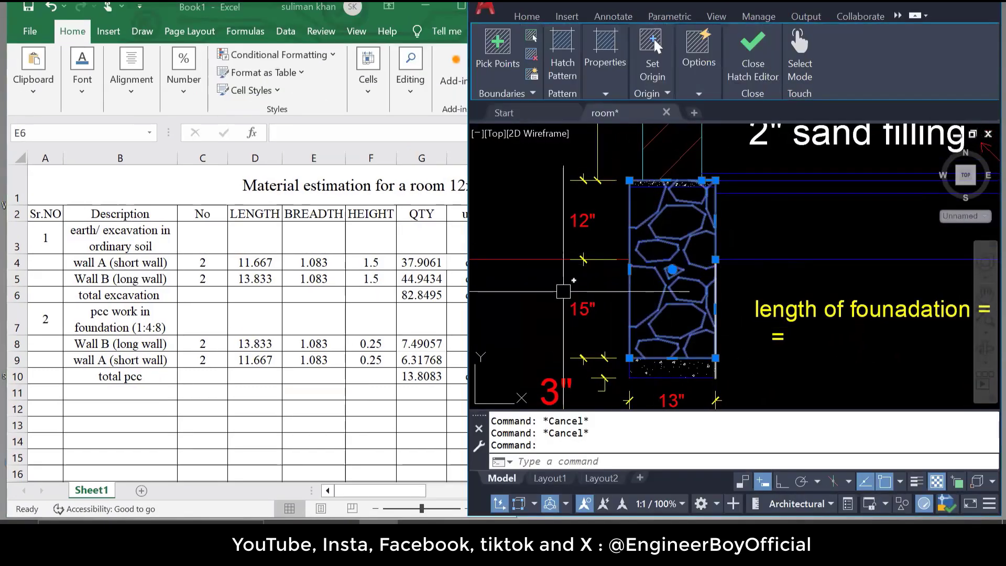
pyautogui.doubleClick(43, 344)
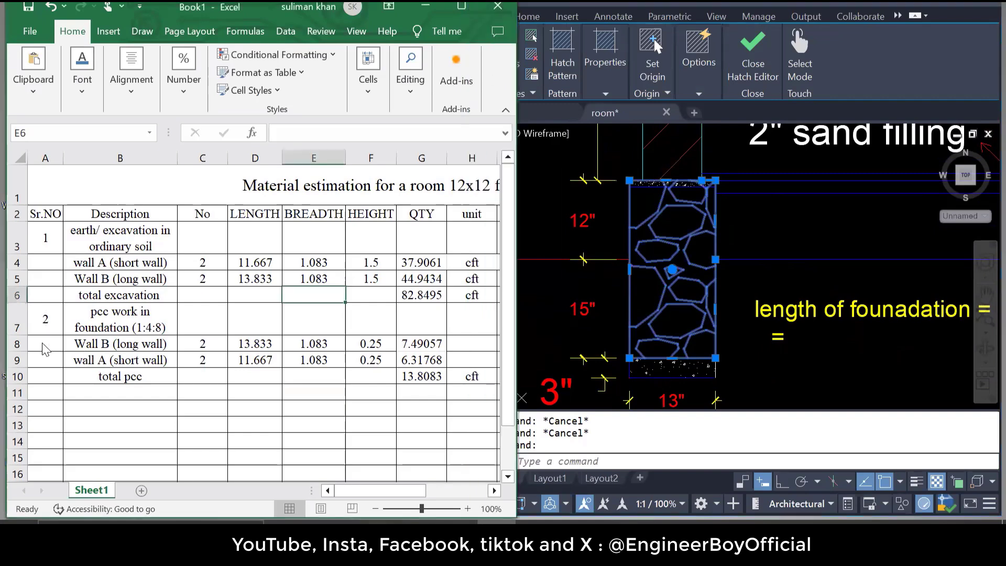
pyautogui.click(45, 393)
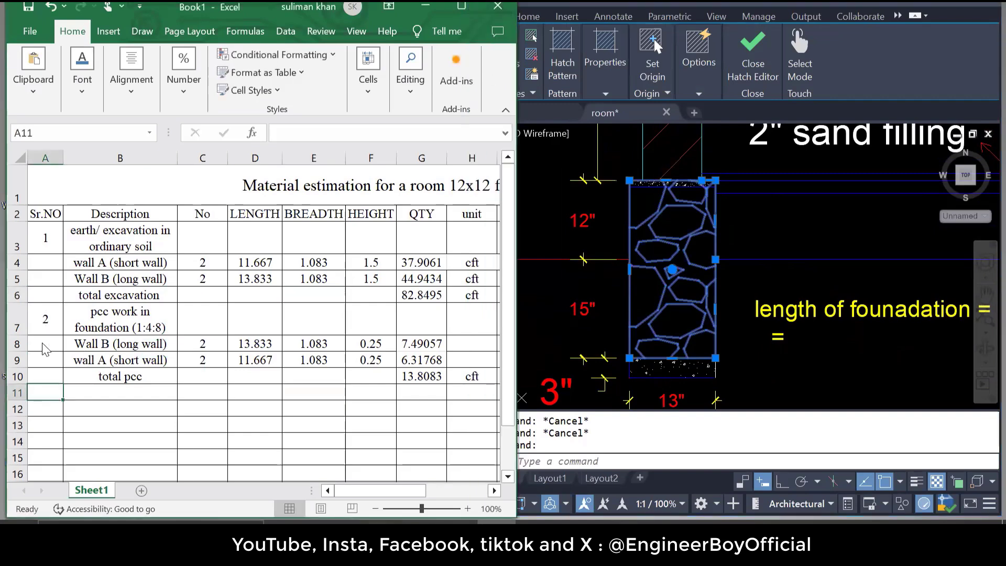
pyautogui.write('3')
pyautogui.press('Tab')
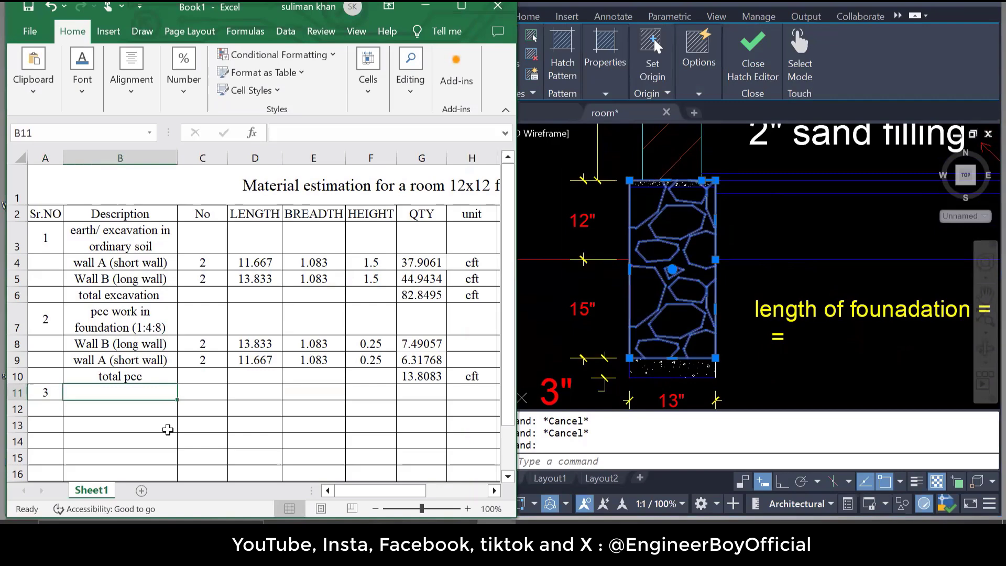
pyautogui.write('stone work')
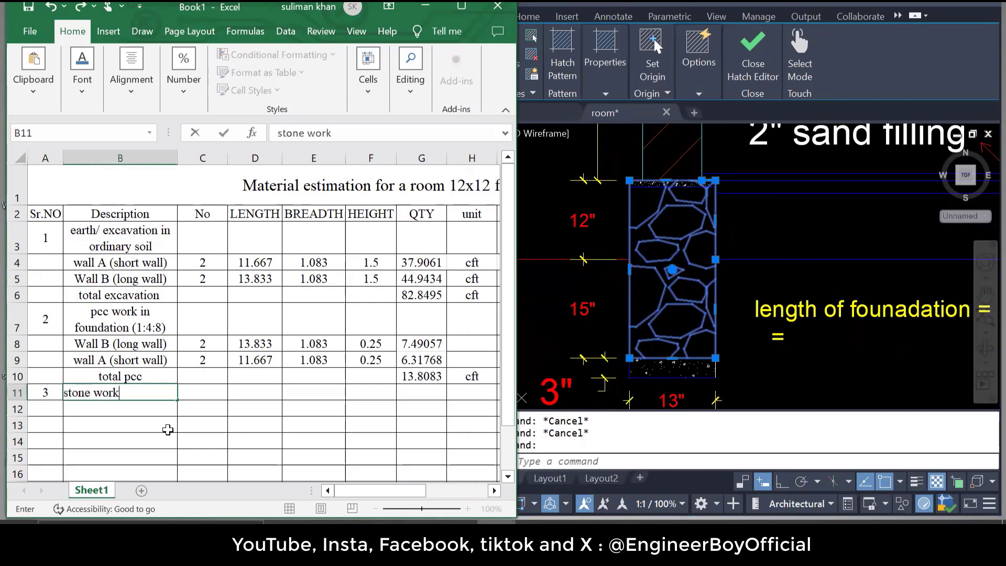
pyautogui.write(' in cemen')
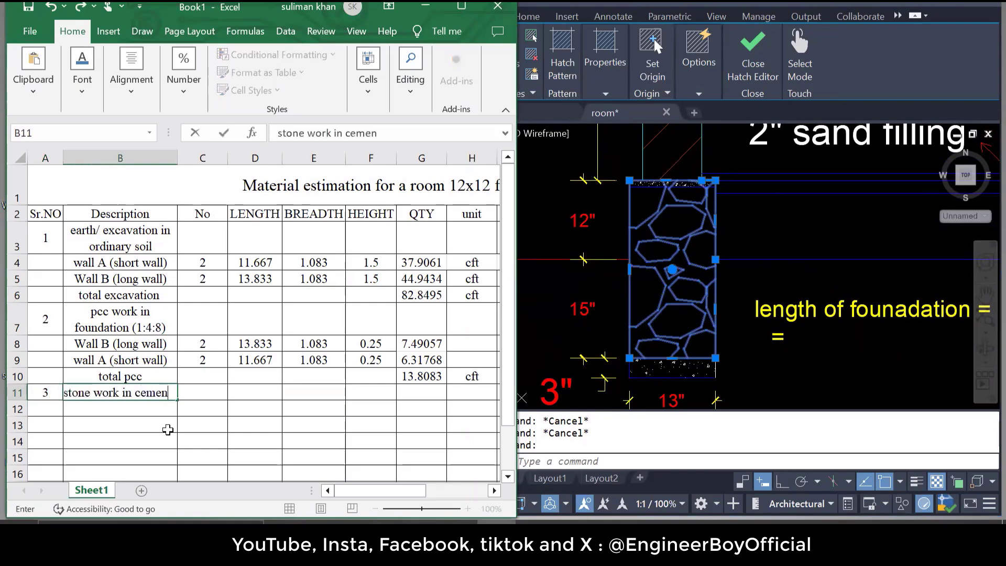
pyautogui.write('t mortar (1:3')
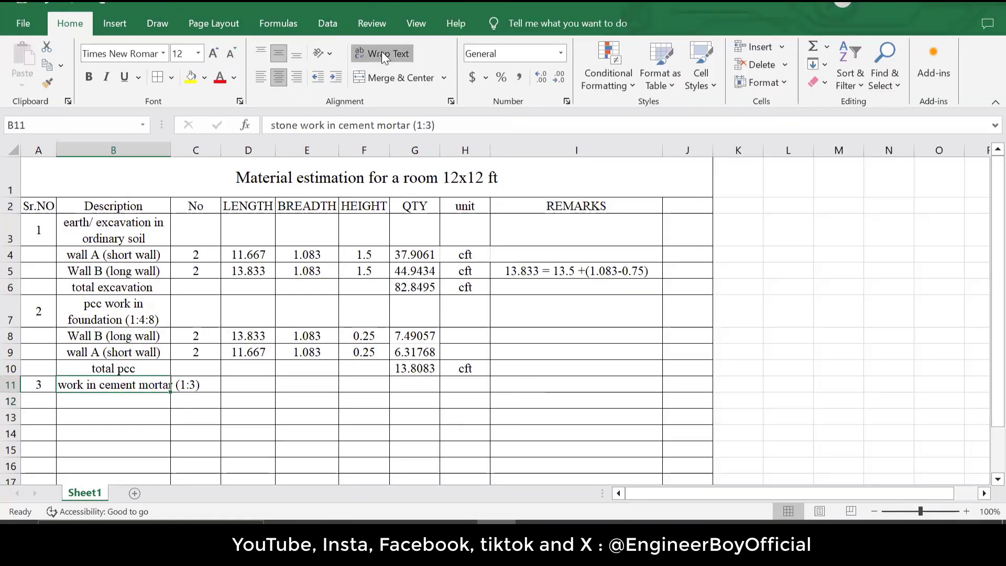
pyautogui.click(382, 53)
pyautogui.press('Tab')
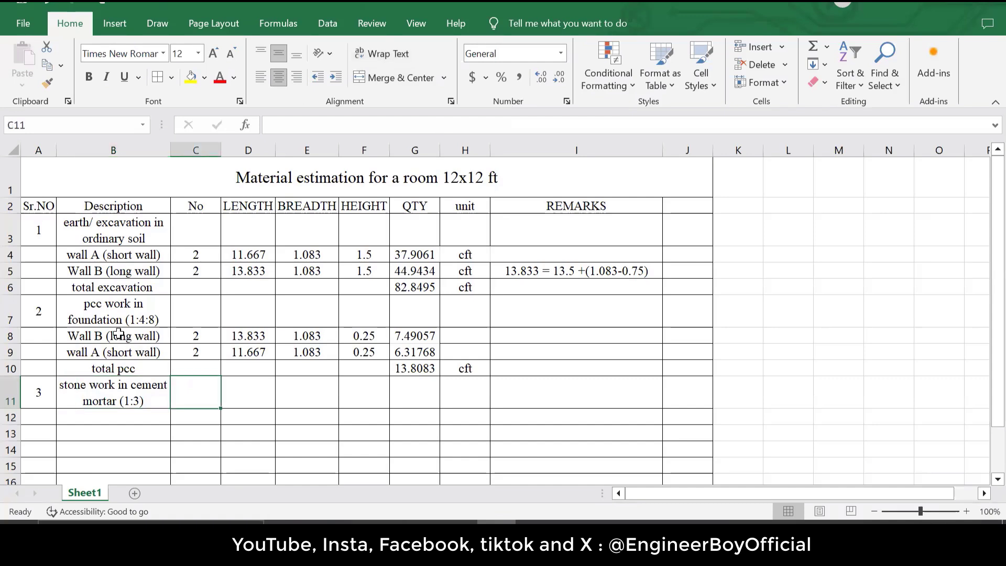
# Copy the pcc wall and total rows B8:H10 and paste them under the stone work item starting at B12
pyautogui.moveTo(118, 334); pyautogui.dragTo(217, 349)
pyautogui.hotkey('shift', 'Down')
pyautogui.hotkey('shift', 'Right')
pyautogui.hotkey('shift', 'Right')
pyautogui.hotkey('shift', 'Right')
pyautogui.hotkey('shift', 'Right')
pyautogui.hotkey('shift', 'Right')
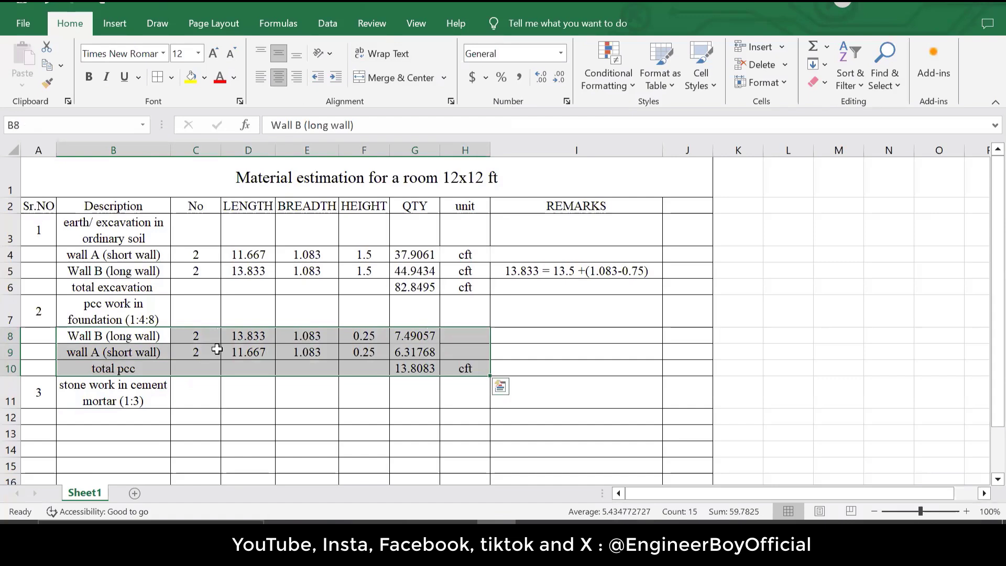
pyautogui.hotkey('ctrl', 'c')
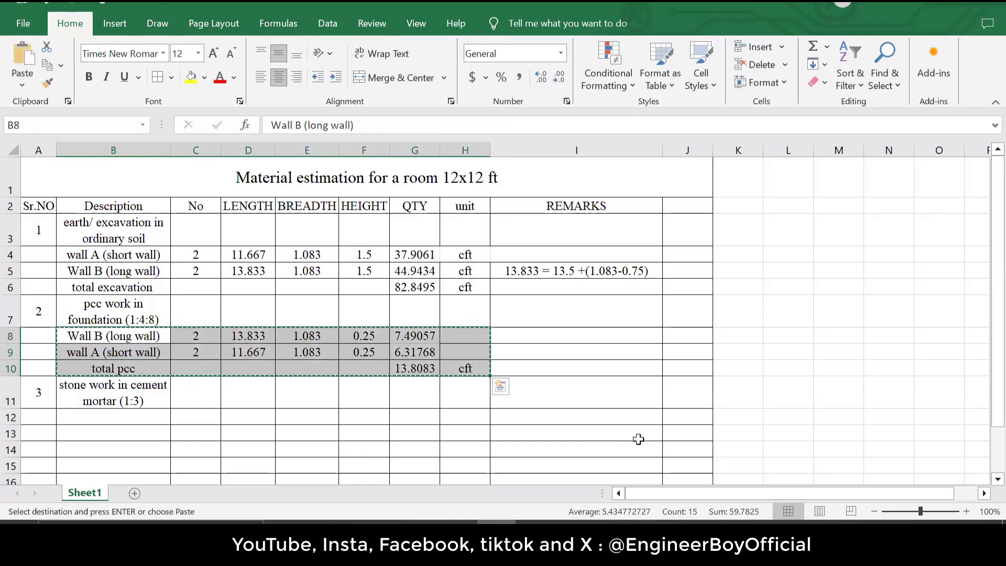
pyautogui.click(613, 1)
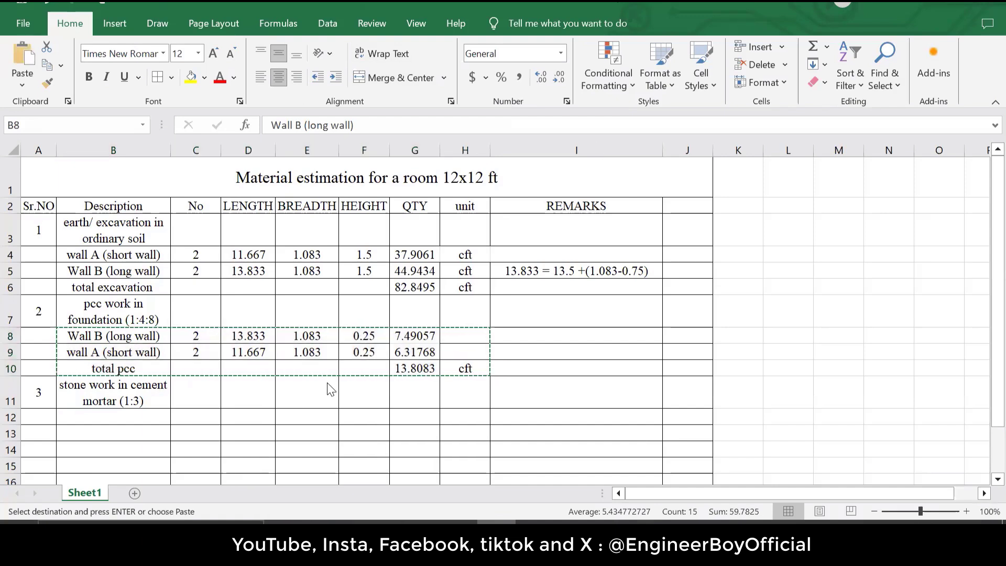
pyautogui.click(197, 392)
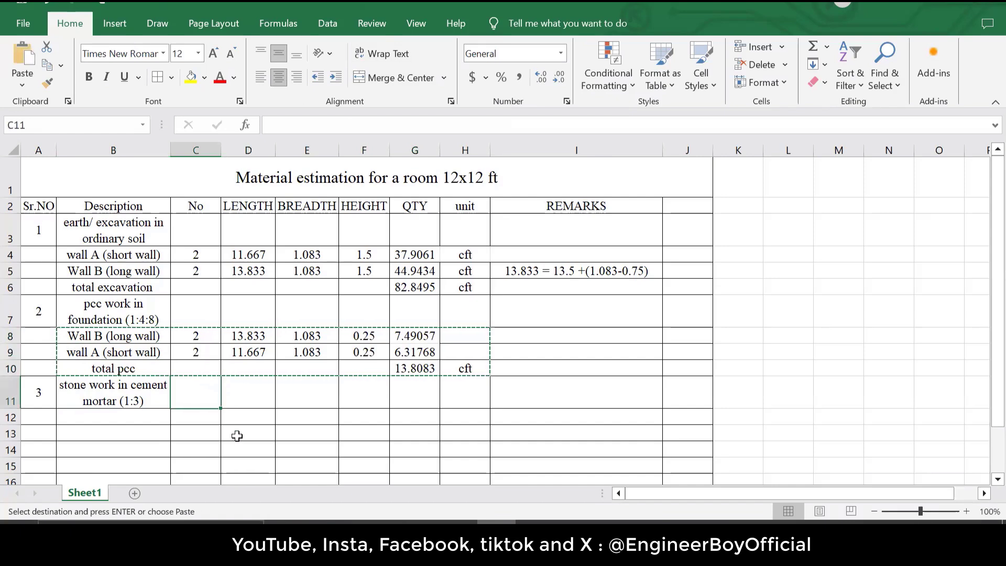
pyautogui.click(126, 421)
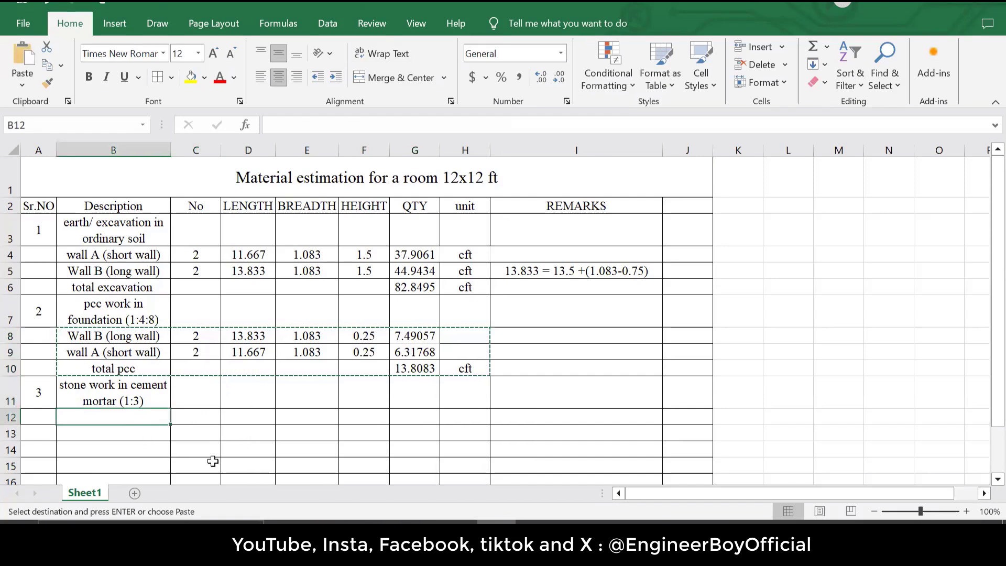
pyautogui.hotkey('ctrl', 'v')
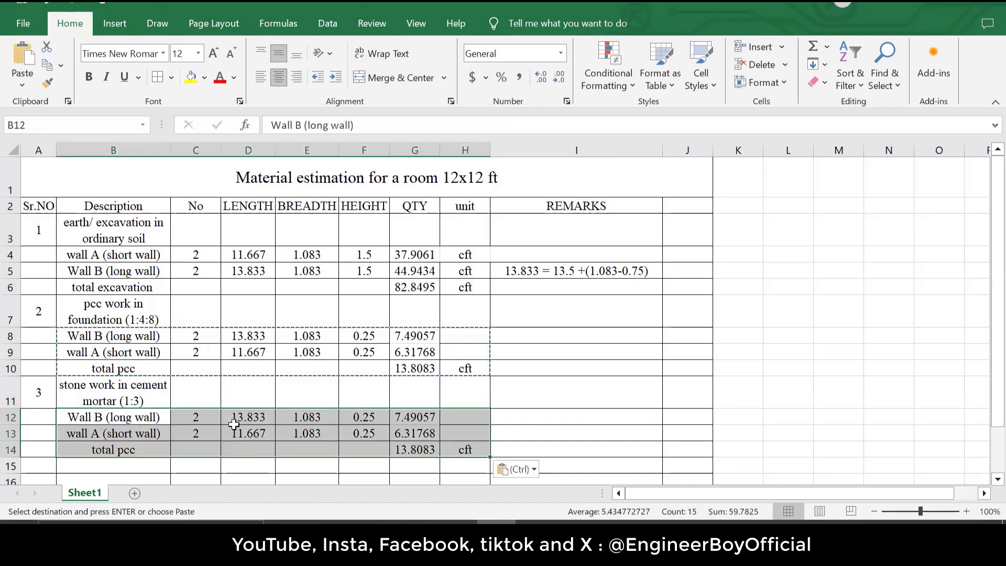
pyautogui.press('Escape')
# Clear the copied height values in F12:F13 for the two stone work walls
pyautogui.click(202, 419)
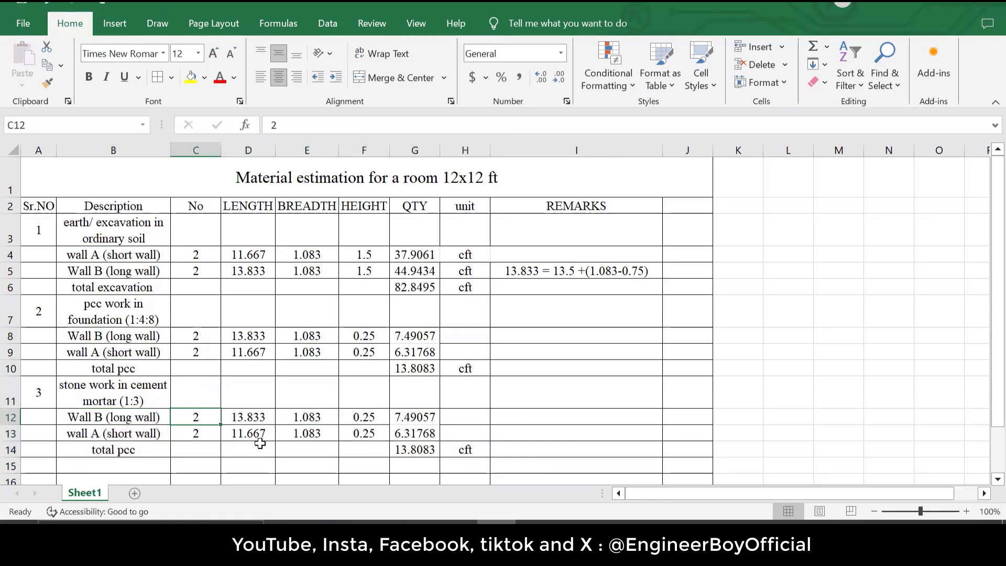
pyautogui.moveTo(356, 417); pyautogui.dragTo(362, 442)
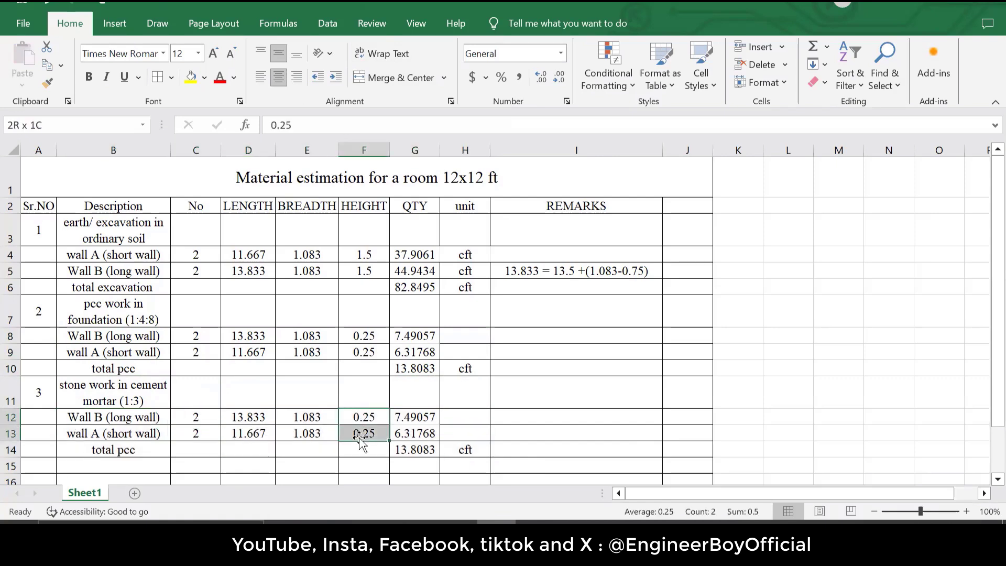
pyautogui.press('Delete')
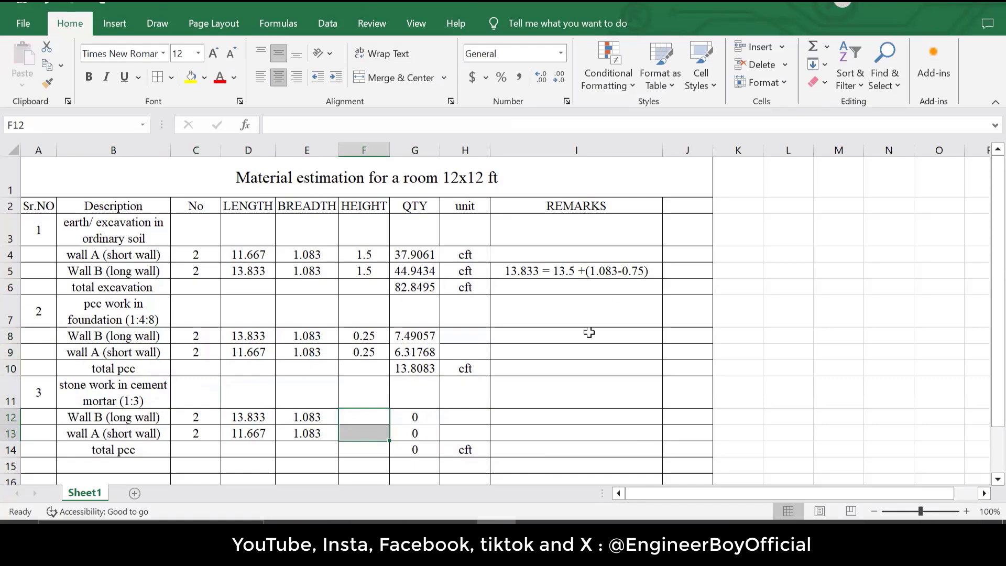
# Switch to the AutoCAD drawing, deselect the stone hatch and examine the width and height dimensions of the stone masonry in the foundation section
pyautogui.click(951, 5)
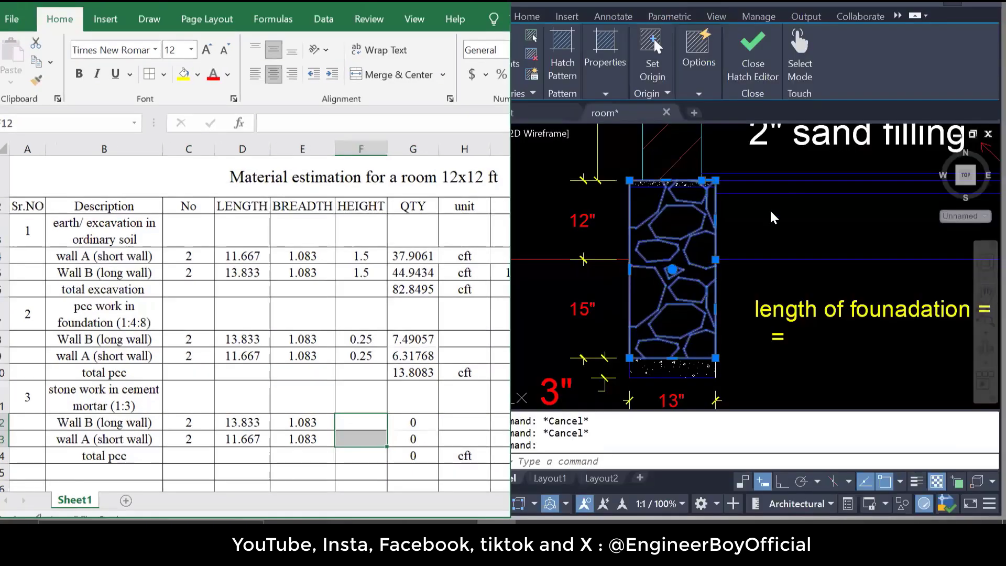
pyautogui.click(770, 219)
pyautogui.press('Escape')
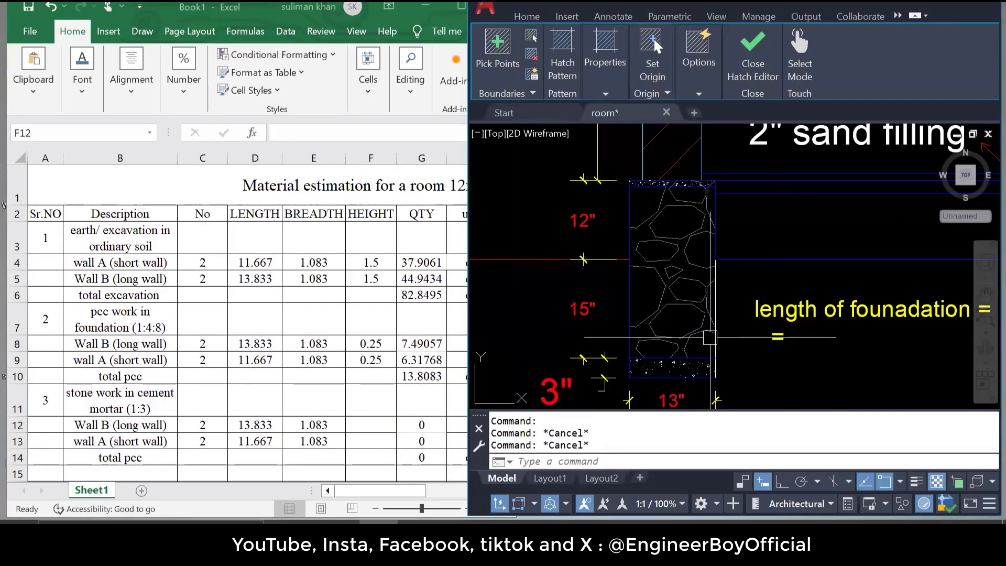
pyautogui.scroll(3, 661, 294)
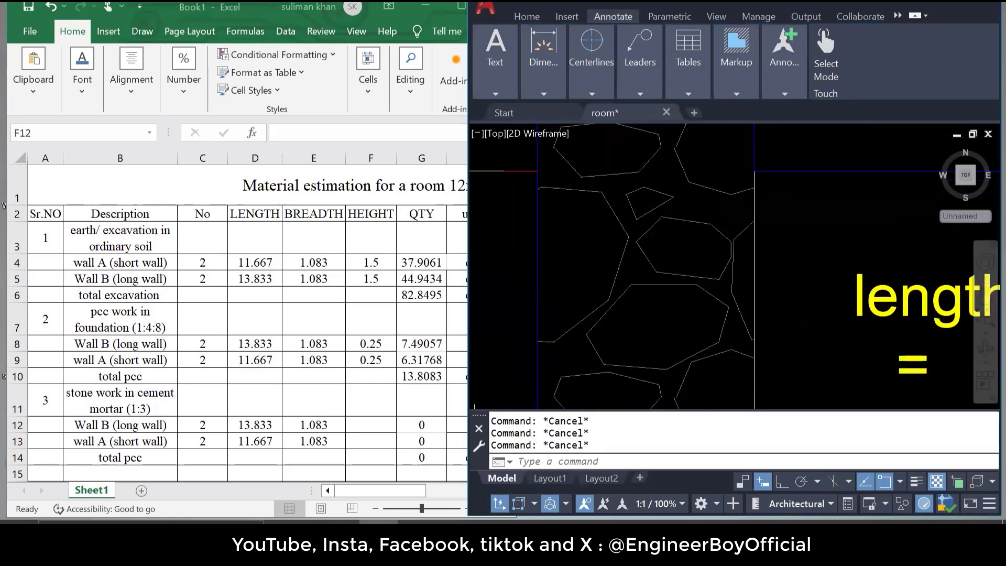
pyautogui.scroll(-5, 630, 263)
pyautogui.scroll(1, 660, 289)
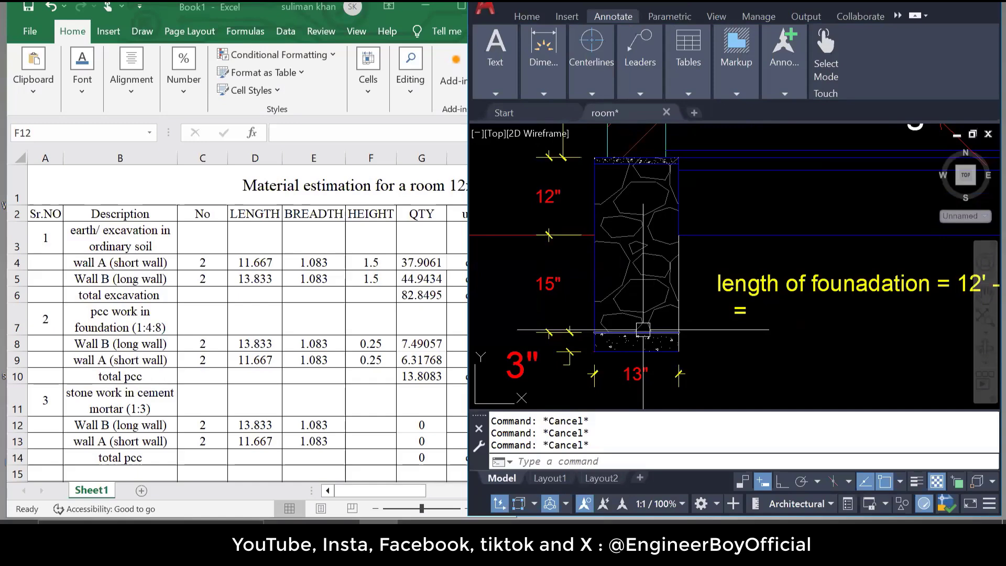
pyautogui.scroll(2, 619, 380)
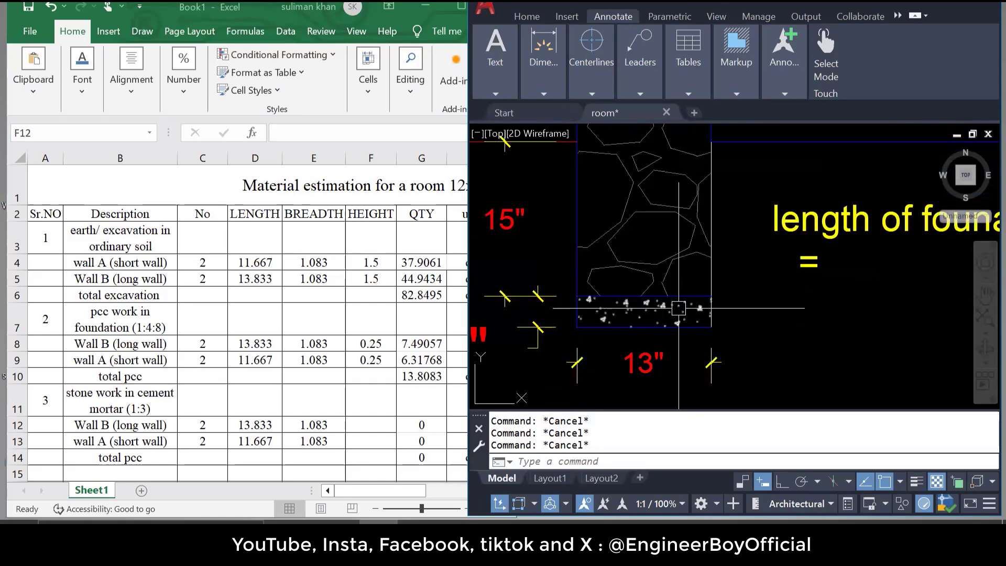
pyautogui.scroll(2, 649, 366)
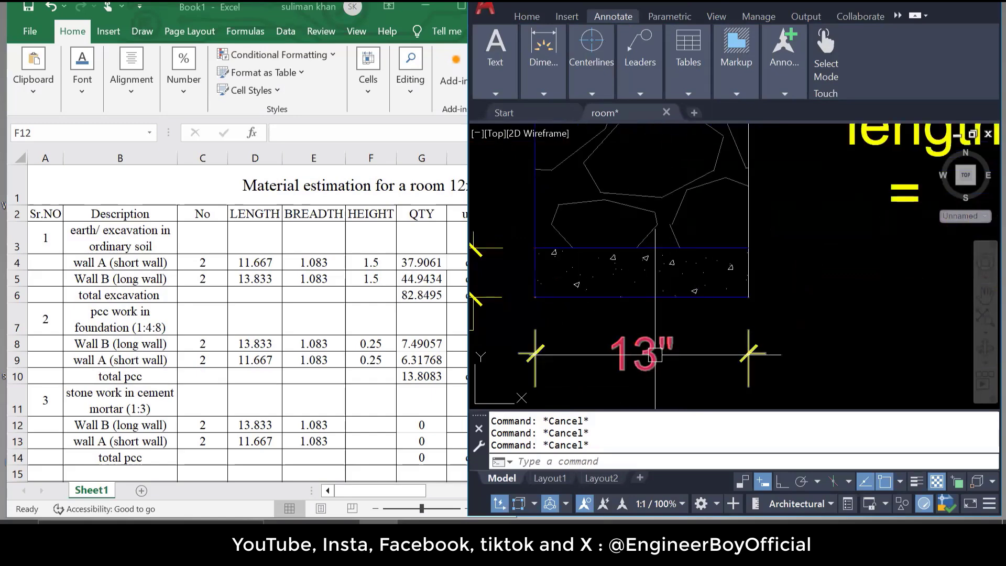
pyautogui.scroll(-3, 676, 349)
pyautogui.scroll(2, 659, 257)
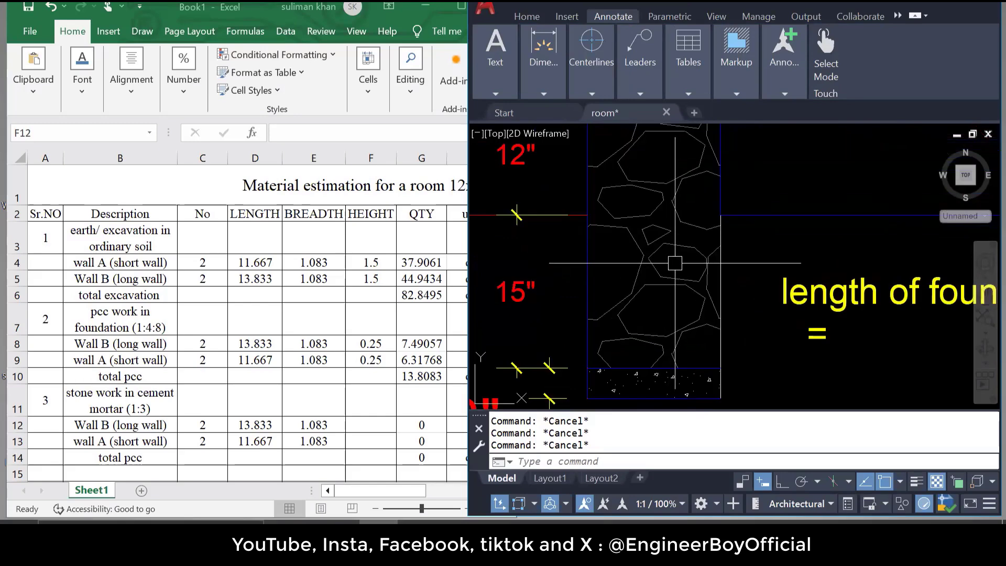
pyautogui.scroll(-7, 675, 263)
pyautogui.scroll(5, 633, 292)
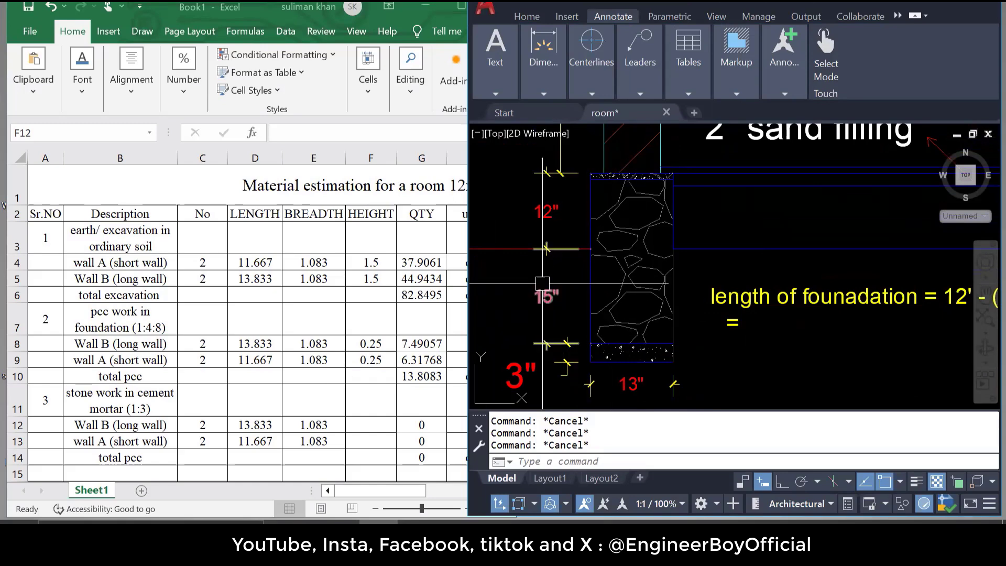
pyautogui.scroll(3, 542, 289)
pyautogui.scroll(-2, 603, 330)
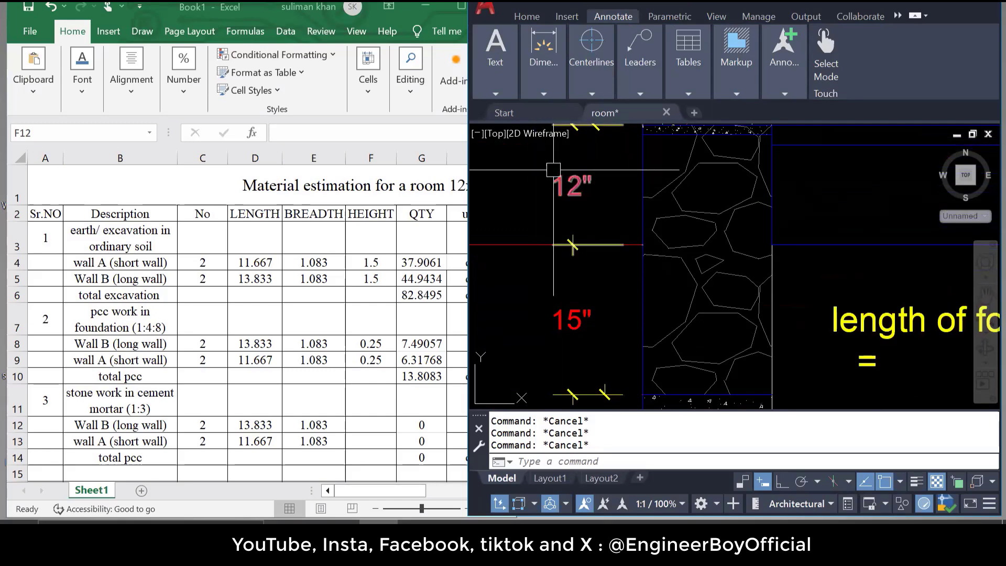
pyautogui.scroll(-2, 563, 294)
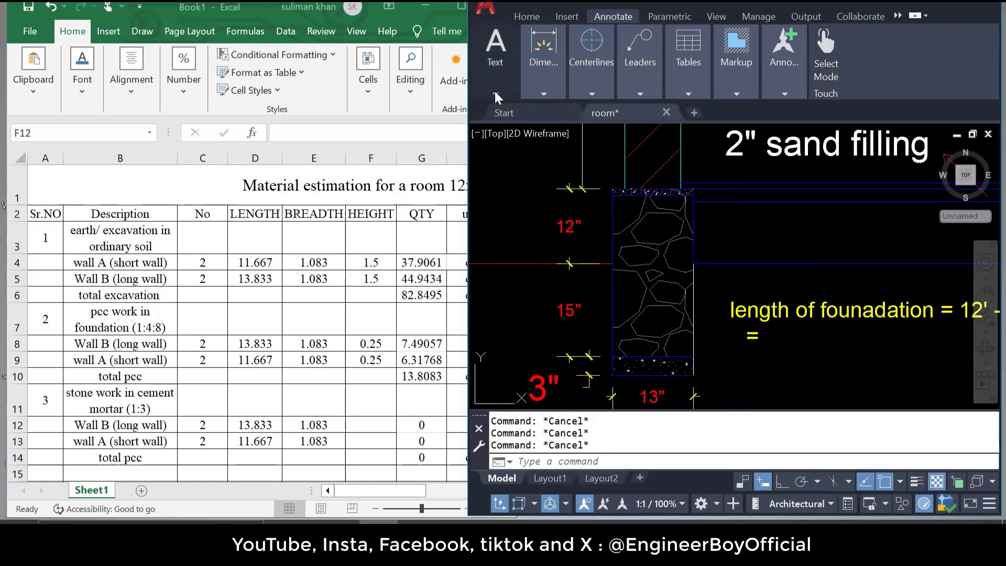
# Add a vertical linear dimension for the full stone masonry height, from the top of the bottom pcc to the underside of the upper concrete layer
pyautogui.click(545, 94)
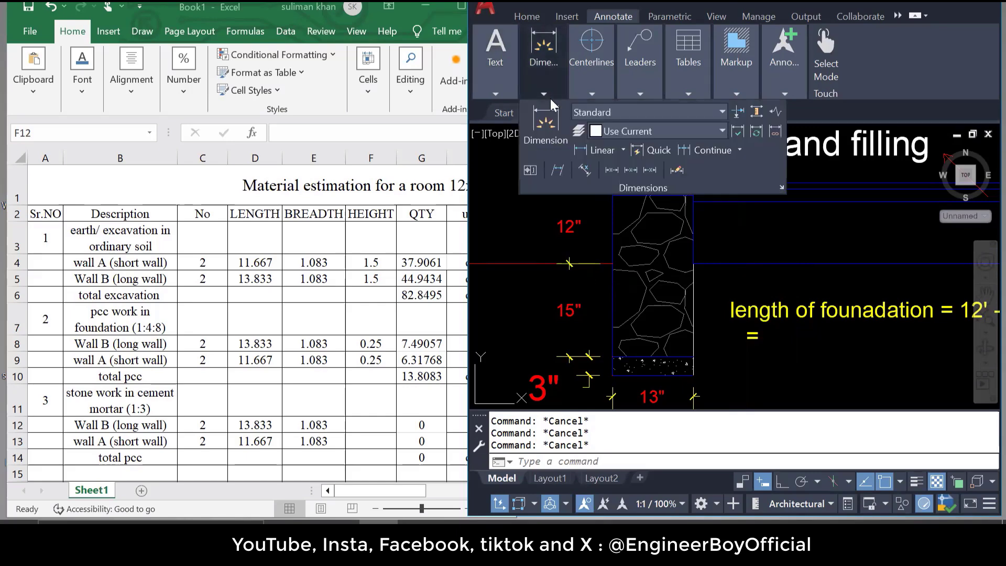
pyautogui.click(579, 150)
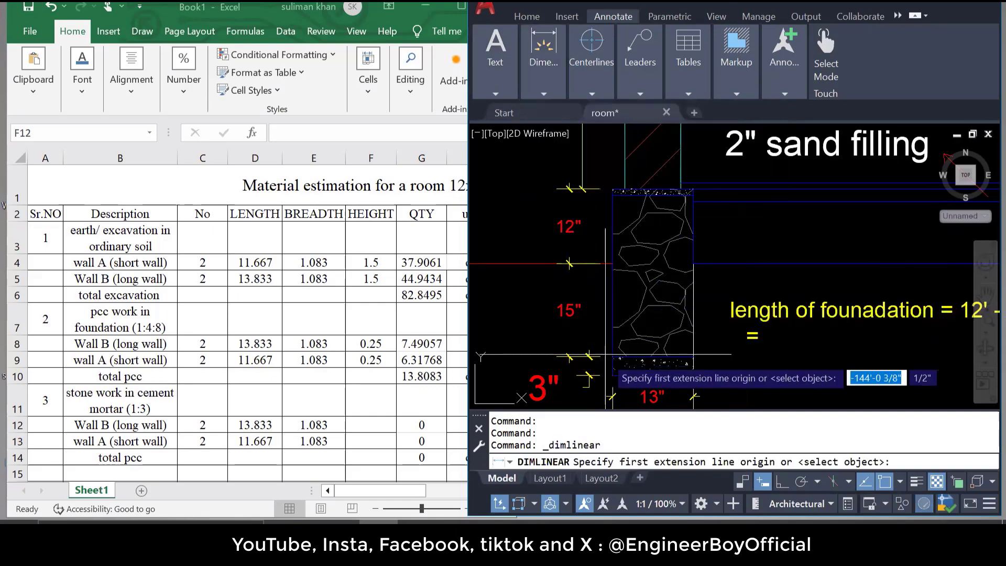
pyautogui.scroll(5, 607, 362)
pyautogui.click(631, 338)
pyautogui.scroll(-5, 628, 374)
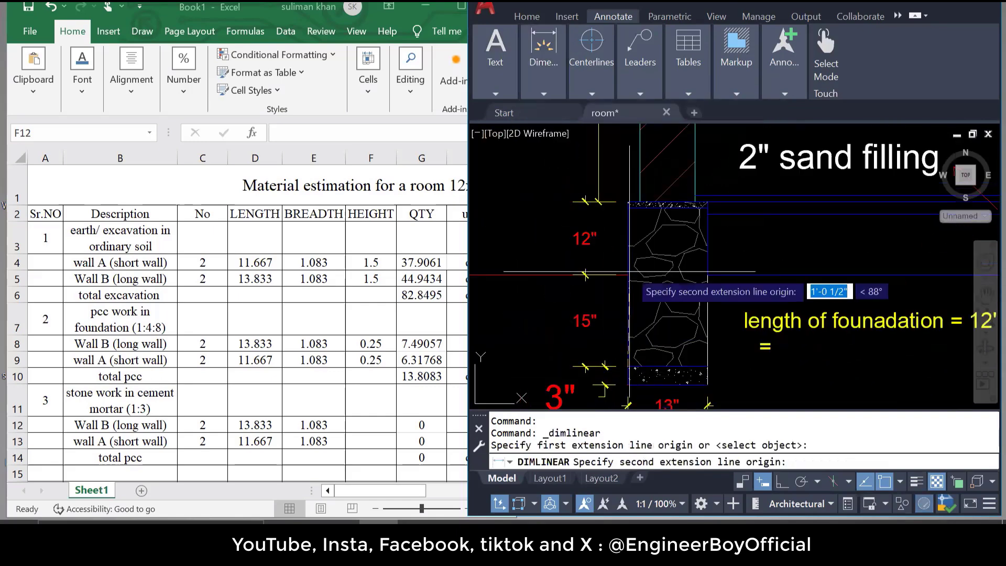
pyautogui.scroll(4, 629, 246)
pyautogui.click(624, 209)
pyautogui.scroll(-2, 623, 209)
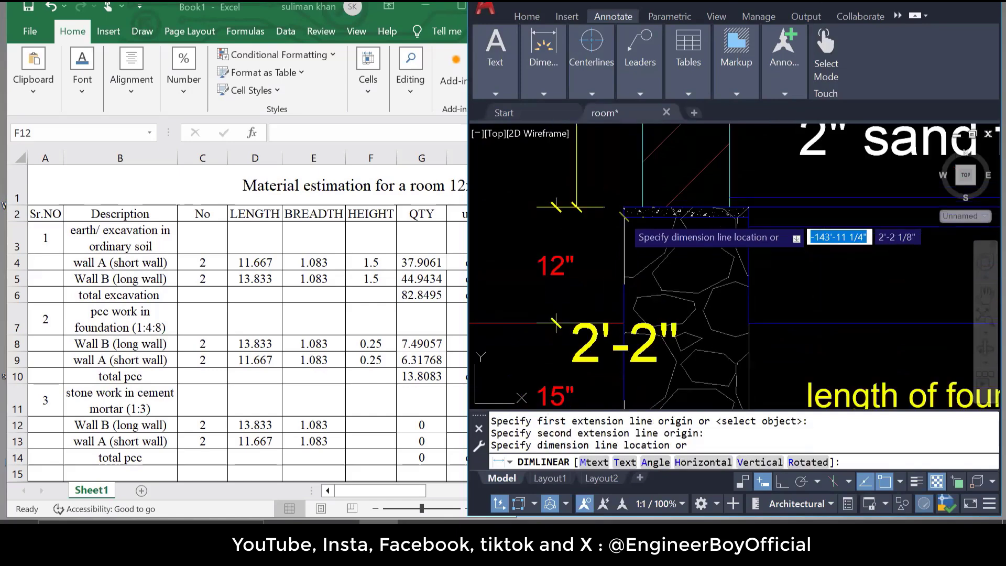
pyautogui.scroll(-2, 624, 212)
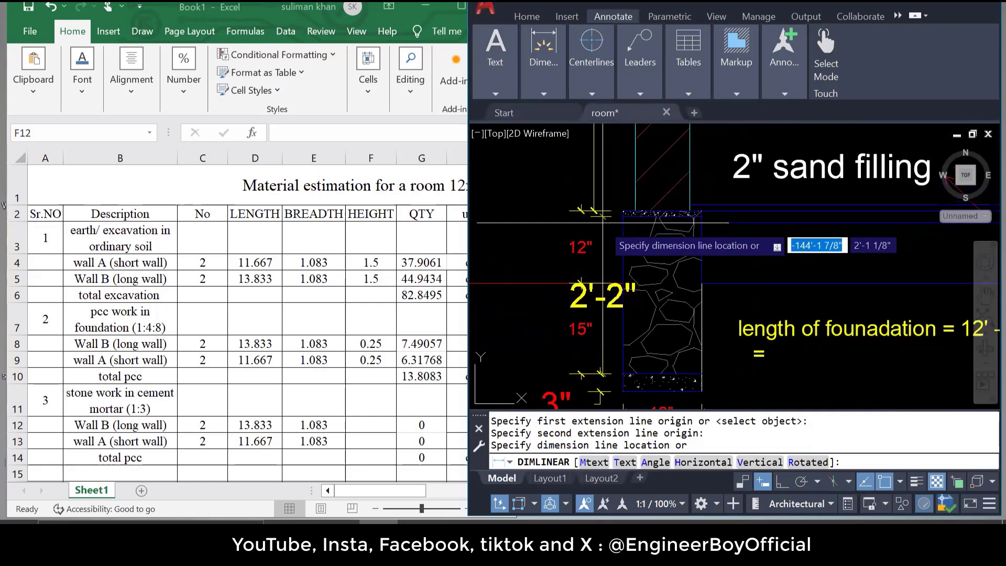
pyautogui.click(512, 239)
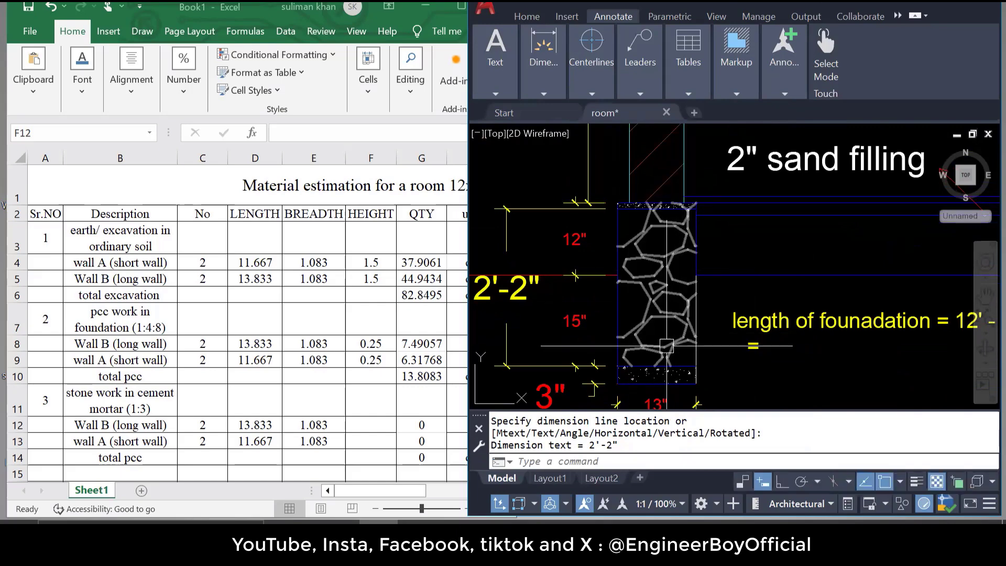
# Add a horizontal linear dimension across the stone masonry width, just above the bottom pcc layer
pyautogui.scroll(4, 681, 314)
pyautogui.press('Return')
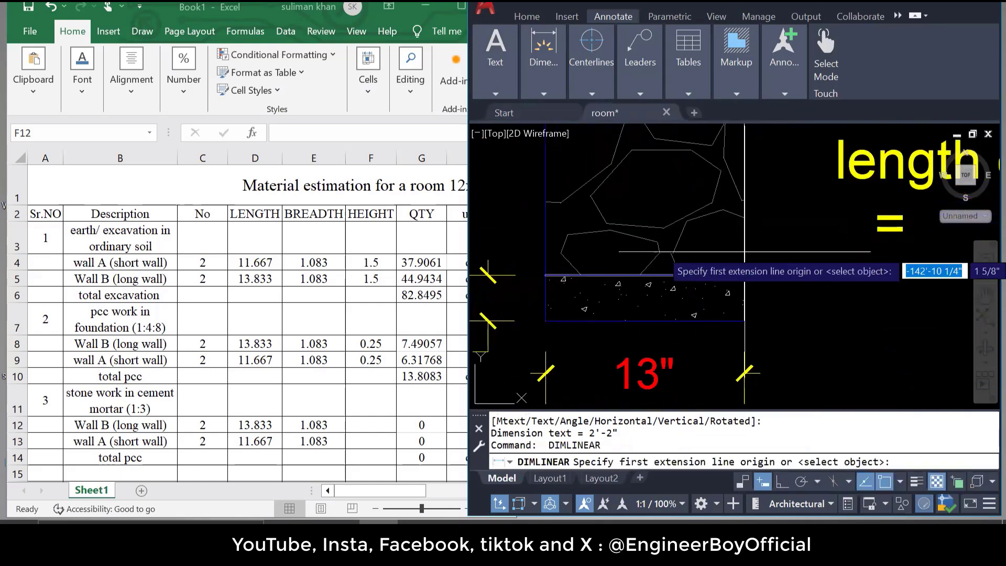
pyautogui.click(744, 244)
pyautogui.click(546, 244)
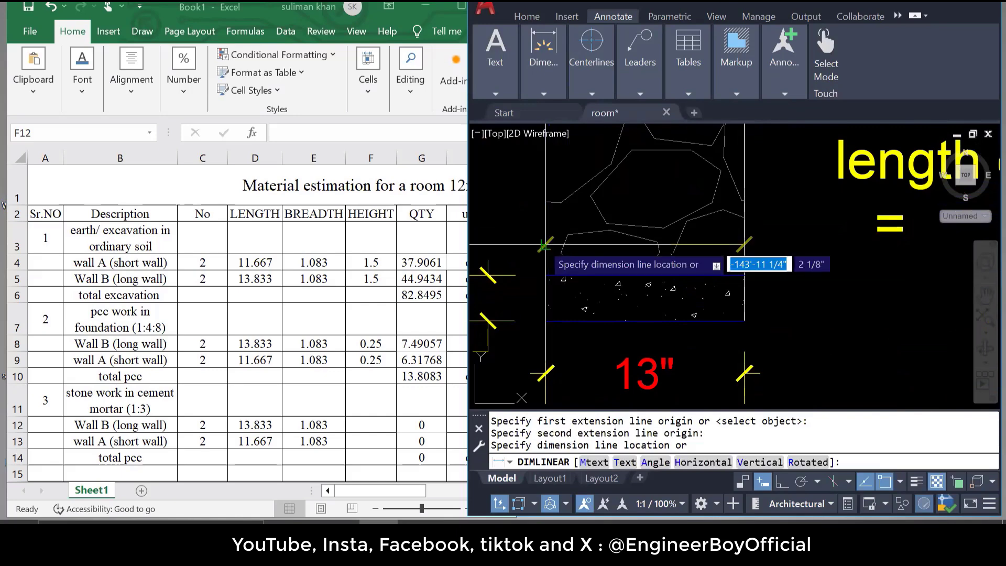
pyautogui.click(626, 215)
pyautogui.scroll(-4, 654, 263)
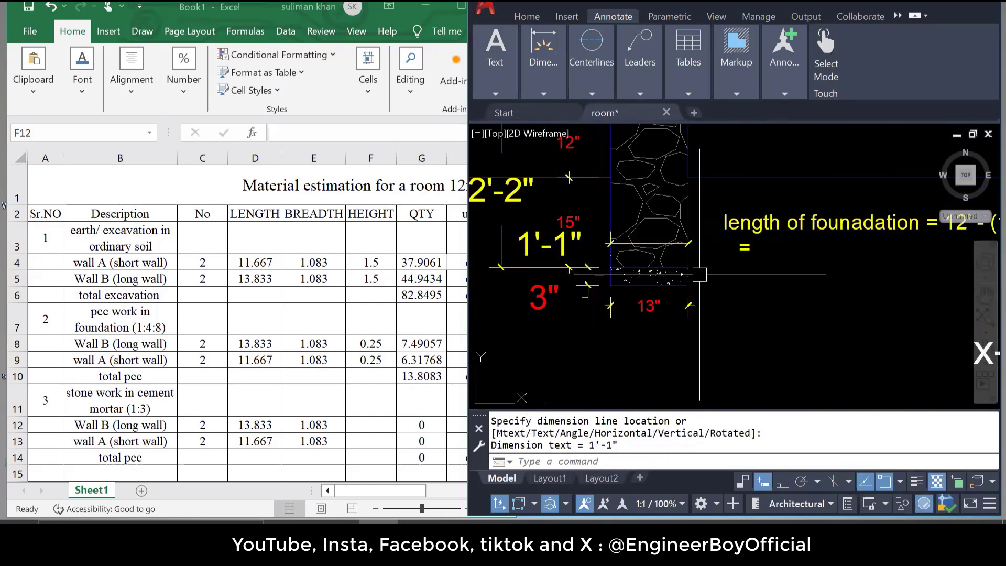
# Delete the horizontal width dimension placed across the stone masonry
pyautogui.click(570, 249)
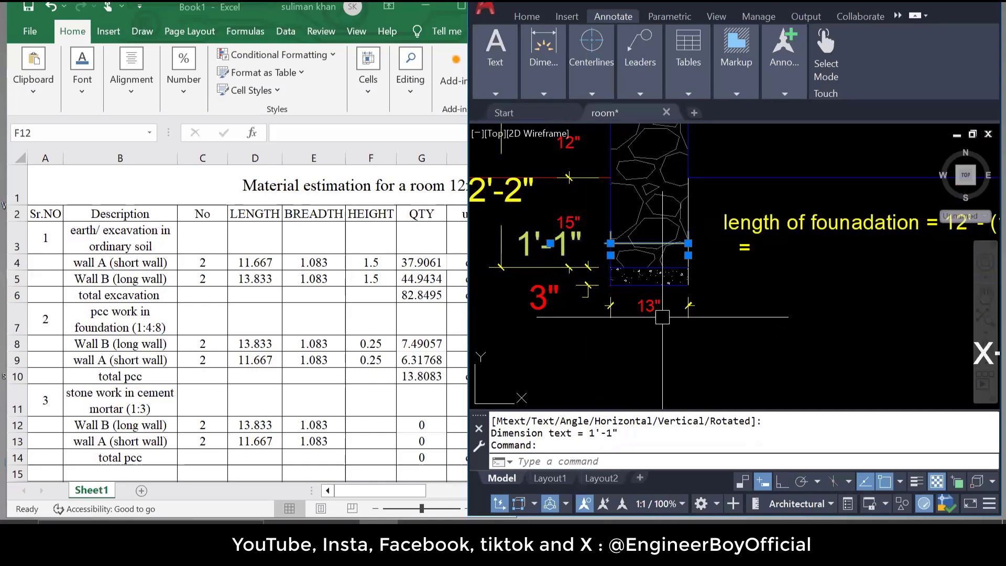
pyautogui.press('Delete')
pyautogui.press('Escape')
pyautogui.press('Escape')
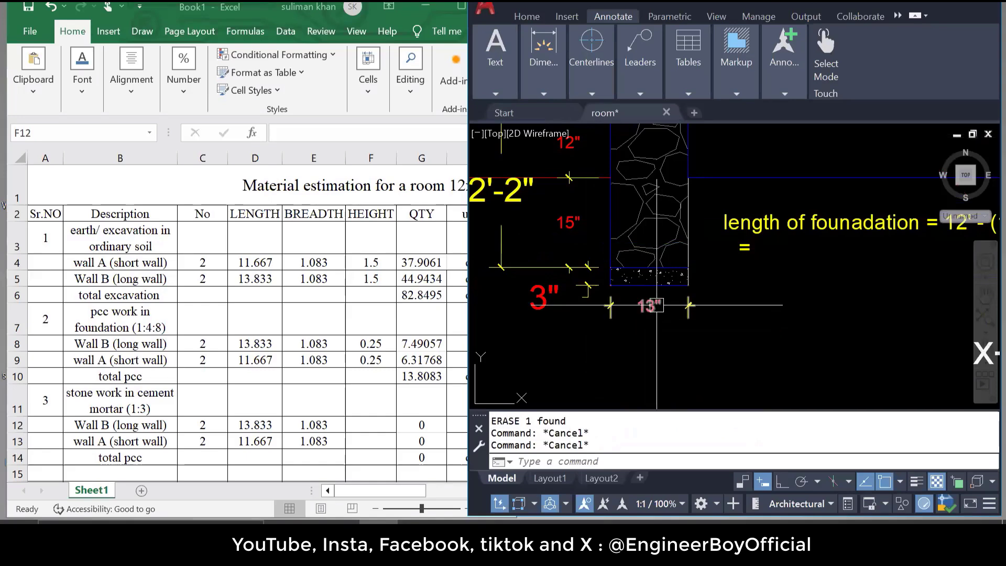
# Examine the stone masonry width against the 13" dimension below the pcc and the adjoining height dimensions
pyautogui.scroll(3, 659, 300)
pyautogui.click(692, 207)
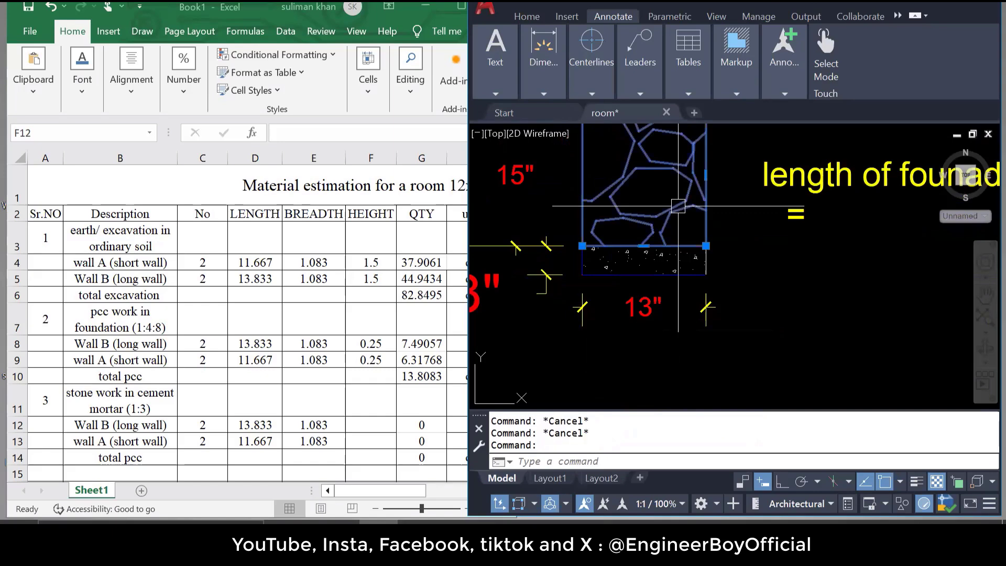
pyautogui.click(667, 353)
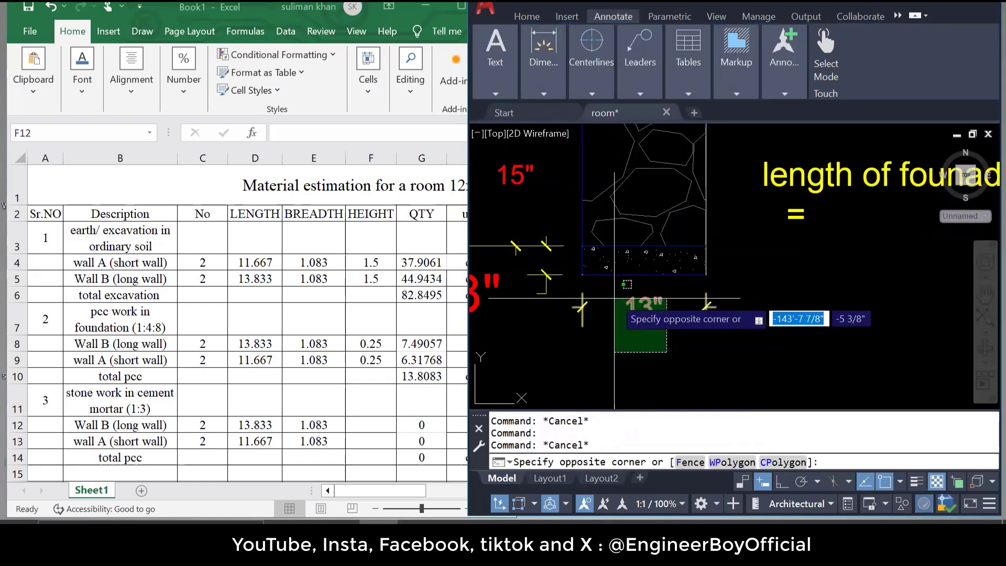
pyautogui.click(615, 297)
pyautogui.press('Escape')
pyautogui.scroll(-3, 690, 343)
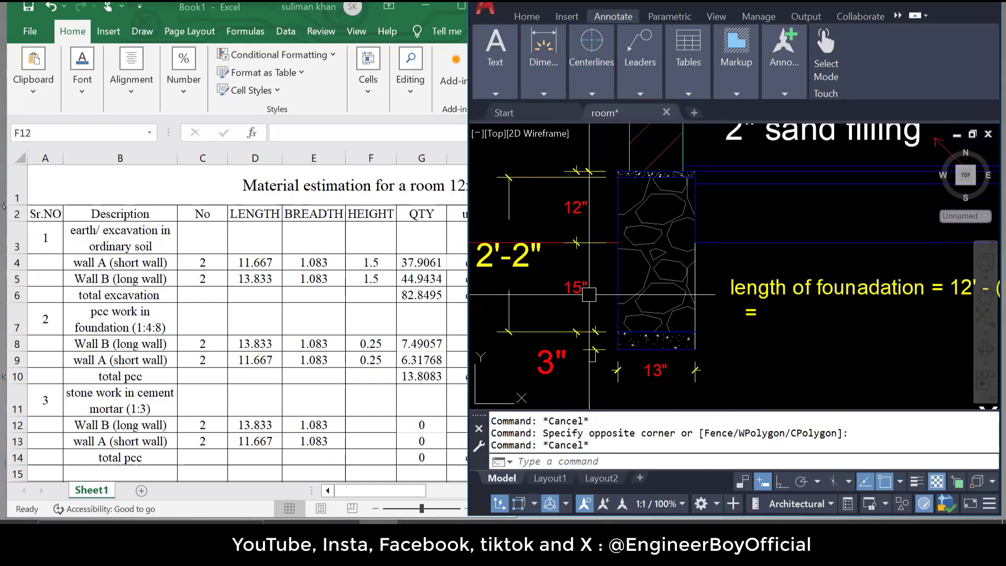
pyautogui.click(589, 332)
pyautogui.press('Escape')
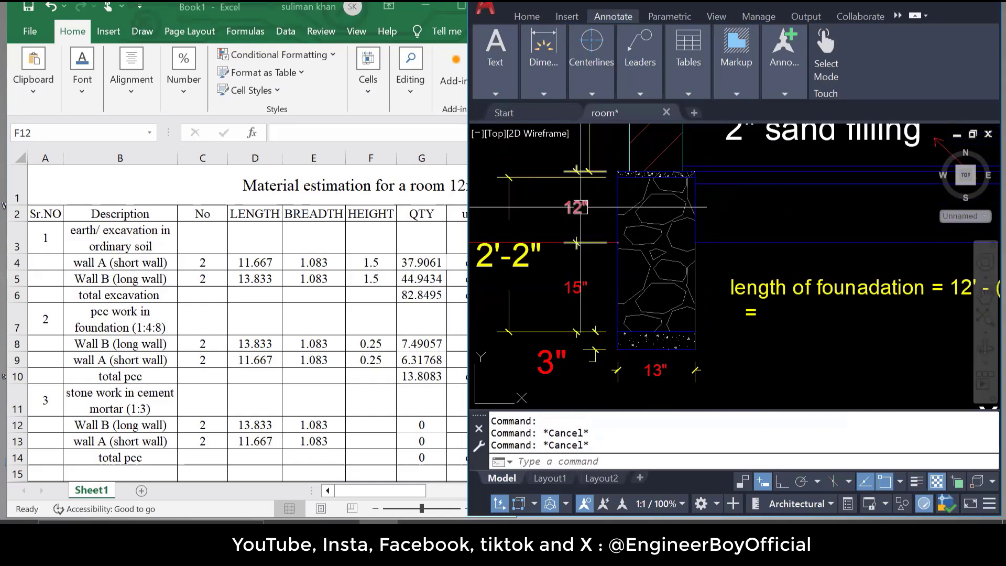
# Erase the vertical dimension for the full stone masonry height beside the foundation section
pyautogui.click(509, 264)
pyautogui.write('E')
pyautogui.press('Return')
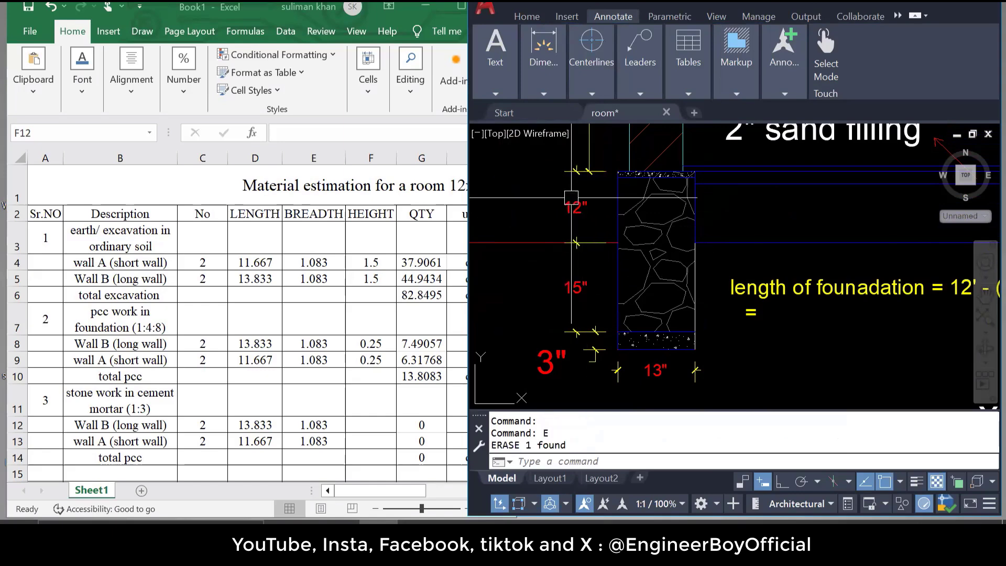
# Examine the 12" and 15" height dimensions and the thin concrete layer on top of the left foundation's stone masonry
pyautogui.scroll(2, 595, 182)
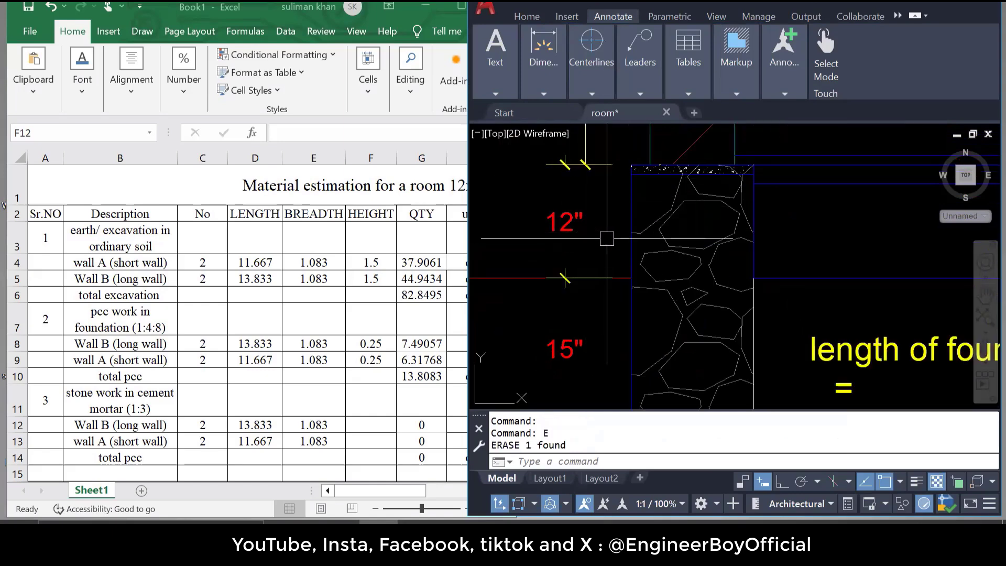
pyautogui.scroll(-2, 571, 210)
pyautogui.scroll(2, 572, 210)
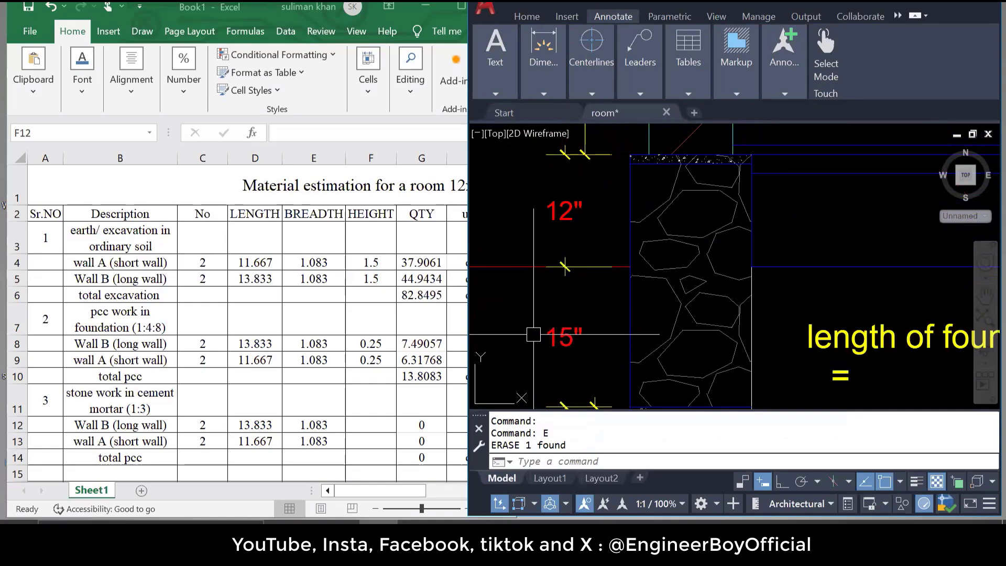
pyautogui.scroll(6, 677, 152)
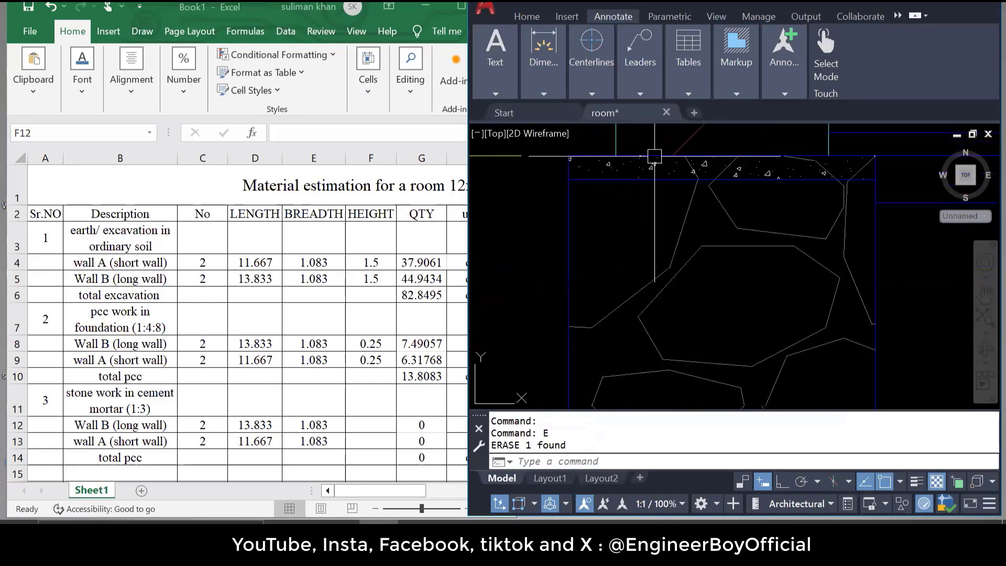
pyautogui.scroll(-5, 624, 176)
pyautogui.scroll(2, 524, 252)
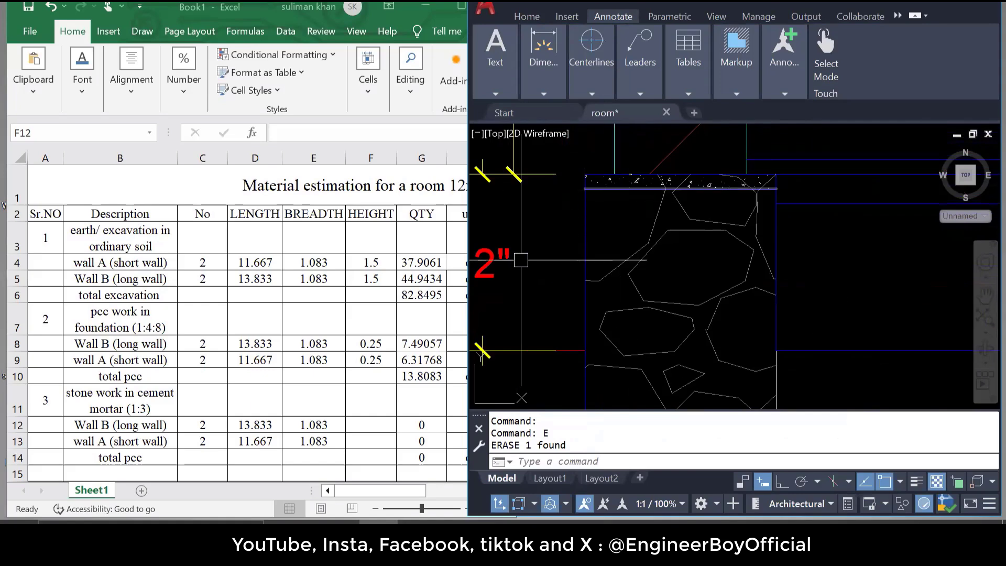
pyautogui.scroll(-2, 549, 262)
pyautogui.scroll(1, 532, 260)
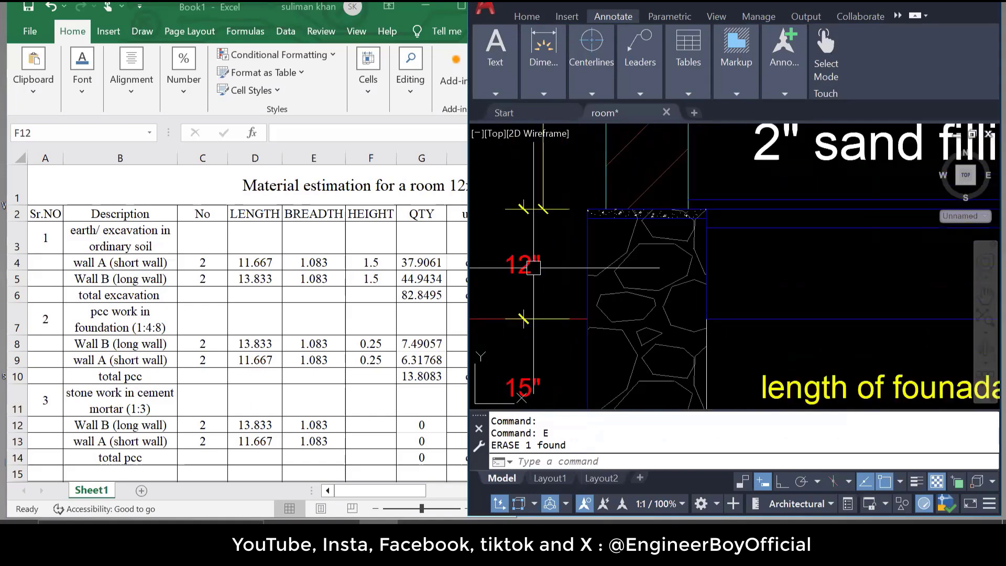
pyautogui.scroll(-1, 531, 256)
# Examine the 1" DPC layer on the right foundation of x-section AA and compare it with the left foundation's 12" height
pyautogui.scroll(-4, 580, 251)
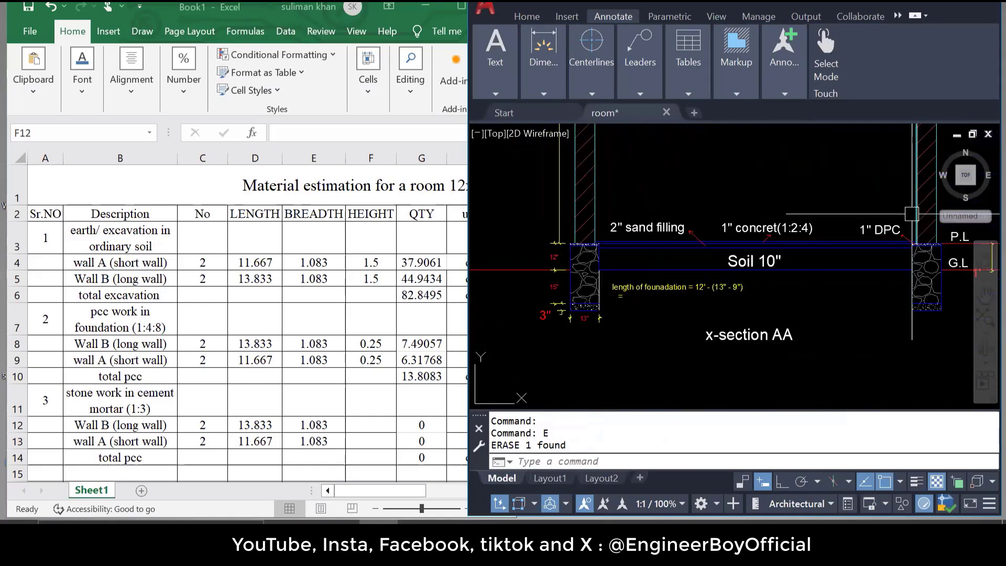
pyautogui.scroll(4, 918, 232)
pyautogui.moveTo(880, 240); pyautogui.dragTo(730, 281)
pyautogui.scroll(2, 701, 275)
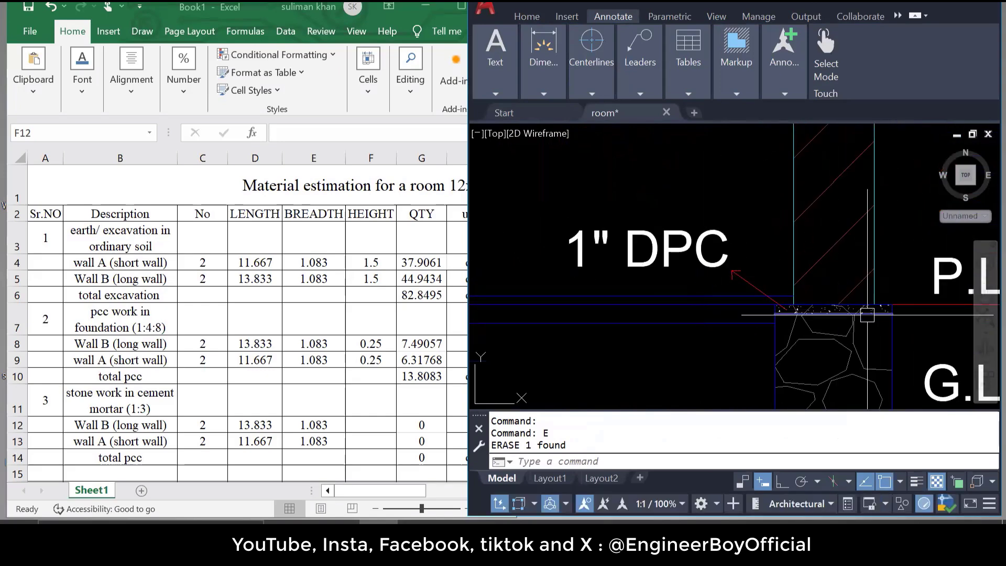
pyautogui.scroll(2, 873, 315)
pyautogui.moveTo(874, 315); pyautogui.dragTo(848, 242)
pyautogui.scroll(-4, 841, 238)
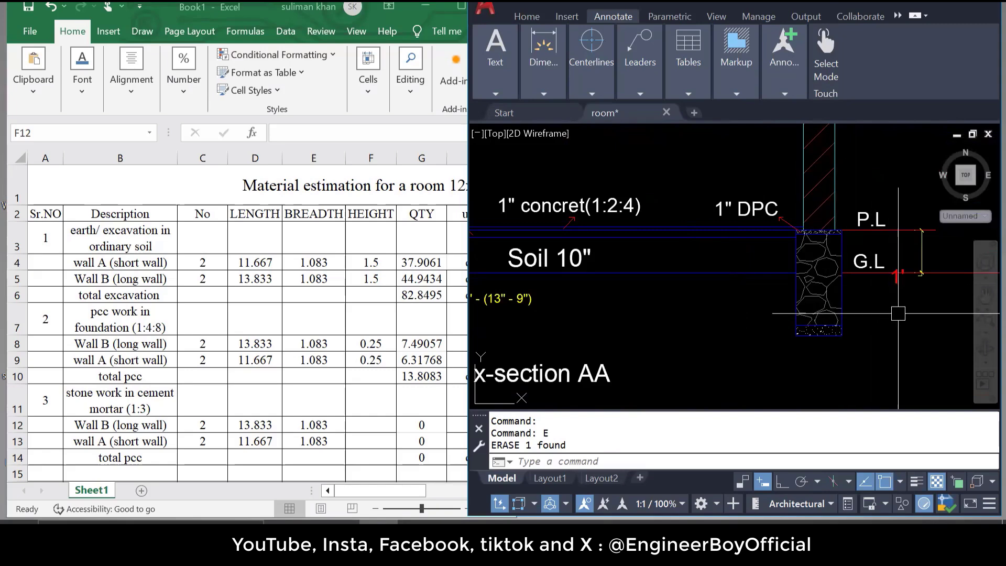
pyautogui.scroll(-3, 874, 321)
pyautogui.scroll(4, 558, 314)
pyautogui.scroll(6, 558, 314)
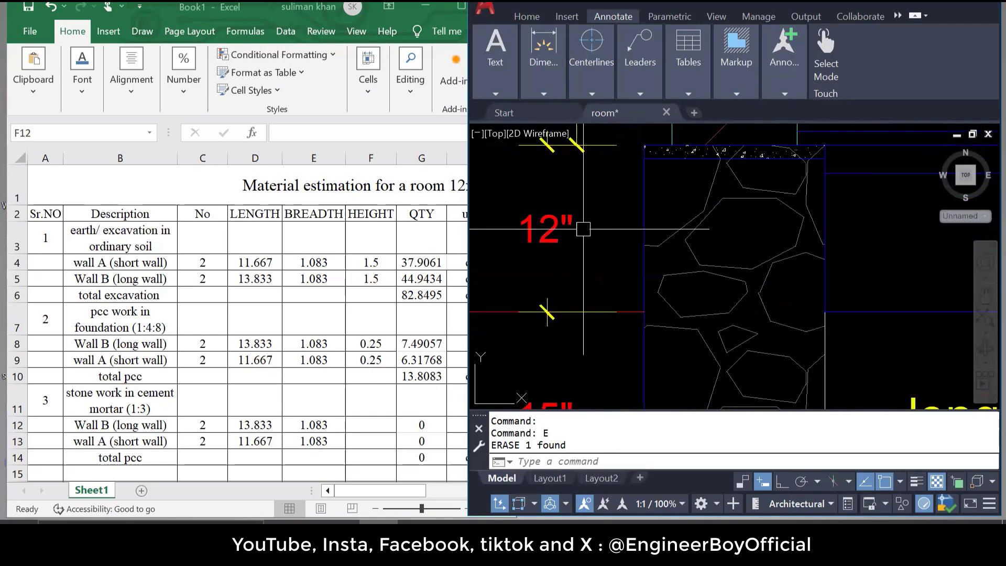
pyautogui.scroll(-2, 627, 234)
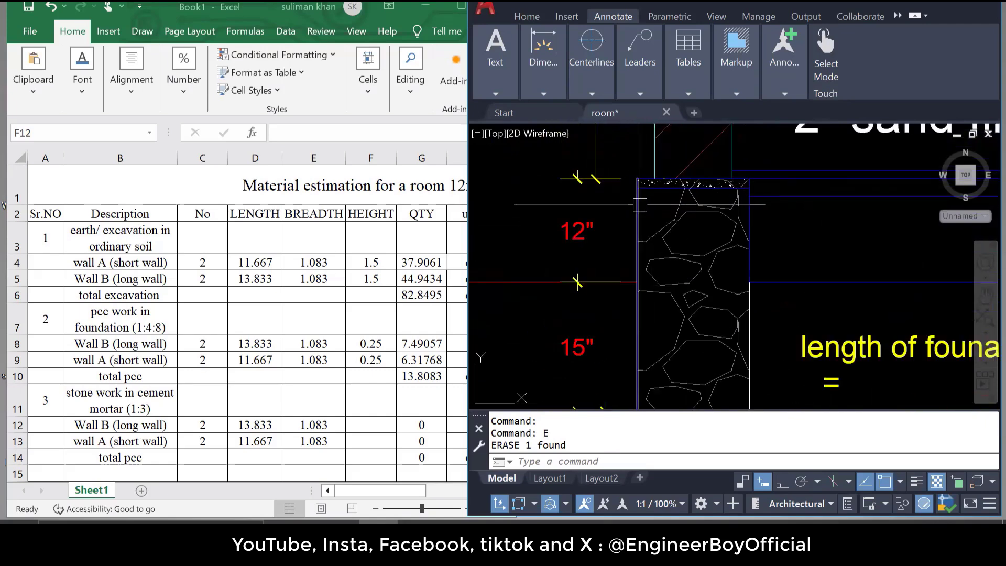
pyautogui.moveTo(640, 205)
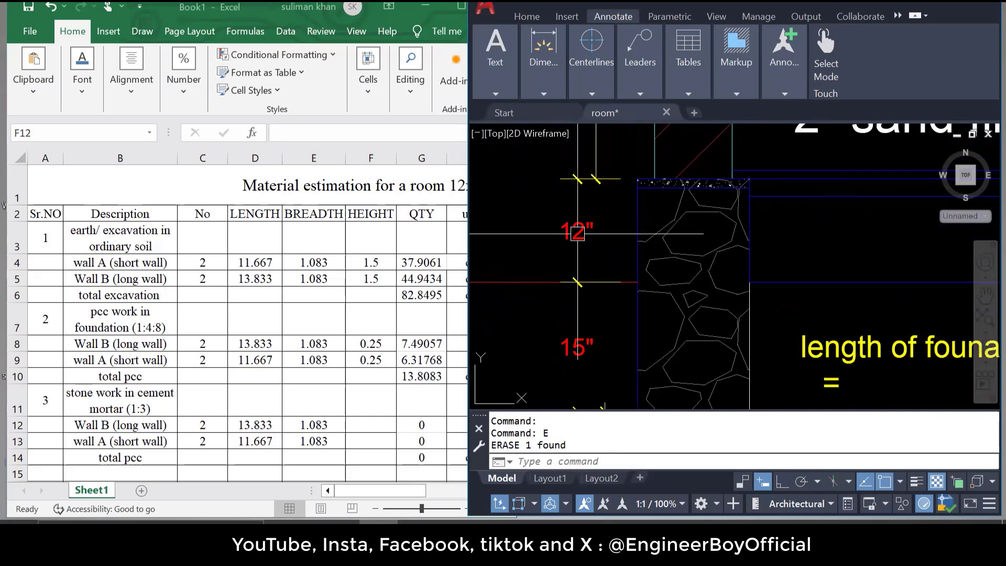
pyautogui.scroll(2, 562, 238)
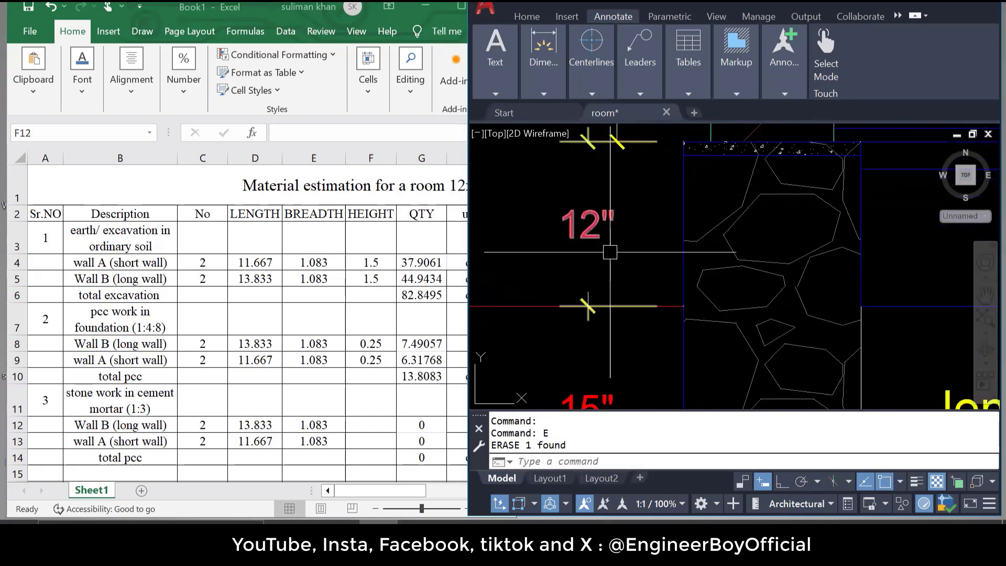
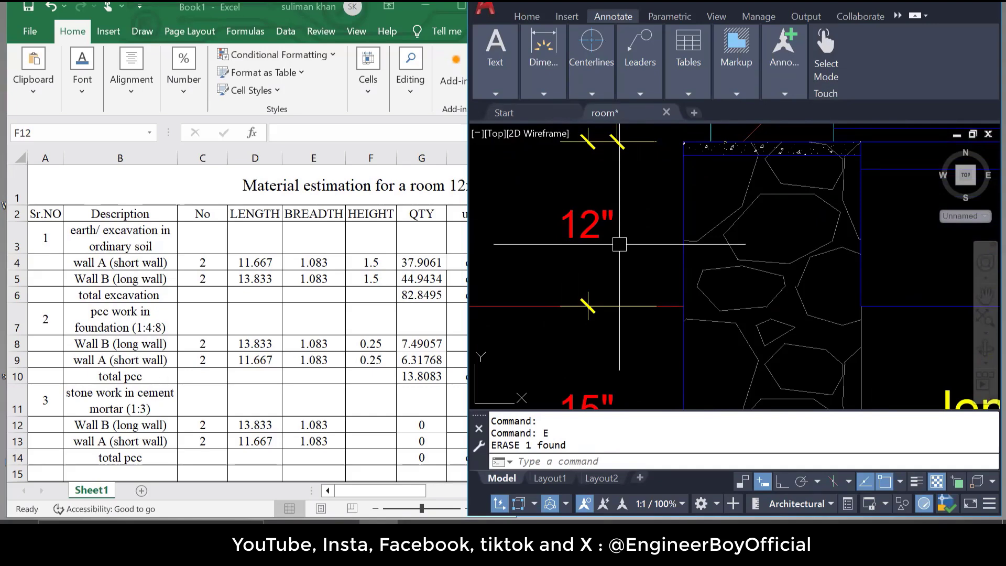
# In the Excel estimate, enter a height of 2.1667 for stone work Wall B in F12 and fill it down to wall A in F13
pyautogui.click(360, 422)
pyautogui.click(365, 427)
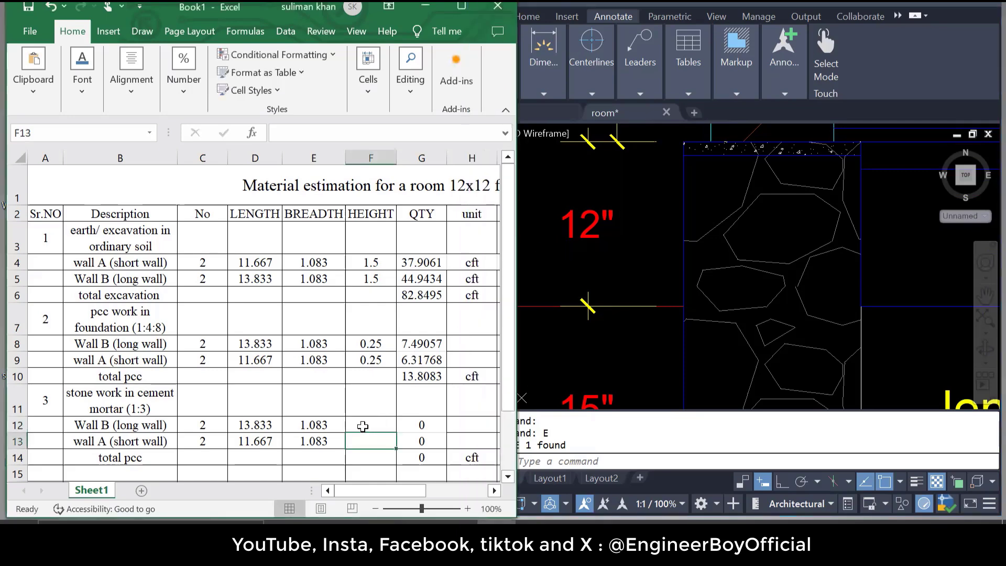
pyautogui.write('2.1667')
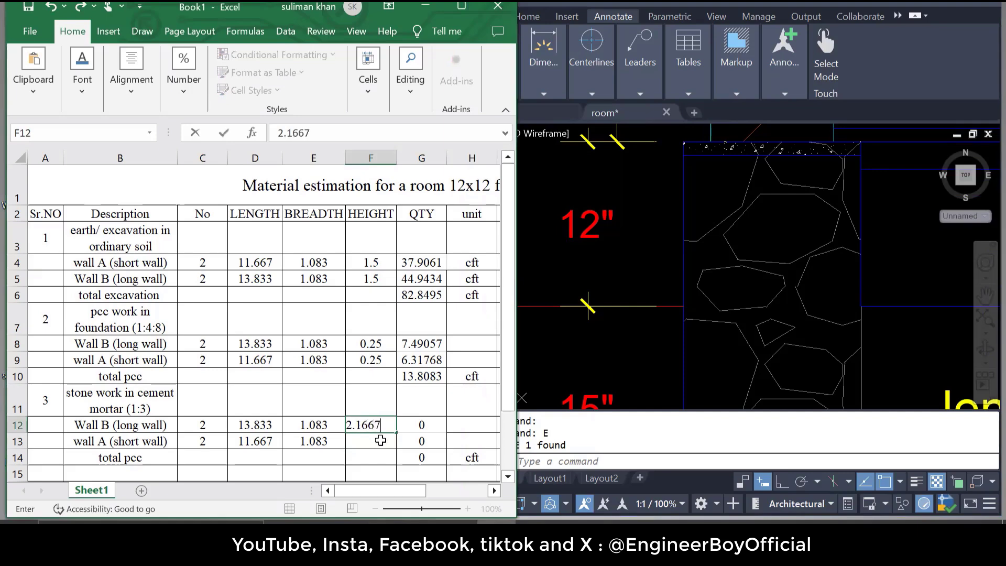
pyautogui.click(381, 441)
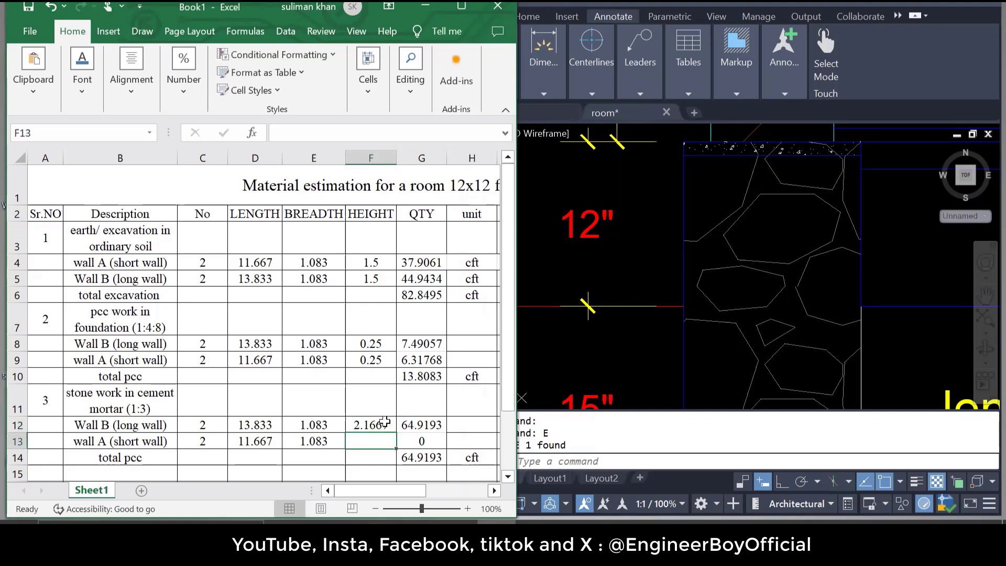
pyautogui.click(386, 422)
pyautogui.moveTo(397, 435); pyautogui.dragTo(399, 449)
# Check the quantity formulas of the two stone work walls in G12:G13 and the total formula in G14
pyautogui.click(438, 424)
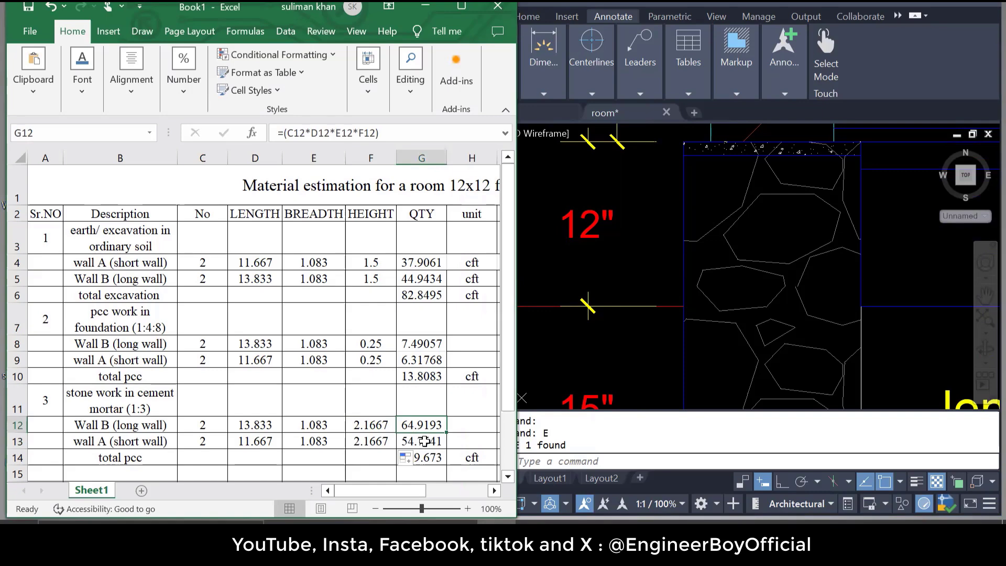
pyautogui.click(424, 441)
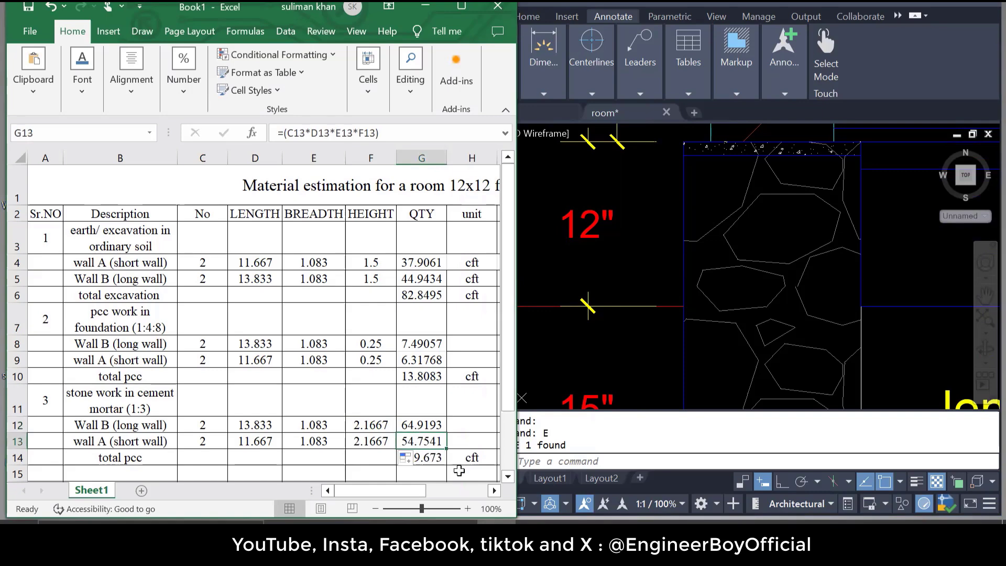
pyautogui.click(459, 470)
pyautogui.click(440, 459)
pyautogui.doubleClick(441, 459)
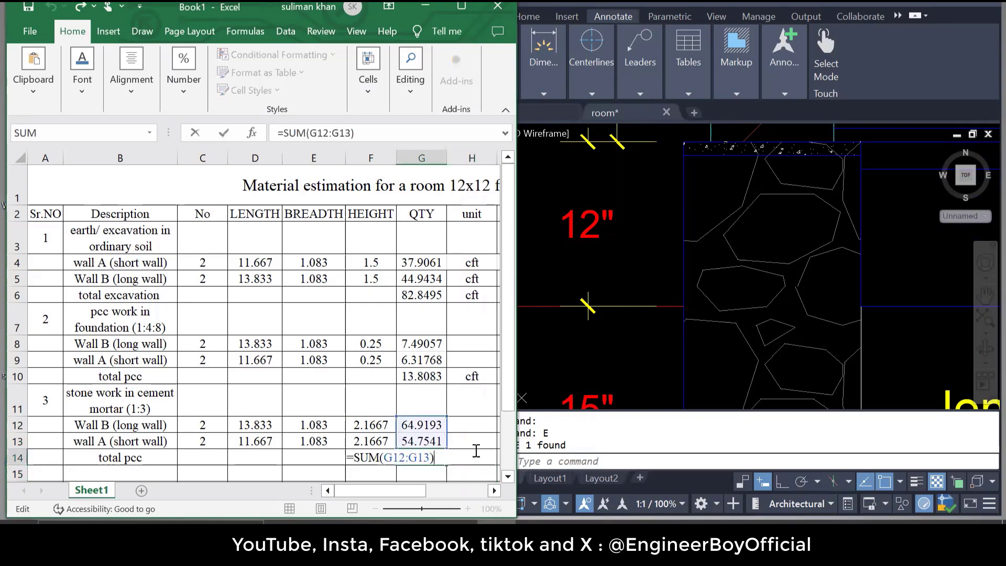
pyautogui.press('Escape')
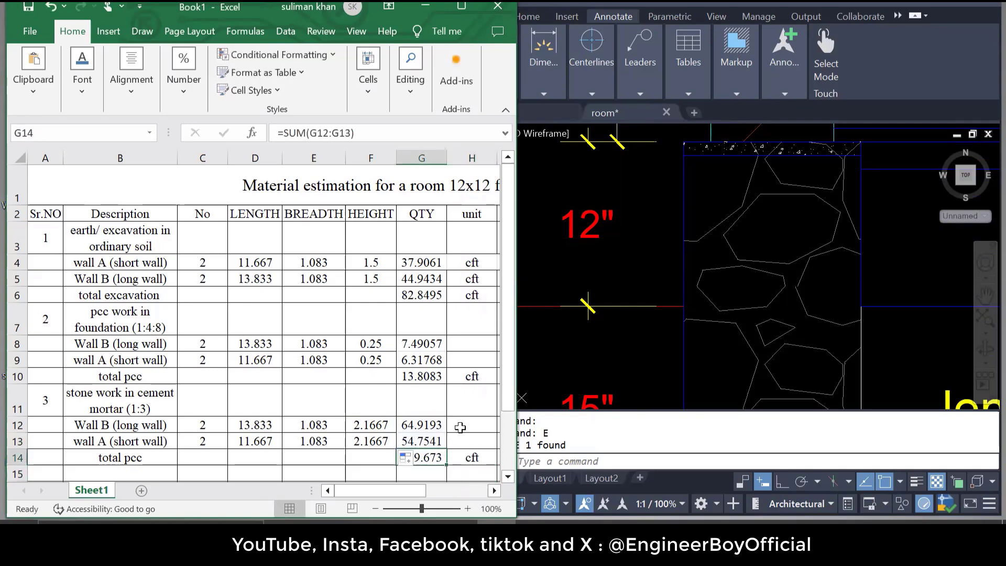
pyautogui.scroll(-2, 457, 423)
pyautogui.click(432, 349)
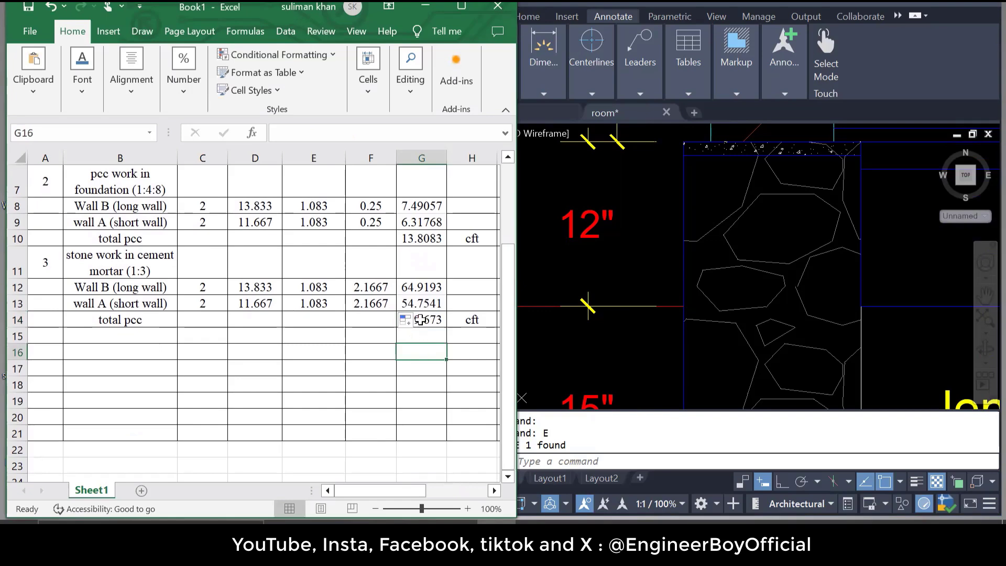
pyautogui.click(421, 320)
pyautogui.doubleClick(421, 320)
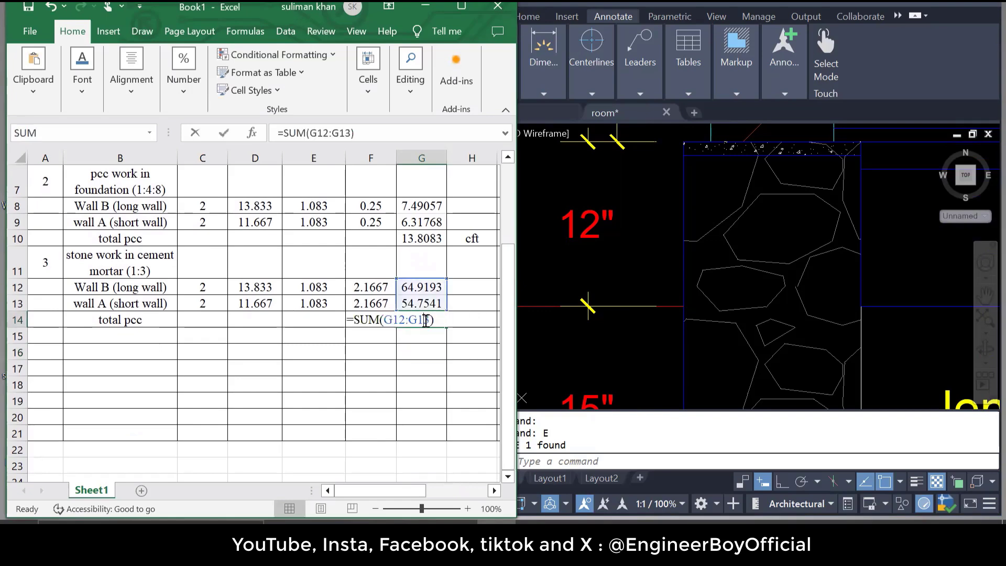
pyautogui.click(439, 411)
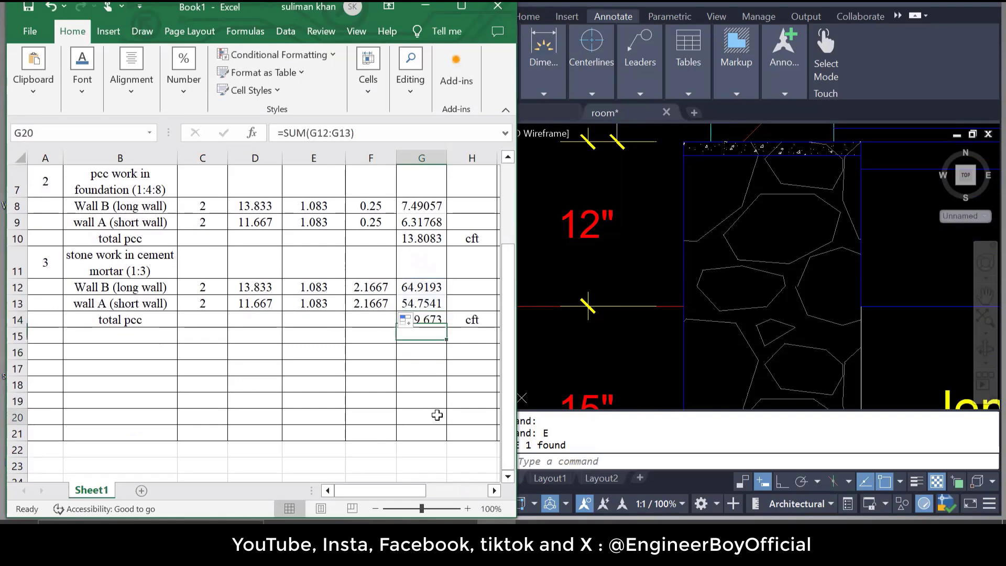
pyautogui.scroll(1, 426, 345)
pyautogui.scroll(1, 427, 367)
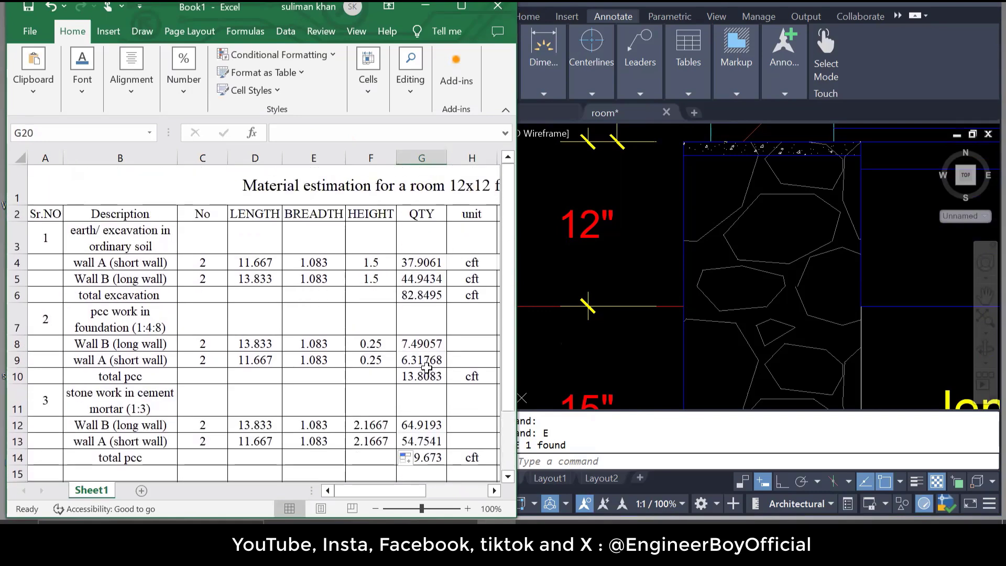
pyautogui.scroll(-2, 426, 369)
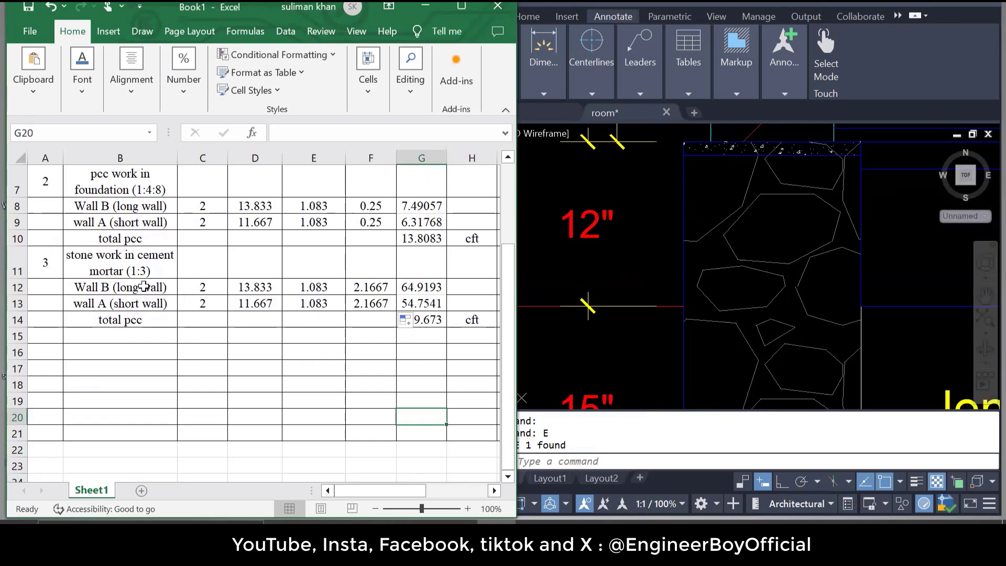
# Enter item number 4 in A15 and copy the stone work block B11:G14 into the rows starting at B15
pyautogui.click(143, 266)
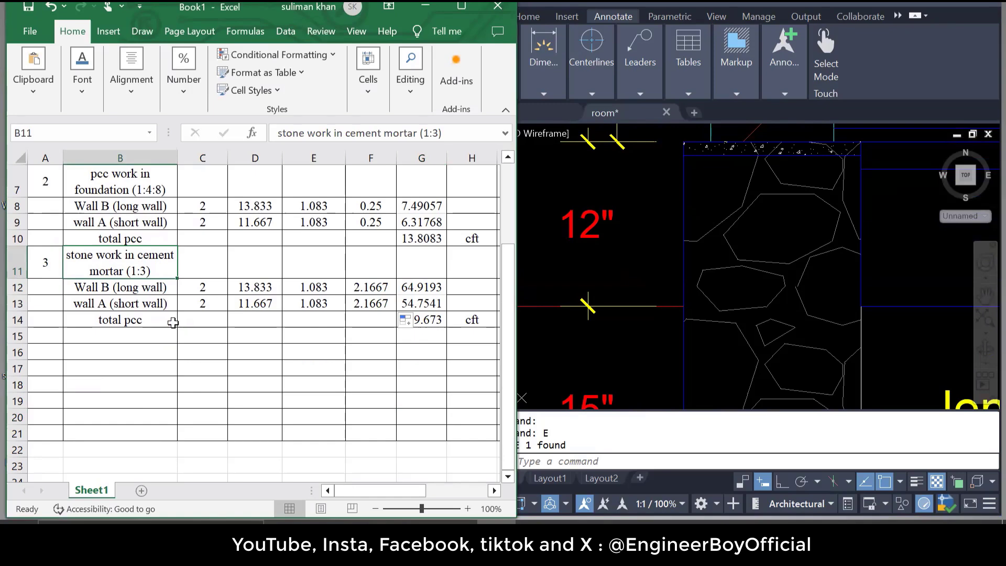
pyautogui.click(200, 367)
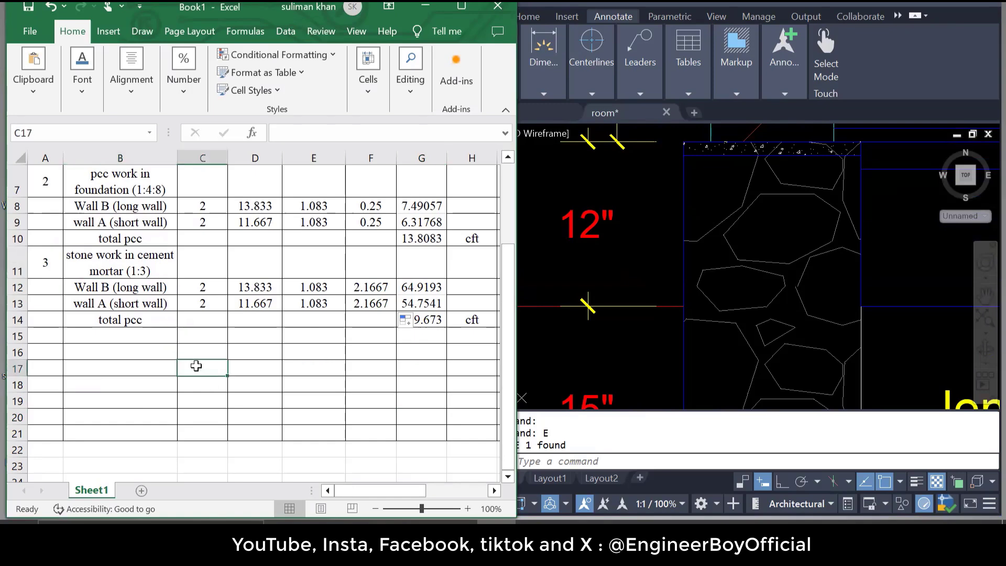
pyautogui.click(56, 334)
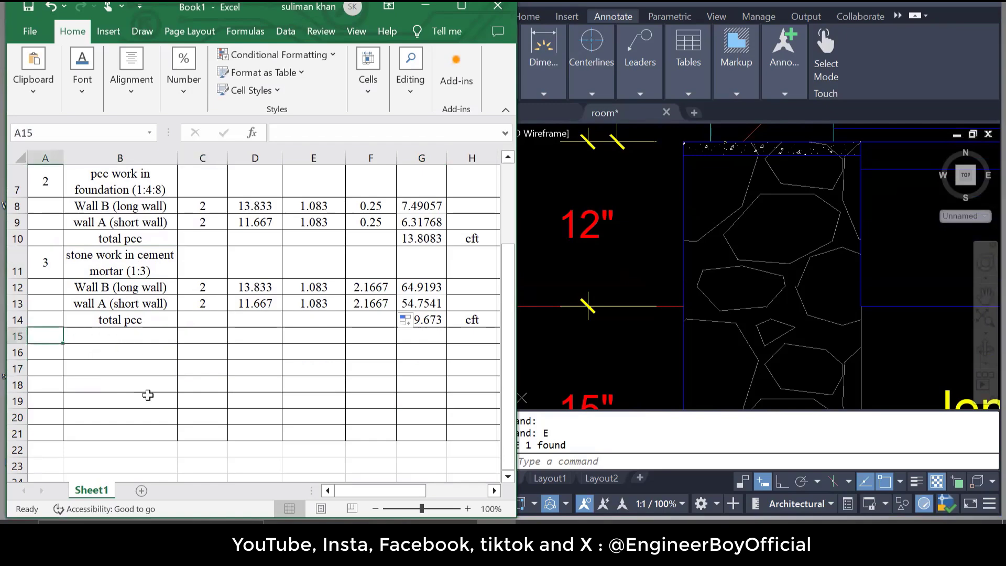
pyautogui.write('4')
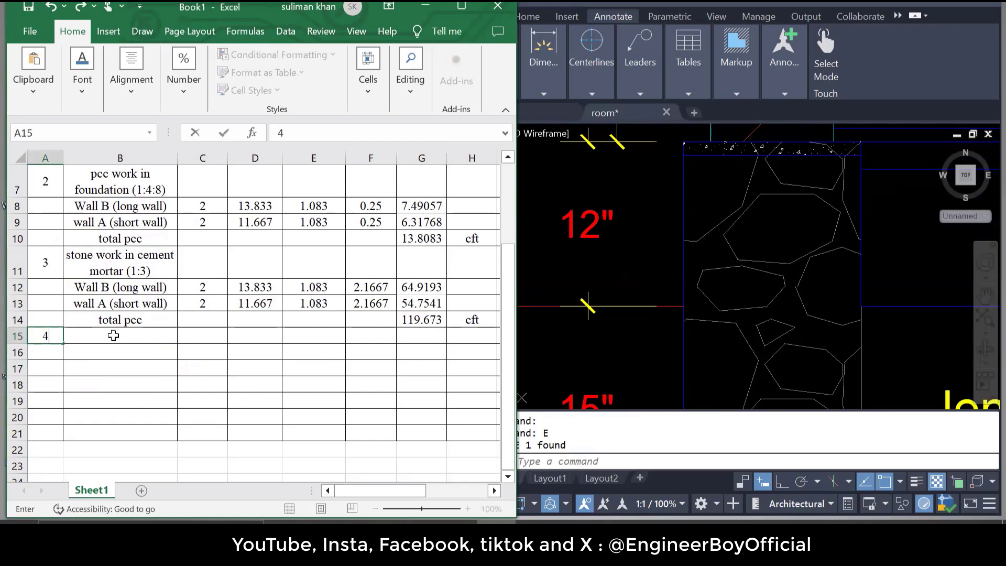
pyautogui.click(113, 334)
pyautogui.moveTo(122, 265); pyautogui.dragTo(431, 319)
pyautogui.hotkey('ctrl', 'c')
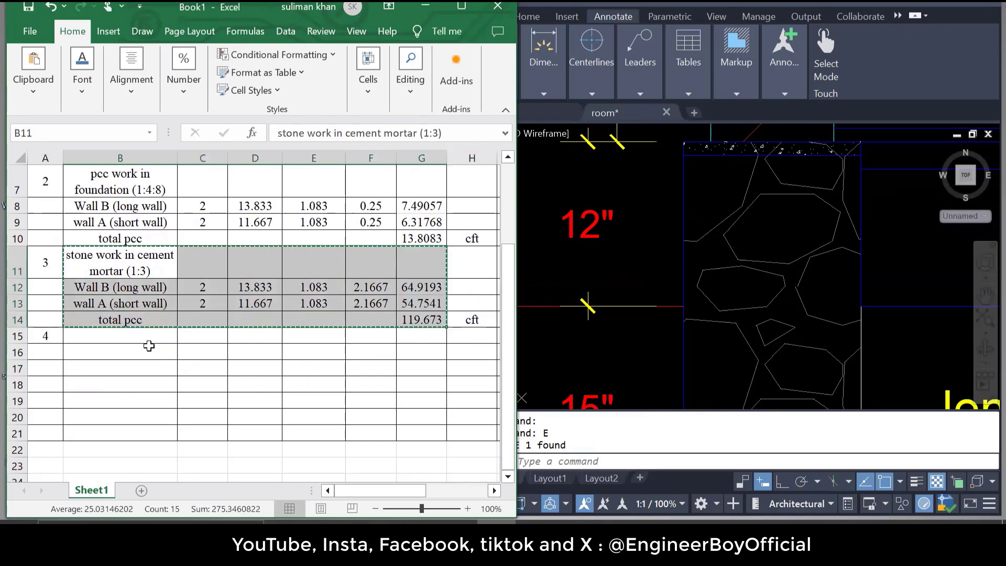
pyautogui.click(141, 344)
pyautogui.hotkey('ctrl', 'v')
pyautogui.press('Escape')
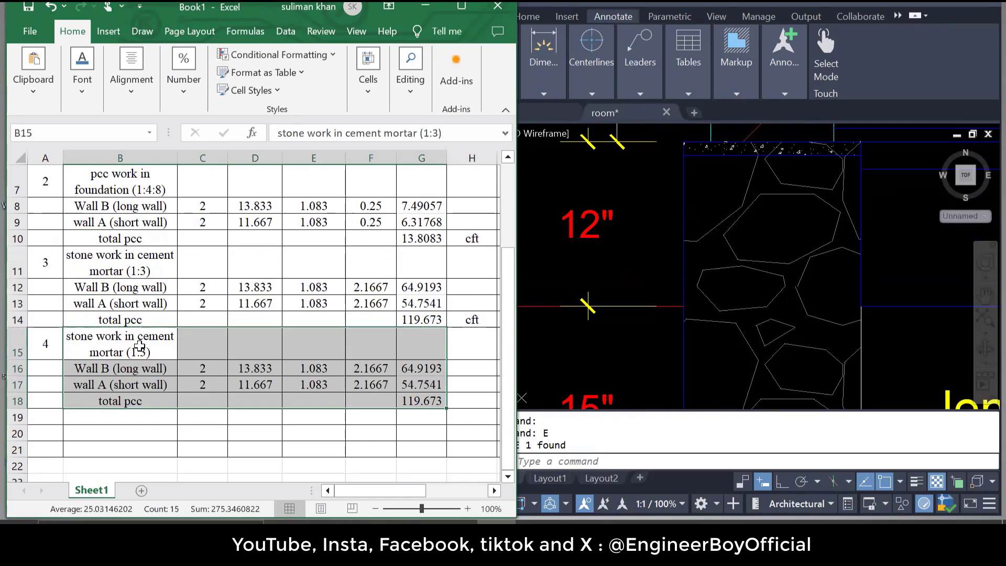
# Rename the copied item heading in B15 as concrete DPC 1" thick (1:2:4)
pyautogui.click(151, 347)
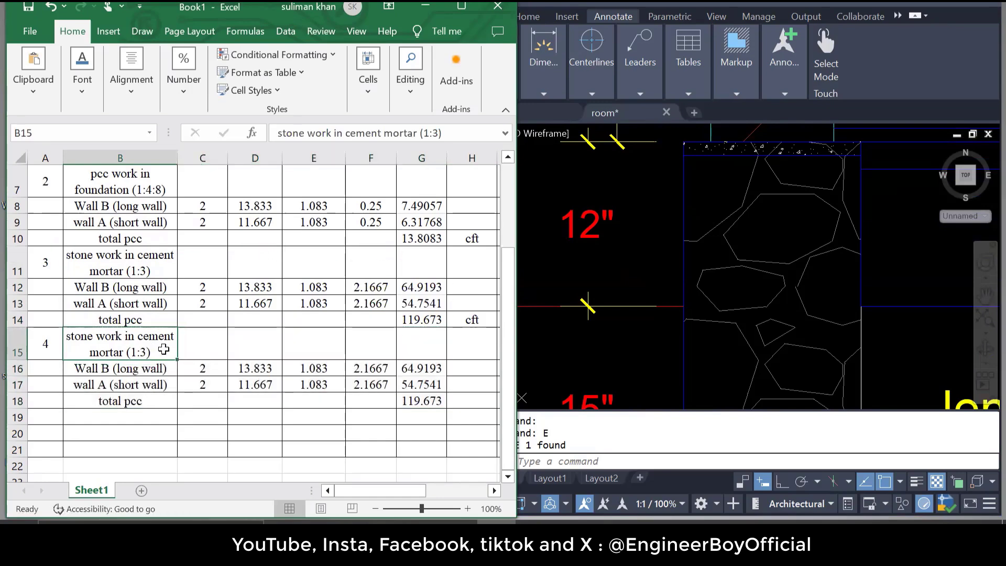
pyautogui.write('DP')
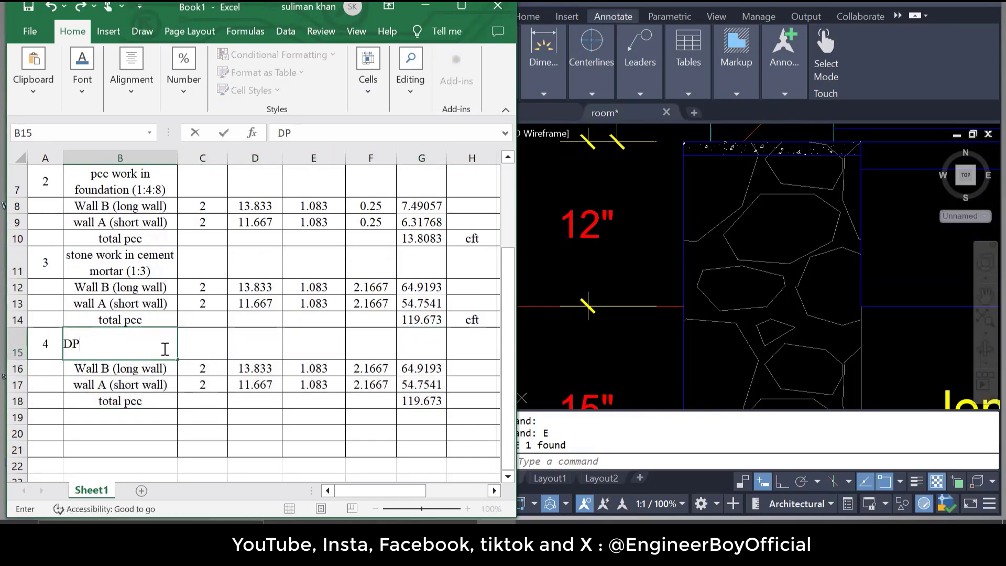
pyautogui.write('C')
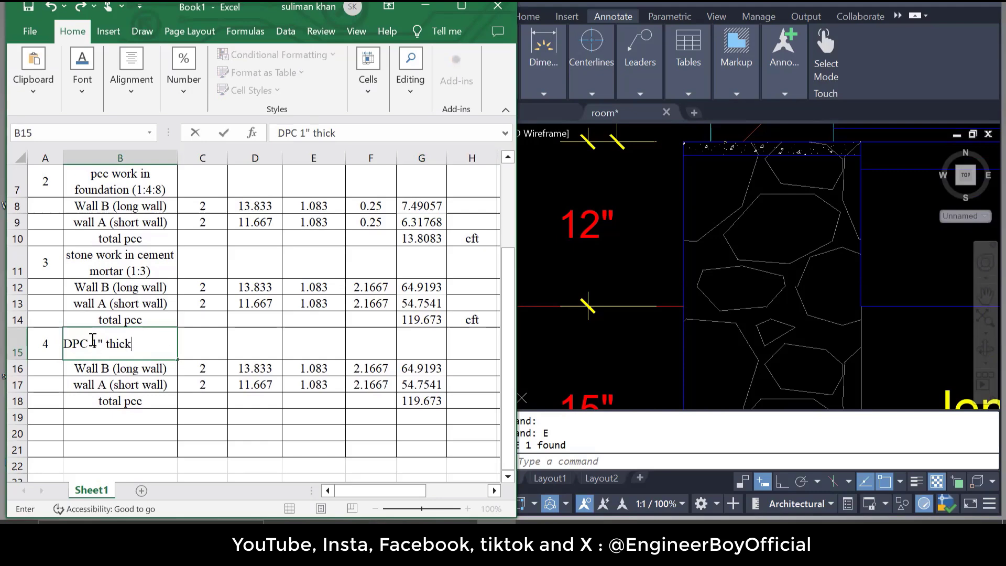
pyautogui.write('(')
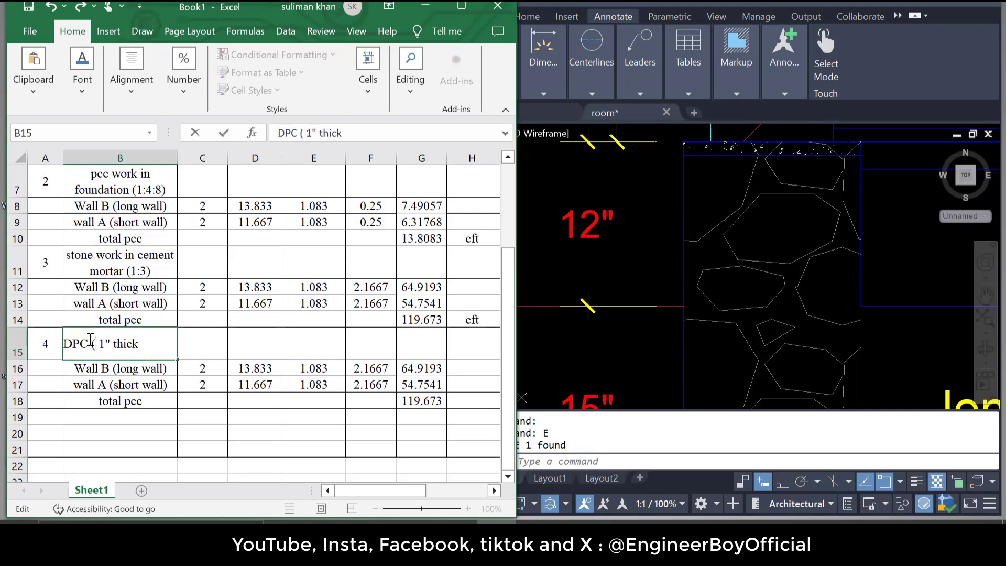
pyautogui.press('BackSpace')
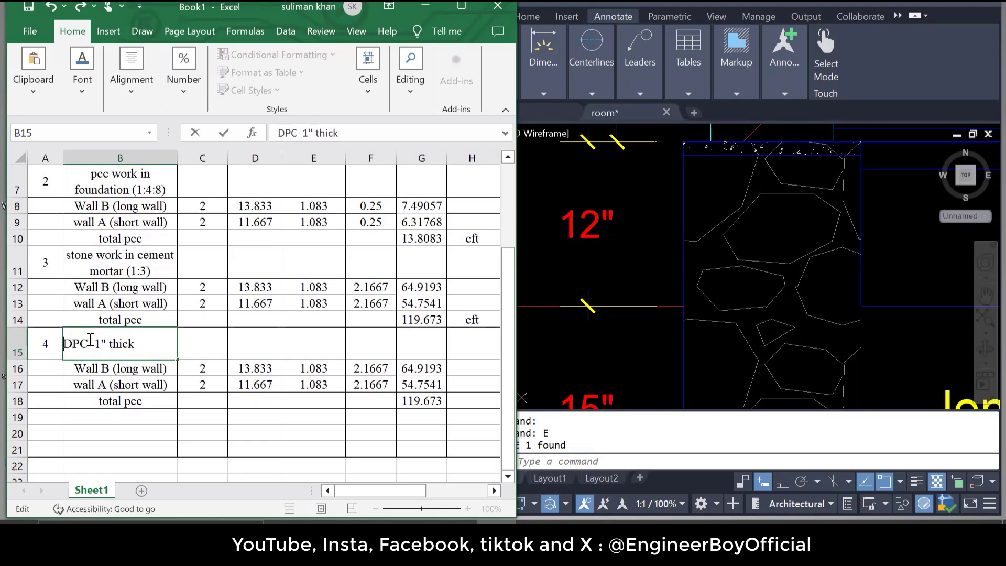
pyautogui.write('concrete')
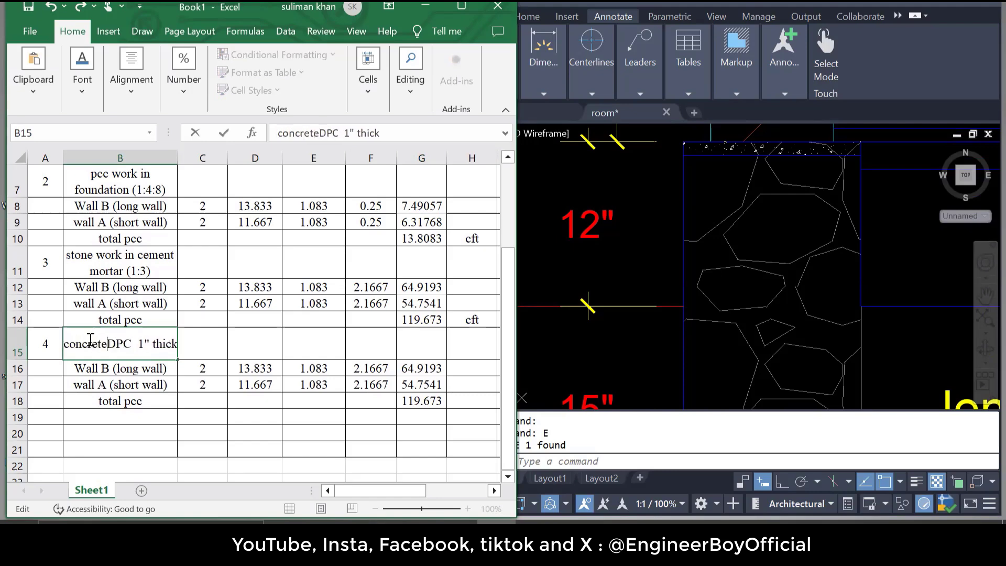
pyautogui.write(' DPC  ')
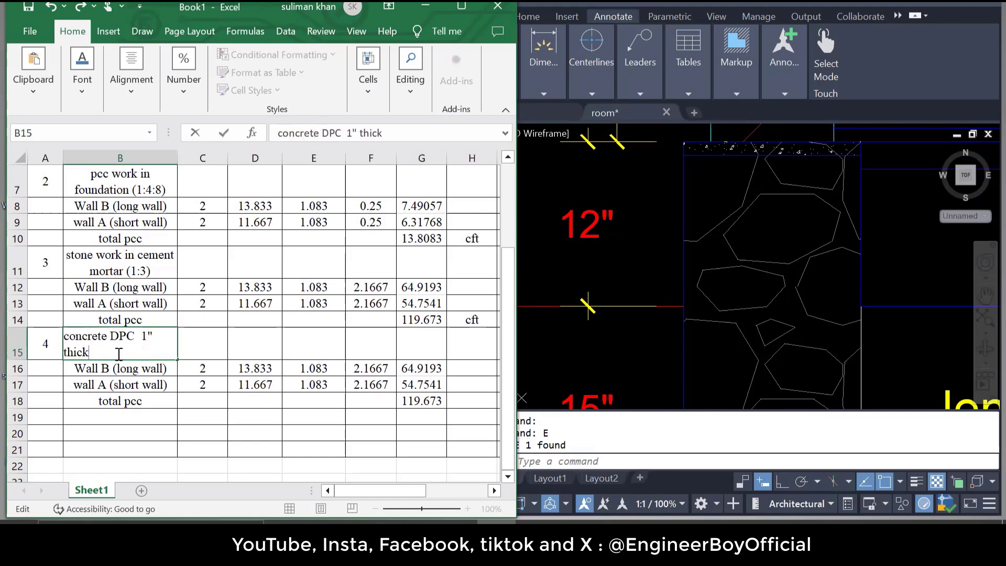
pyautogui.write('1" thick (1:2:4)')
pyautogui.press('Return')
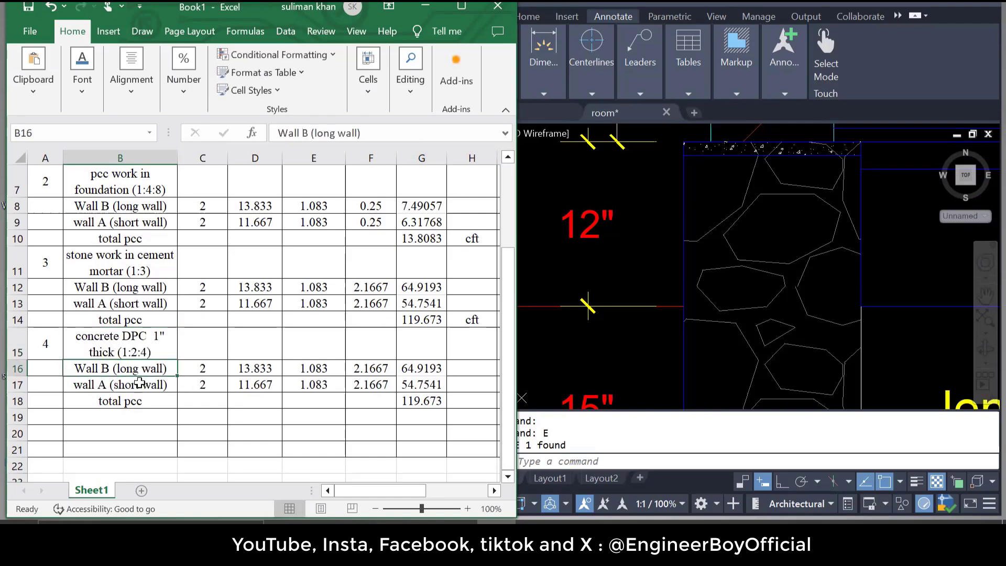
# In the AutoCAD drawing, examine the concrete DPC layer on the left foundation of x-section AA
pyautogui.scroll(-8, 611, 300)
pyautogui.scroll(-5, 613, 338)
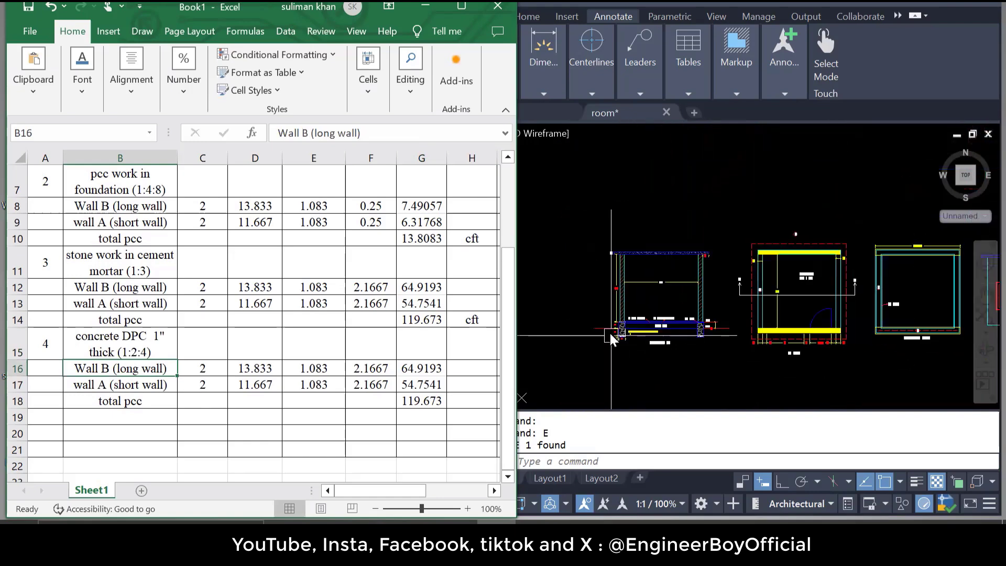
pyautogui.scroll(3, 831, 309)
pyautogui.scroll(-3, 818, 304)
pyautogui.scroll(8, 602, 322)
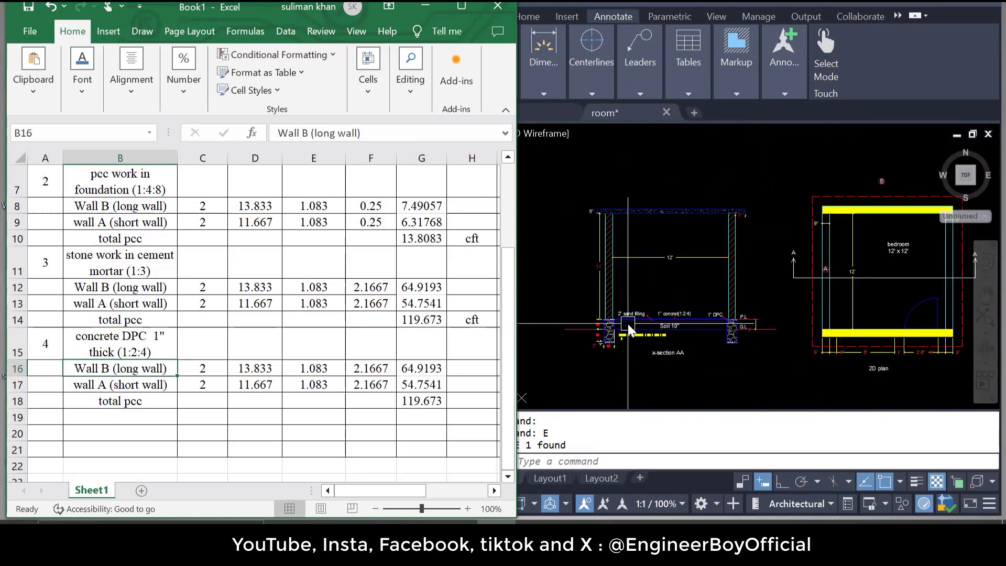
pyautogui.scroll(3, 577, 320)
pyautogui.click(619, 338)
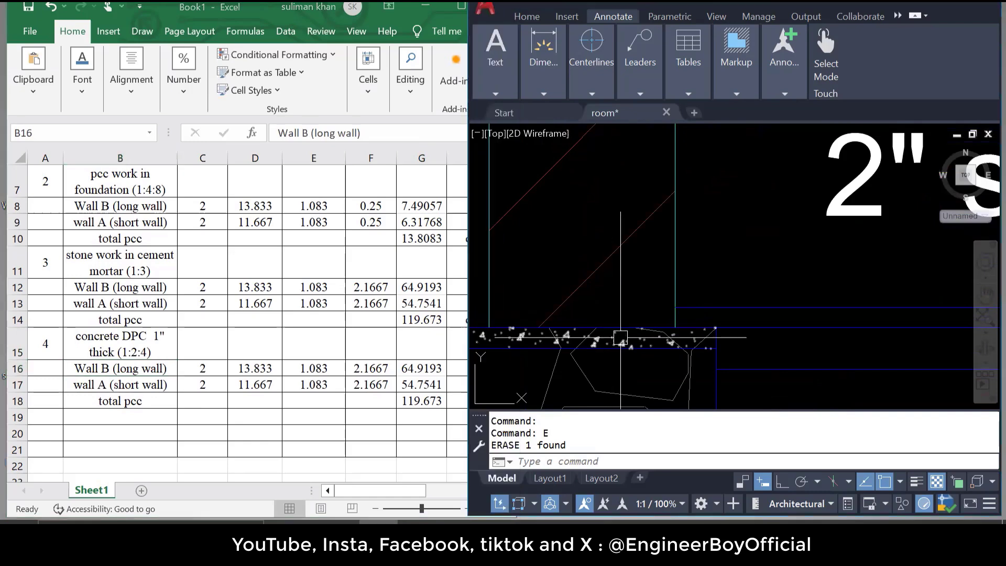
pyautogui.scroll(-6, 615, 336)
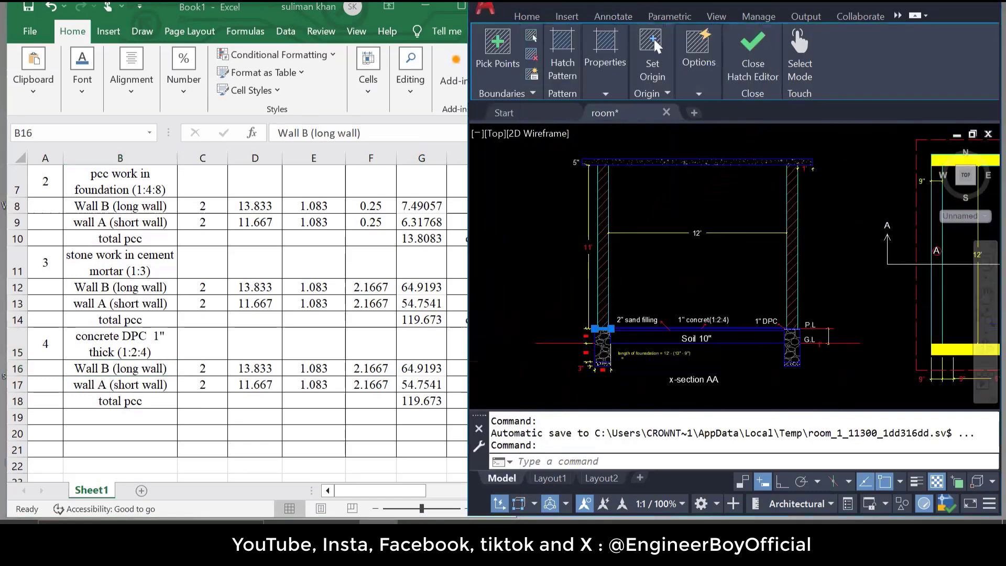
pyautogui.press('Escape')
pyautogui.press('Escape')
pyautogui.press('Escape')
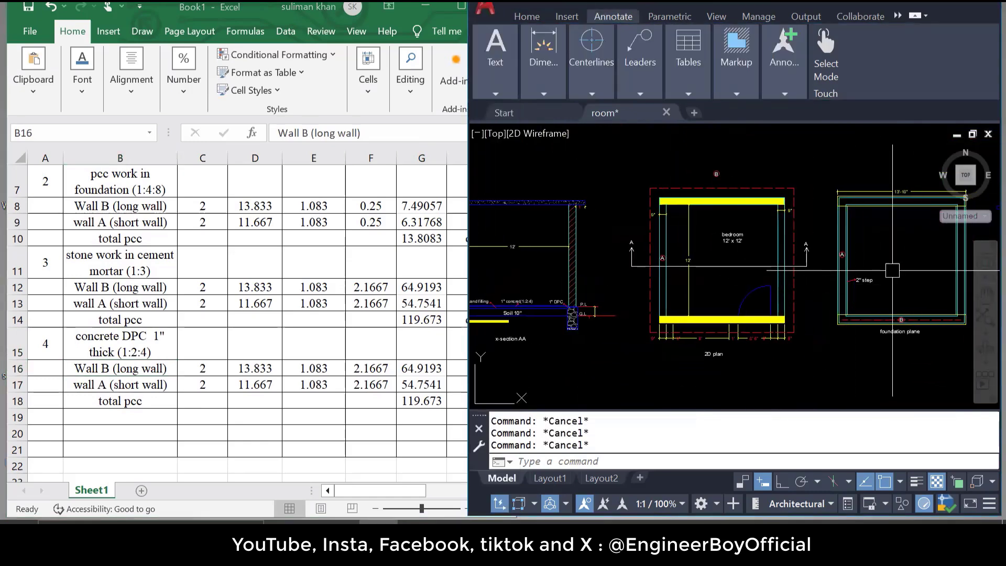
# Examine the two yellow long walls B in the 2D plan, including their ends and the 9" wall thickness dimensions
pyautogui.scroll(5, 739, 205)
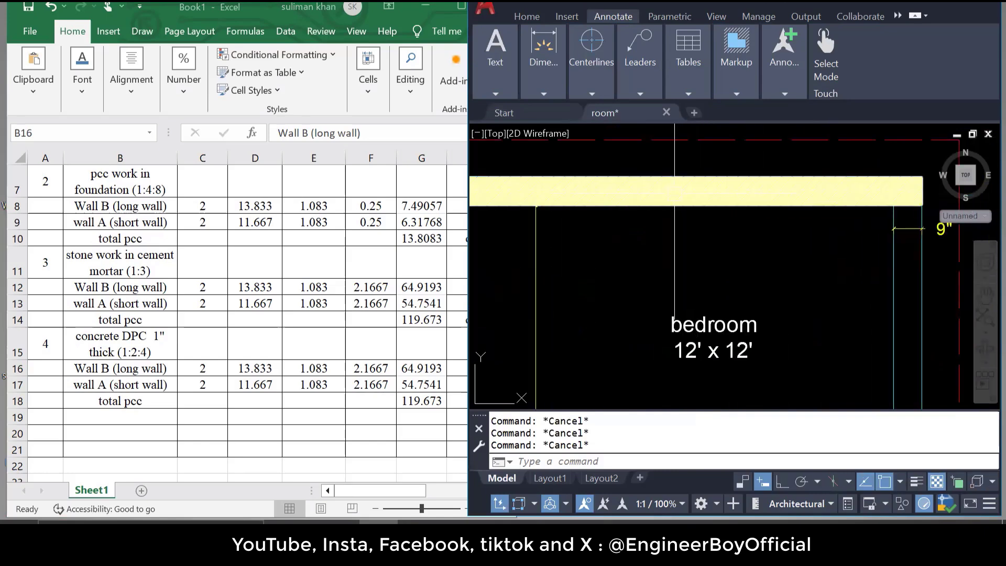
pyautogui.click(675, 192)
pyautogui.scroll(-4, 703, 213)
pyautogui.press('Escape')
pyautogui.press('Escape')
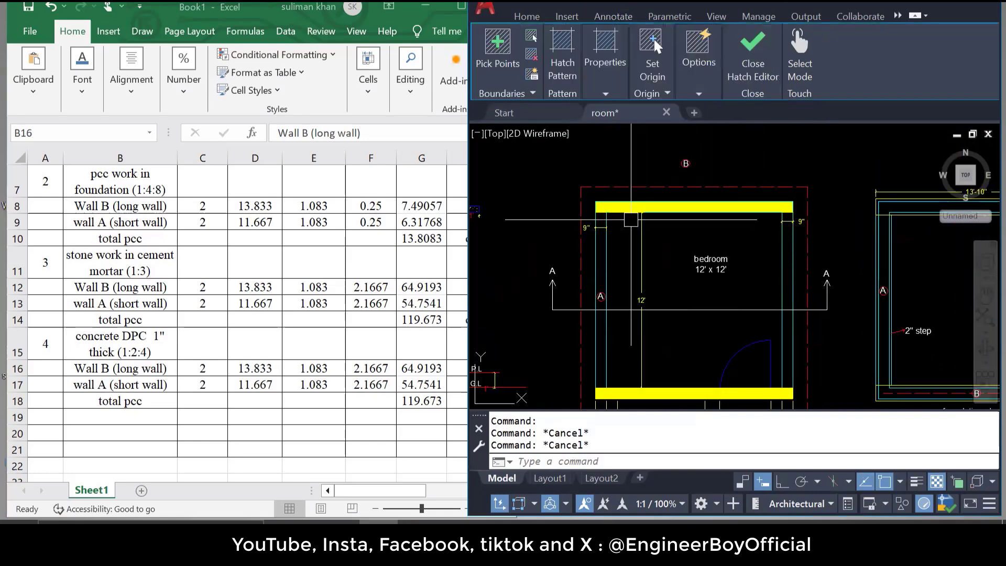
pyautogui.scroll(4, 650, 209)
pyautogui.click(632, 201)
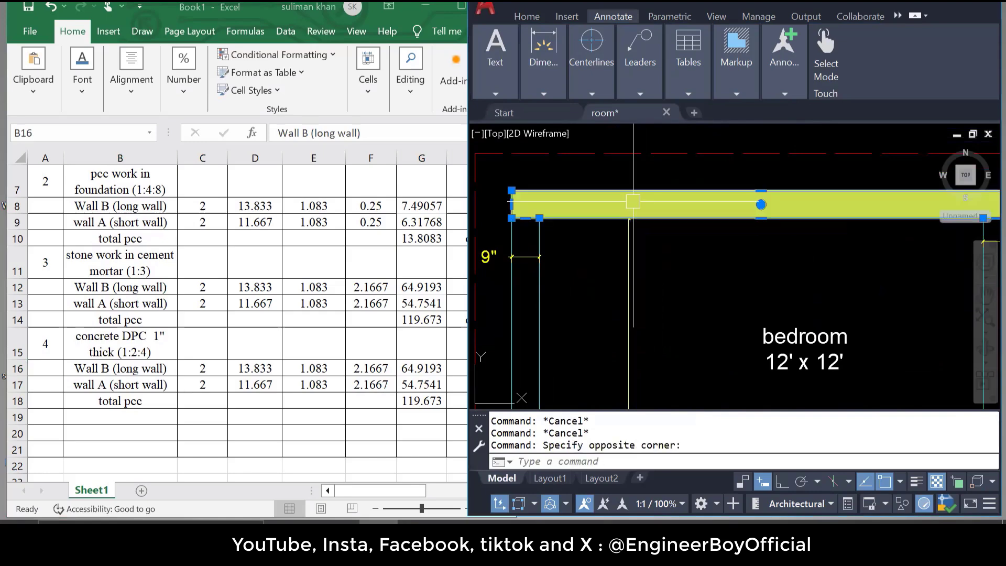
pyautogui.scroll(-2, 628, 214)
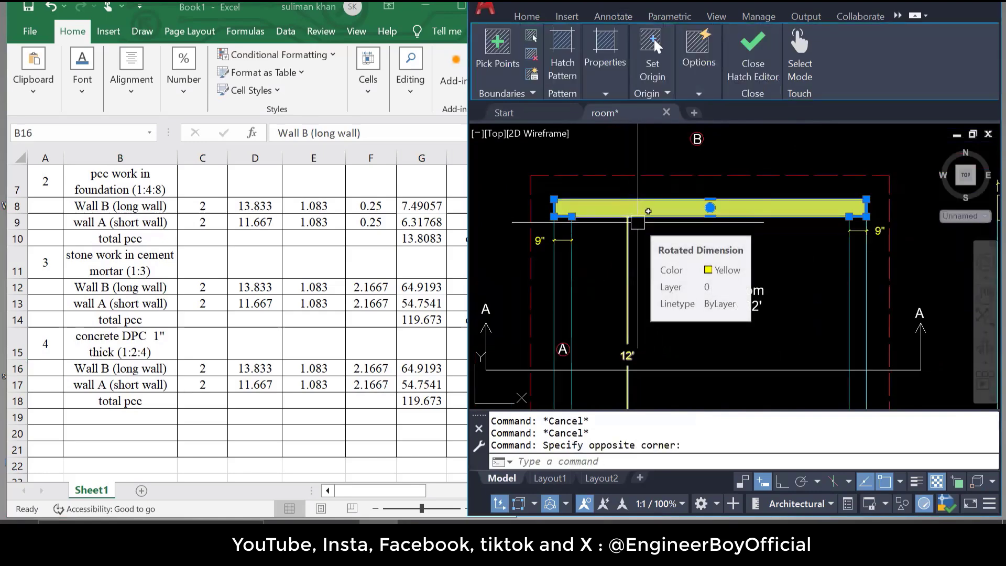
pyautogui.scroll(-4, 648, 211)
pyautogui.scroll(8, 681, 214)
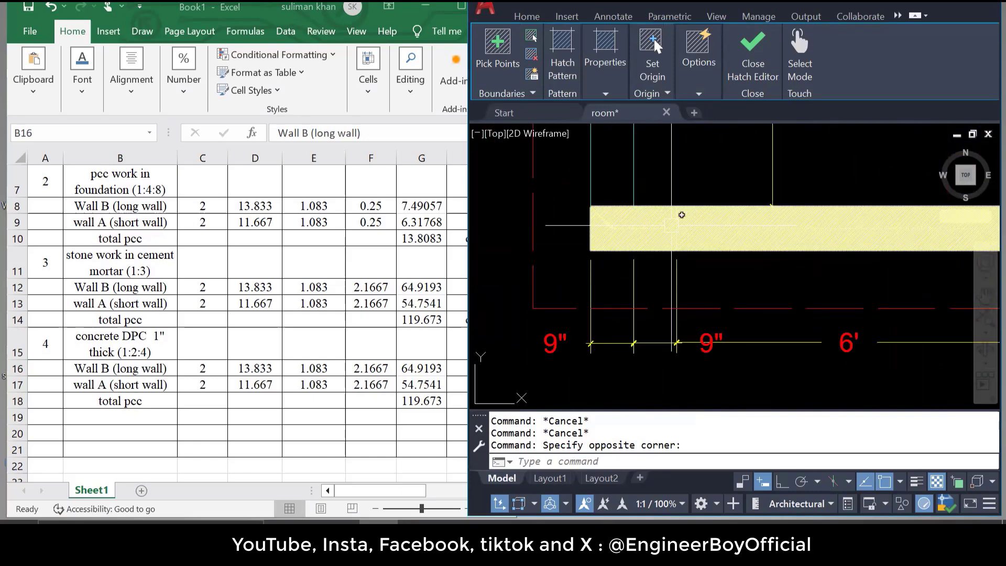
pyautogui.click(671, 225)
pyautogui.press('Escape')
pyautogui.press('Escape')
pyautogui.scroll(-6, 652, 299)
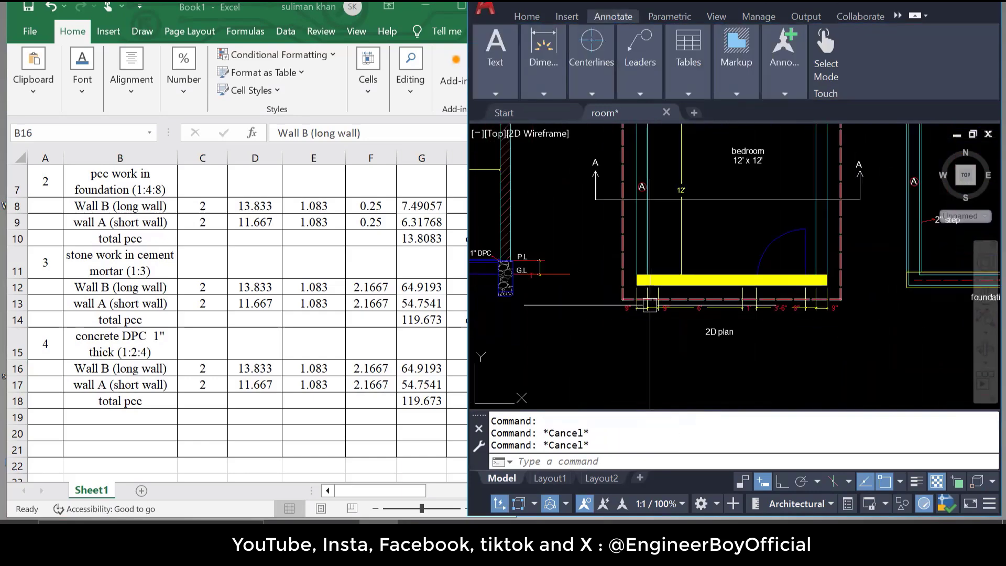
pyautogui.press('Escape')
pyautogui.moveTo(673, 267); pyautogui.dragTo(631, 329)
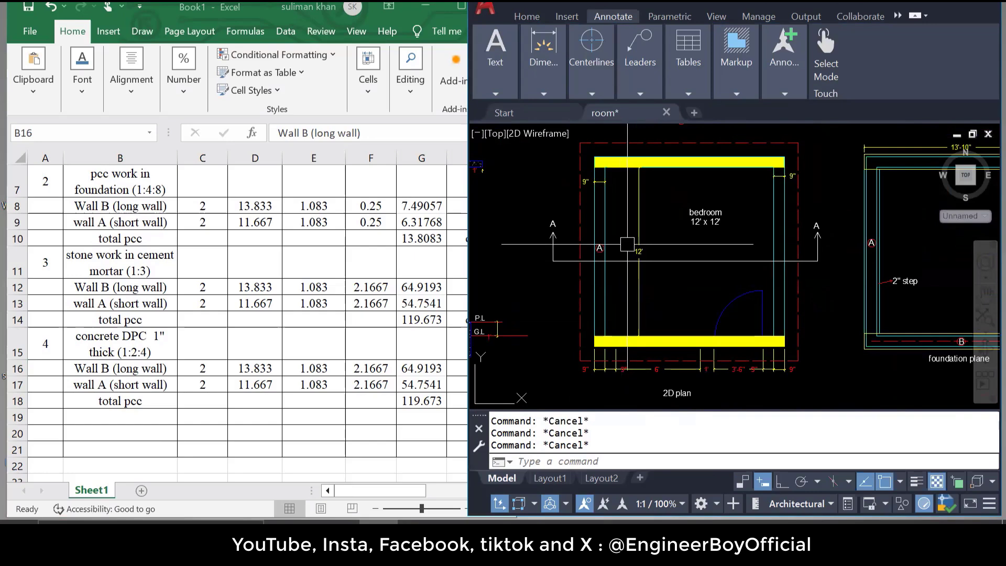
# Draw a rectangle over the left short wall A in the 2D plan, spanning between the two yellow long walls
pyautogui.write('rec')
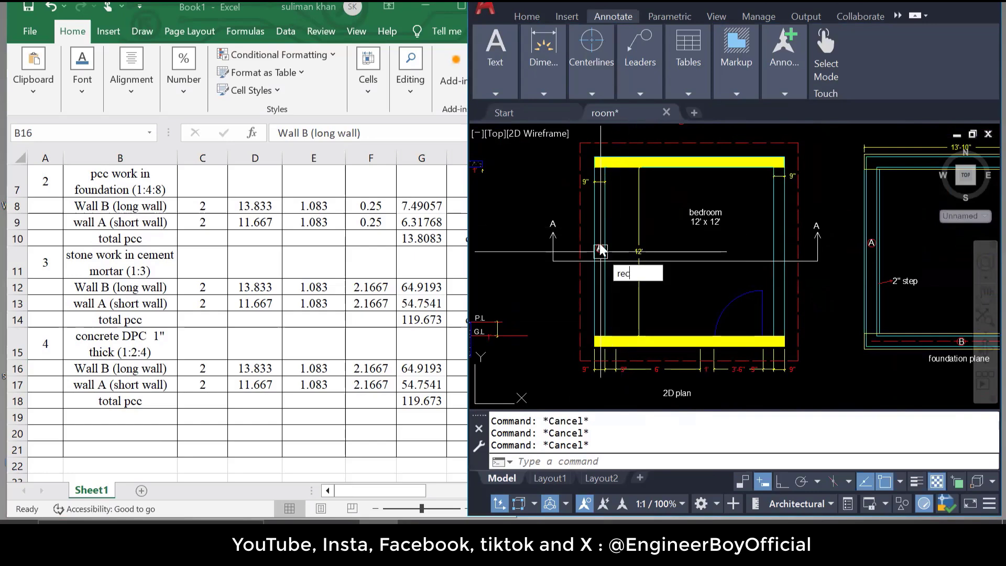
pyautogui.press('Return')
pyautogui.scroll(4, 596, 167)
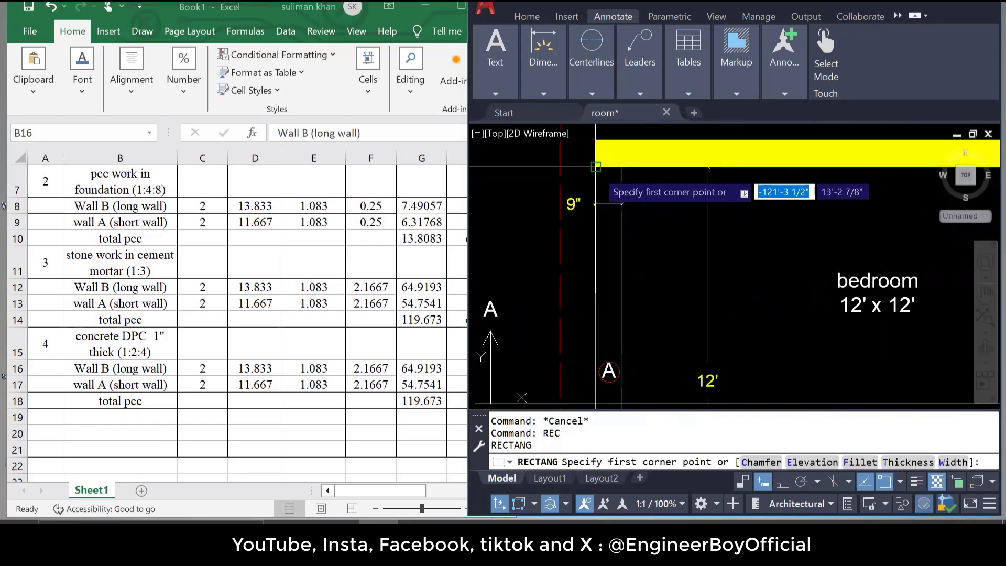
pyautogui.click(596, 166)
pyautogui.scroll(-5, 596, 166)
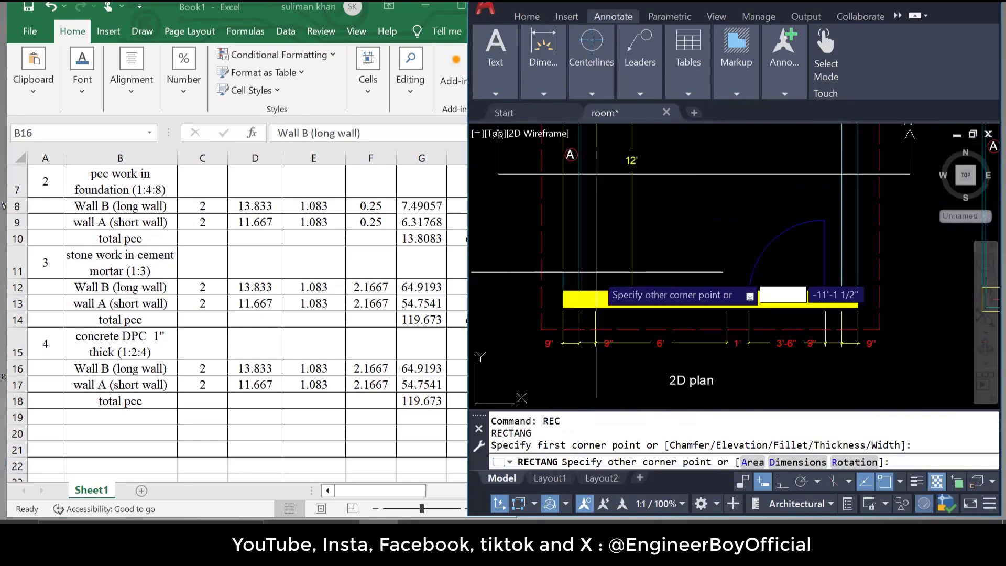
pyautogui.click(579, 291)
pyautogui.scroll(-3, 579, 291)
pyautogui.press('Escape')
pyautogui.press('Escape')
pyautogui.scroll(3, 583, 286)
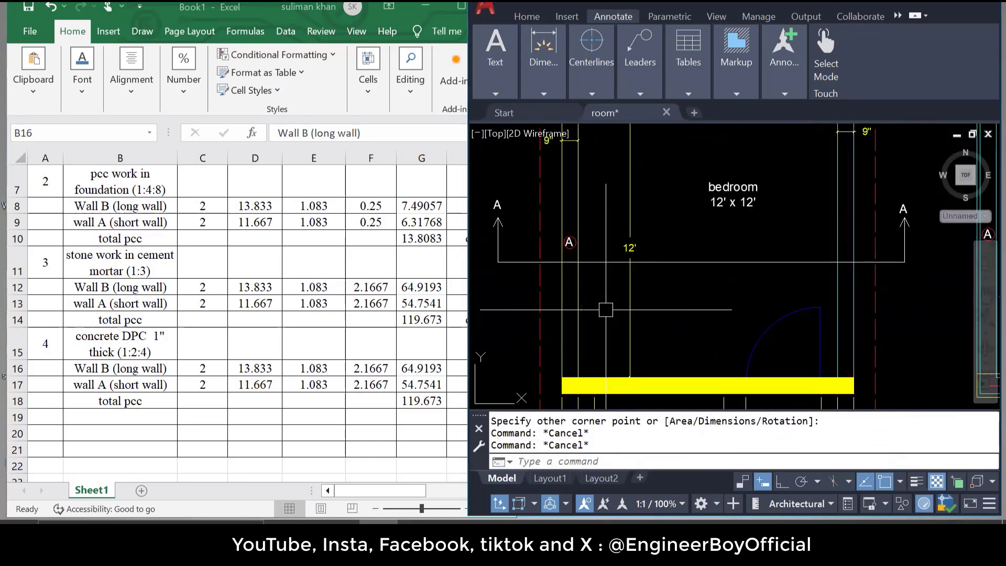
# Set the color of the left short wall A's rectangle to Green and highlight it in the 2D plan
pyautogui.click(582, 286)
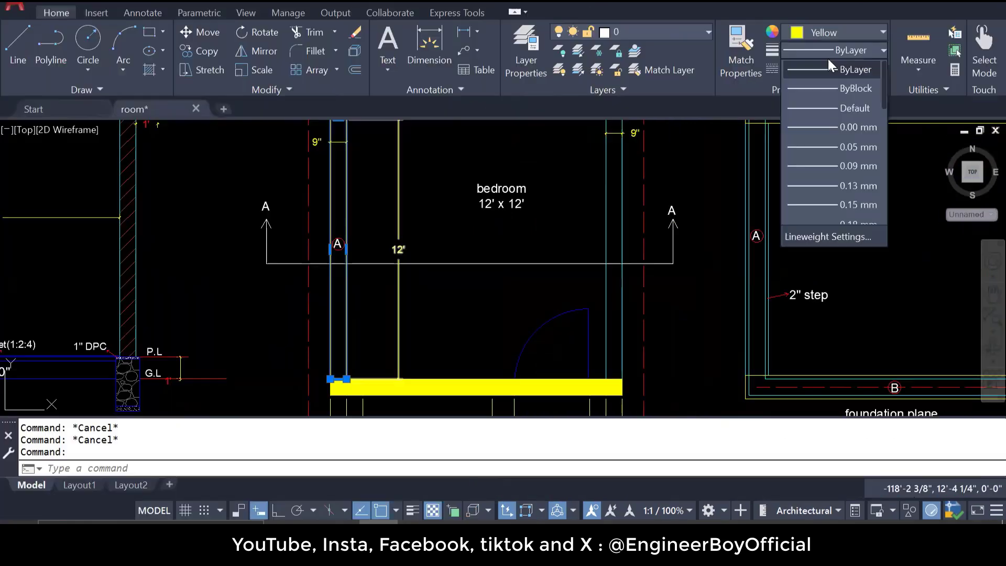
pyautogui.click(828, 58)
pyautogui.click(839, 32)
pyautogui.click(827, 194)
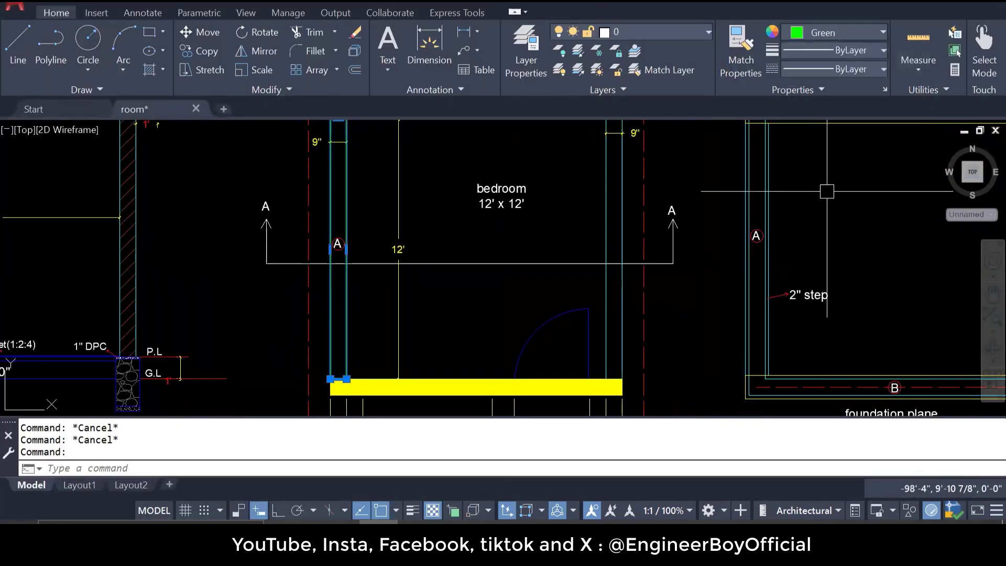
pyautogui.press('Escape')
pyautogui.press('Escape')
pyautogui.scroll(-2, 613, 331)
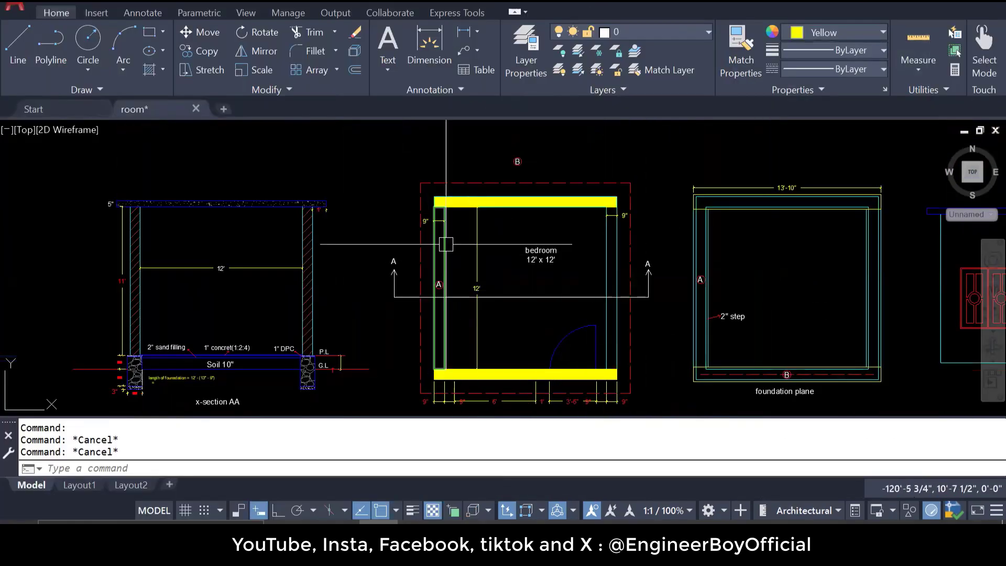
pyautogui.click(446, 248)
pyautogui.scroll(2, 426, 253)
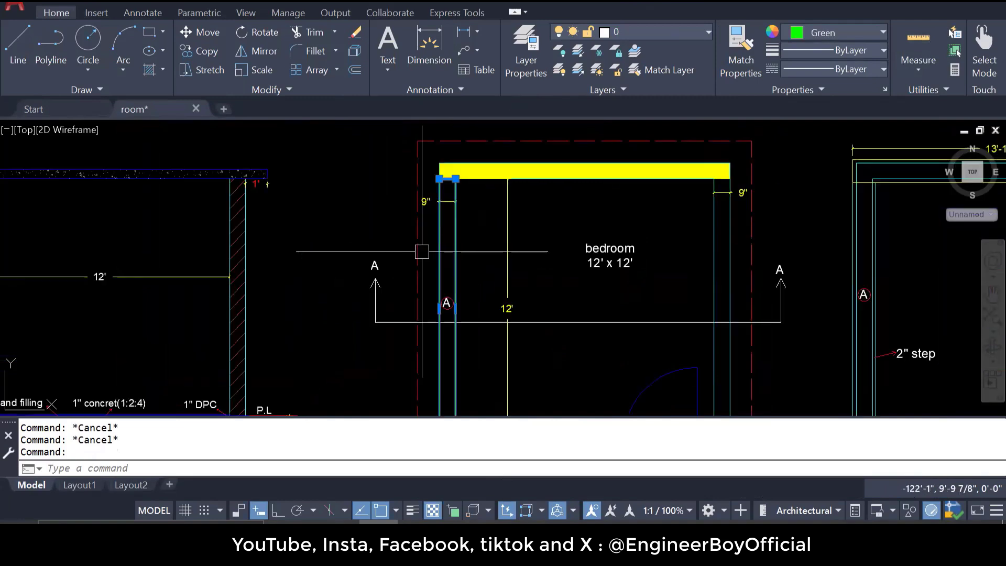
pyautogui.scroll(-2, 449, 199)
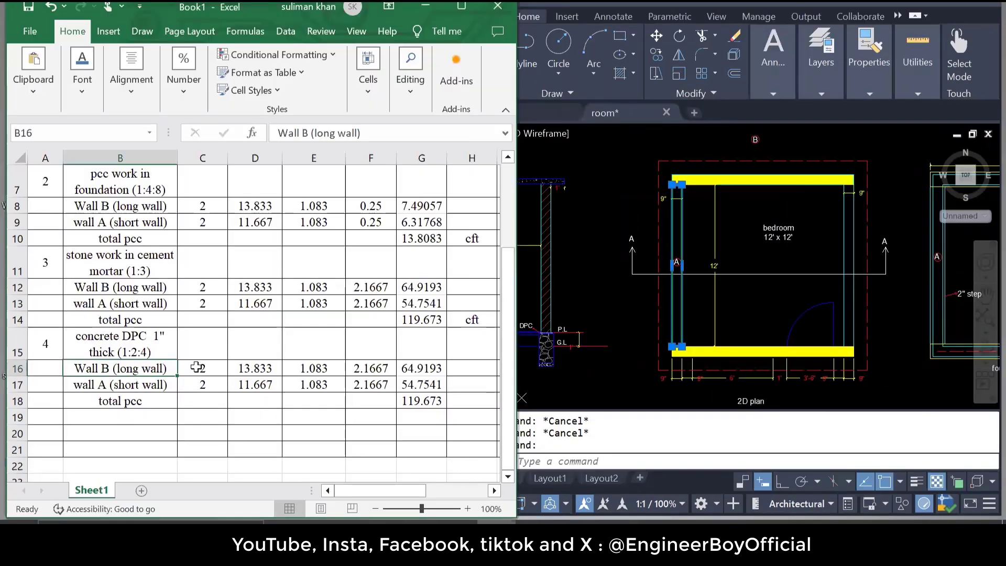
# Check the wall counts in the DPC rows, then examine the DPC layer and wall base in x-section AA of the AutoCAD drawing
pyautogui.click(210, 368)
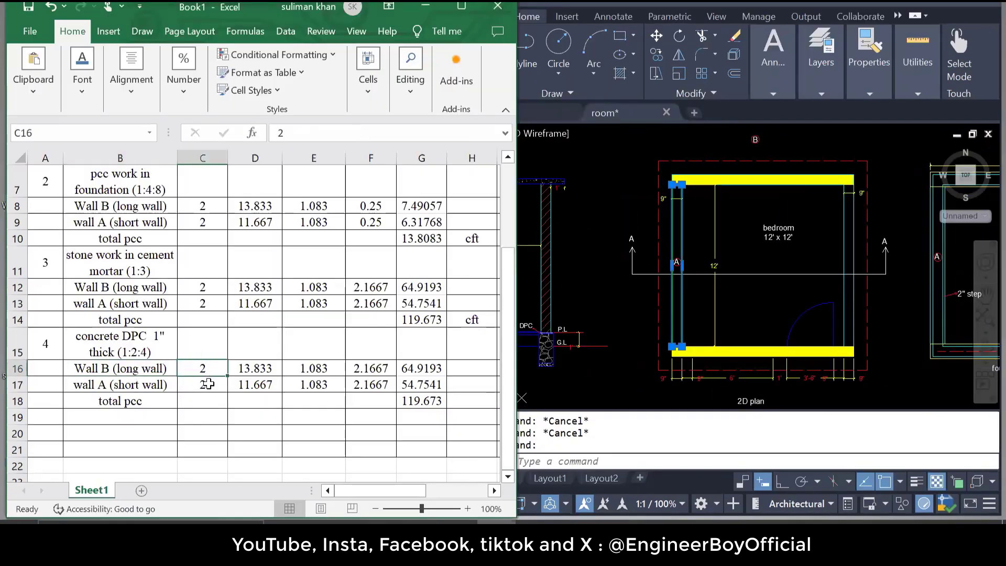
pyautogui.click(204, 392)
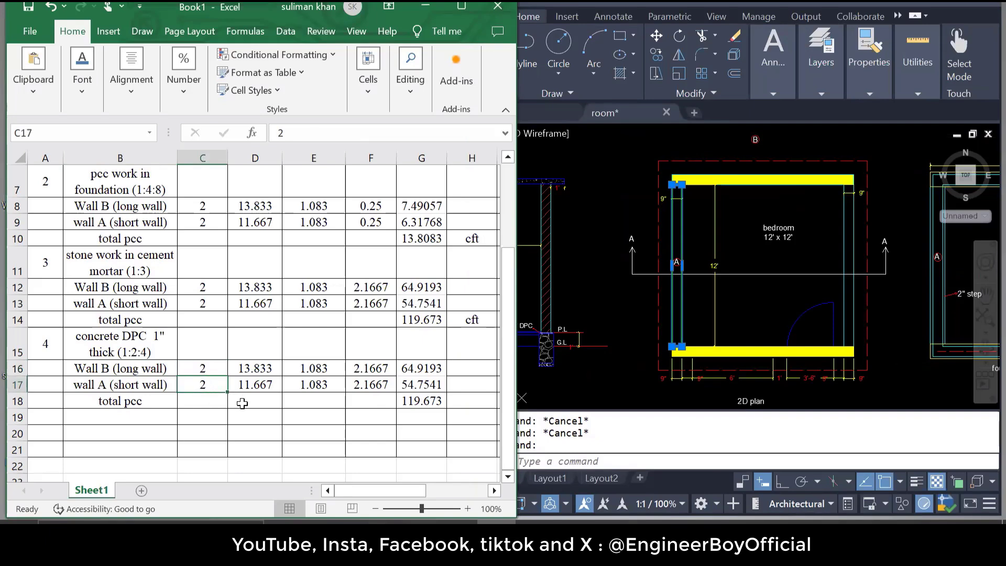
pyautogui.click(626, 359)
pyautogui.scroll(-2, 613, 333)
pyautogui.scroll(10, 613, 333)
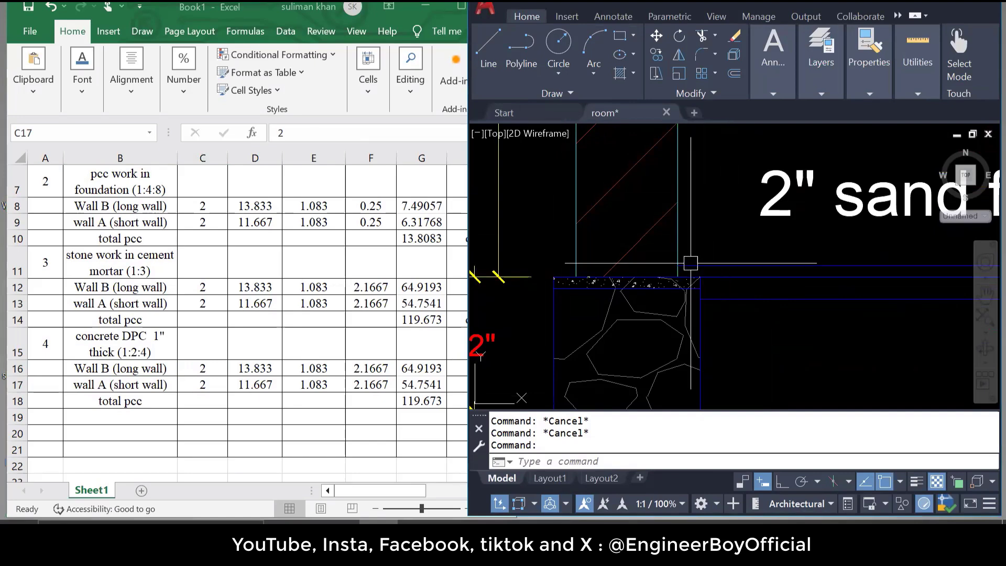
pyautogui.moveTo(618, 218); pyautogui.dragTo(603, 301)
pyautogui.scroll(-3, 603, 301)
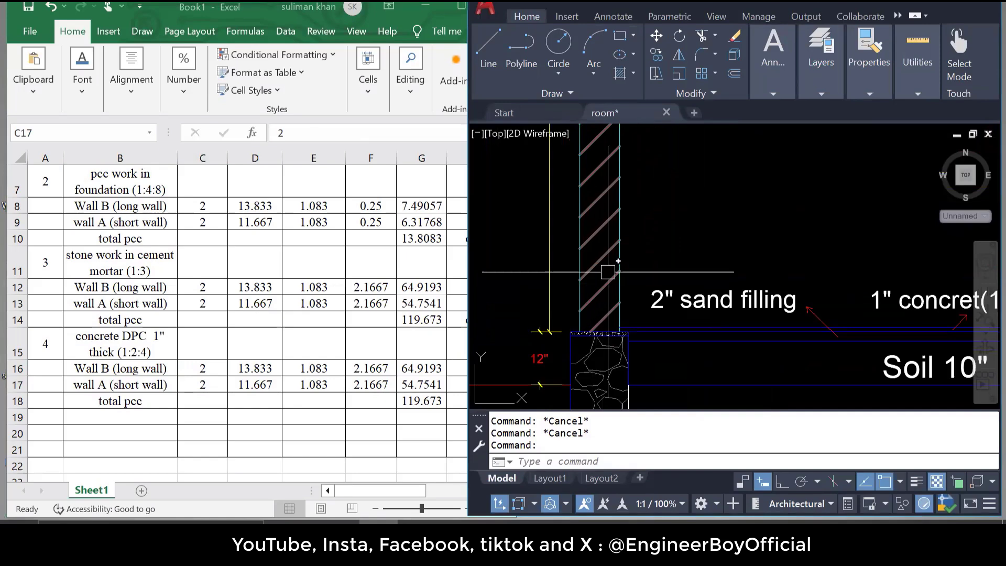
pyautogui.scroll(-3, 601, 233)
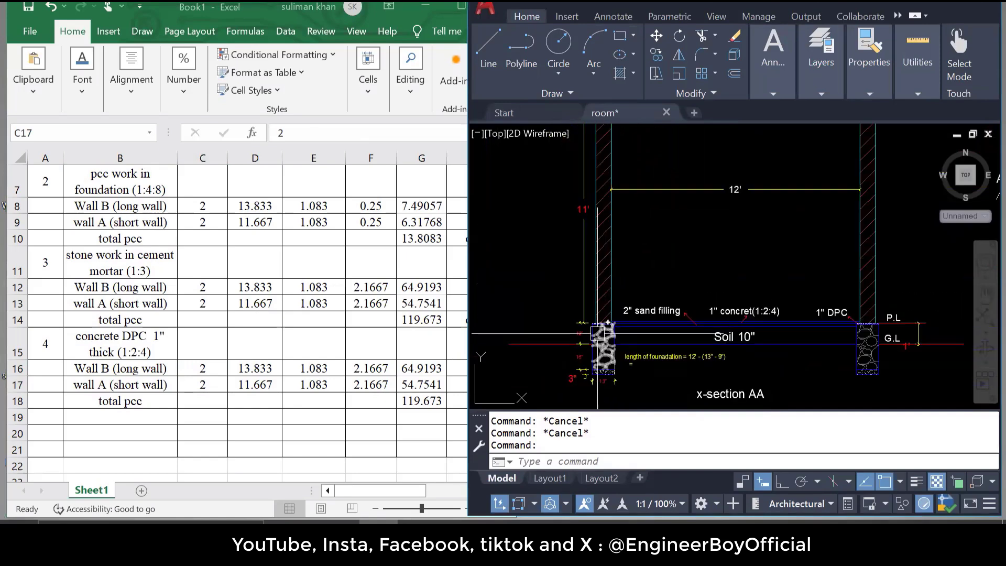
pyautogui.scroll(5, 630, 259)
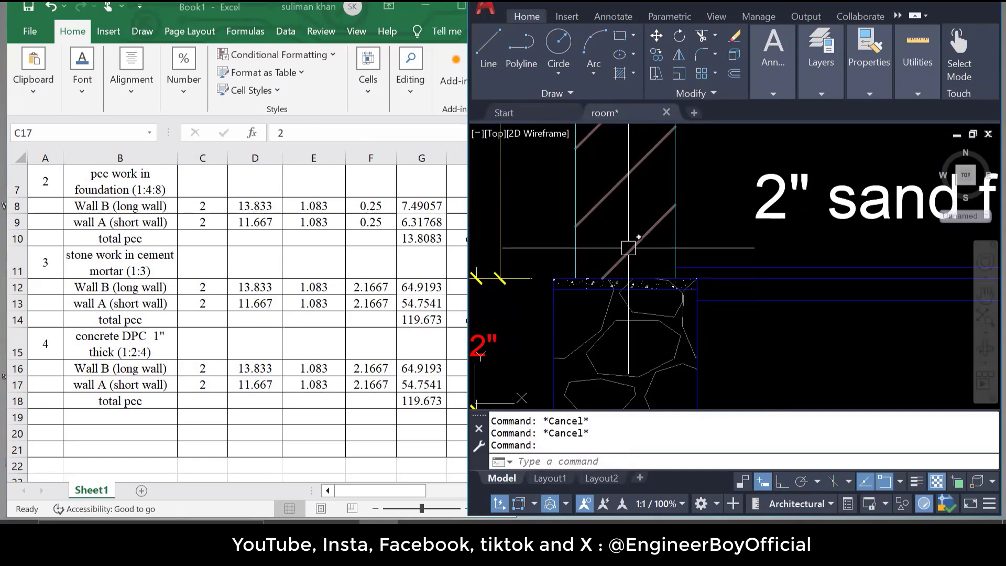
pyautogui.scroll(-2, 611, 306)
pyautogui.scroll(-2, 611, 307)
pyautogui.moveTo(630, 203)
pyautogui.mouseDown()
pyautogui.moveTo(600, 356)
pyautogui.moveTo(596, 201)
pyautogui.mouseUp()
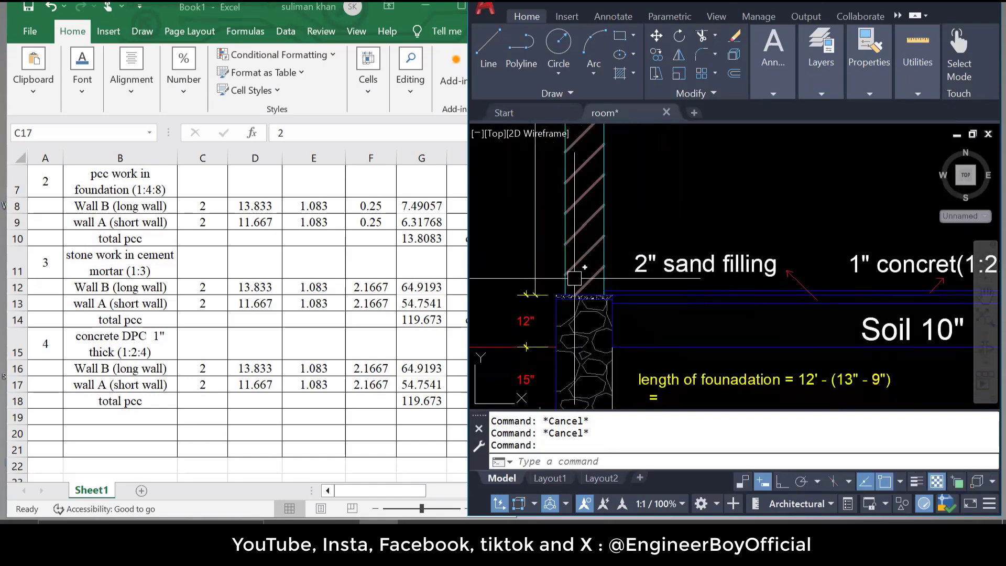
# In the Excel estimate, clear the height values of both walls under concrete DPC, cells F16 and F17
pyautogui.click(270, 210)
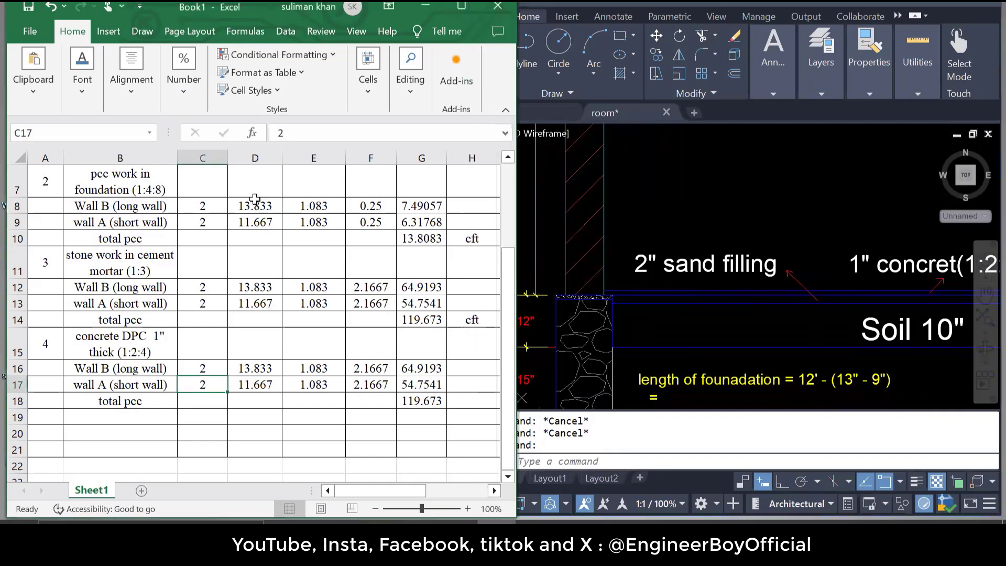
pyautogui.moveTo(255, 206); pyautogui.dragTo(274, 406)
pyautogui.click(274, 407)
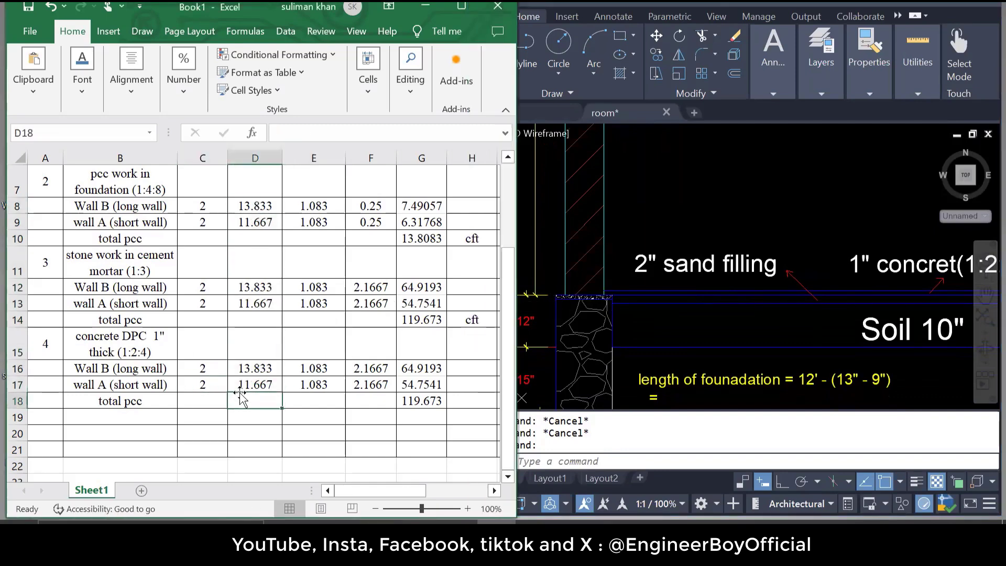
pyautogui.click(310, 365)
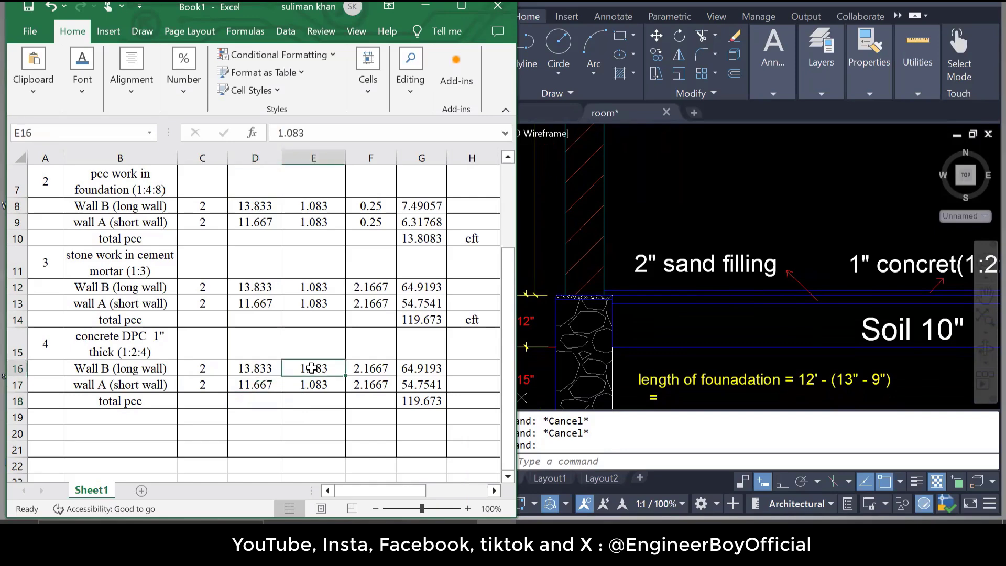
pyautogui.click(373, 369)
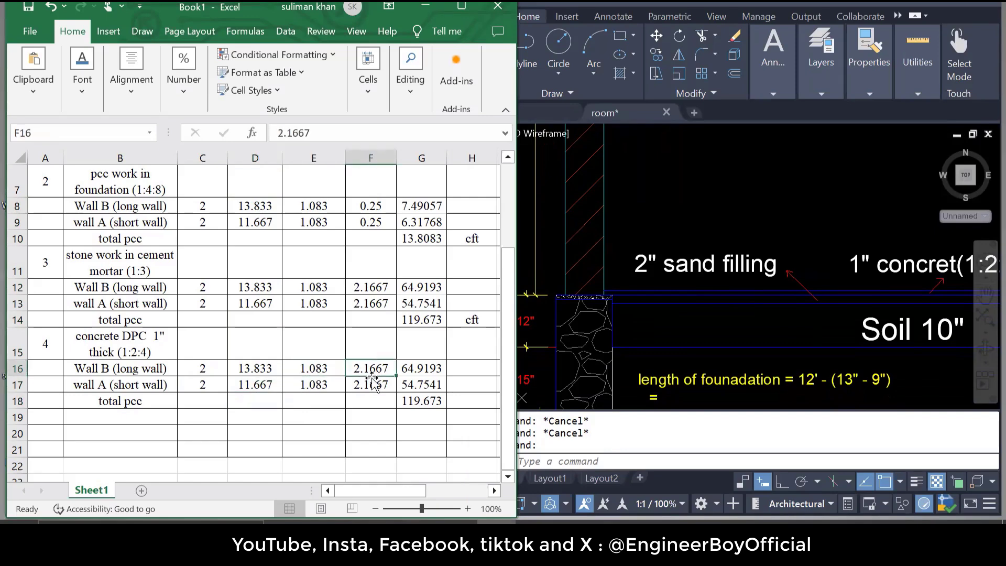
pyautogui.press('Delete')
pyautogui.click(369, 388)
pyautogui.press('Delete')
pyautogui.click(367, 436)
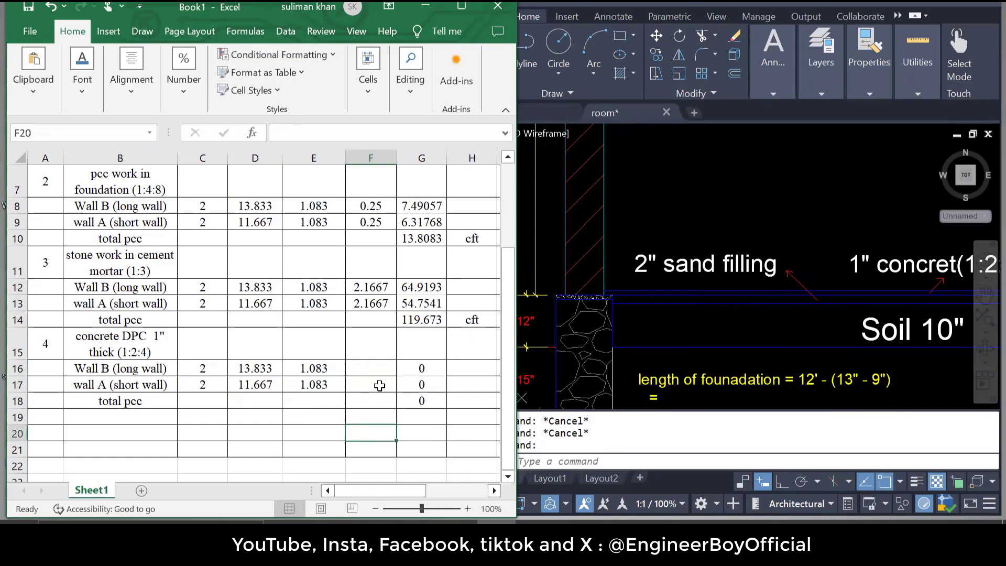
pyautogui.click(379, 386)
pyautogui.click(412, 439)
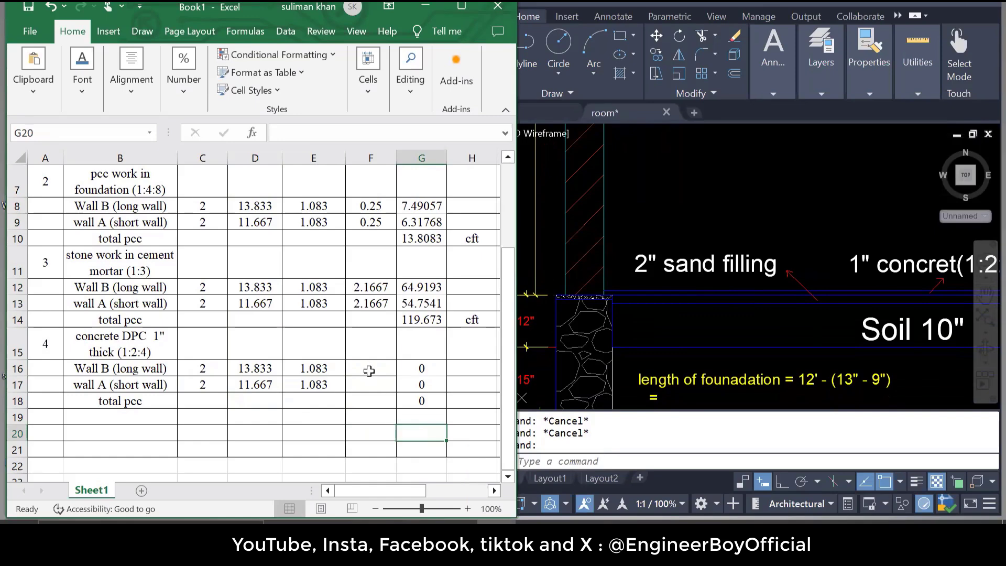
# Change the DPC quantity formula for Wall B in G16 to =(C16*D16*E16), leaving out the height
pyautogui.click(371, 368)
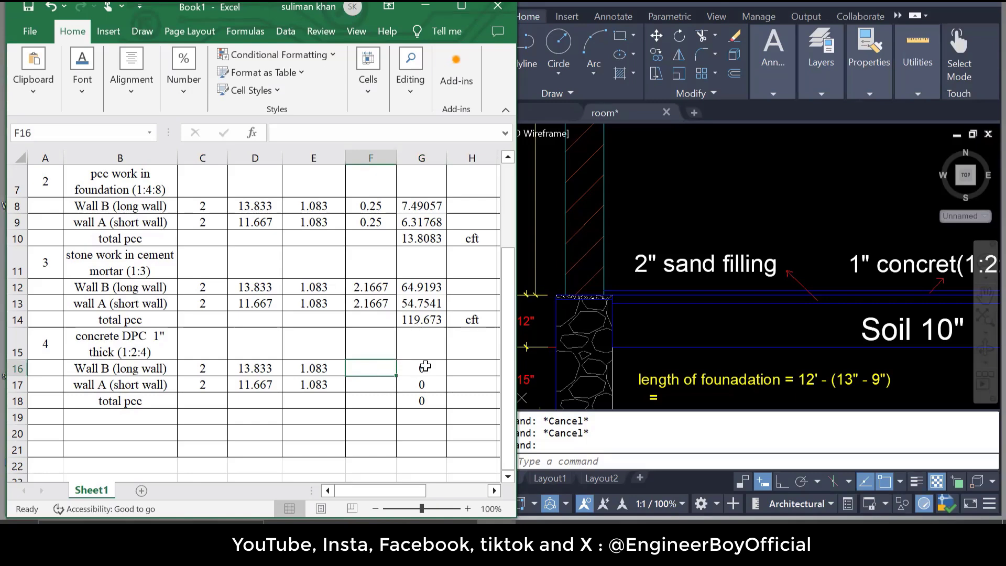
pyautogui.doubleClick(427, 368)
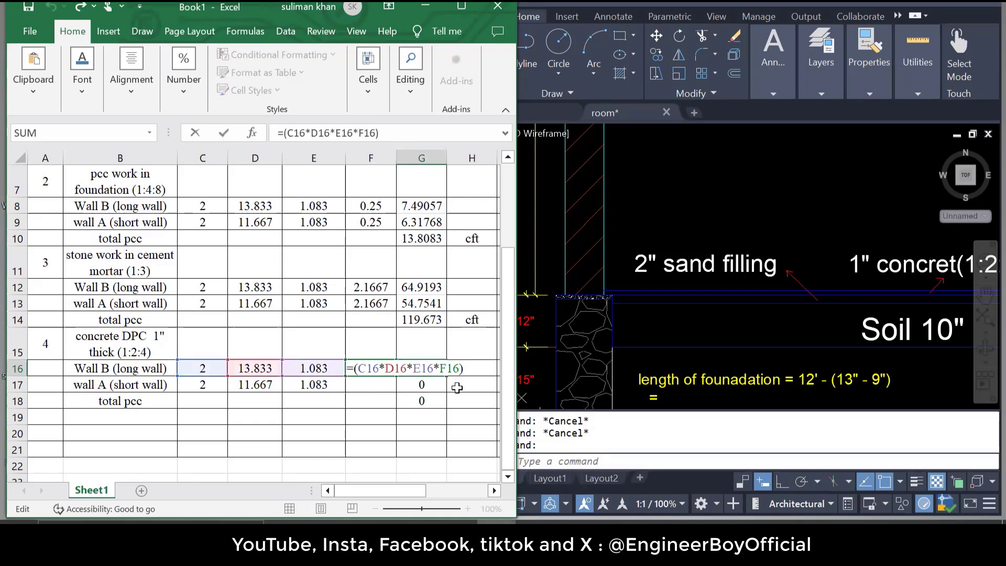
pyautogui.press('BackSpace')
pyautogui.press('BackSpace')
pyautogui.press('BackSpace')
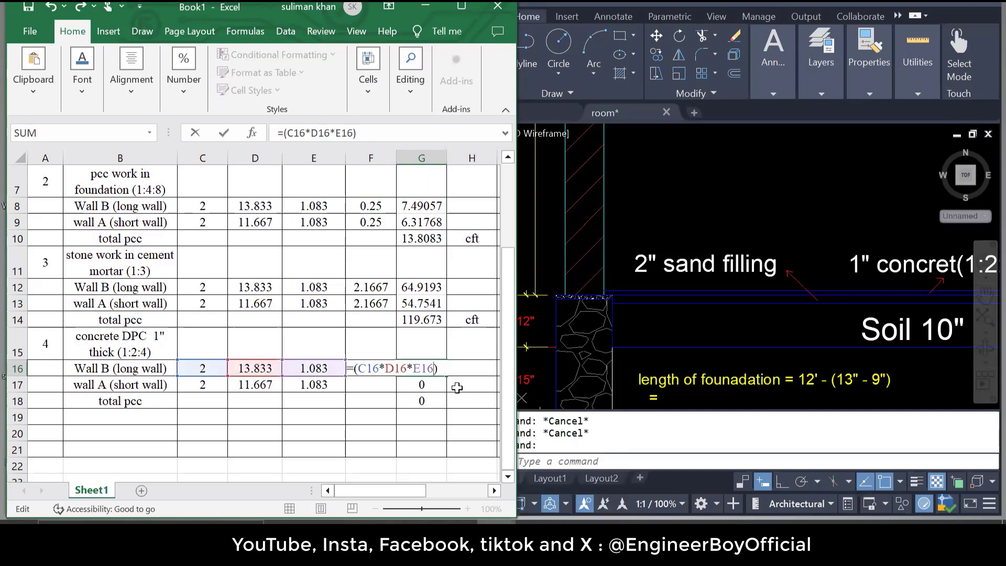
pyautogui.press('Return')
# Change the DPC quantity formula for wall A in G17 to =(C17*D17*E17), leaving out the height
pyautogui.doubleClick(435, 385)
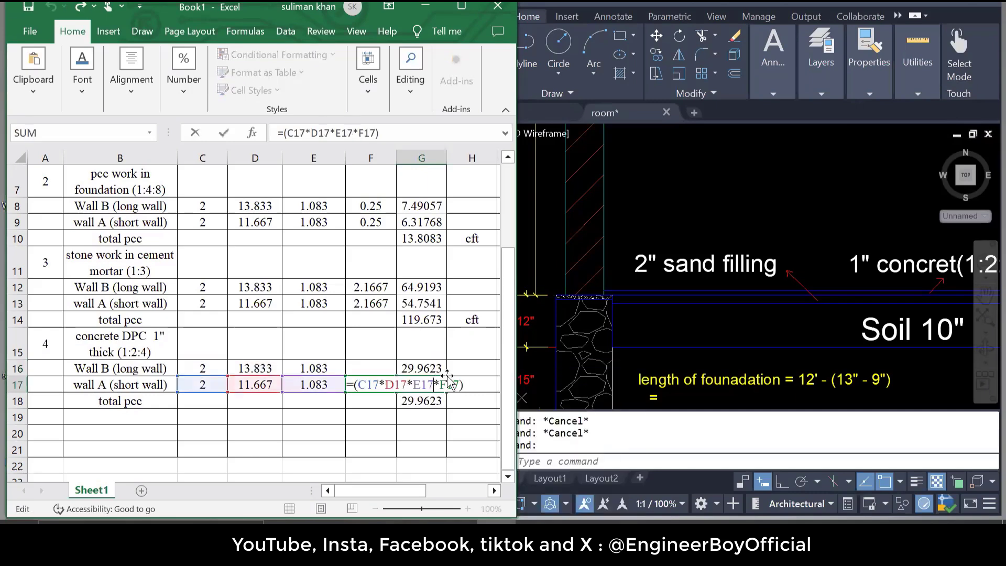
pyautogui.press('BackSpace')
pyautogui.press('BackSpace')
pyautogui.press('BackSpace')
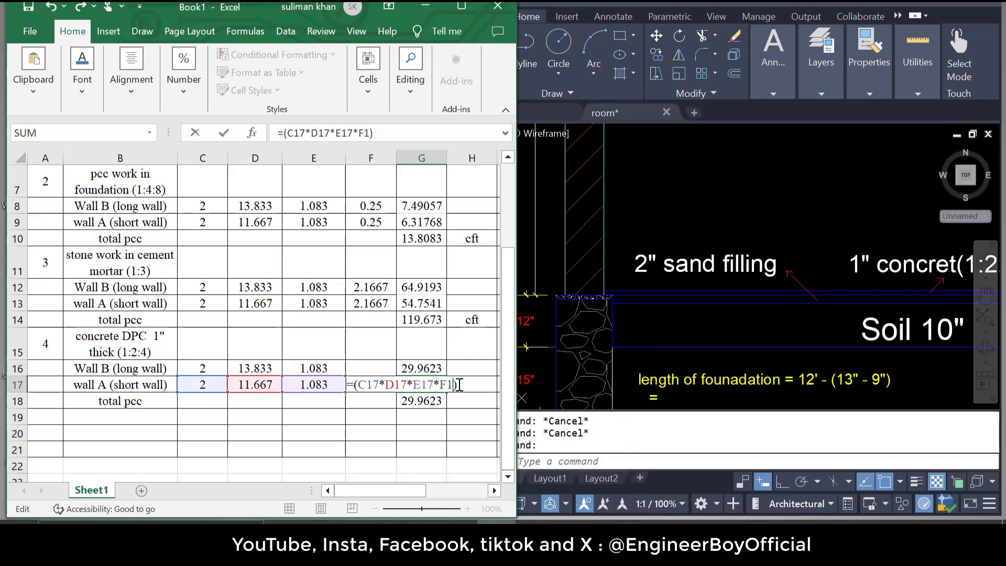
pyautogui.press('Return')
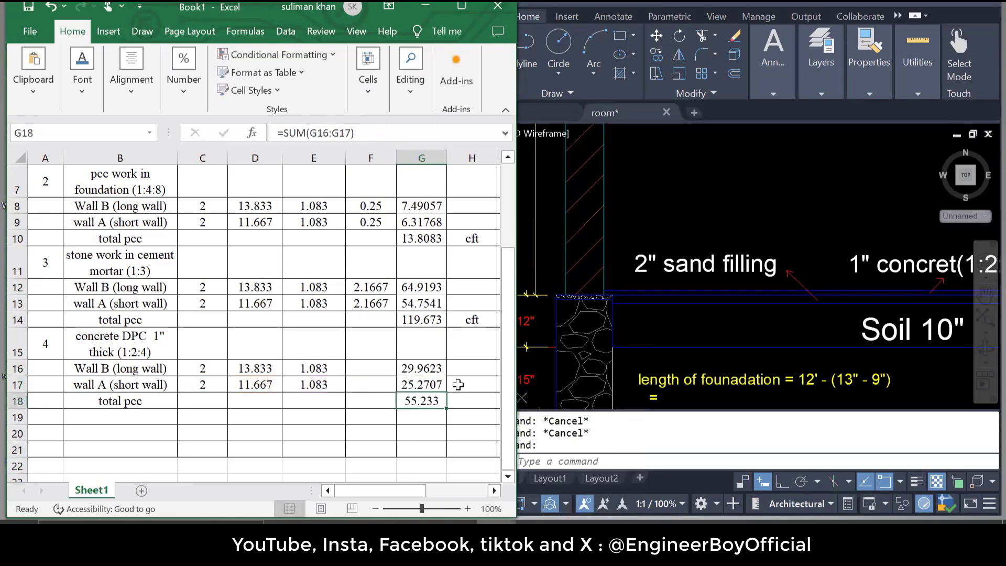
# Enter the unit Sft beside the concrete DPC total in H18
pyautogui.click(465, 402)
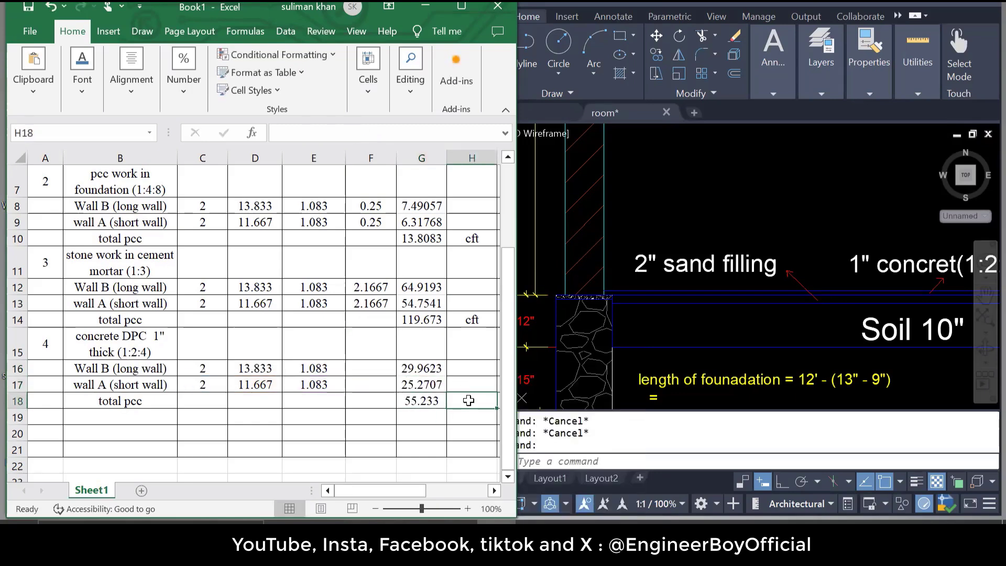
pyautogui.write('Sft')
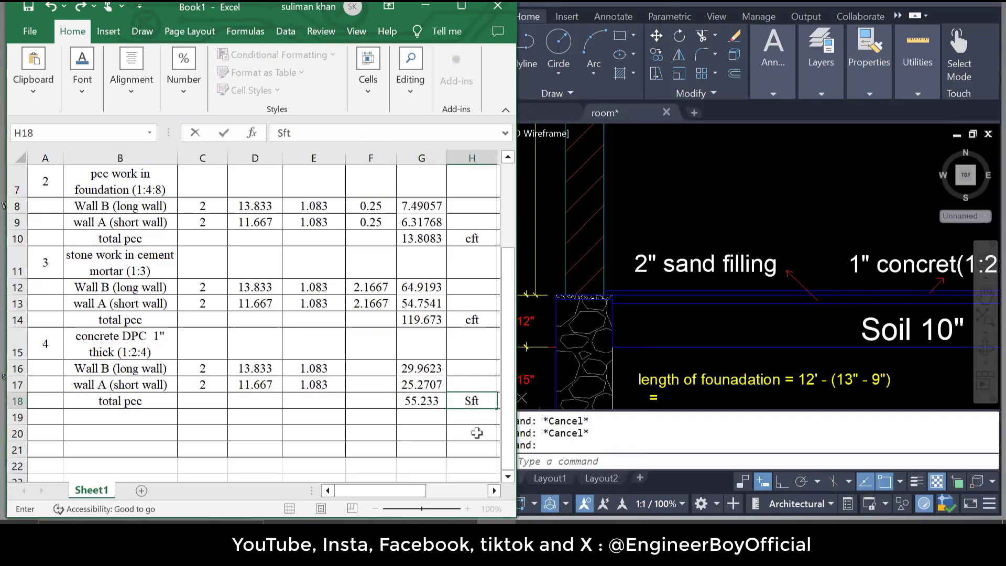
pyautogui.click(477, 433)
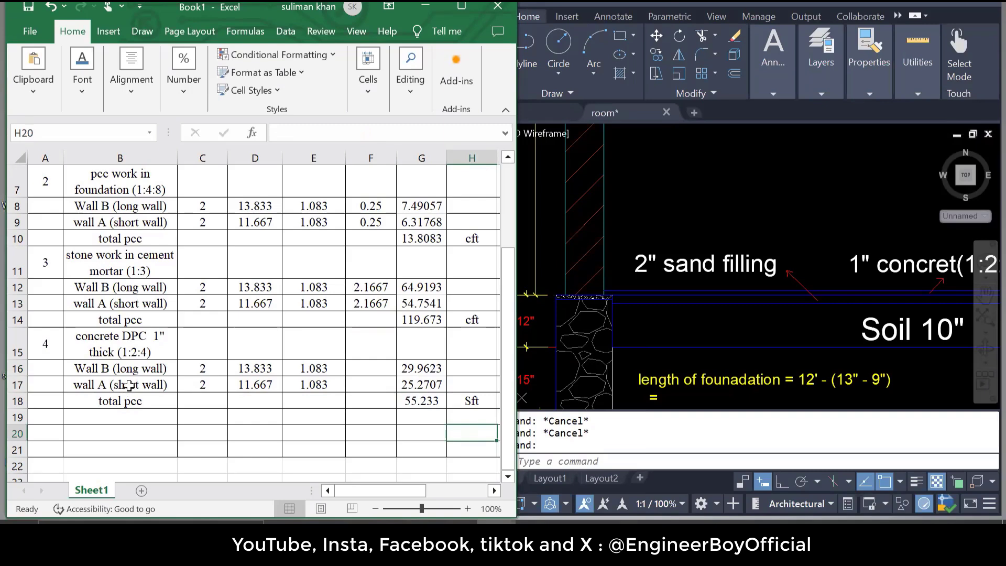
# Add item 5 in row 19 of the estimate with the description "brick work in SS (1:3)"
pyautogui.click(749, 332)
pyautogui.scroll(-5, 749, 333)
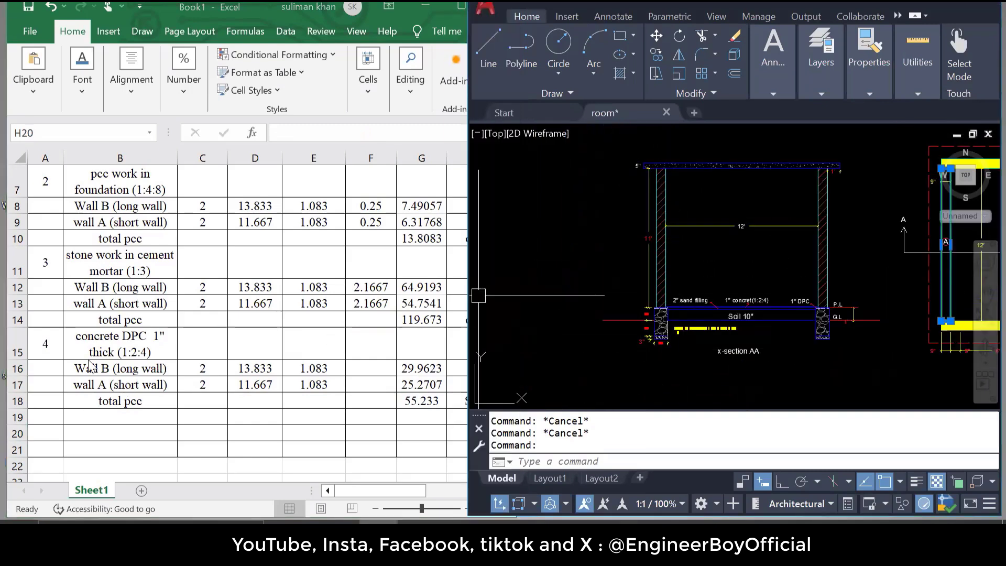
pyautogui.click(114, 427)
pyautogui.click(50, 420)
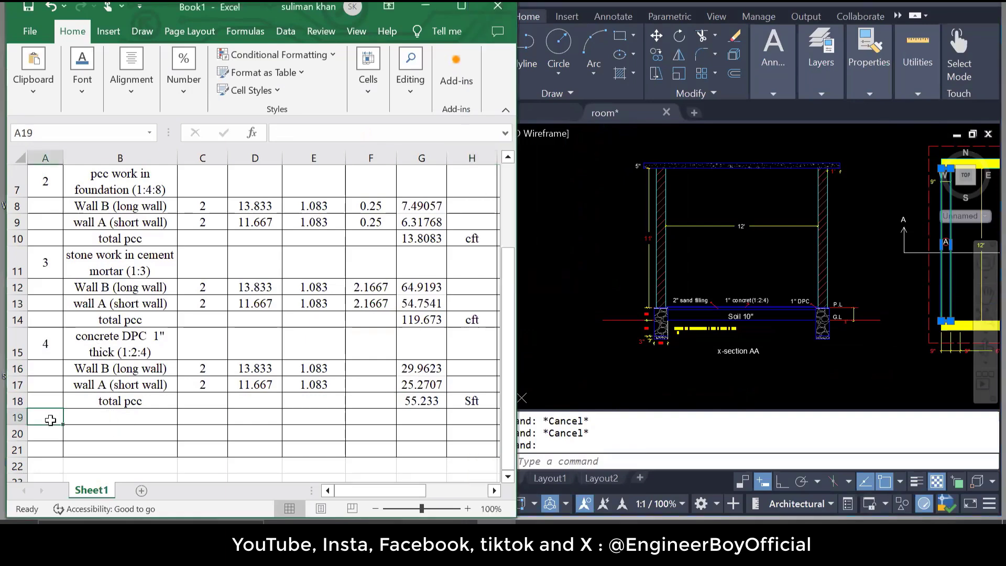
pyautogui.write('5')
pyautogui.click(106, 417)
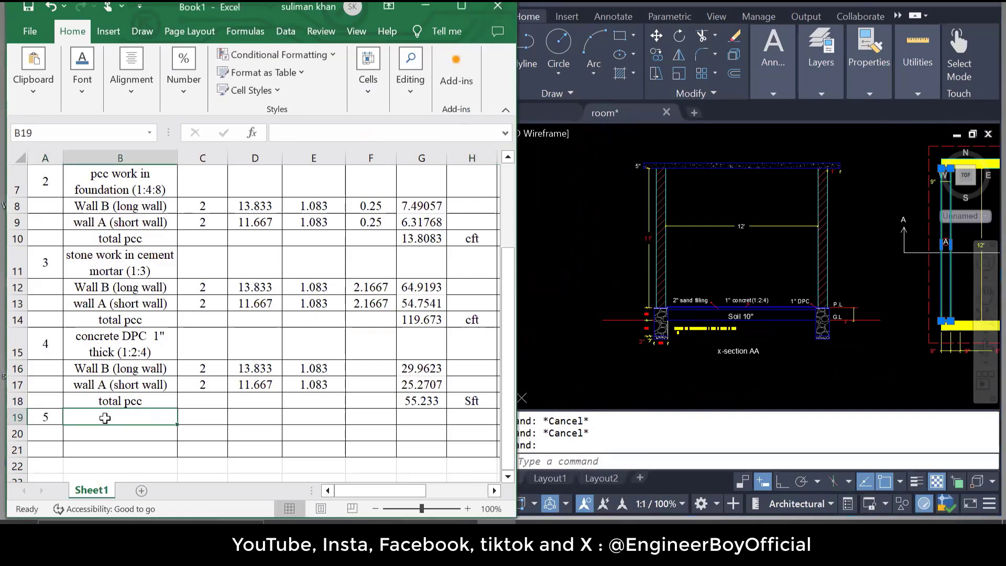
pyautogui.write('brick work in SS (1:3')
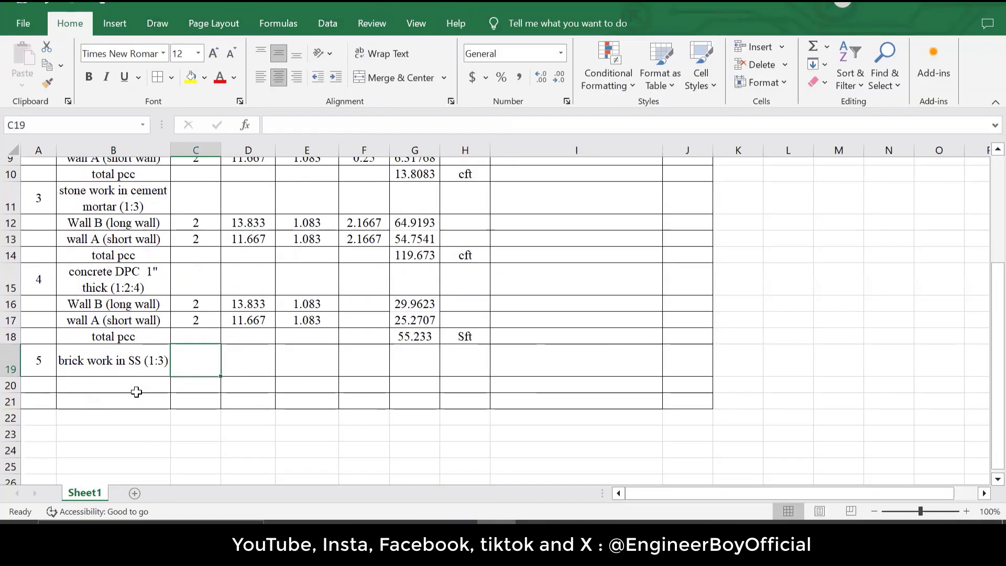
# Copy the Wall B and wall A labels from B16:B17 into B20:B21 under the brick work item
pyautogui.scroll(-1, 134, 391)
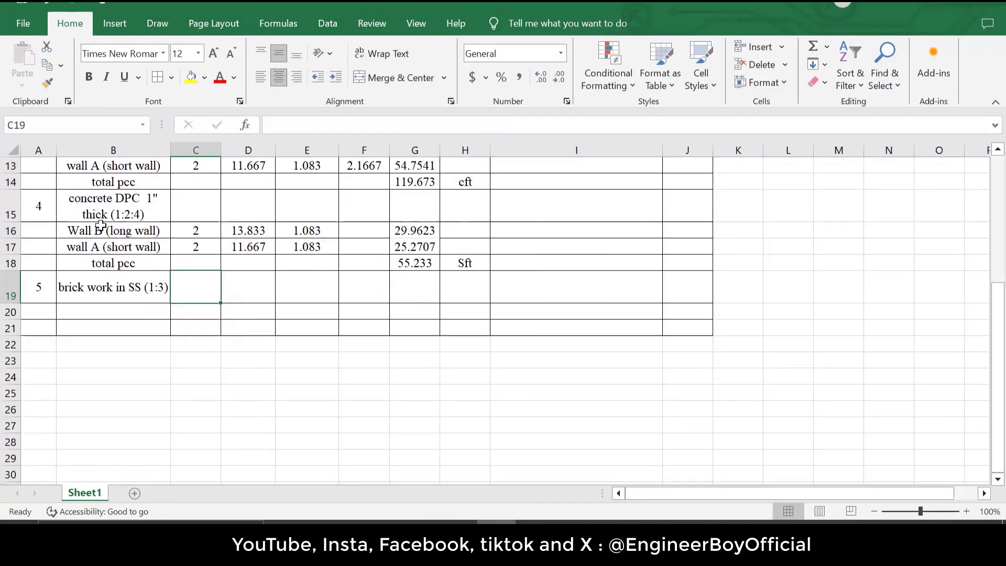
pyautogui.moveTo(101, 226); pyautogui.dragTo(102, 247)
pyautogui.hotkey('ctrl', 'c')
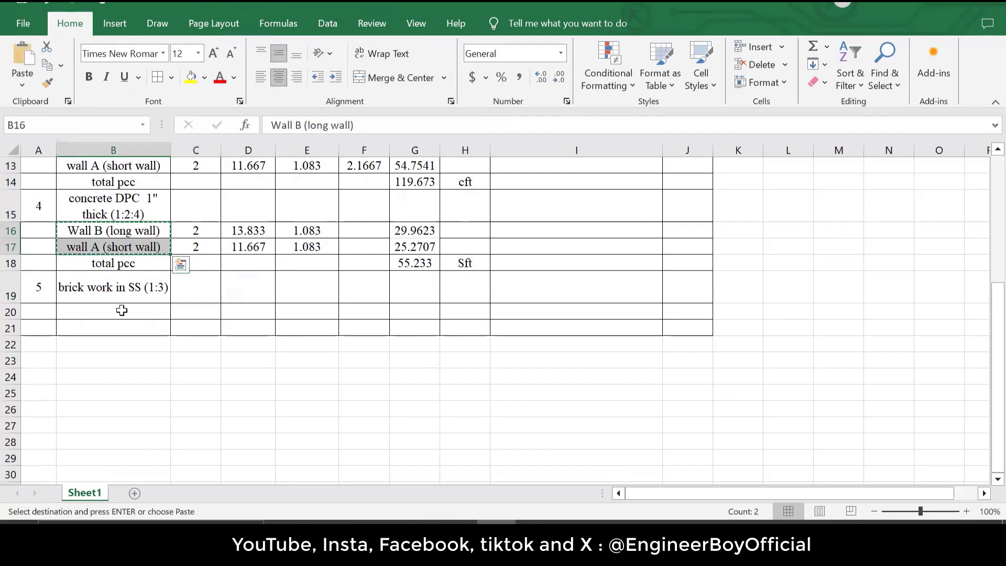
pyautogui.click(122, 310)
pyautogui.hotkey('ctrl', 'v')
pyautogui.click(249, 407)
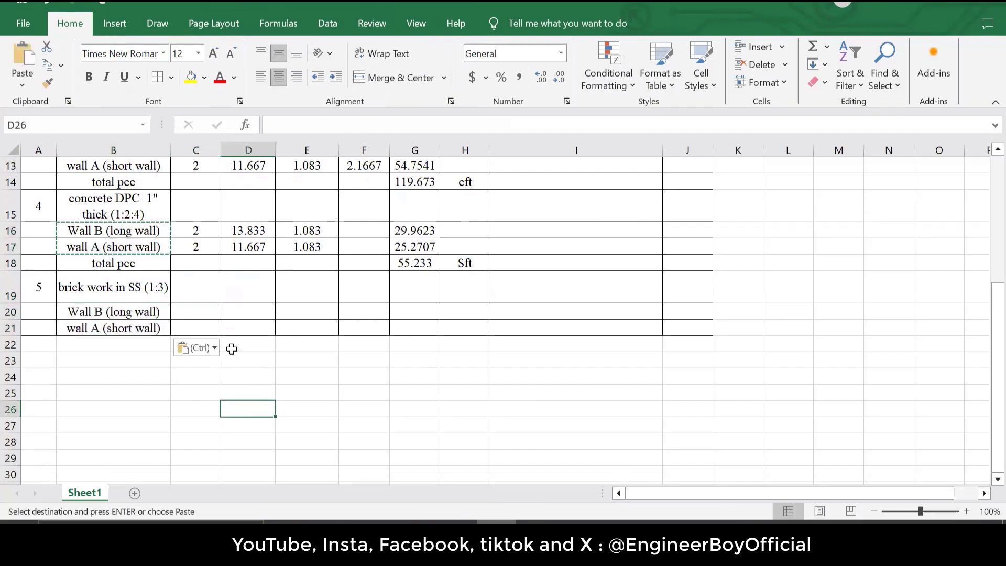
# Enter a count of 2 for both Wall B and wall A under brick work, in C20 and C21
pyautogui.click(202, 310)
pyautogui.press('Escape')
pyautogui.write('2')
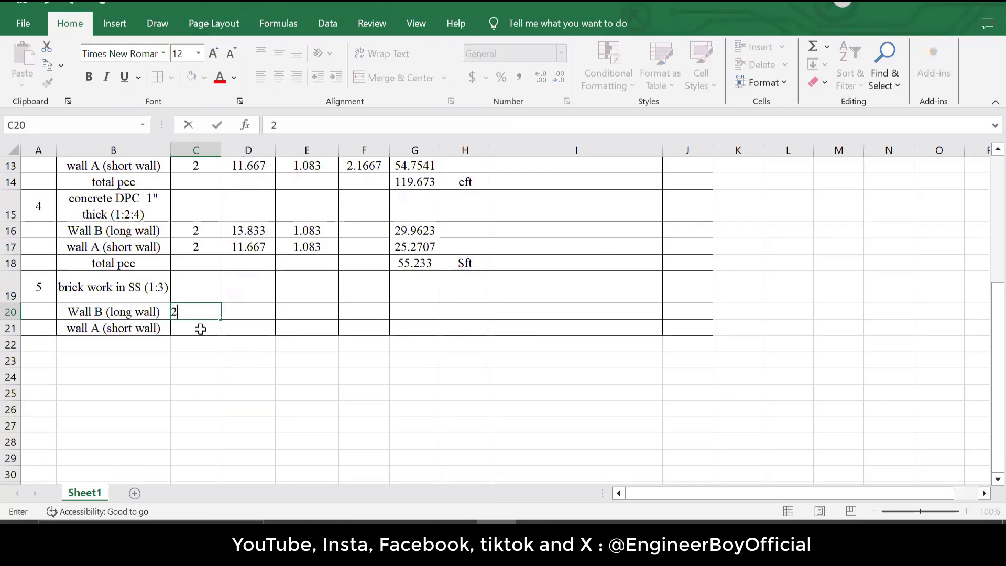
pyautogui.click(201, 329)
pyautogui.write('2')
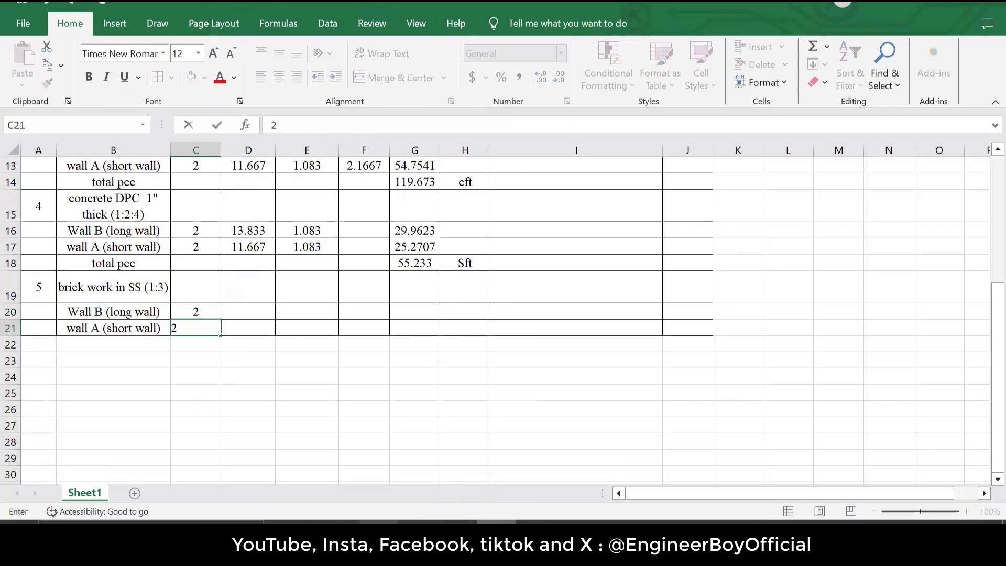
# In the AutoCAD 2D plan, examine the two yellow long walls B and the left short wall A with their dimensions
pyautogui.click(379, 537)
pyautogui.click(775, 299)
pyautogui.scroll(-4, 650, 297)
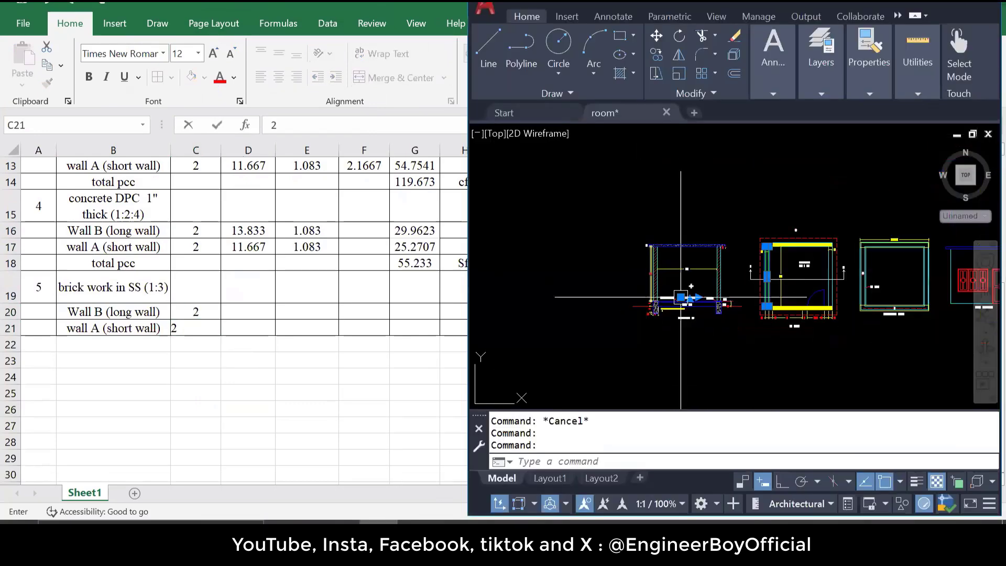
pyautogui.scroll(2, 794, 247)
pyautogui.press('Escape')
pyautogui.scroll(4, 794, 246)
pyautogui.click(776, 244)
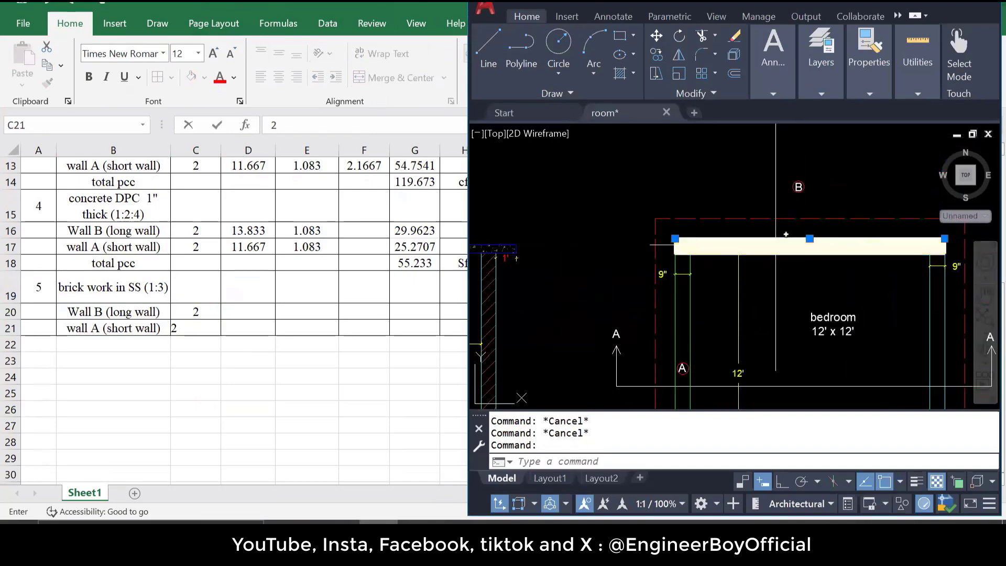
pyautogui.scroll(-2, 776, 245)
pyautogui.scroll(-2, 685, 344)
pyautogui.press('Escape')
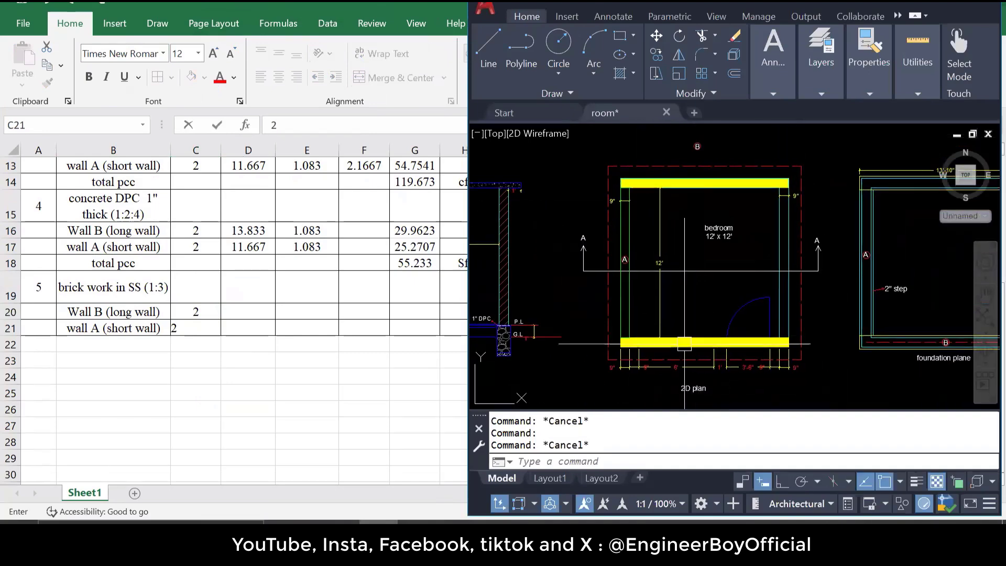
pyautogui.click(685, 344)
pyautogui.press('Escape')
pyautogui.scroll(2, 630, 255)
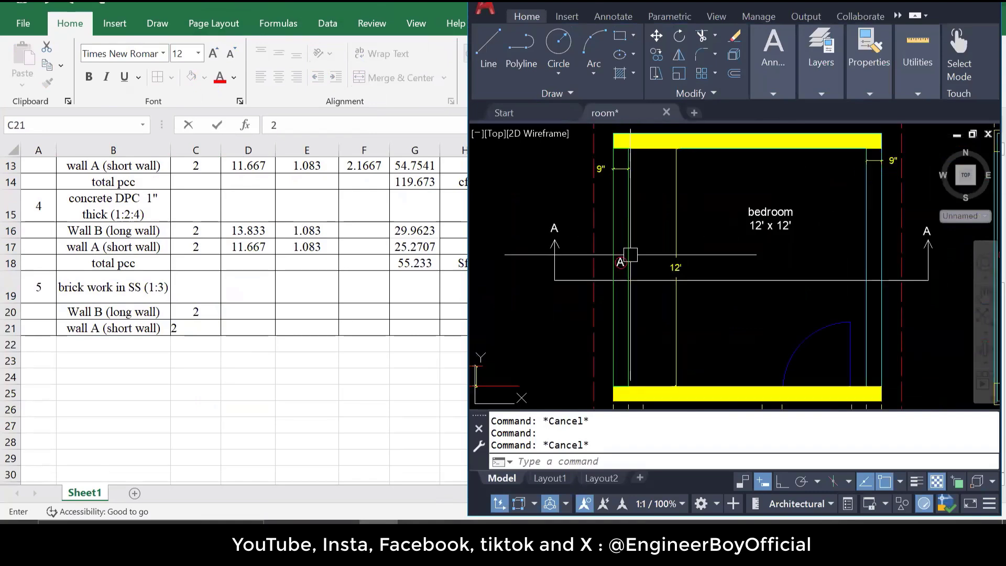
# Check the short walls A in the AutoCAD 2D plan and commit the count of 2 in C21 of the Excel estimate
pyautogui.scroll(2, 622, 276)
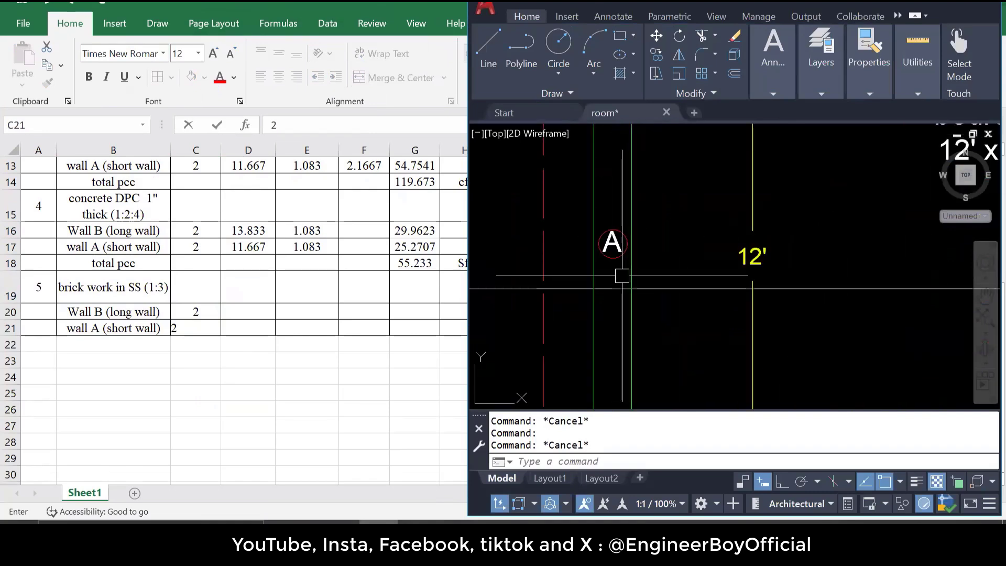
pyautogui.click(612, 244)
pyautogui.scroll(-3, 577, 265)
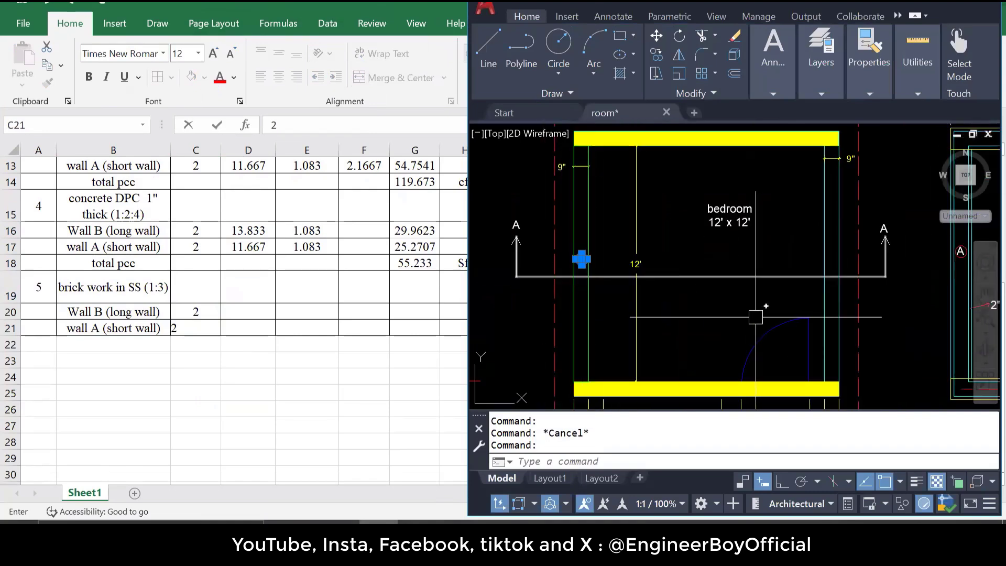
pyautogui.press('Escape')
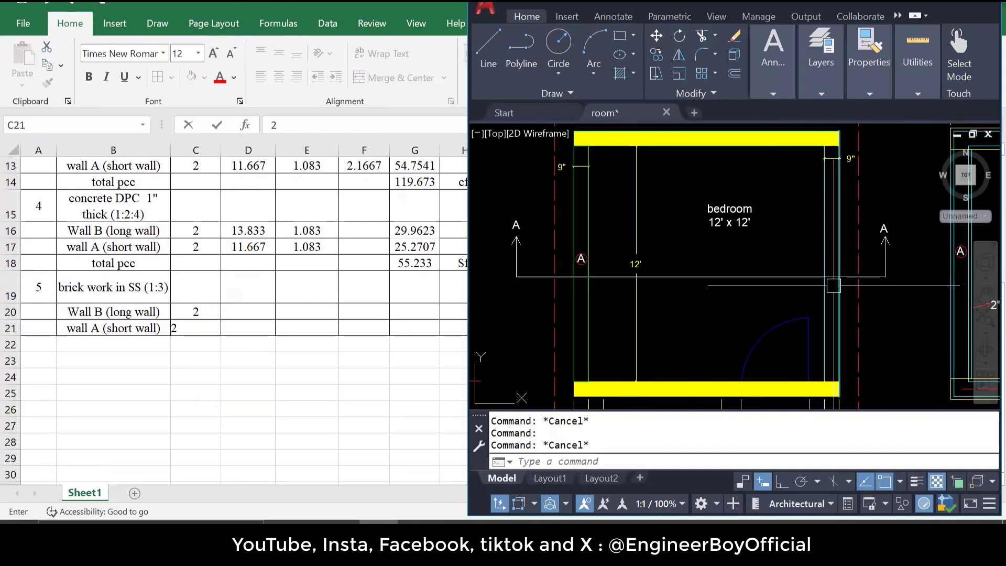
pyautogui.click(269, 349)
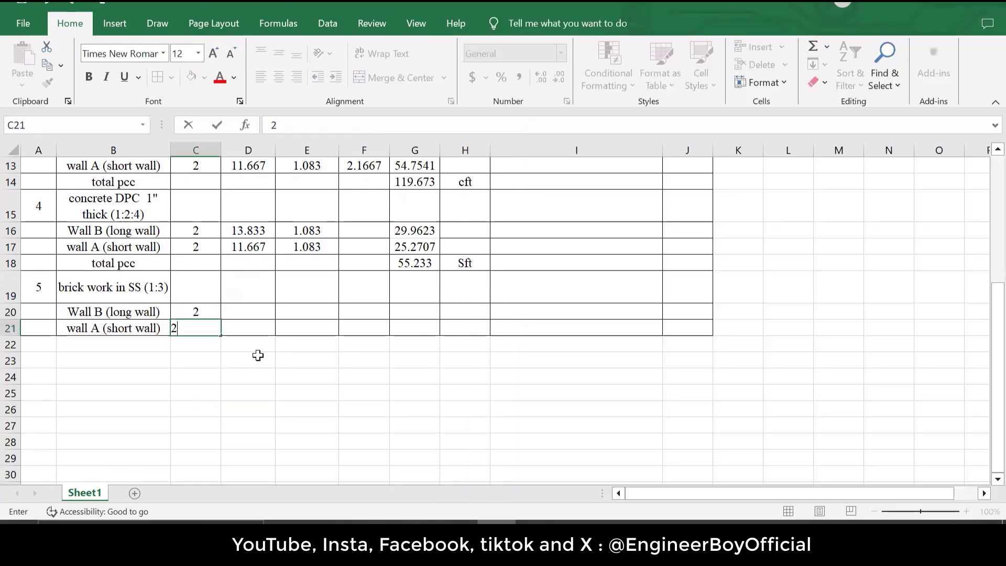
pyautogui.click(246, 364)
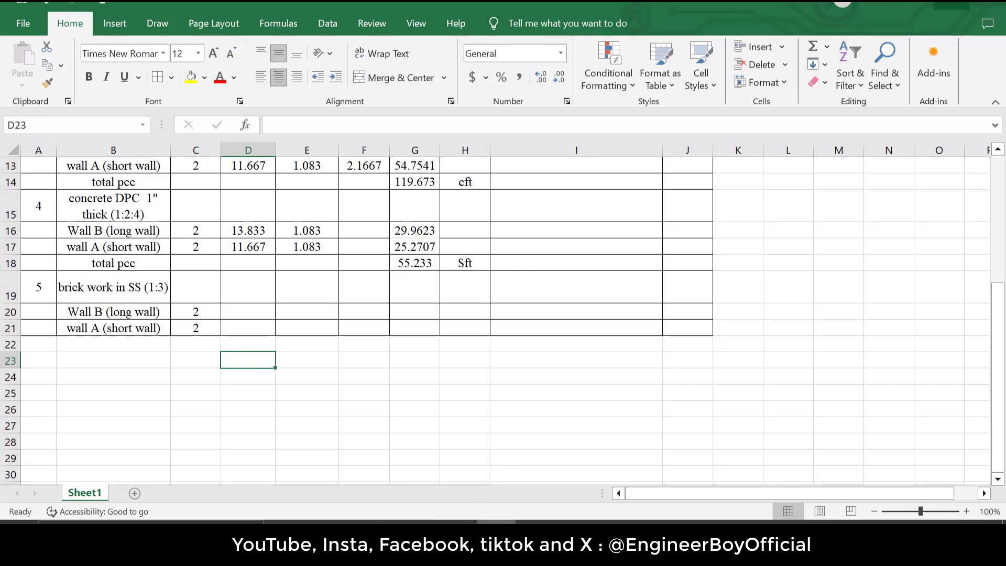
# In the AutoCAD 2D plan, add a linear dimension along the full outer edge of the upper yellow long wall B
pyautogui.click(952, 5)
pyautogui.click(822, 171)
pyautogui.press('Escape')
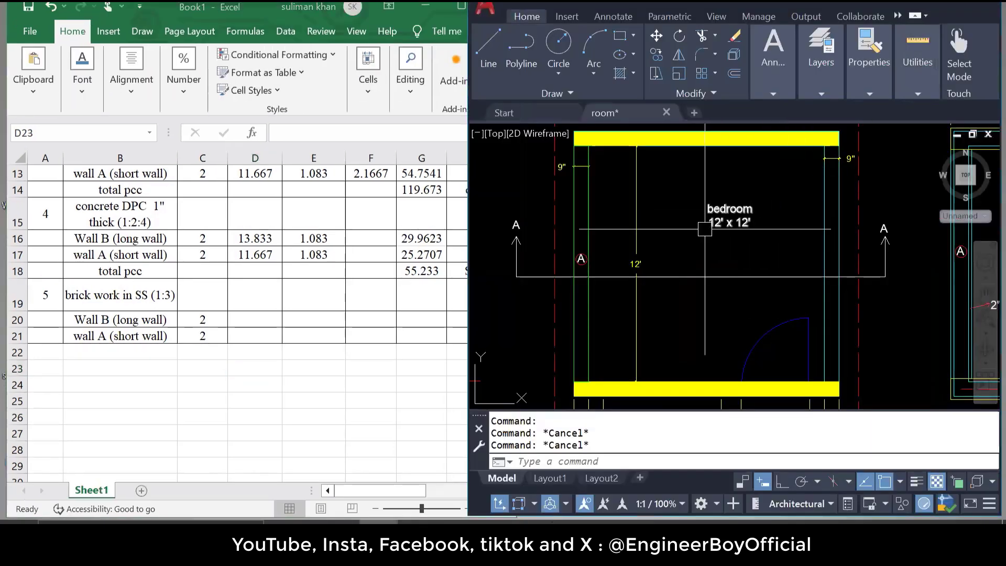
pyautogui.press('Escape')
pyautogui.scroll(-3, 705, 228)
pyautogui.scroll(8, 682, 218)
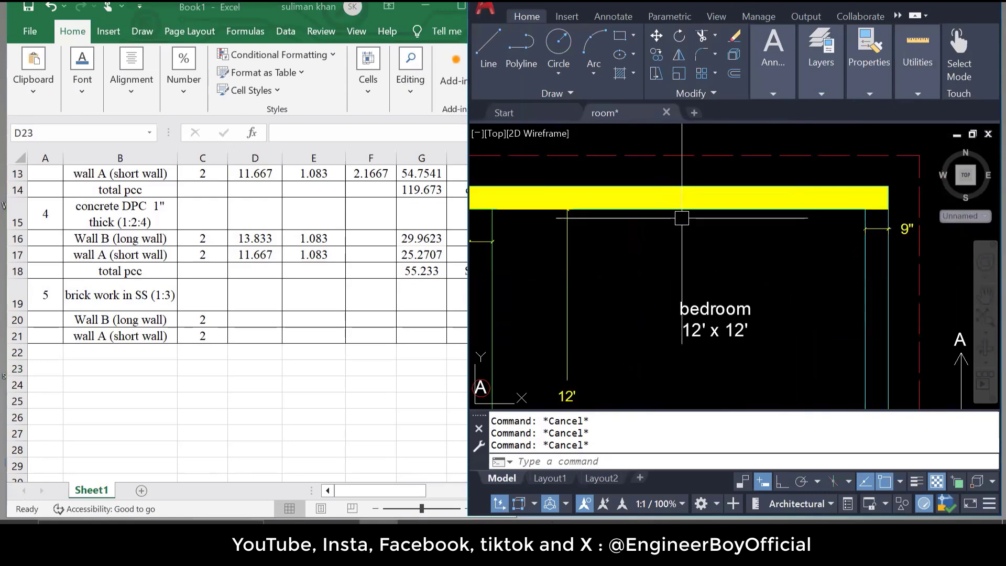
pyautogui.scroll(-2, 681, 218)
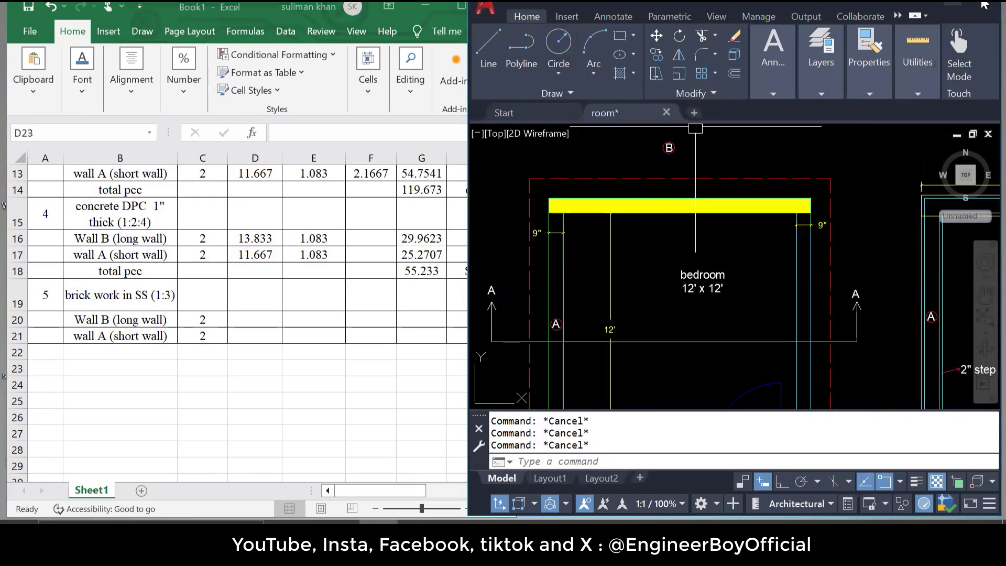
pyautogui.click(974, 5)
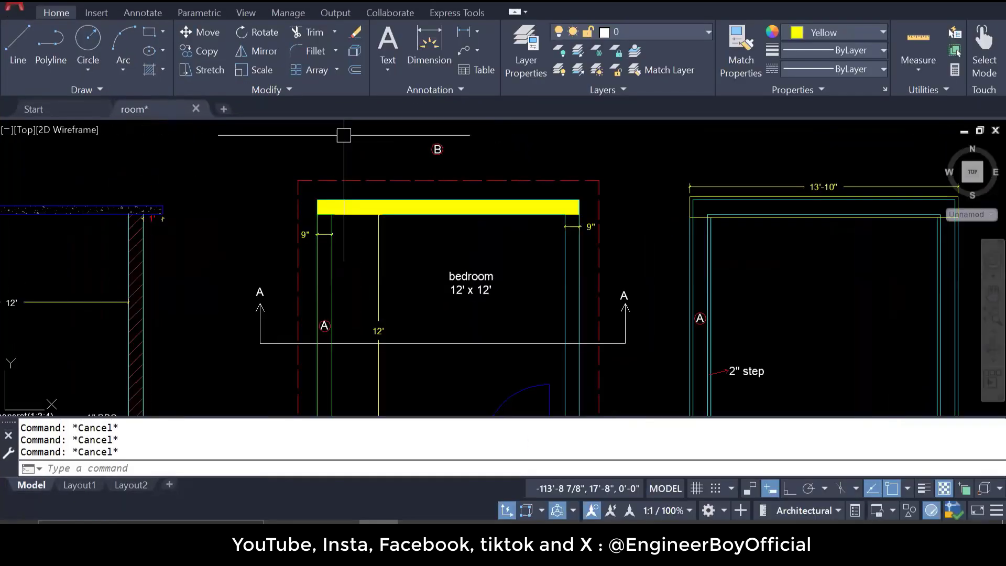
pyautogui.click(143, 12)
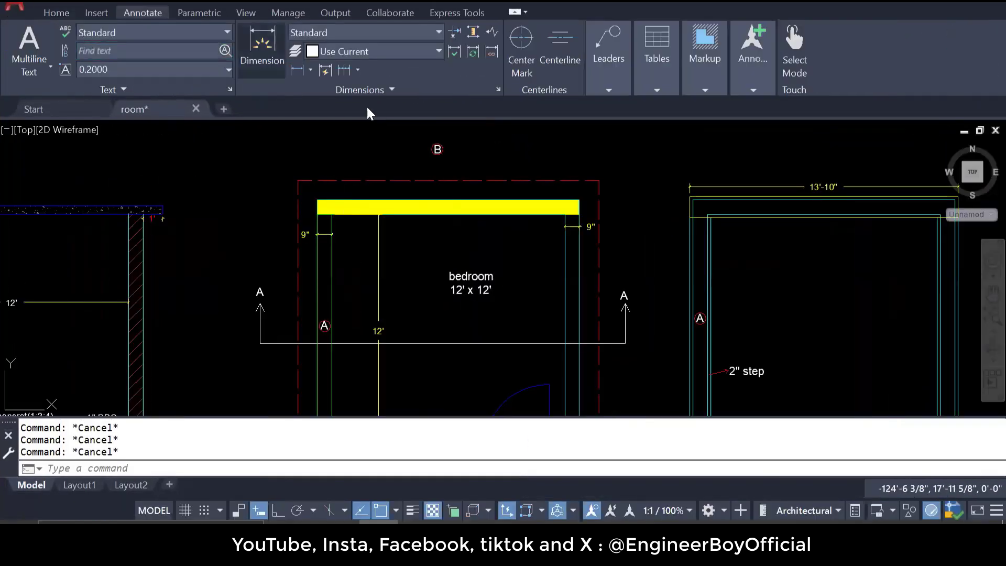
pyautogui.click(297, 69)
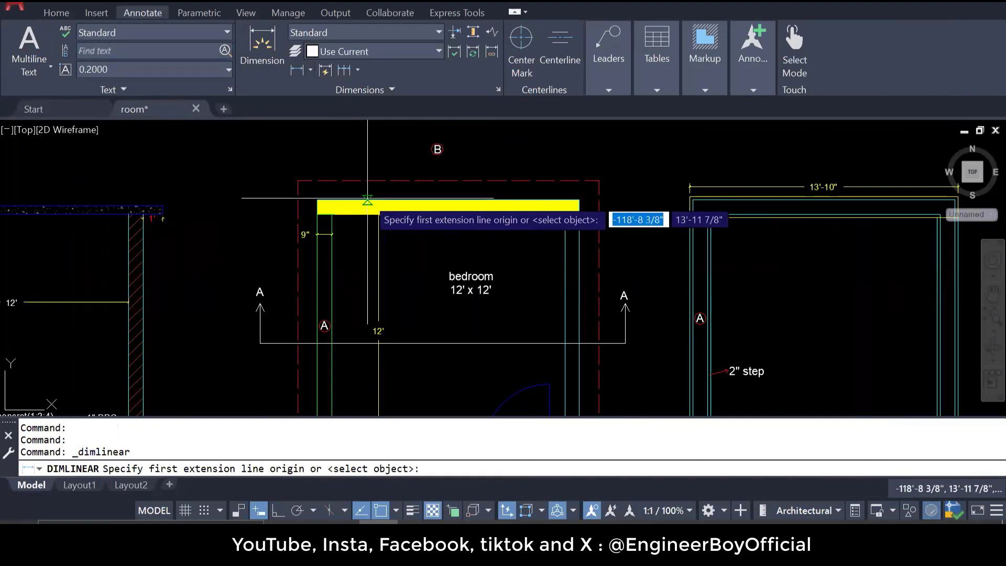
pyautogui.scroll(2, 372, 196)
pyautogui.click(286, 200)
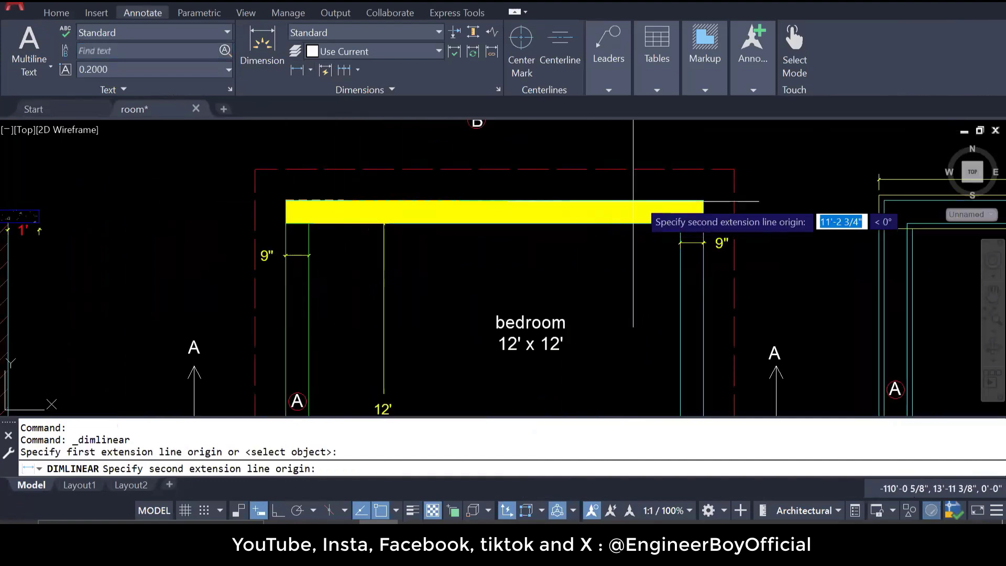
pyautogui.click(703, 201)
pyautogui.click(704, 184)
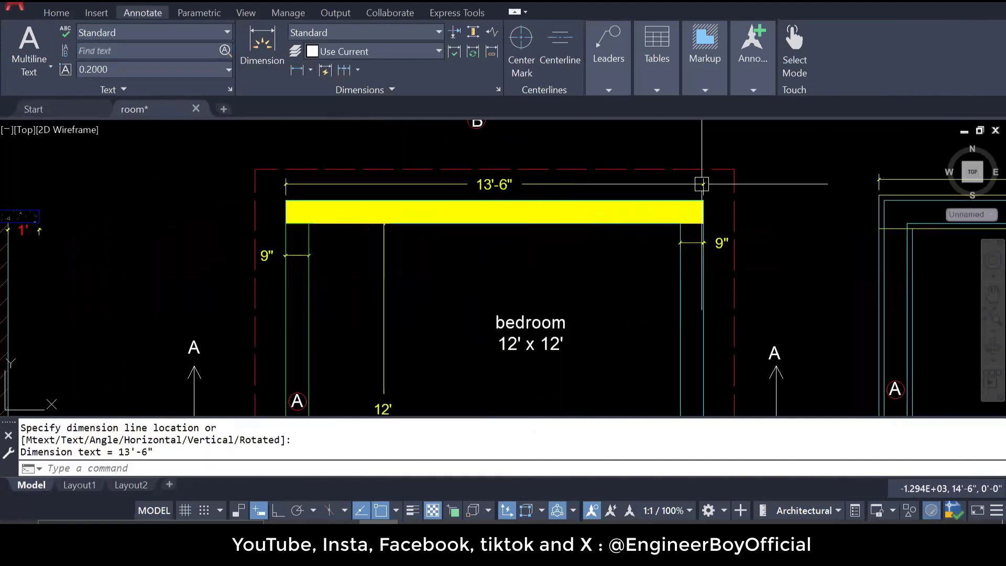
# Check the short wall's length in the plan, and enter the brick work lengths in Excel: 13.5 in D20 and 12 in D21
pyautogui.moveTo(514, 247); pyautogui.dragTo(510, 213)
pyautogui.scroll(-2, 363, 196)
pyautogui.moveTo(336, 242); pyautogui.dragTo(336, 183)
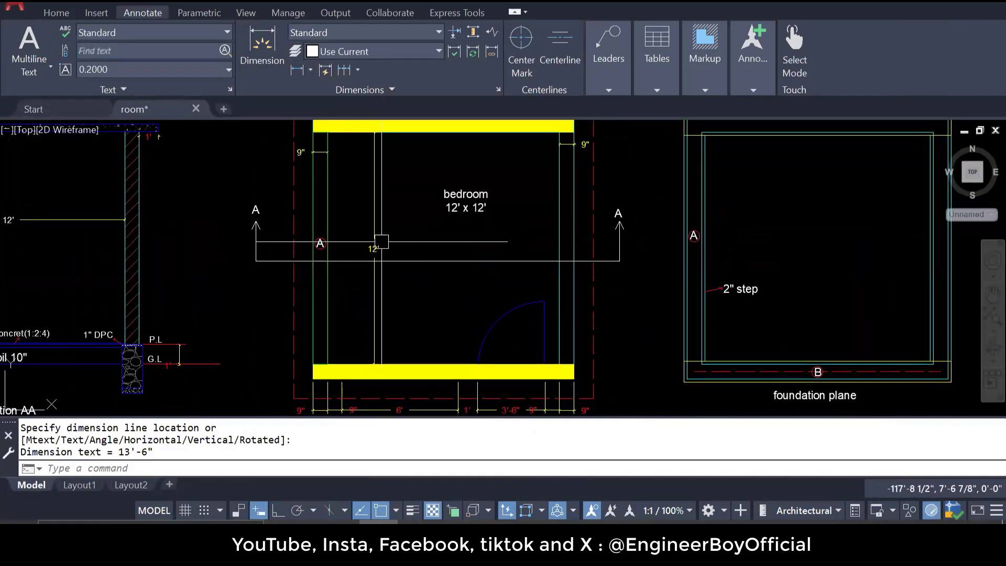
pyautogui.click(327, 188)
pyautogui.press('Escape')
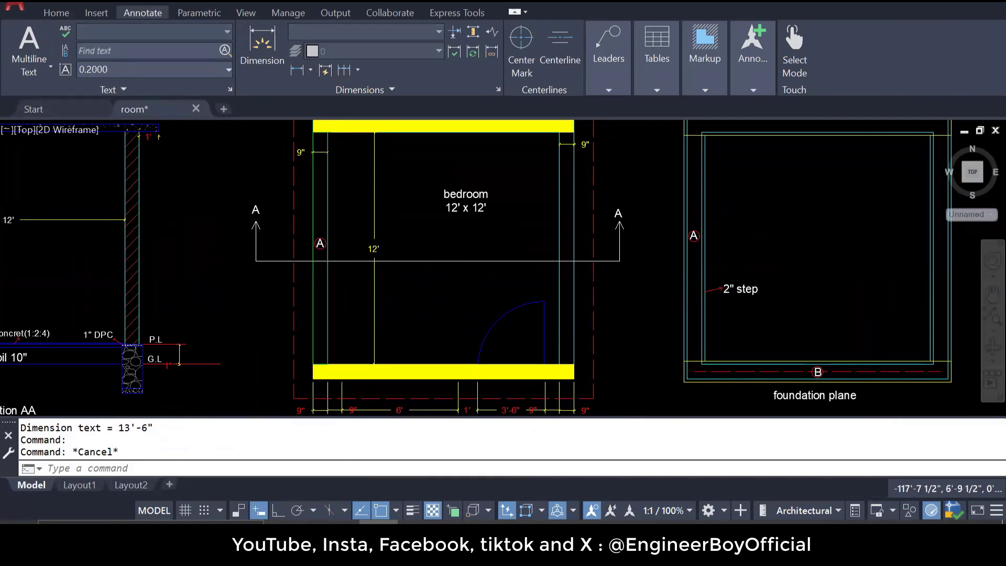
pyautogui.scroll(3, 382, 247)
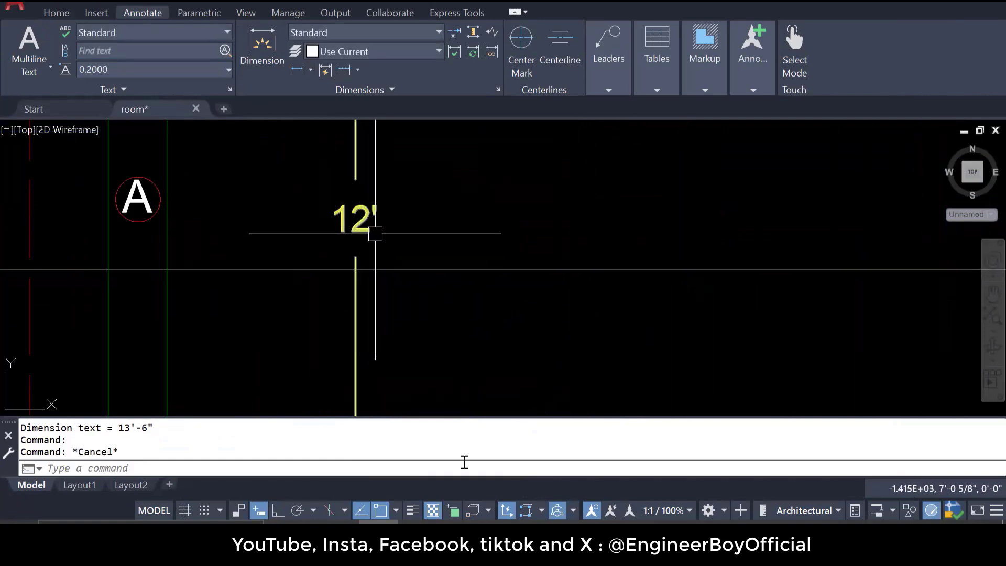
pyautogui.hotkey('alt', 'Tab')
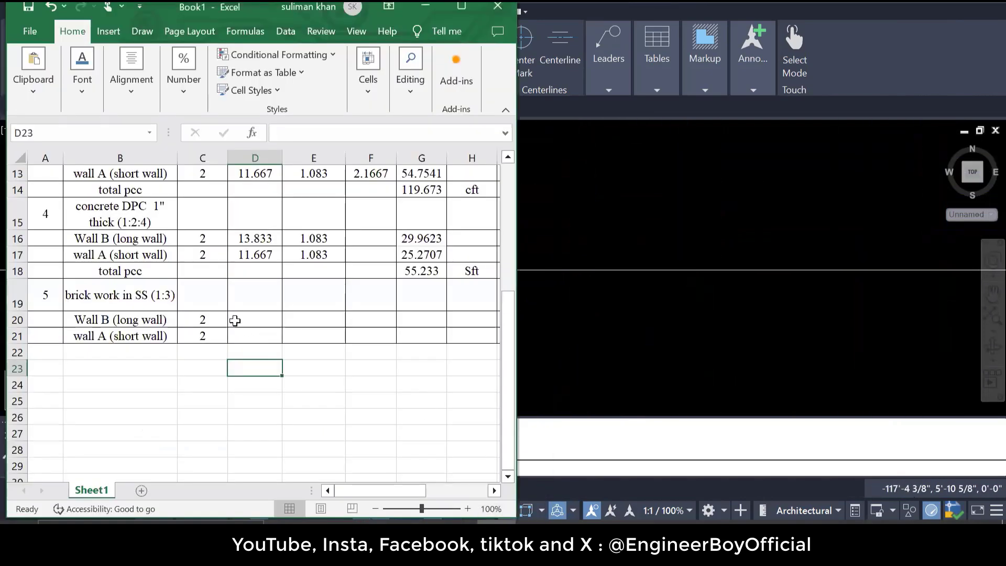
pyautogui.click(239, 321)
pyautogui.write('13.5')
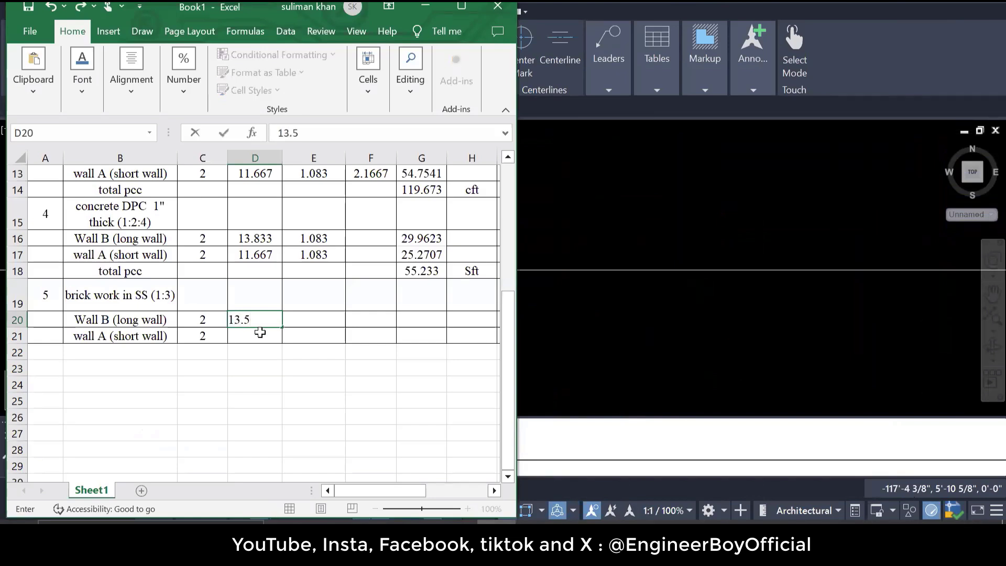
pyautogui.press('Return')
pyautogui.write('12')
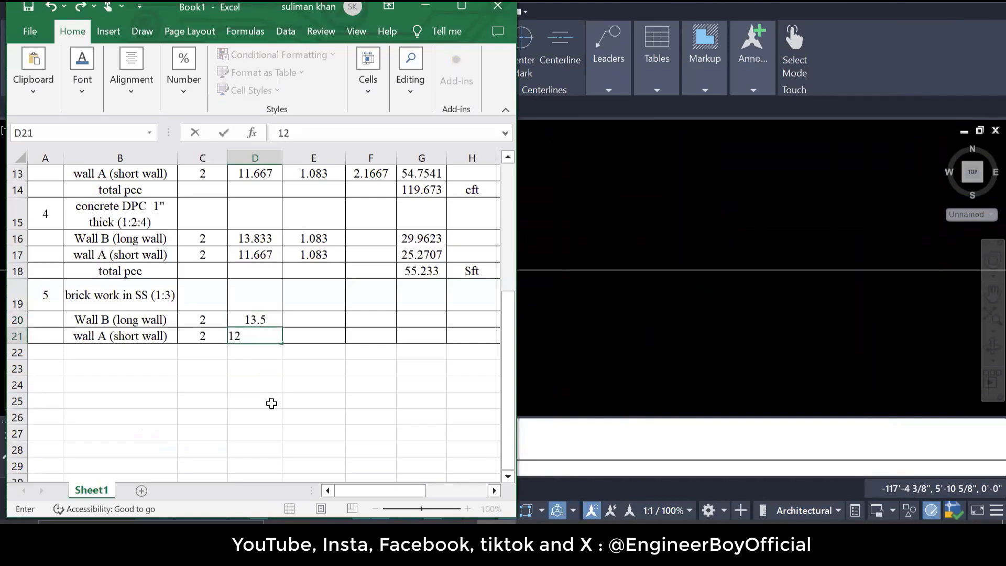
pyautogui.click(271, 403)
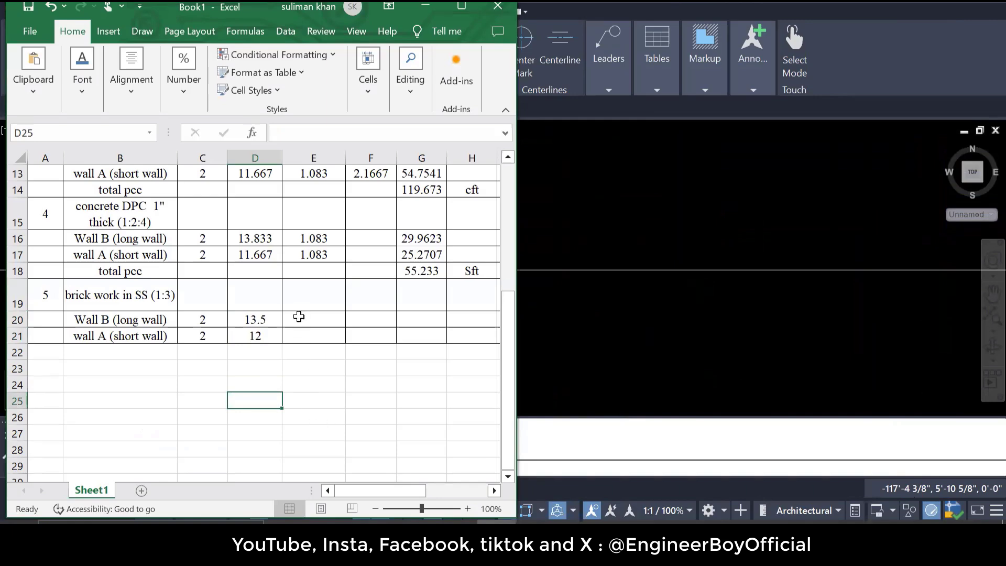
# In x-section AA of the AutoCAD drawing, add a linear dimension across the left brick wall's thickness just below the roof slab
pyautogui.click(298, 317)
pyautogui.click(613, 304)
pyautogui.scroll(-5, 614, 301)
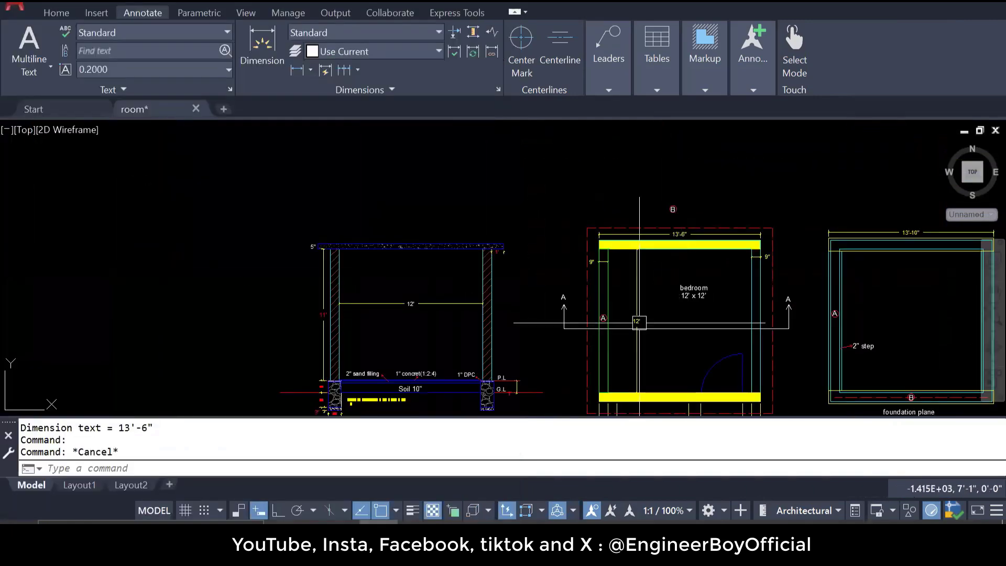
pyautogui.moveTo(487, 303); pyautogui.dragTo(471, 253)
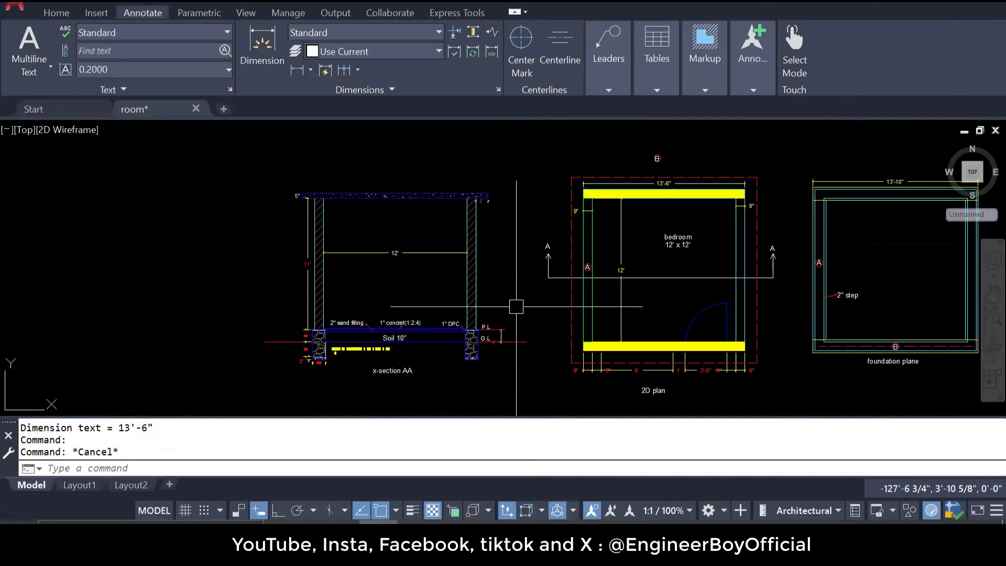
pyautogui.scroll(2, 321, 327)
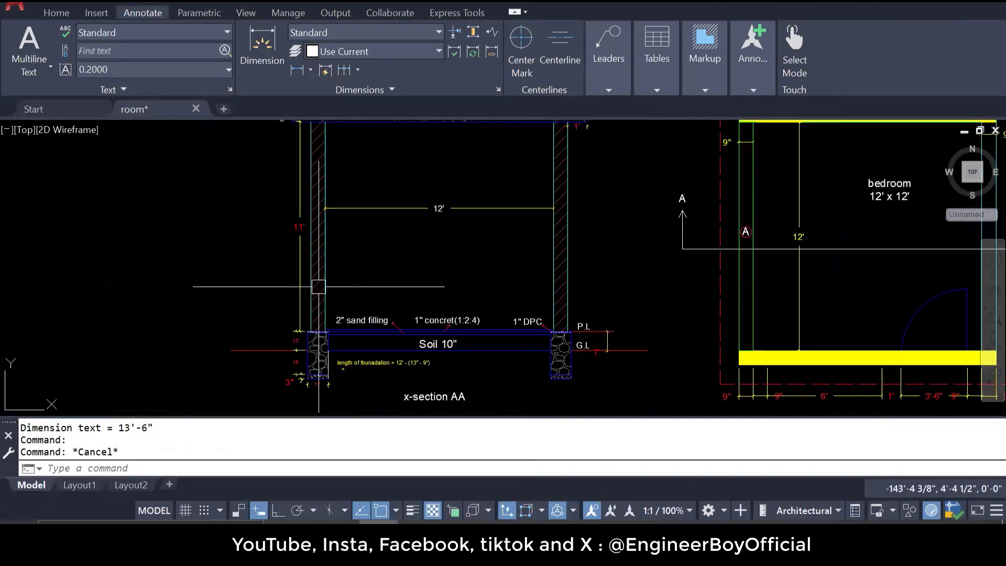
pyautogui.moveTo(369, 186); pyautogui.dragTo(353, 288)
pyautogui.scroll(6, 314, 228)
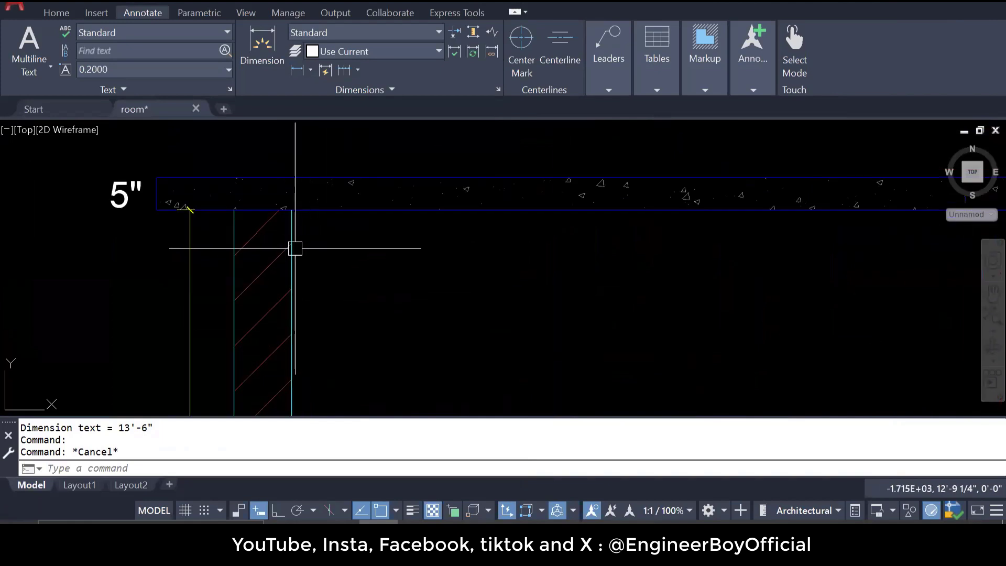
pyautogui.click(296, 70)
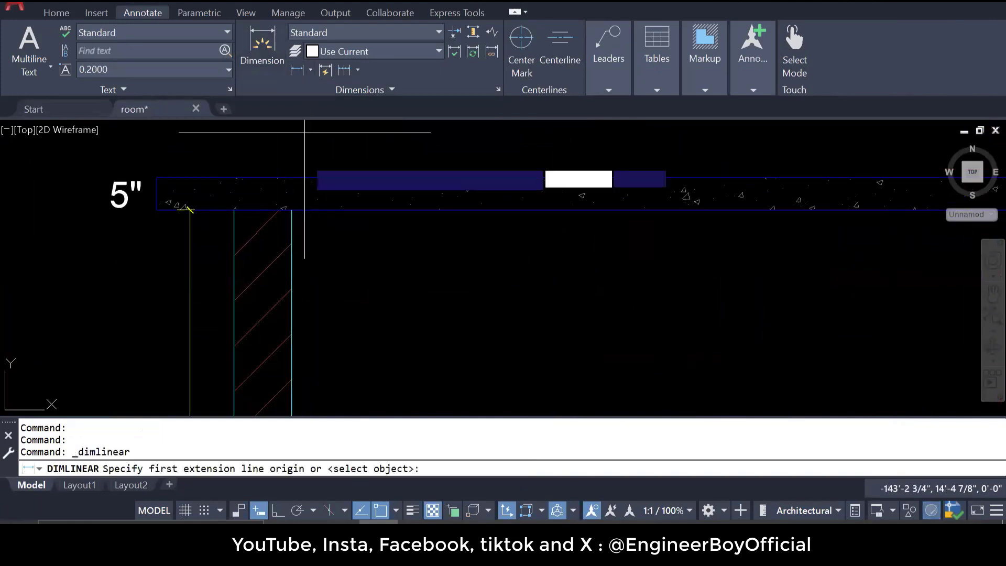
pyautogui.click(292, 257)
pyautogui.click(233, 272)
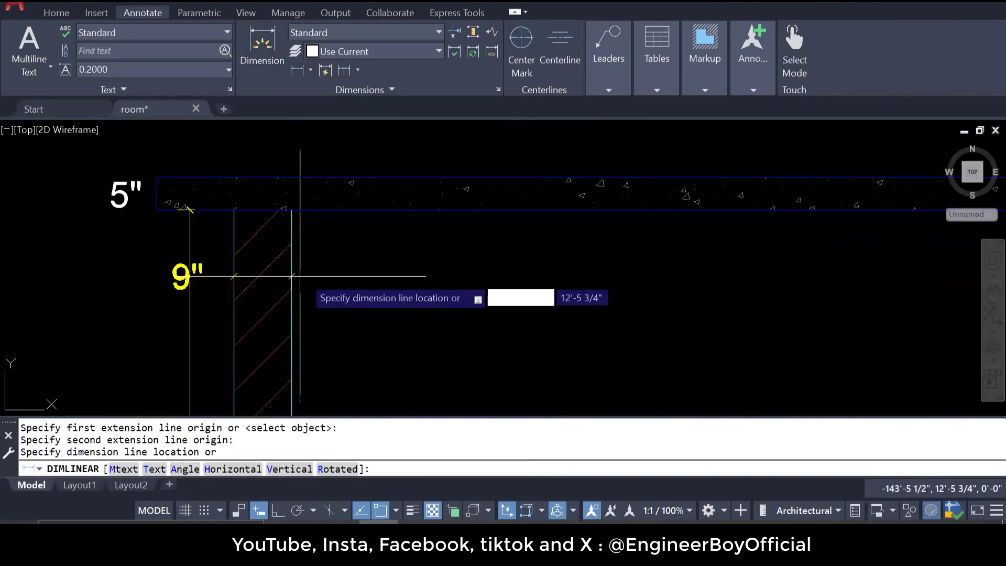
pyautogui.click(414, 267)
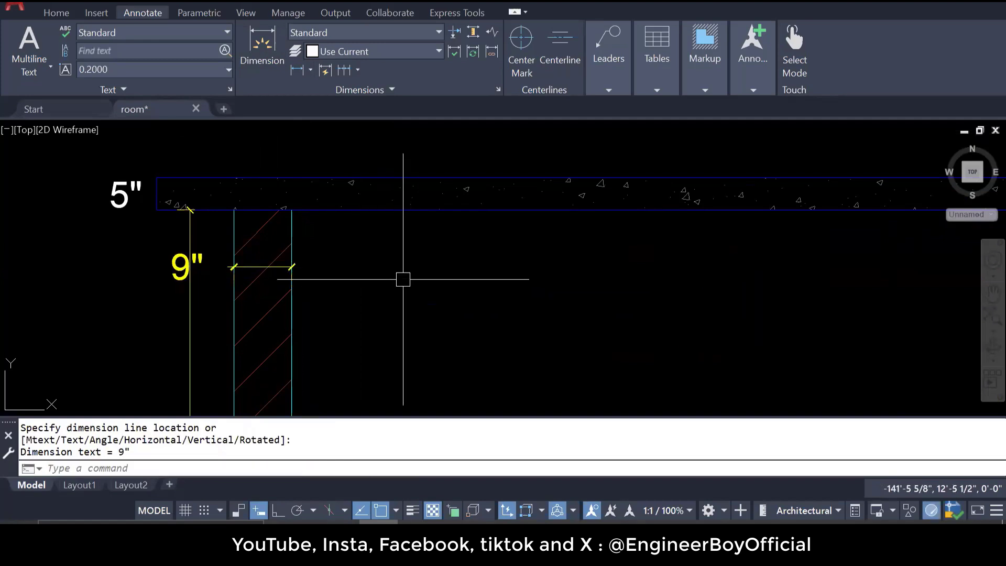
# Enter a brick work width of 0.75 for Wall B in E20 of the Excel estimate and fill it down to E21
pyautogui.click(380, 533)
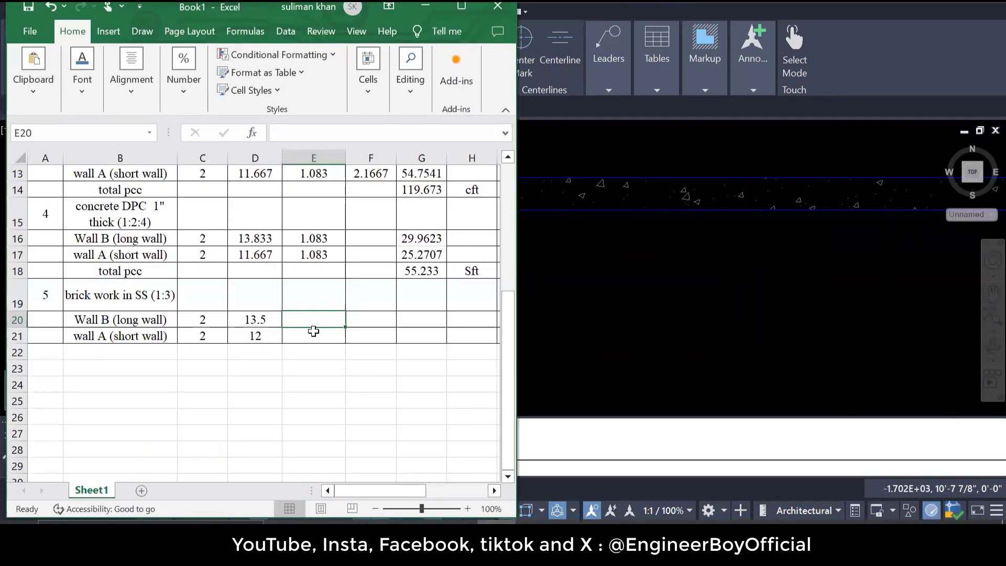
pyautogui.write('0.75')
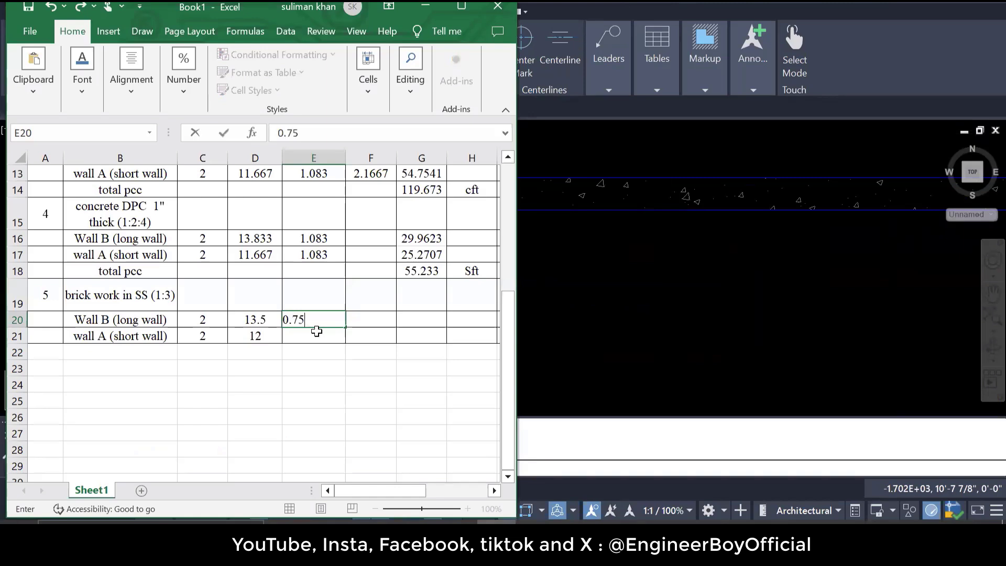
pyautogui.press('Return')
pyautogui.click(315, 321)
pyautogui.moveTo(344, 328); pyautogui.dragTo(342, 339)
pyautogui.click(335, 382)
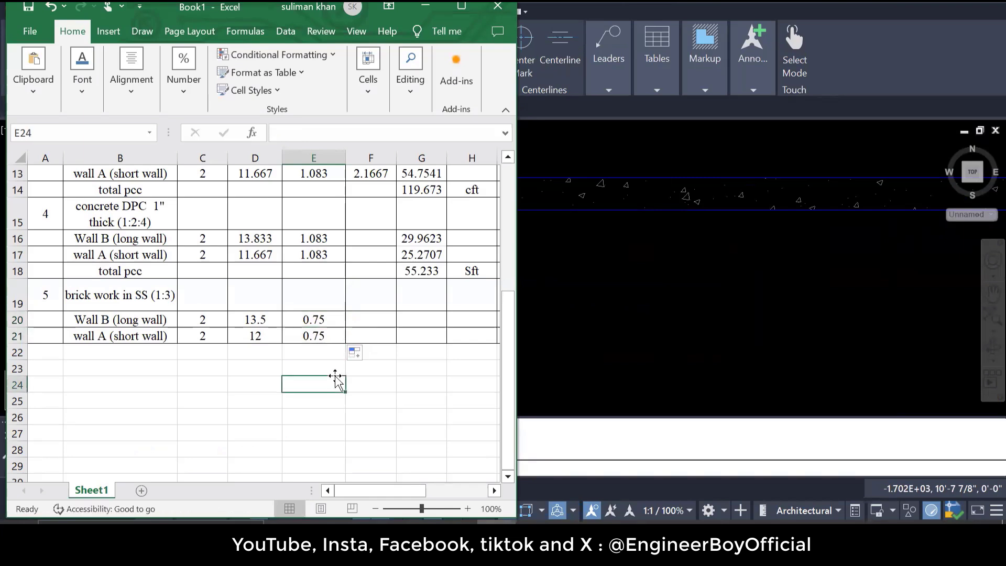
# Examine the brick wall's height dimension in x-section AA of the AutoCAD drawing
pyautogui.click(361, 322)
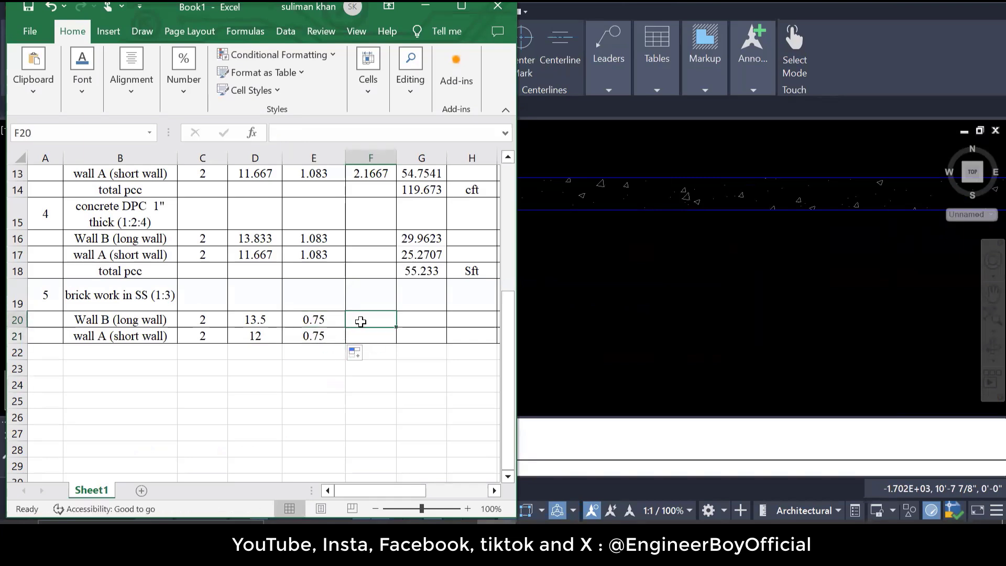
pyautogui.click(632, 321)
pyautogui.scroll(-5, 511, 301)
pyautogui.moveTo(563, 320); pyautogui.dragTo(405, 203)
pyautogui.scroll(4, 252, 265)
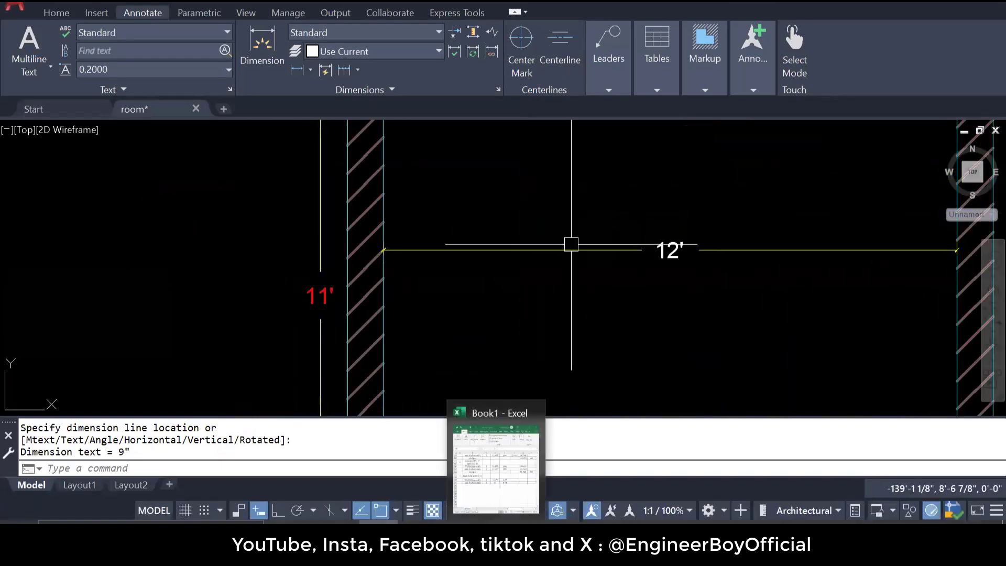
pyautogui.scroll(-5, 586, 270)
pyautogui.scroll(4, 586, 270)
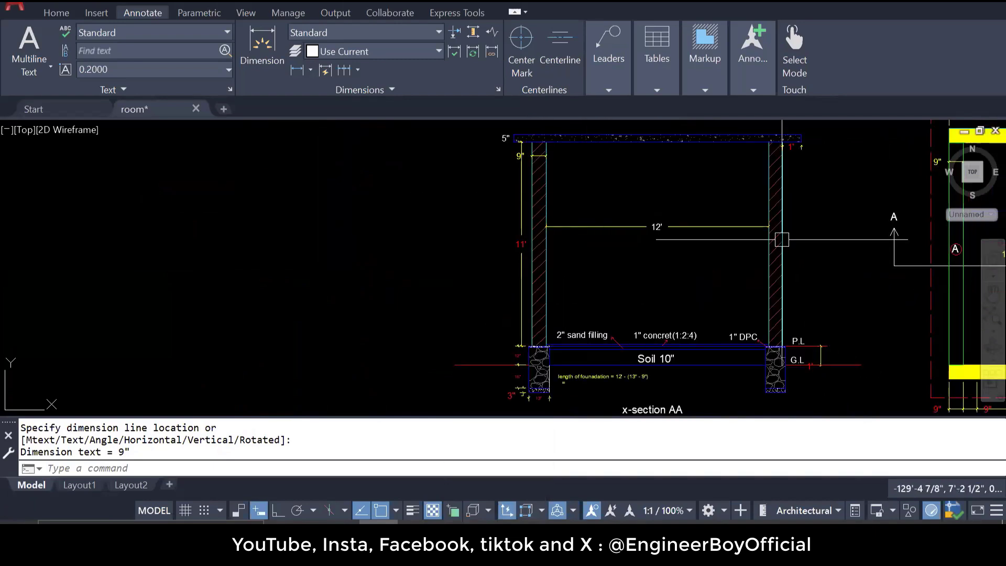
pyautogui.scroll(2, 774, 219)
pyautogui.scroll(2, 372, 260)
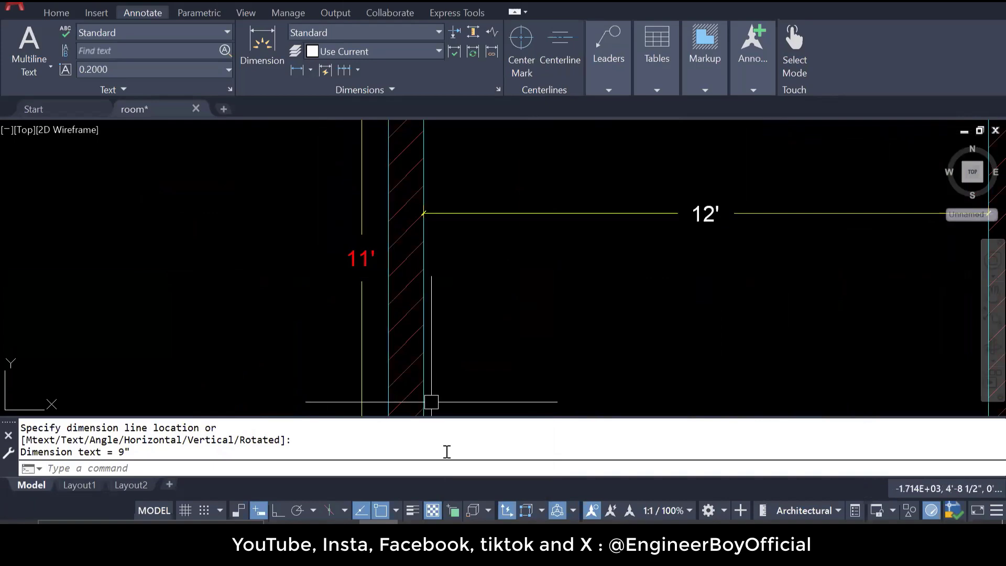
pyautogui.click(951, 2)
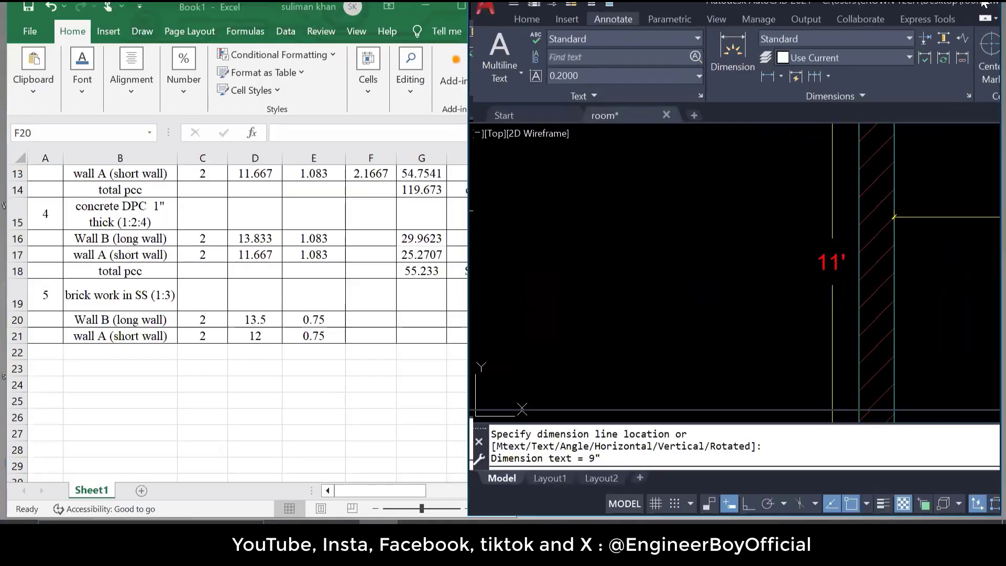
# Enter a brick work height of 11 for Wall B in F20 and wall A in F21 of the Excel estimate
pyautogui.click(371, 319)
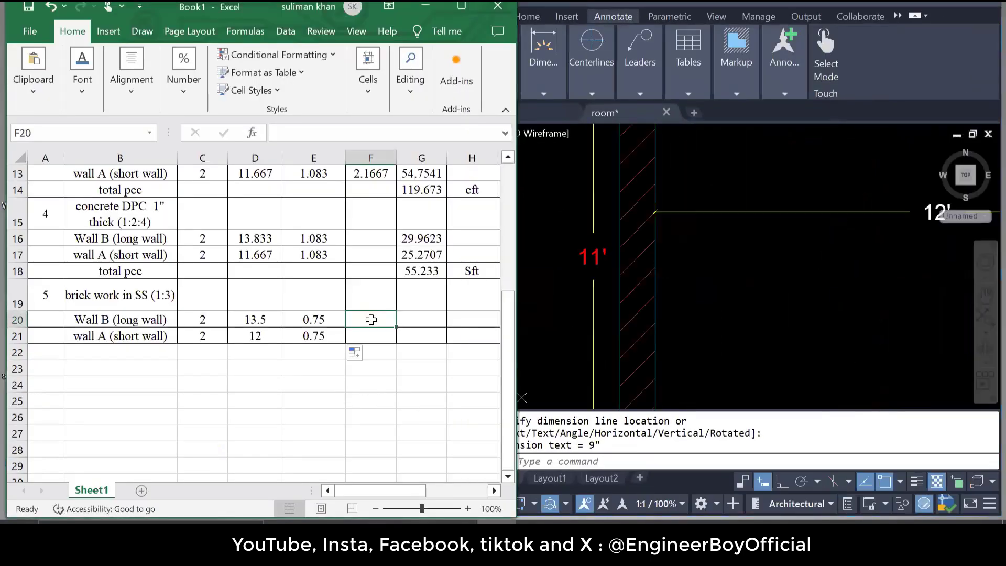
pyautogui.write('11')
pyautogui.click(366, 339)
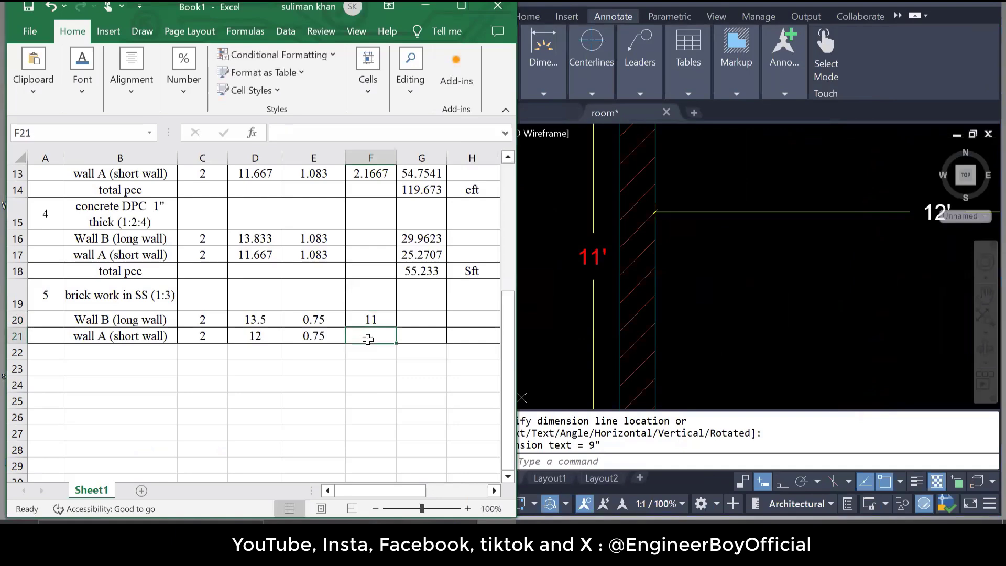
pyautogui.write('11')
pyautogui.click(387, 380)
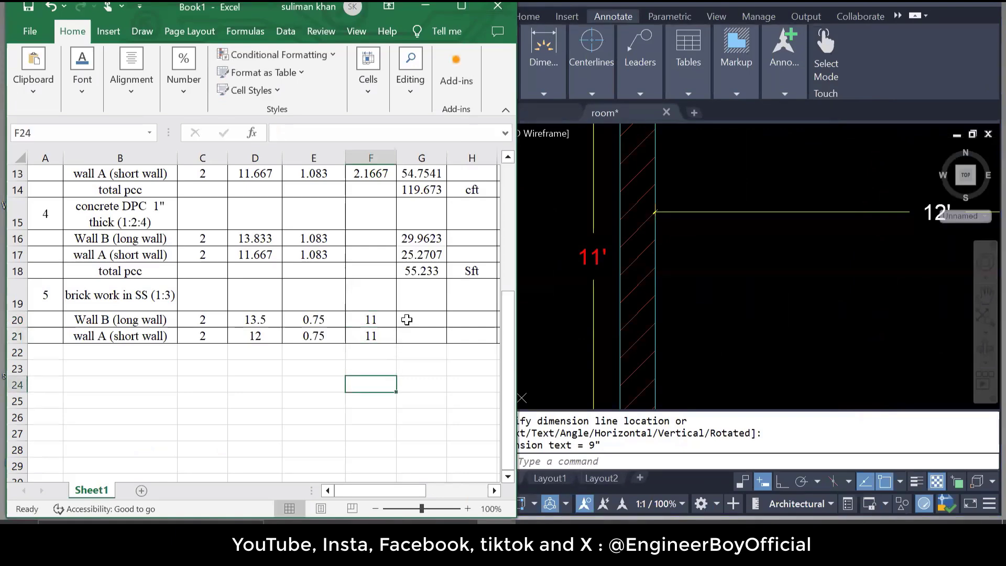
# Copy the stone work volume formula from G12 to G20 for the brick work and fill it down to G21
pyautogui.click(408, 320)
pyautogui.scroll(2, 421, 189)
pyautogui.click(415, 222)
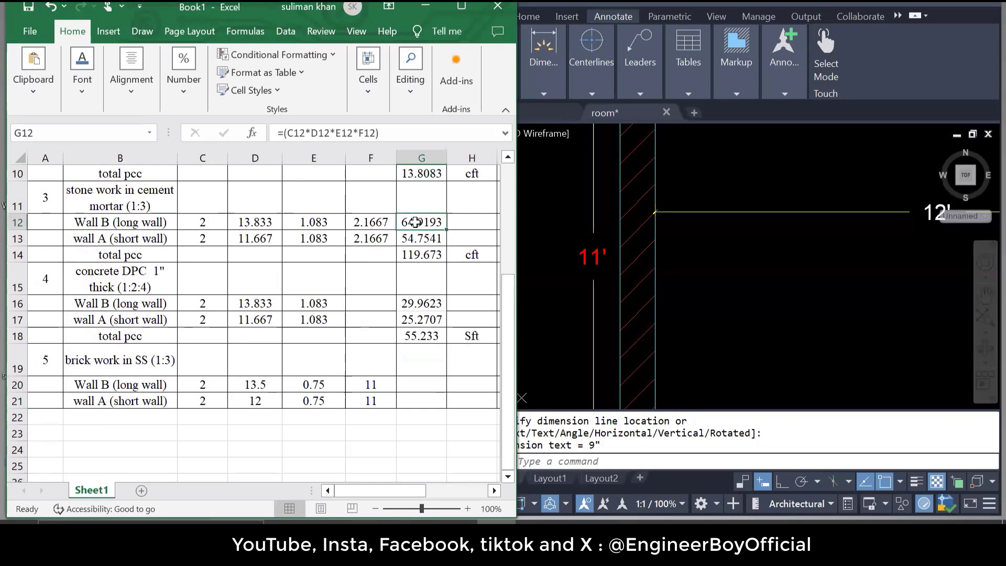
pyautogui.hotkey('ctrl', 'c')
pyautogui.click(422, 385)
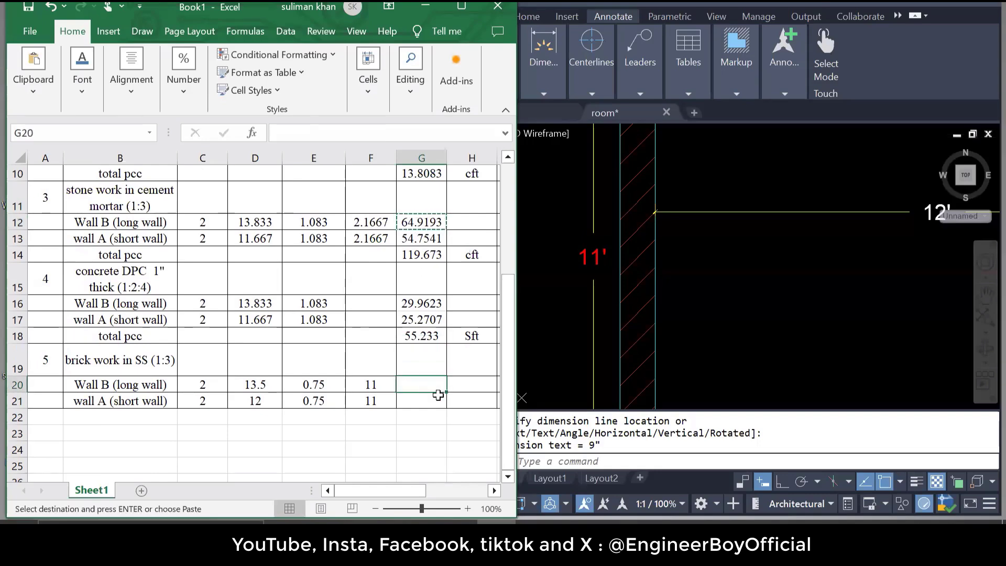
pyautogui.hotkey('ctrl', 'v')
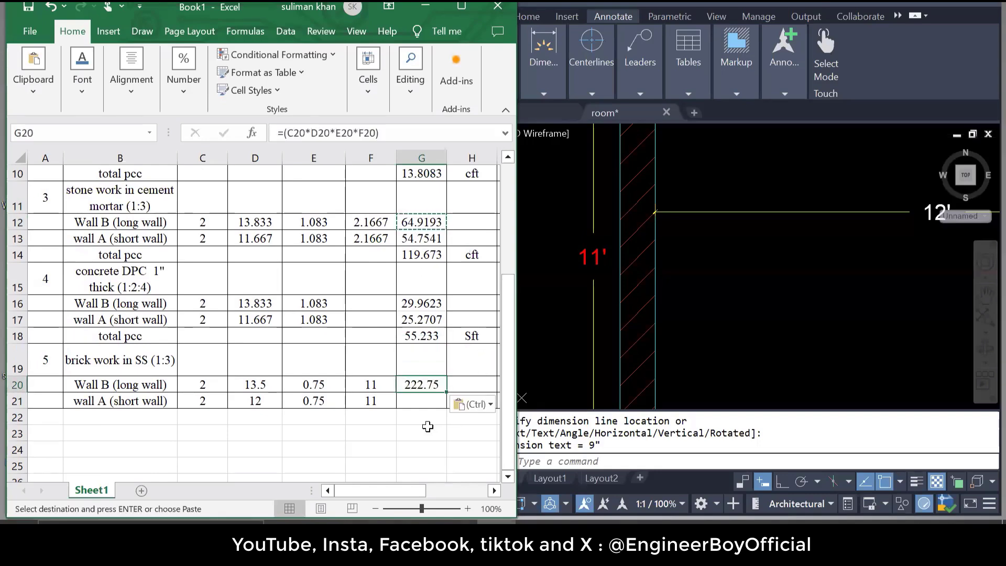
pyautogui.click(428, 427)
pyautogui.click(411, 386)
pyautogui.doubleClick(414, 385)
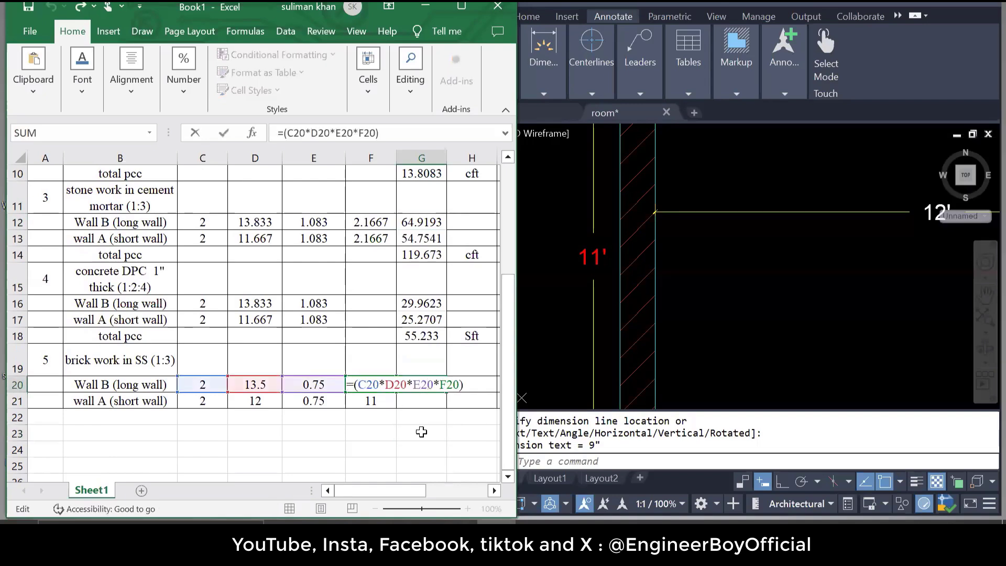
pyautogui.press('Escape')
pyautogui.moveTo(444, 392); pyautogui.dragTo(435, 404)
# Add a "total BW" row in row 22, summing G20:G21 into G22 and entering the unit cft in H22
pyautogui.scroll(-2, 328, 402)
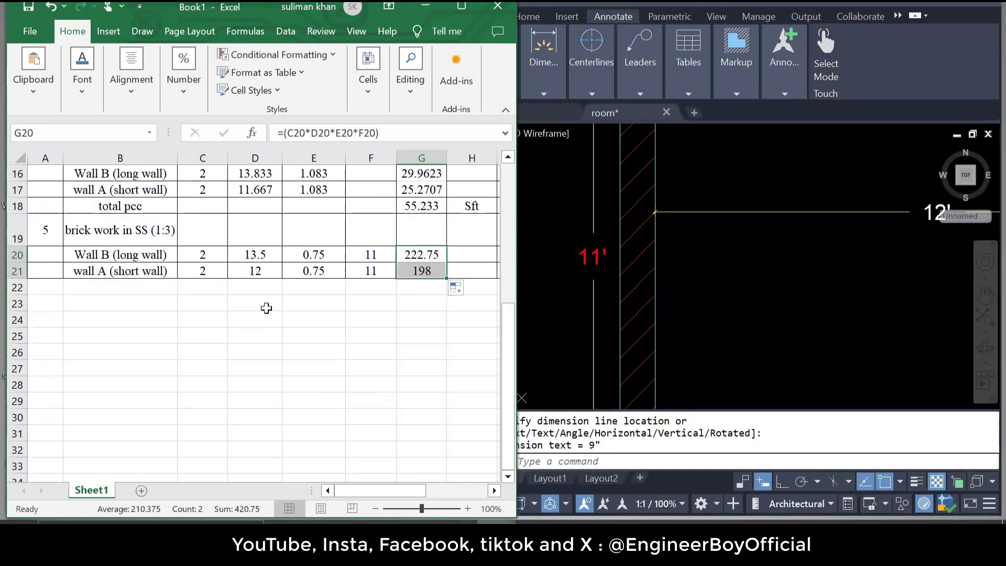
pyautogui.click(154, 289)
pyautogui.write('total BW')
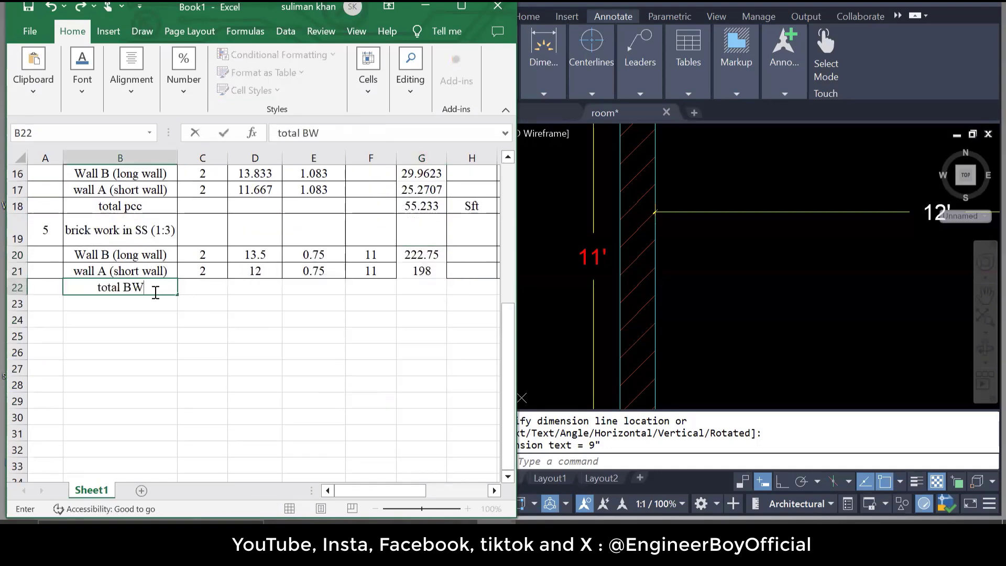
pyautogui.click(421, 288)
pyautogui.moveTo(427, 250); pyautogui.dragTo(416, 282)
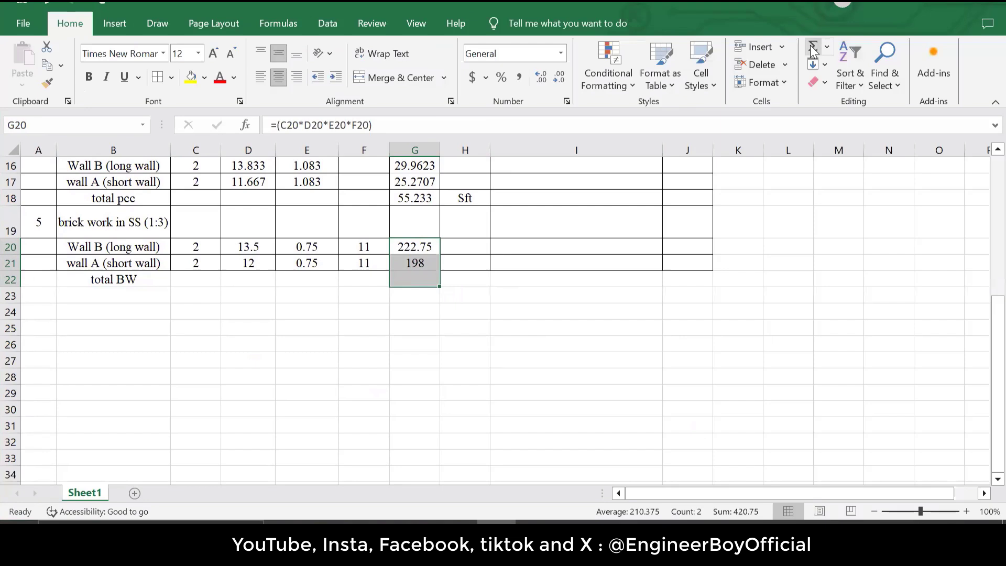
pyautogui.click(813, 46)
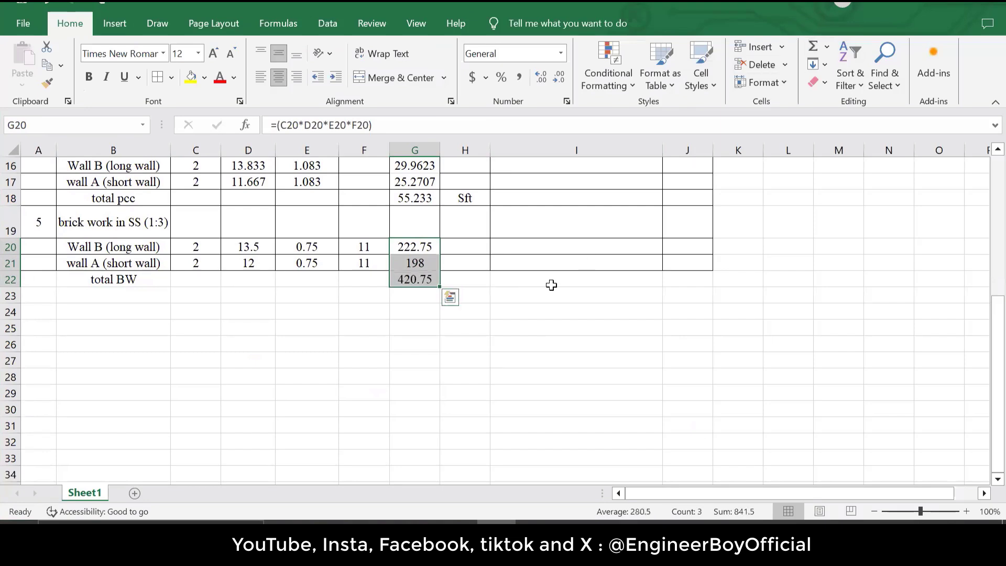
pyautogui.click(503, 300)
pyautogui.click(466, 280)
pyautogui.write('cft')
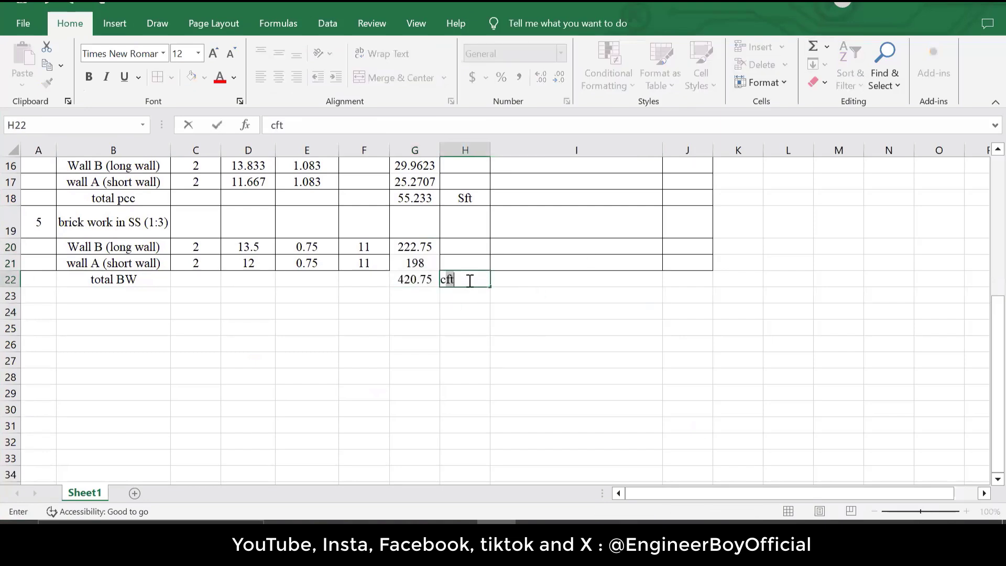
pyautogui.click(527, 380)
# Apply all borders to columns A through J from row 20 down to extend the estimate table's grid
pyautogui.moveTo(39, 244); pyautogui.dragTo(712, 432)
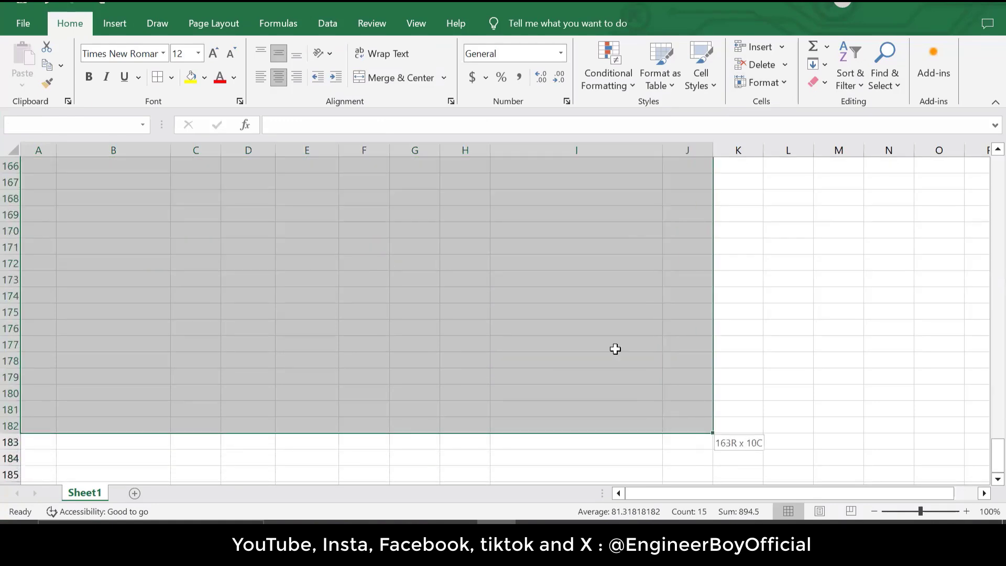
pyautogui.click(380, 302)
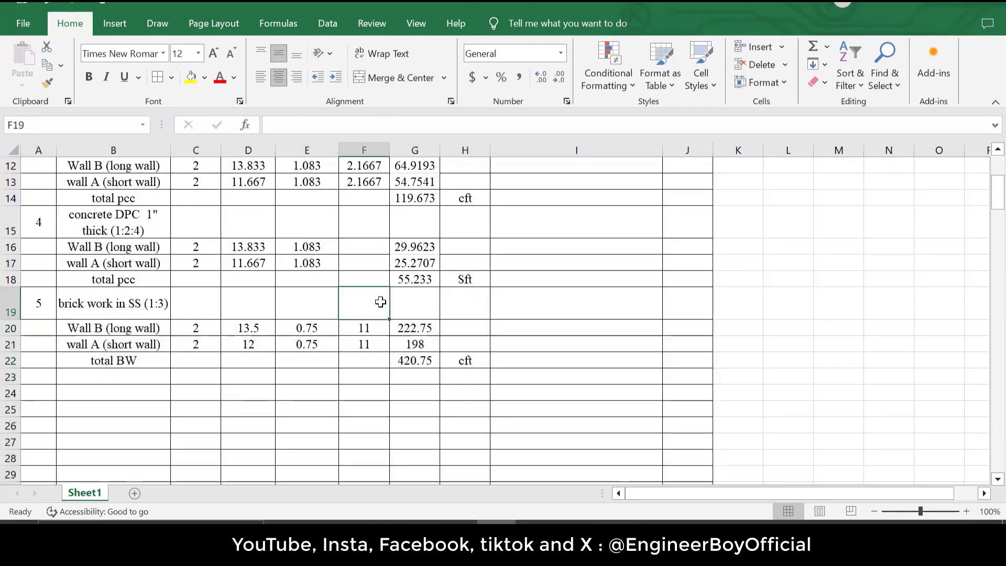
pyautogui.click(413, 449)
pyautogui.scroll(4, 387, 378)
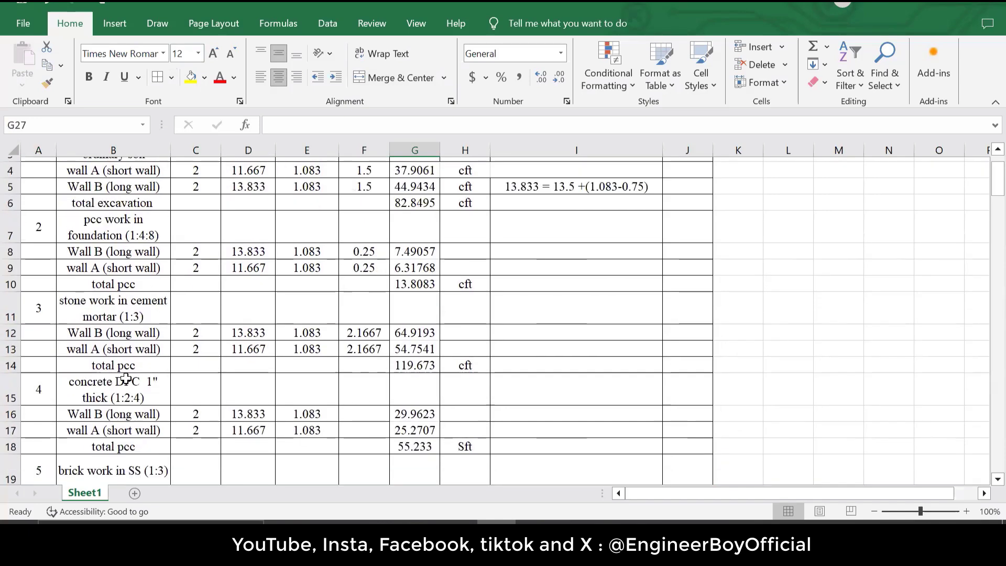
pyautogui.scroll(-4, 102, 302)
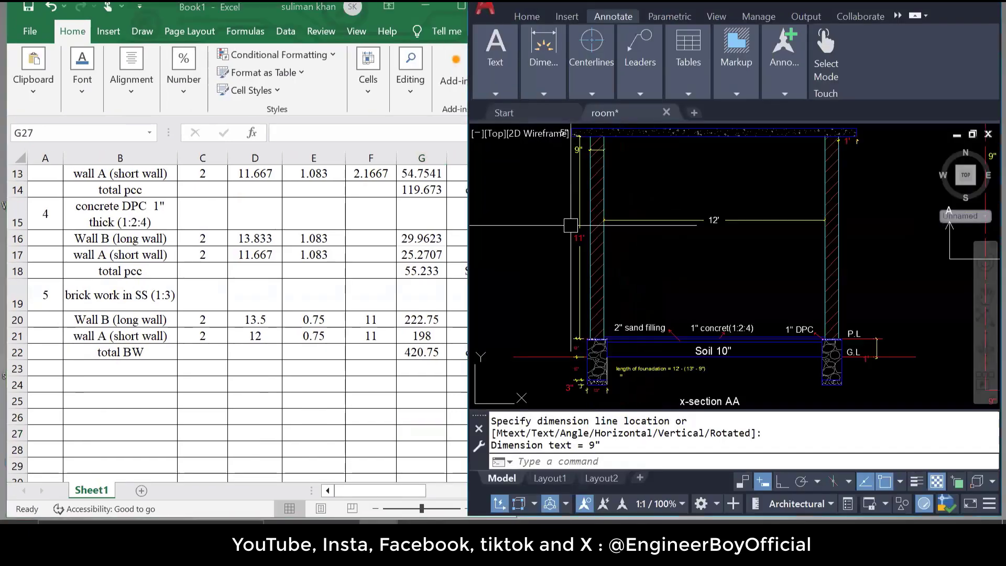
# Inspect the roof slab above the brick walls in x-section AA of the AutoCAD drawing
pyautogui.scroll(2, 591, 199)
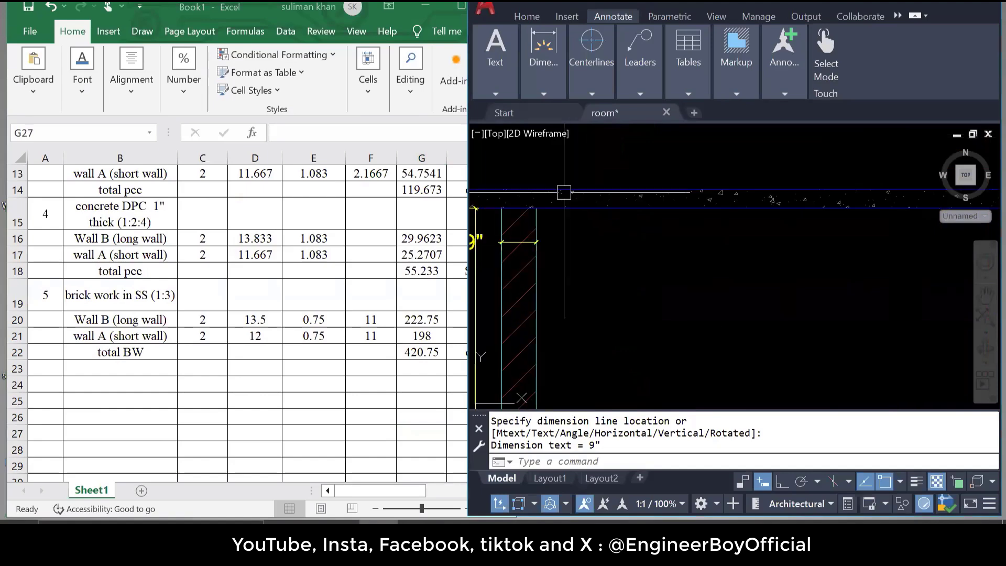
pyautogui.press('Escape')
pyautogui.press('Escape')
pyautogui.click(611, 201)
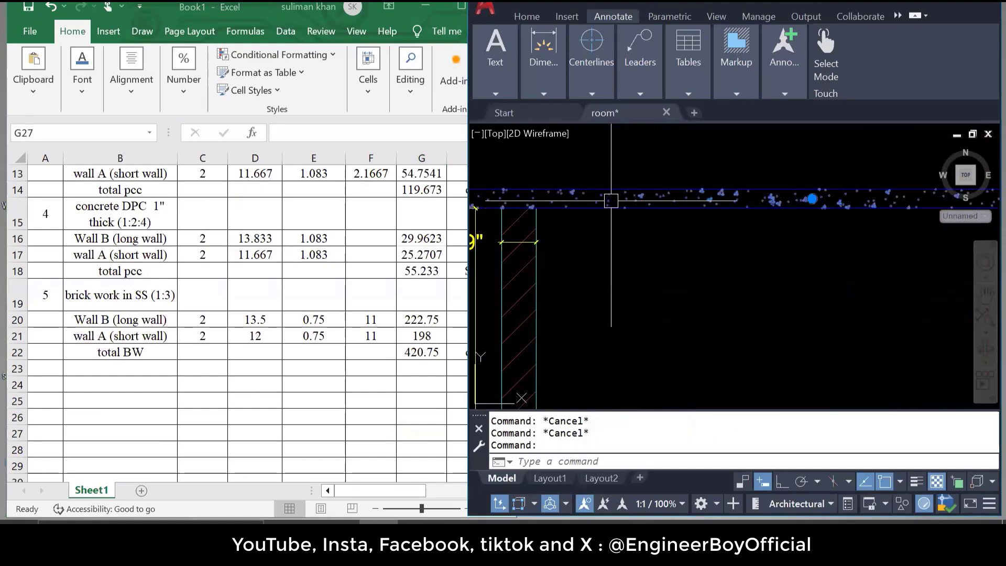
pyautogui.press('Escape')
pyautogui.scroll(-2, 696, 252)
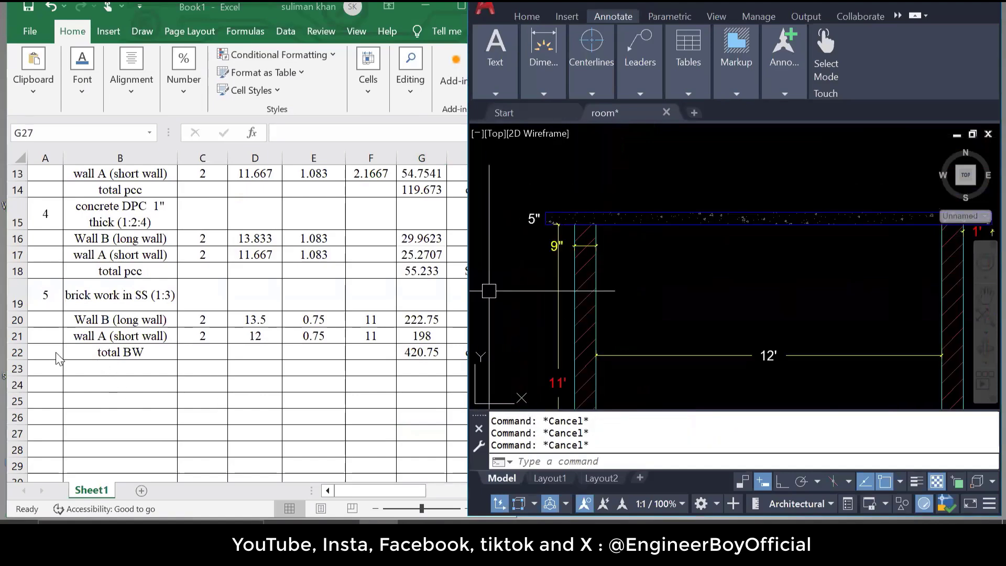
# Add item 6, "RCC slab (1:2:4)", in row 23 of the Excel estimate with a quantity of 1 in C23
pyautogui.click(55, 373)
pyautogui.write('6')
pyautogui.click(116, 367)
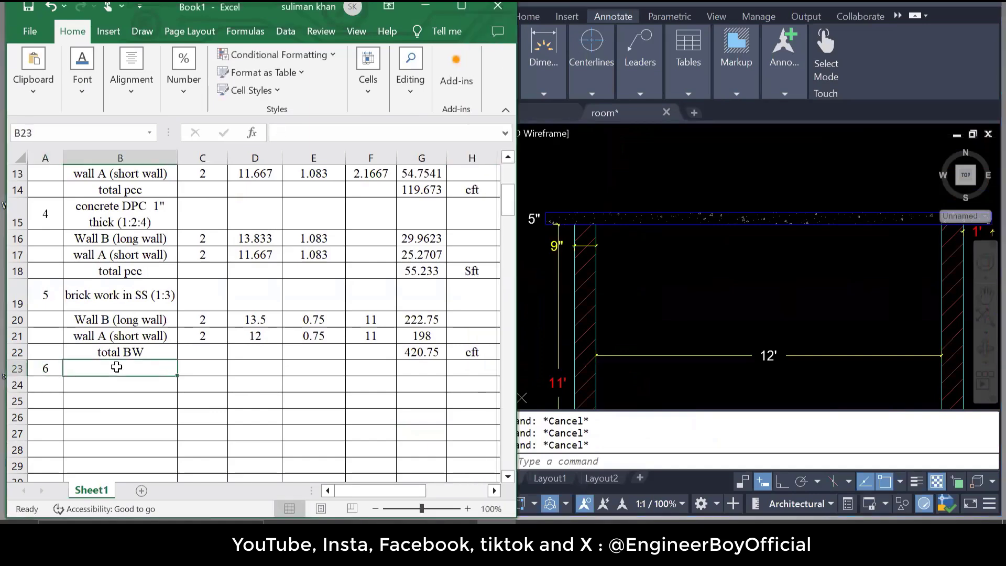
pyautogui.write('R')
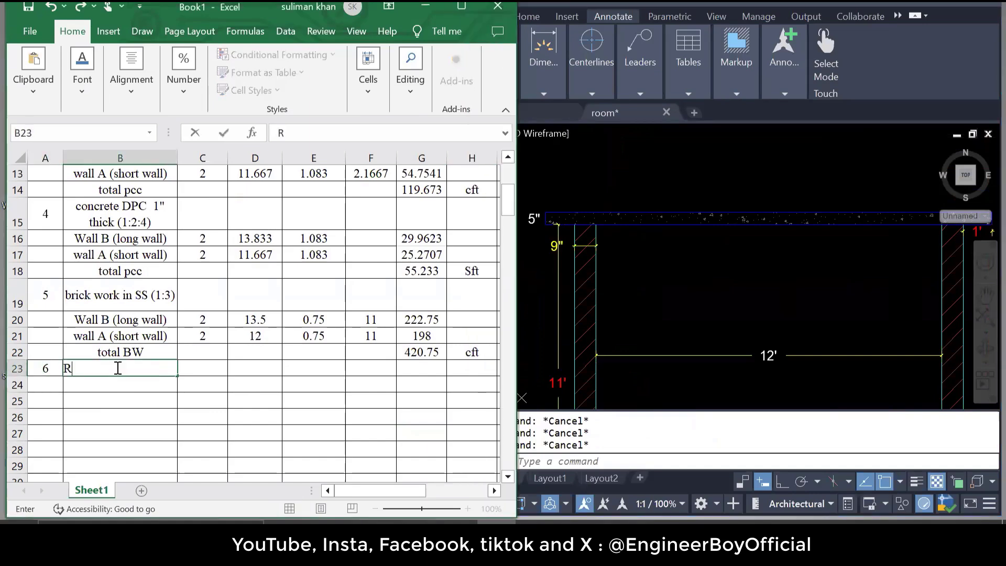
pyautogui.write('lab (1:2:')
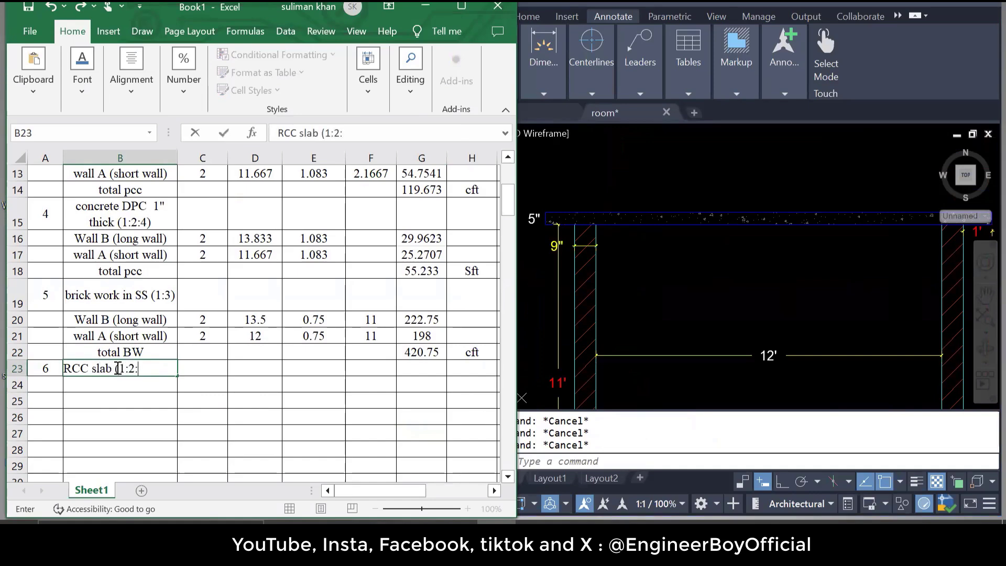
pyautogui.write('4)')
pyautogui.press('Return')
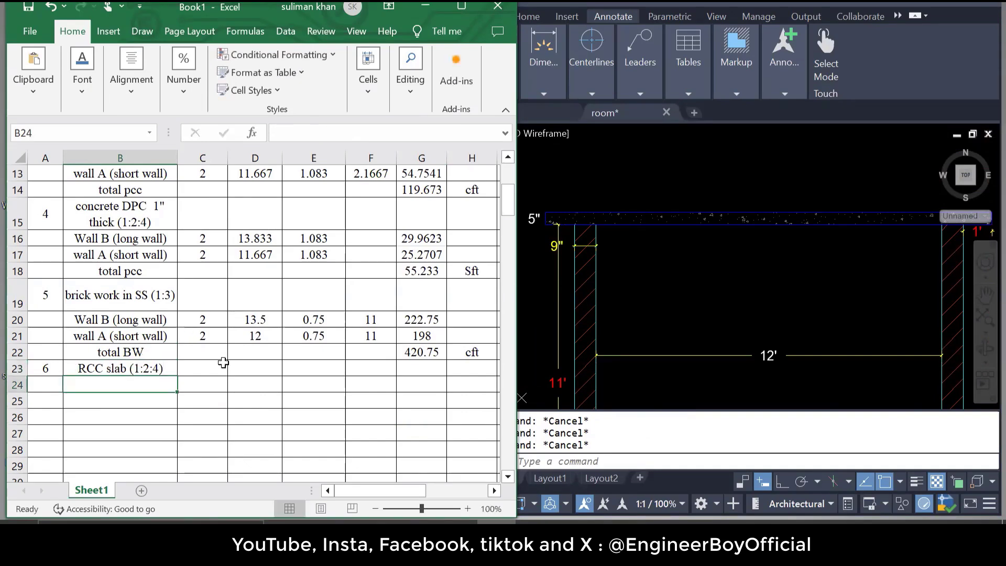
pyautogui.click(209, 370)
pyautogui.write('1')
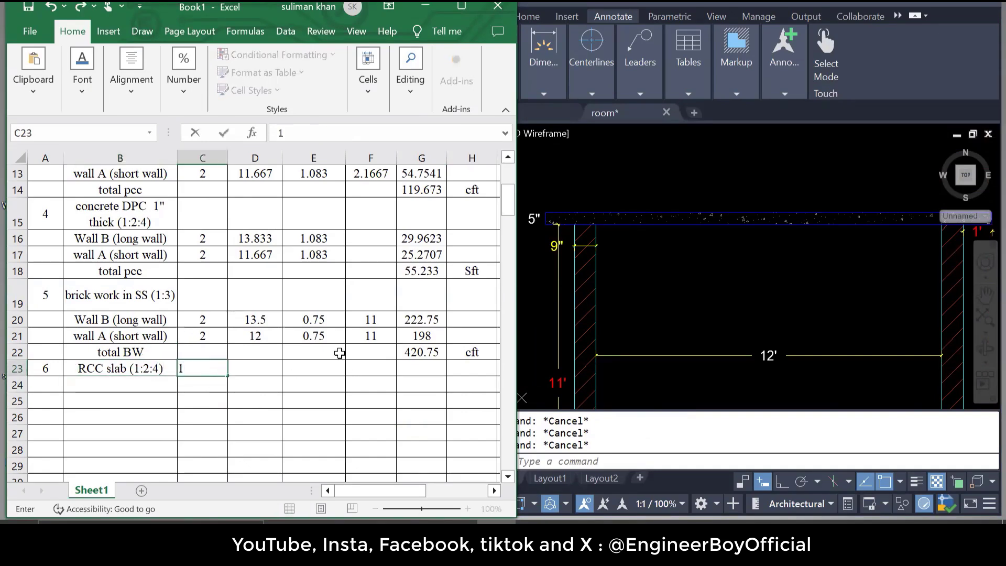
pyautogui.click(338, 354)
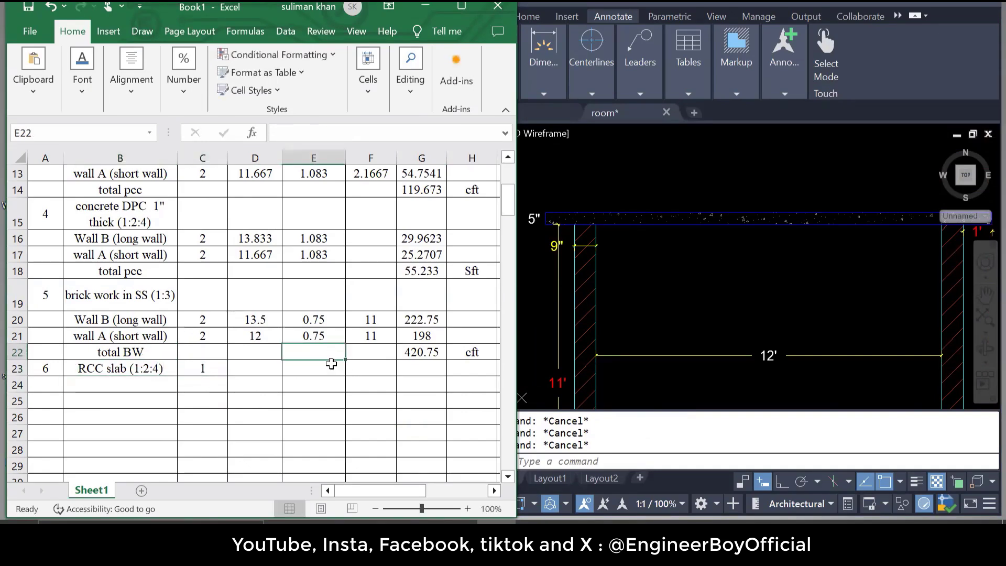
# Examine the roof slab's thickness and wall overhang in x-section AA of the AutoCAD drawing, and its outline in the 2D plan
pyautogui.click(620, 298)
pyautogui.scroll(-4, 590, 260)
pyautogui.scroll(3, 591, 261)
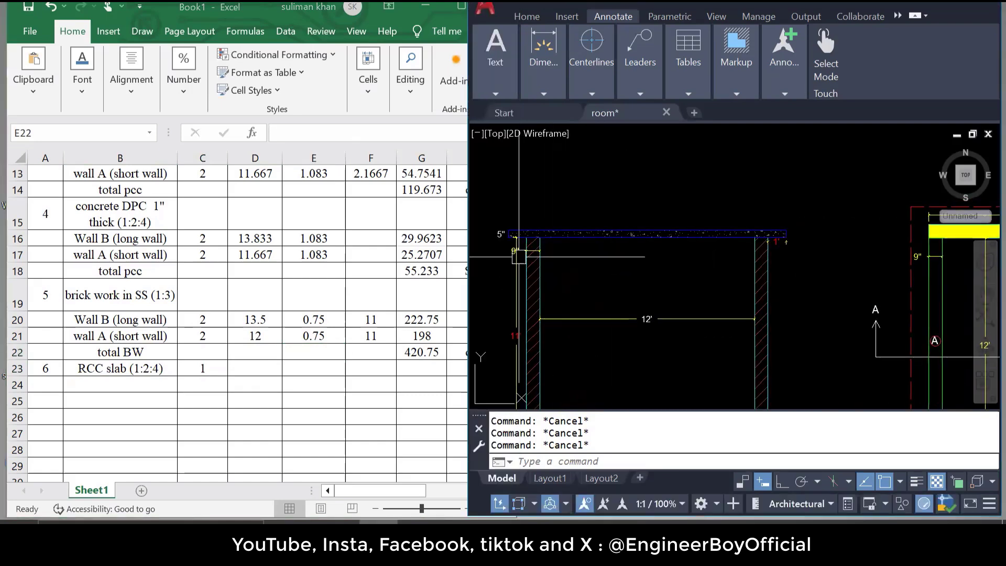
pyautogui.scroll(5, 786, 244)
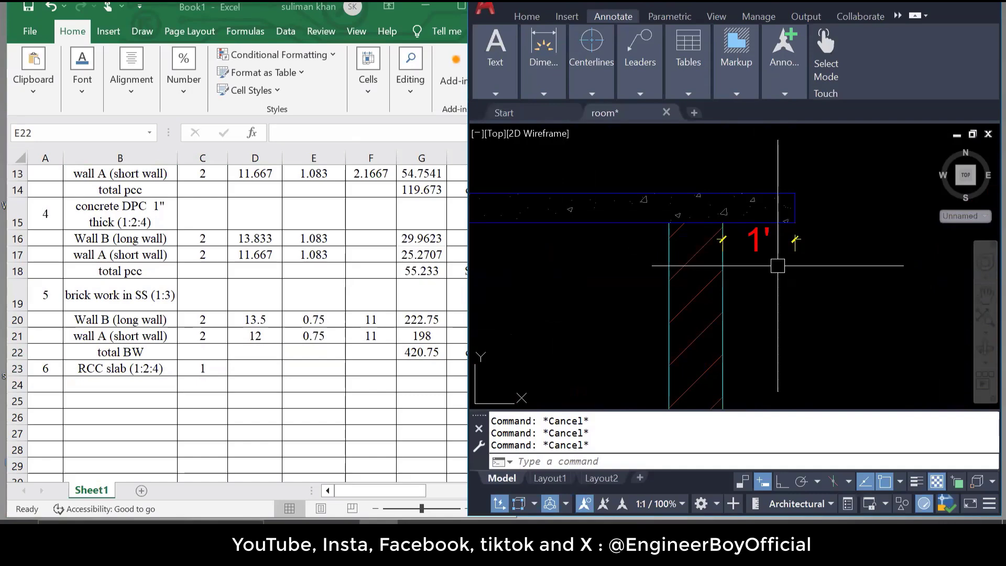
pyautogui.scroll(-3, 801, 246)
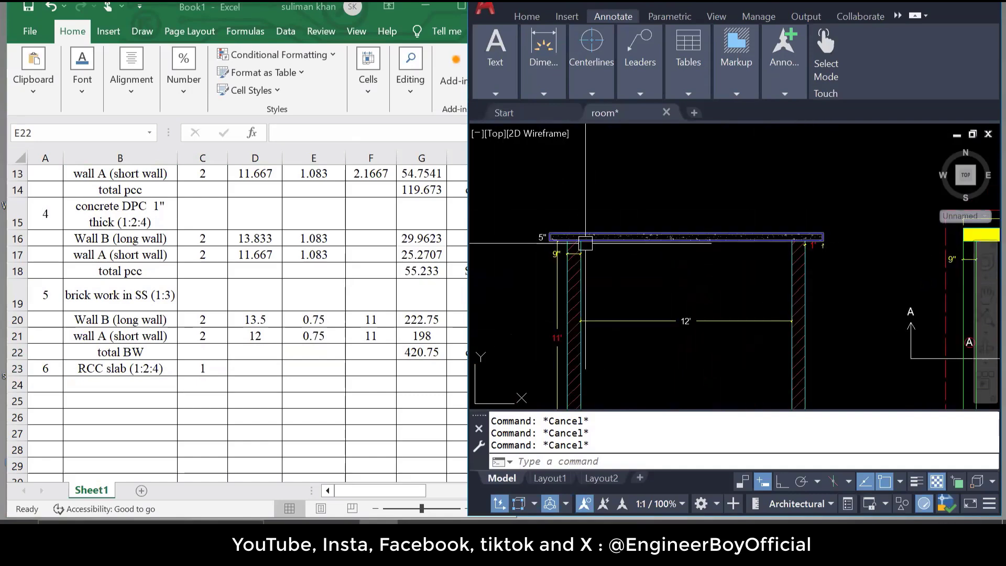
pyautogui.scroll(2, 573, 253)
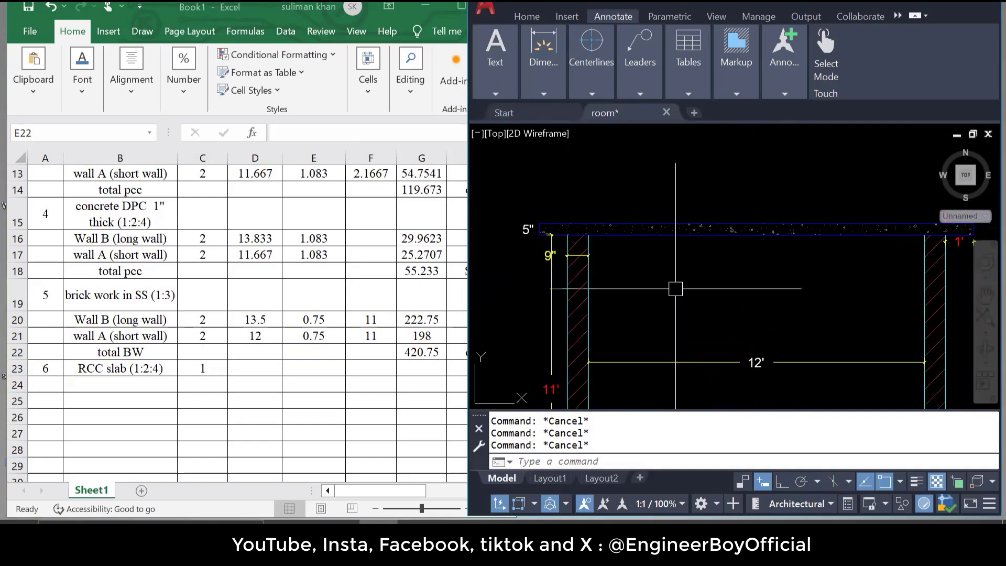
pyautogui.moveTo(657, 244); pyautogui.dragTo(646, 194)
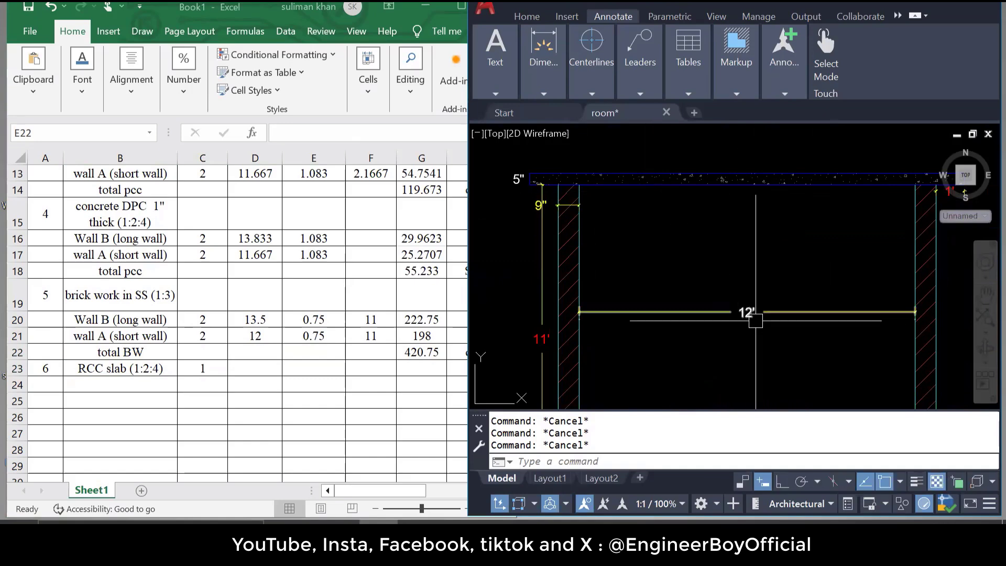
pyautogui.scroll(-3, 722, 288)
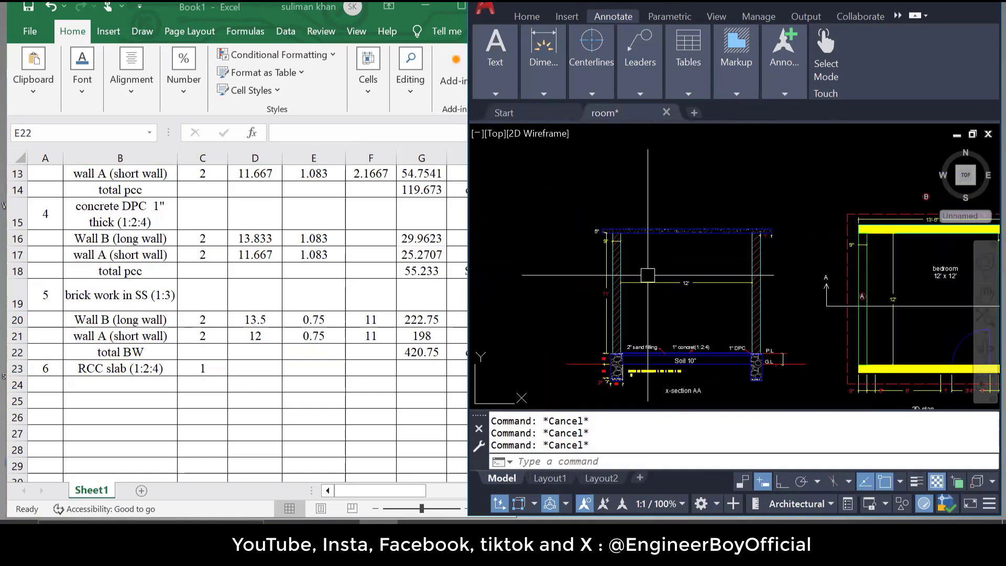
pyautogui.moveTo(705, 298)
pyautogui.mouseDown()
pyautogui.moveTo(704, 284)
pyautogui.moveTo(605, 267)
pyautogui.mouseUp()
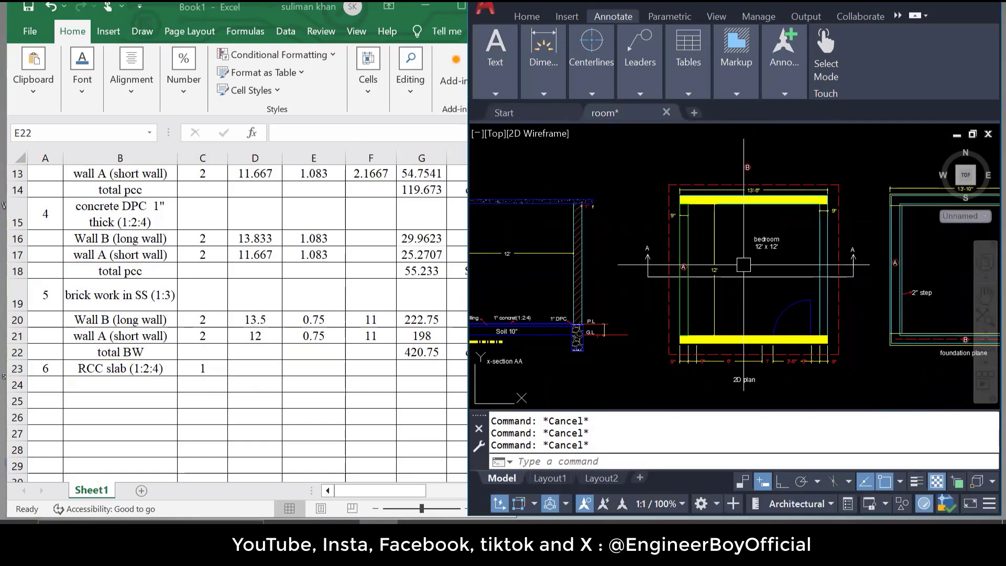
pyautogui.moveTo(848, 266); pyautogui.dragTo(680, 275)
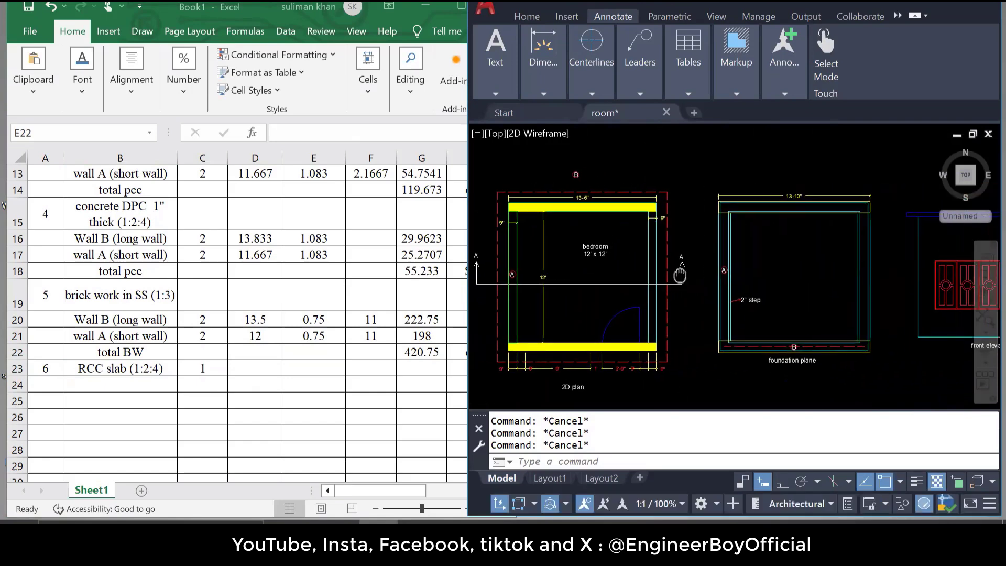
pyautogui.scroll(-5, 681, 277)
pyautogui.scroll(3, 678, 296)
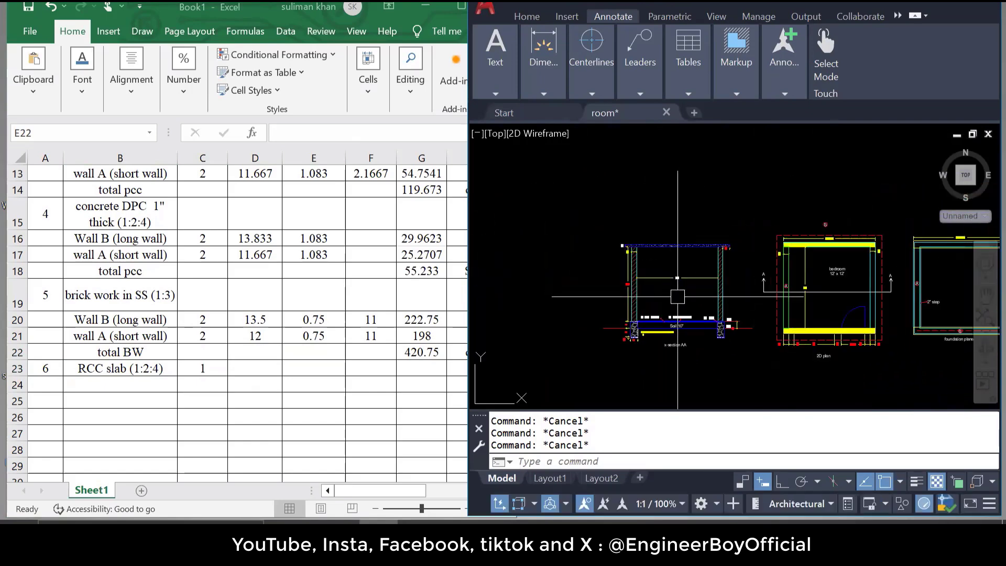
pyautogui.scroll(4, 653, 259)
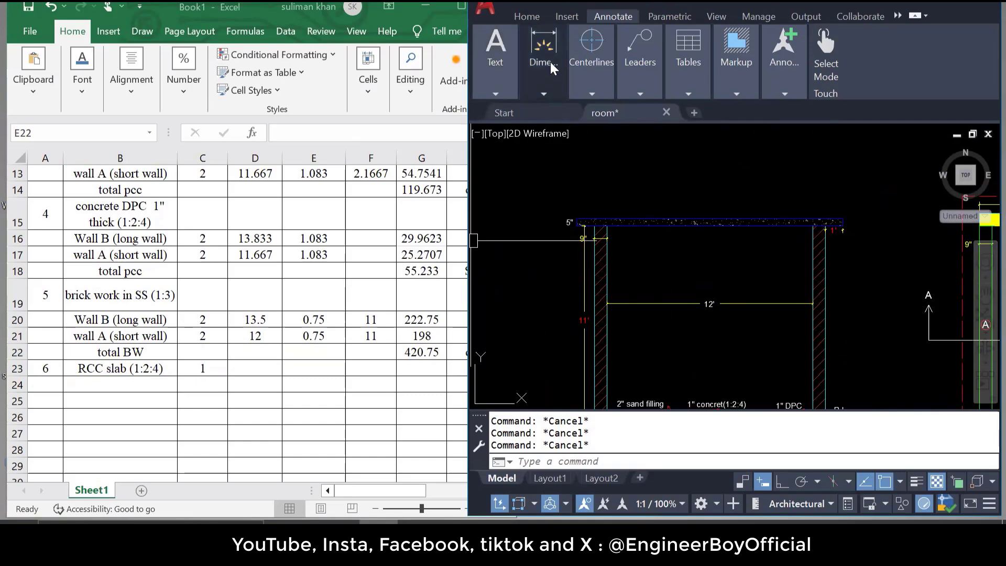
# Add a horizontal linear dimension above the roof slab in x-section AA, spanning its full length from edge to edge
pyautogui.moveTo(550, 61)
pyautogui.click(581, 150)
pyautogui.scroll(6, 580, 225)
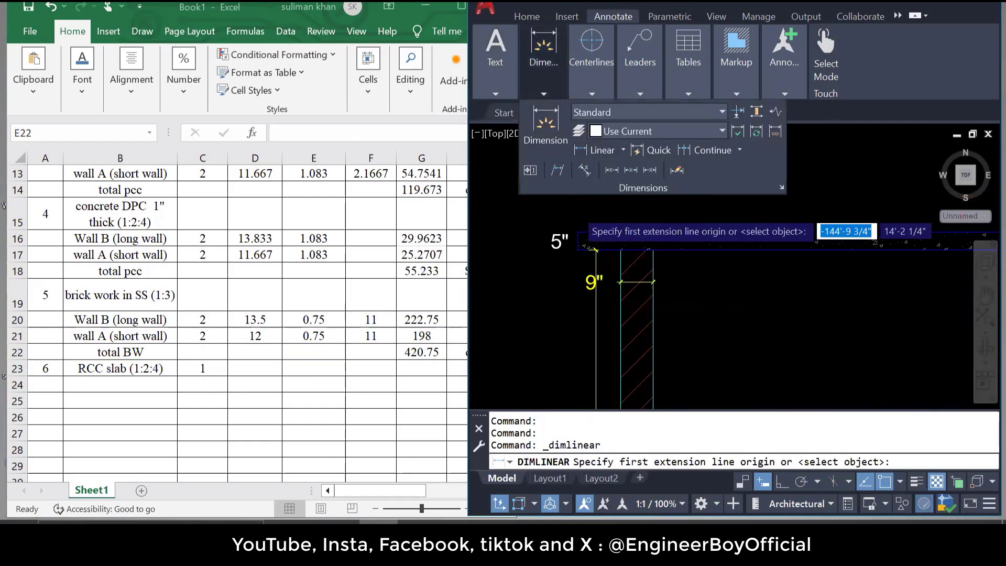
pyautogui.click(579, 242)
pyautogui.scroll(-6, 522, 243)
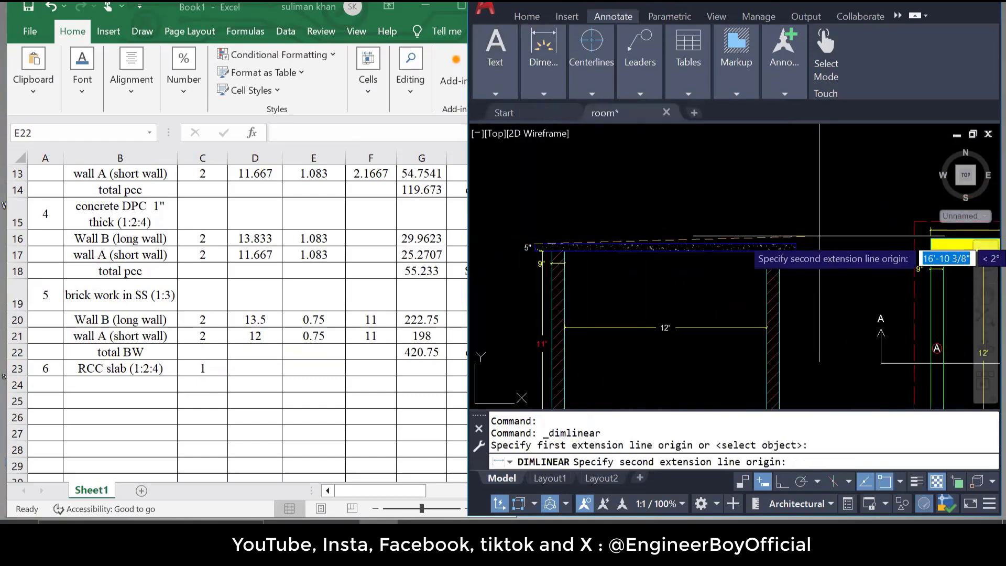
pyautogui.scroll(4, 812, 239)
pyautogui.click(779, 242)
pyautogui.scroll(-3, 808, 234)
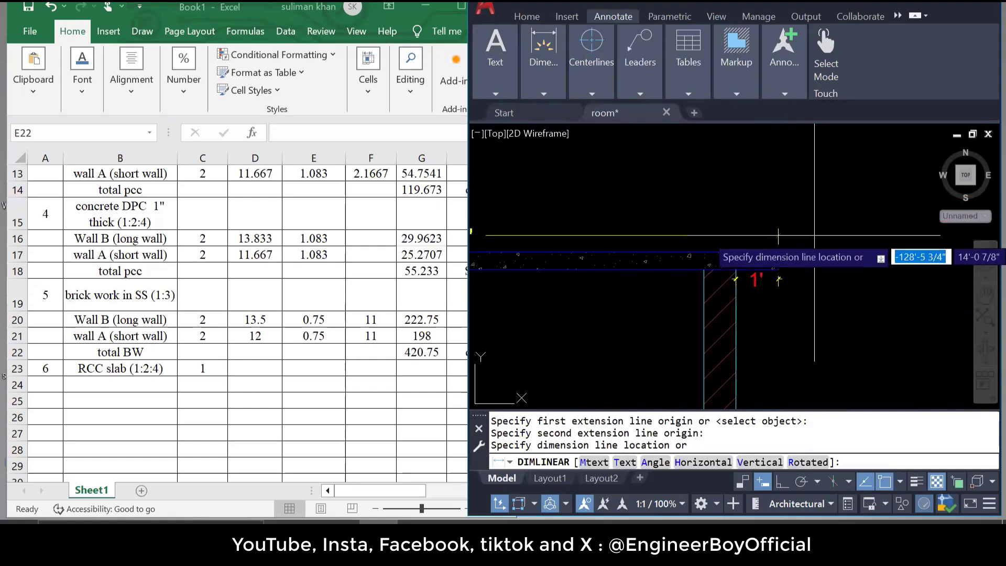
pyautogui.scroll(4, 807, 234)
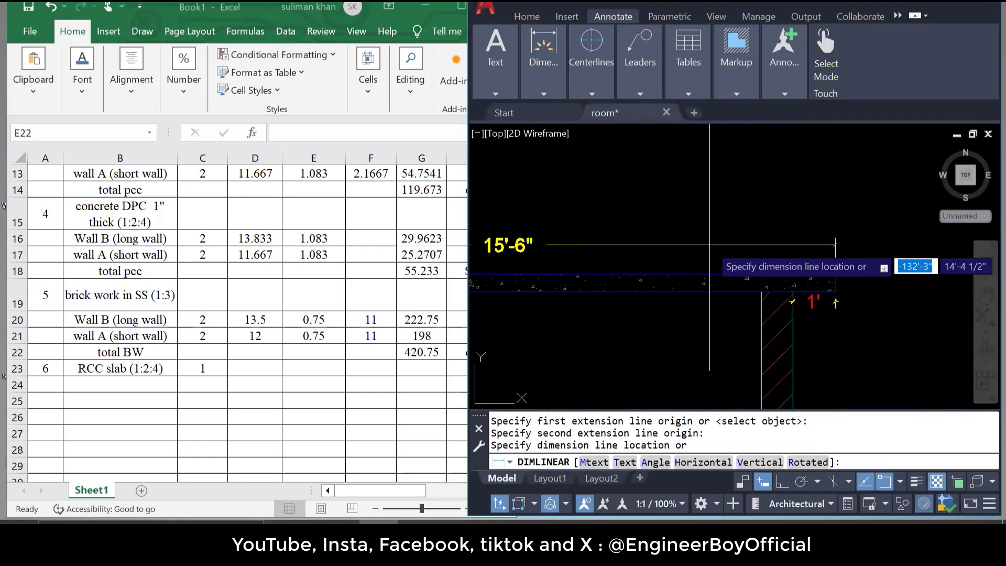
pyautogui.click(821, 243)
pyautogui.scroll(-4, 821, 243)
pyautogui.press('Escape')
pyautogui.press('Escape')
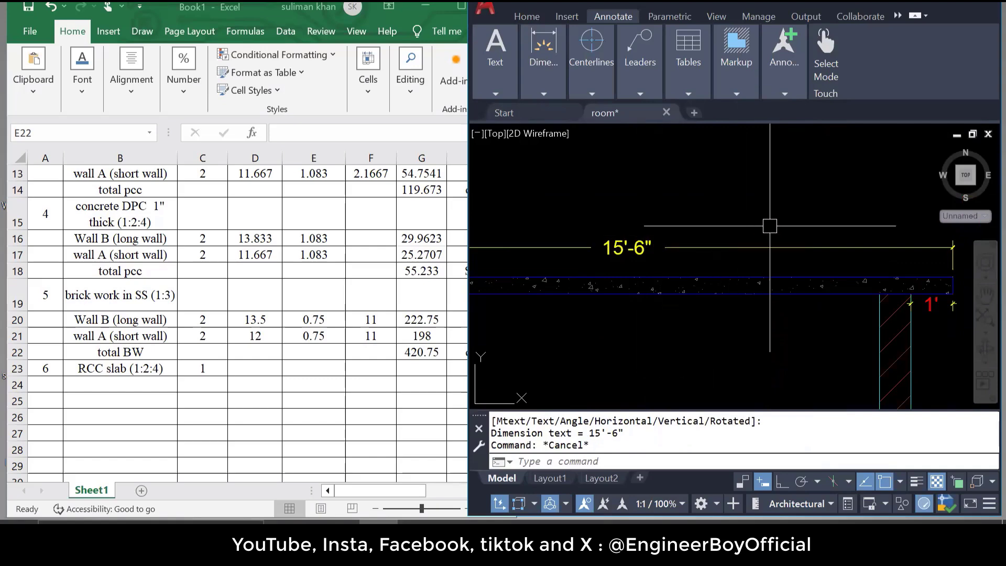
# Erase the 9" thickness dimension near the top of the left brick wall in x-section AA
pyautogui.moveTo(765, 283); pyautogui.dragTo(795, 245)
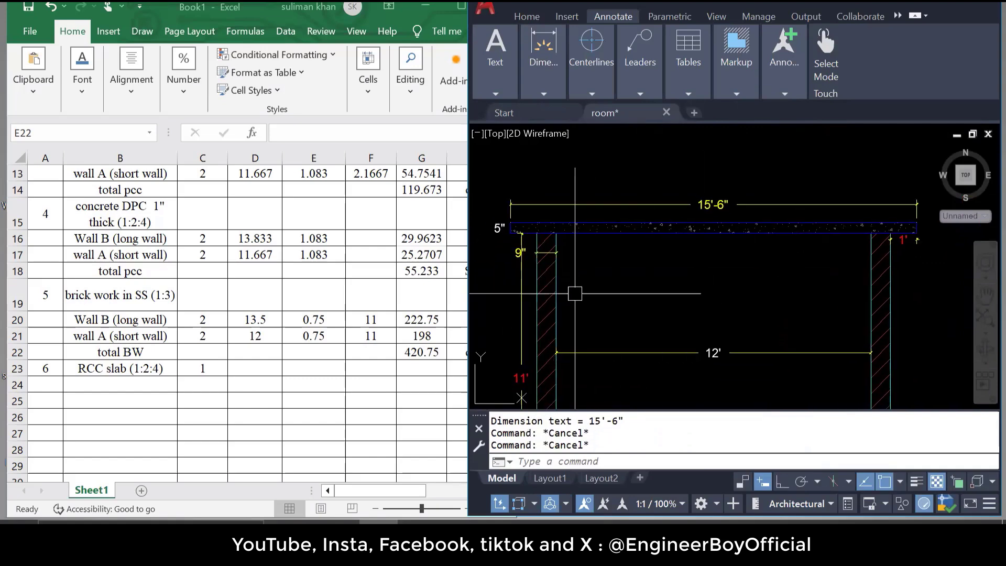
pyautogui.click(519, 255)
pyautogui.write('E')
pyautogui.press('Return')
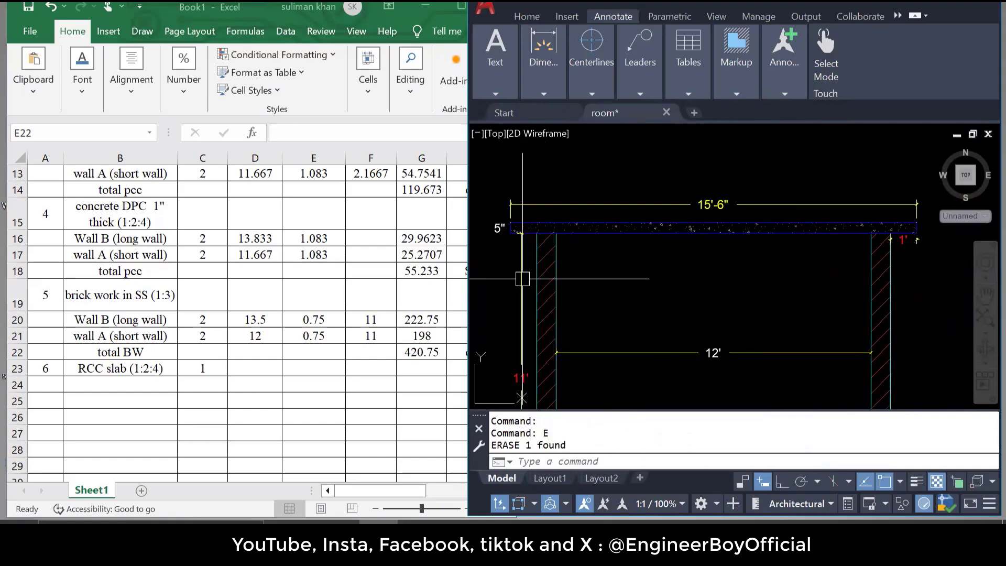
pyautogui.press('Escape')
pyautogui.press('Escape')
# Add a linear dimension for the right brick wall's thickness, in line with the 12' room width dimension
pyautogui.moveTo(725, 355); pyautogui.dragTo(722, 293)
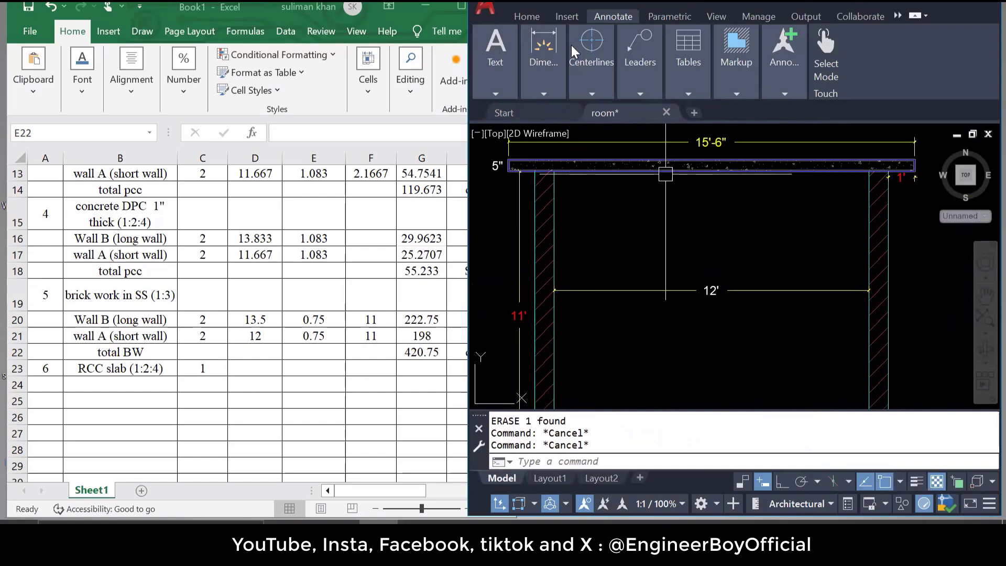
pyautogui.moveTo(549, 51)
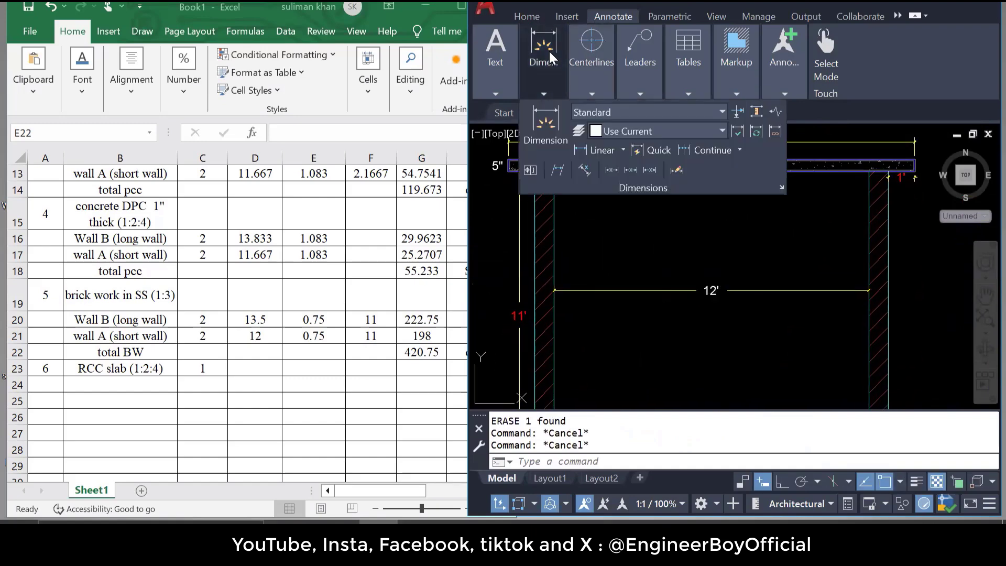
pyautogui.click(575, 152)
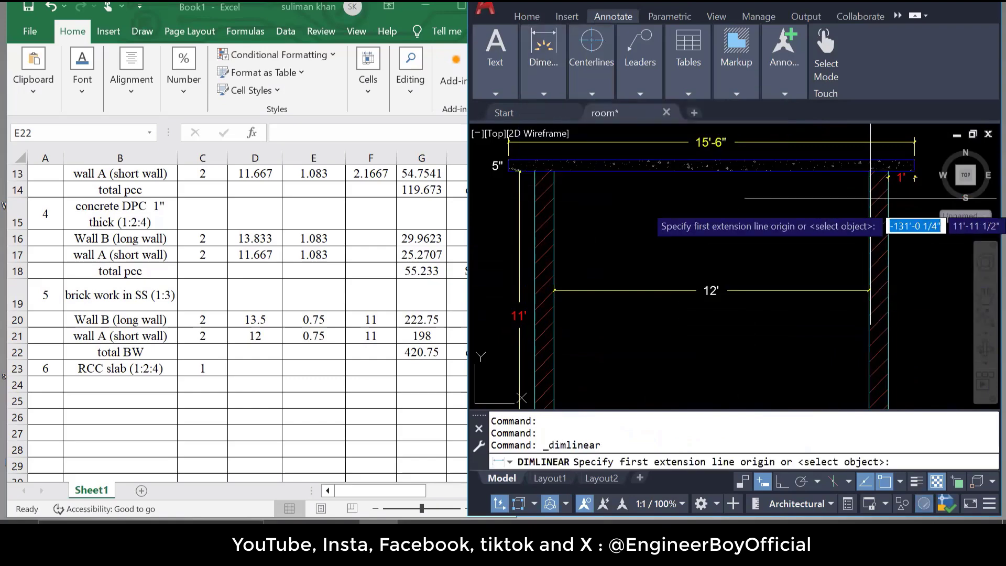
pyautogui.scroll(5, 747, 272)
pyautogui.click(855, 318)
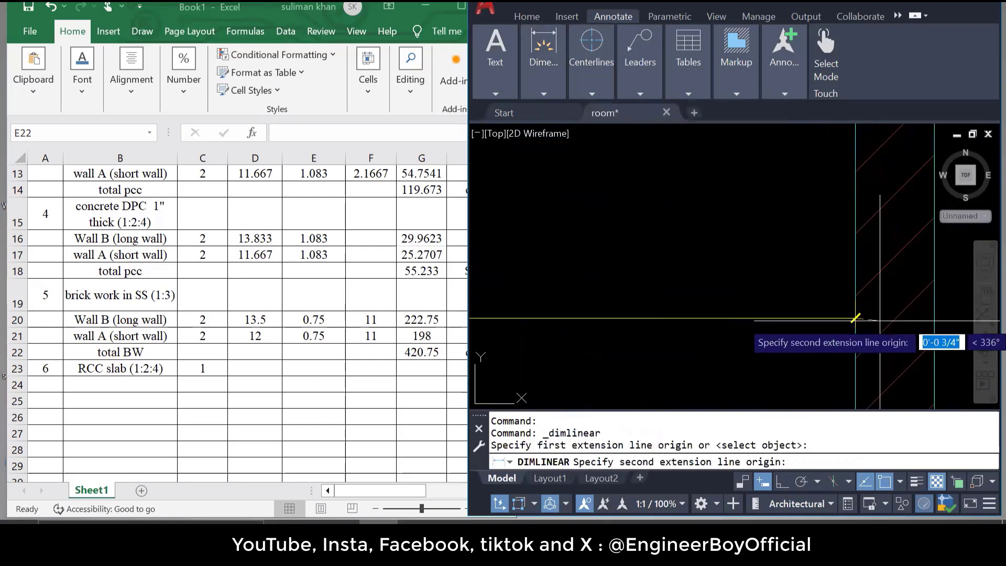
pyautogui.click(934, 319)
pyautogui.scroll(-5, 823, 276)
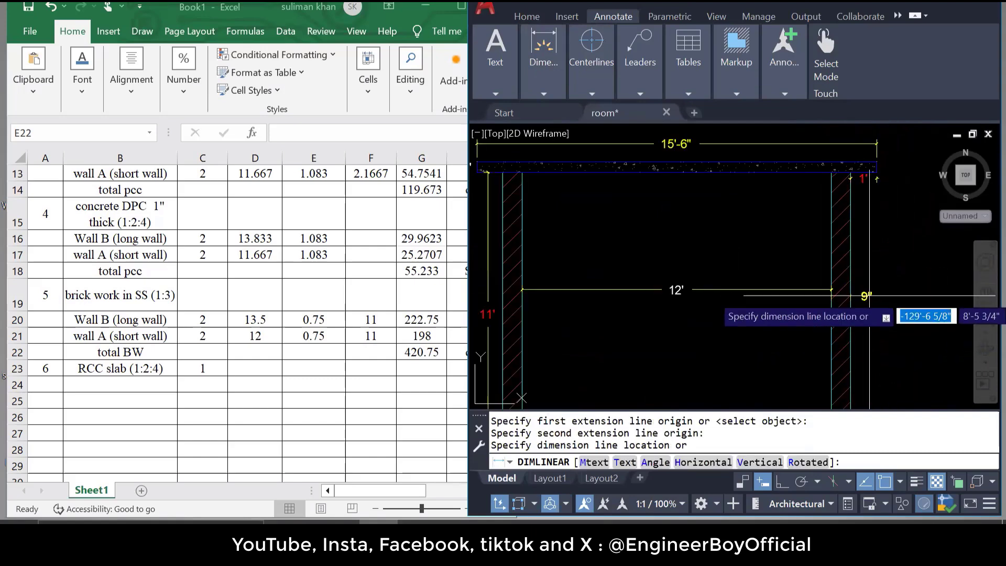
pyautogui.click(867, 287)
# Add a linear dimension for the left brick wall's thickness, in line with the 12' room width dimension
pyautogui.press('Return')
pyautogui.scroll(2, 490, 289)
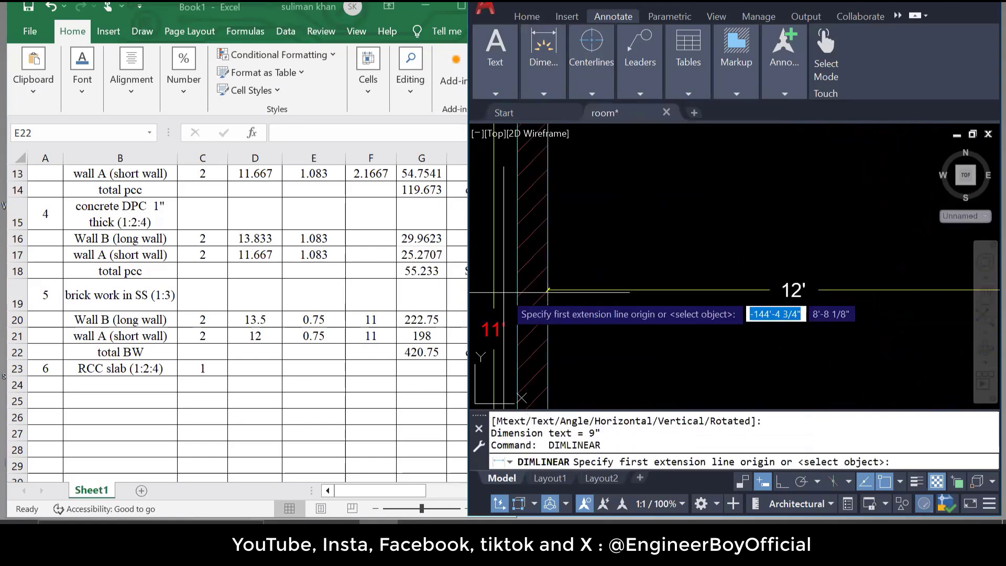
pyautogui.click(517, 288)
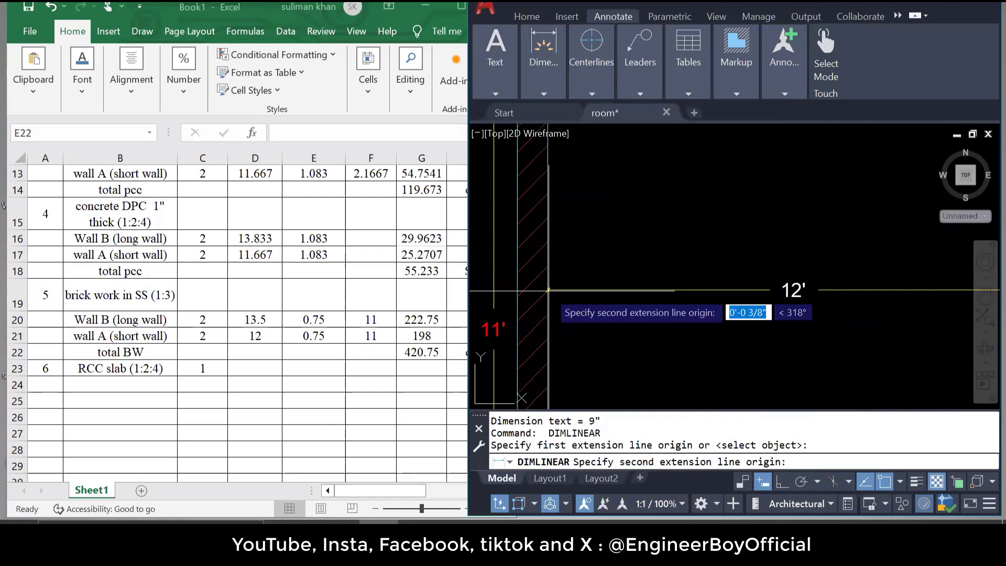
pyautogui.click(517, 289)
pyautogui.click(508, 287)
pyautogui.scroll(-5, 556, 326)
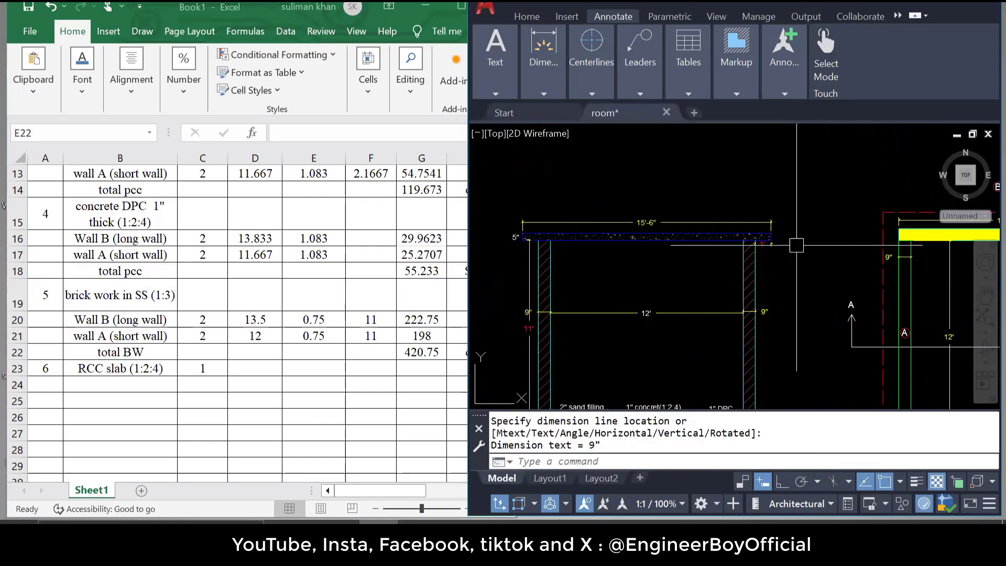
pyautogui.scroll(5, 762, 247)
pyautogui.scroll(4, 763, 247)
pyautogui.press('Return')
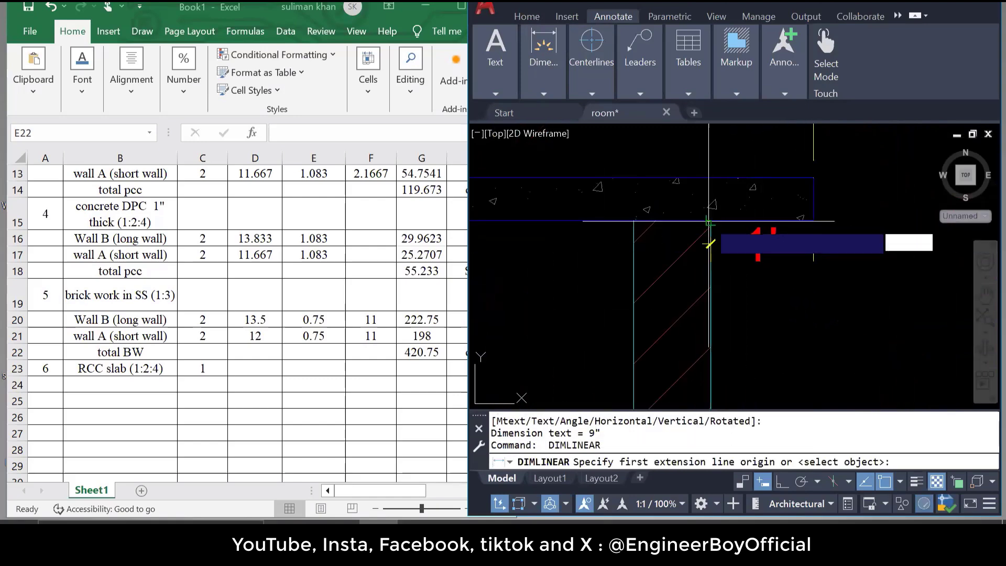
pyautogui.click(710, 221)
pyautogui.scroll(-6, 702, 267)
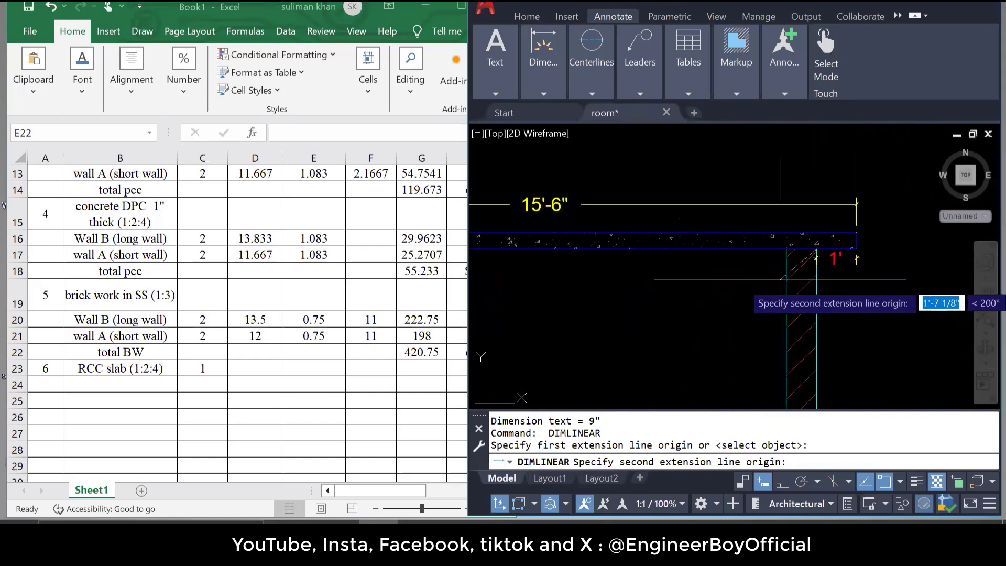
pyautogui.scroll(4, 660, 278)
pyautogui.press('Escape')
pyautogui.press('Escape')
pyautogui.press('Escape')
# Enter the RCC slab's length of 15.5 in D23 and width of 15.5 in E23 of the Excel estimate
pyautogui.scroll(-1, 613, 225)
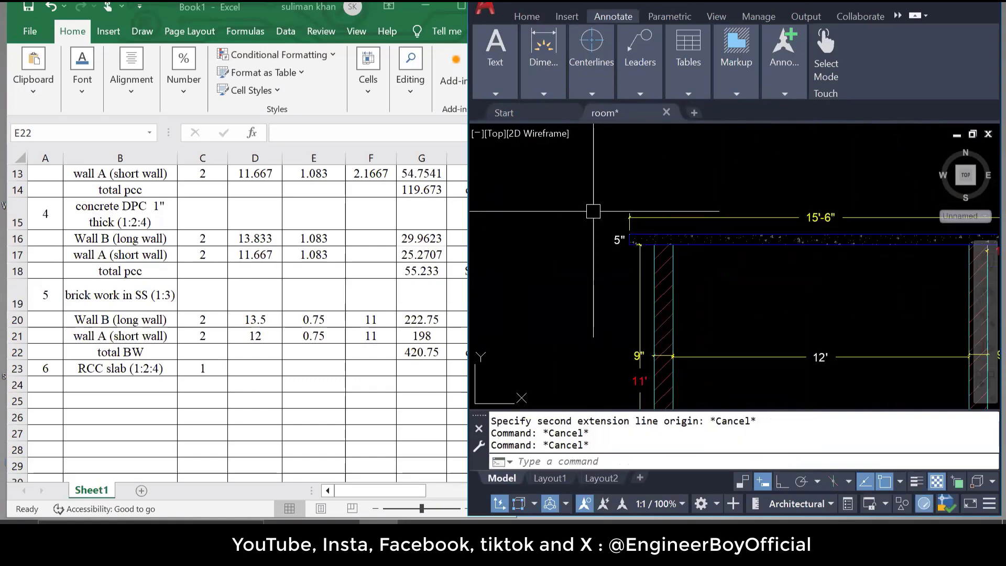
pyautogui.moveTo(789, 290); pyautogui.dragTo(647, 245)
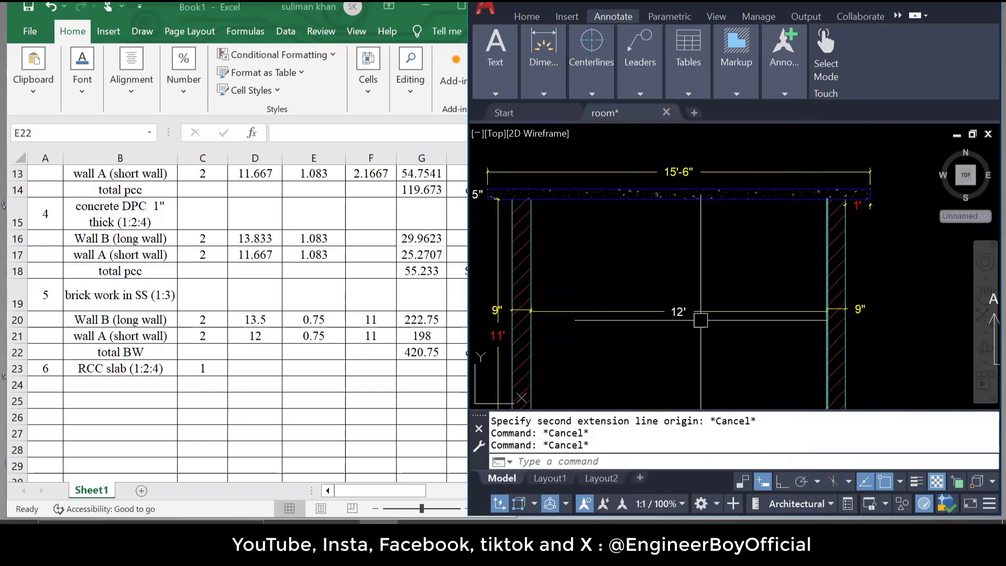
pyautogui.moveTo(679, 324); pyautogui.dragTo(700, 293)
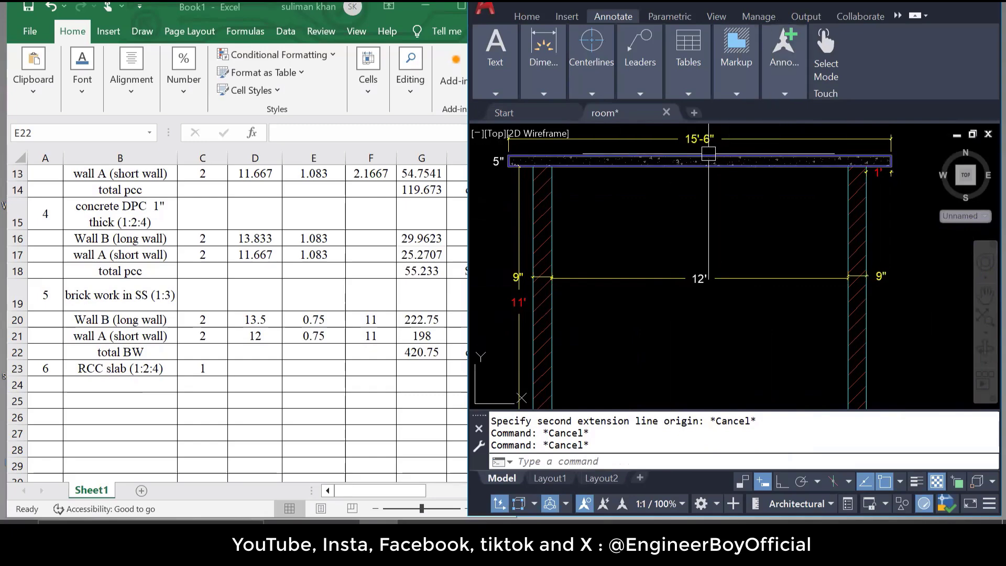
pyautogui.moveTo(702, 142); pyautogui.dragTo(693, 188)
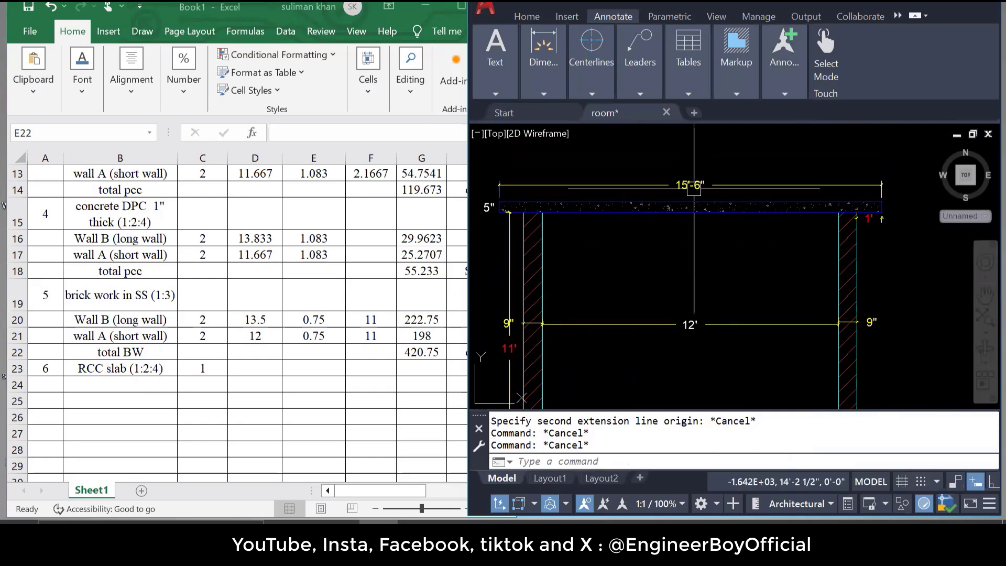
pyautogui.click(252, 367)
pyautogui.click(250, 366)
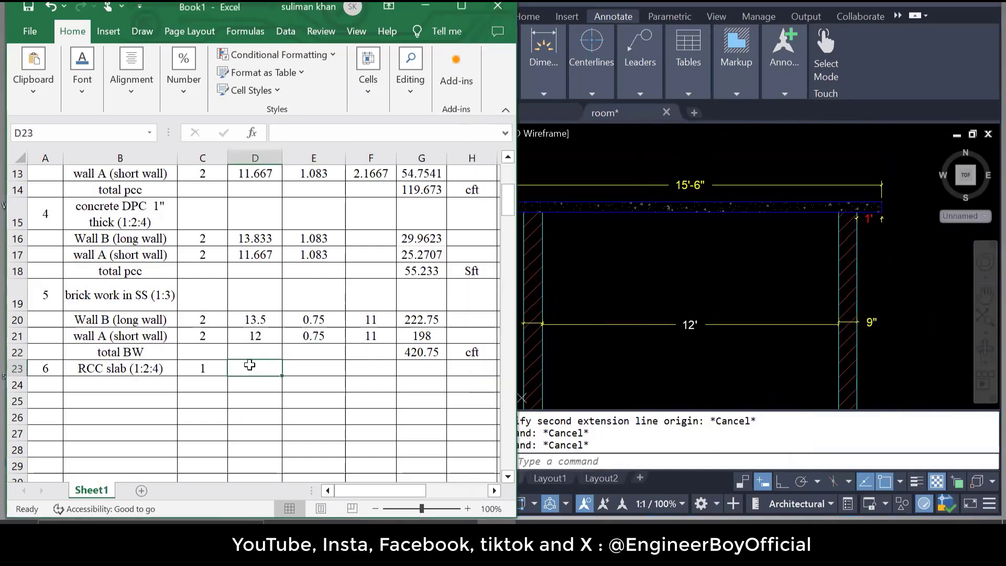
pyautogui.write('15.5')
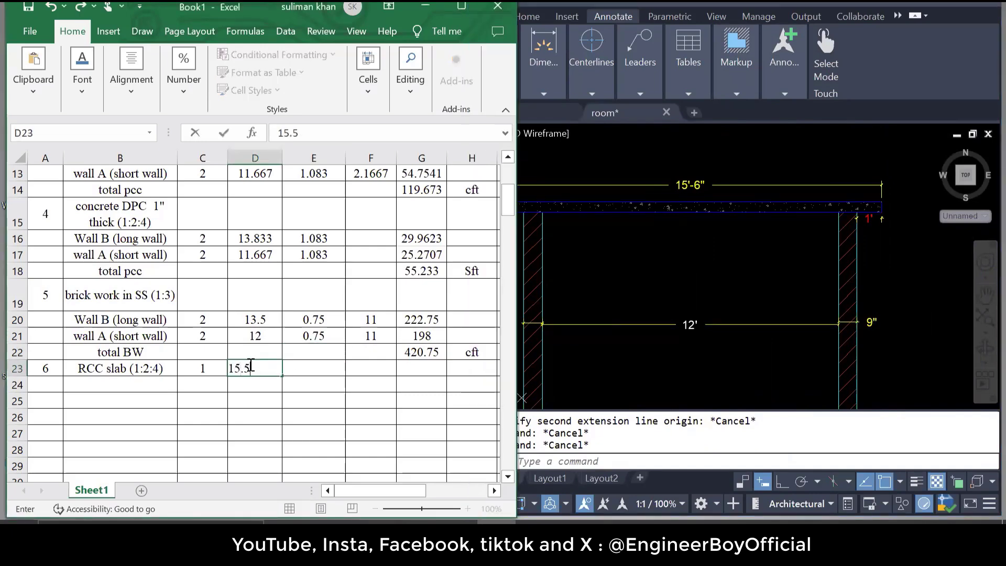
pyautogui.click(303, 369)
pyautogui.write('1')
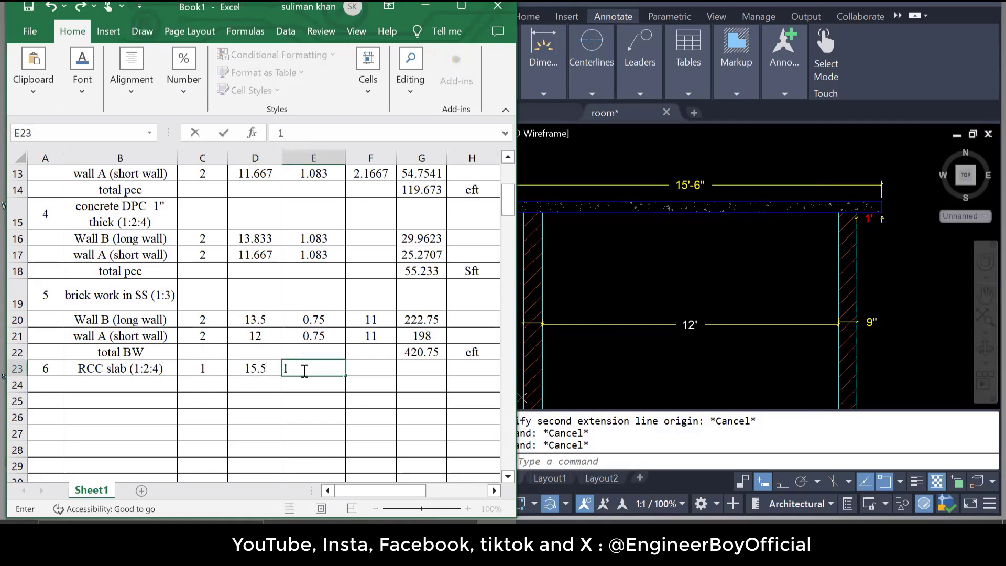
pyautogui.write('5.5')
pyautogui.click(380, 367)
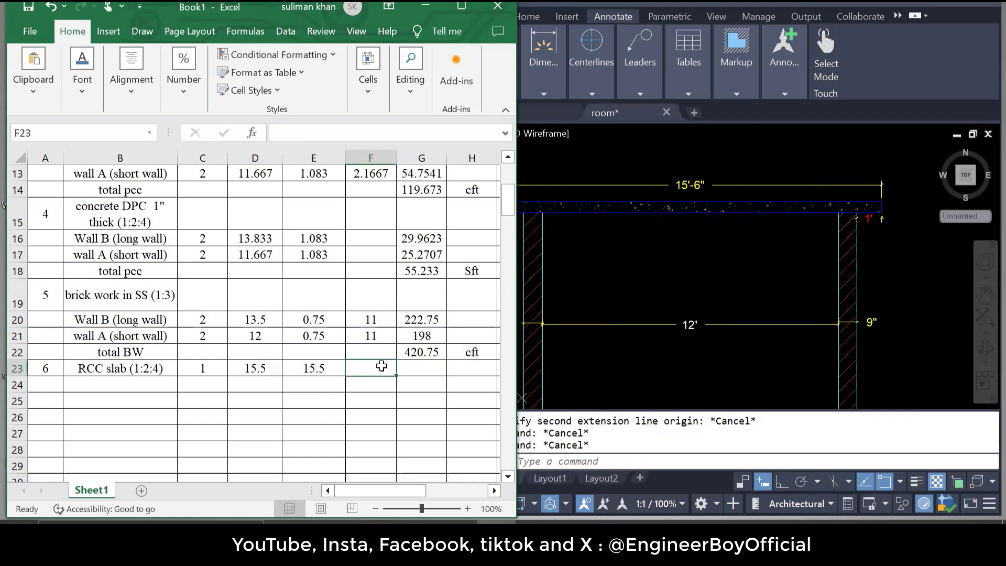
# Check the RCC slab's thickness in the AutoCAD section and enter 0.416 in F23 of the Excel estimate
pyautogui.click(751, 274)
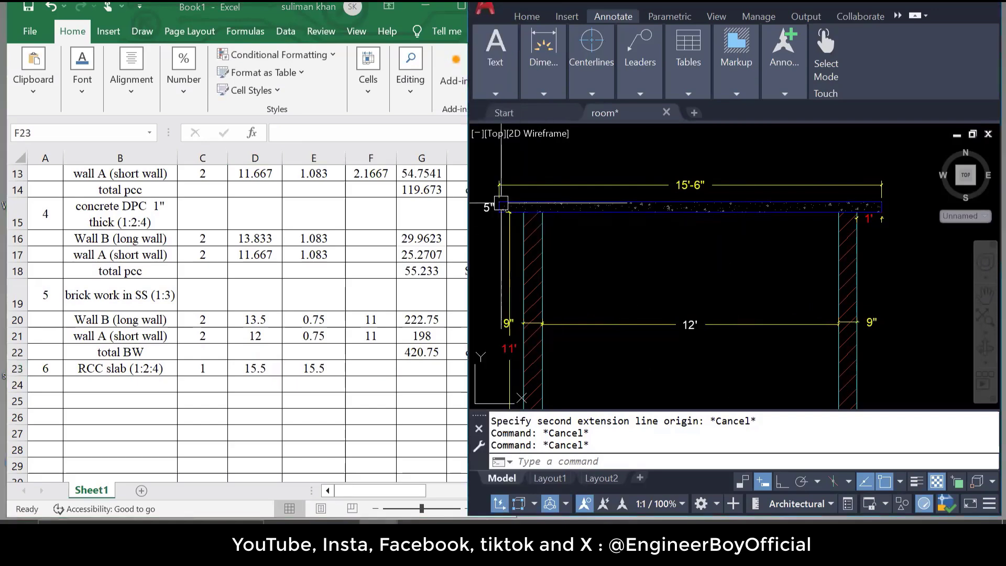
pyautogui.scroll(2, 463, 202)
pyautogui.scroll(-4, 585, 255)
pyautogui.scroll(6, 535, 238)
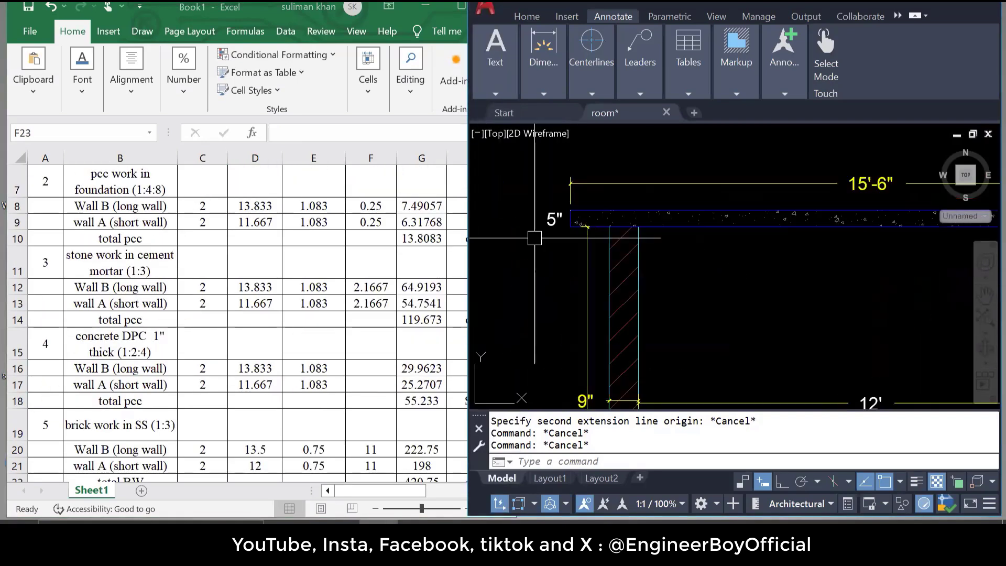
pyautogui.scroll(4, 534, 238)
pyautogui.moveTo(631, 226); pyautogui.dragTo(638, 281)
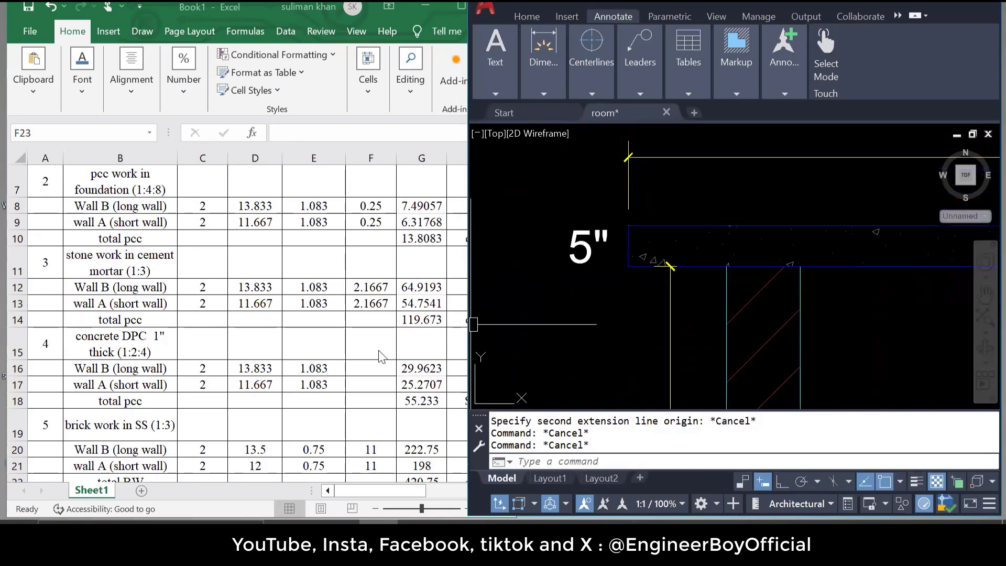
pyautogui.click(343, 334)
pyautogui.scroll(-5, 345, 341)
pyautogui.scroll(1, 386, 285)
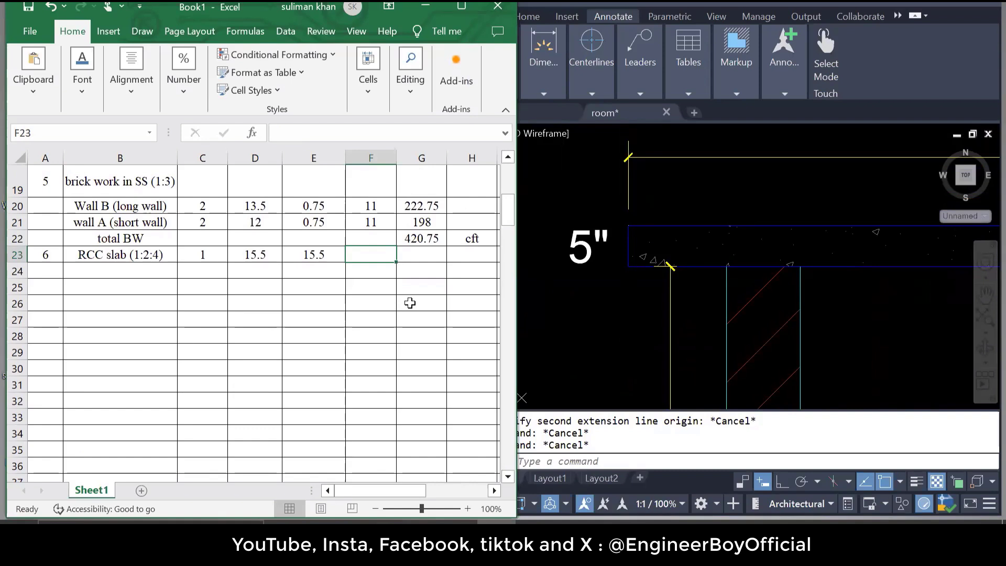
pyautogui.write('0.416')
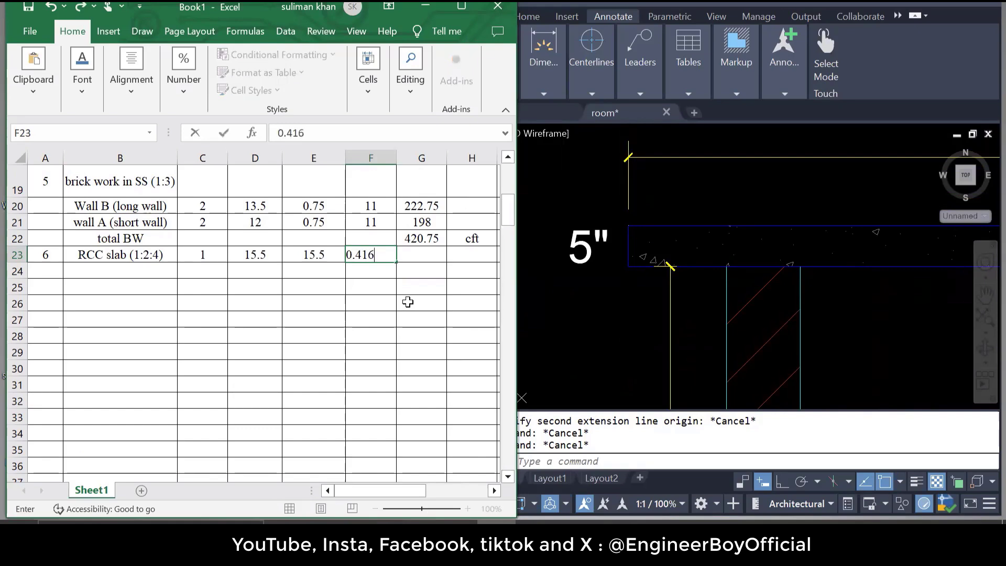
# Copy the quantity formula from the brick work's long wall in G20 to the RCC slab row in G23
pyautogui.click(421, 208)
pyautogui.hotkey('ctrl', 'c')
pyautogui.click(414, 257)
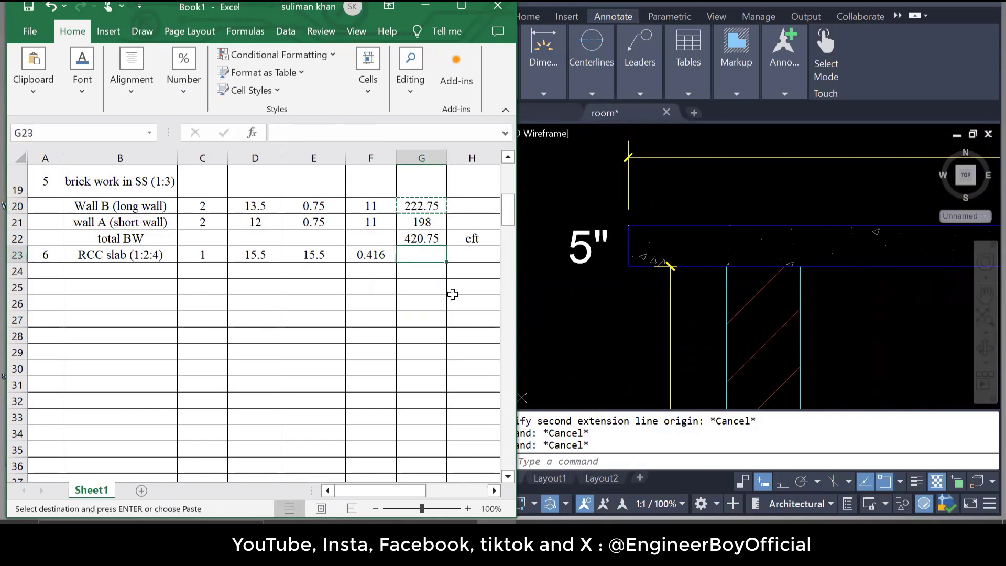
pyautogui.press('Return')
pyautogui.click(429, 318)
# Enter cft as the RCC slab's unit in H23
pyautogui.click(451, 255)
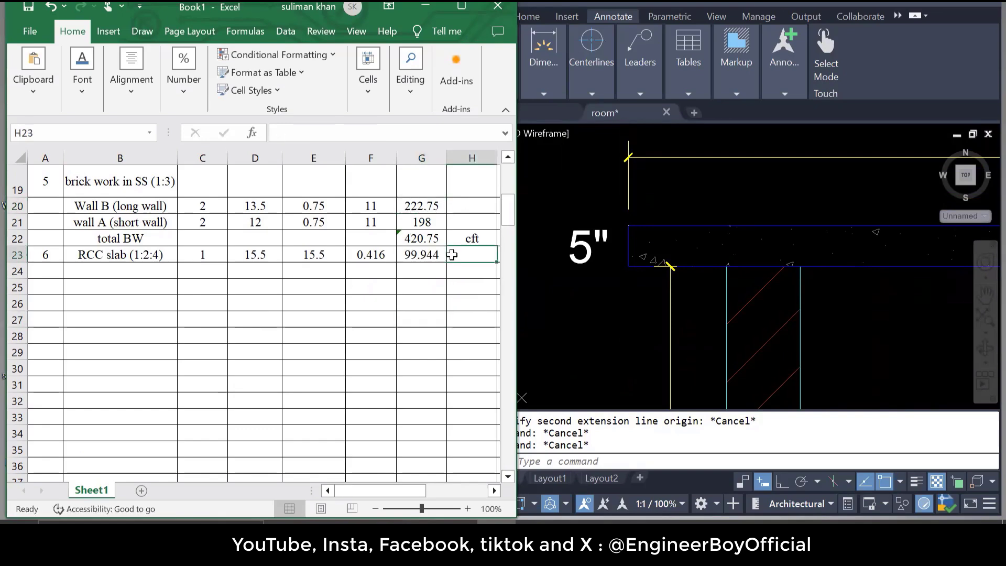
pyautogui.write('sft')
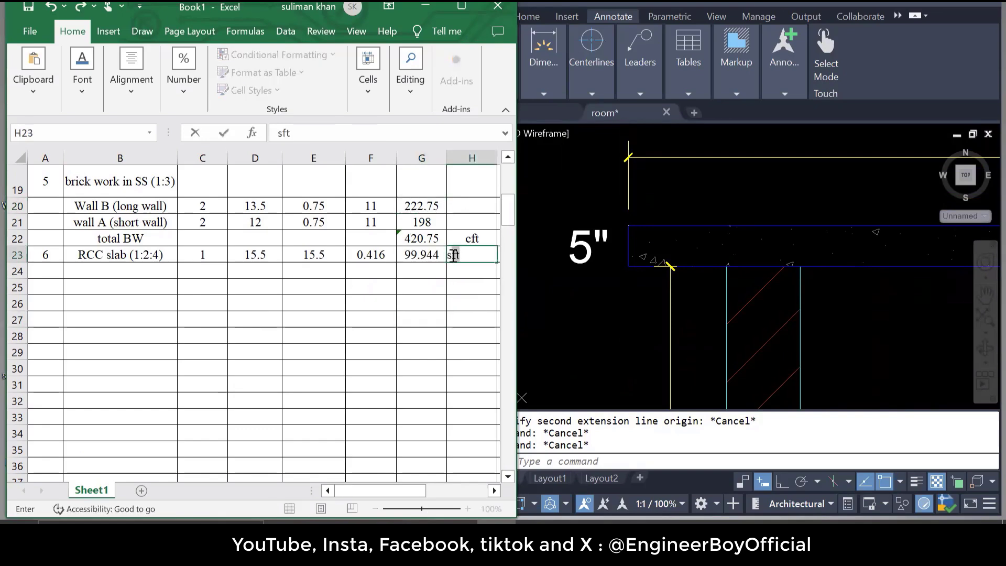
pyautogui.click(453, 255)
pyautogui.write('c')
pyautogui.click(448, 303)
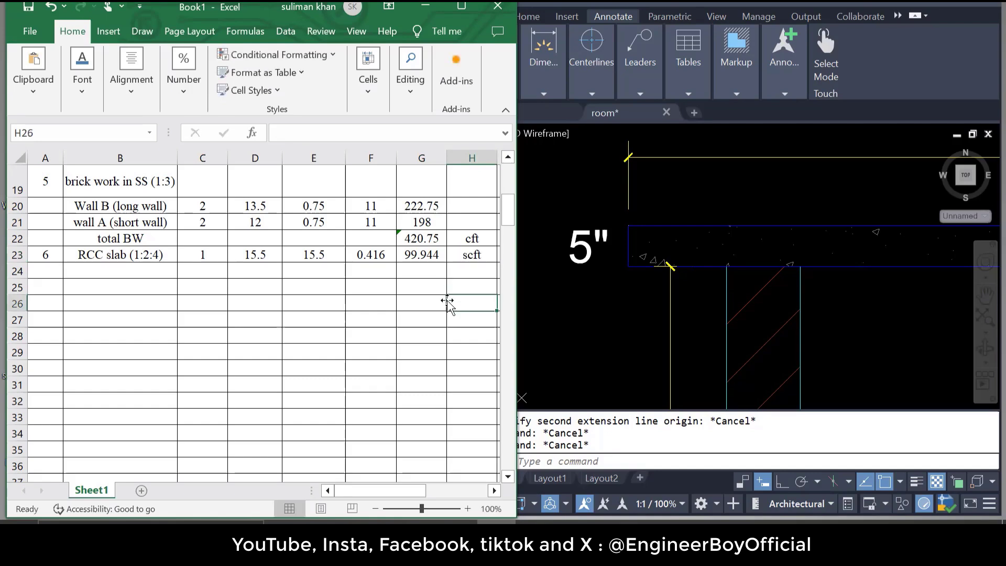
pyautogui.doubleClick(462, 255)
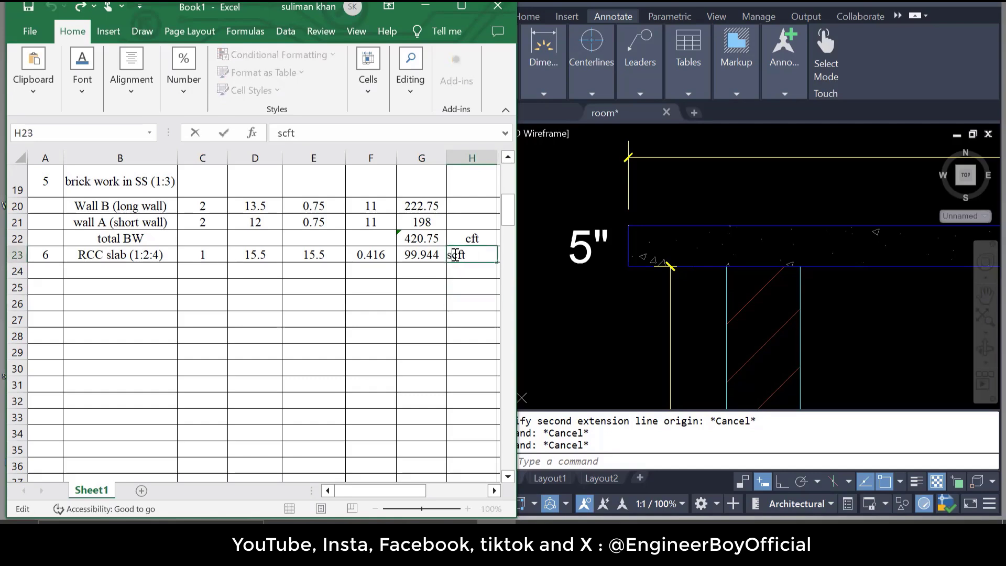
pyautogui.press('BackSpace')
pyautogui.click(473, 303)
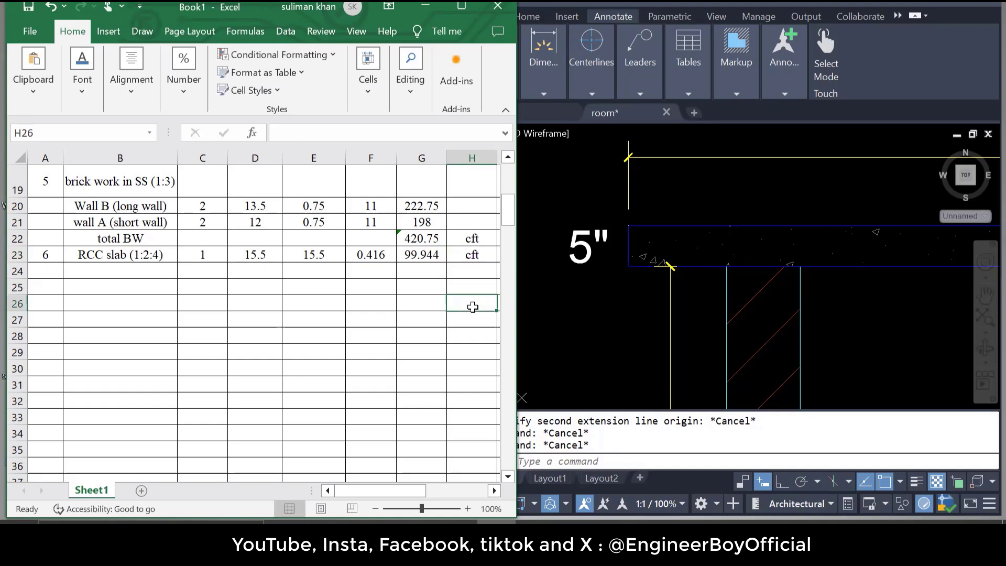
# Examine the floor layers between the foundation walls in AutoCAD's x-section AA: sand filling, concrete and soil
pyautogui.click(577, 316)
pyautogui.scroll(-5, 602, 184)
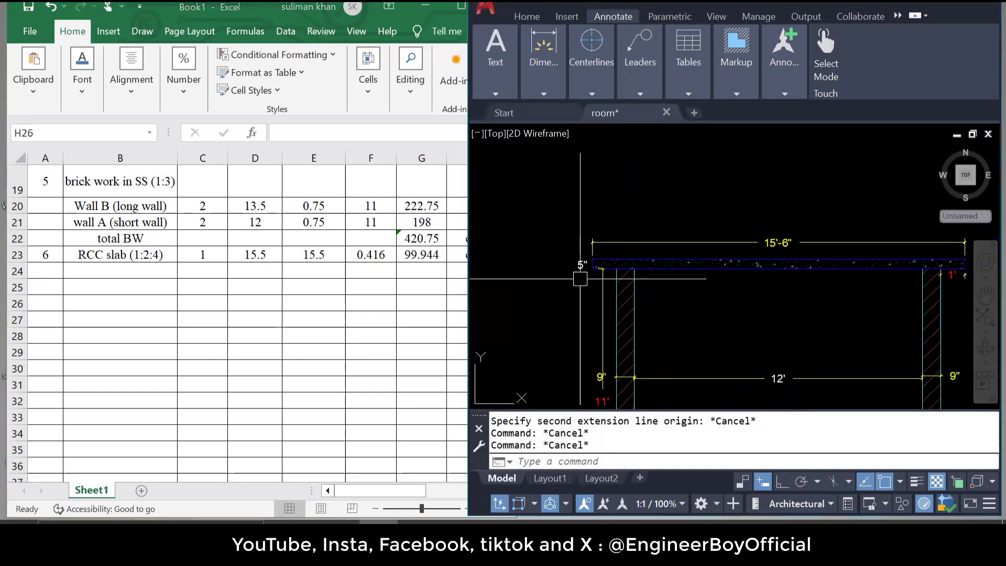
pyautogui.scroll(-3, 602, 184)
pyautogui.scroll(6, 760, 351)
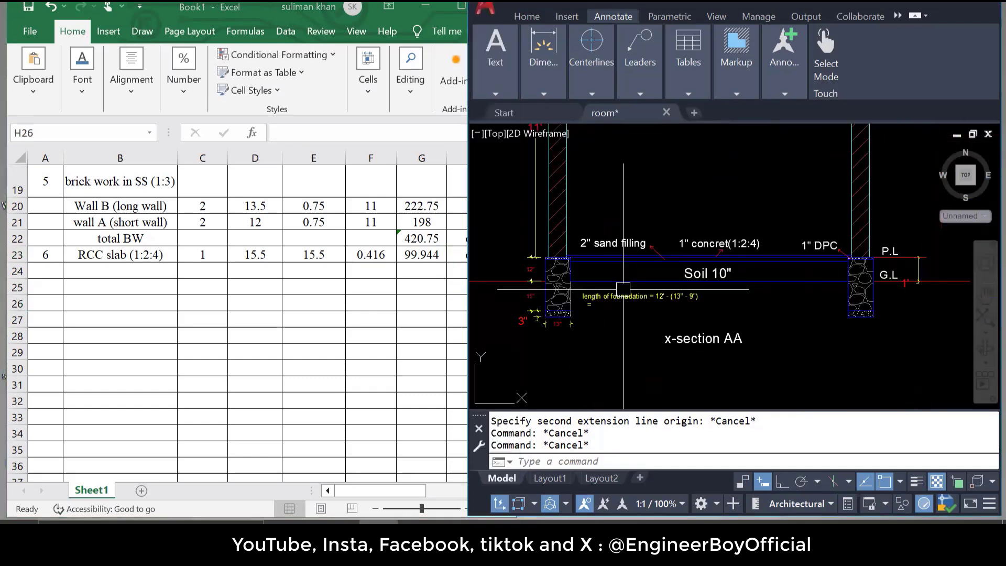
pyautogui.scroll(-4, 760, 350)
pyautogui.scroll(2, 687, 309)
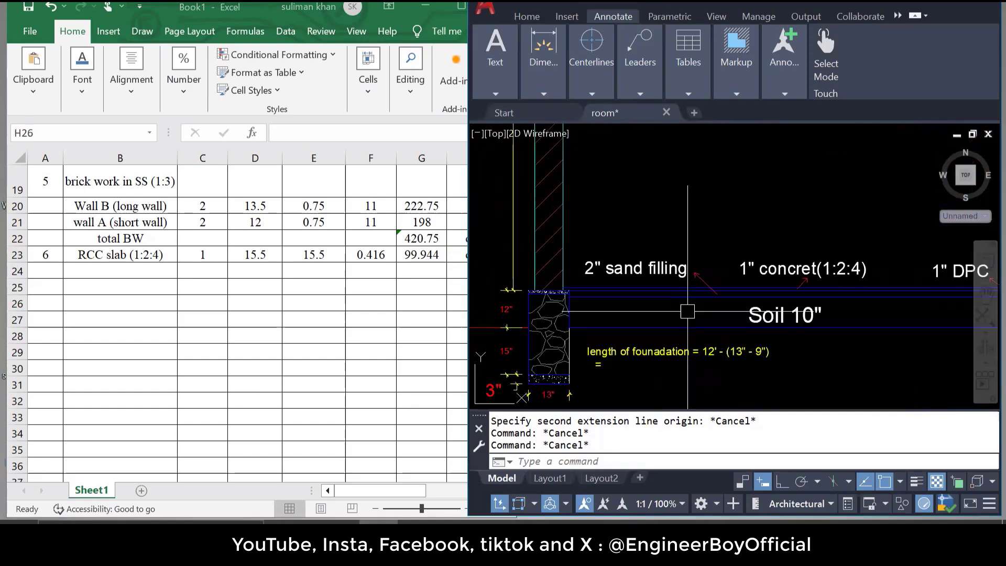
pyautogui.moveTo(678, 316); pyautogui.dragTo(623, 289)
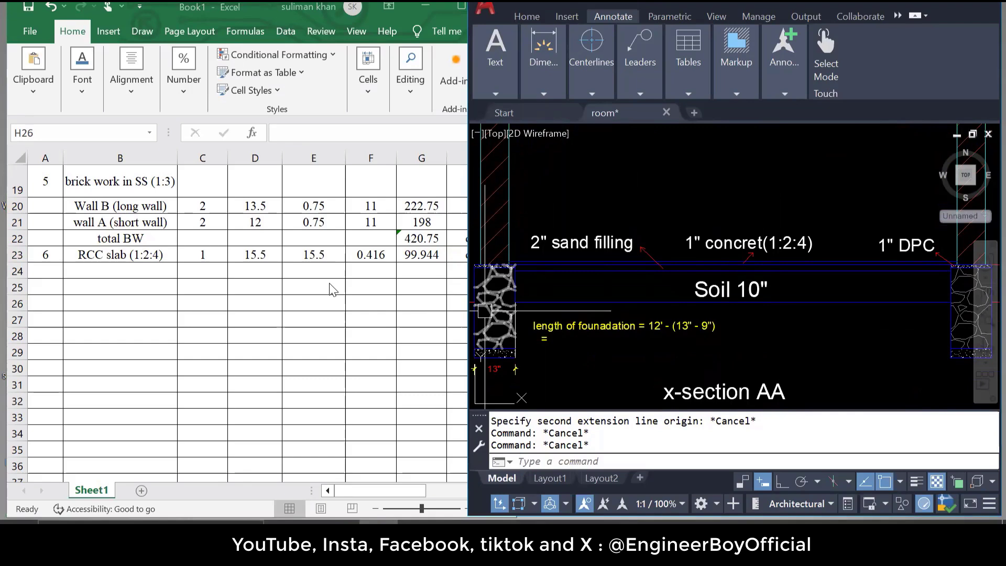
pyautogui.click(569, 286)
pyautogui.click(599, 289)
pyautogui.scroll(5, 598, 293)
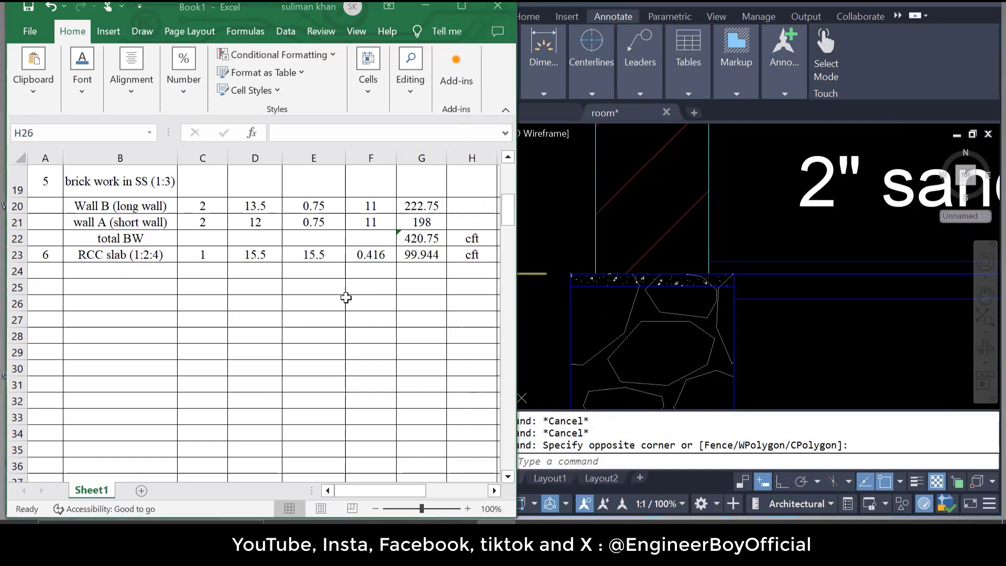
pyautogui.scroll(-4, 659, 294)
pyautogui.scroll(-2, 659, 294)
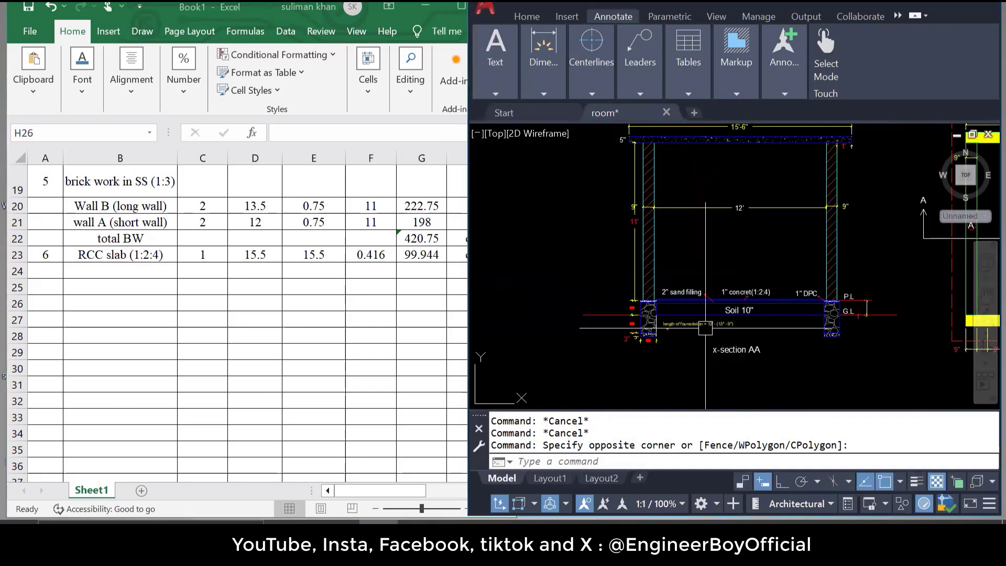
pyautogui.scroll(2, 713, 304)
pyautogui.scroll(1, 713, 304)
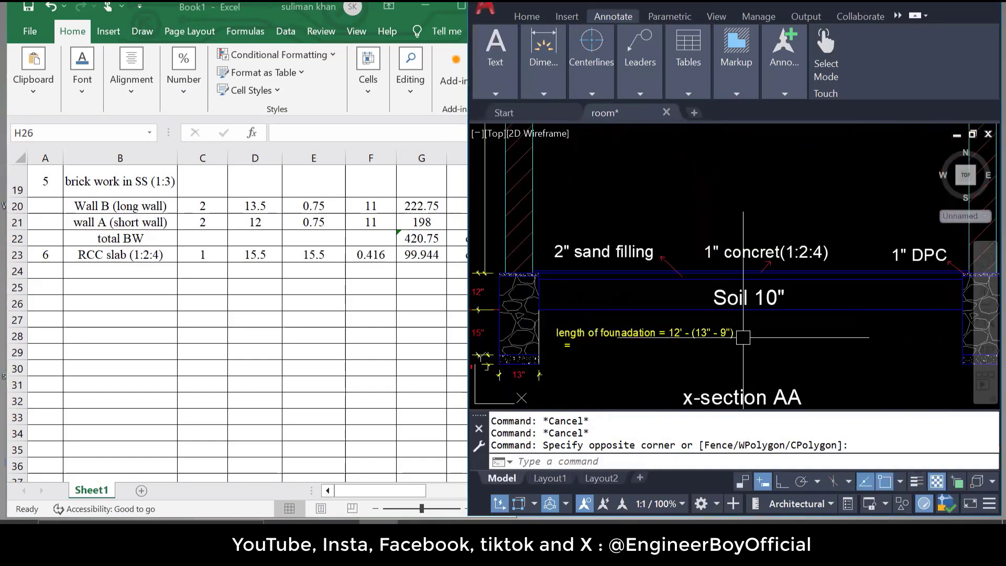